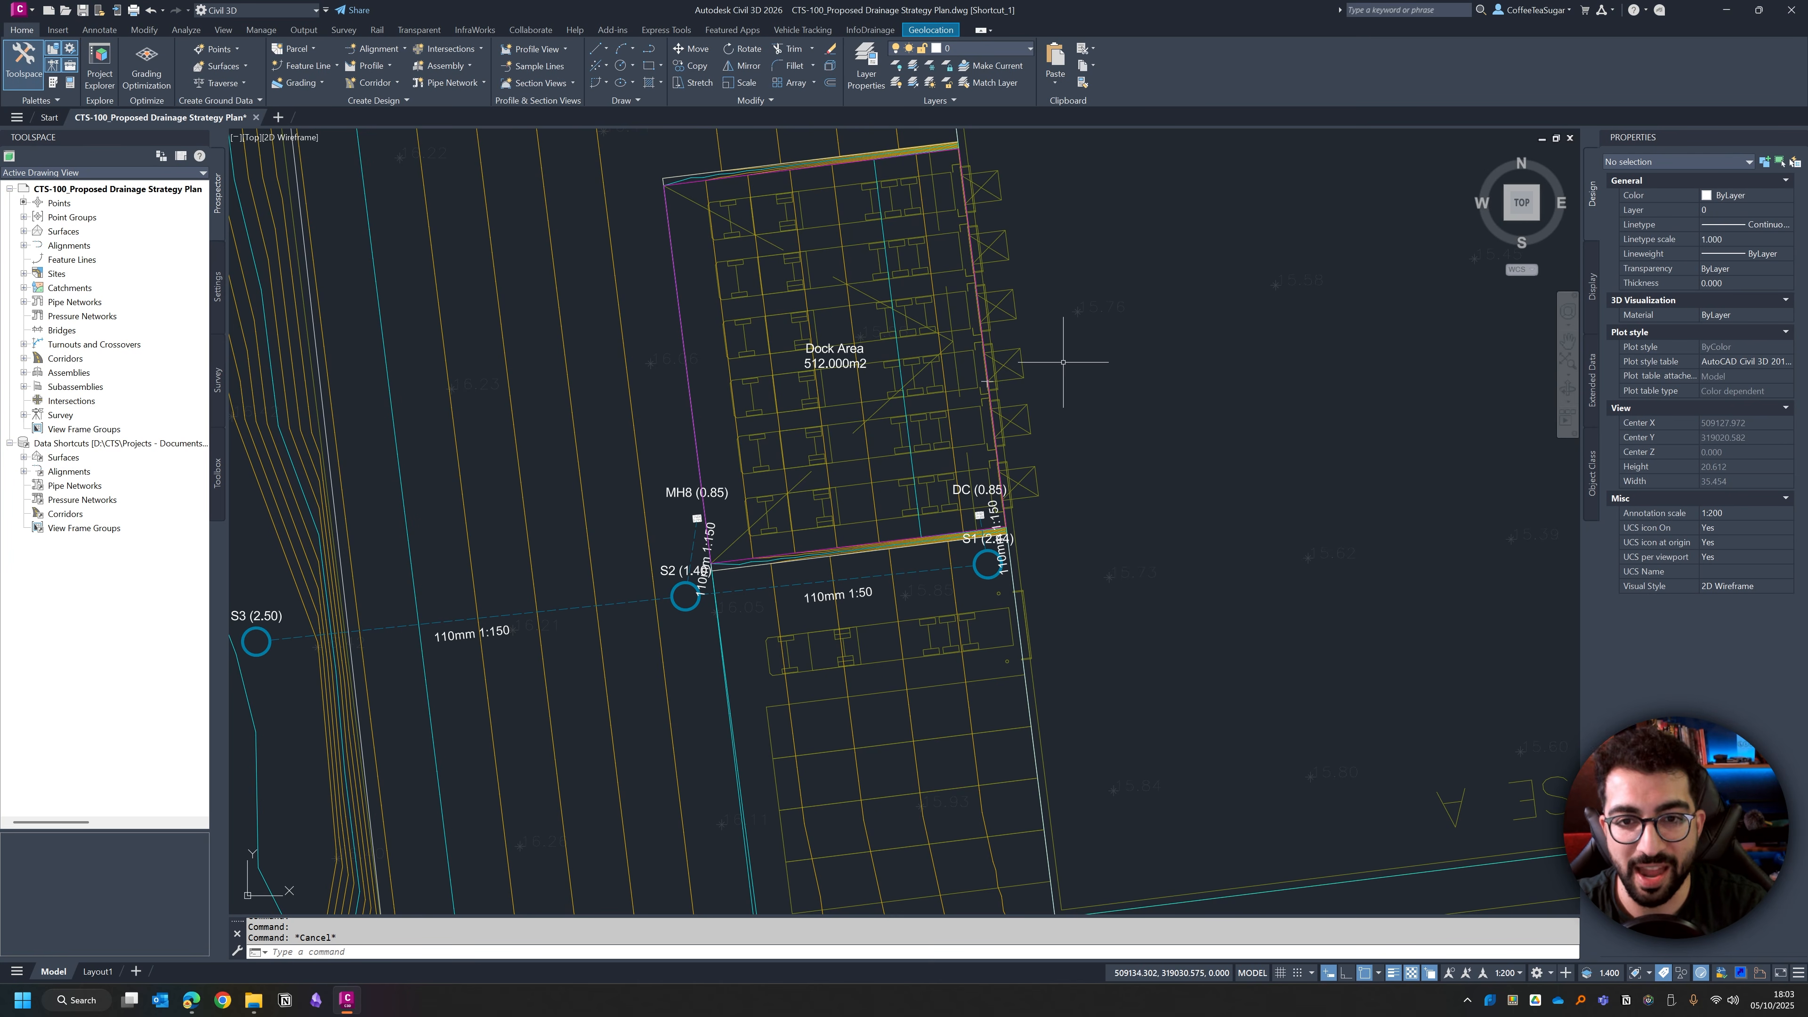
middle_click_drag(1049, 367, 1119, 492)
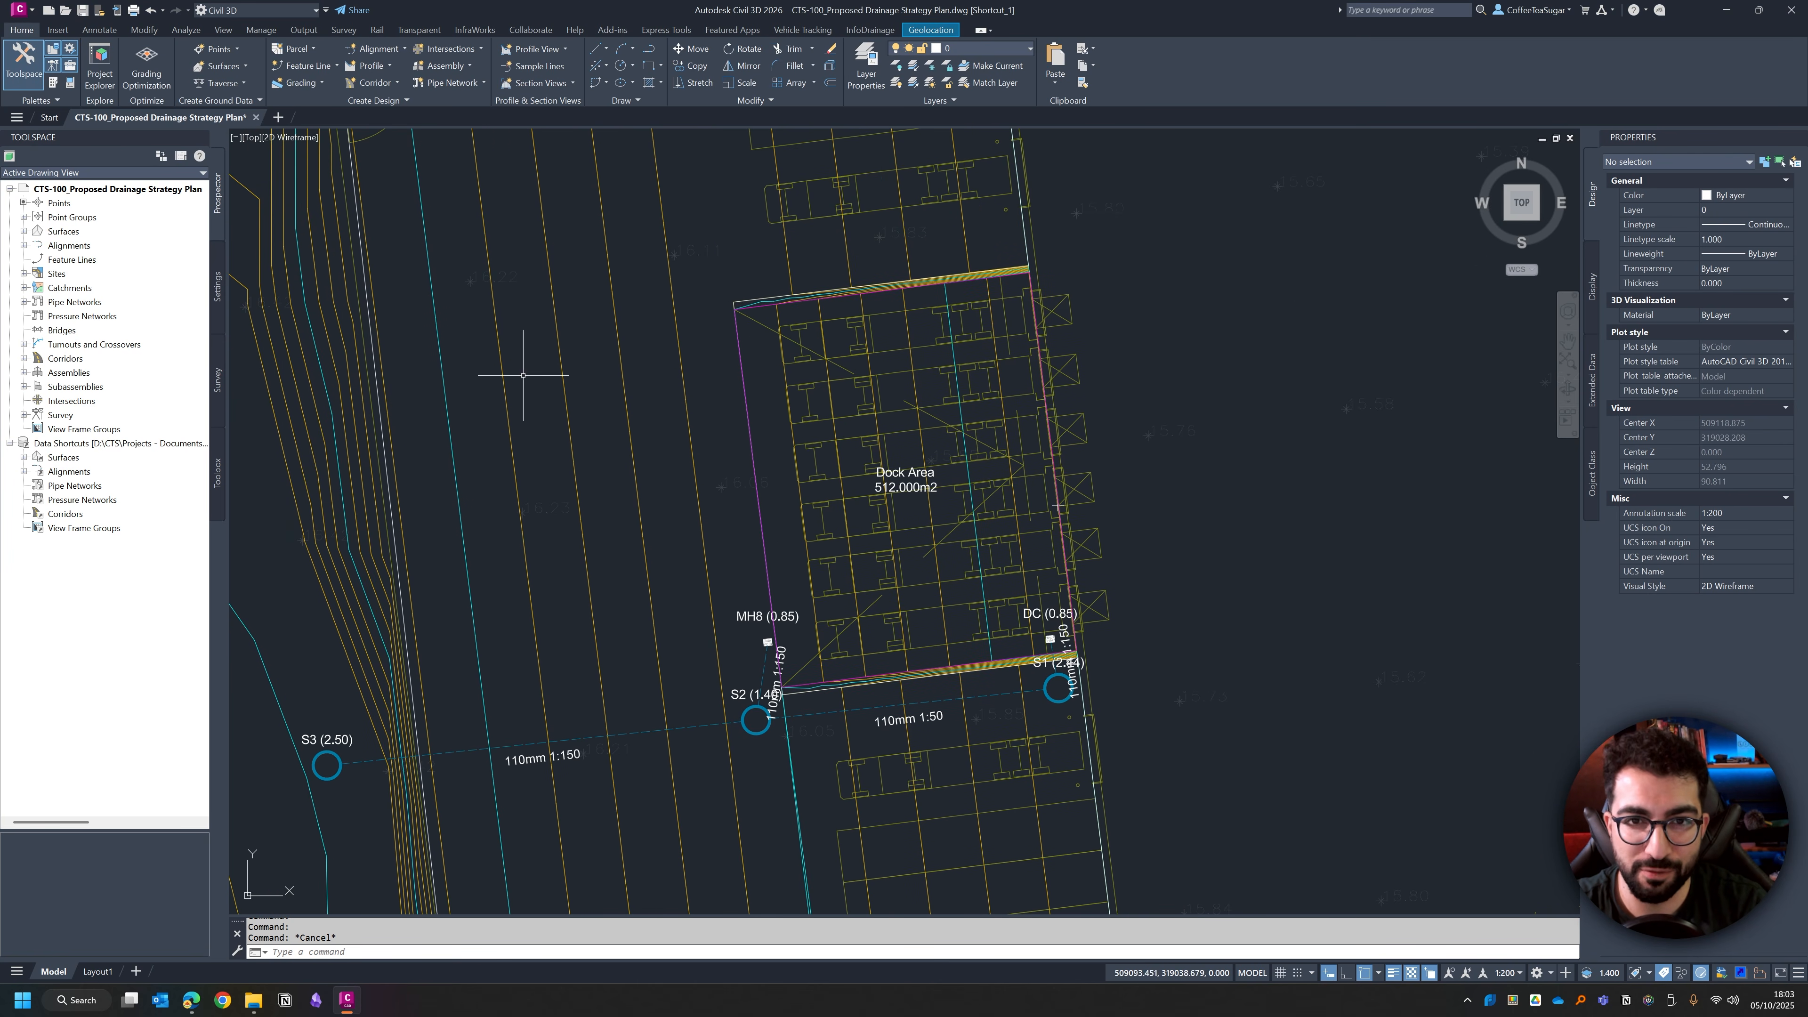
middle_click_drag(753, 474, 802, 449)
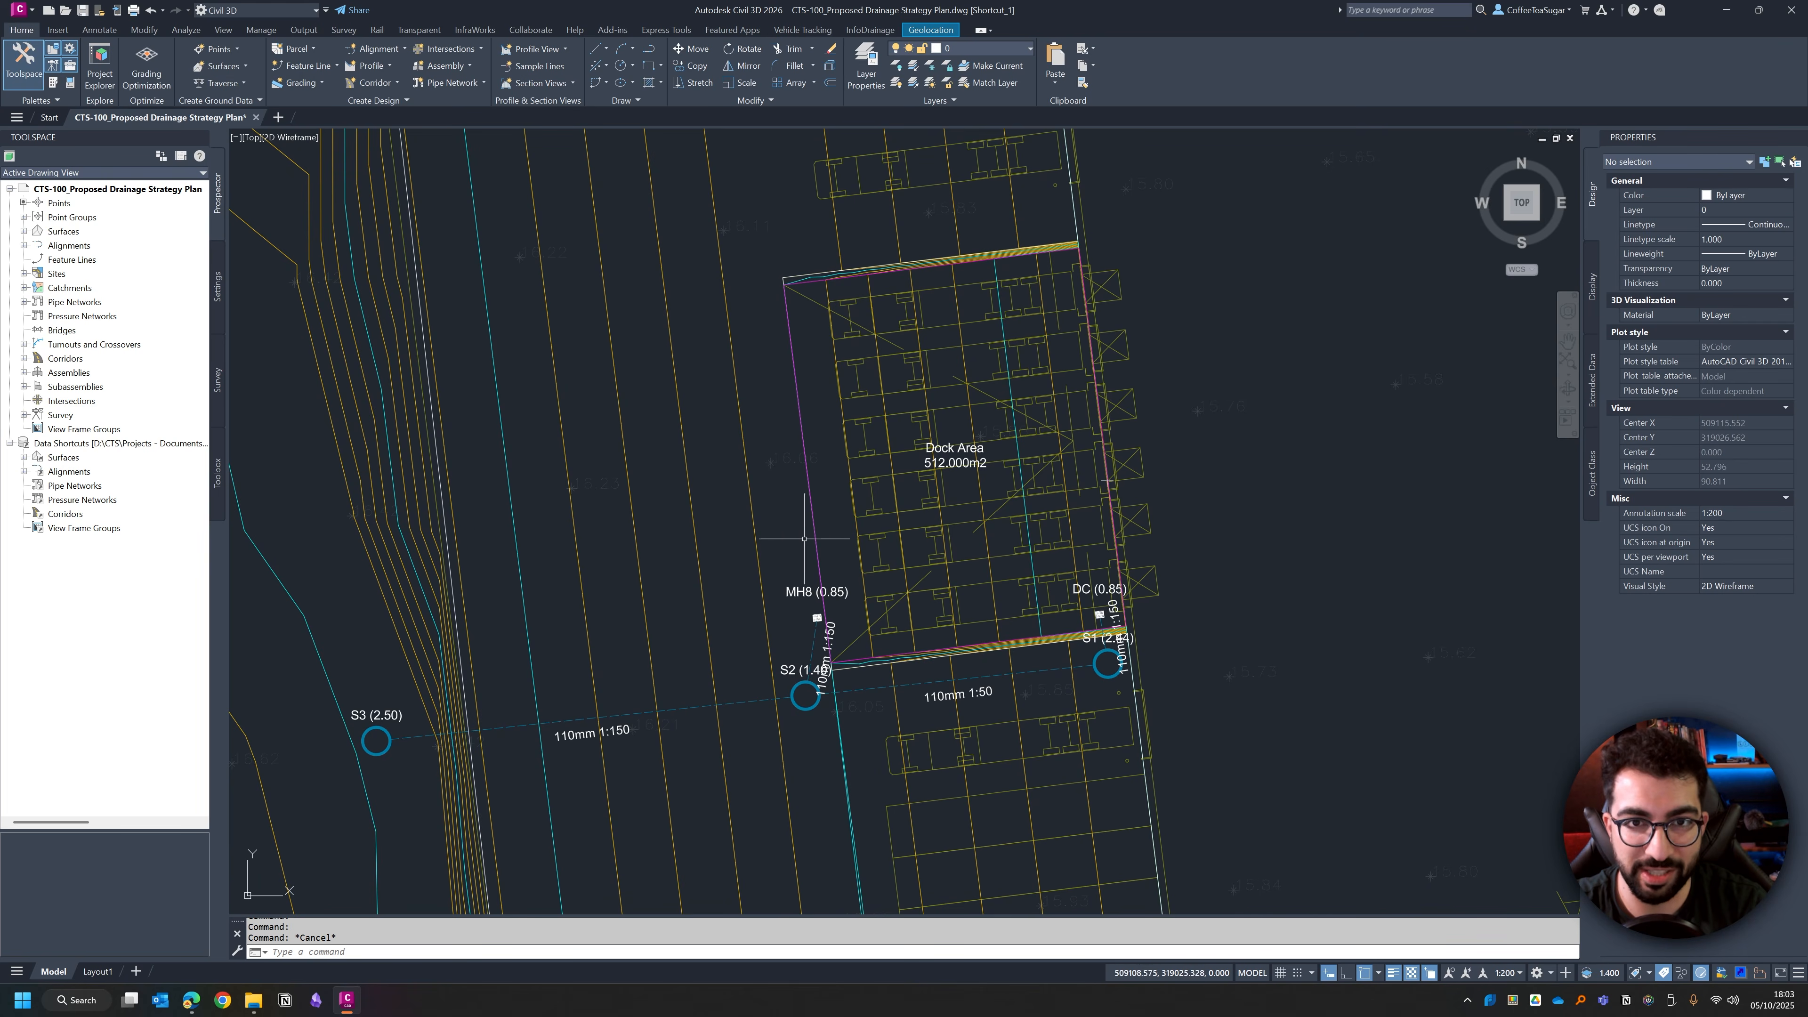
scroll(776, 491, "up", 2)
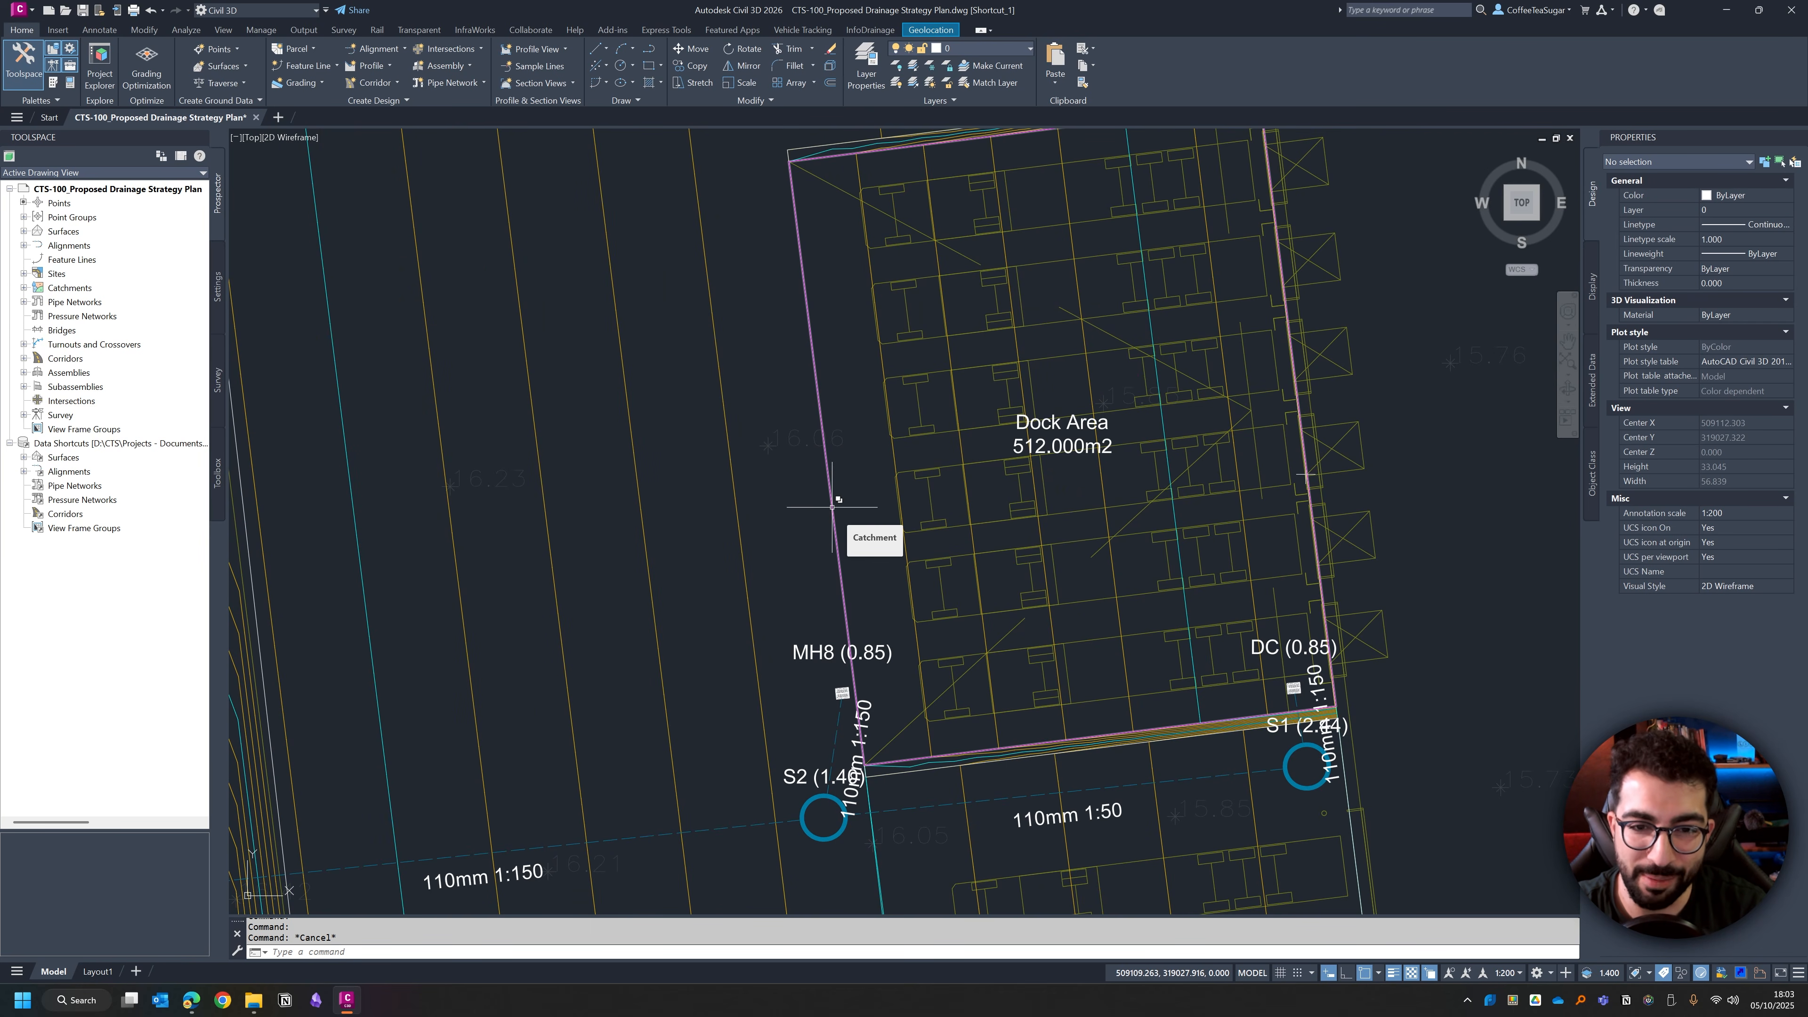
Step: Switch to the browser, read the article on the future of drainage design at Autodesk, and return to the Civil 3D drawing
left_click(191, 1000)
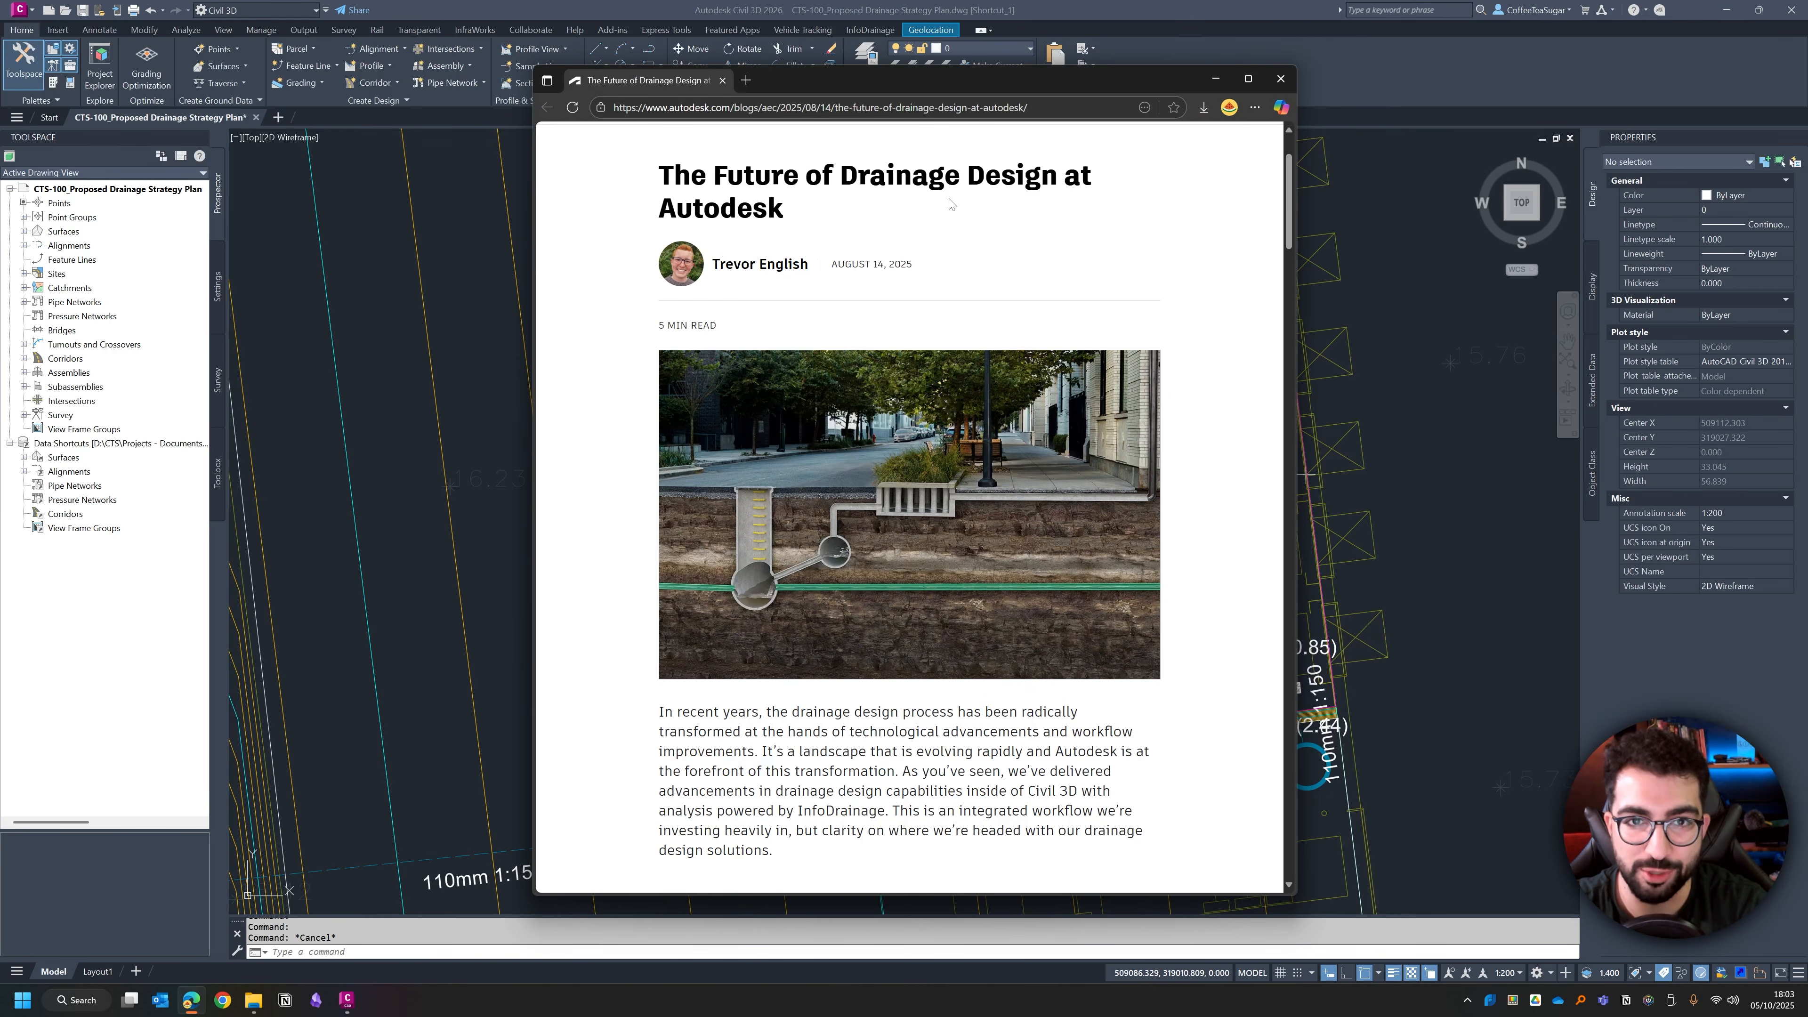
scroll(1092, 423, "down", 8)
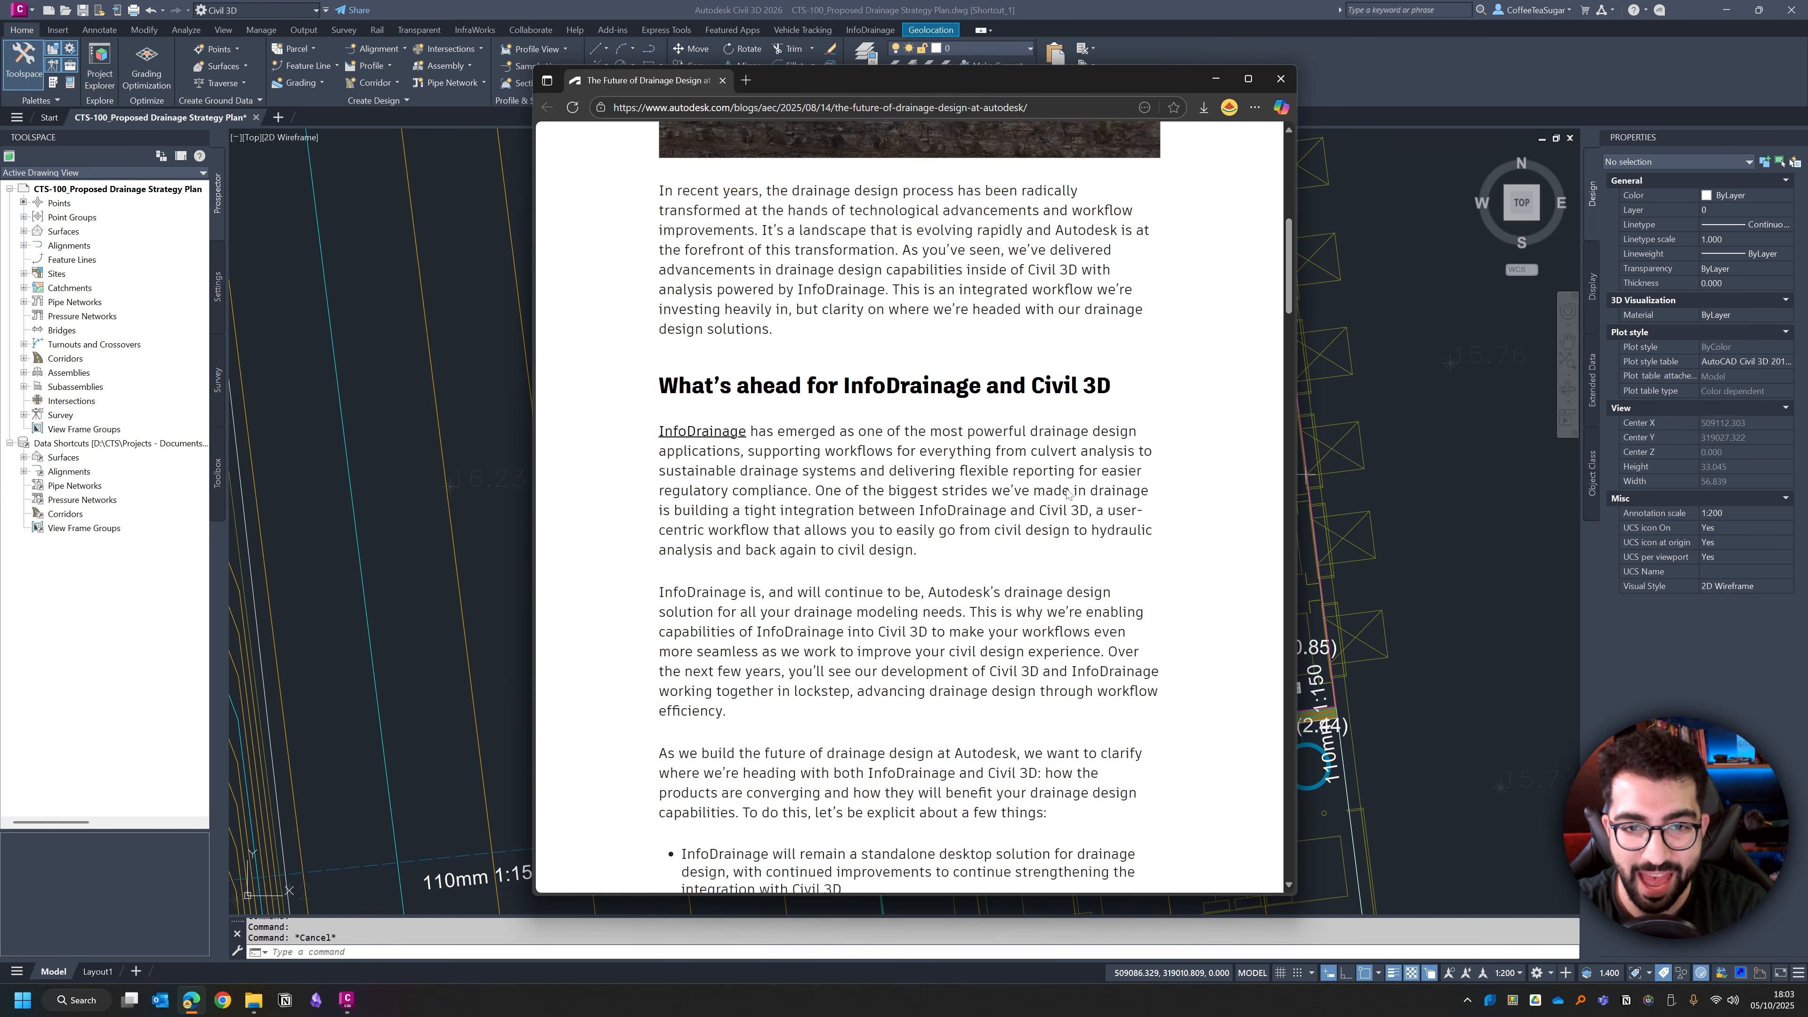
scroll(944, 436, "down", 6)
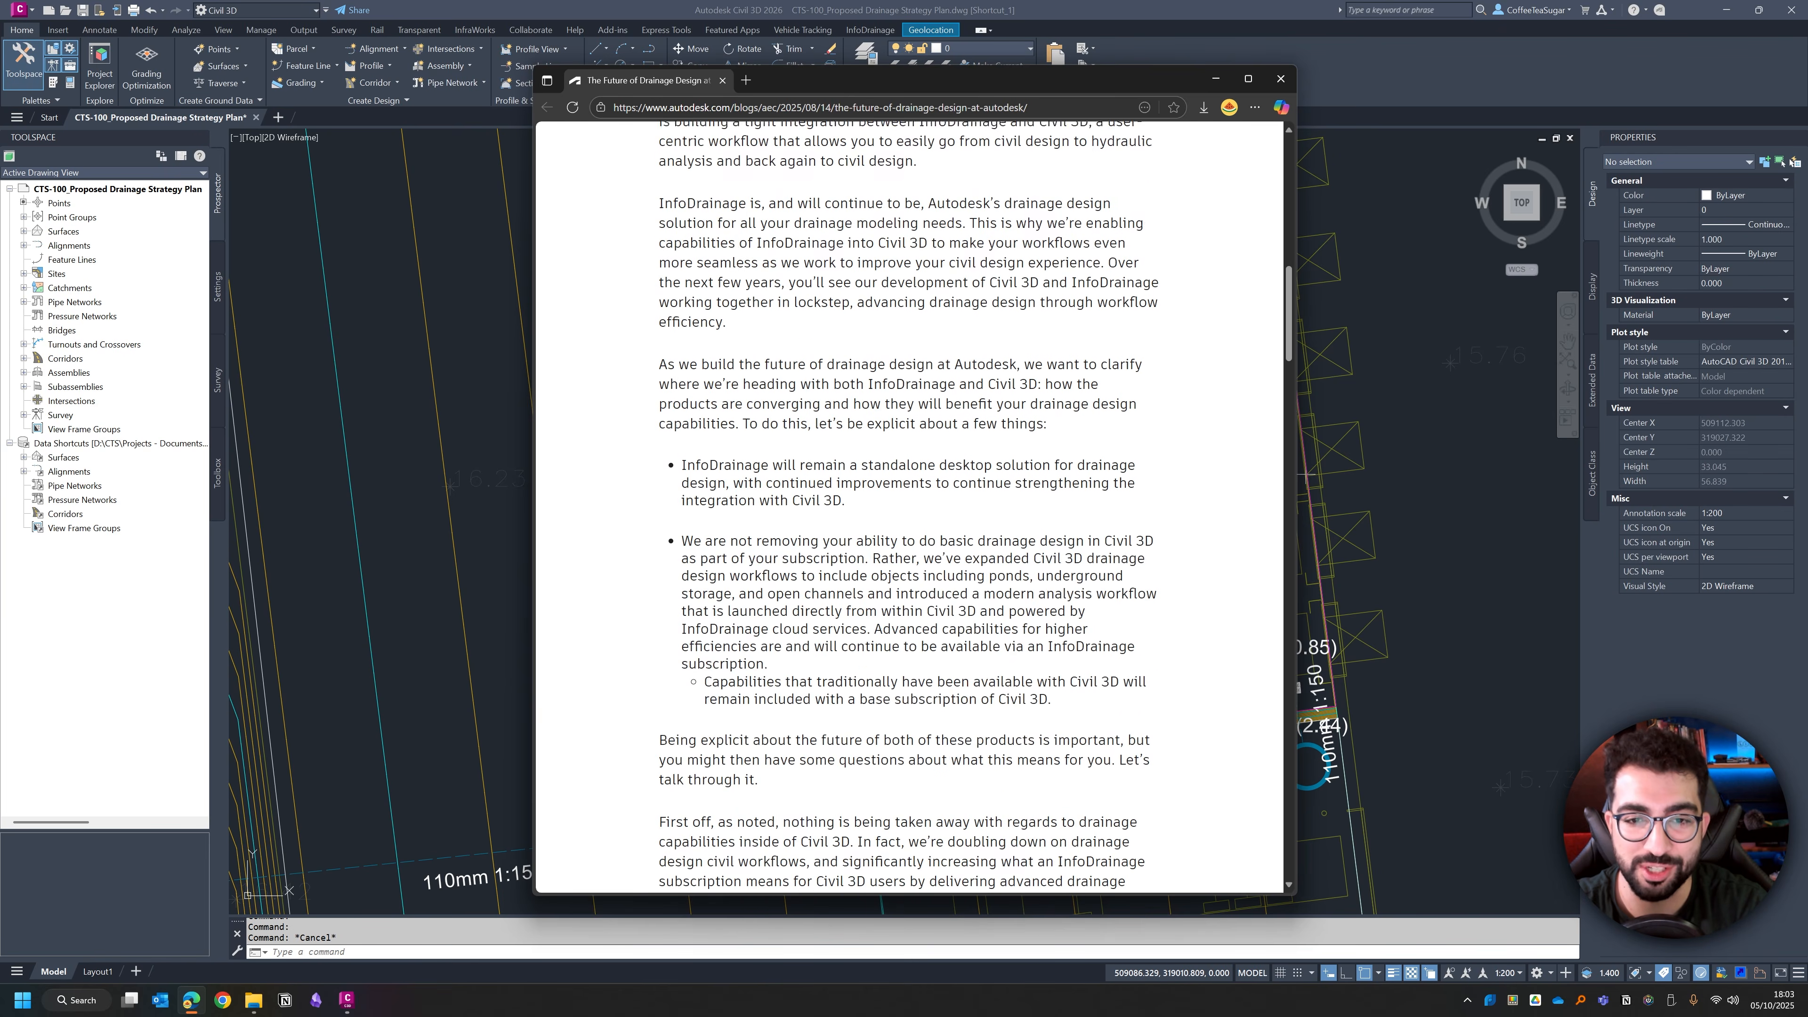
key("alt+Tab")
scroll(1039, 434, "down", 4)
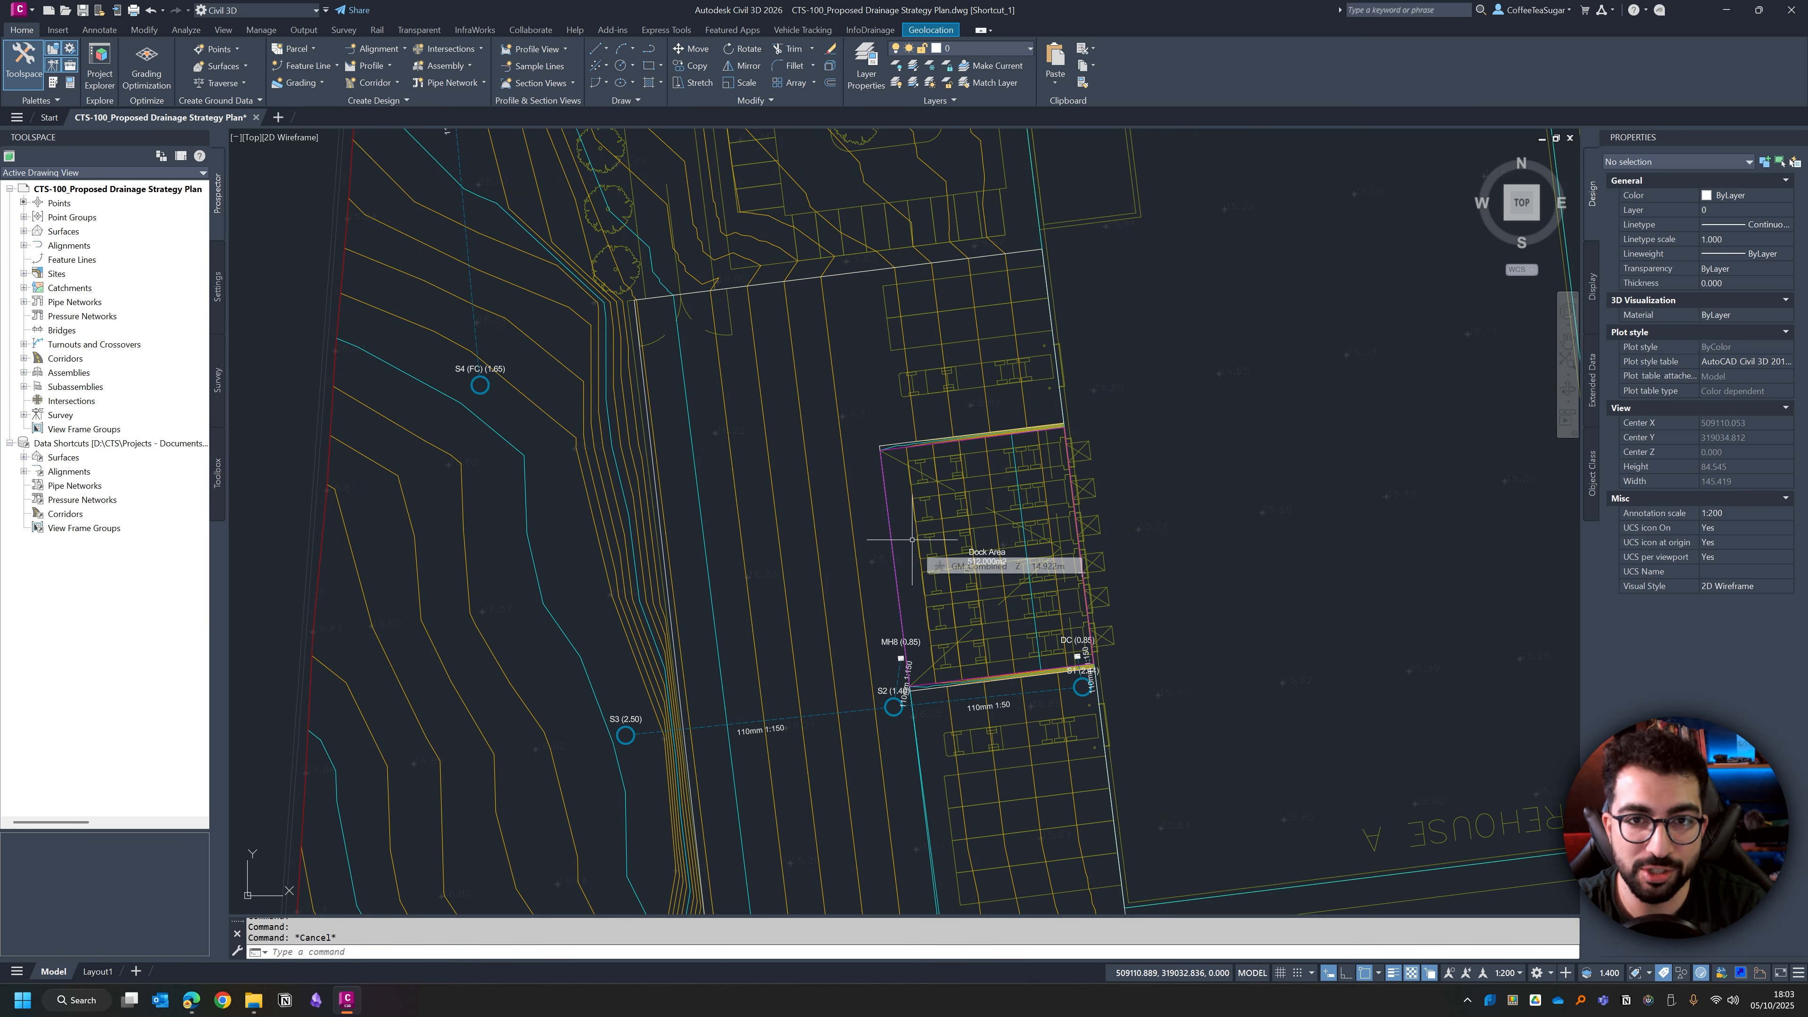
Step: Start creating a pipe network to review the available network parts lists, and close the dialog without creating a network
left_click(24, 302)
left_click(38, 316)
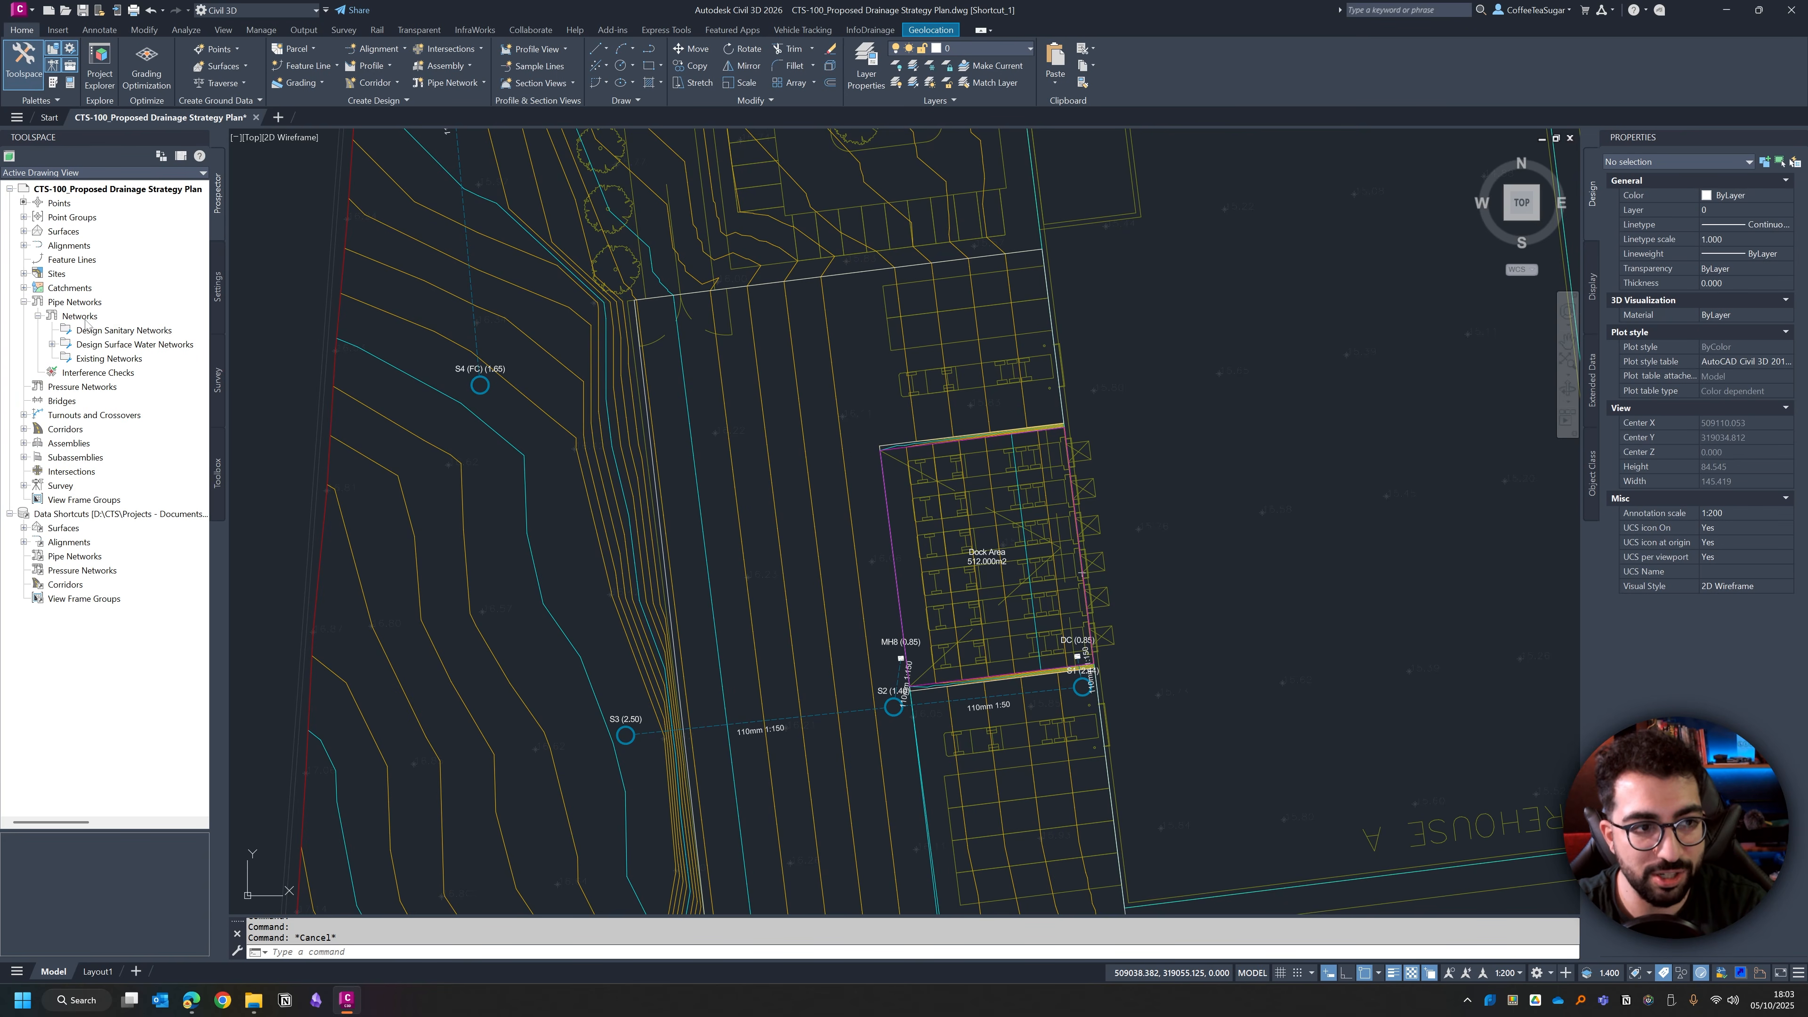
right_click(85, 318)
left_click(117, 332)
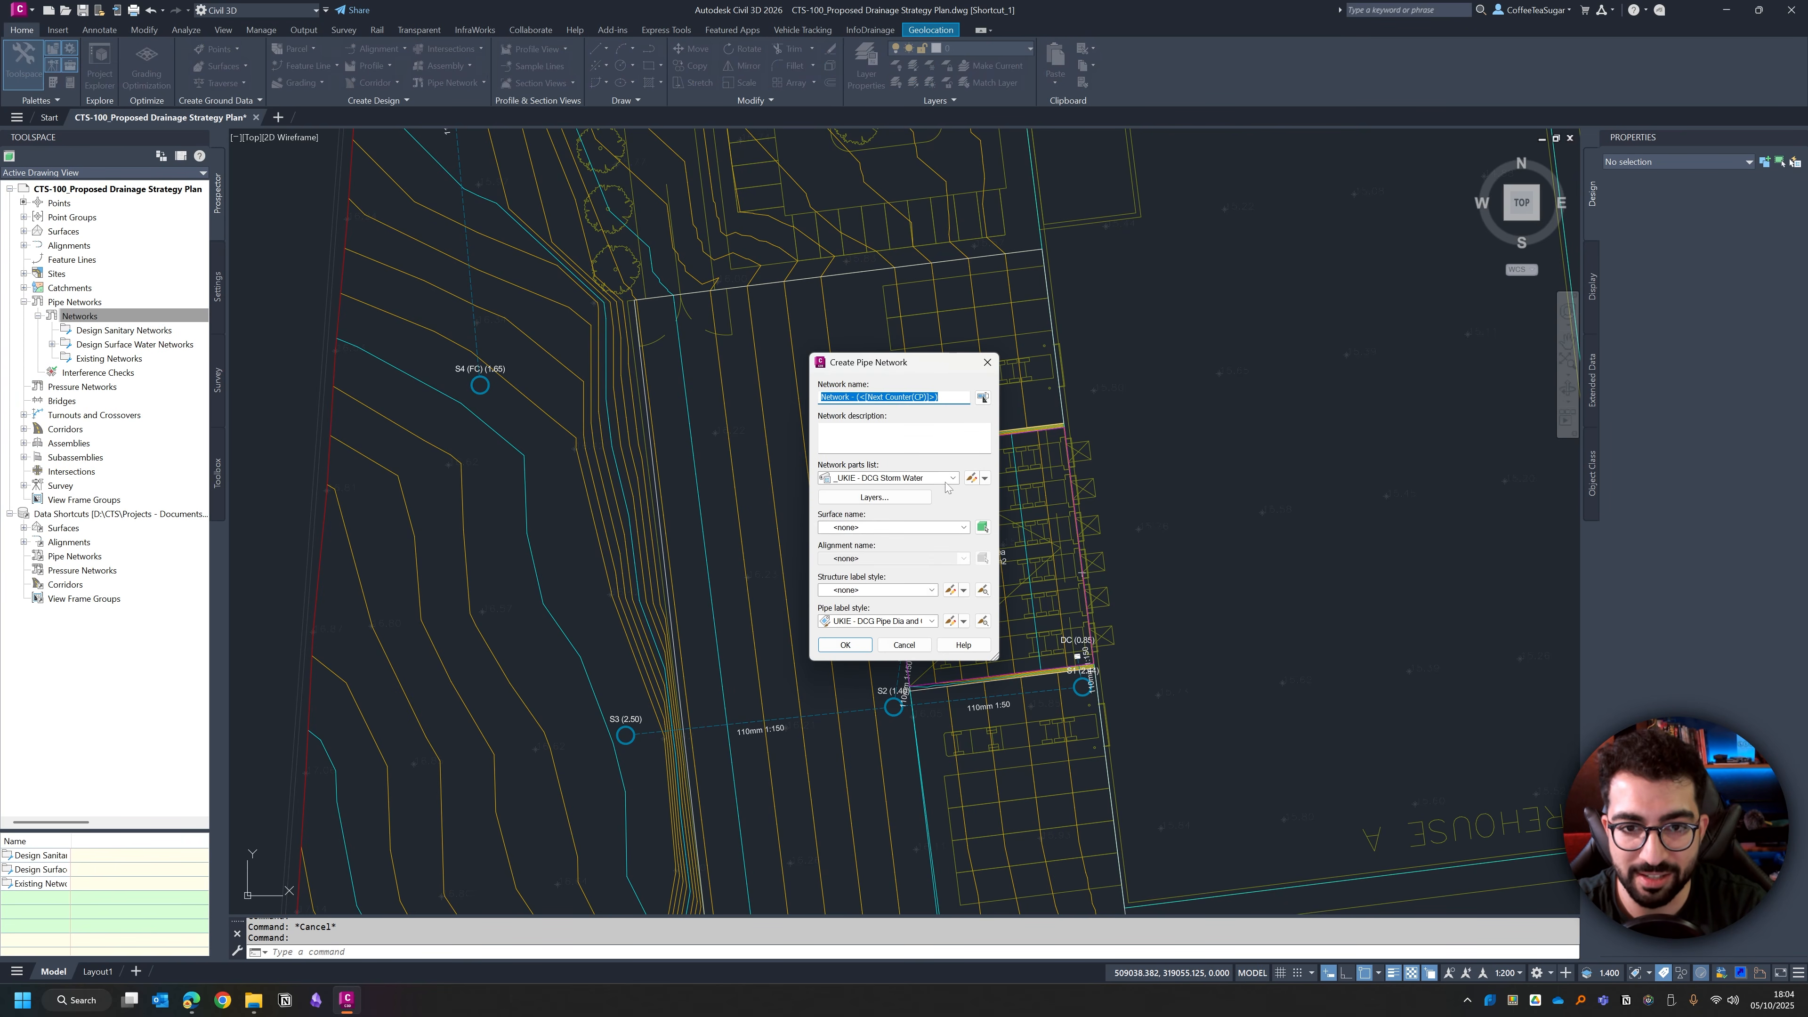
left_click(952, 478)
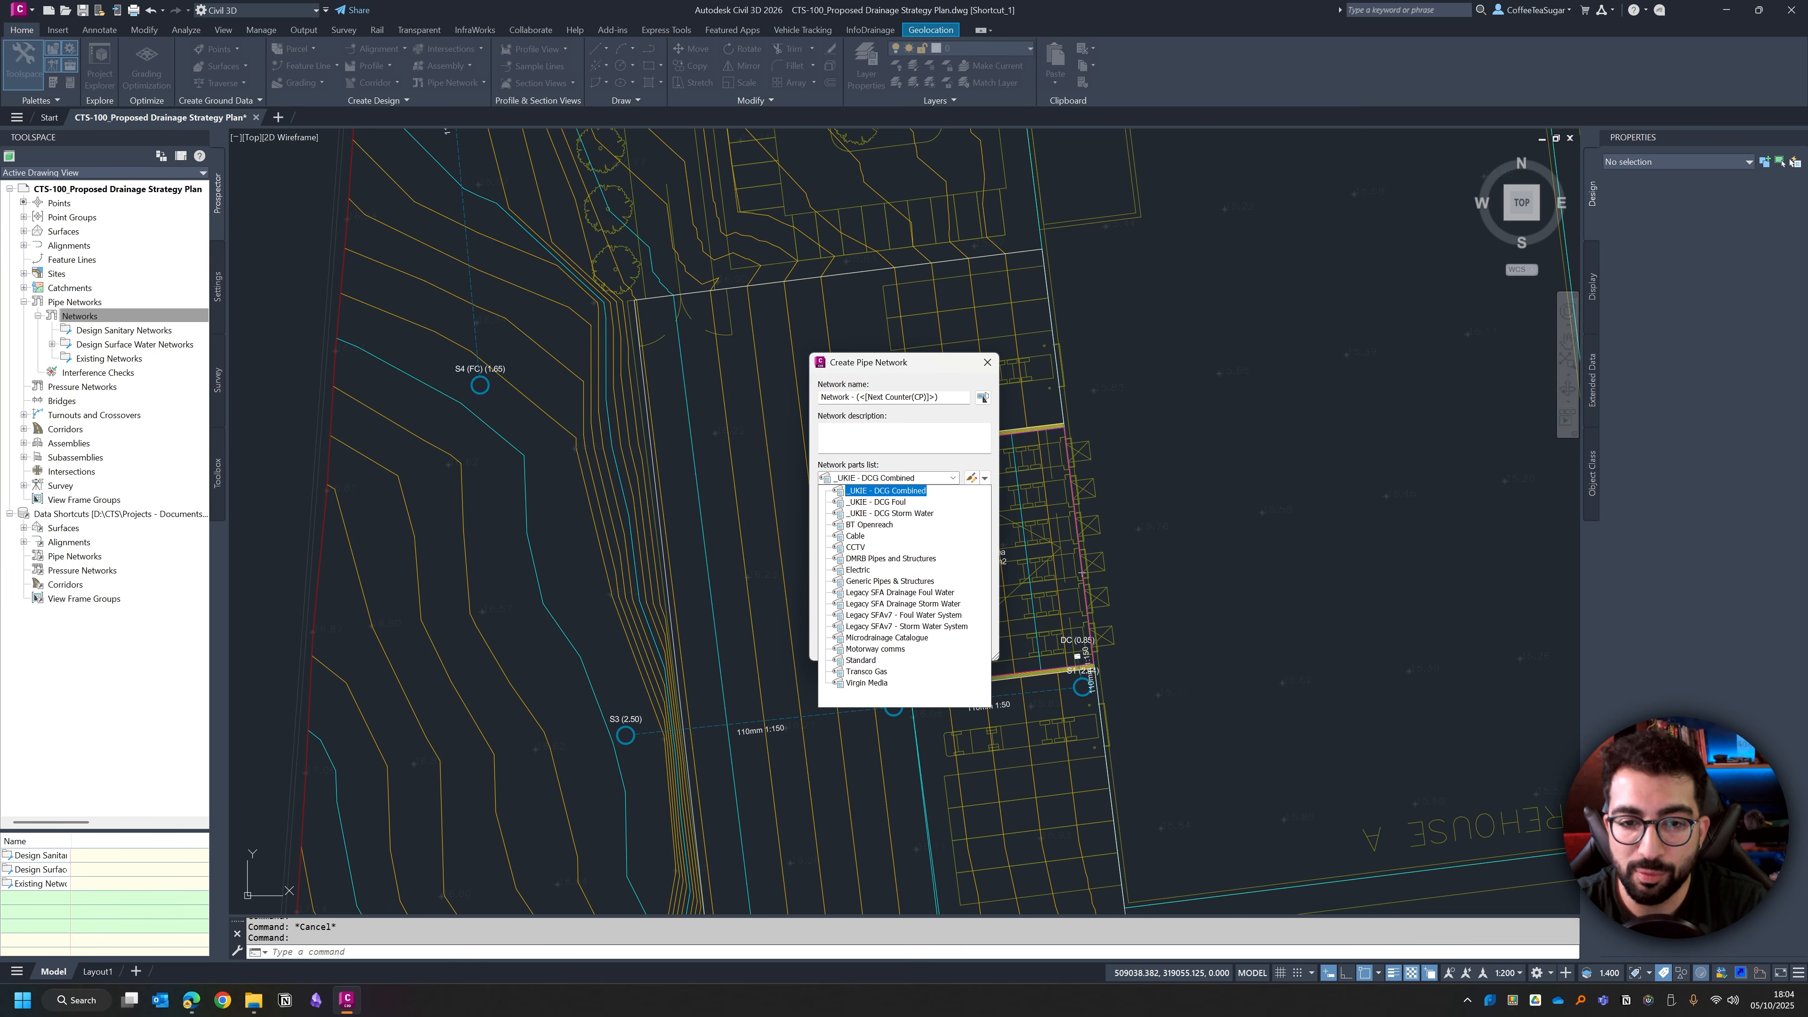
left_click(987, 368)
Step: Select manhole S1 and its connected pipe, extend the selection to all similar network parts, and open them in the Object Viewer
scroll(1059, 690, "up", 6)
left_click(1146, 659)
left_click(1101, 690)
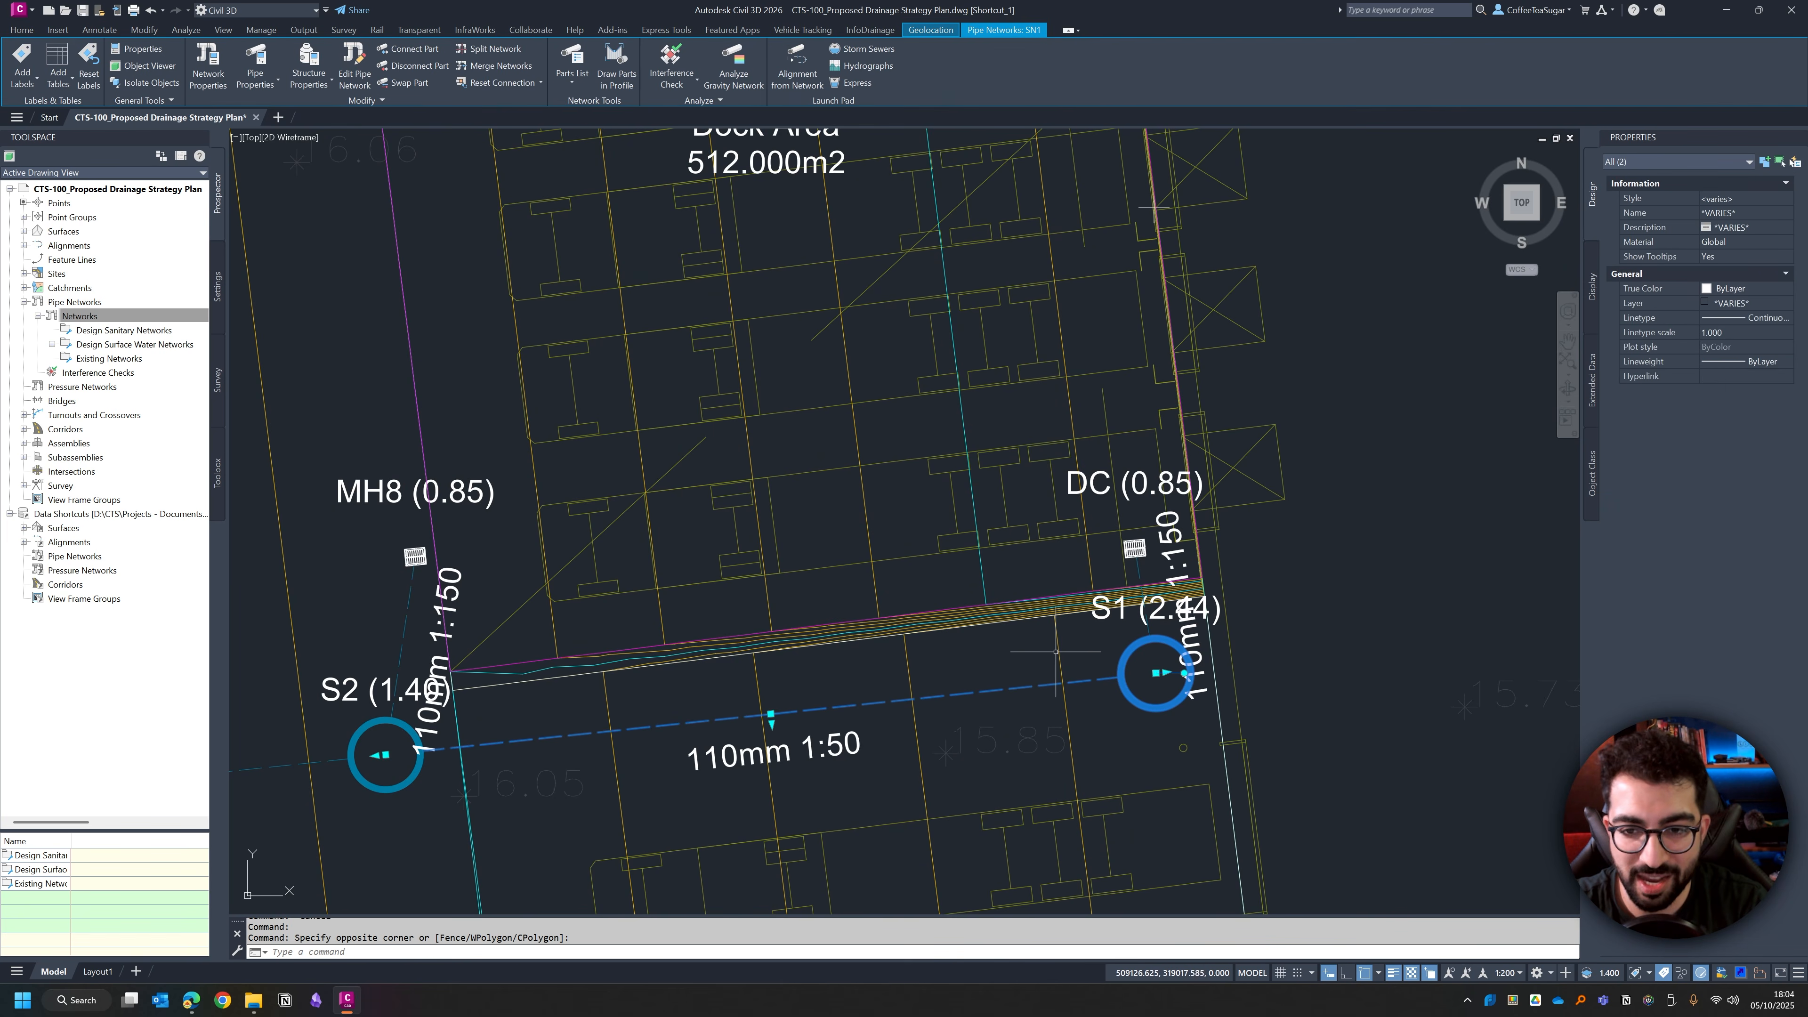
key("space")
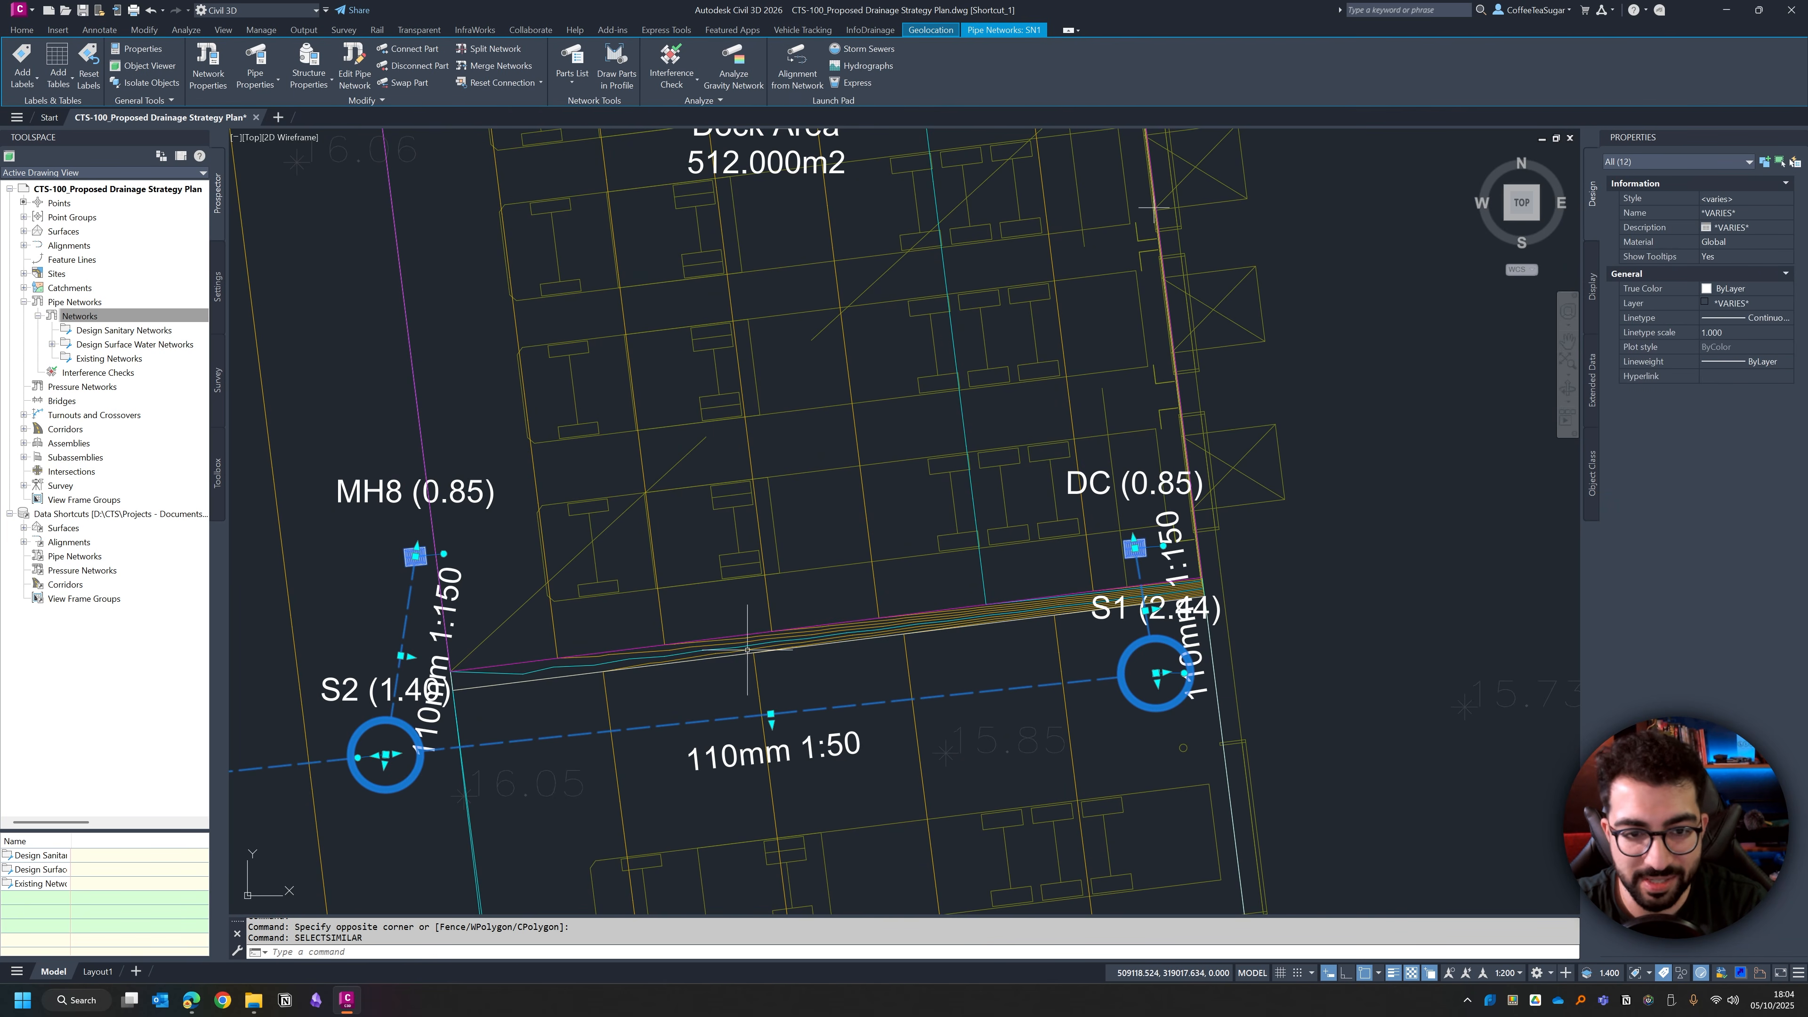
scroll(747, 649, "down", 5)
right_click(847, 452)
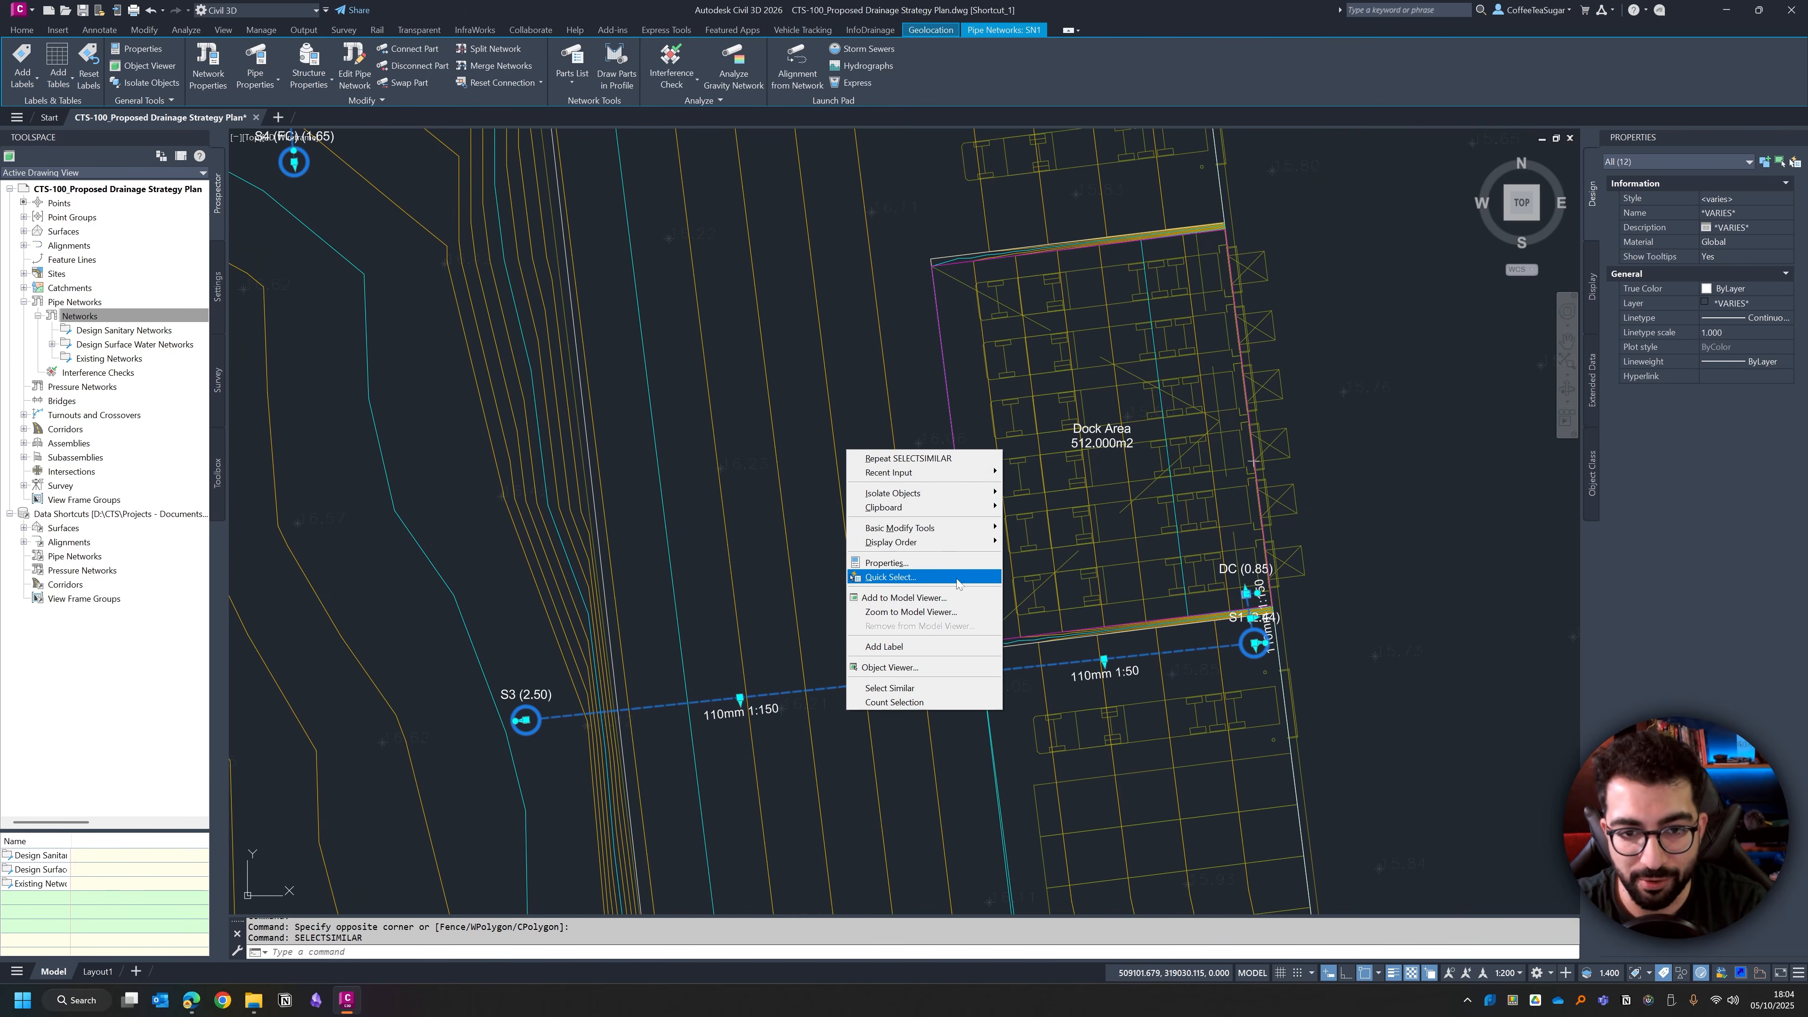
left_click(911, 669)
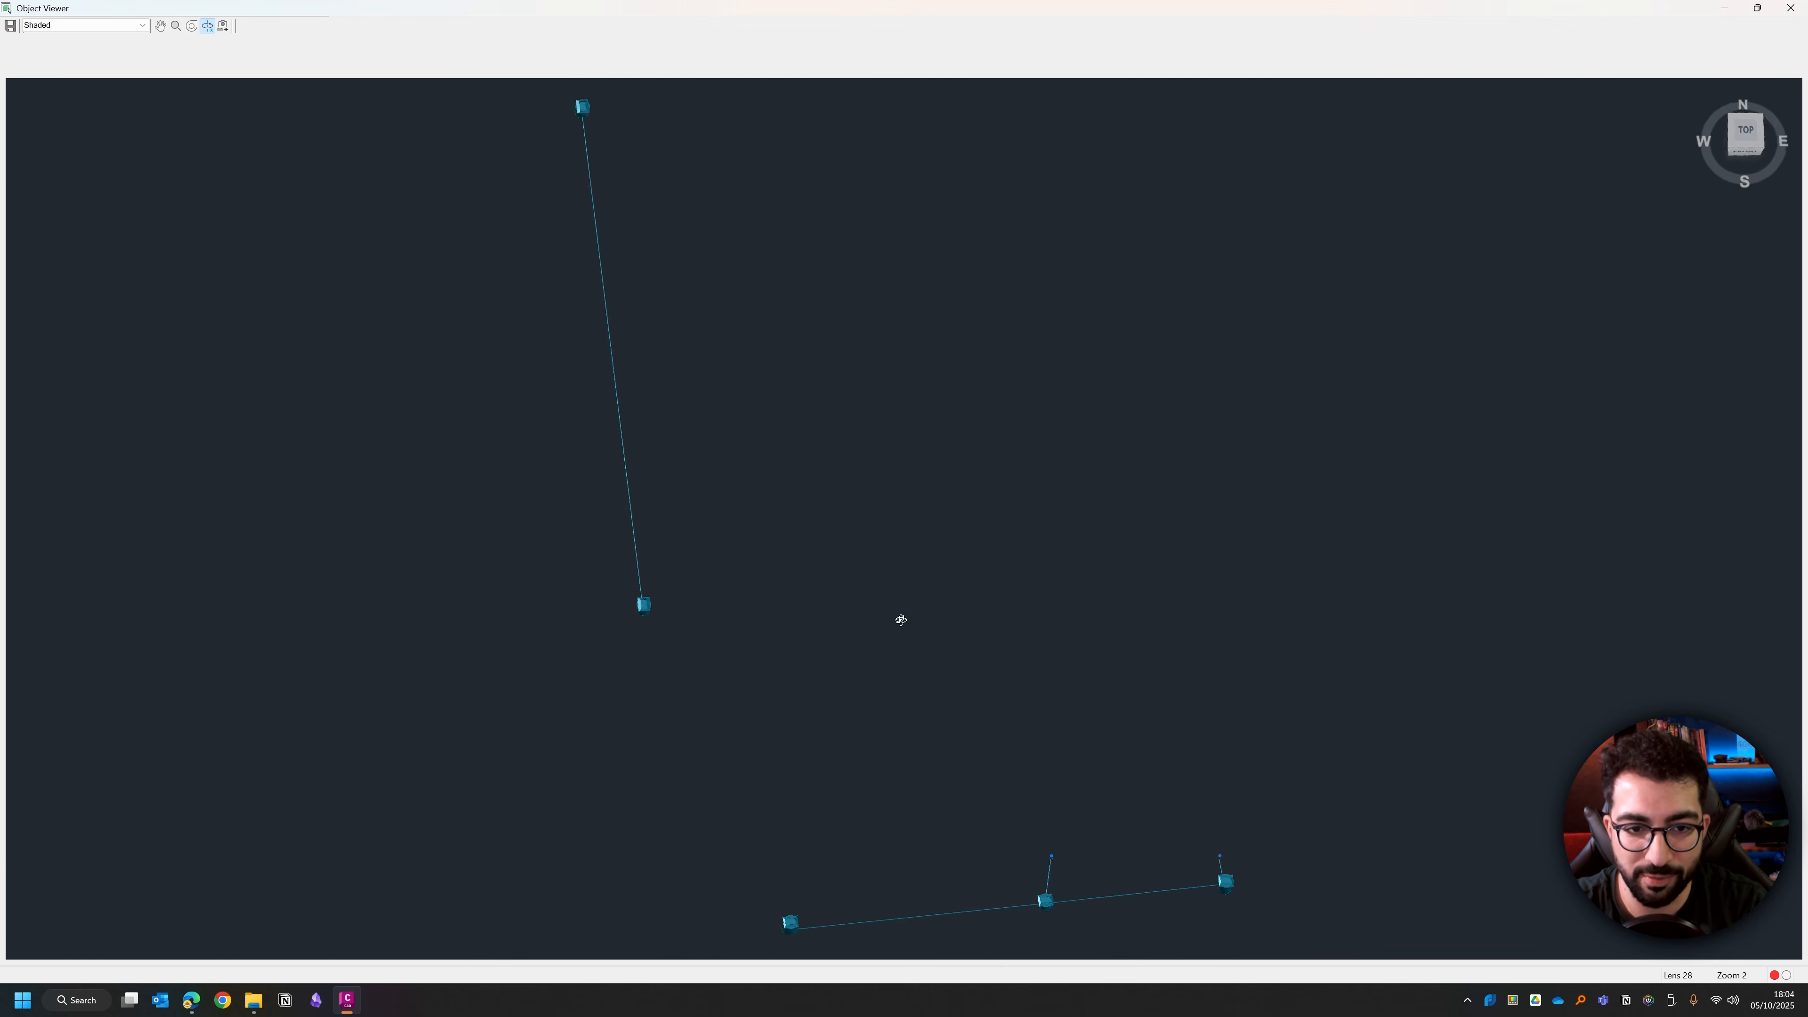
Step: Examine the network's manholes, pipes and smaller connecting structures in 3D, and close the Object Viewer
left_click_drag(899, 618, 865, 334)
scroll(1349, 614, "up", 2)
scroll(1538, 654, "up", 1)
middle_click_drag(1537, 654, 601, 556)
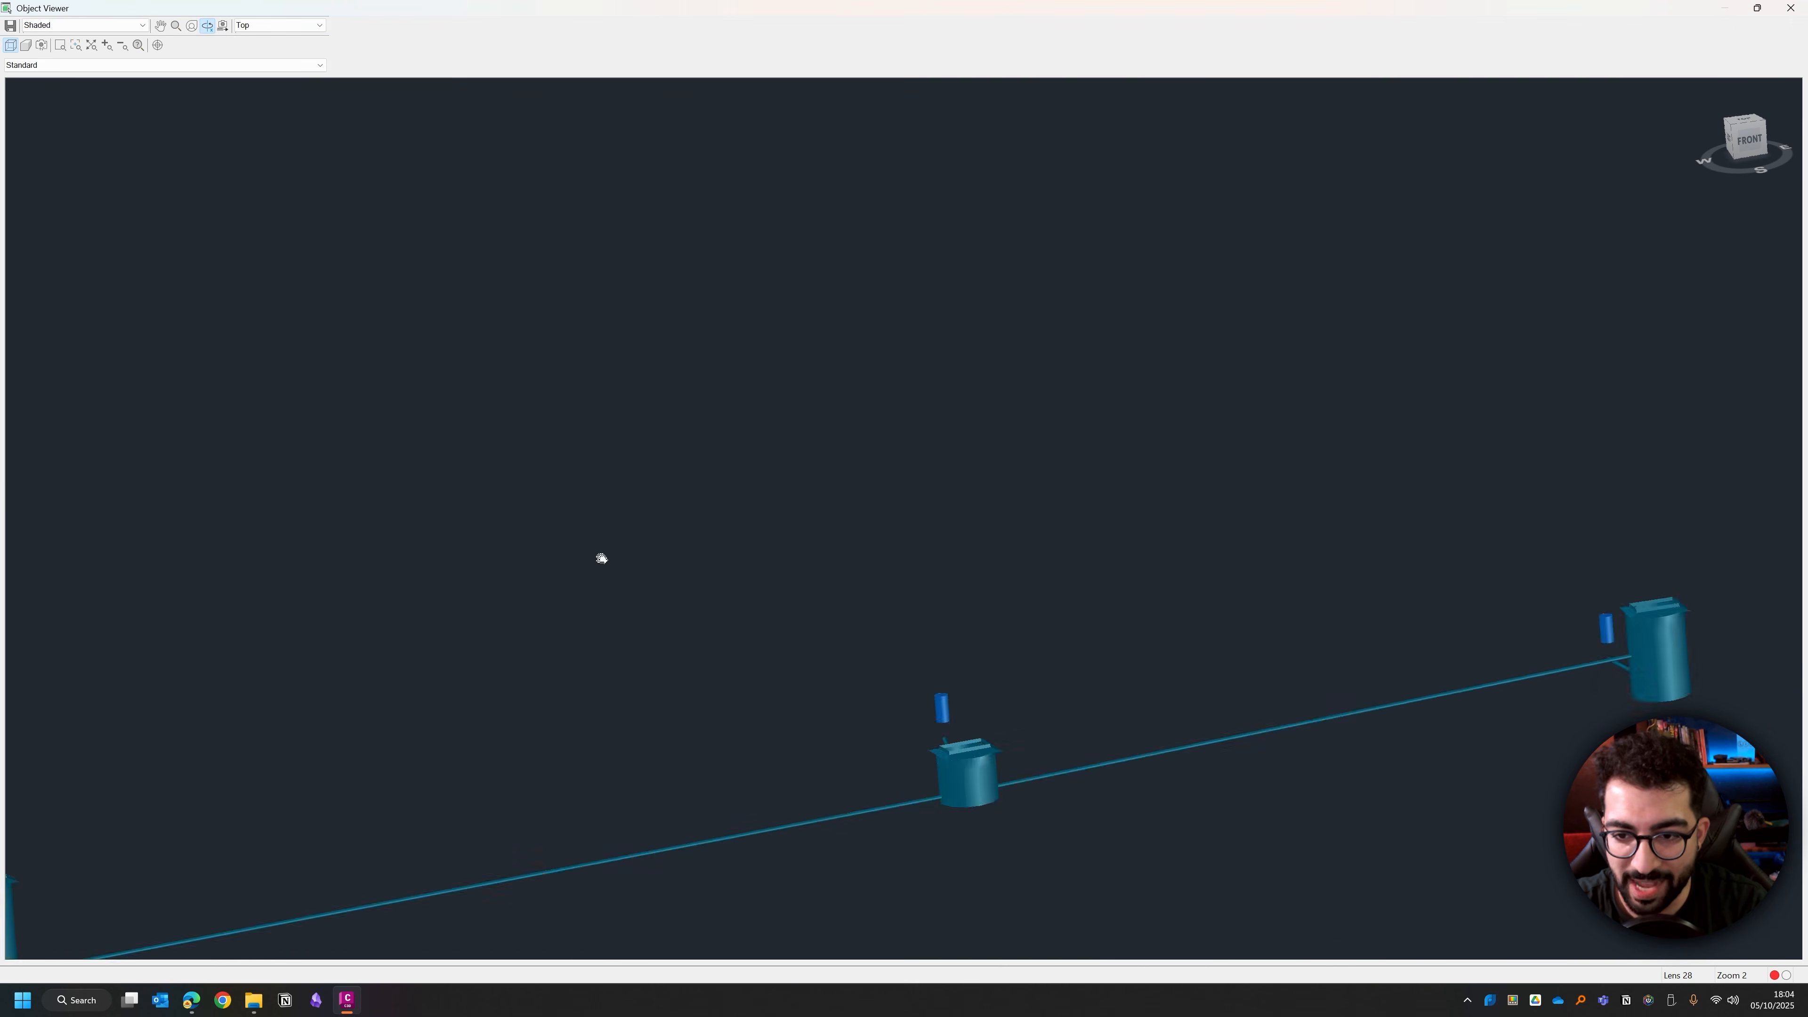
scroll(1316, 806, "up", 1)
middle_click_drag(1316, 806, 587, 560)
left_click_drag(975, 579, 1105, 566)
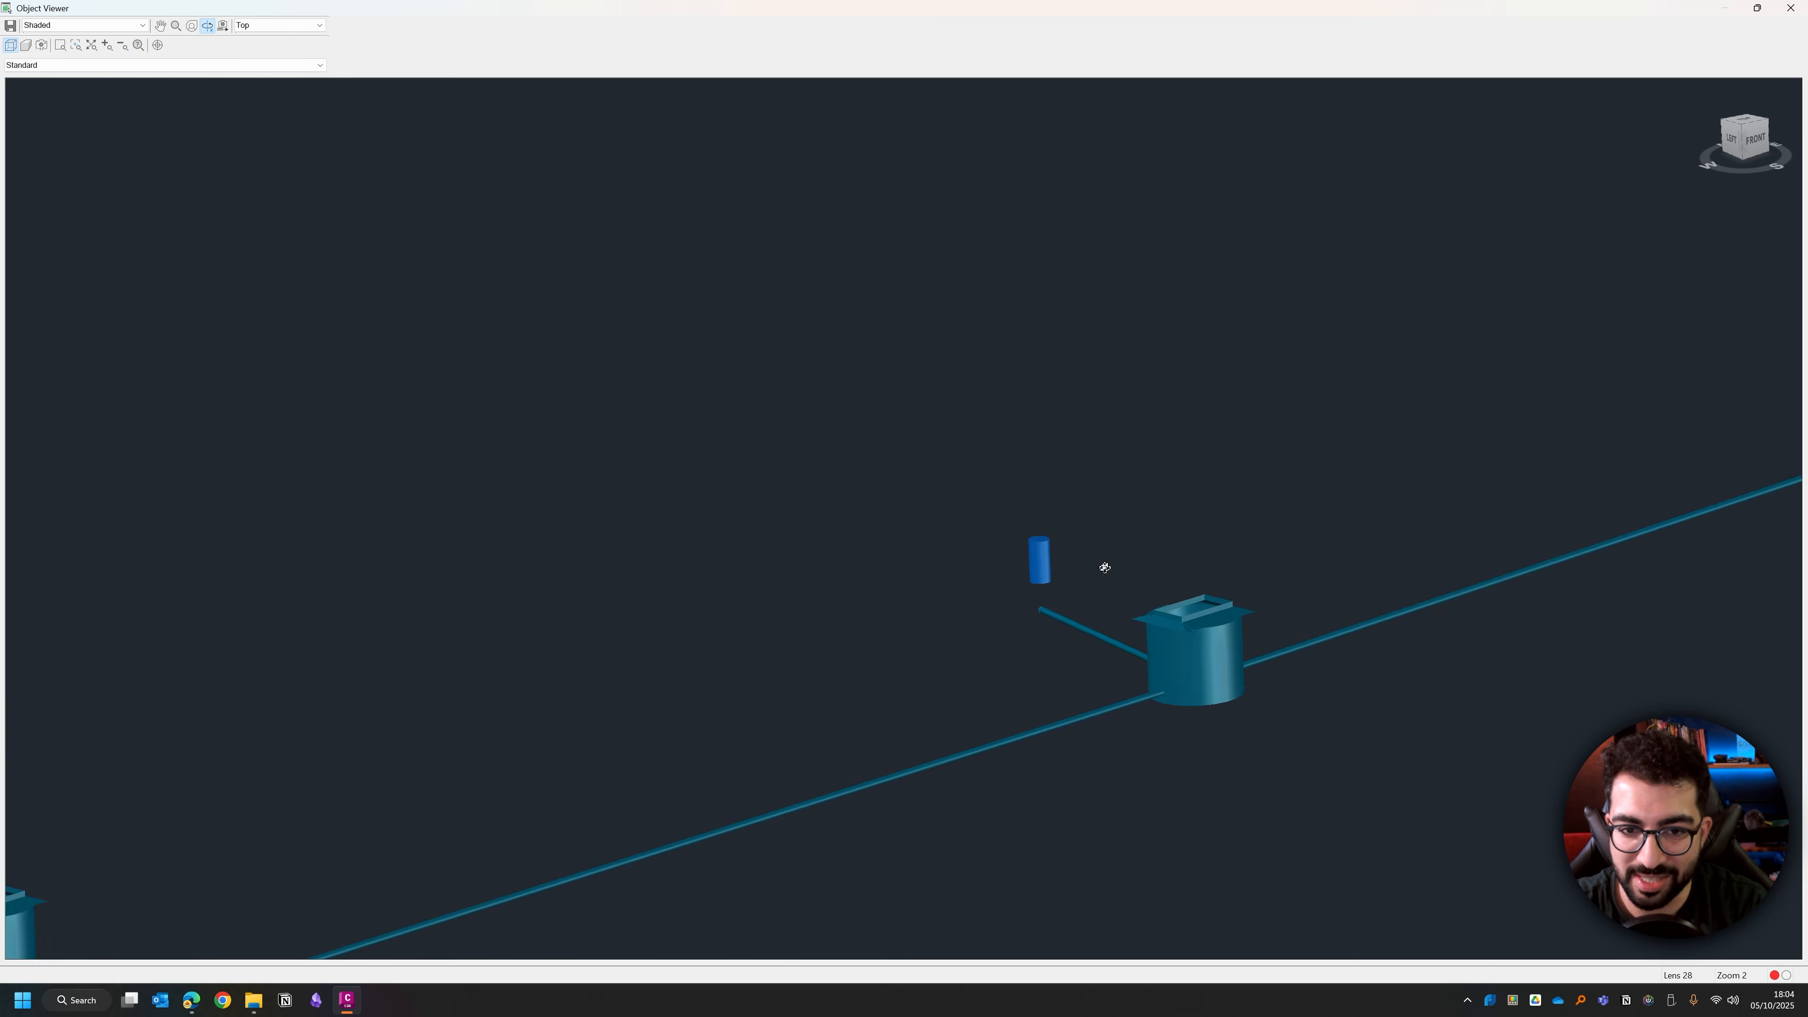
scroll(1114, 568, "down", 3)
left_click(1790, 8)
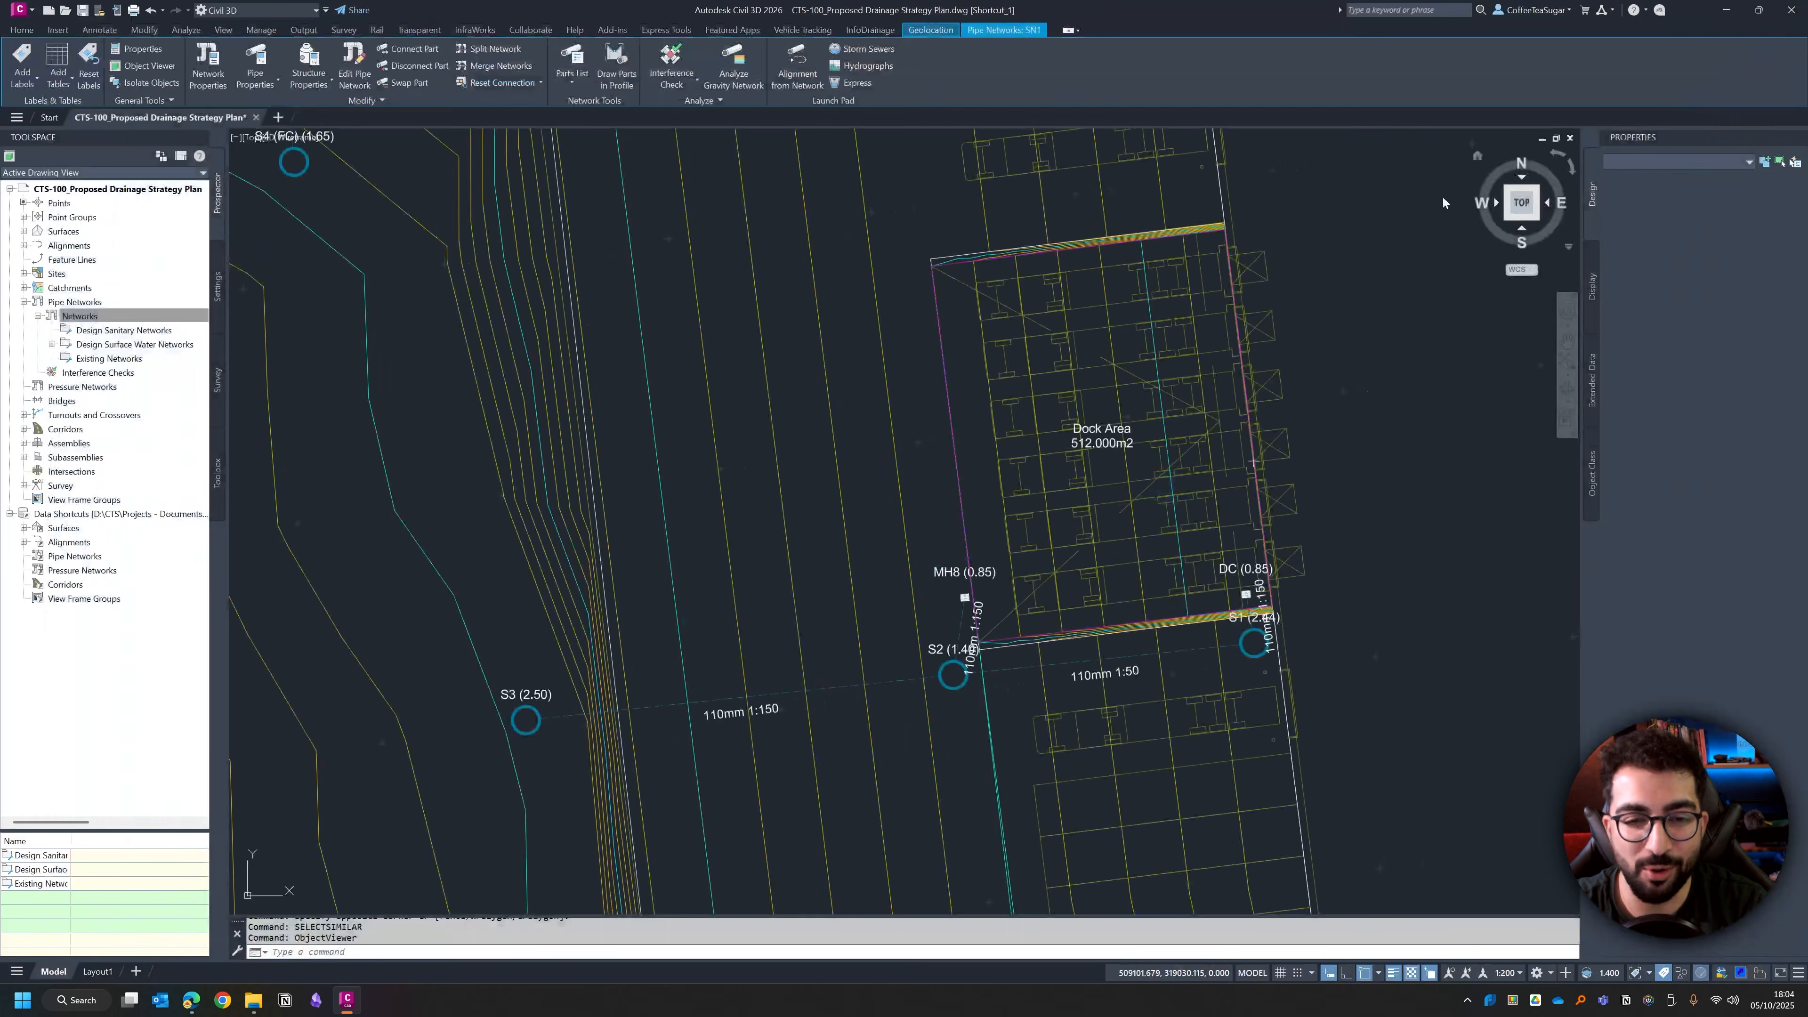
Step: Select the yard boundary polyline around the Dock Area to examine its extent, and clear the selection
middle_click_drag(1080, 399, 998, 442)
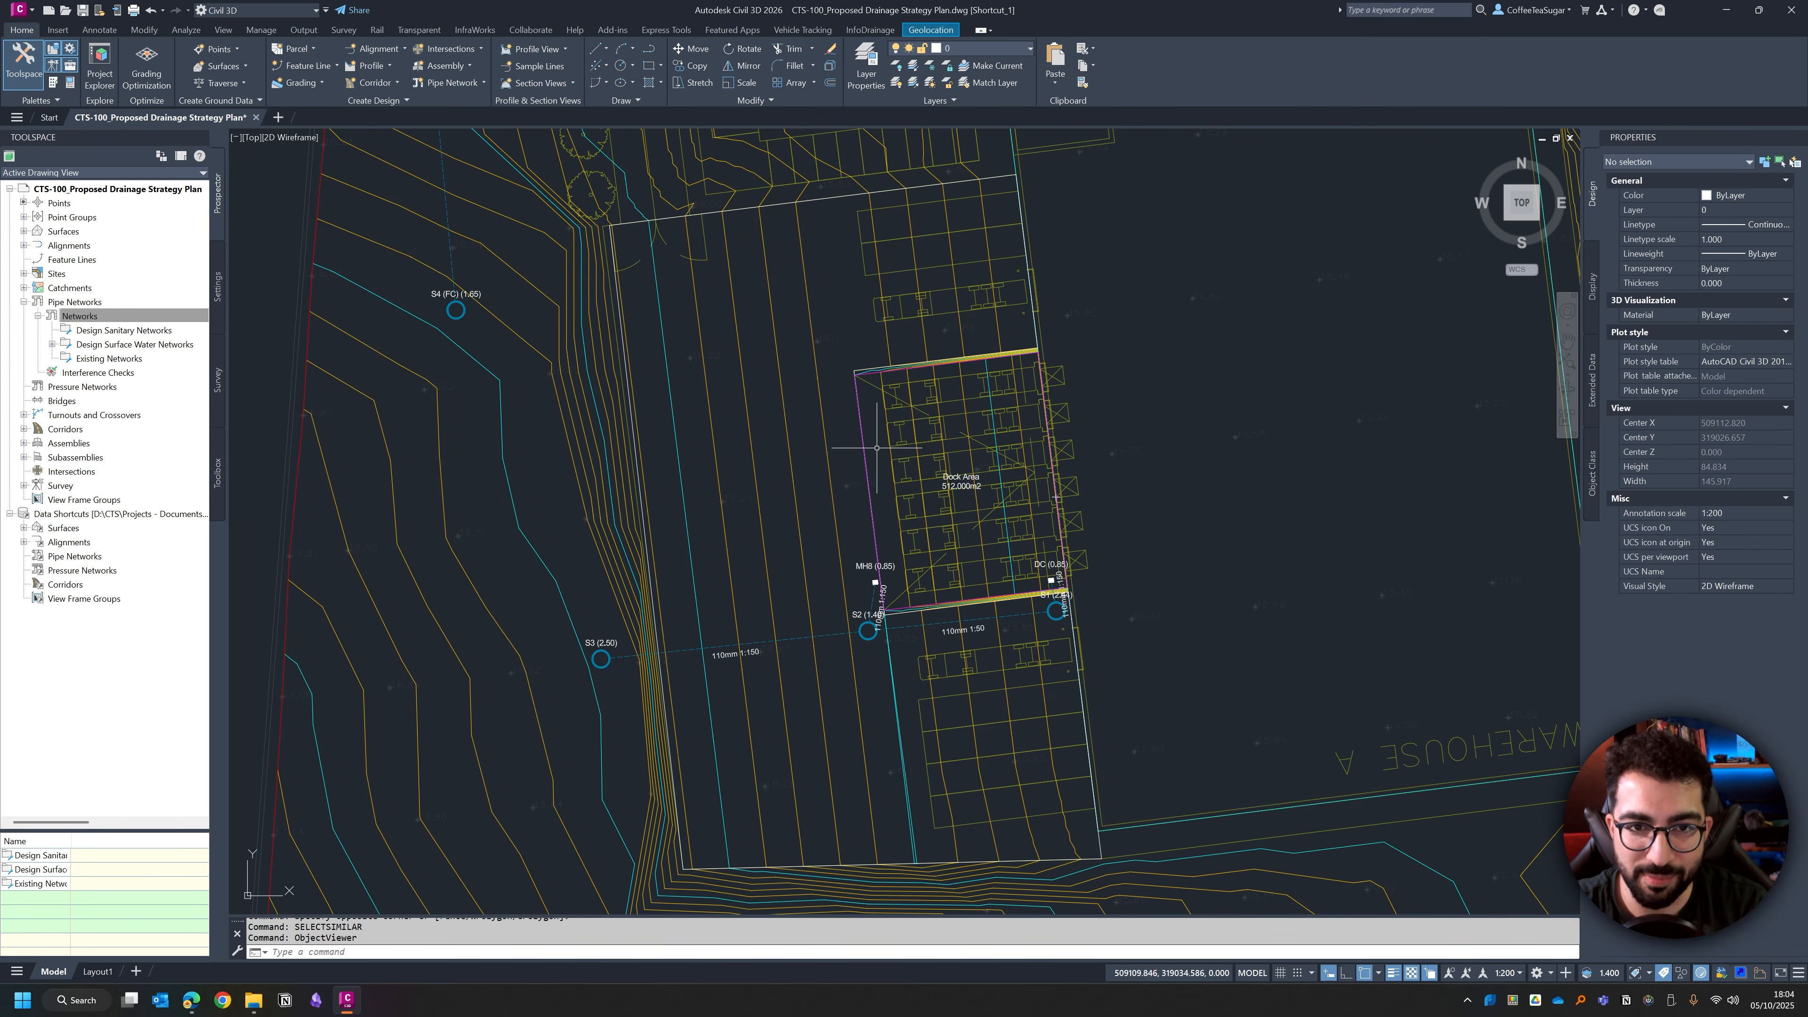
left_click(833, 275)
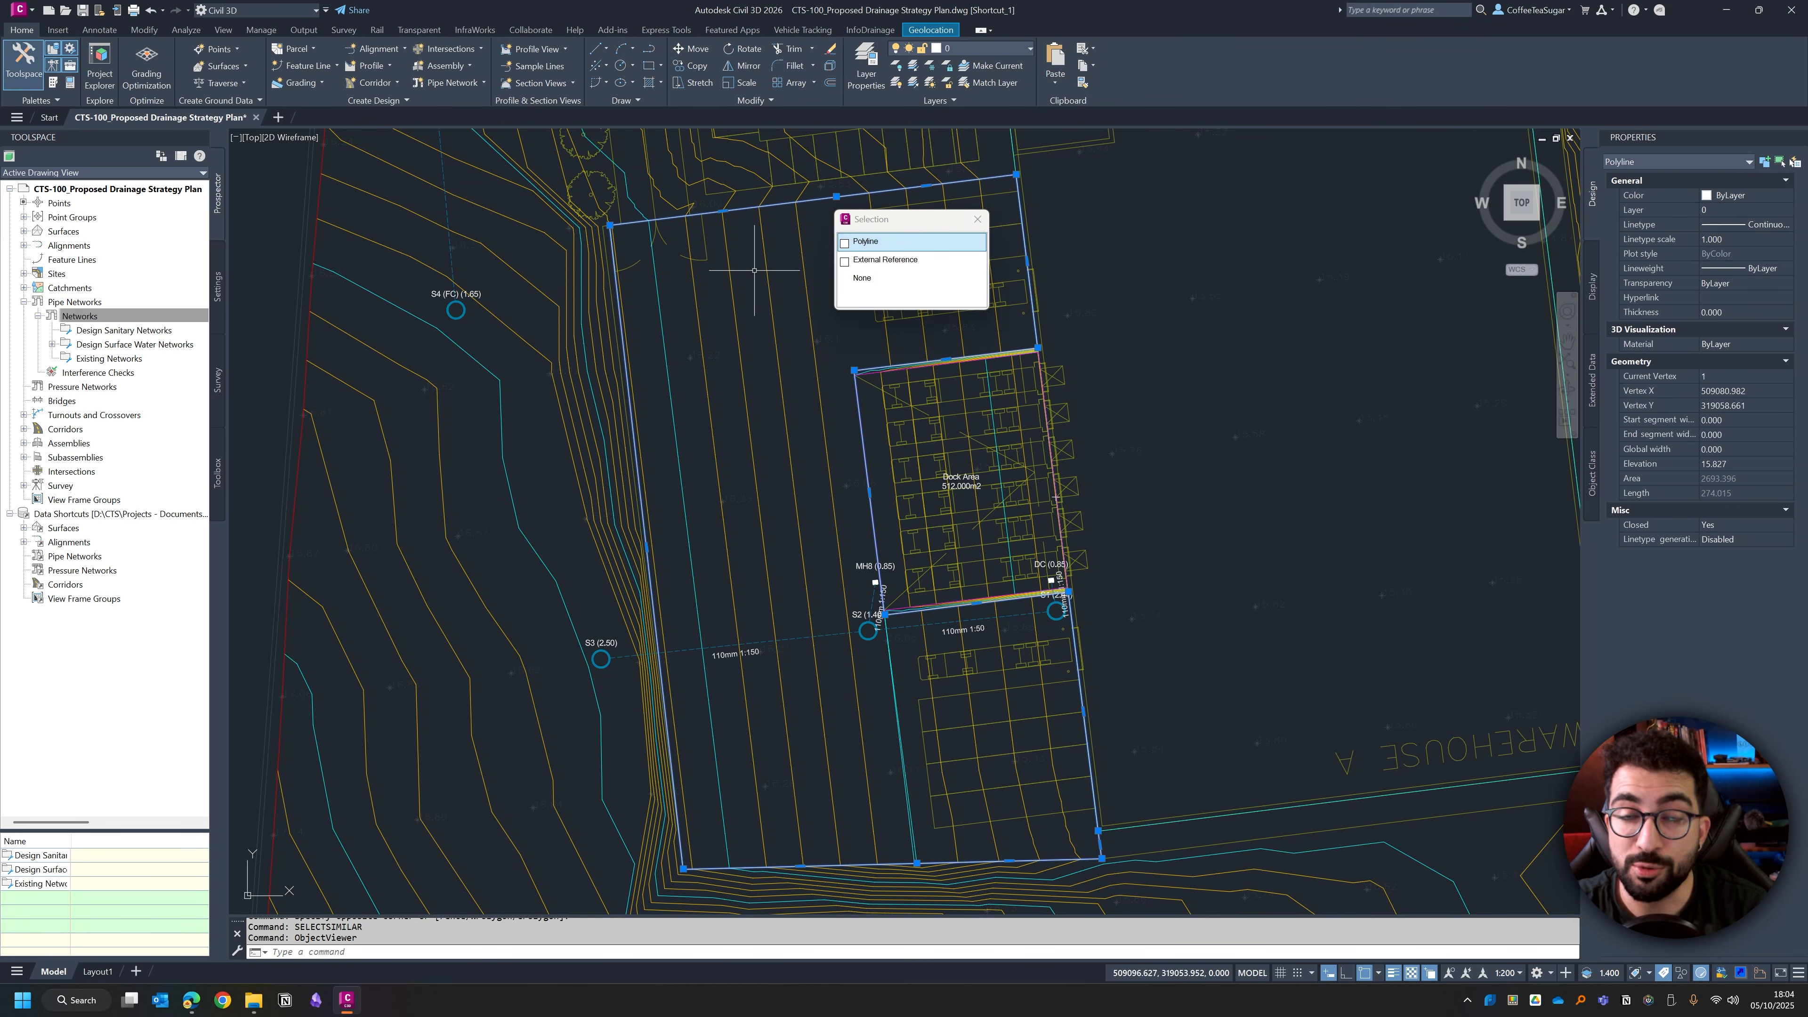
middle_click_drag(778, 280, 750, 367)
scroll(826, 420, "up", 3)
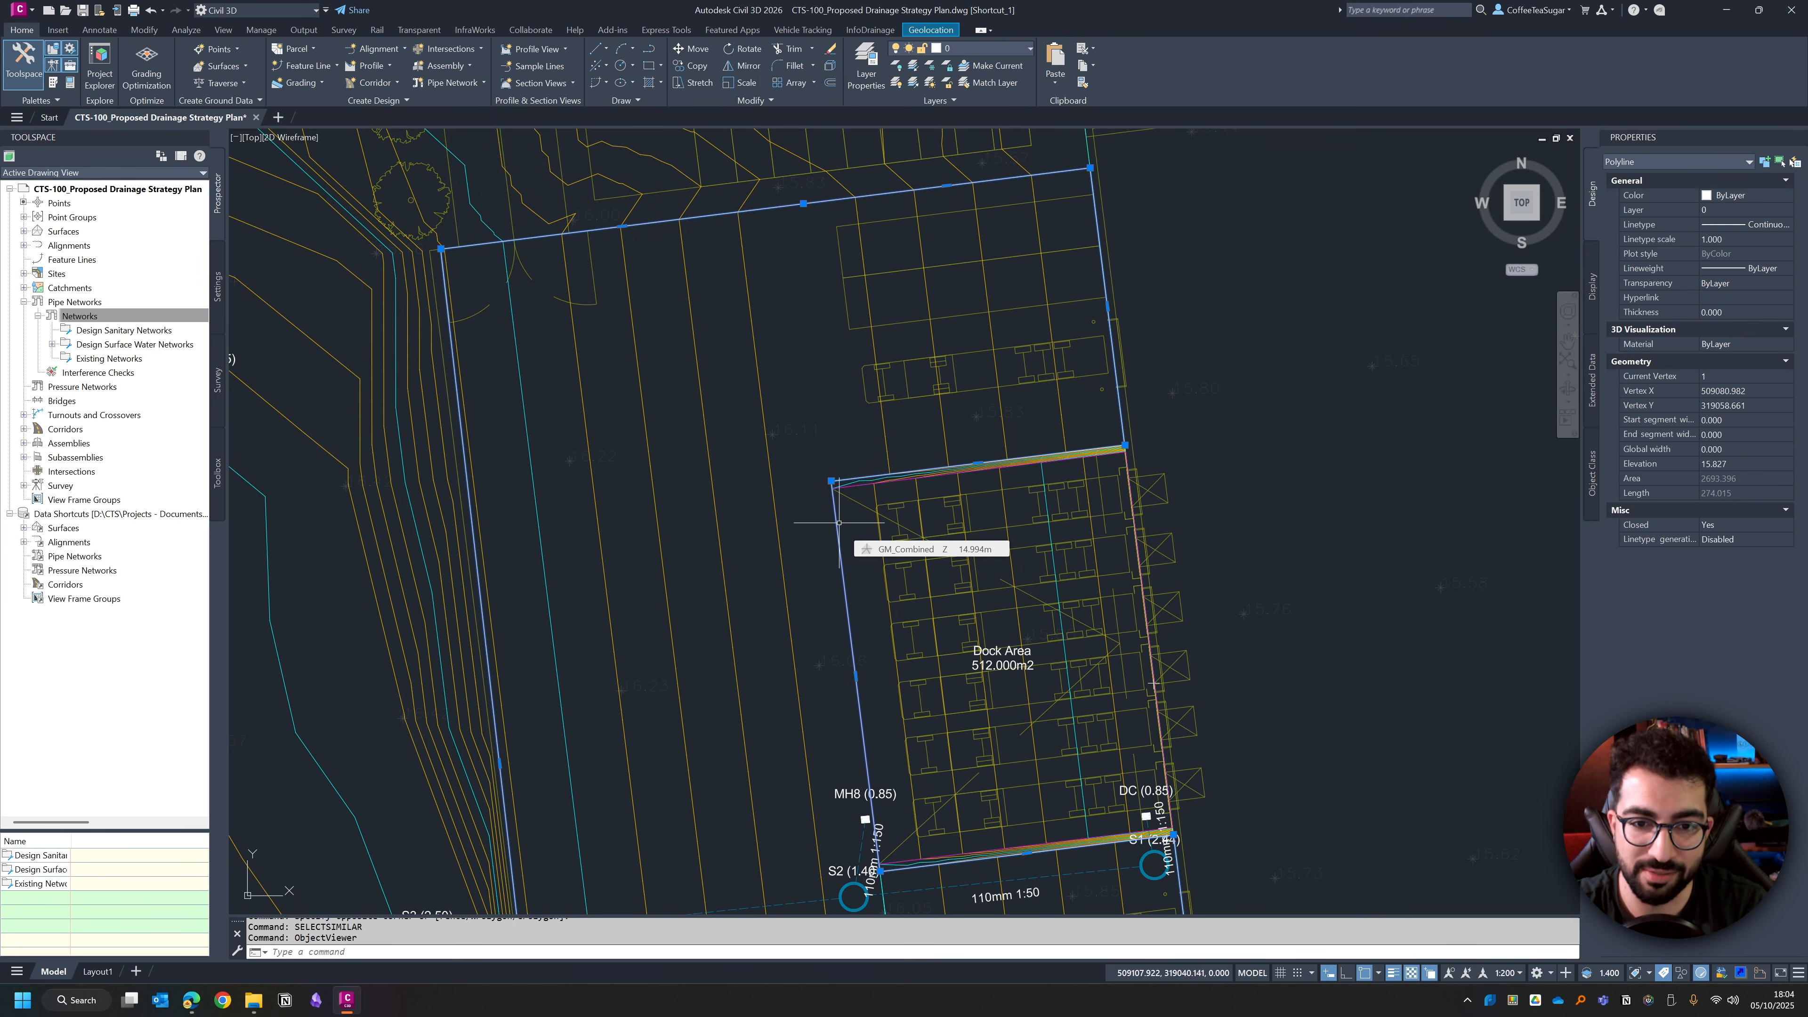
key("Escape")
Step: Open the catchment properties of the Dock Area catchment and set its runoff coefficient to 1
scroll(1036, 742, "up", 4)
left_click(911, 515)
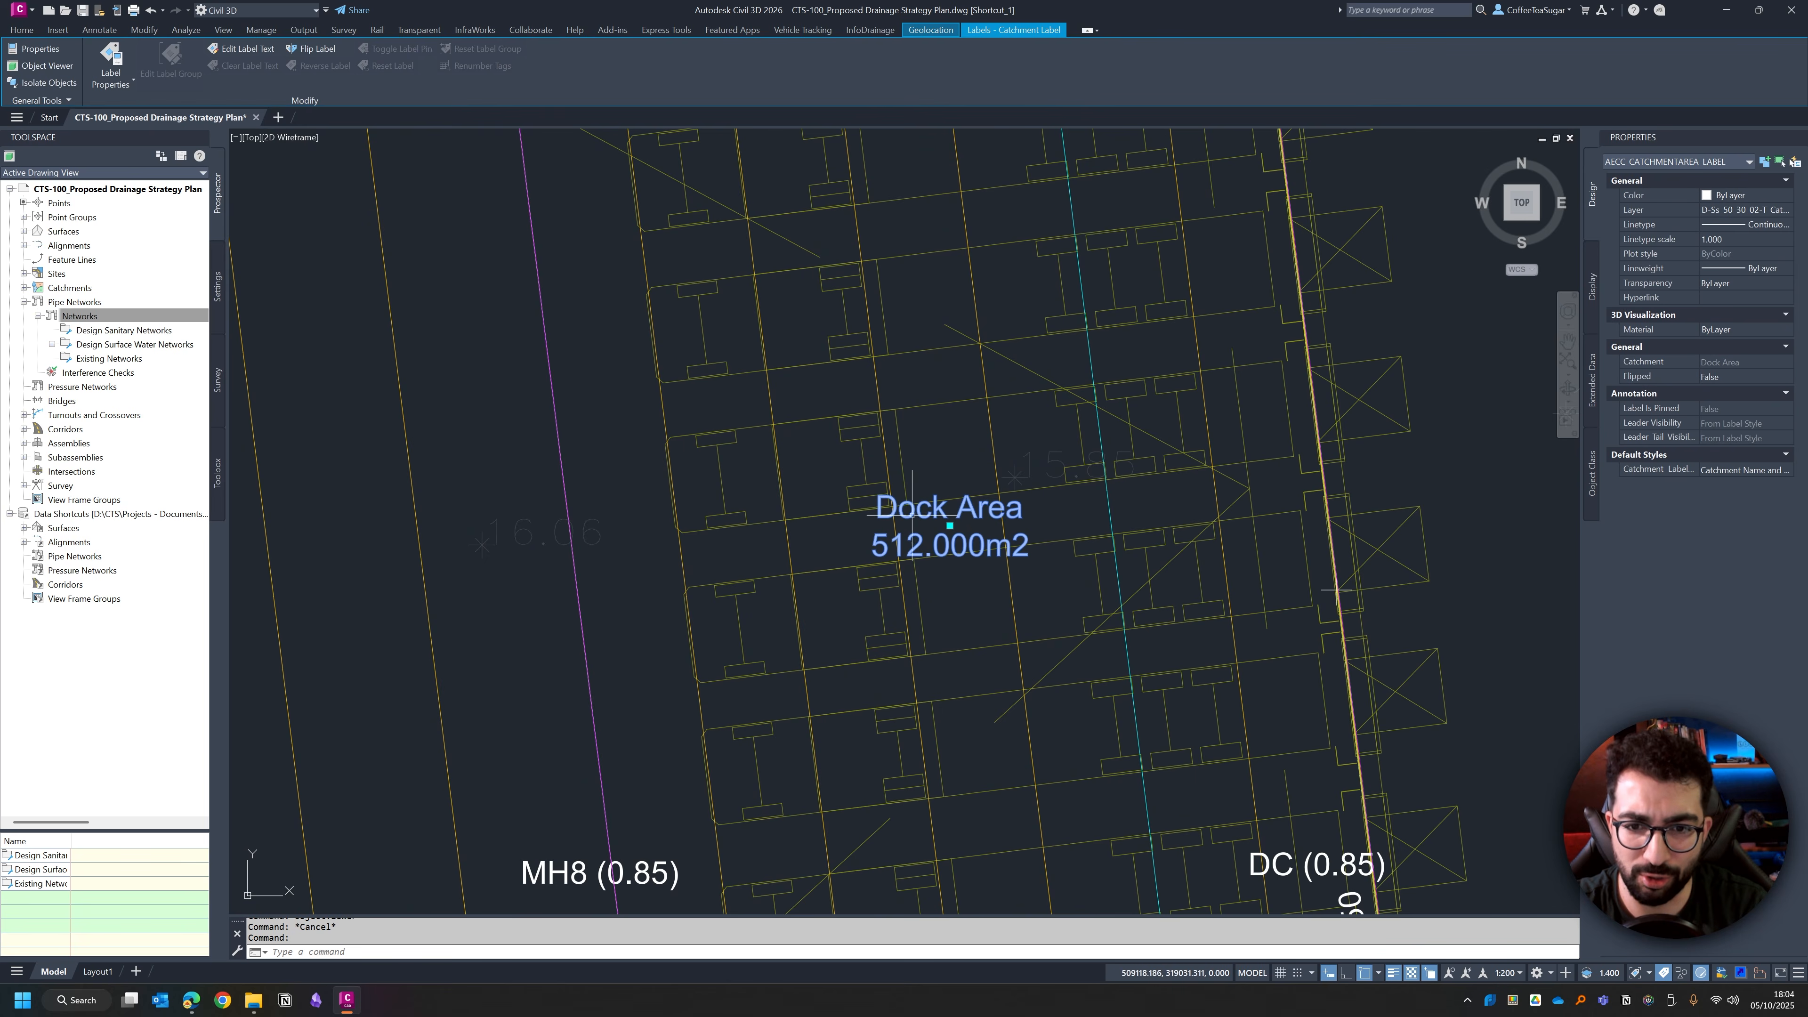
key("Escape")
scroll(826, 492, "down", 3)
left_click(663, 240)
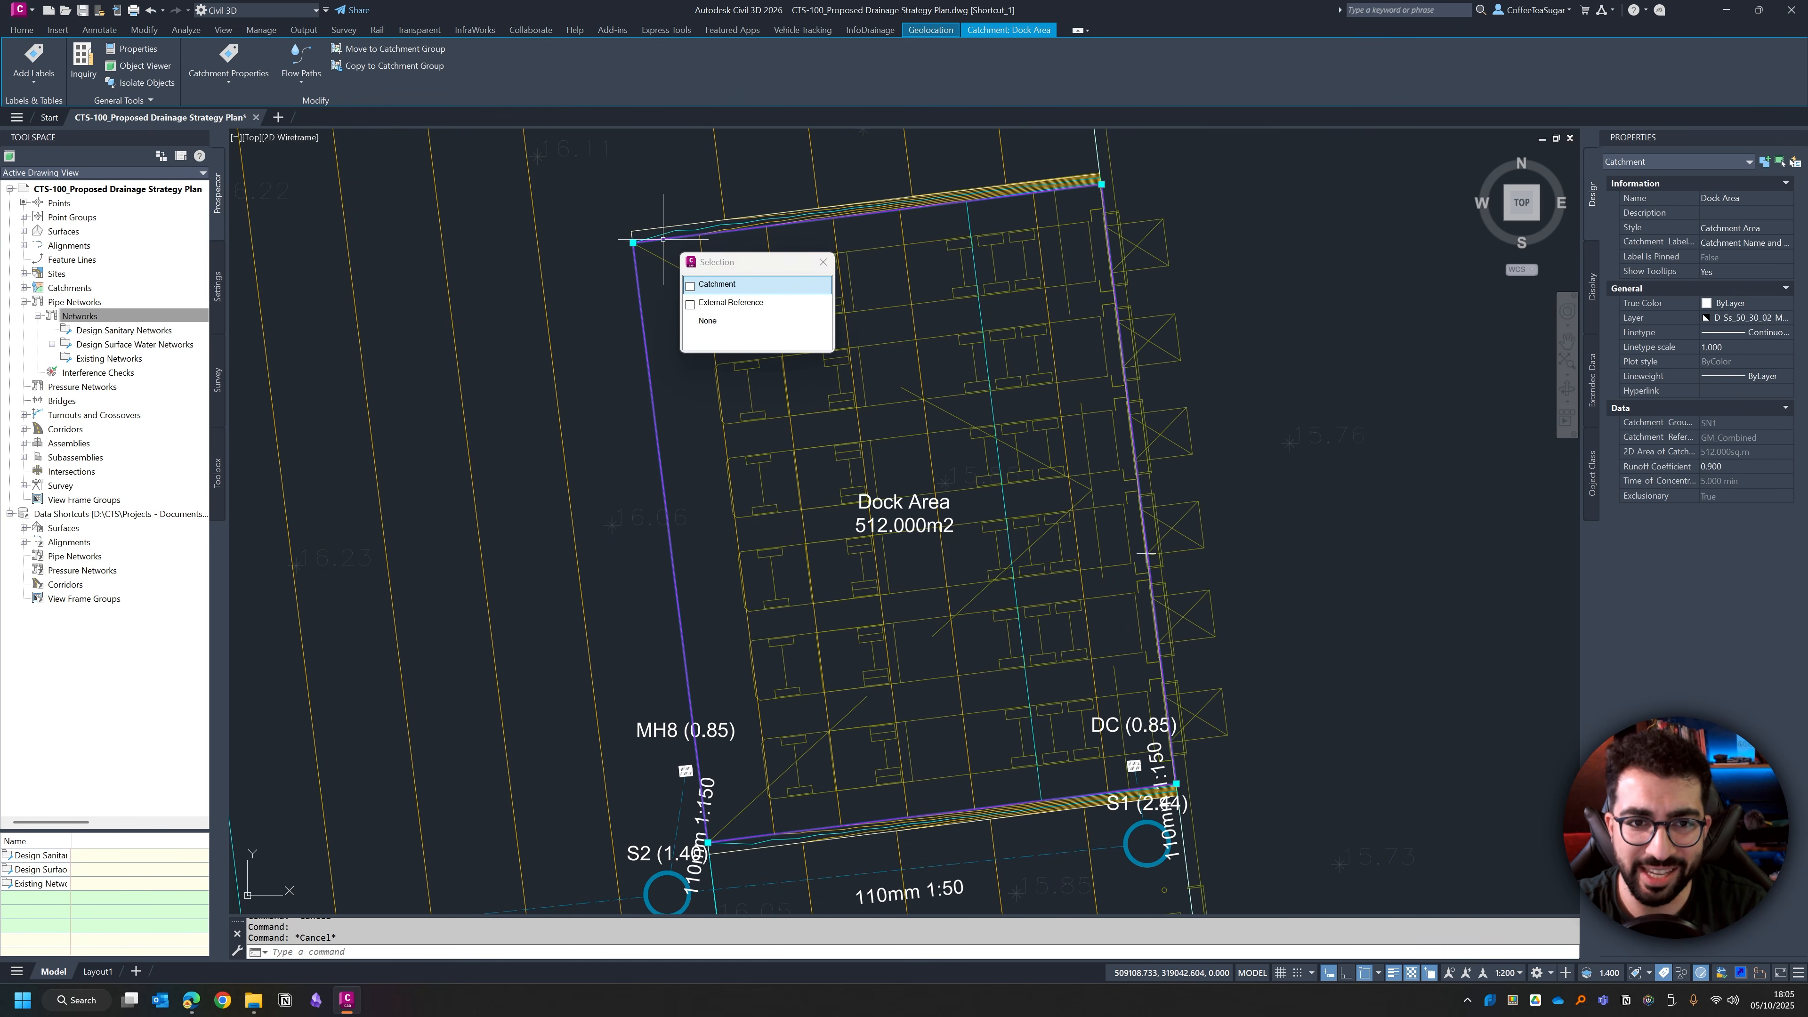
left_click(717, 285)
right_click(664, 243)
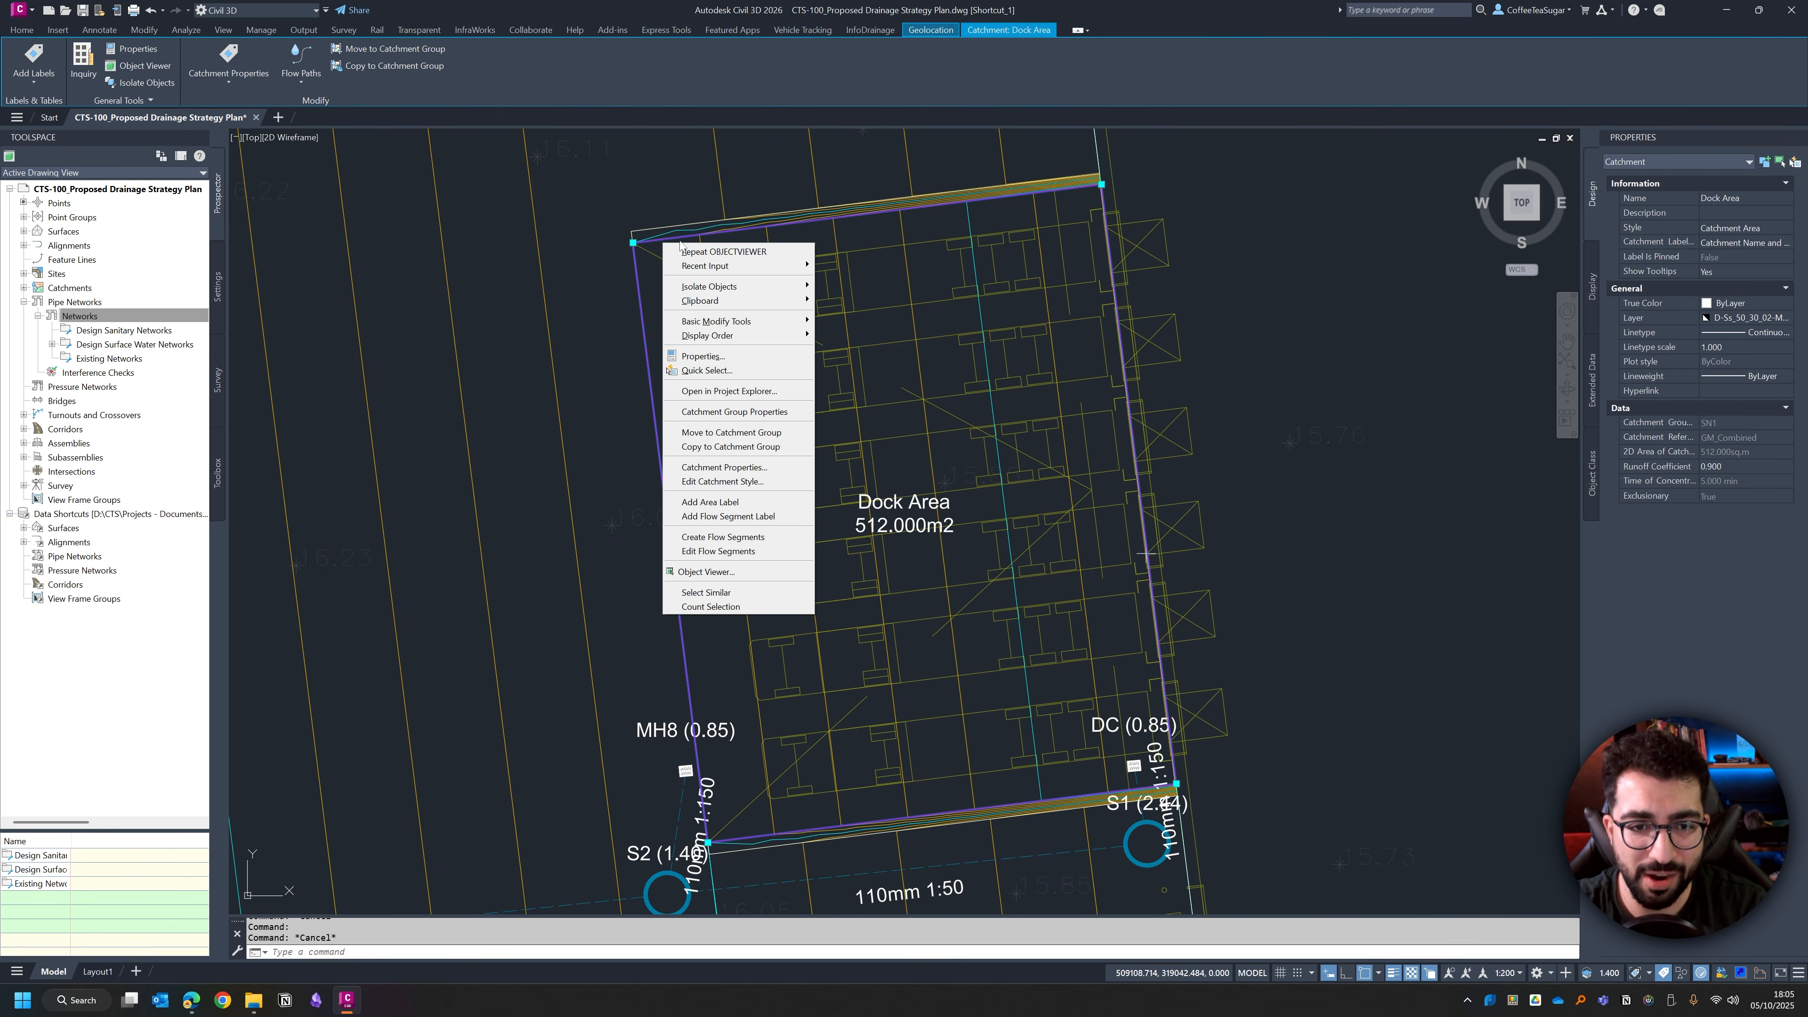
left_click(758, 470)
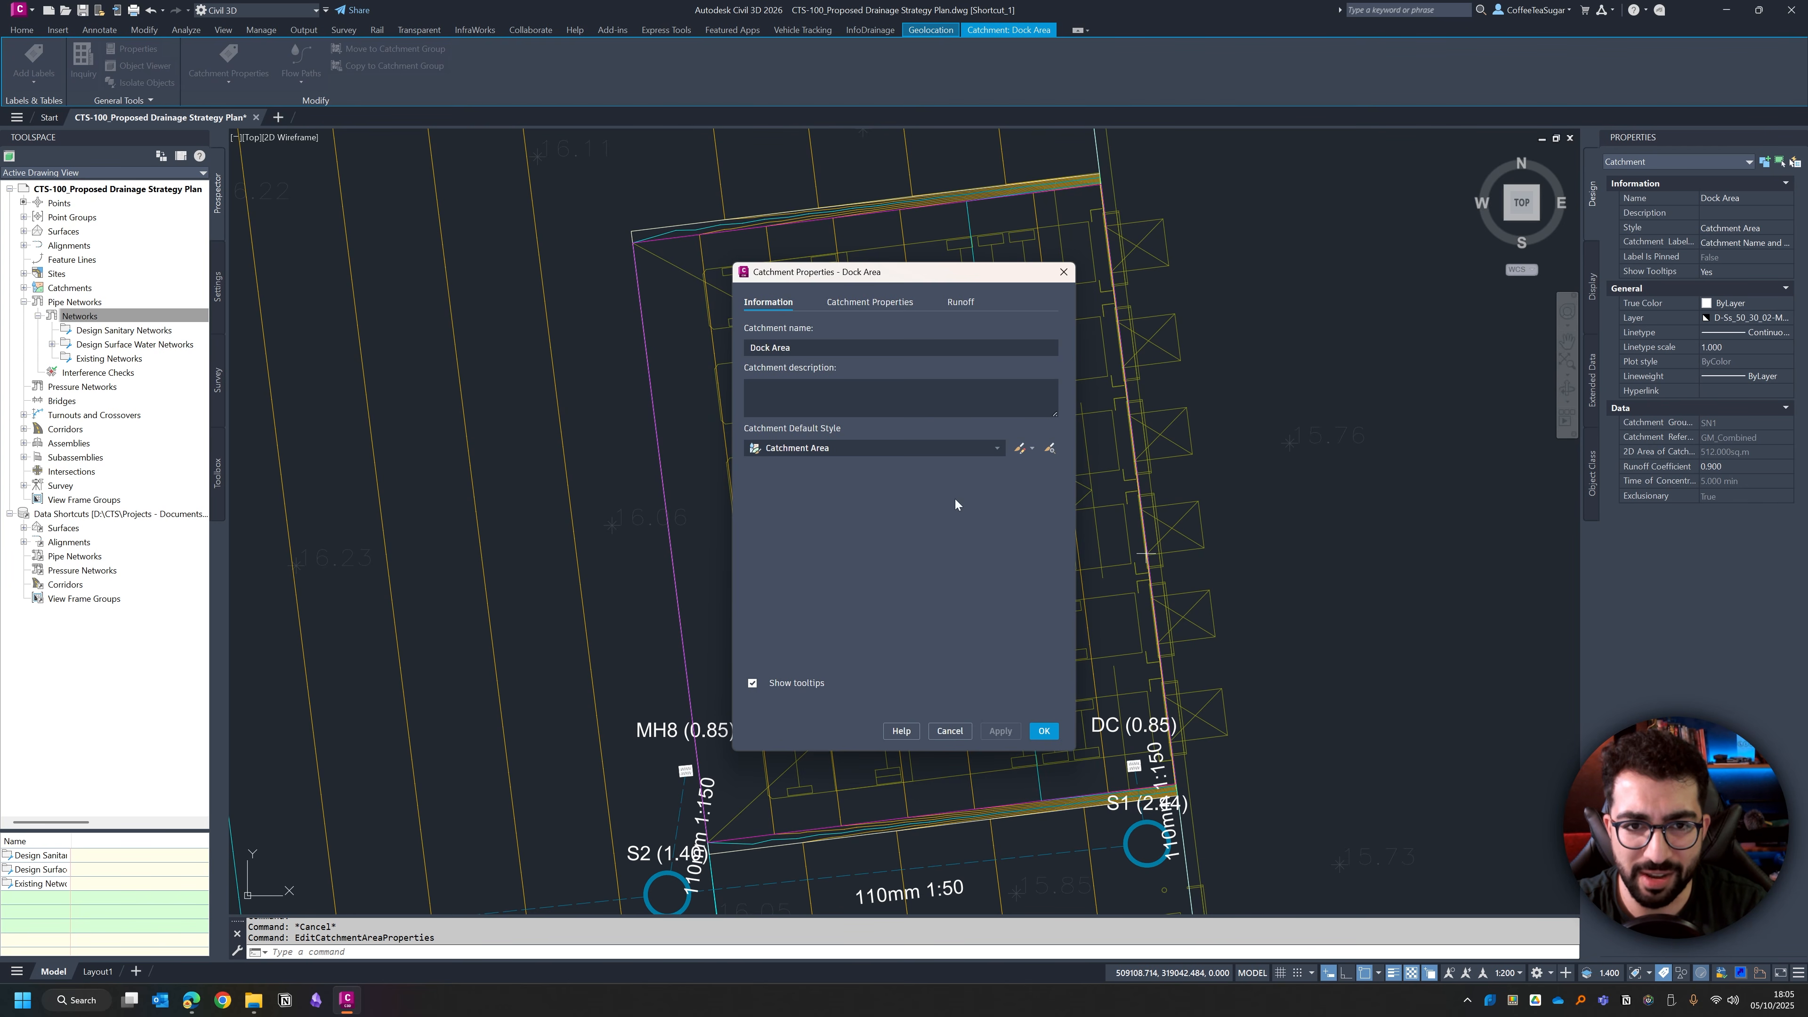
left_click_drag(795, 348, 737, 356)
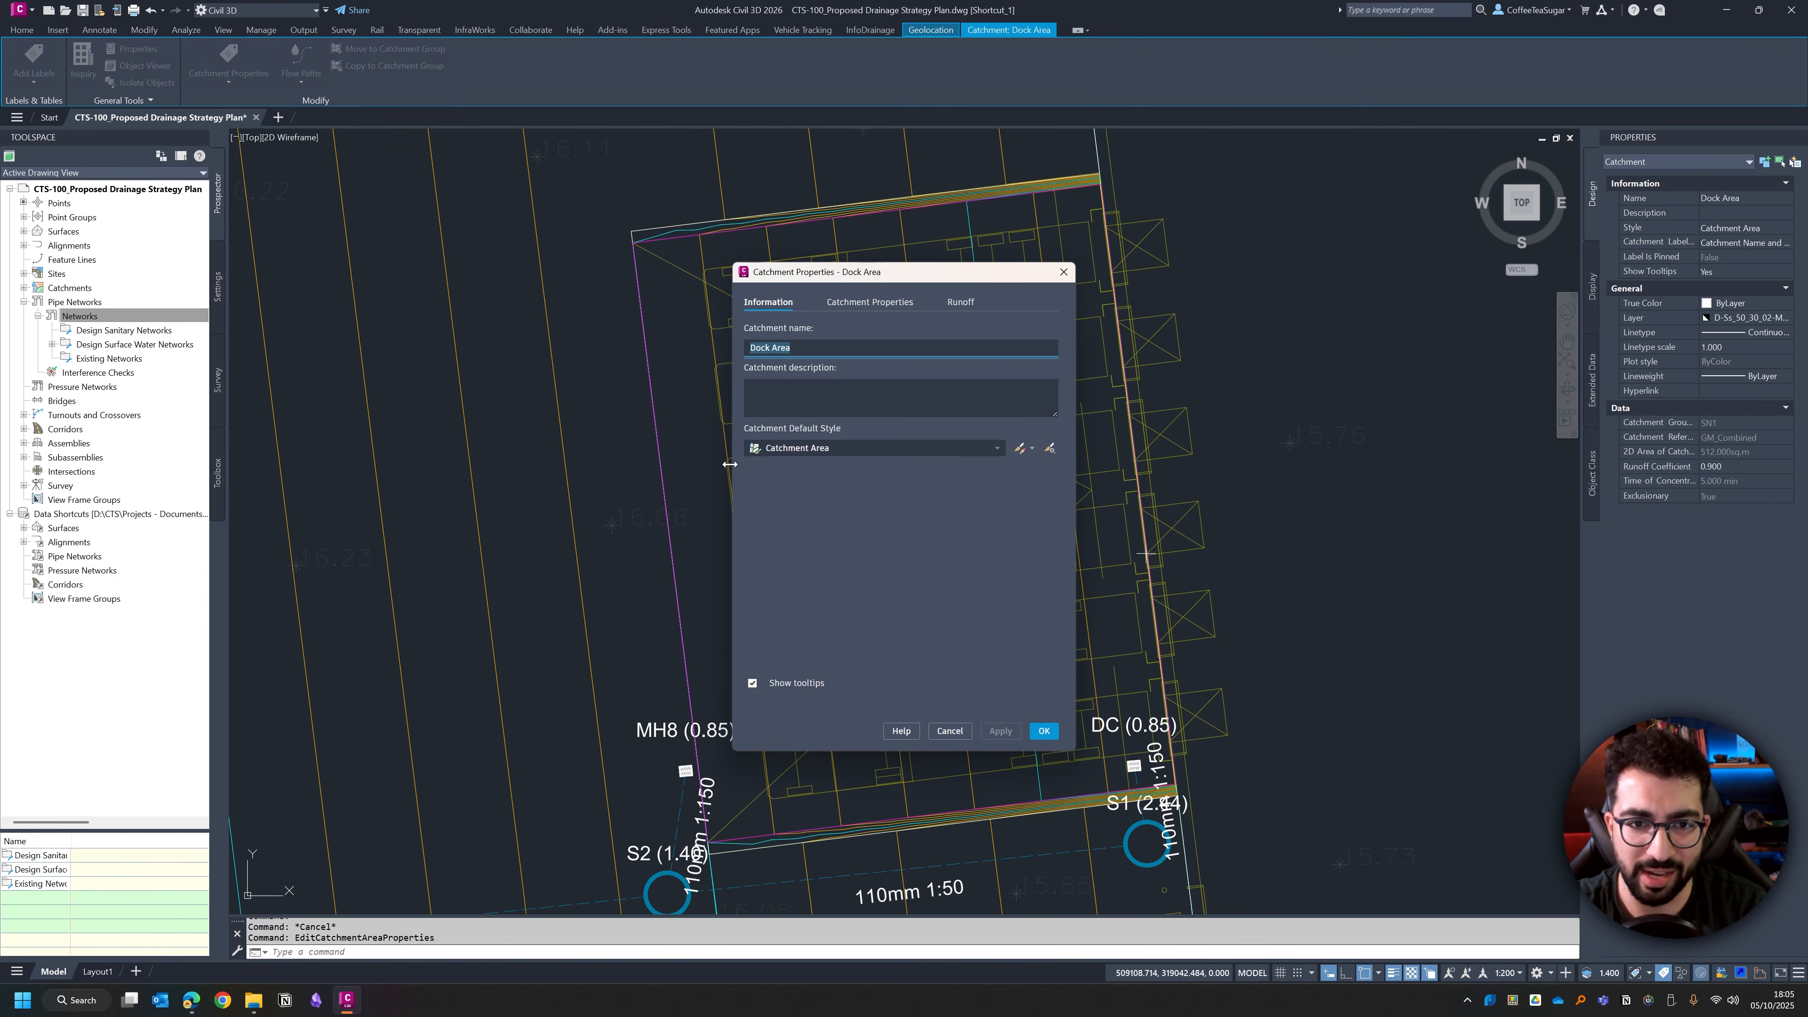
left_click(869, 302)
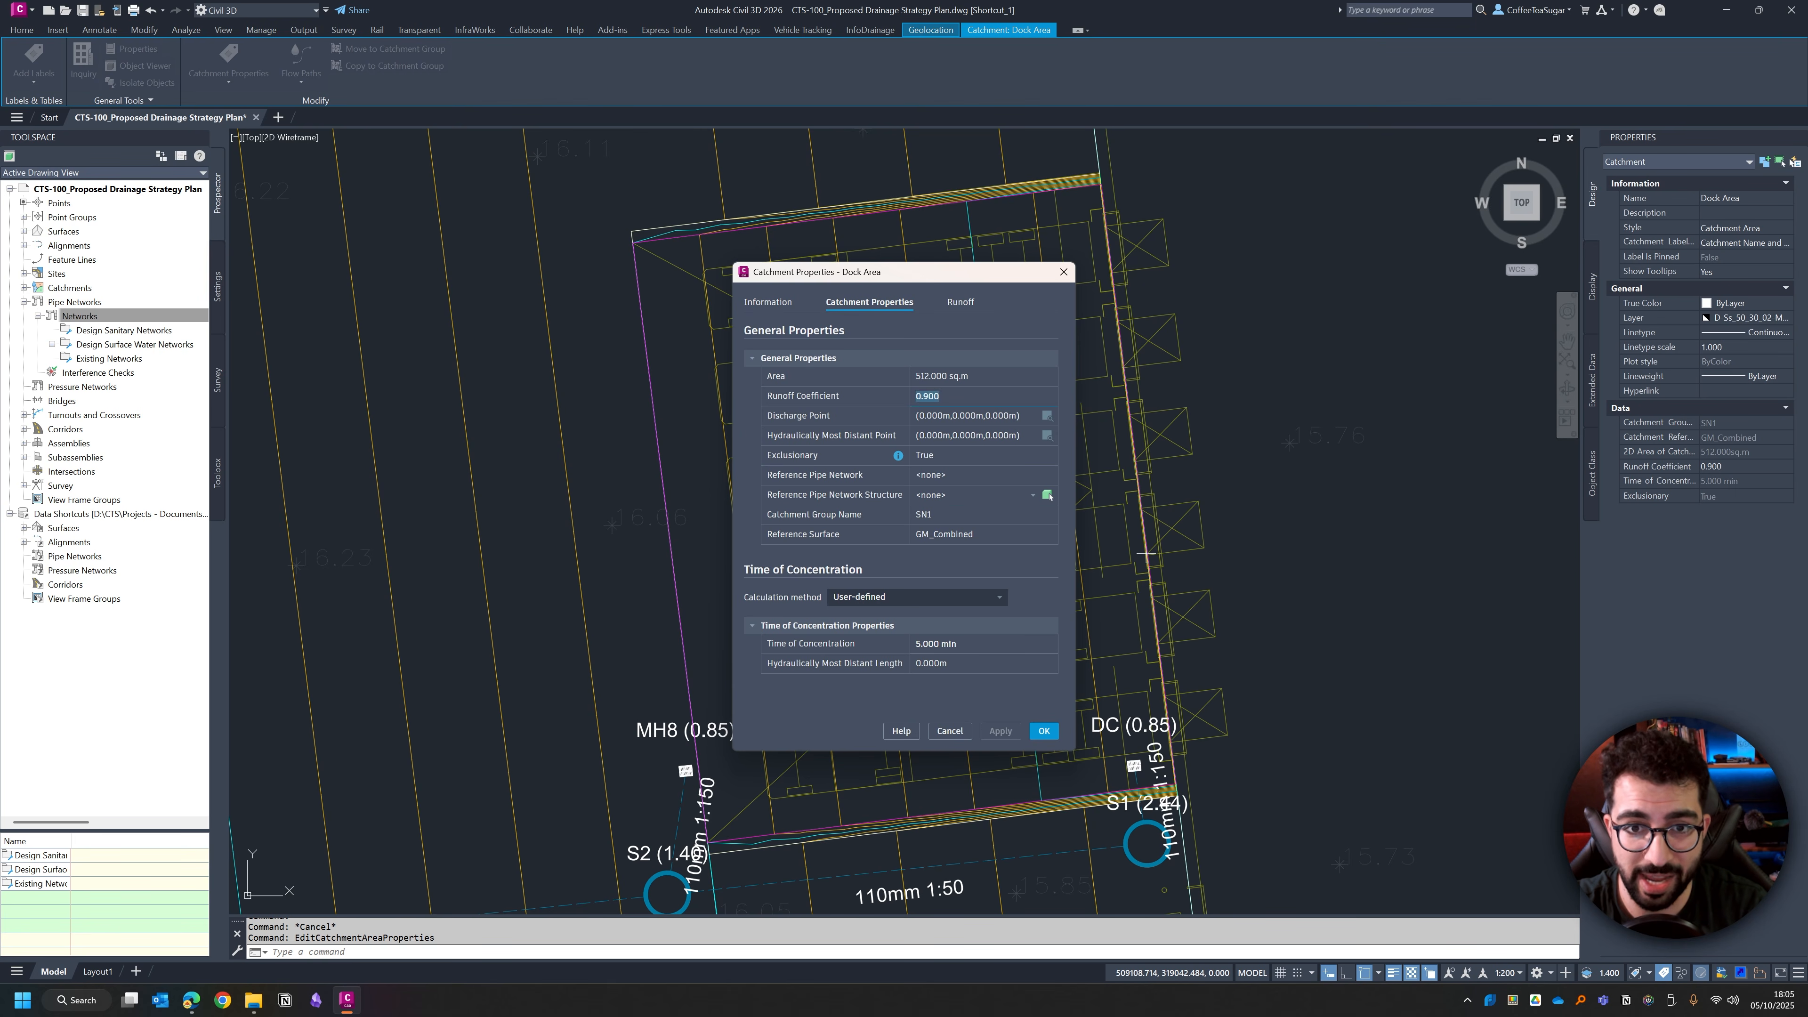
type("11")
key("BackSpace")
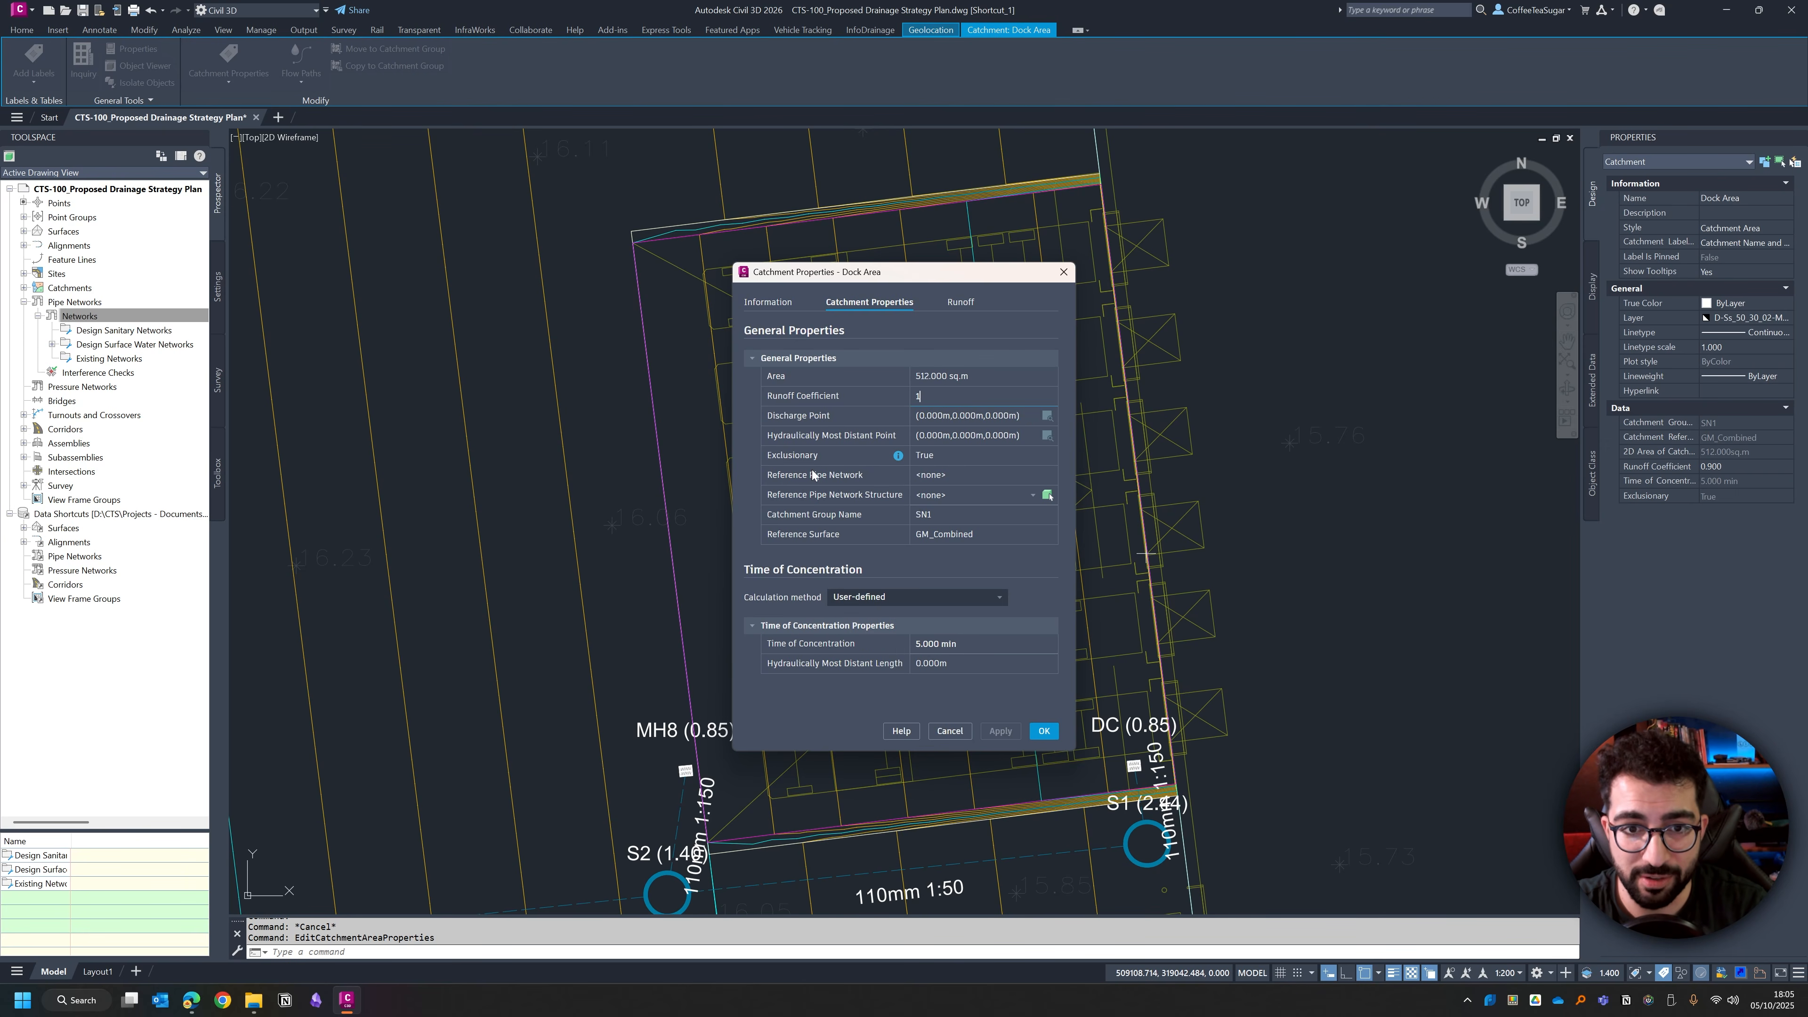
Step: Set the Dock Area catchment's reference pipe network structure to DC
left_click_drag(953, 267, 643, 259)
left_click(722, 482)
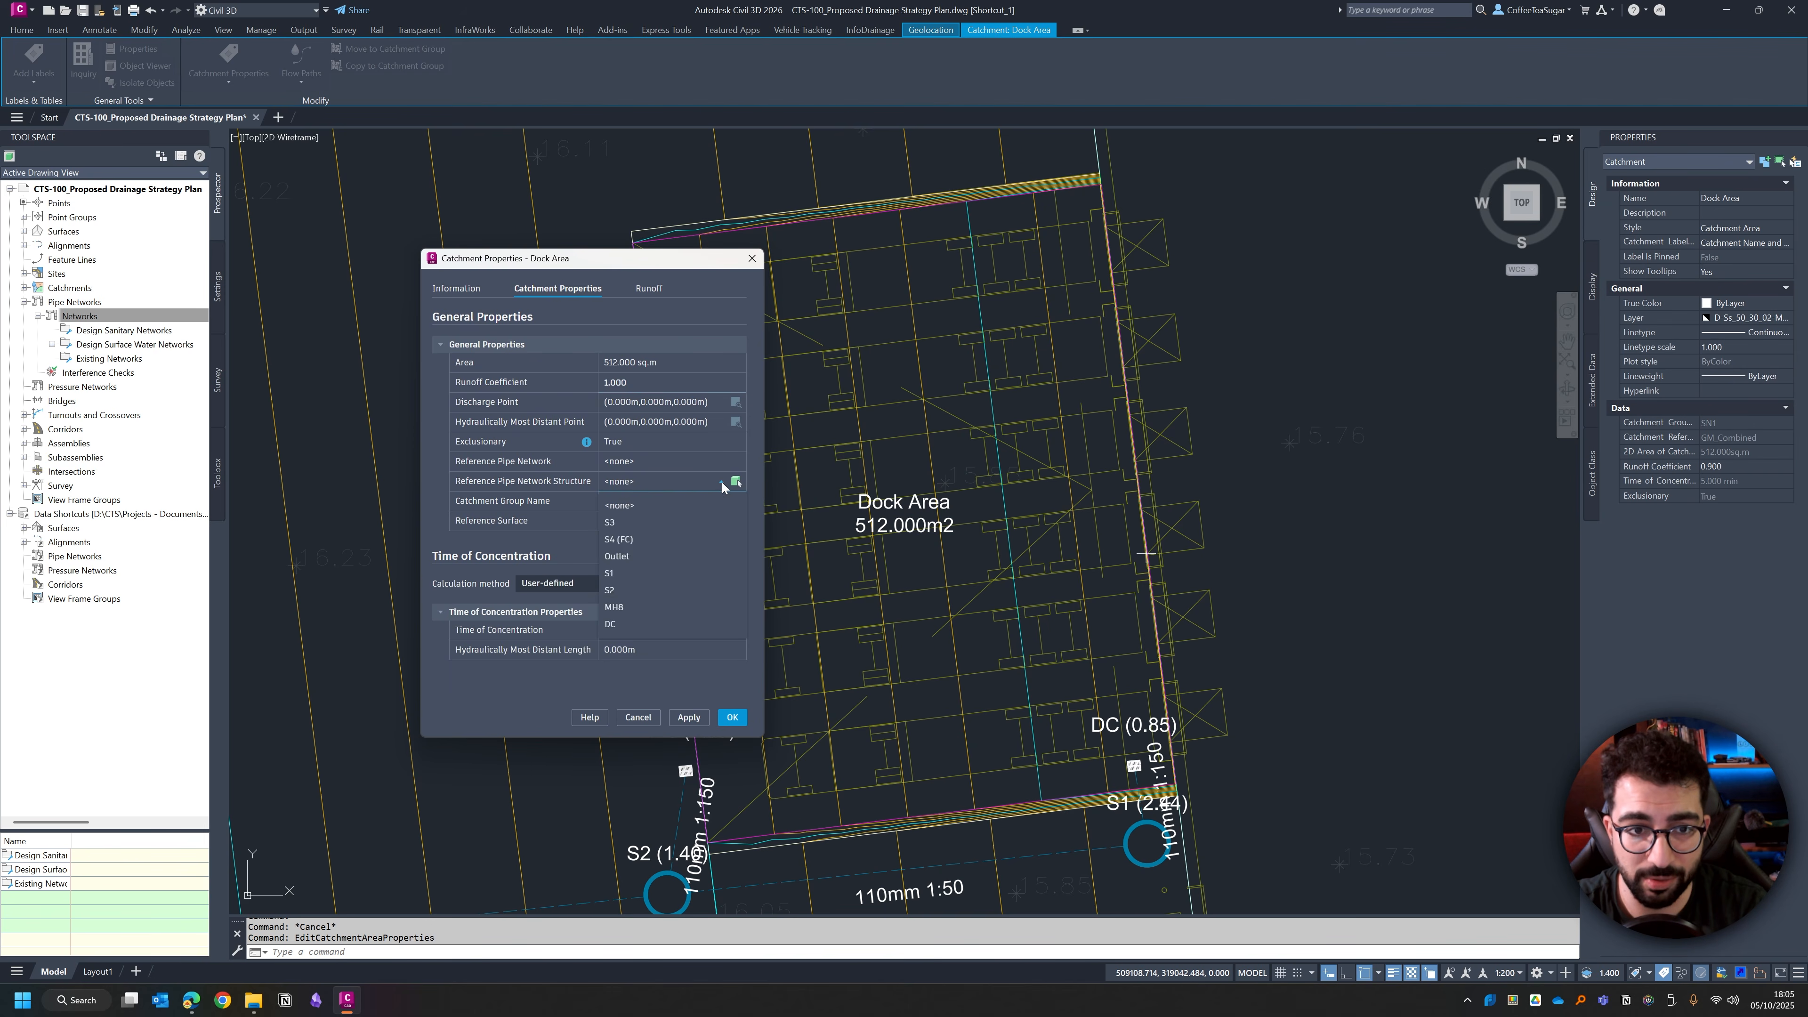
left_click(609, 626)
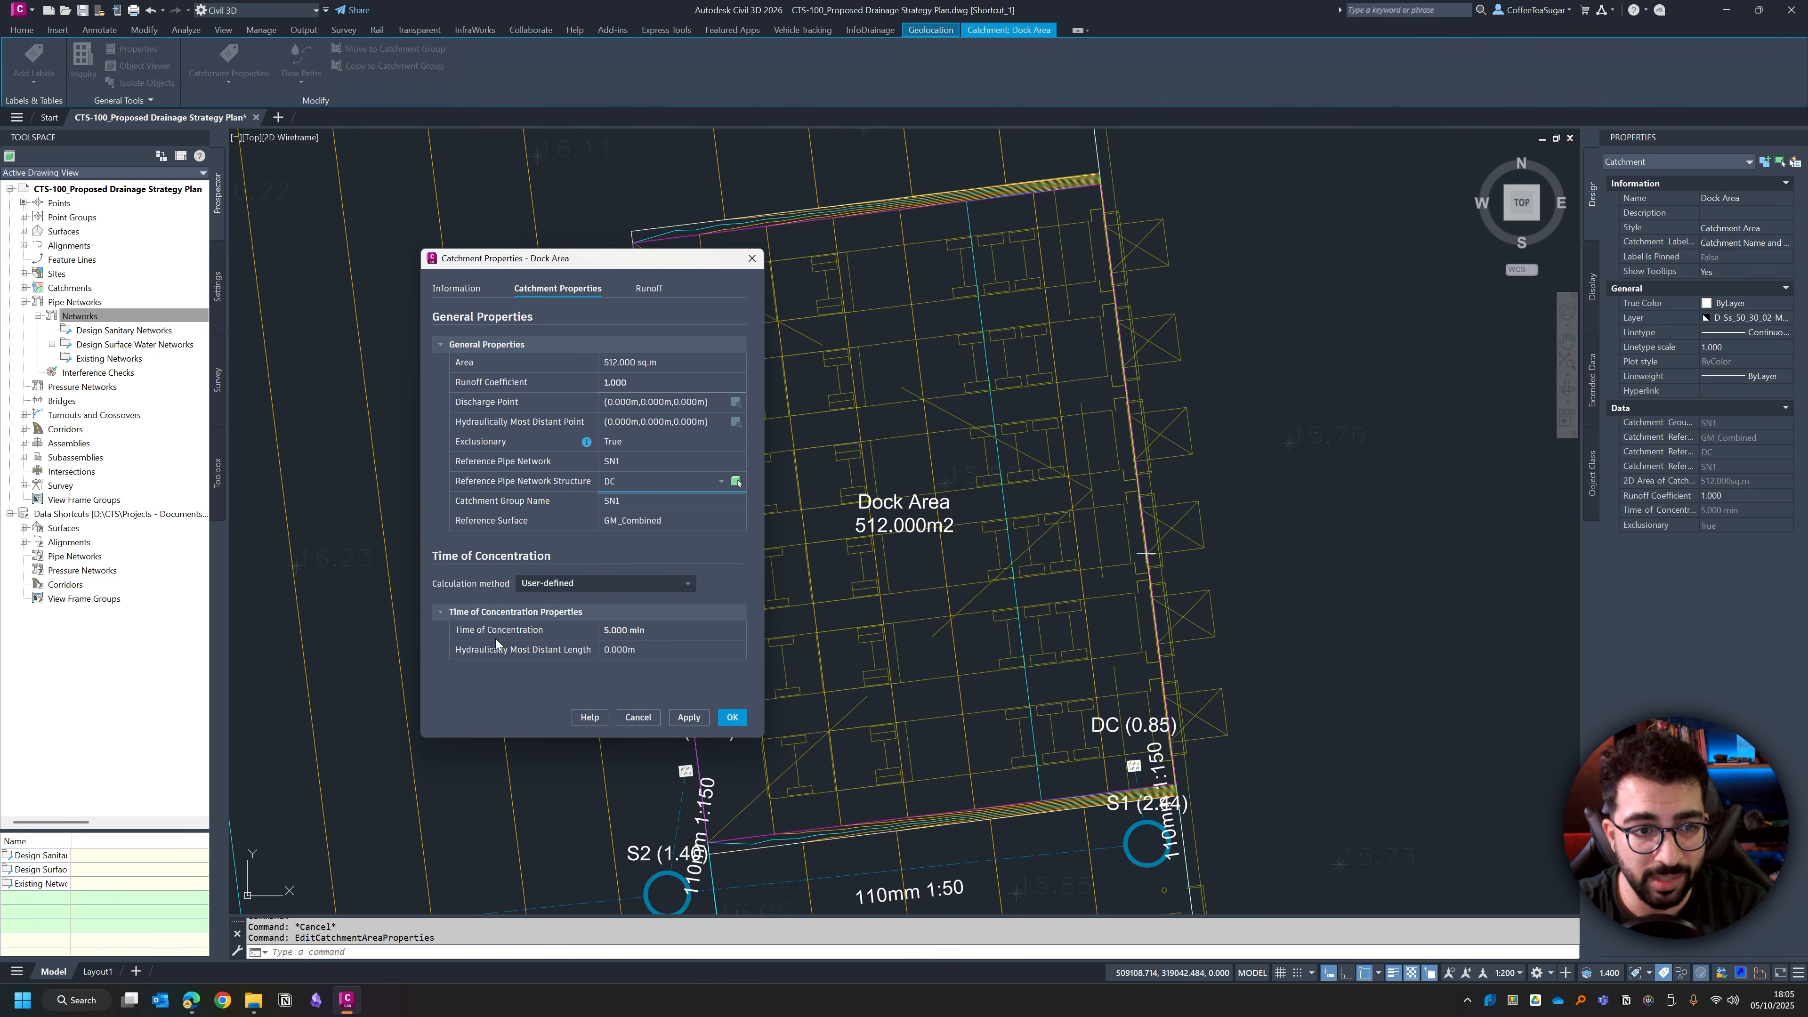
Step: Choose Time Area as the Dock Area catchment's runoff method and accept the catchment properties
left_click(647, 290)
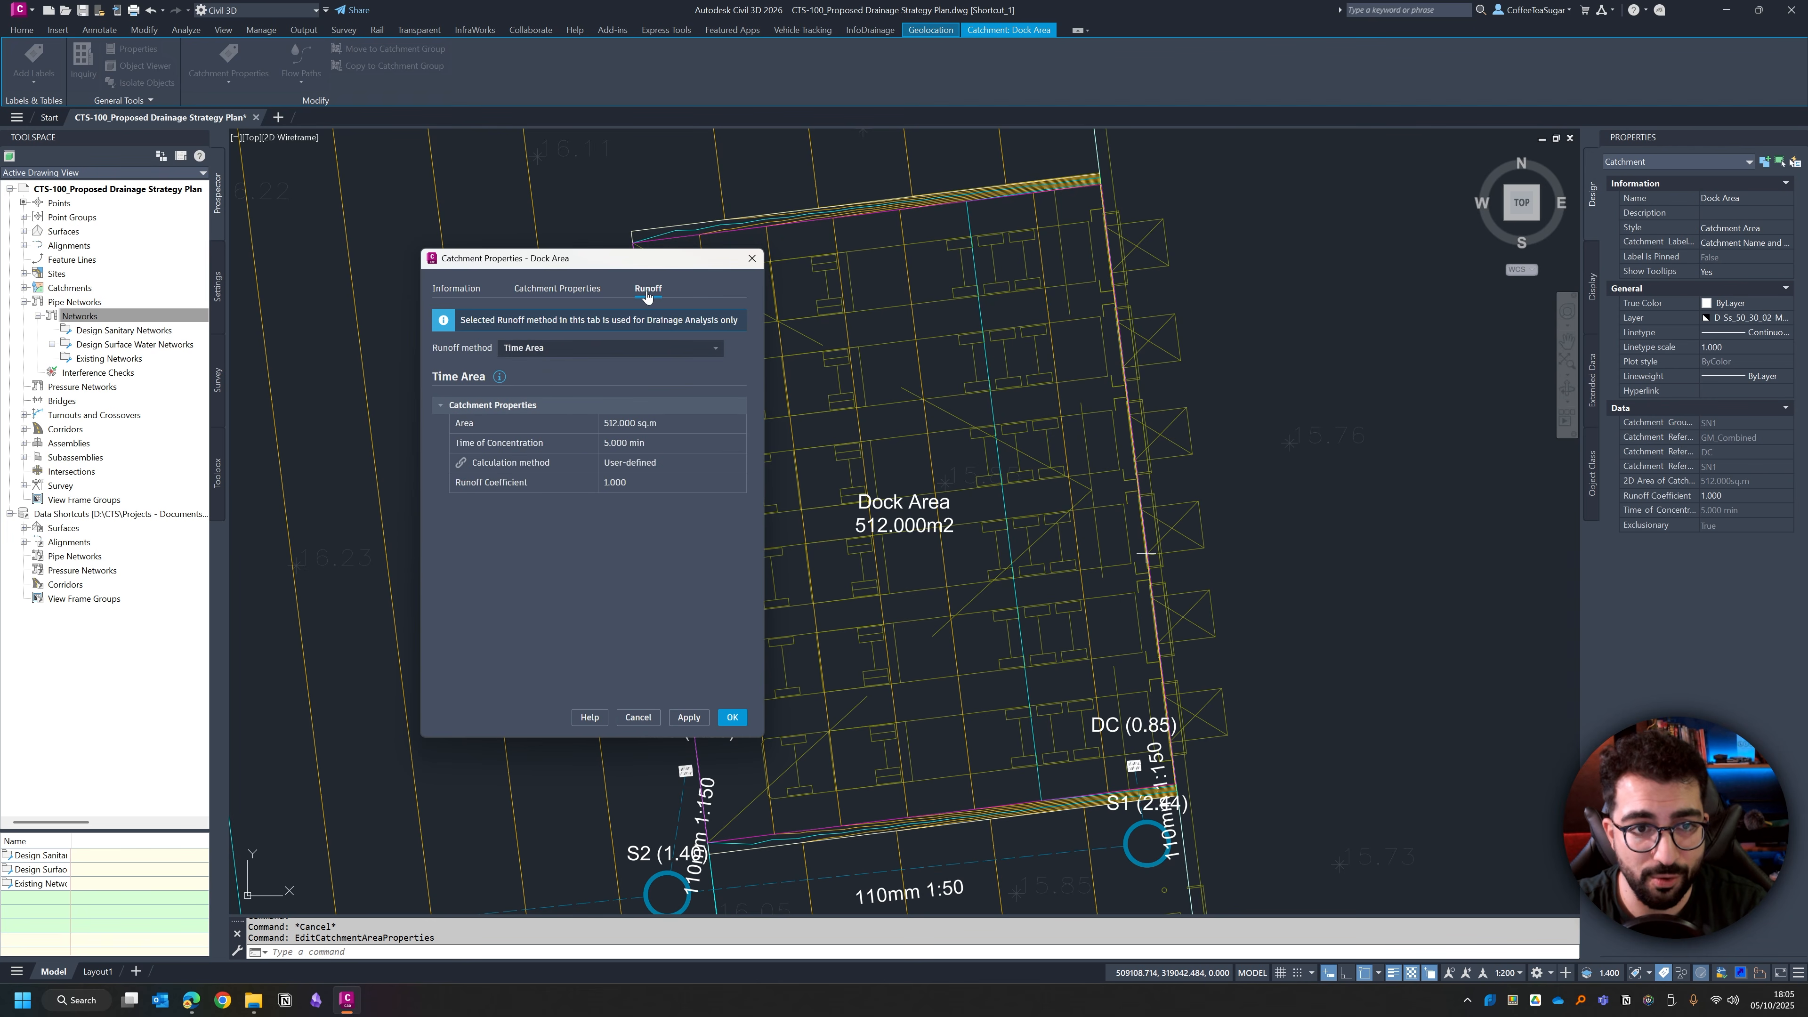
left_click(548, 347)
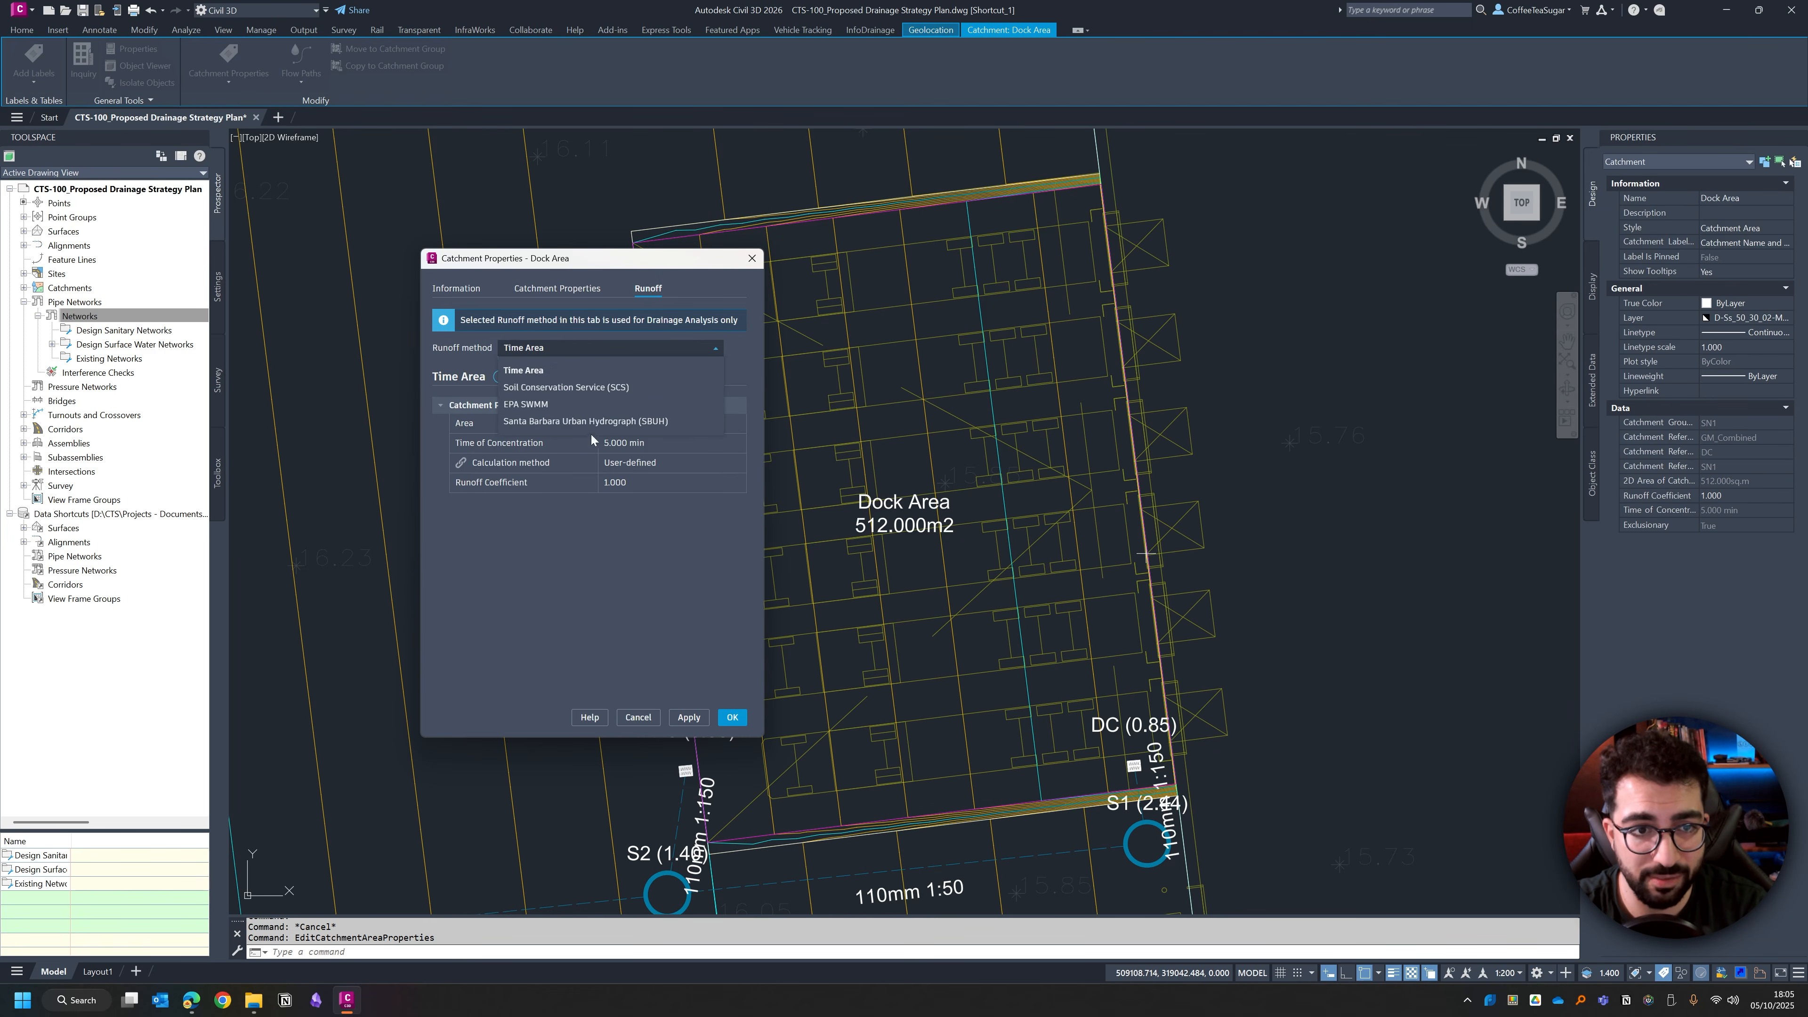
left_click(523, 371)
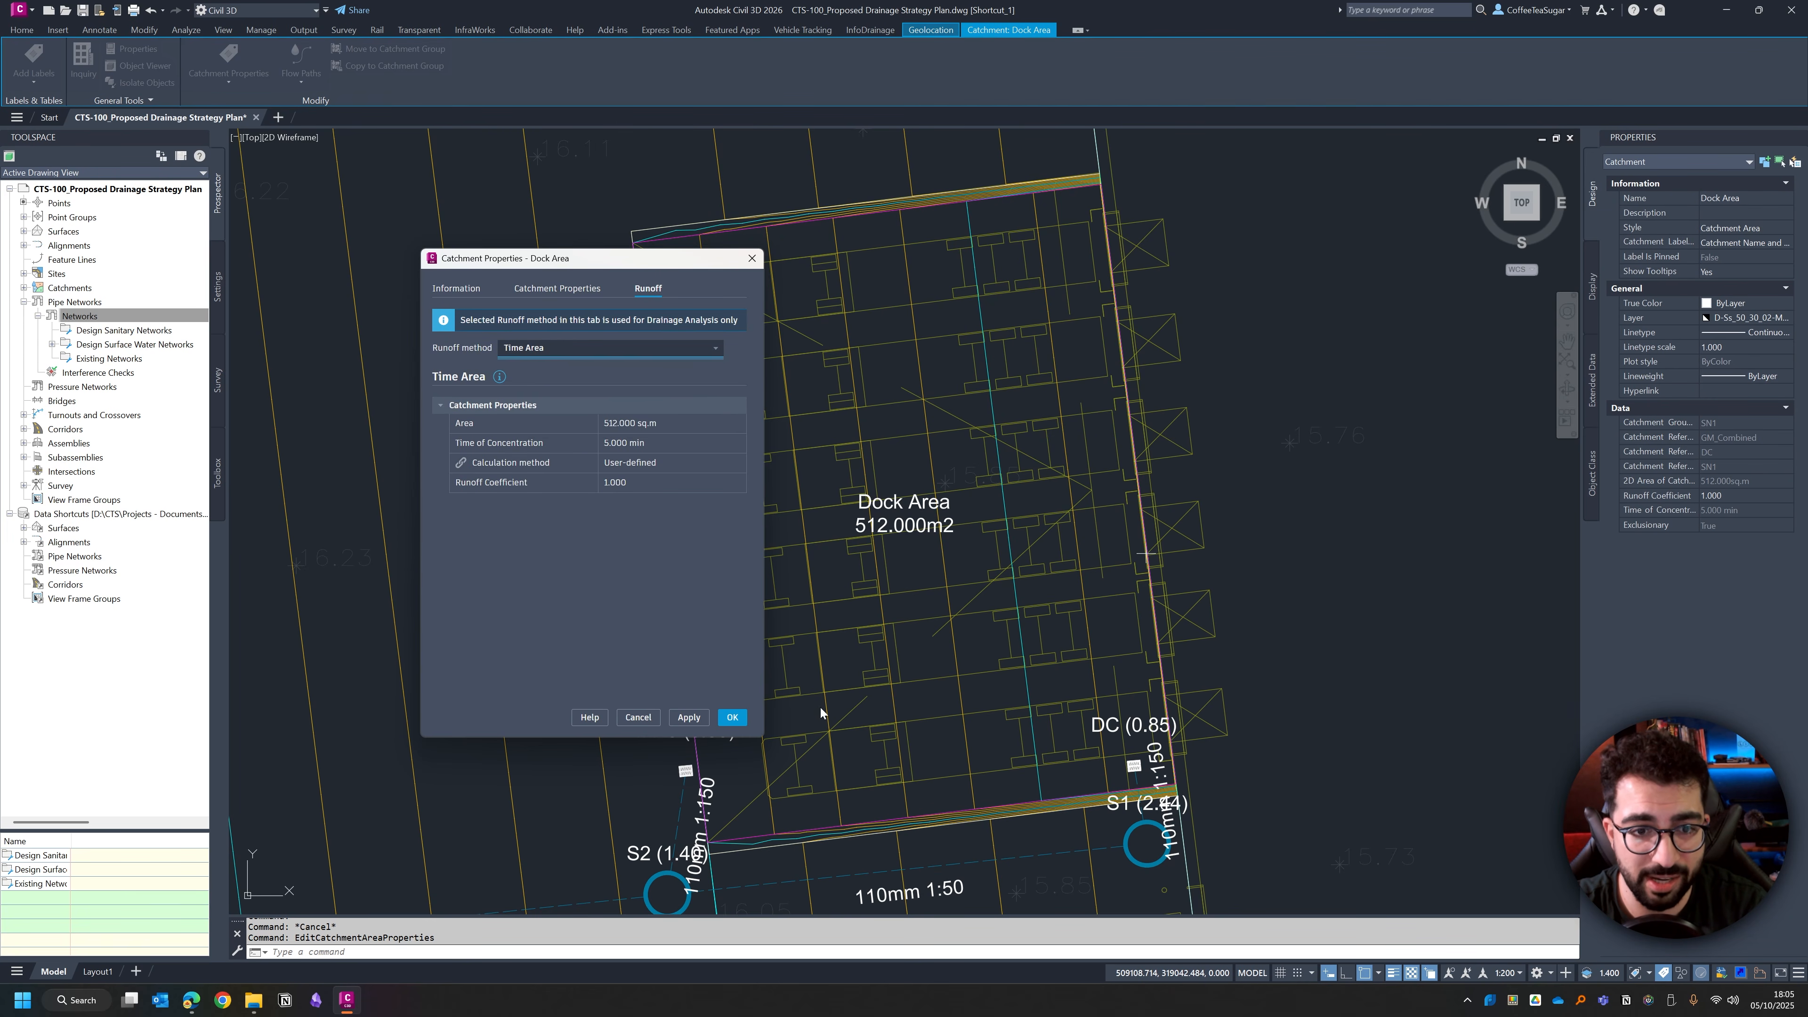
left_click(732, 717)
scroll(954, 598, "down", 2)
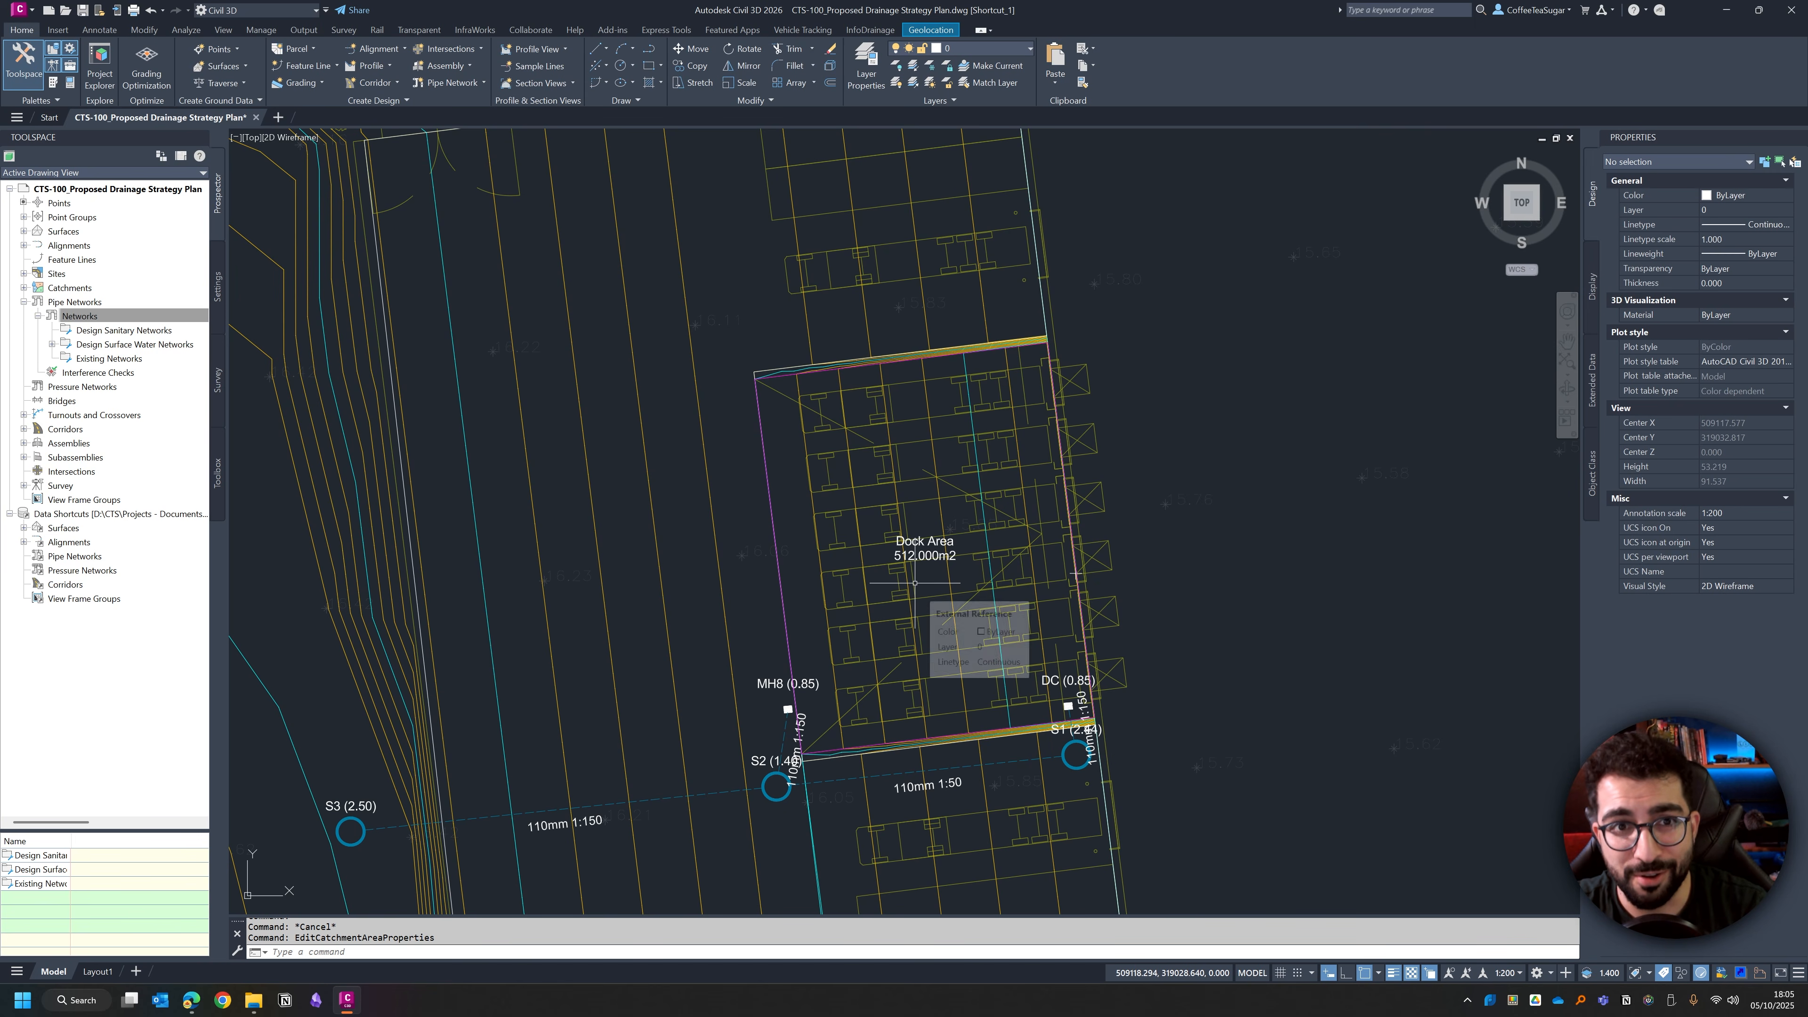
middle_click_drag(761, 304, 833, 406)
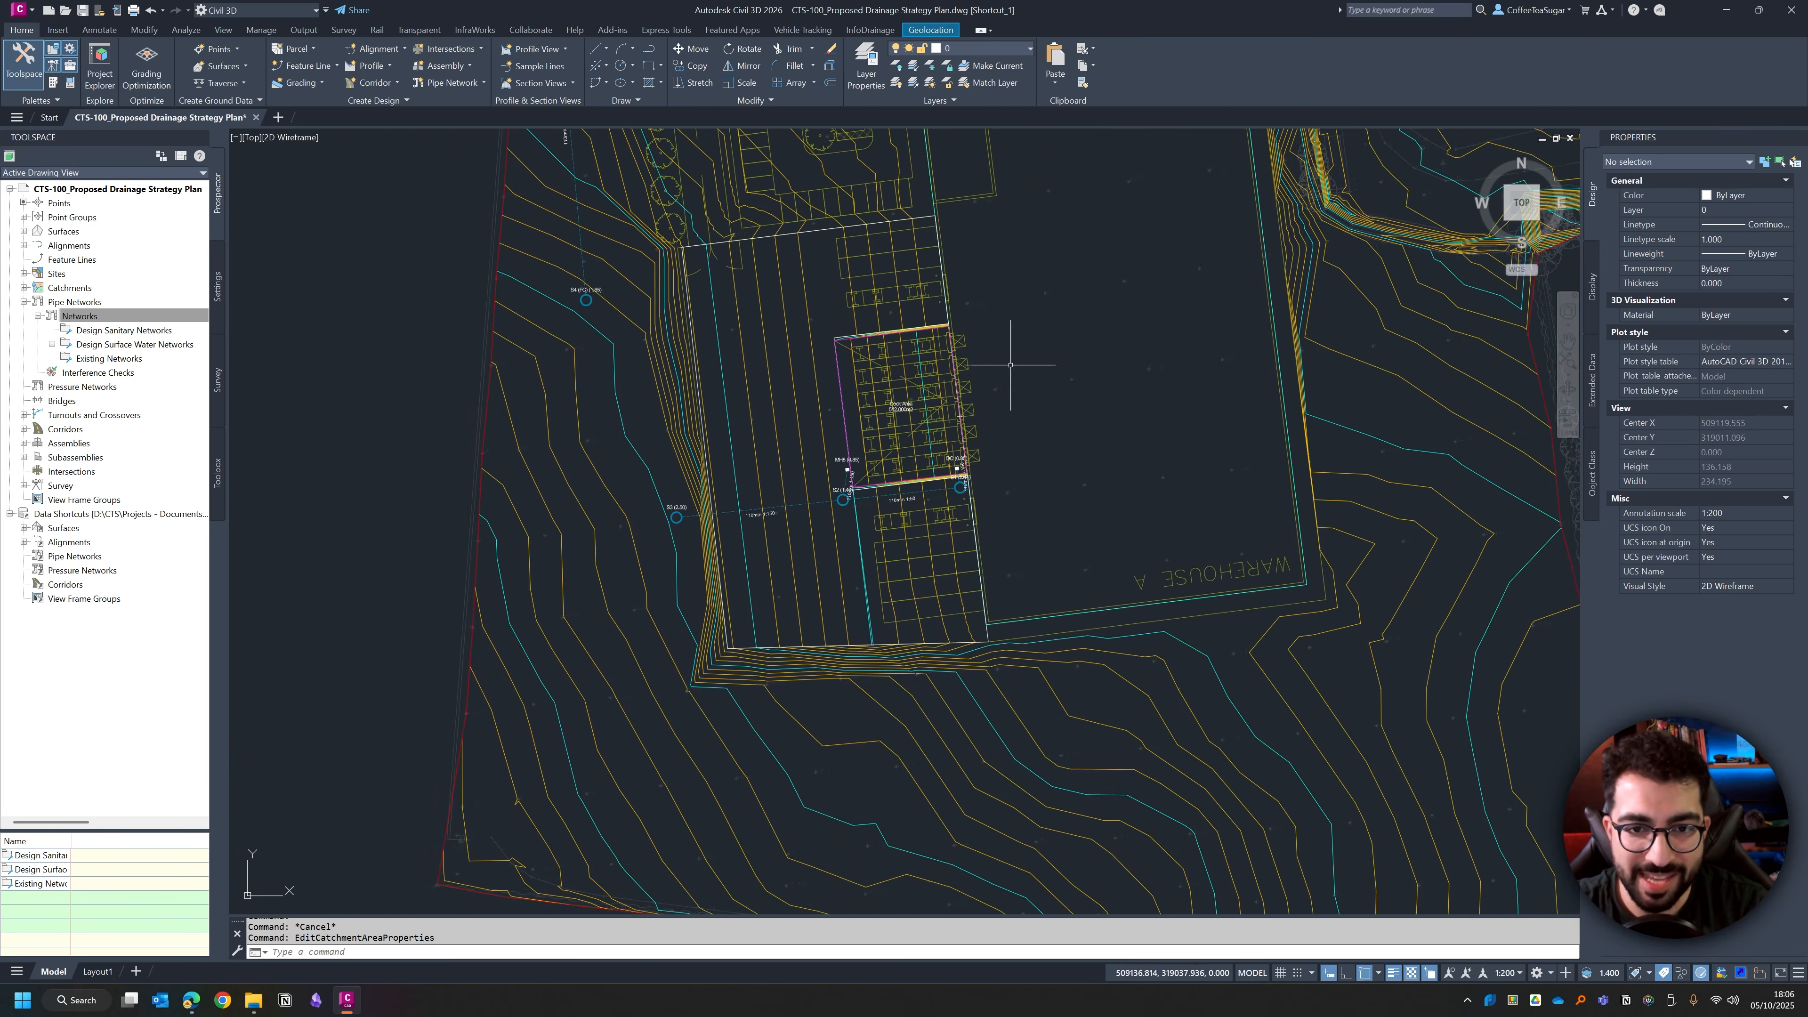
middle_click_drag(1010, 364, 929, 471)
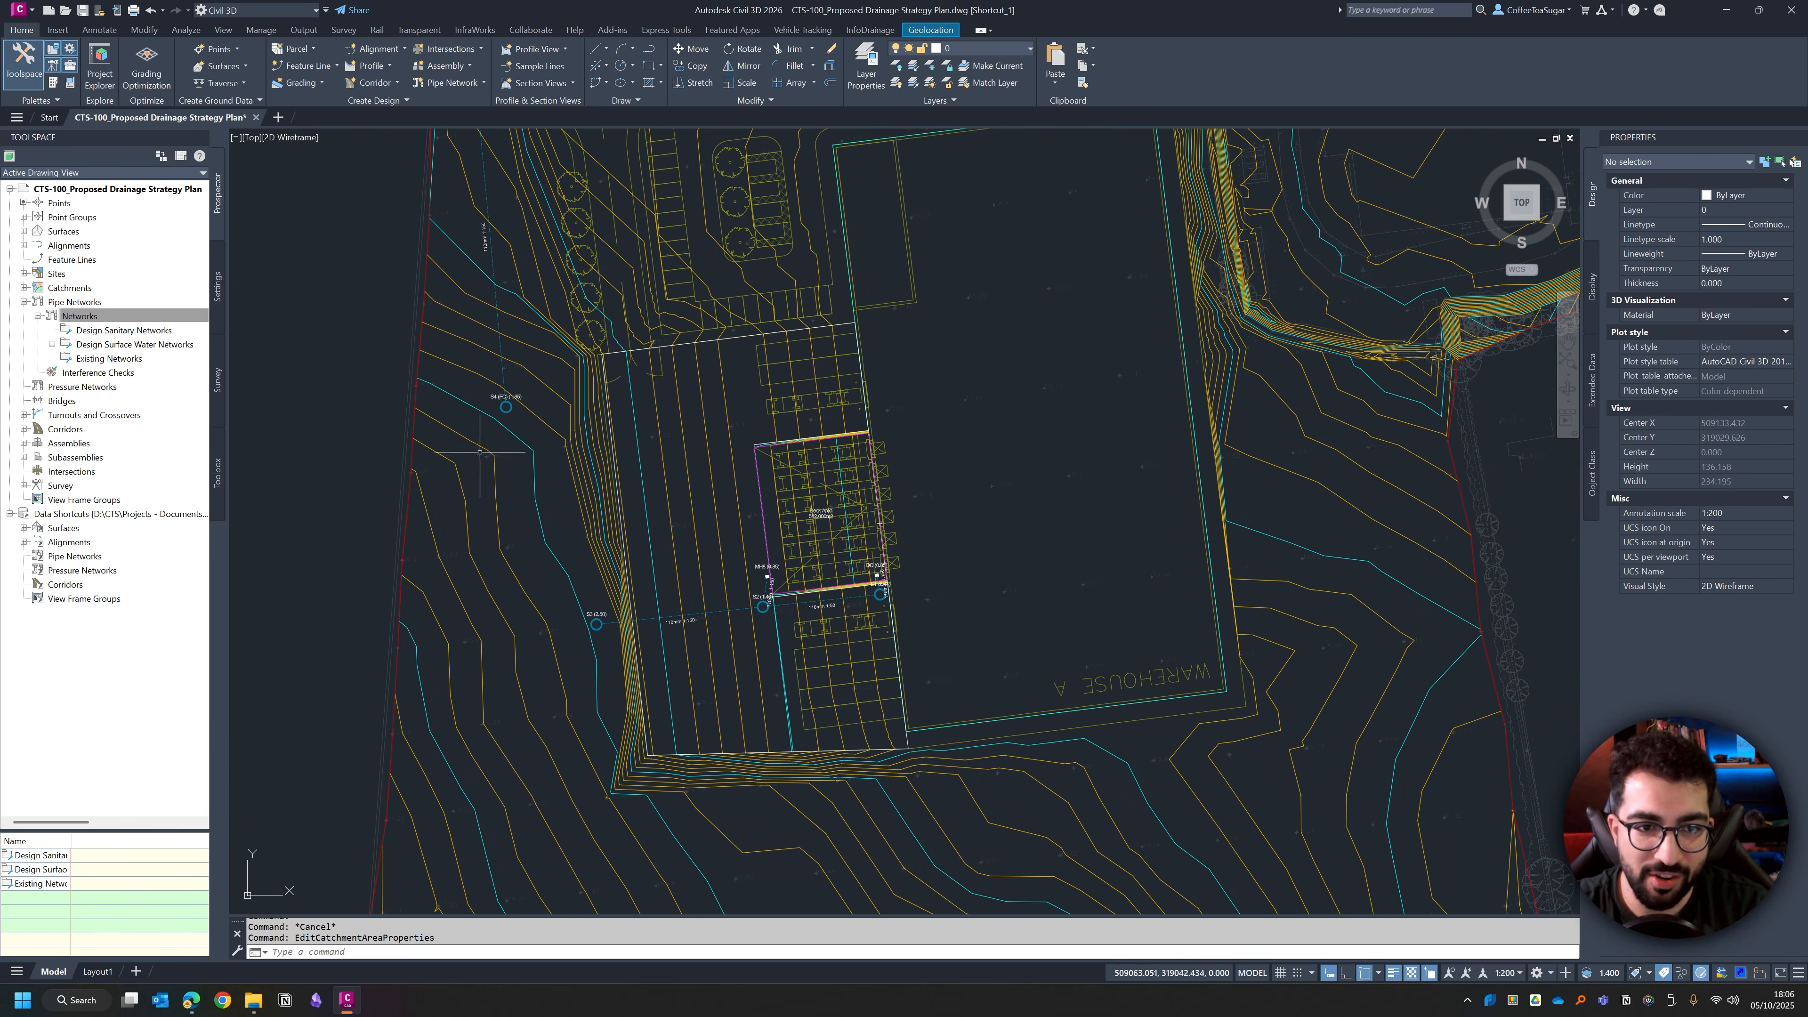
Step: Inspect the GM_Combined surface around the sunken dock area in a shaded 3D object view, and close the view
scroll(691, 451, "up", 3)
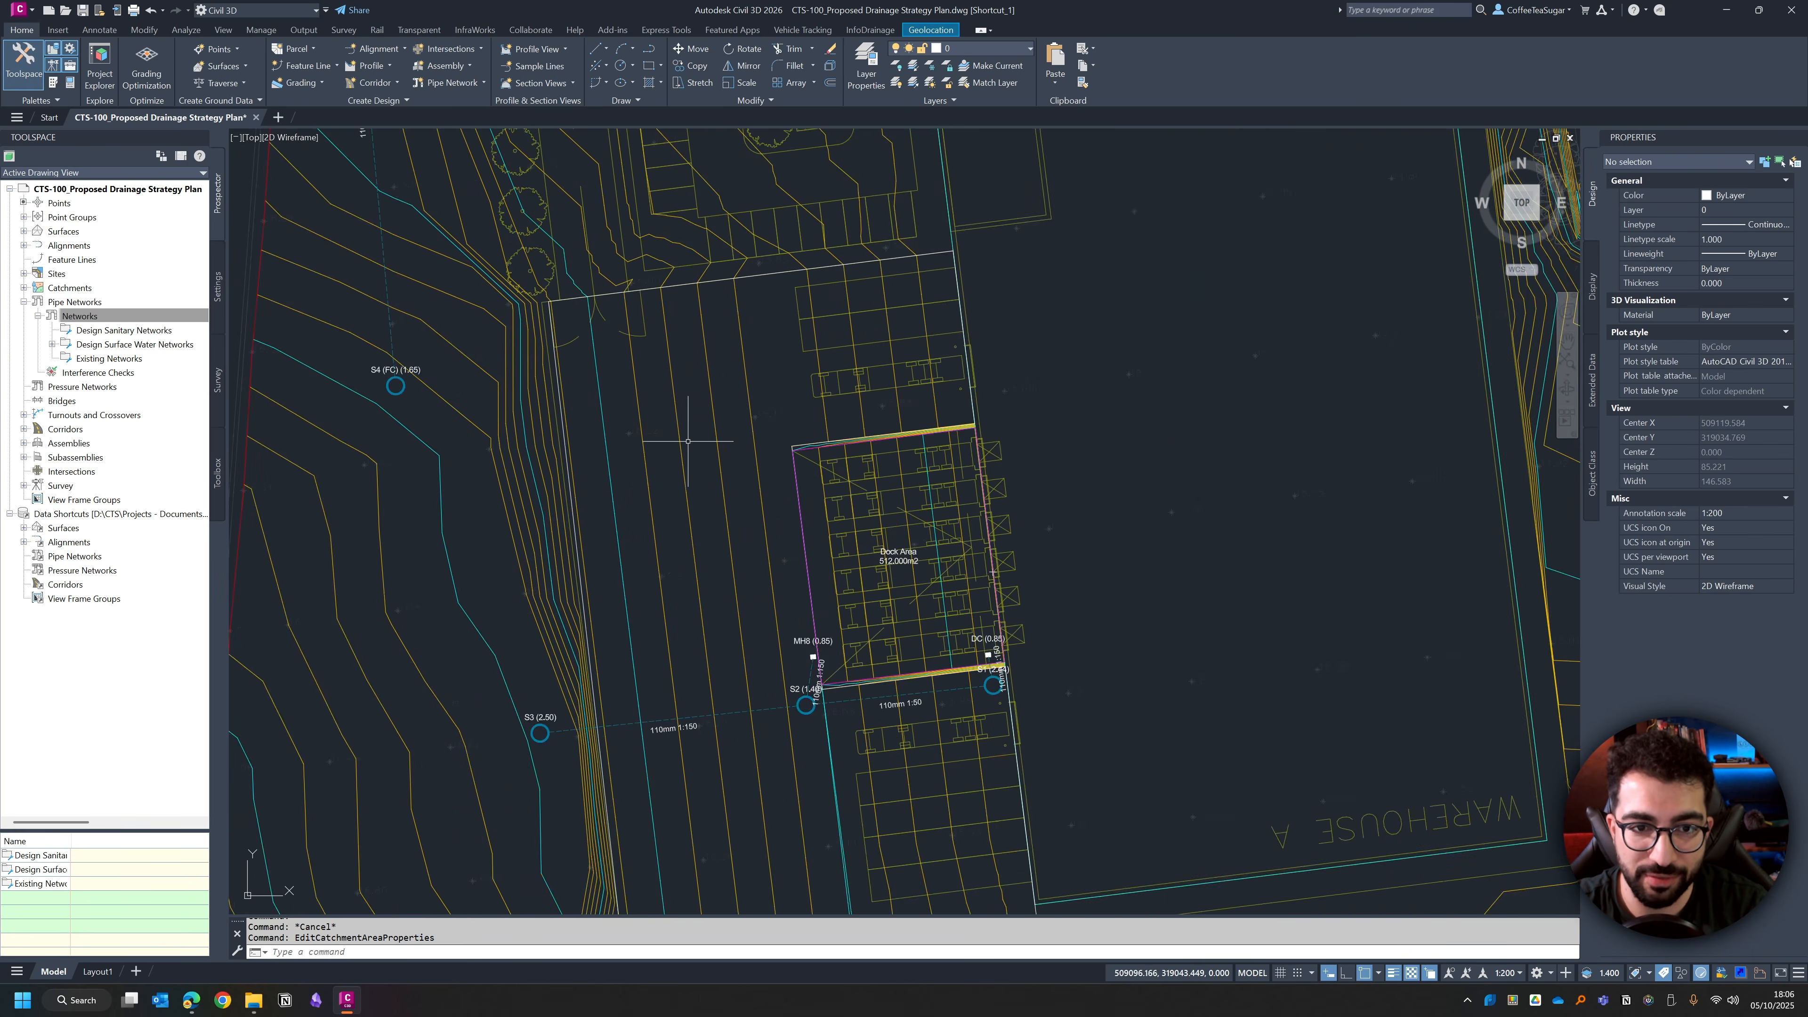
left_click(689, 457)
left_click(670, 483)
scroll(671, 483, "down", 3)
right_click(671, 483)
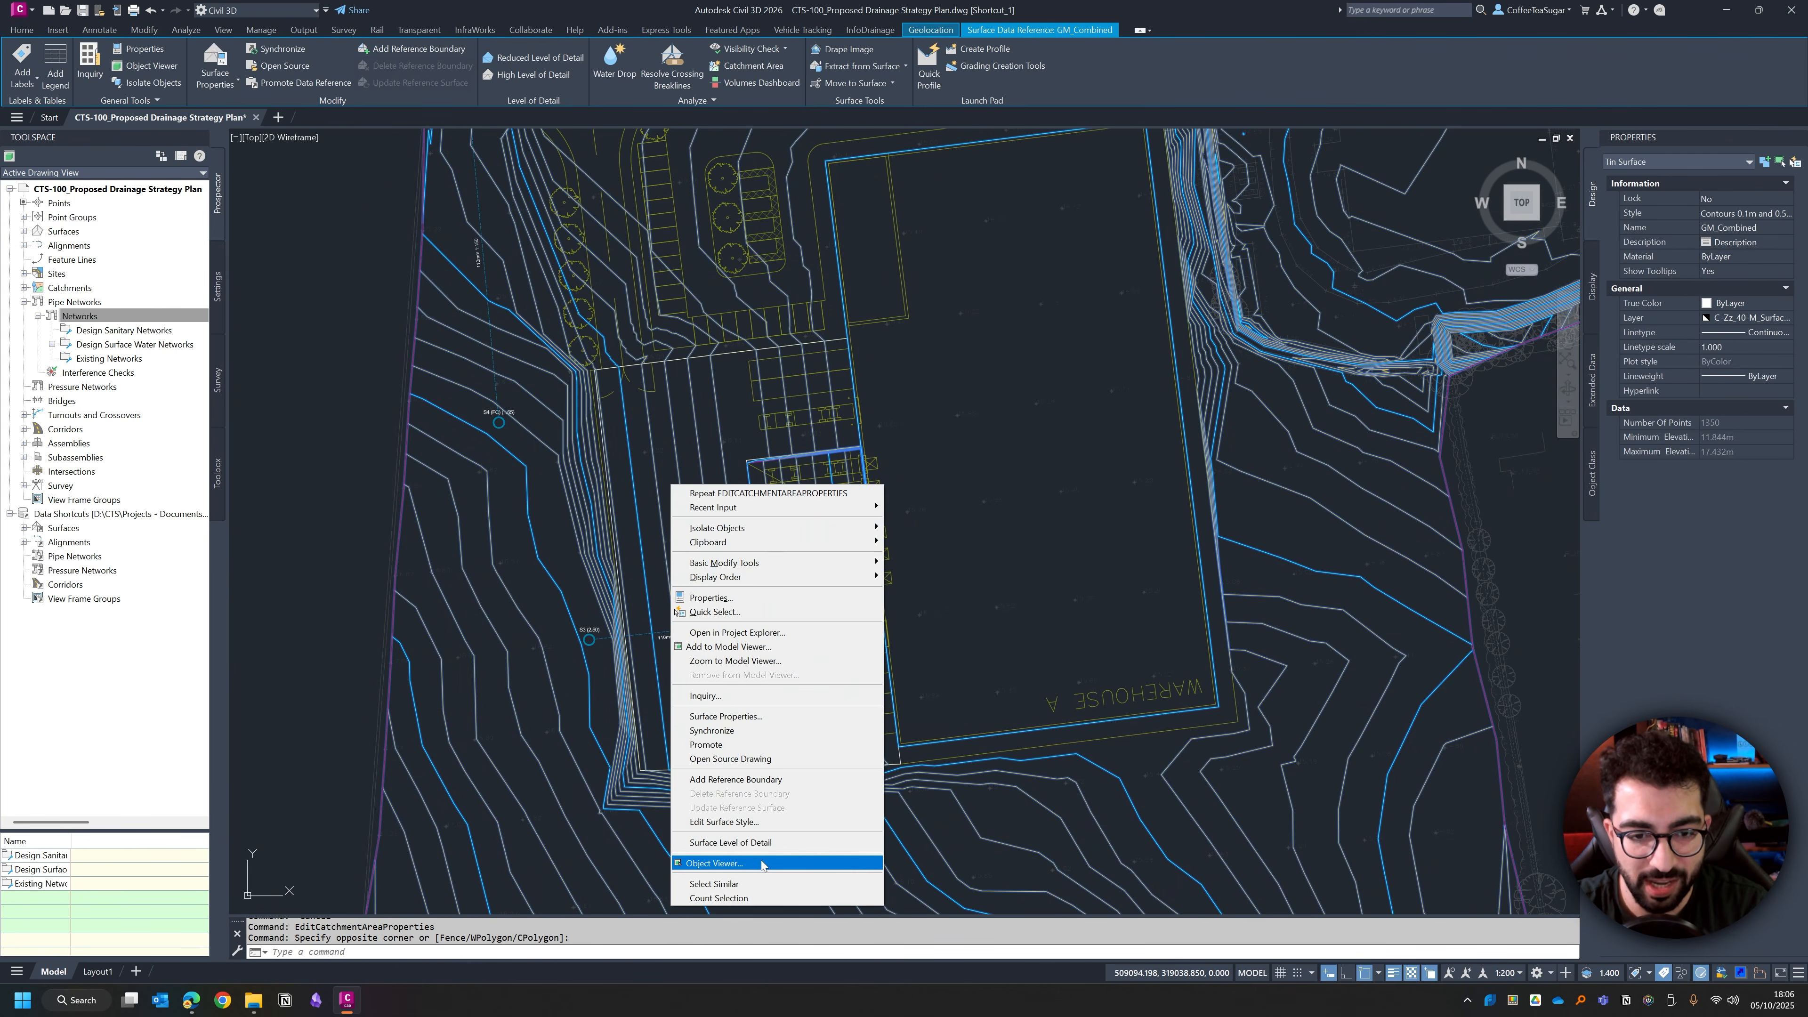
left_click(753, 865)
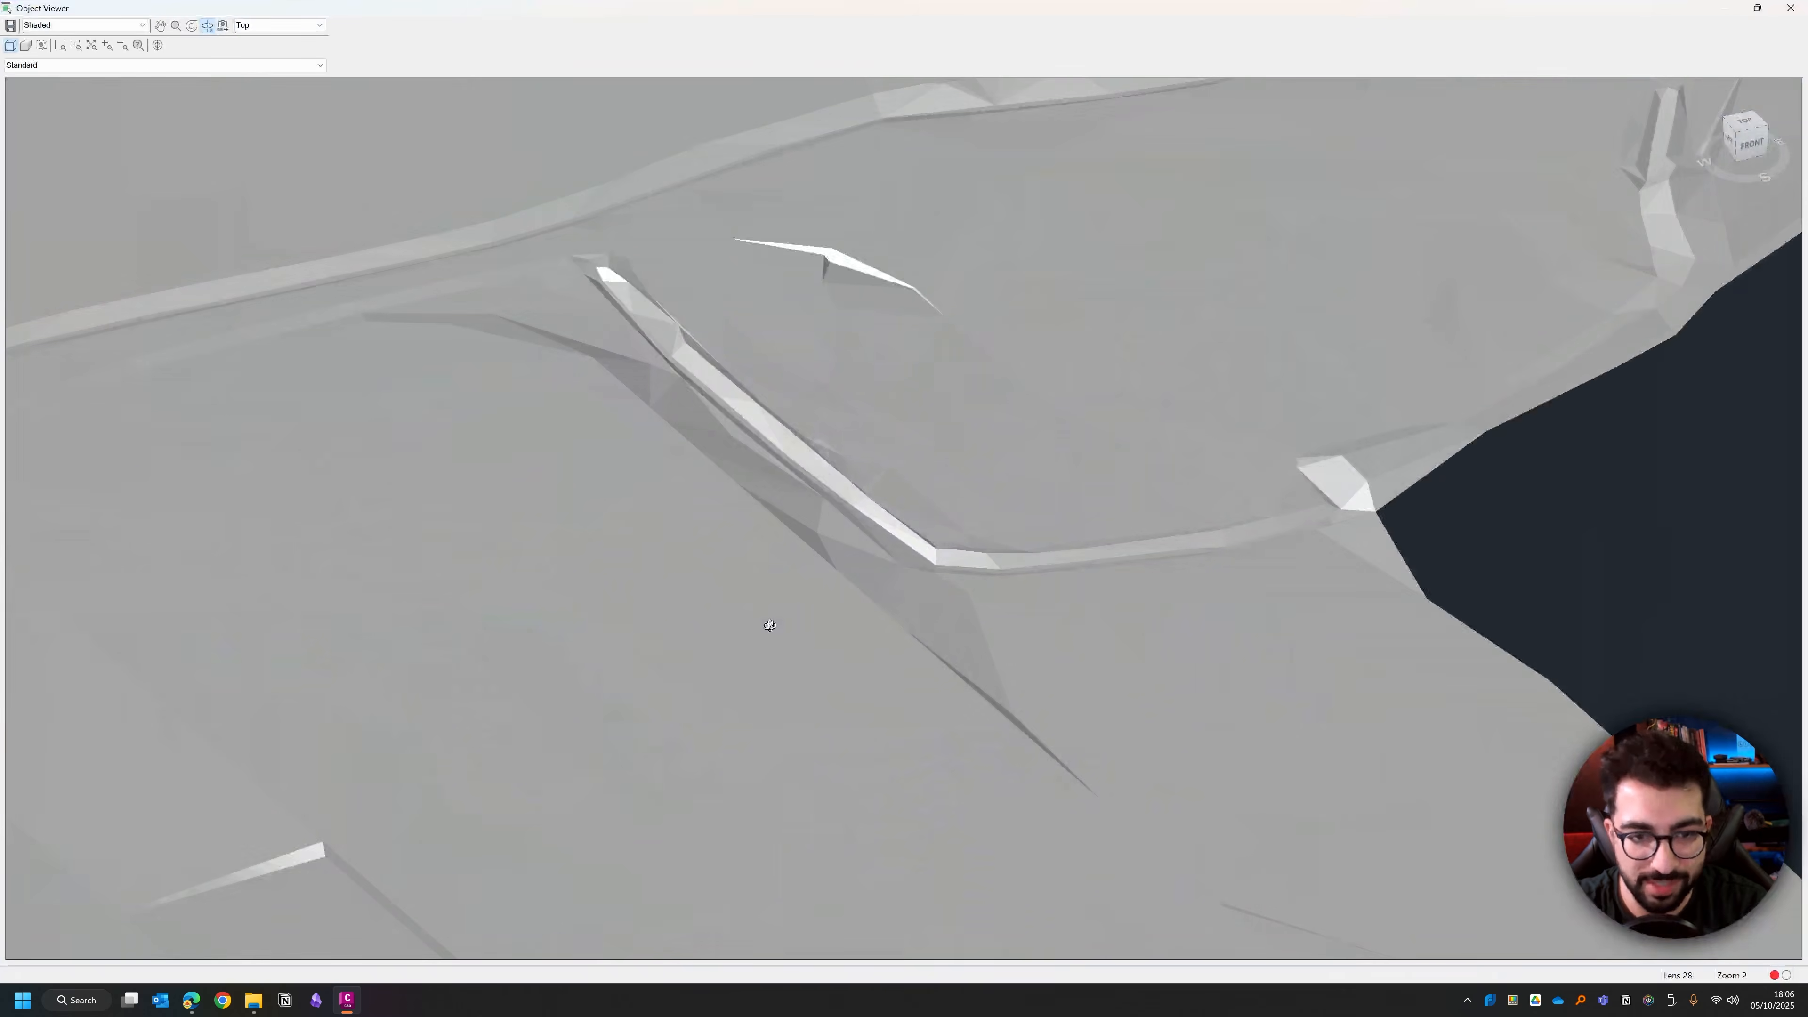
middle_click_drag(831, 623, 1203, 306)
scroll(826, 510, "up", 3)
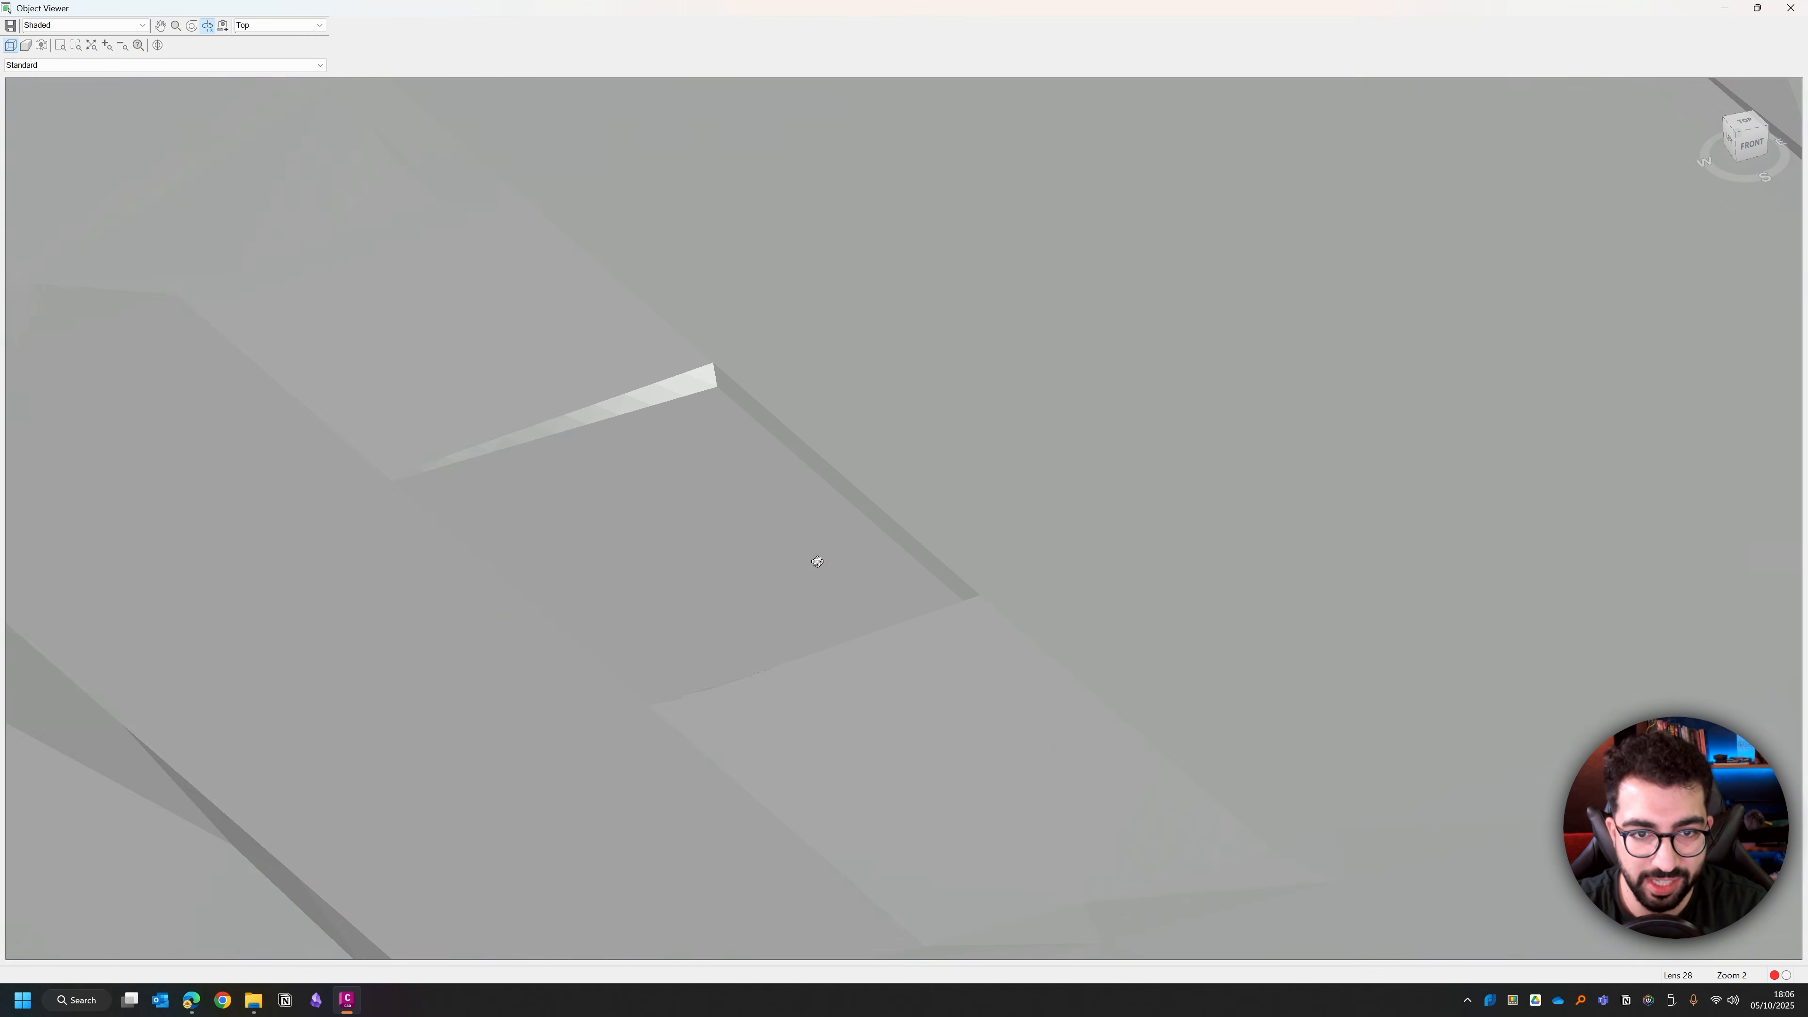
mouse_move(815, 566)
left_mouse_down()
mouse_move(836, 542)
mouse_move(747, 508)
mouse_move(371, 482)
left_mouse_up()
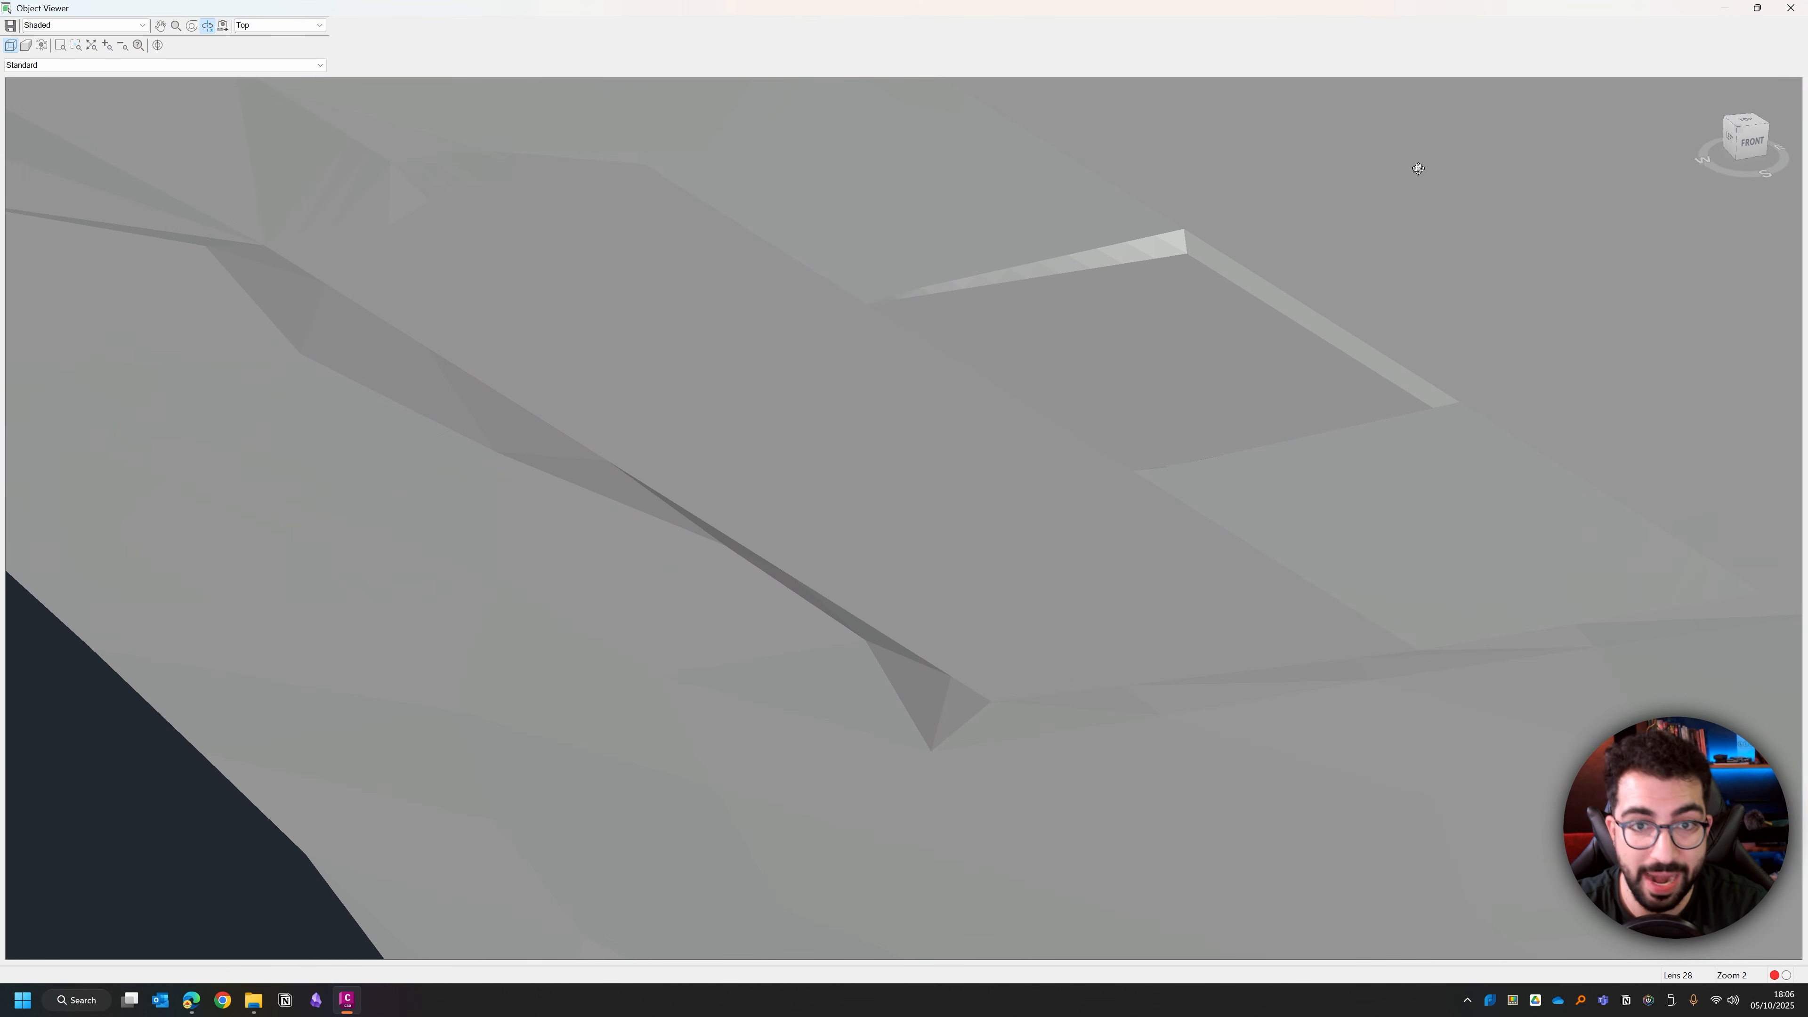
left_click(1791, 8)
scroll(446, 704, "down", 2)
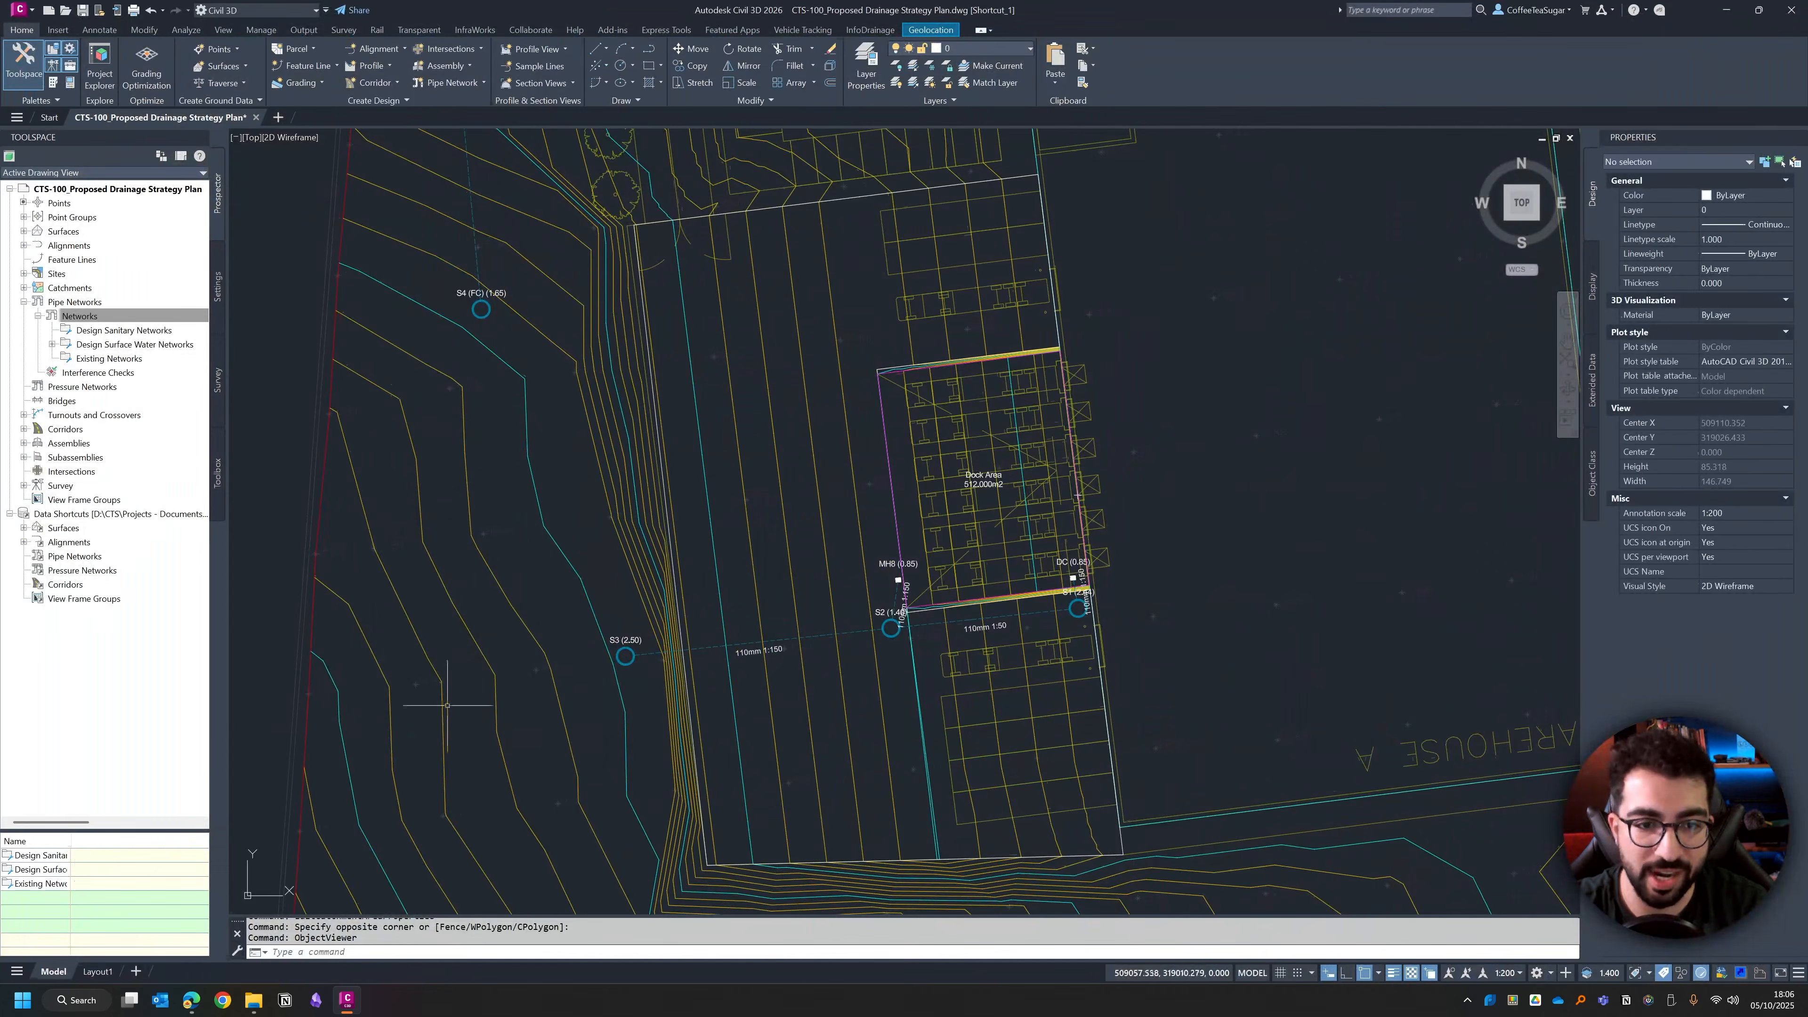
Step: Examine the drainage route from the Dock Area structures through S2, S3 and S4 (FC) to the outlet
scroll(867, 595, "up", 2)
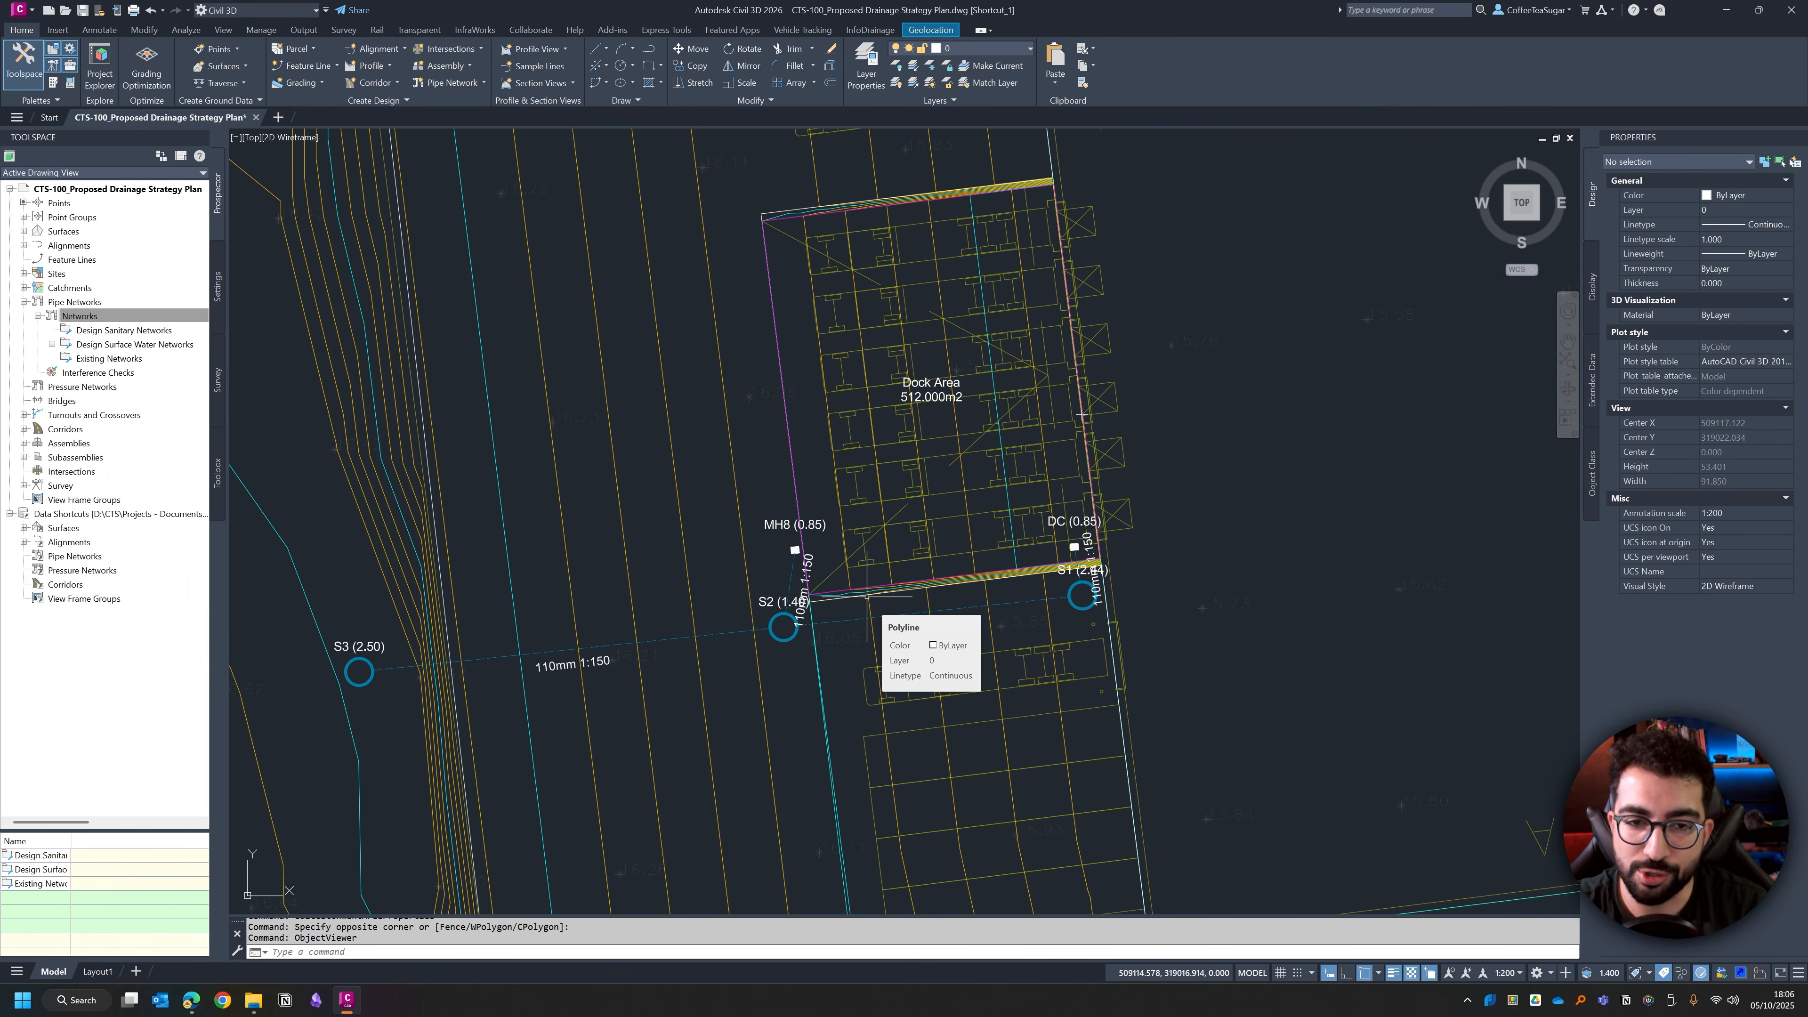
scroll(958, 705, "down", 2)
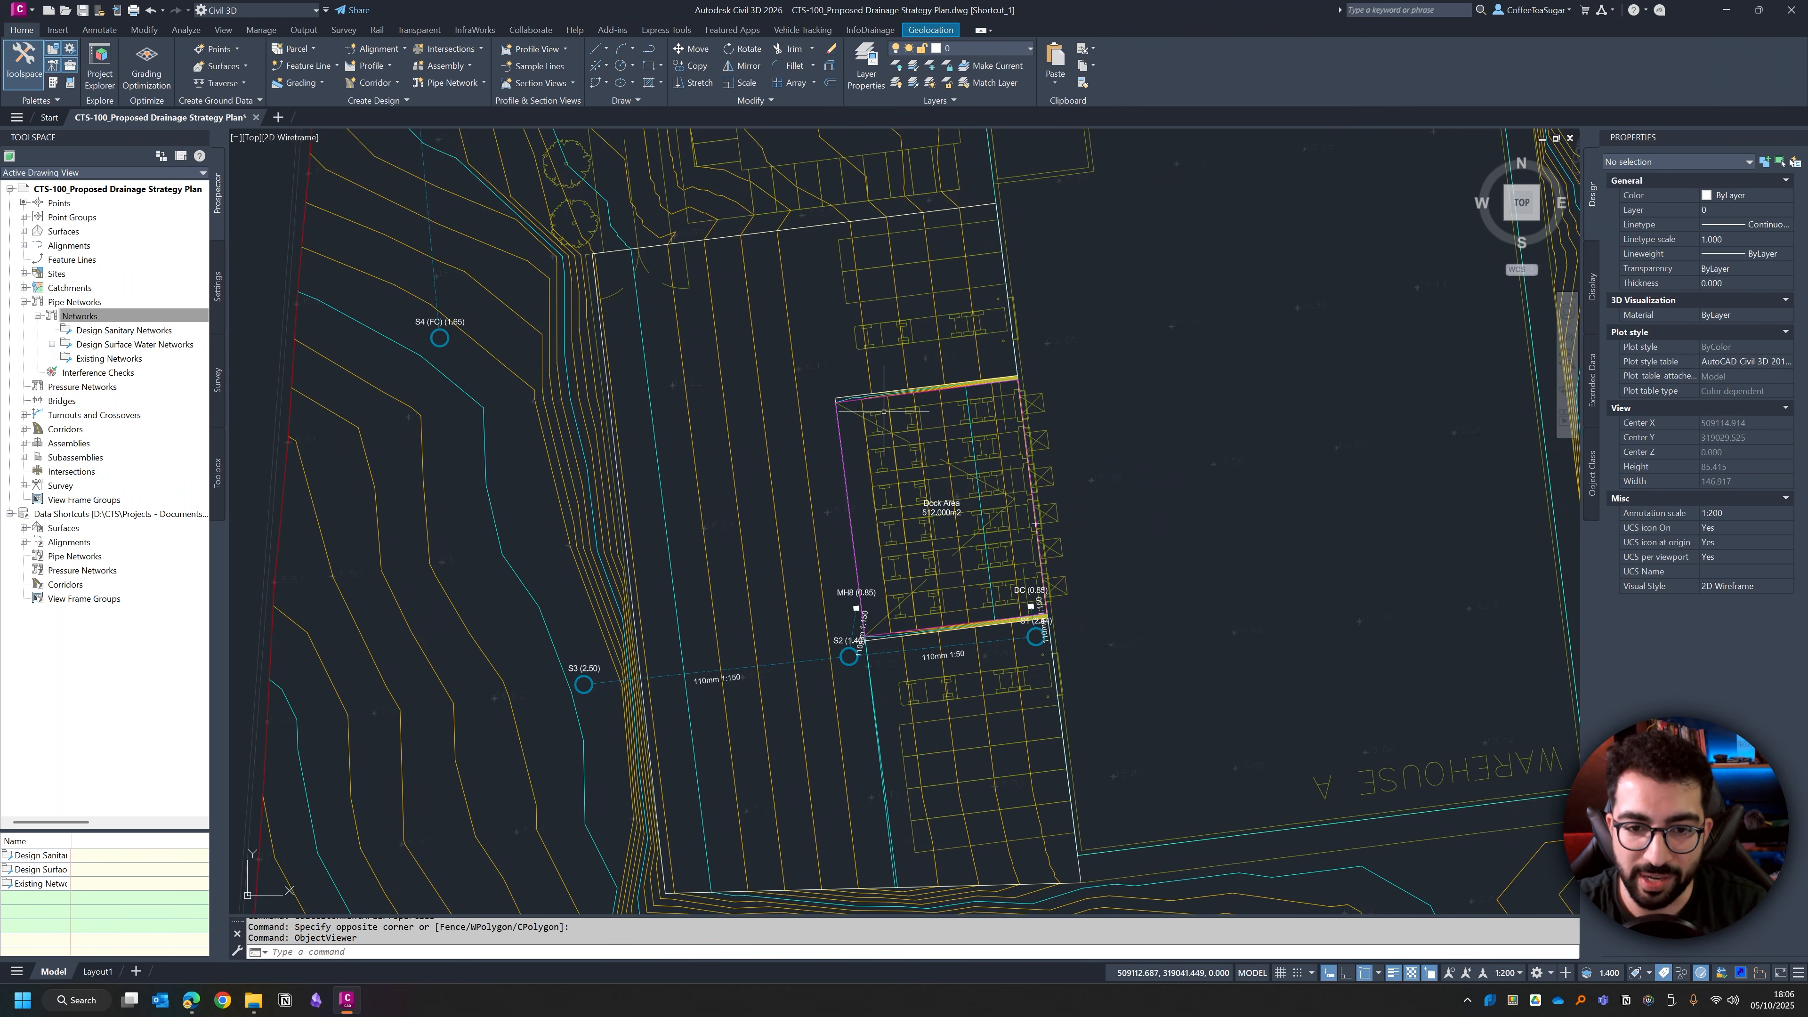
scroll(1061, 648, "up", 3)
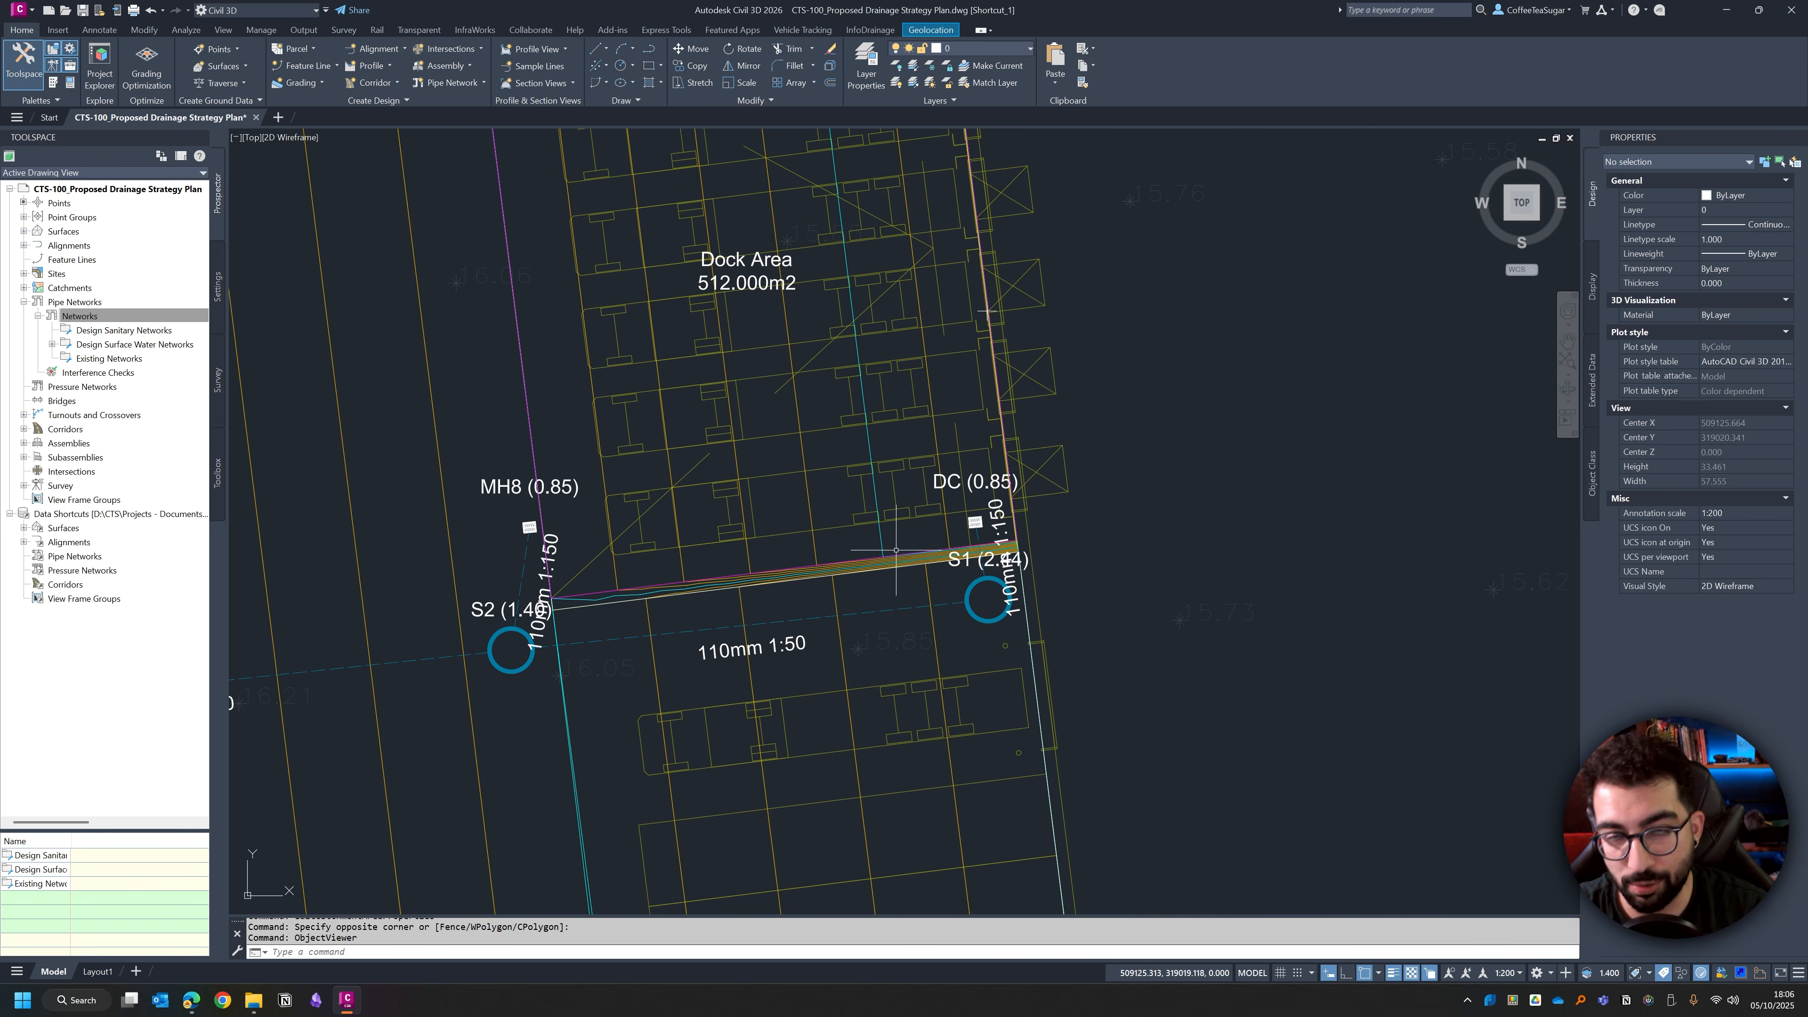
middle_click_drag(771, 553, 1226, 526)
scroll(1227, 526, "down", 2)
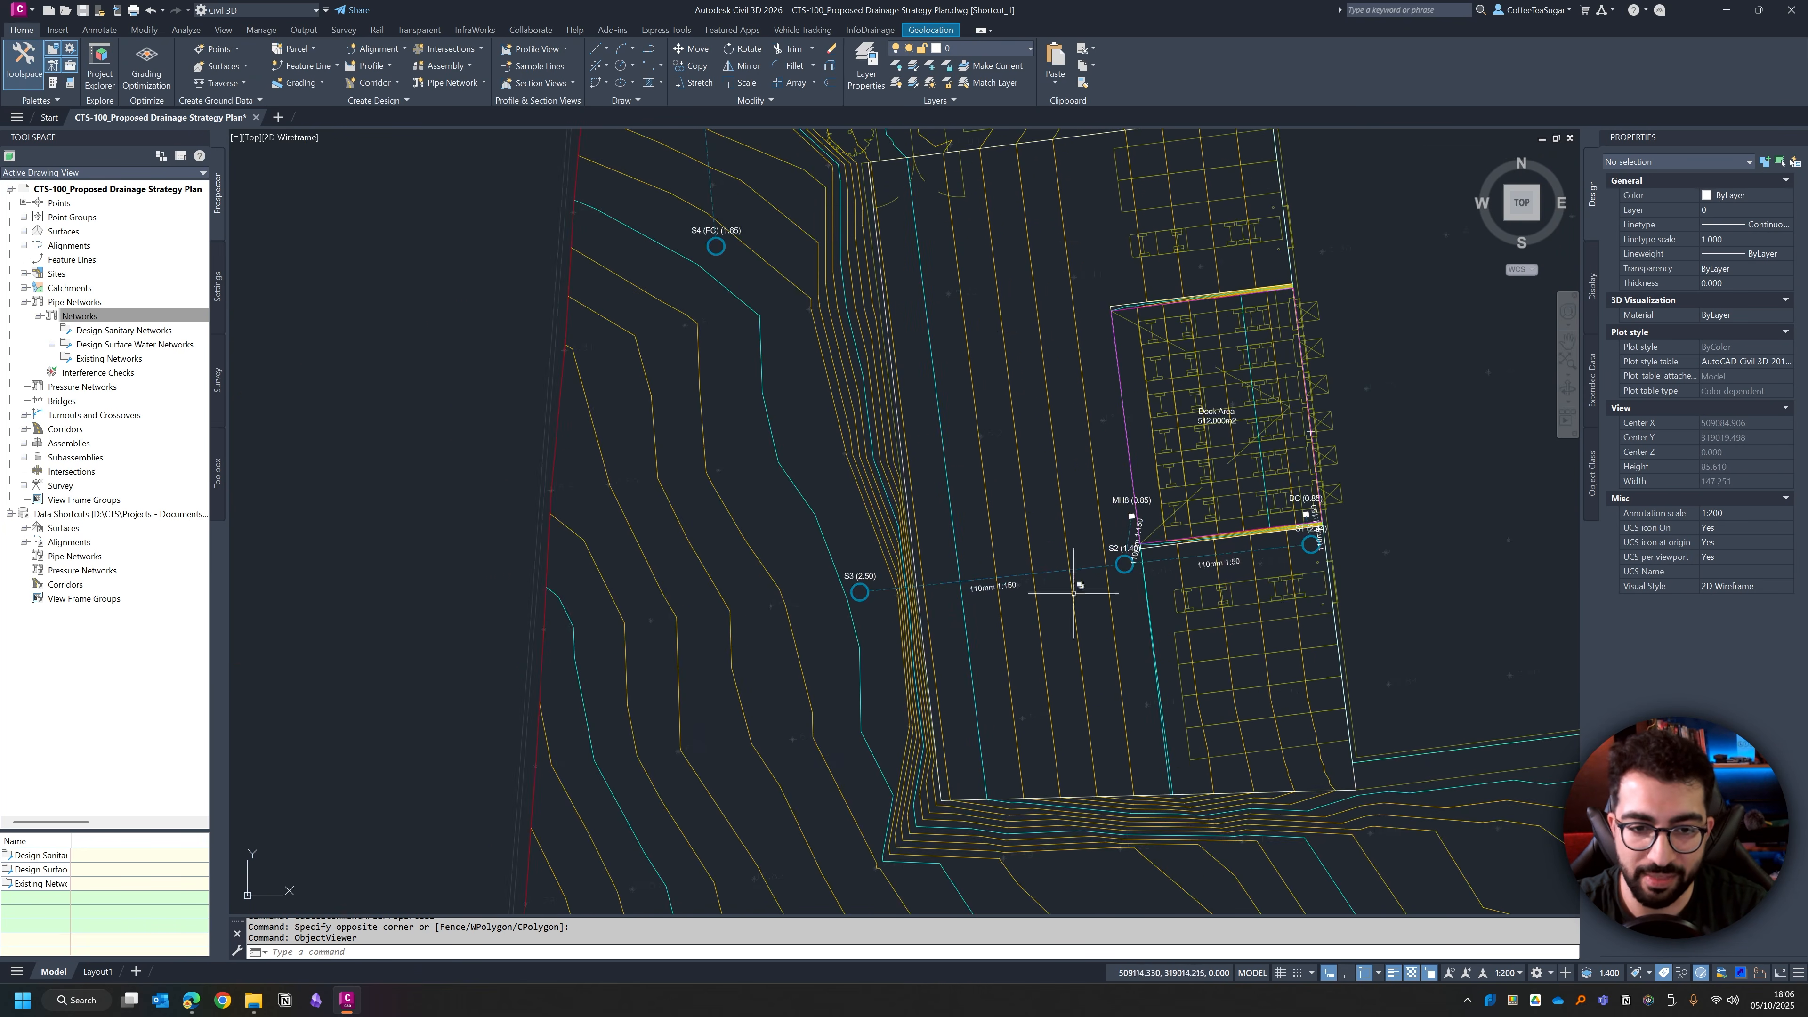
scroll(852, 615, "up", 2)
middle_click_drag(848, 533, 829, 441)
scroll(828, 440, "down", 2)
middle_click_drag(722, 264, 757, 490)
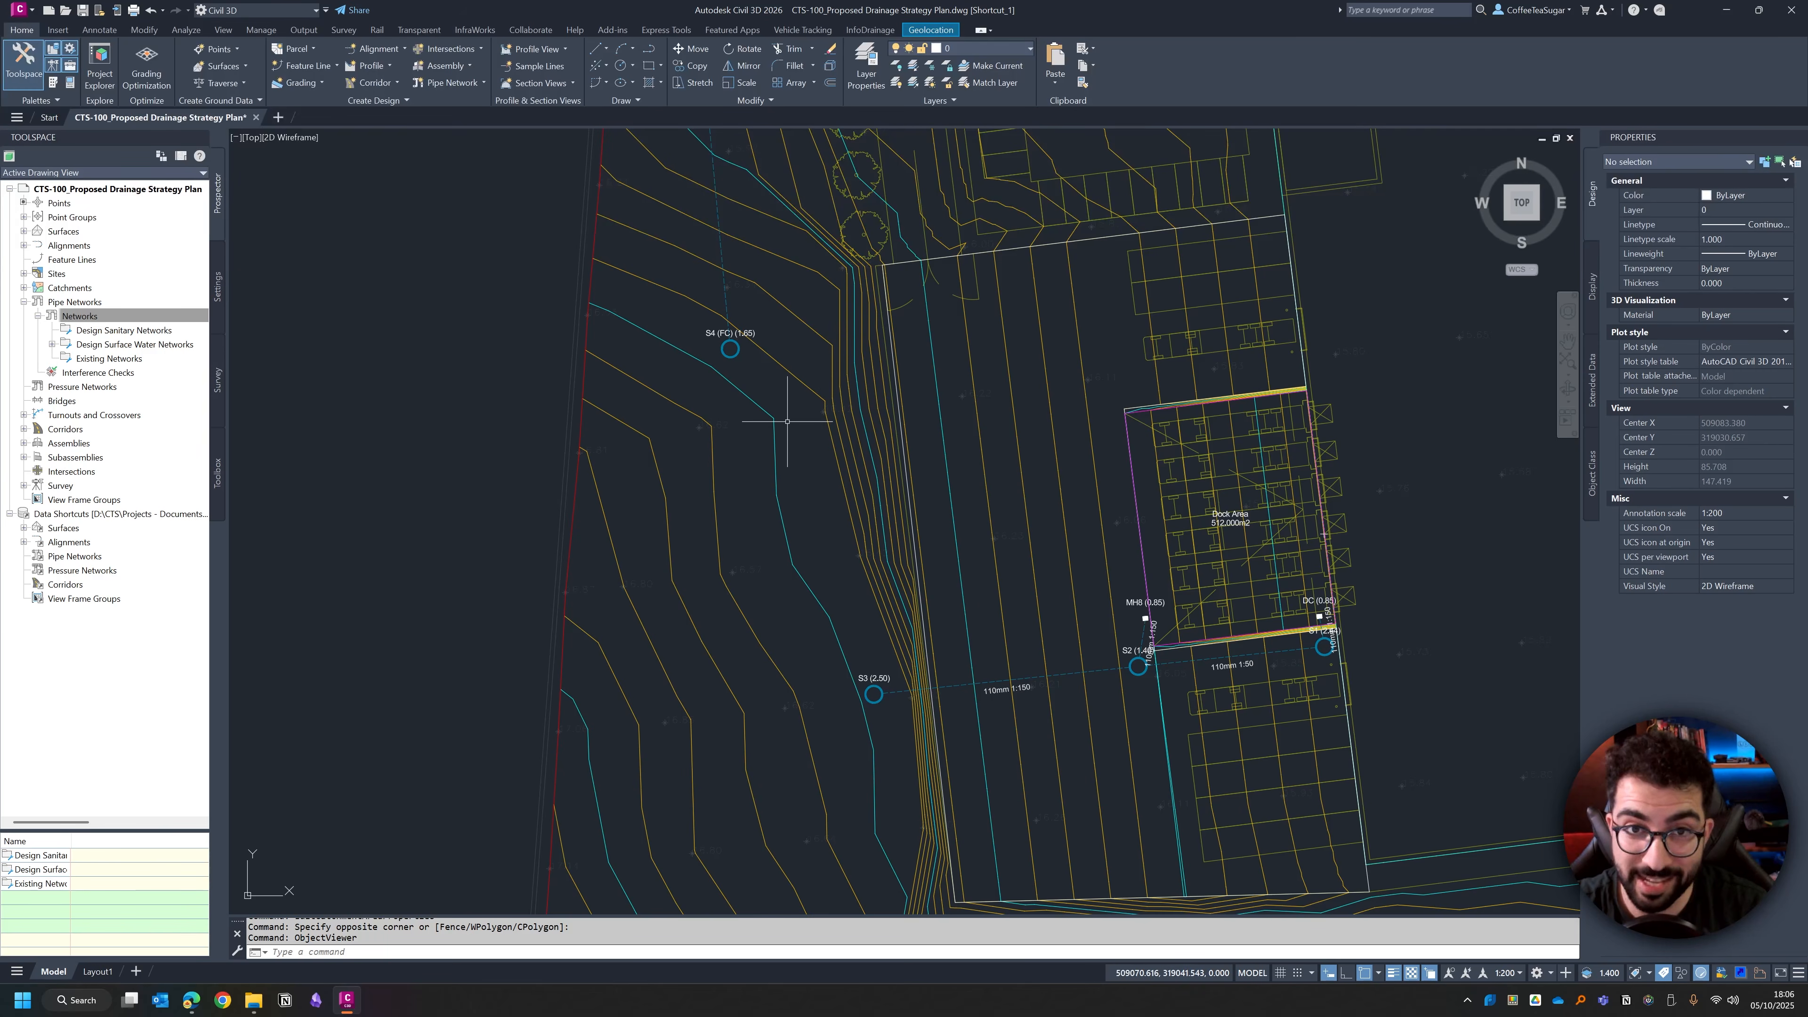
middle_click_drag(750, 261, 794, 750)
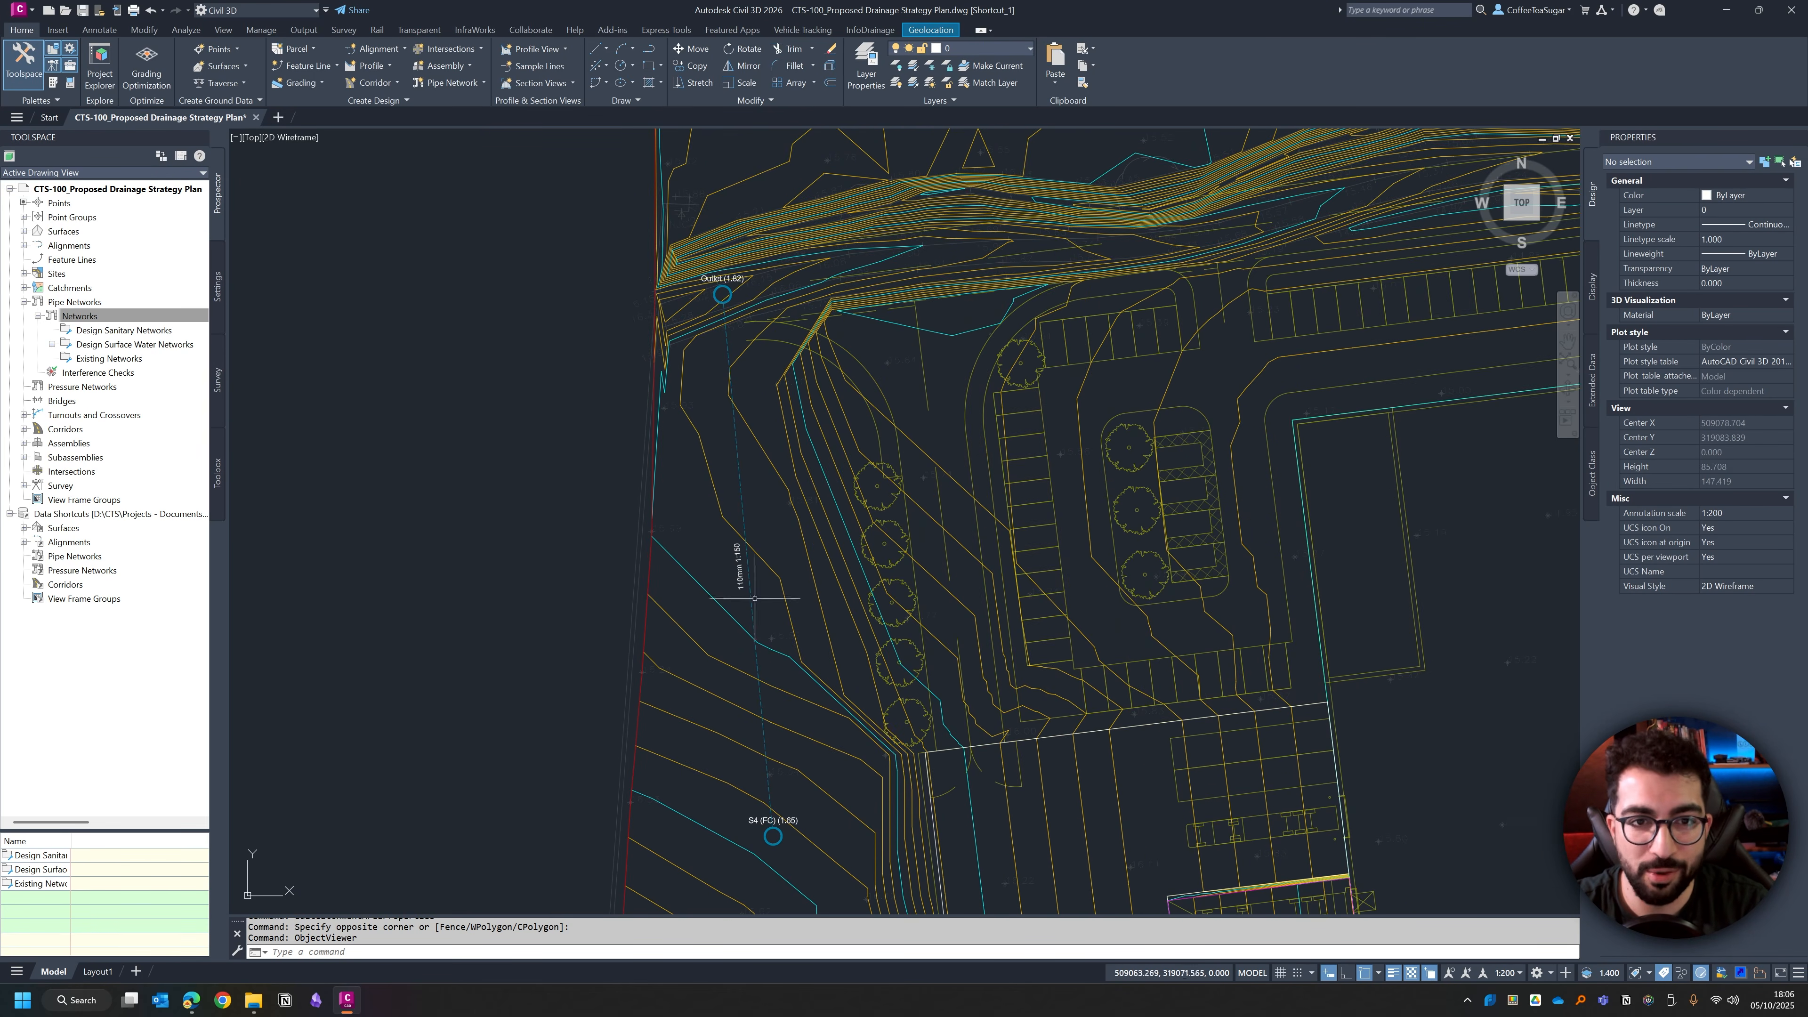
scroll(804, 456, "down", 5)
scroll(848, 299, "up", 5)
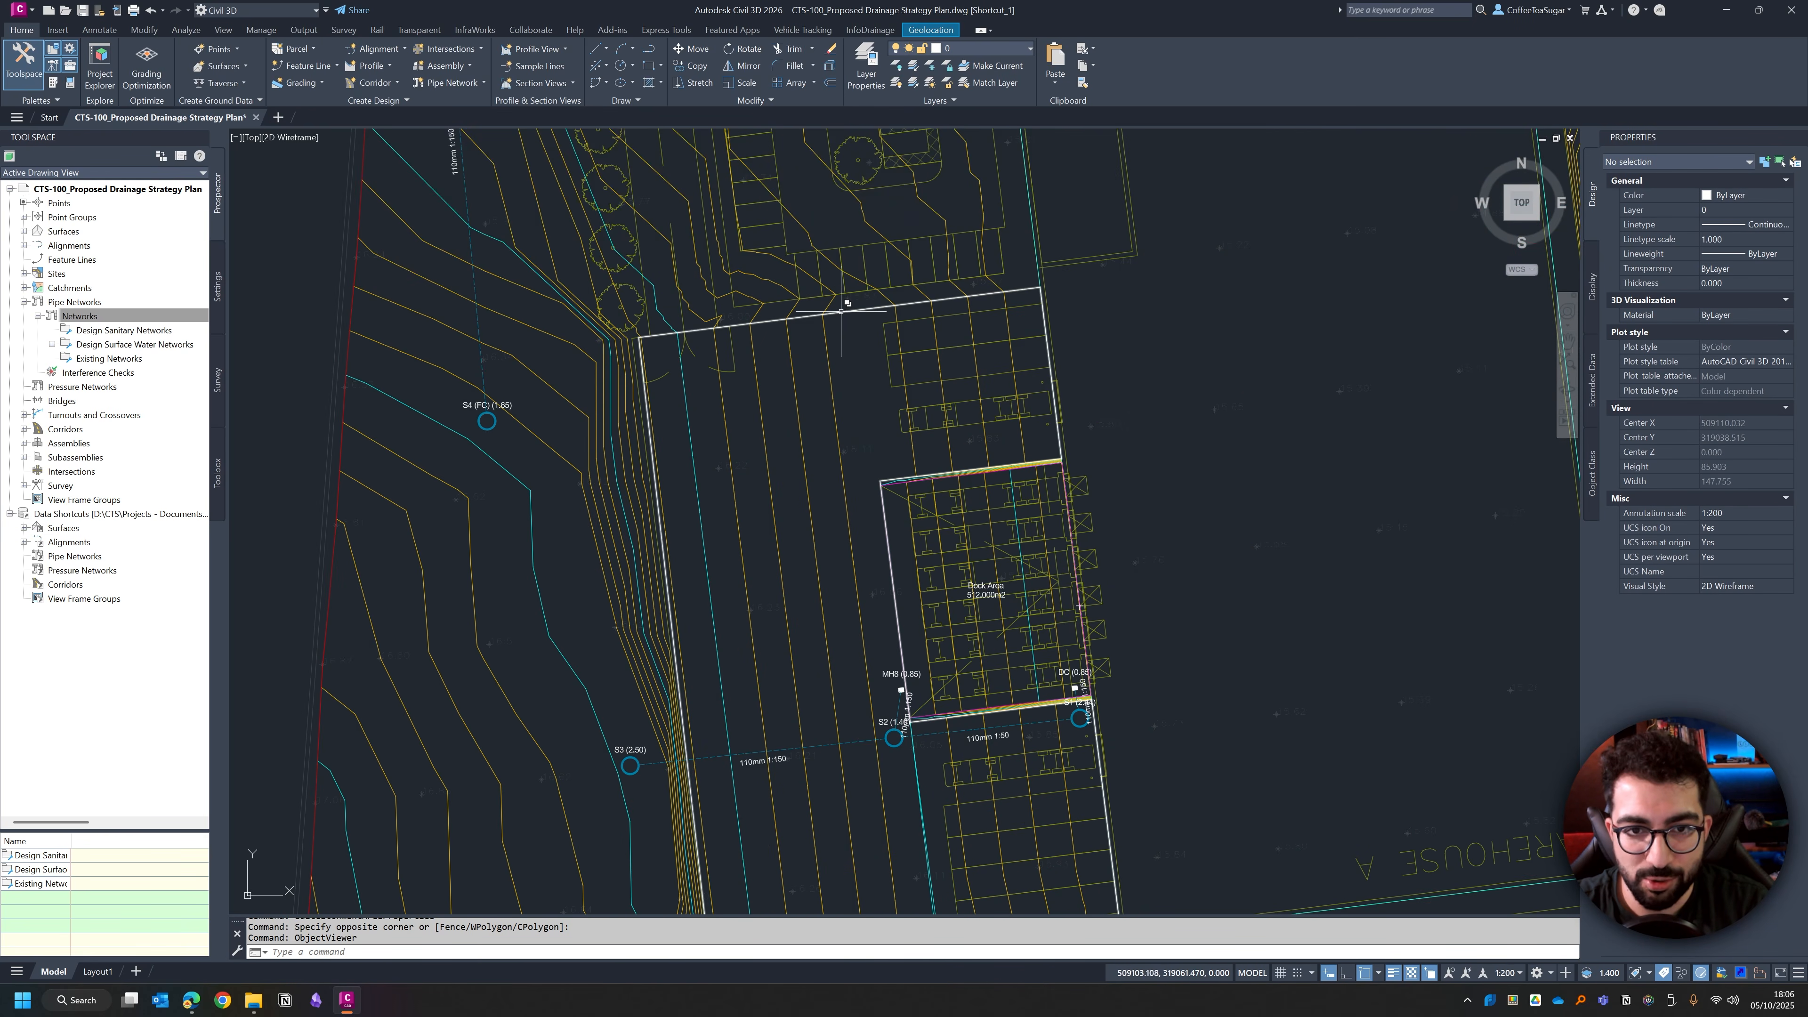
Step: Start a catchment from object in the SN1 group using the yard boundary polyline around the Dock Area, skipping the flow path
left_click(24, 301)
left_click(54, 288)
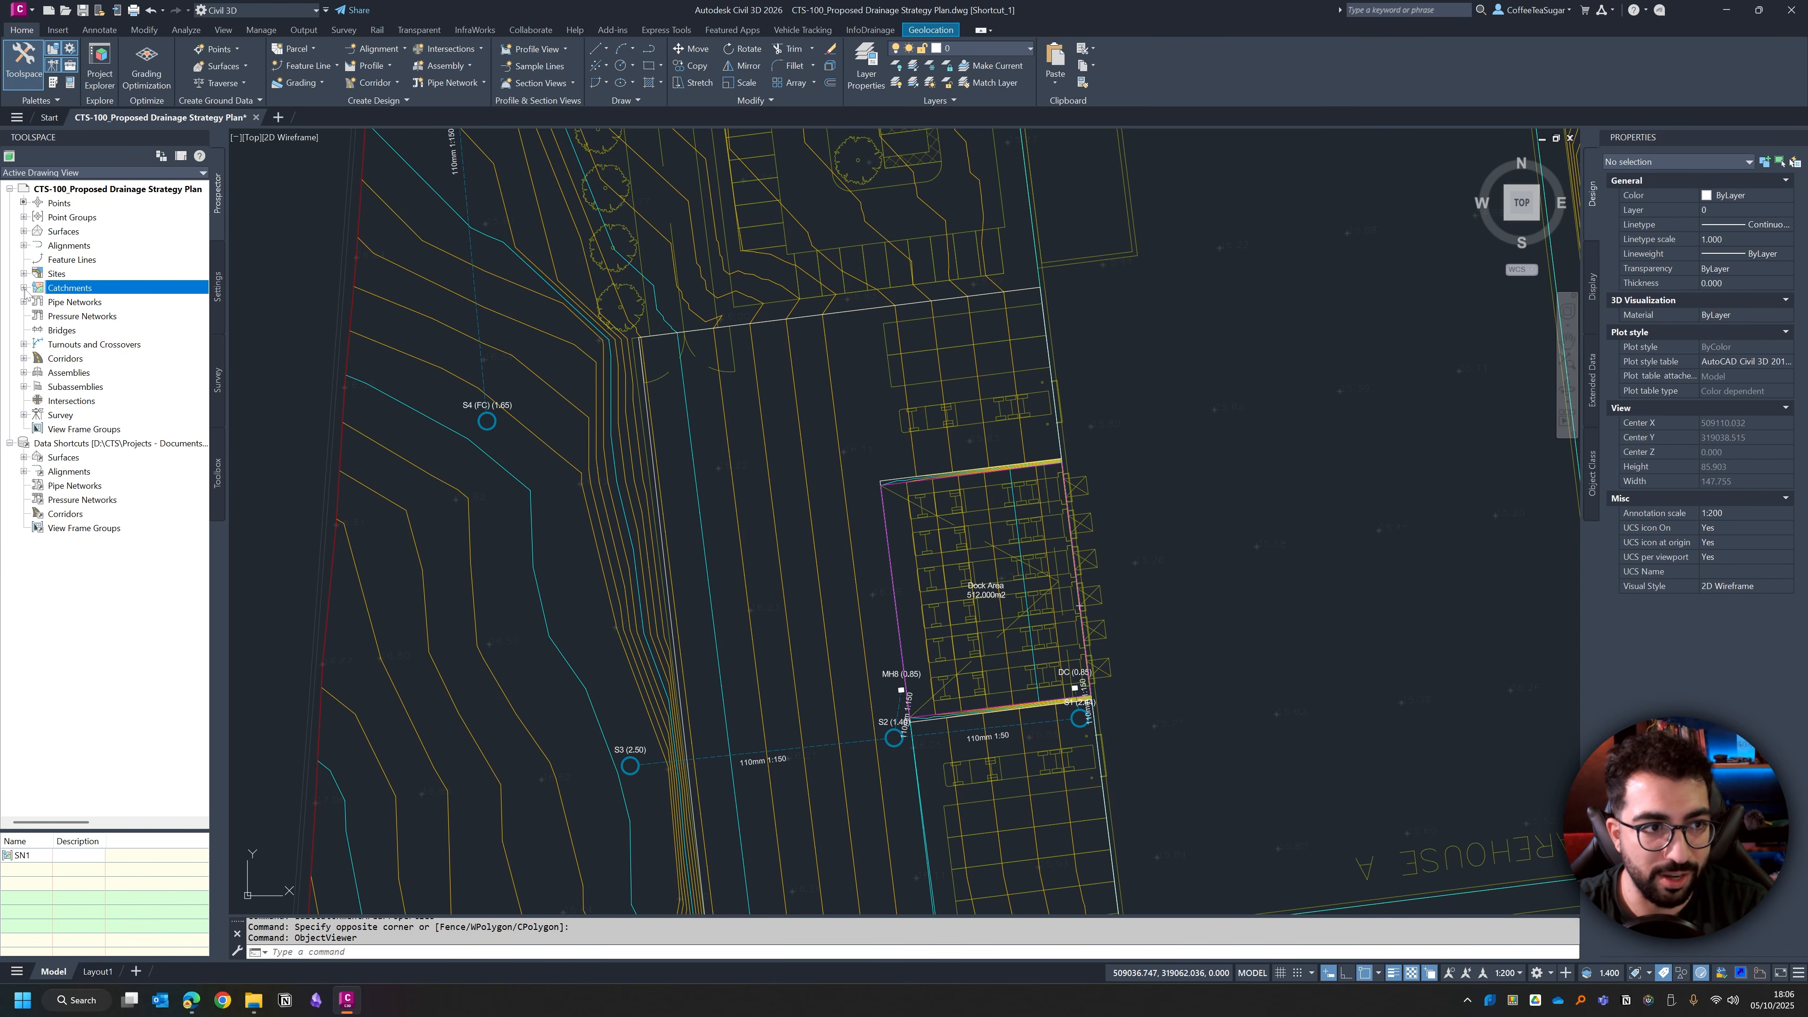
left_click(23, 287)
left_click(38, 302)
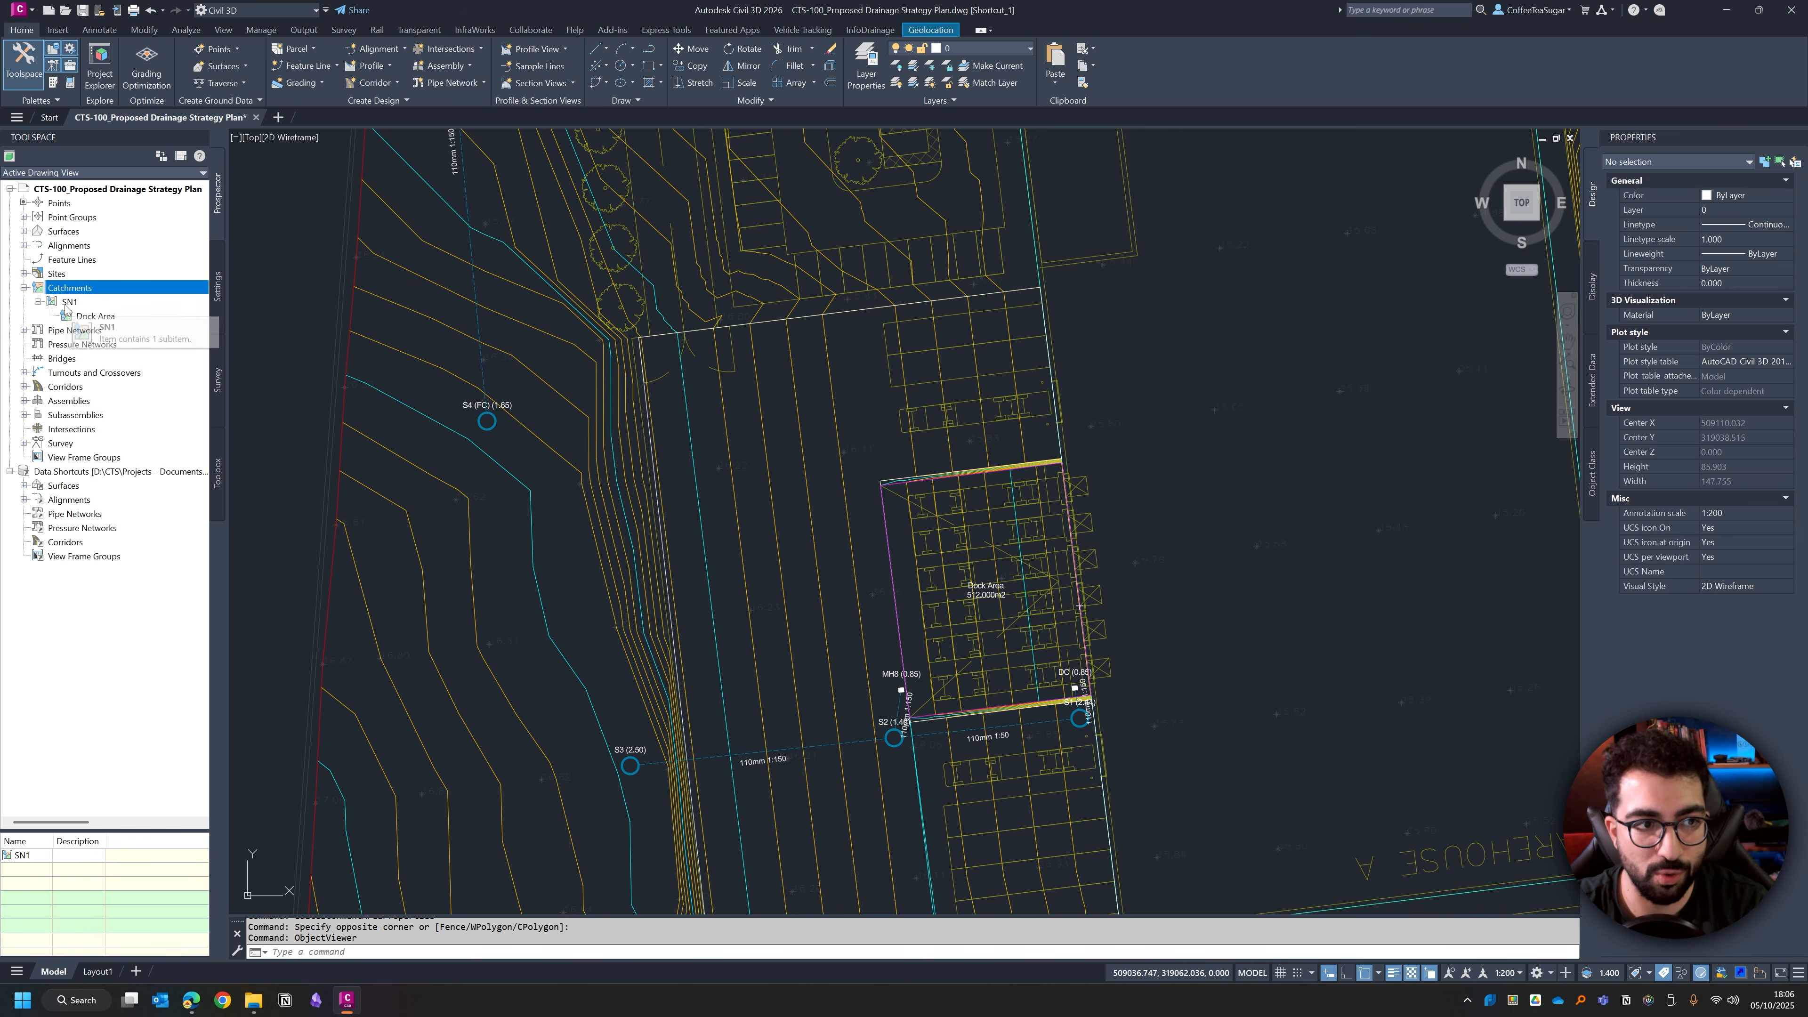
left_click(79, 305)
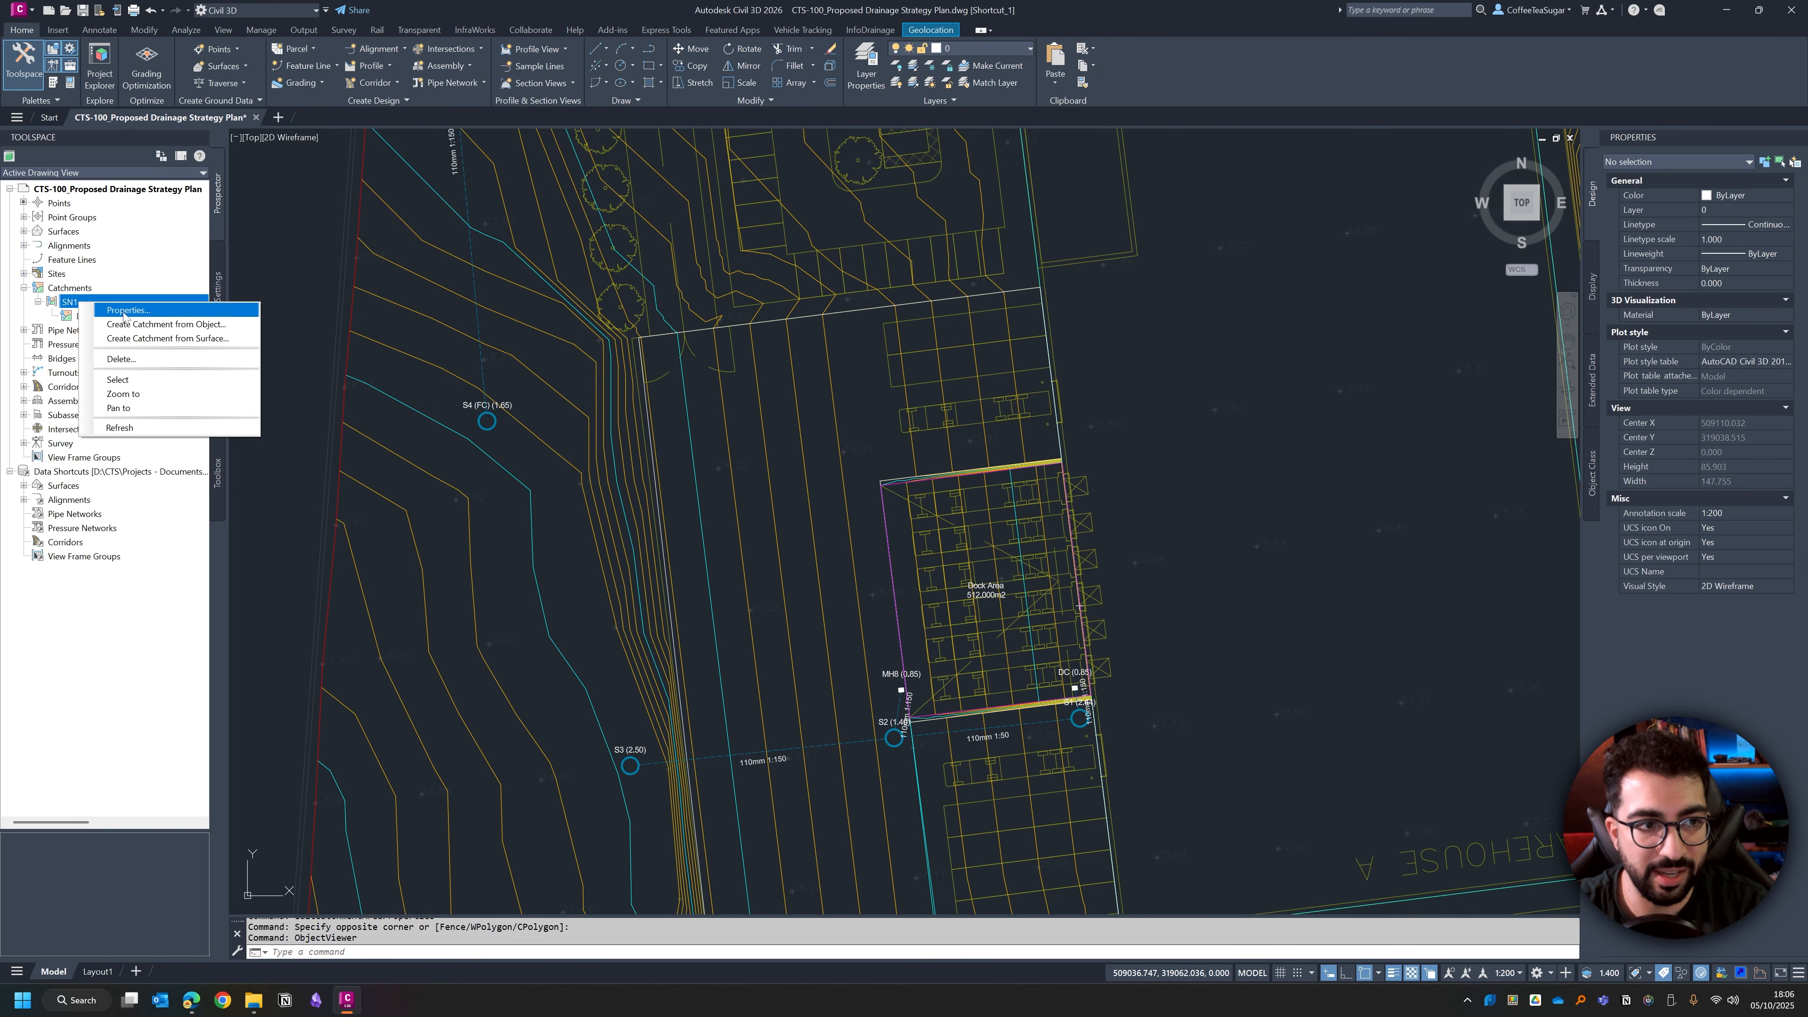
left_click(194, 326)
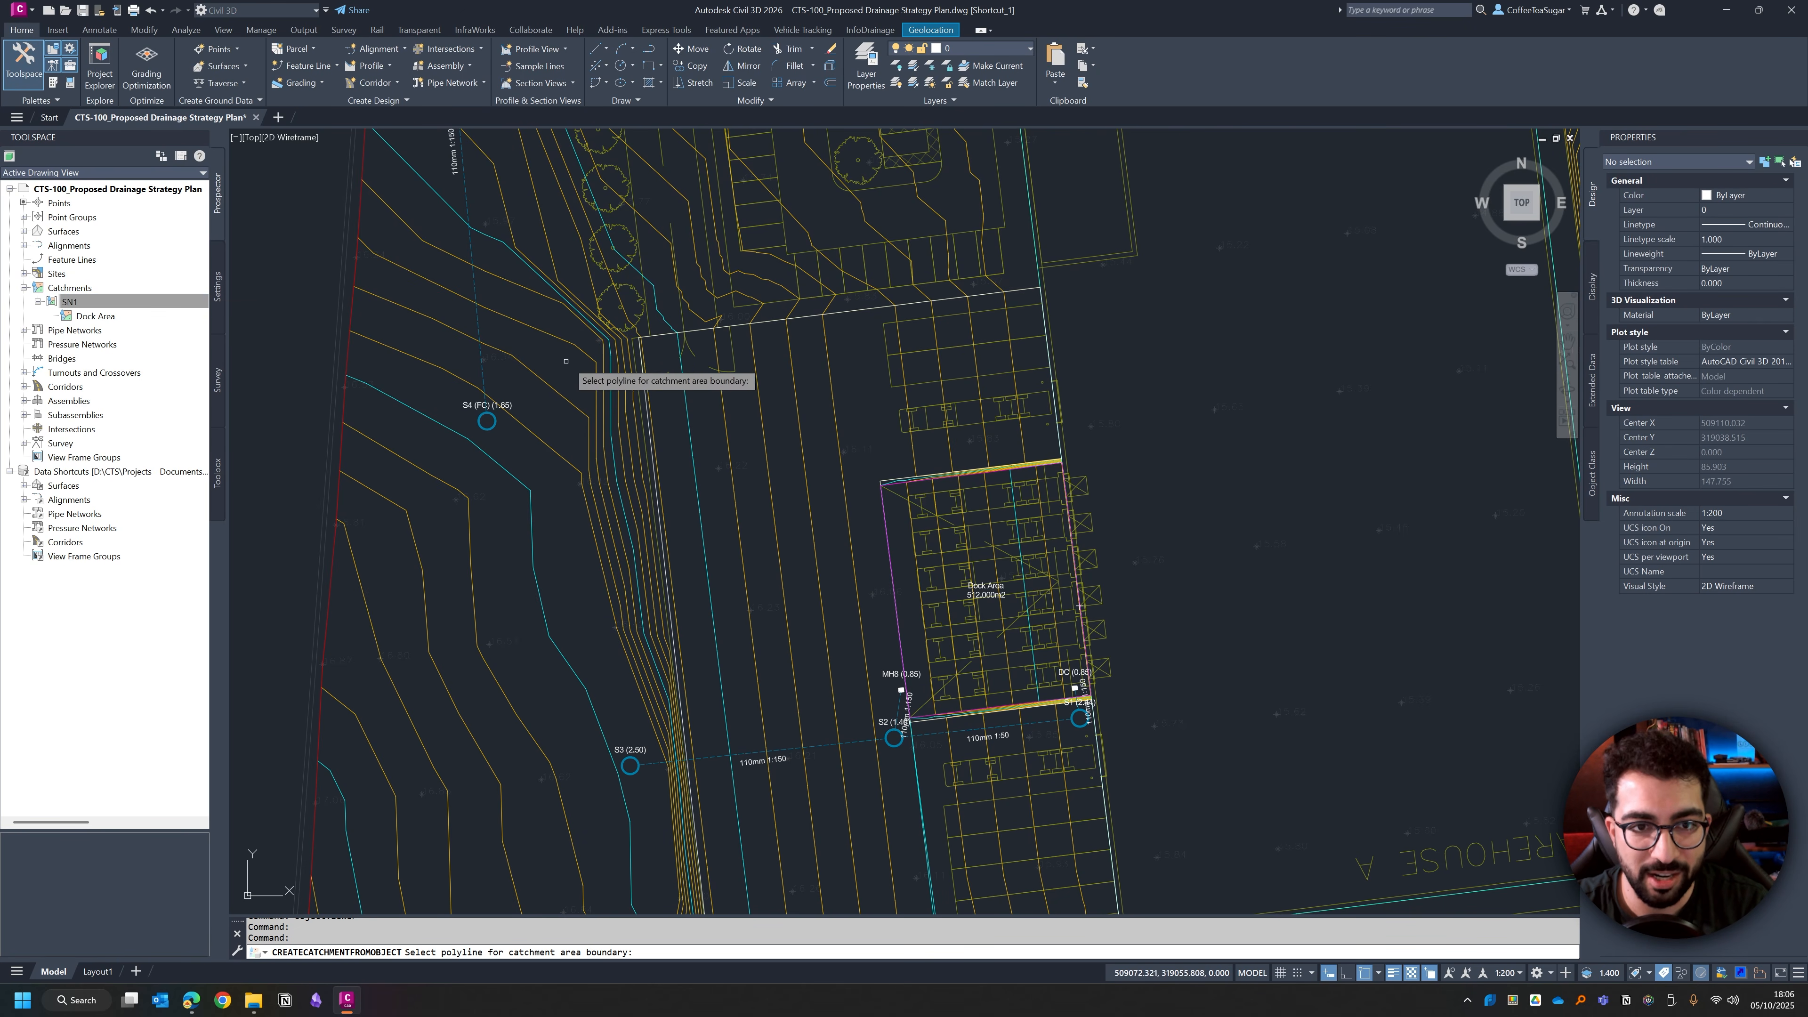
left_click(702, 328)
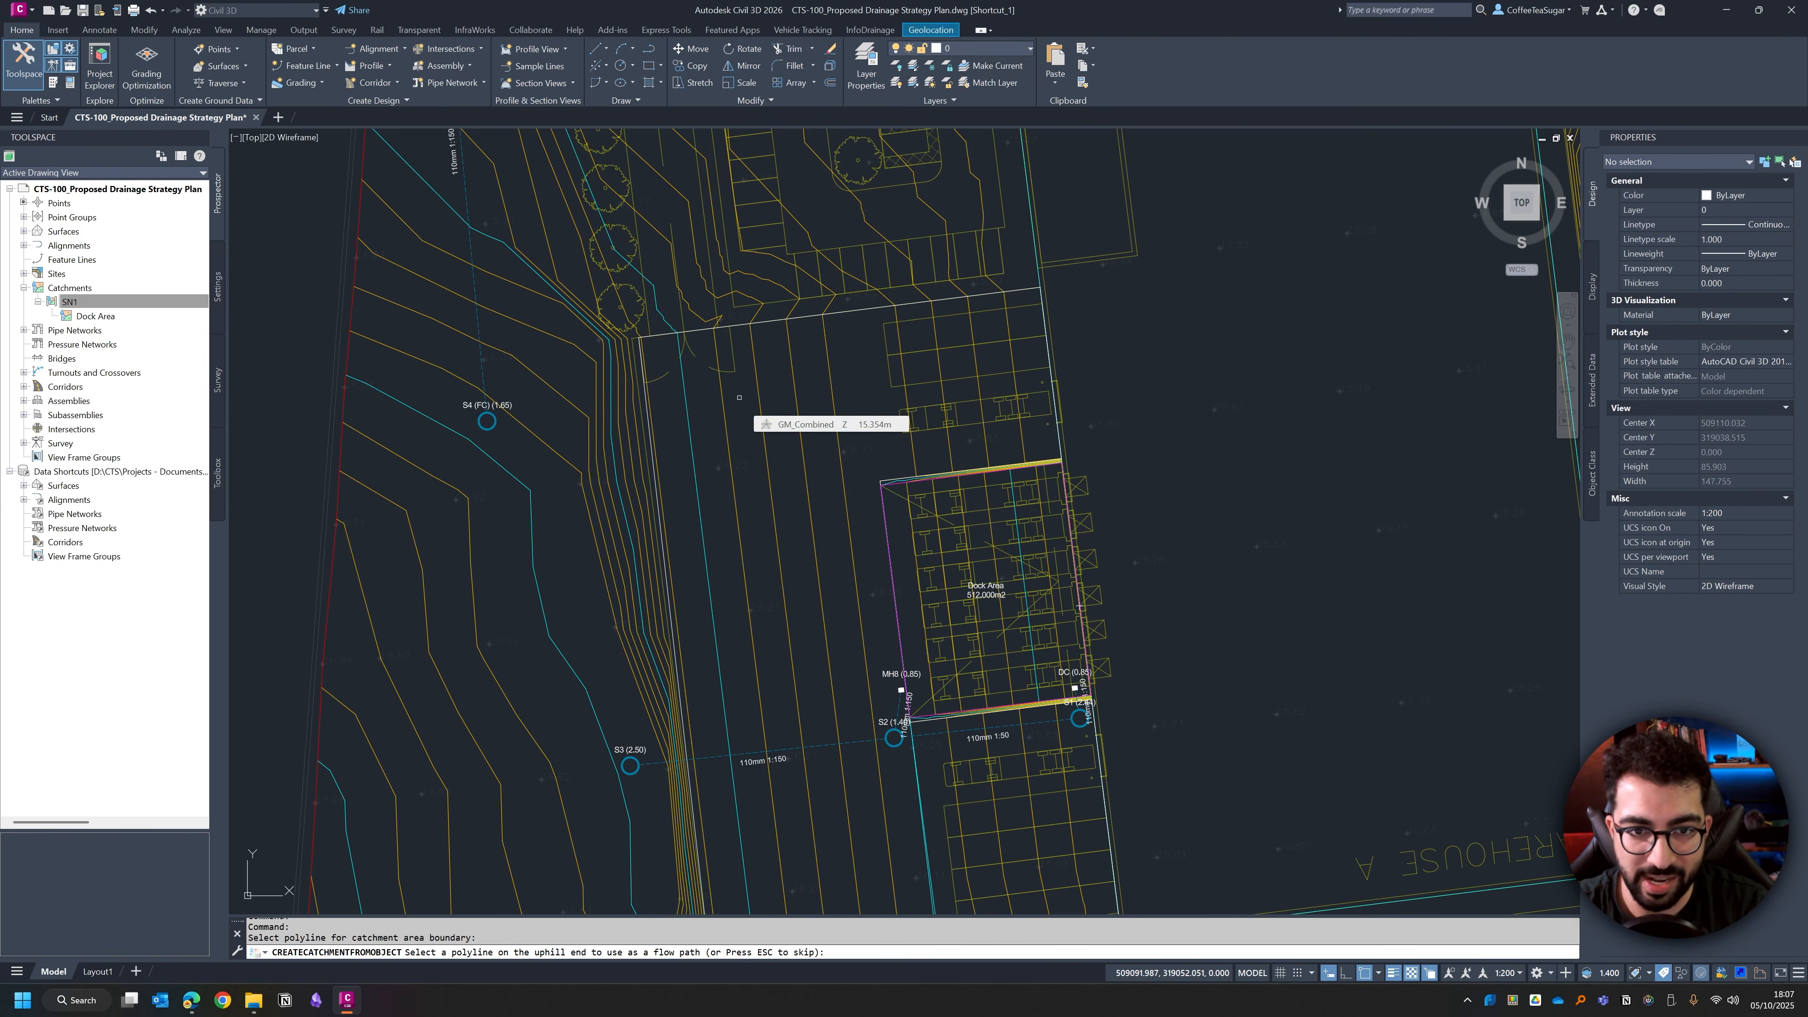
key("Escape")
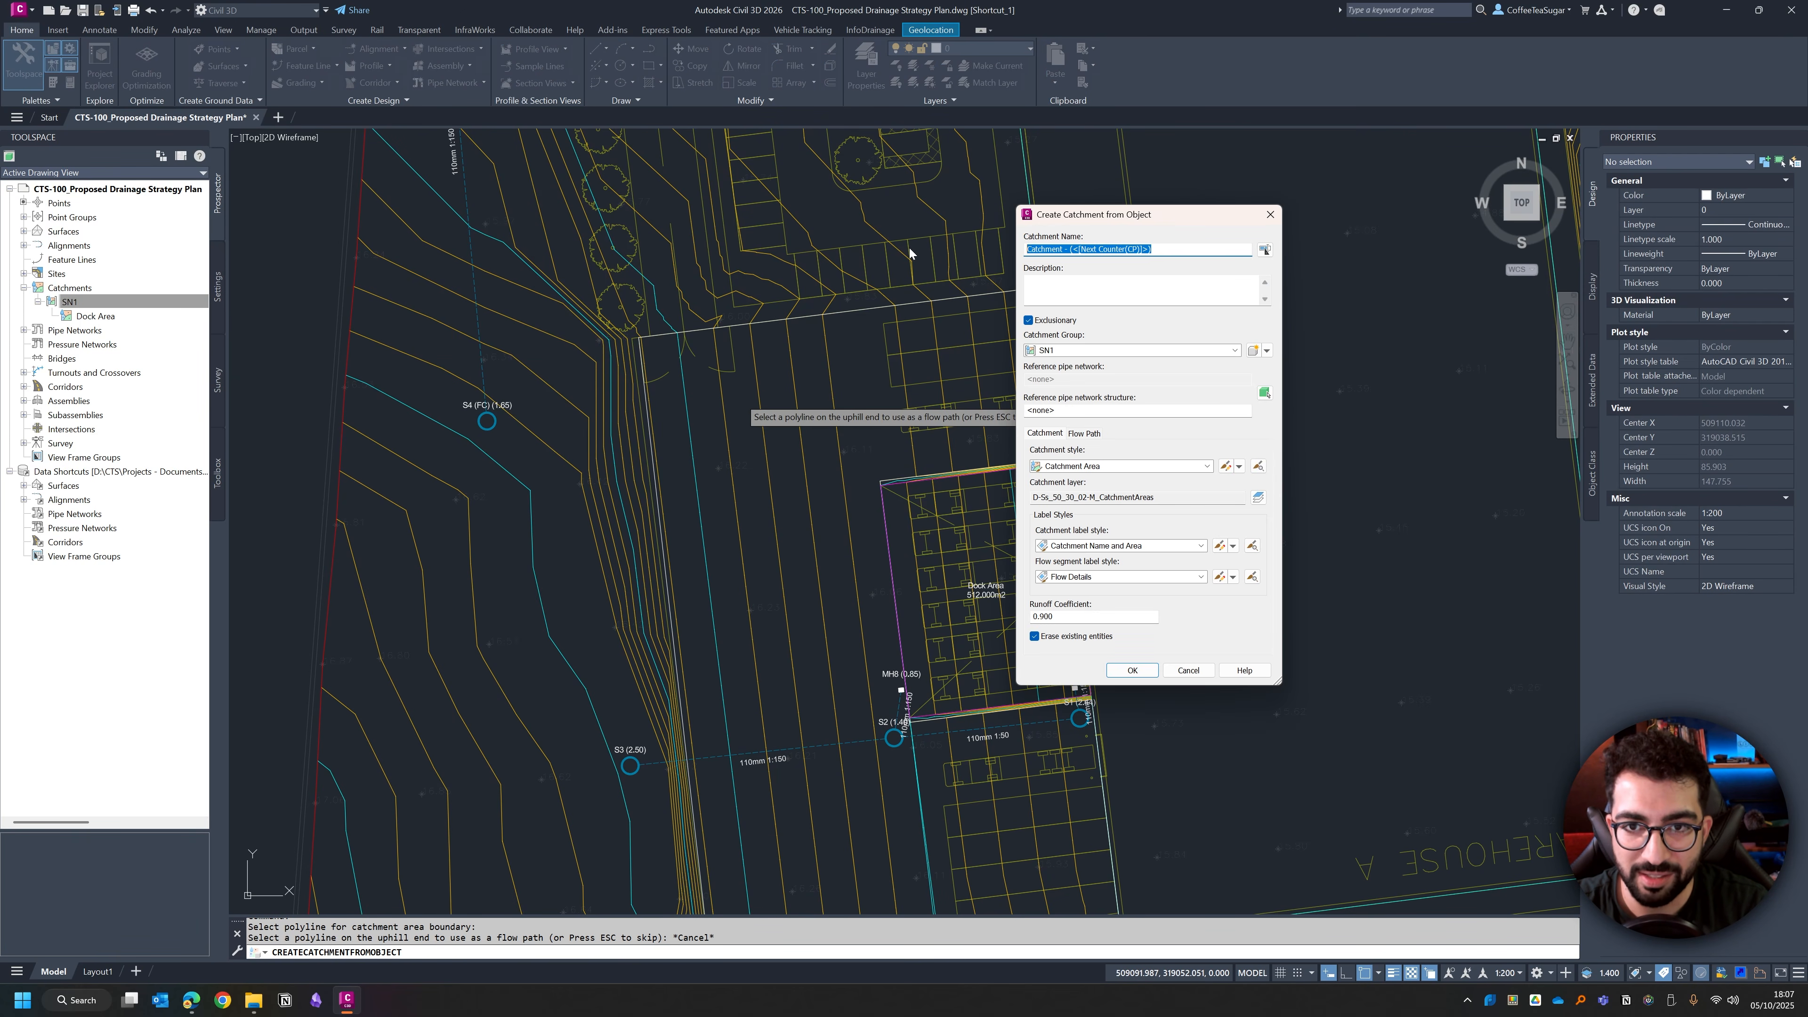
Step: Name the catchment "Service yard", set its runoff coefficient to 1 and create it
type("Serv")
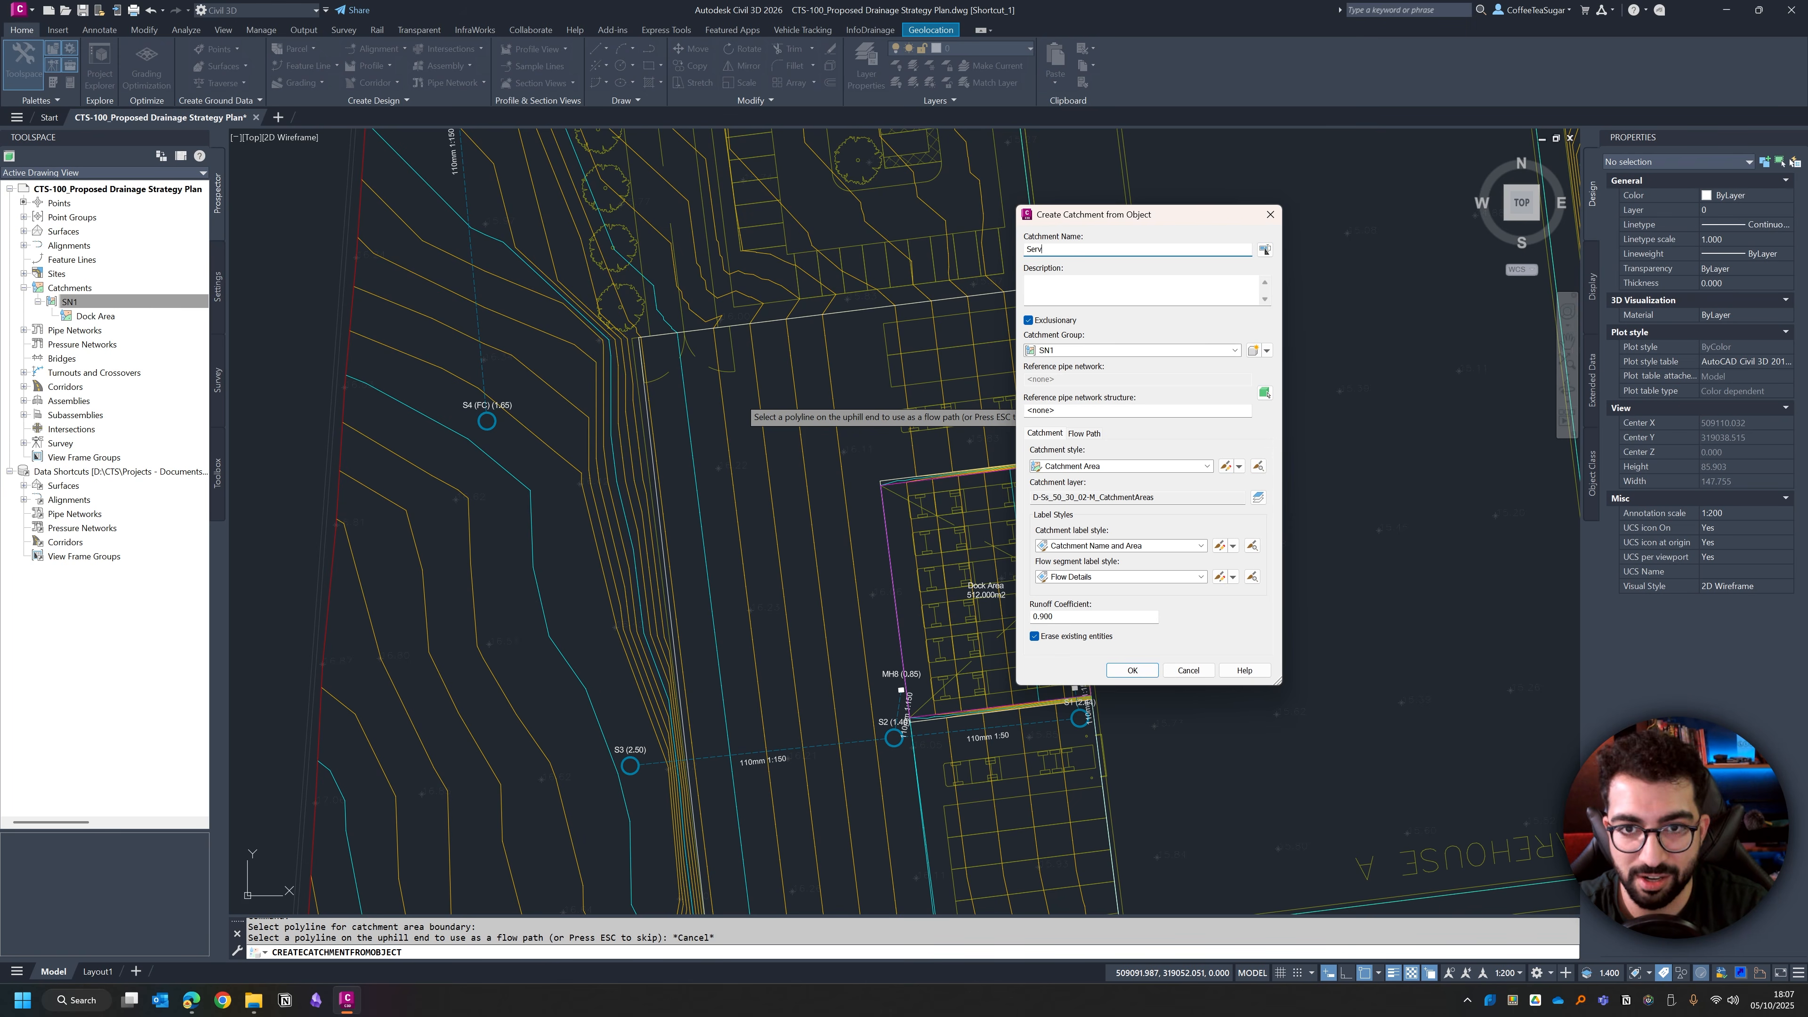
type("ice yard")
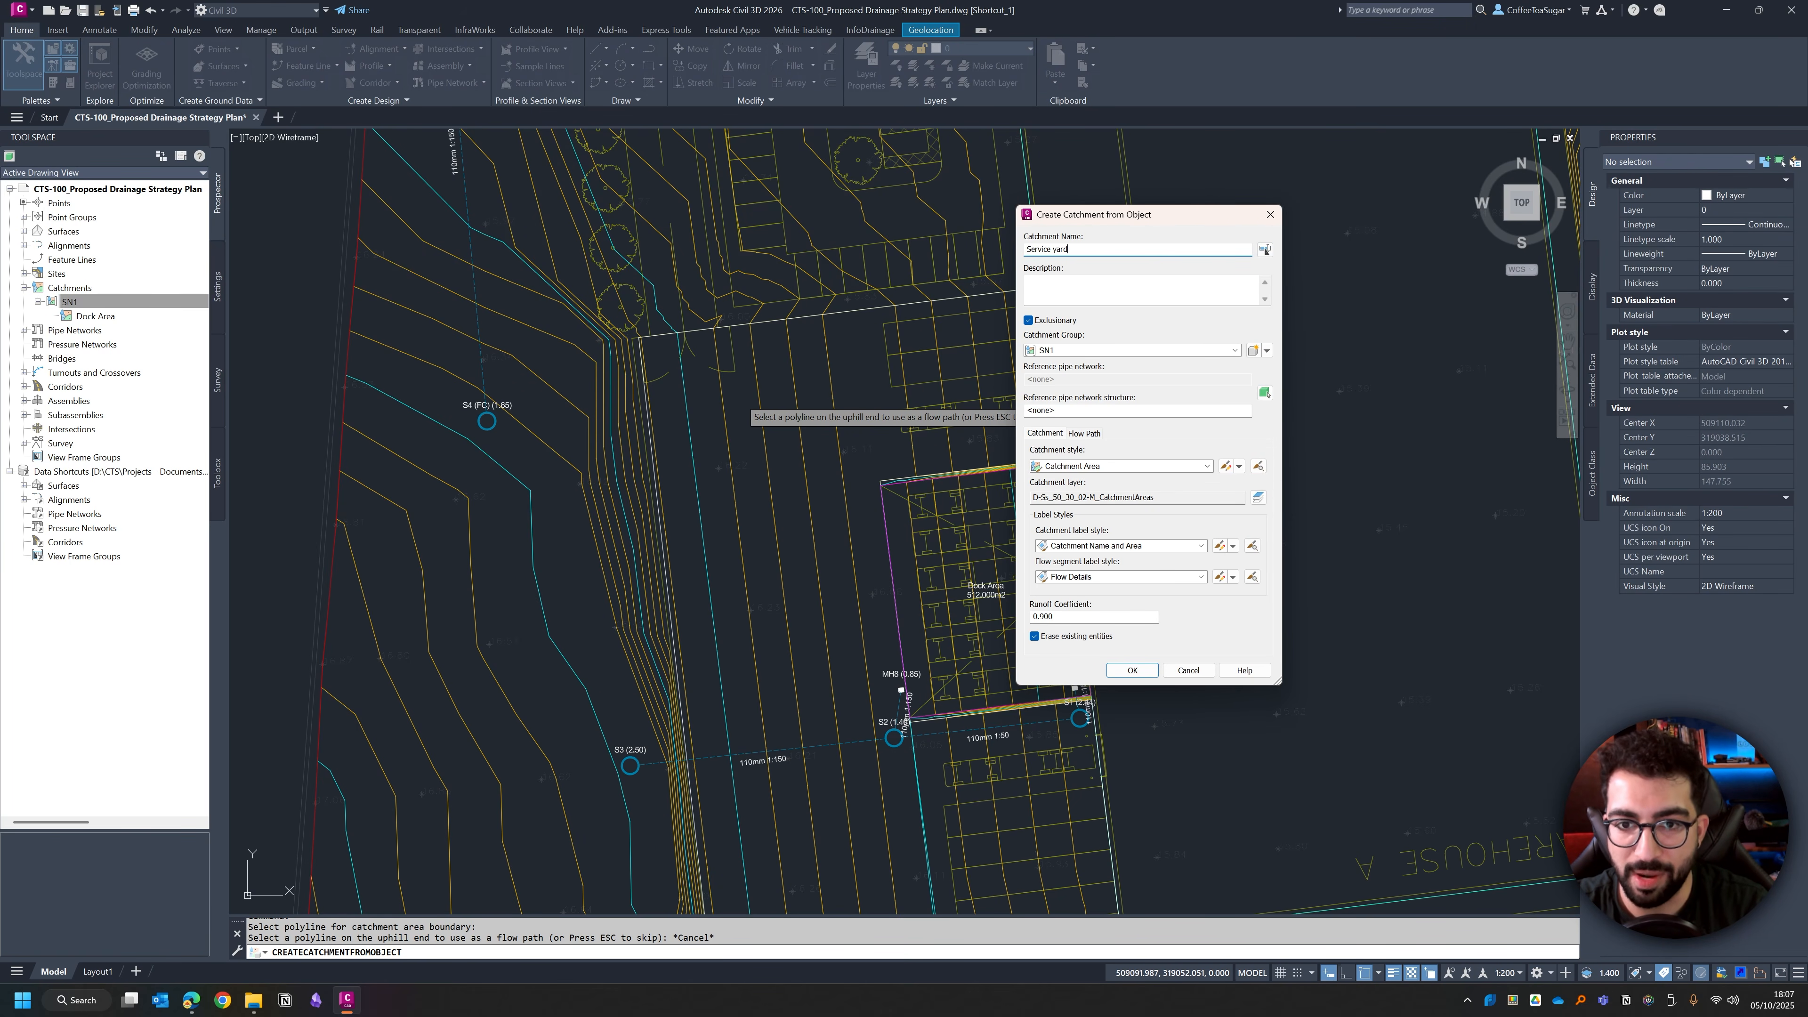
double_click(1084, 615)
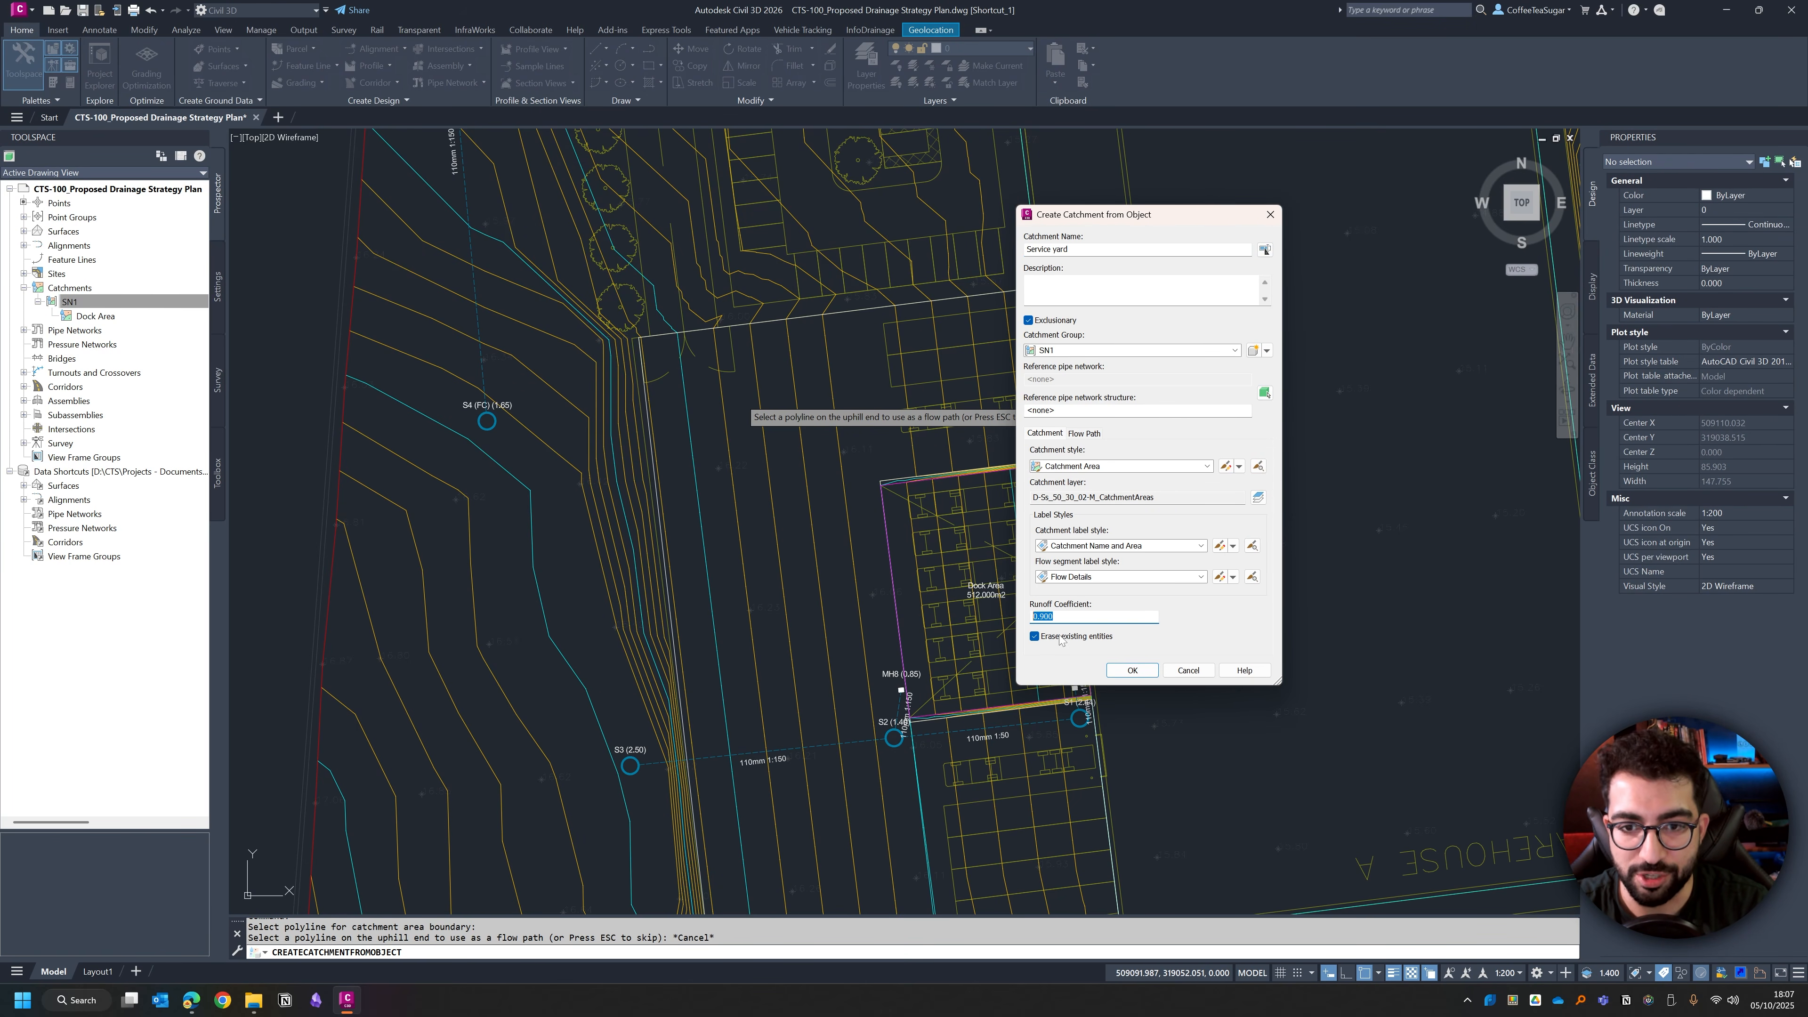
type("1")
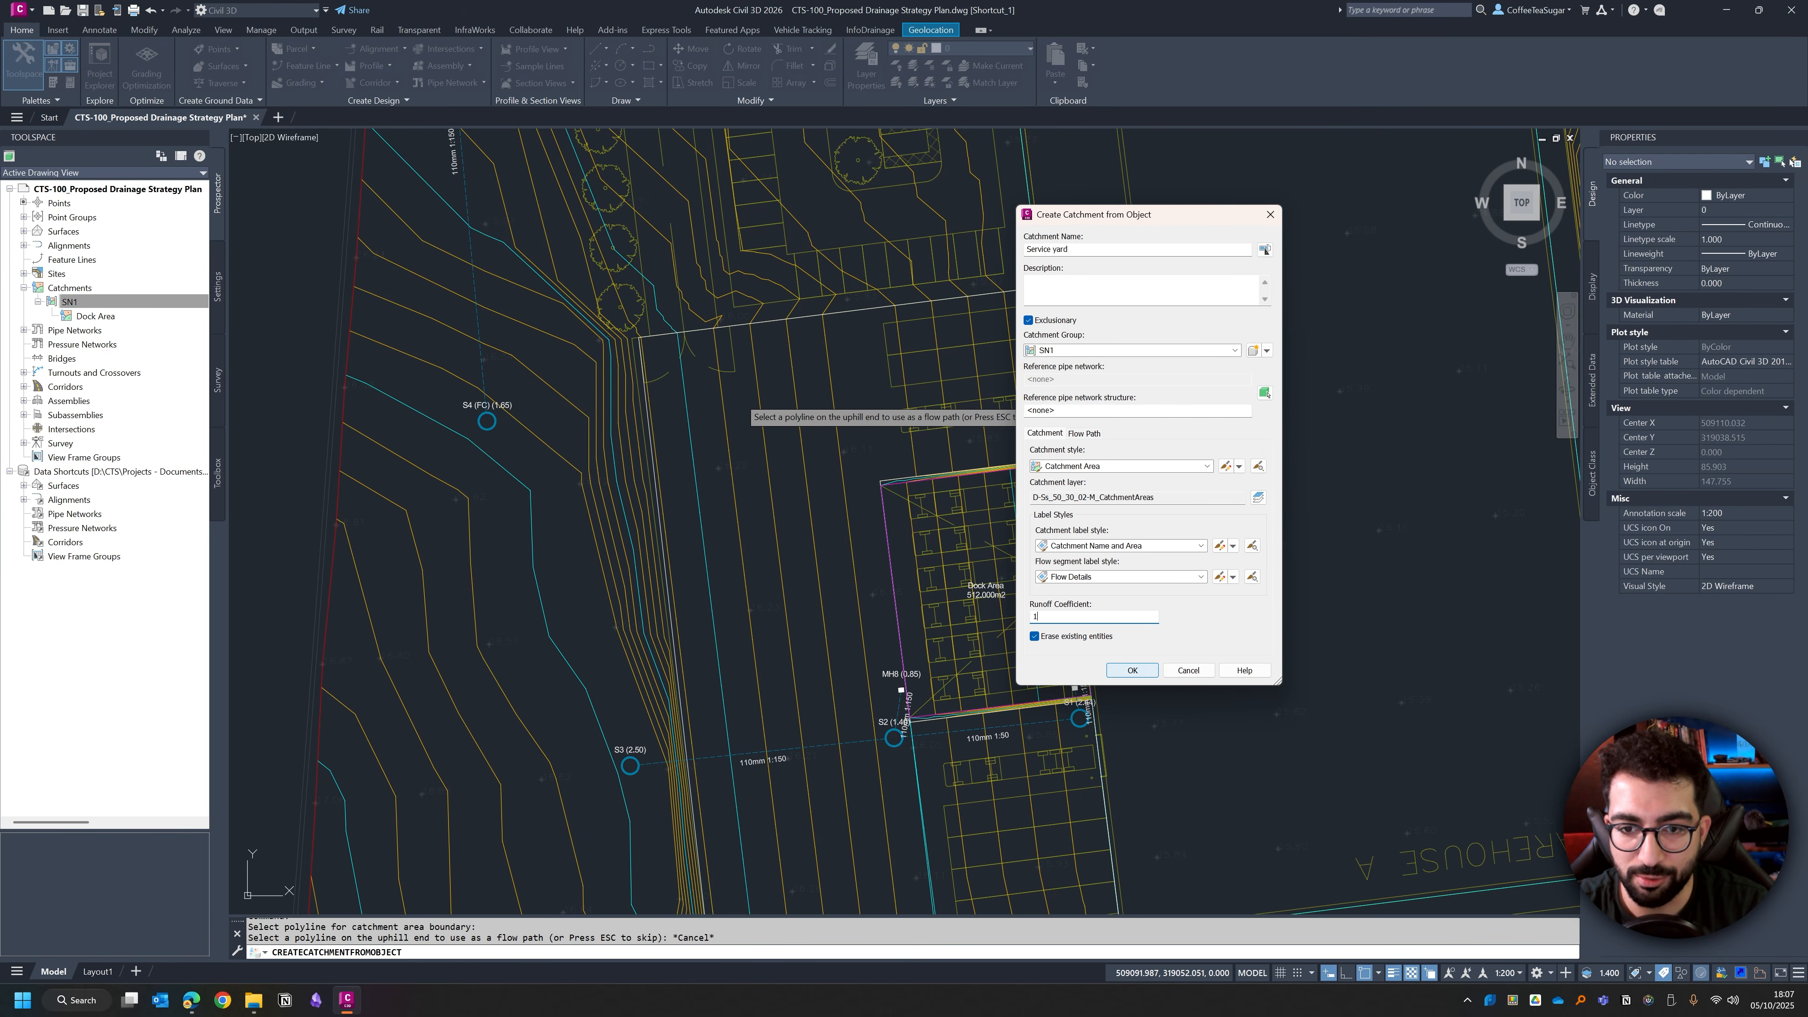
left_click(1130, 671)
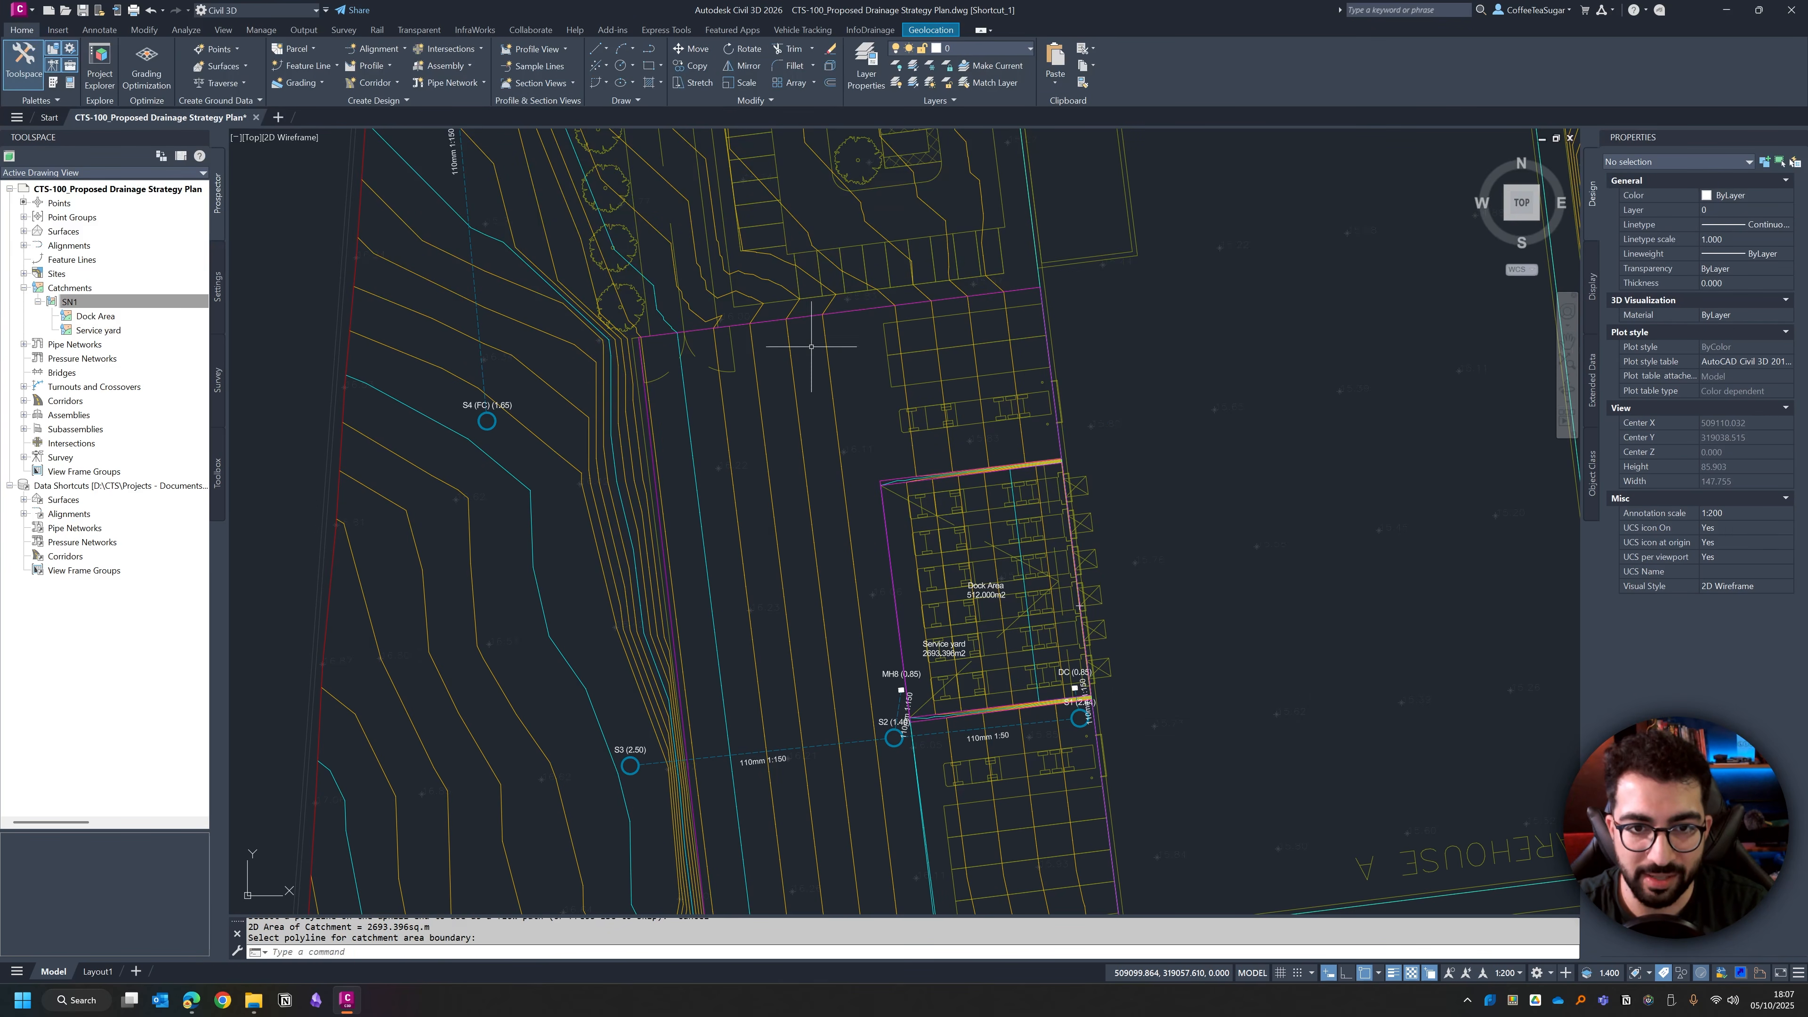
Step: Open the Service yard catchment's properties and set its reference pipe network structure to MH8
left_click(810, 316)
left_click(864, 361)
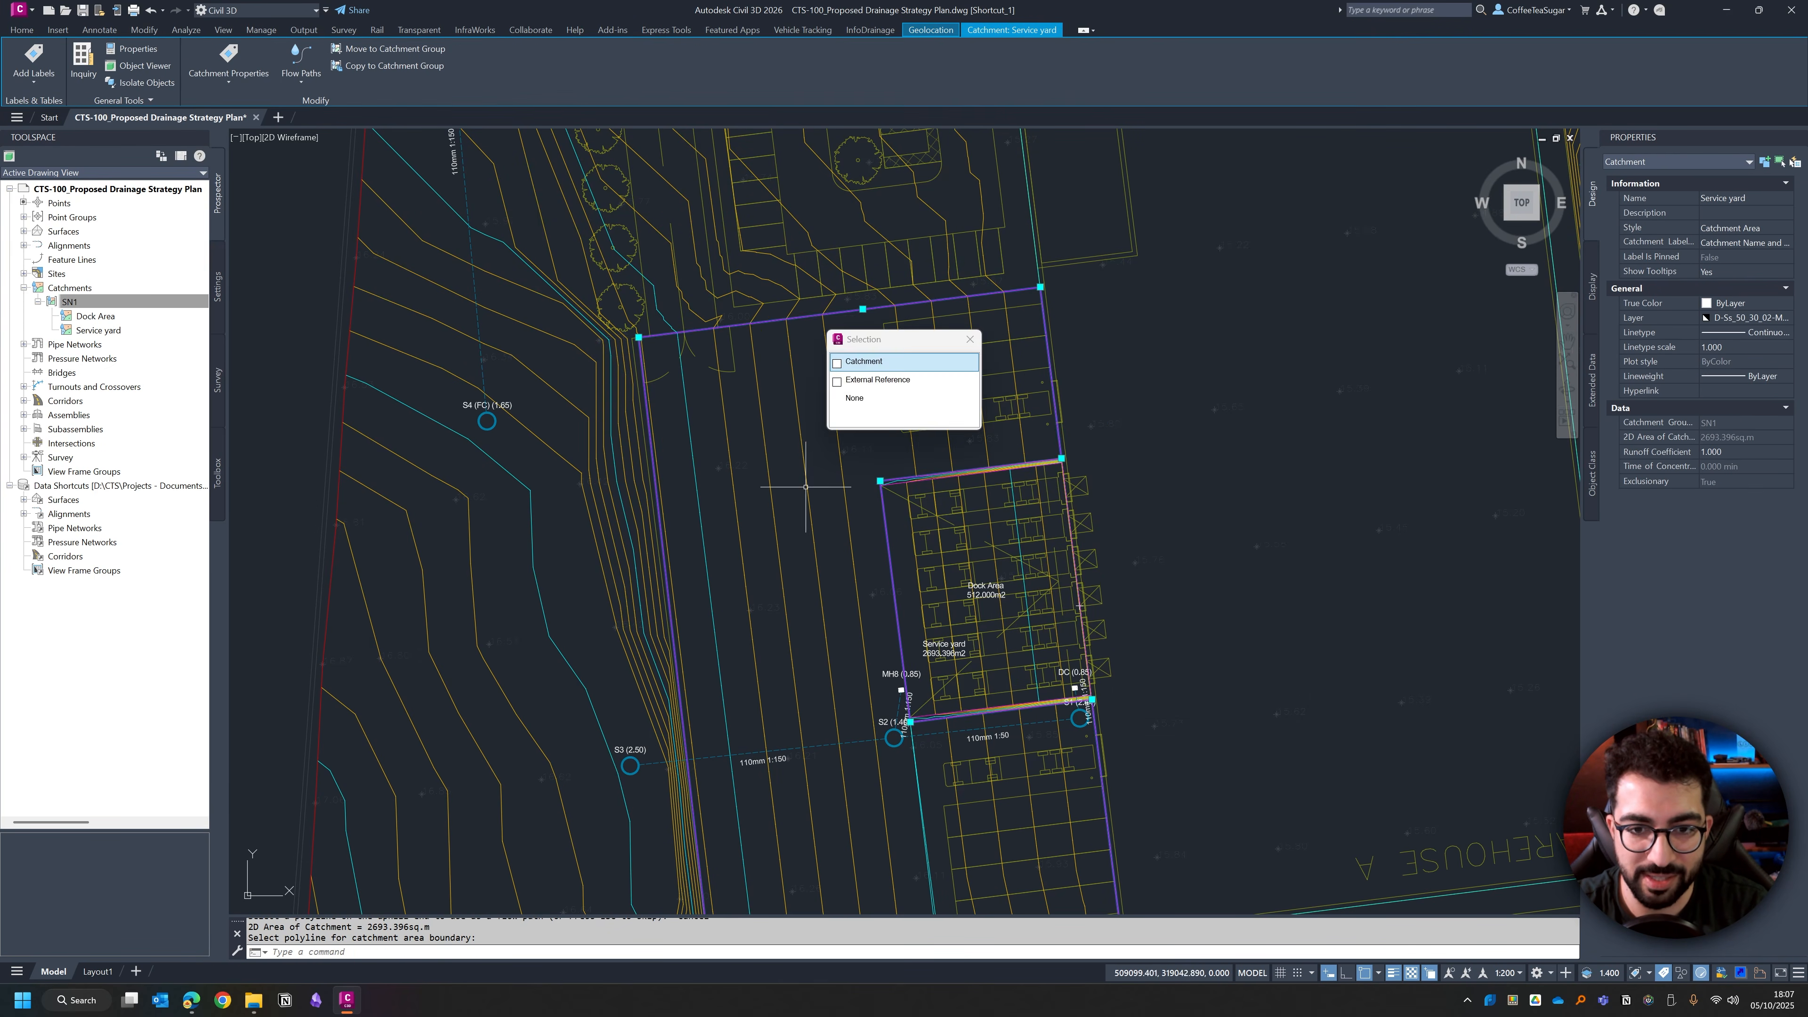
scroll(908, 499, "up", 4)
scroll(909, 496, "down", 4)
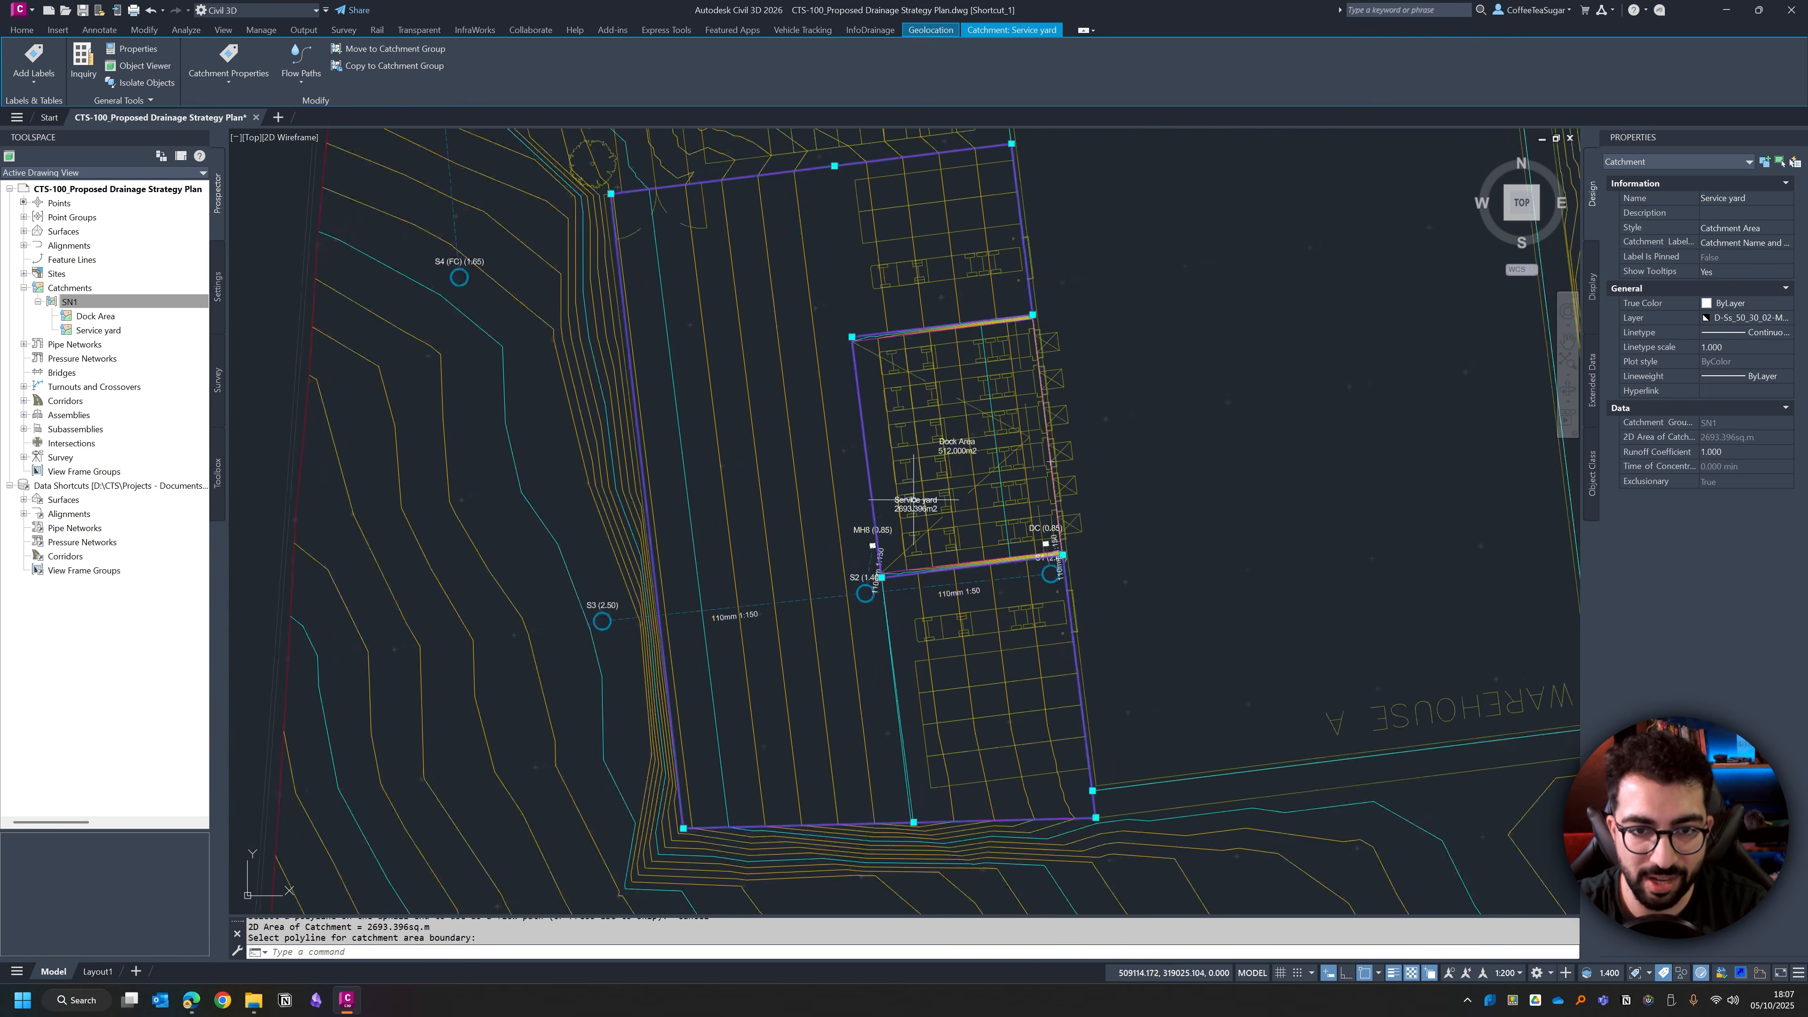
right_click(765, 221)
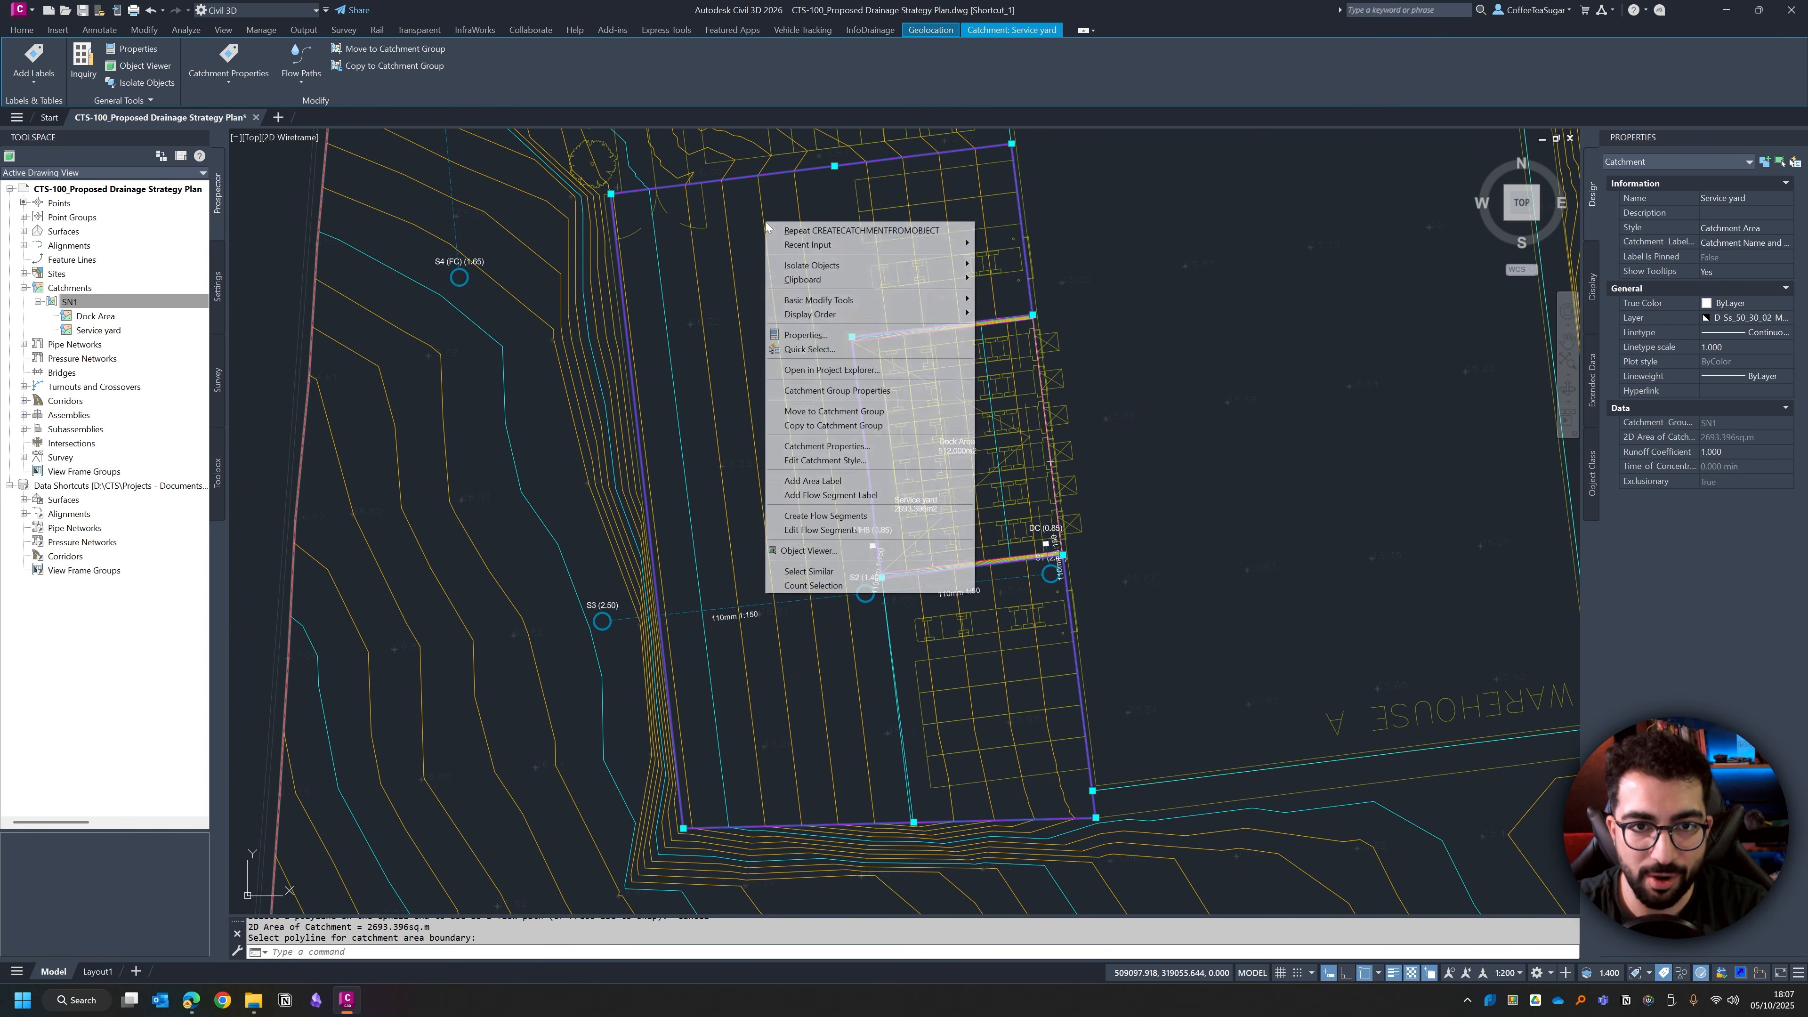
left_click(840, 446)
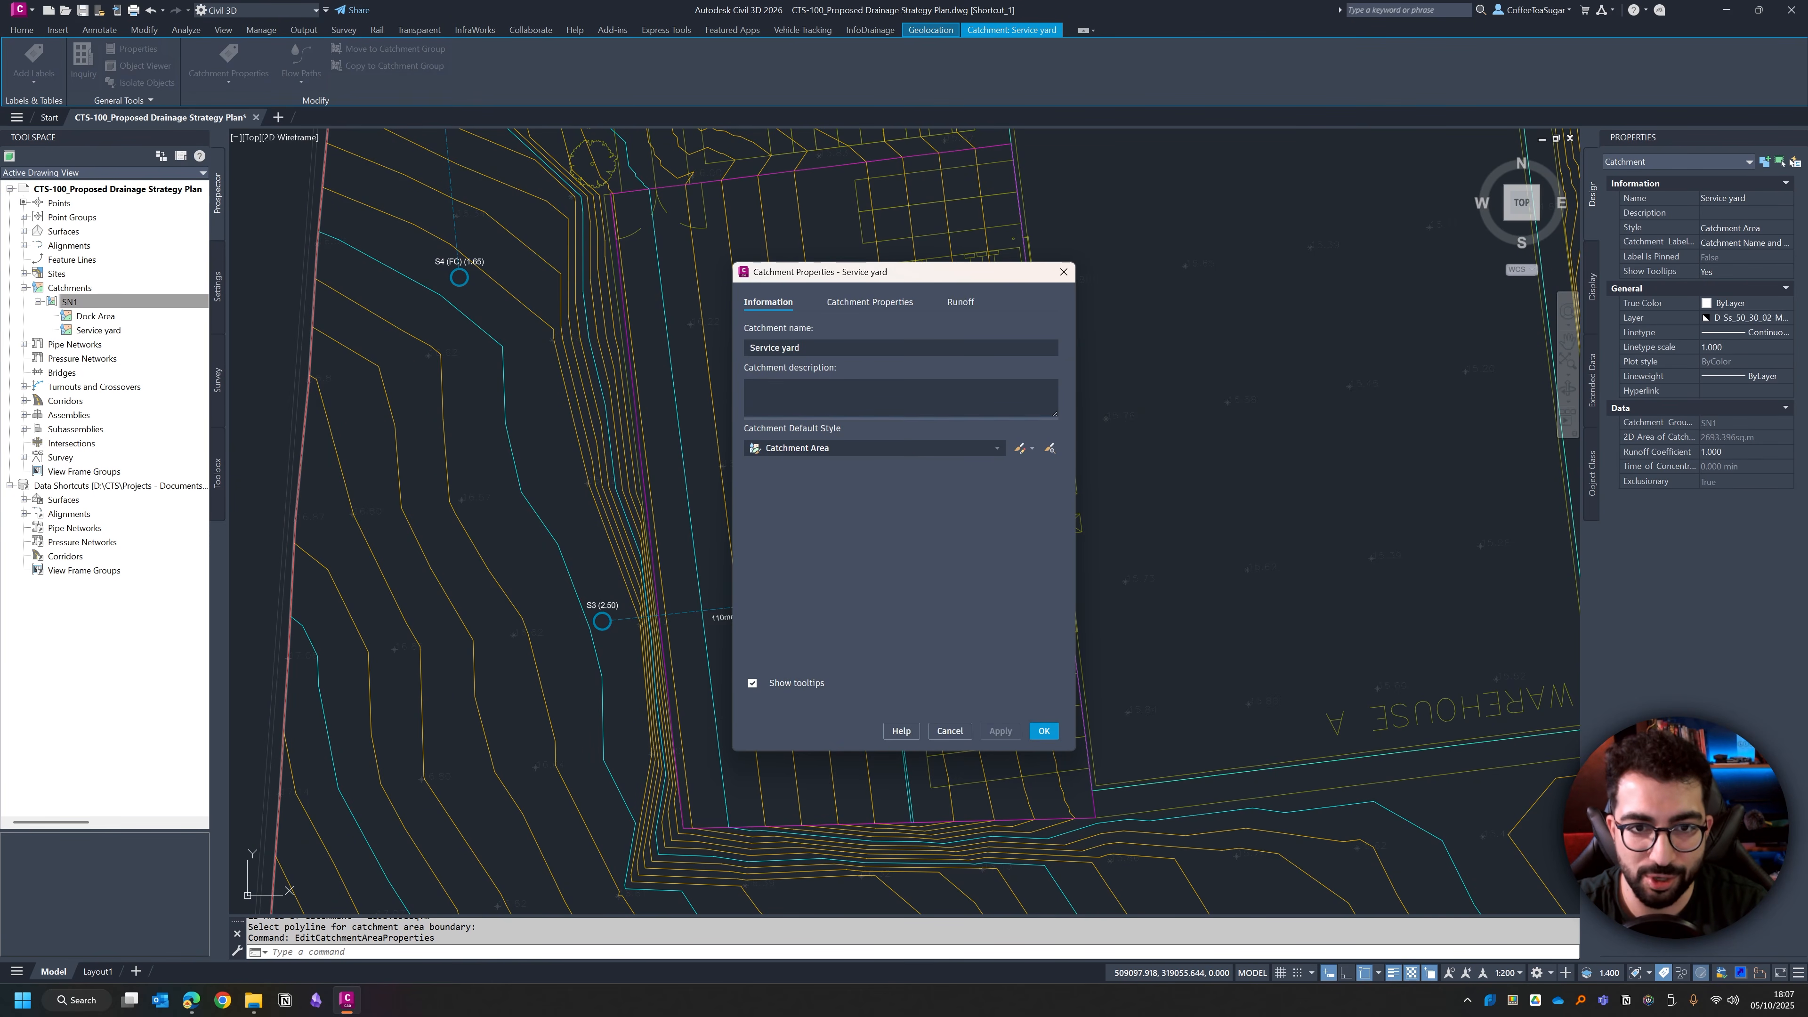
left_click(869, 302)
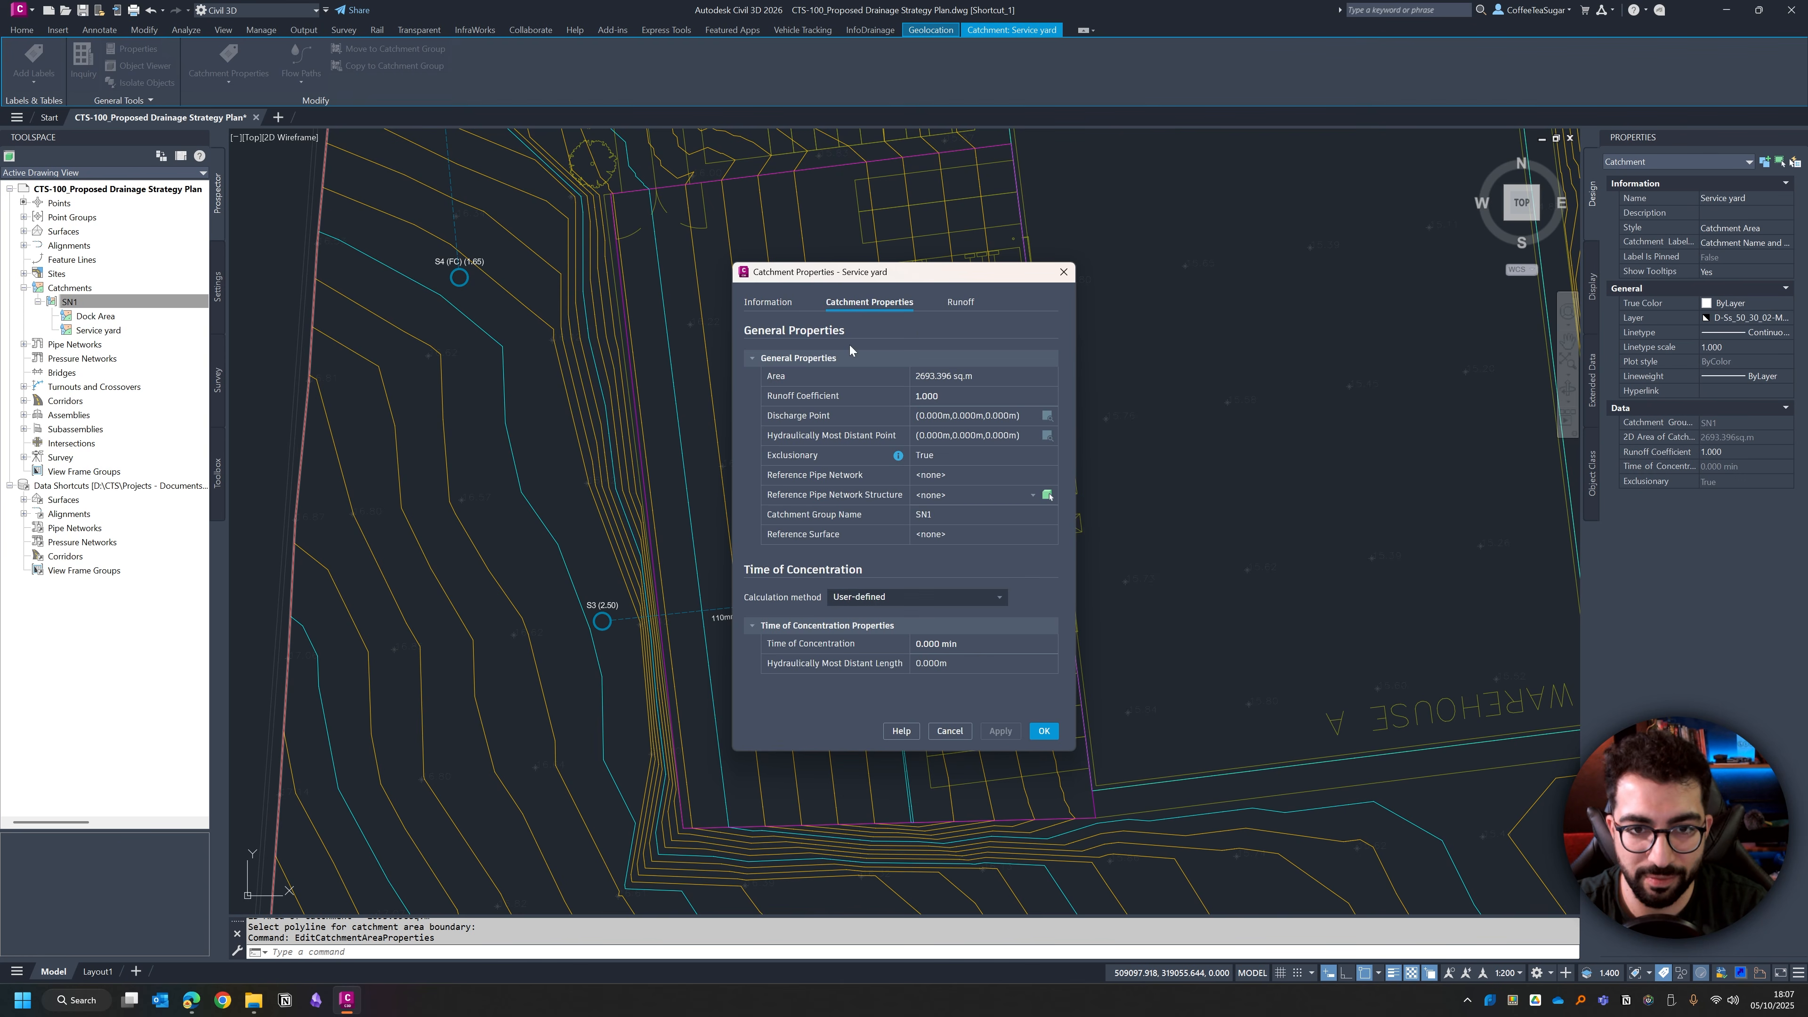
left_click(1031, 498)
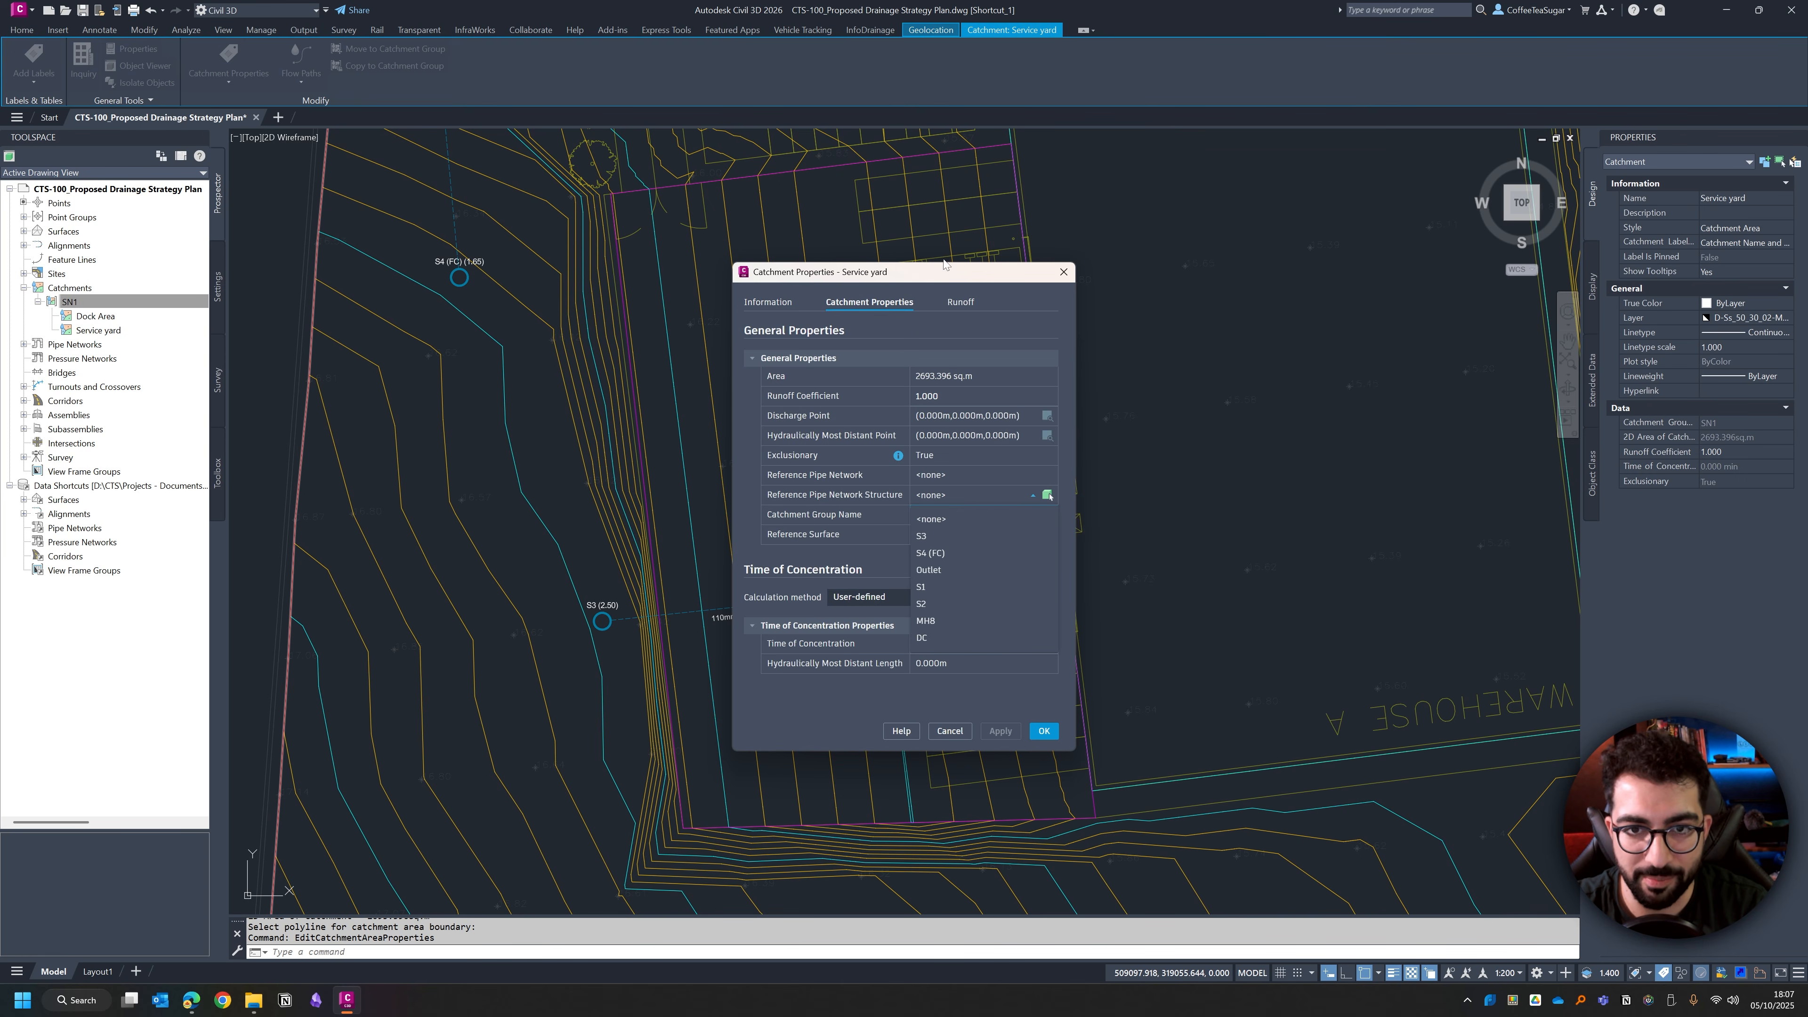
left_click_drag(933, 280, 1249, 242)
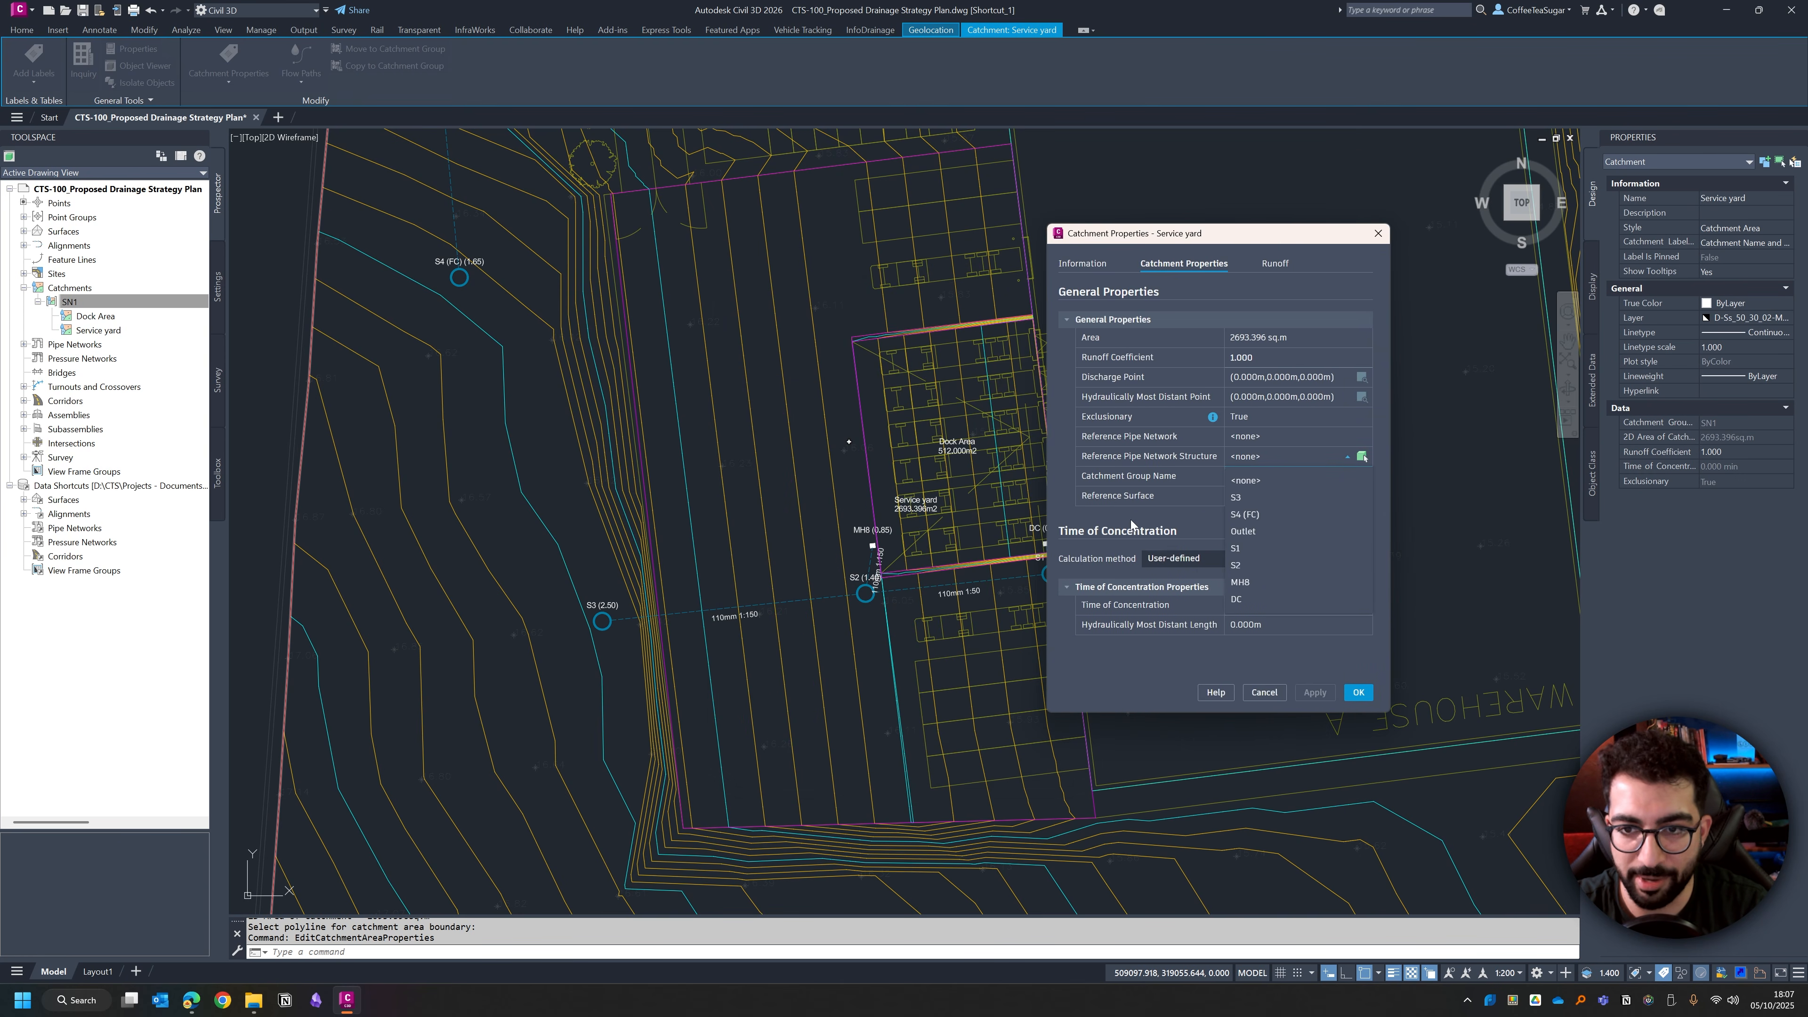
left_click(1240, 582)
left_click(1202, 604)
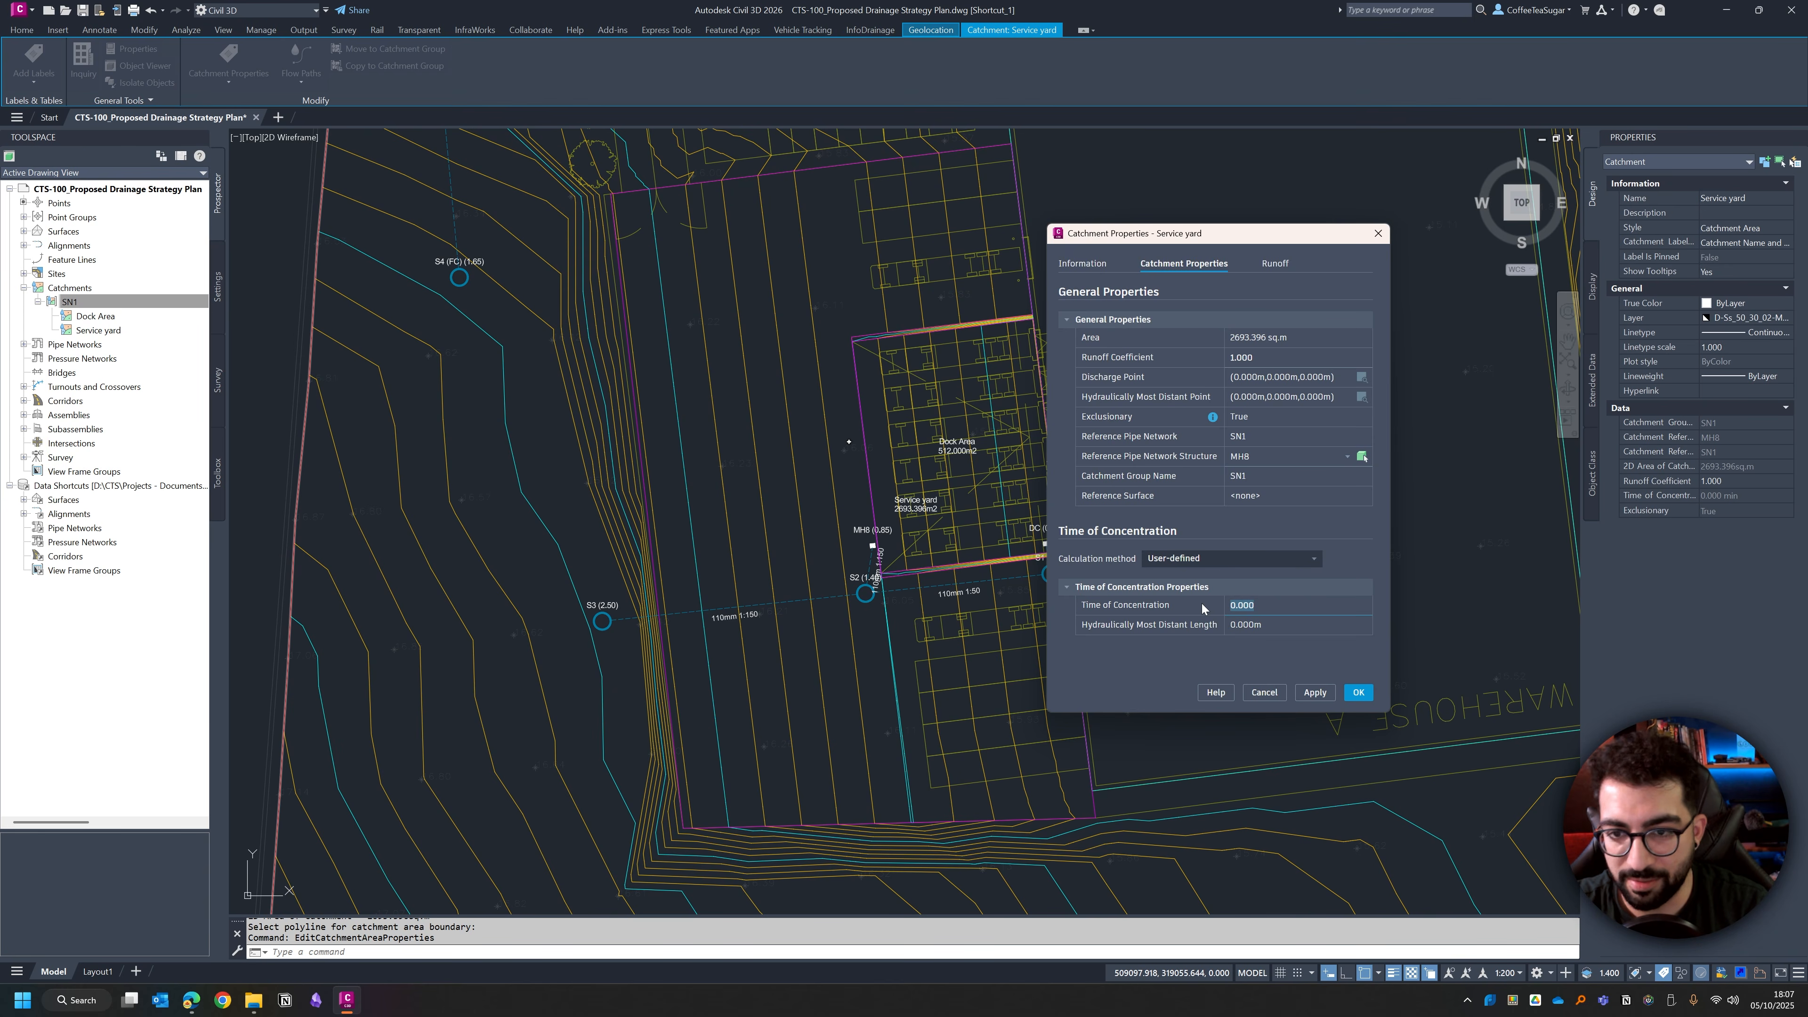
key("Escape")
scroll(784, 530, "down", 2)
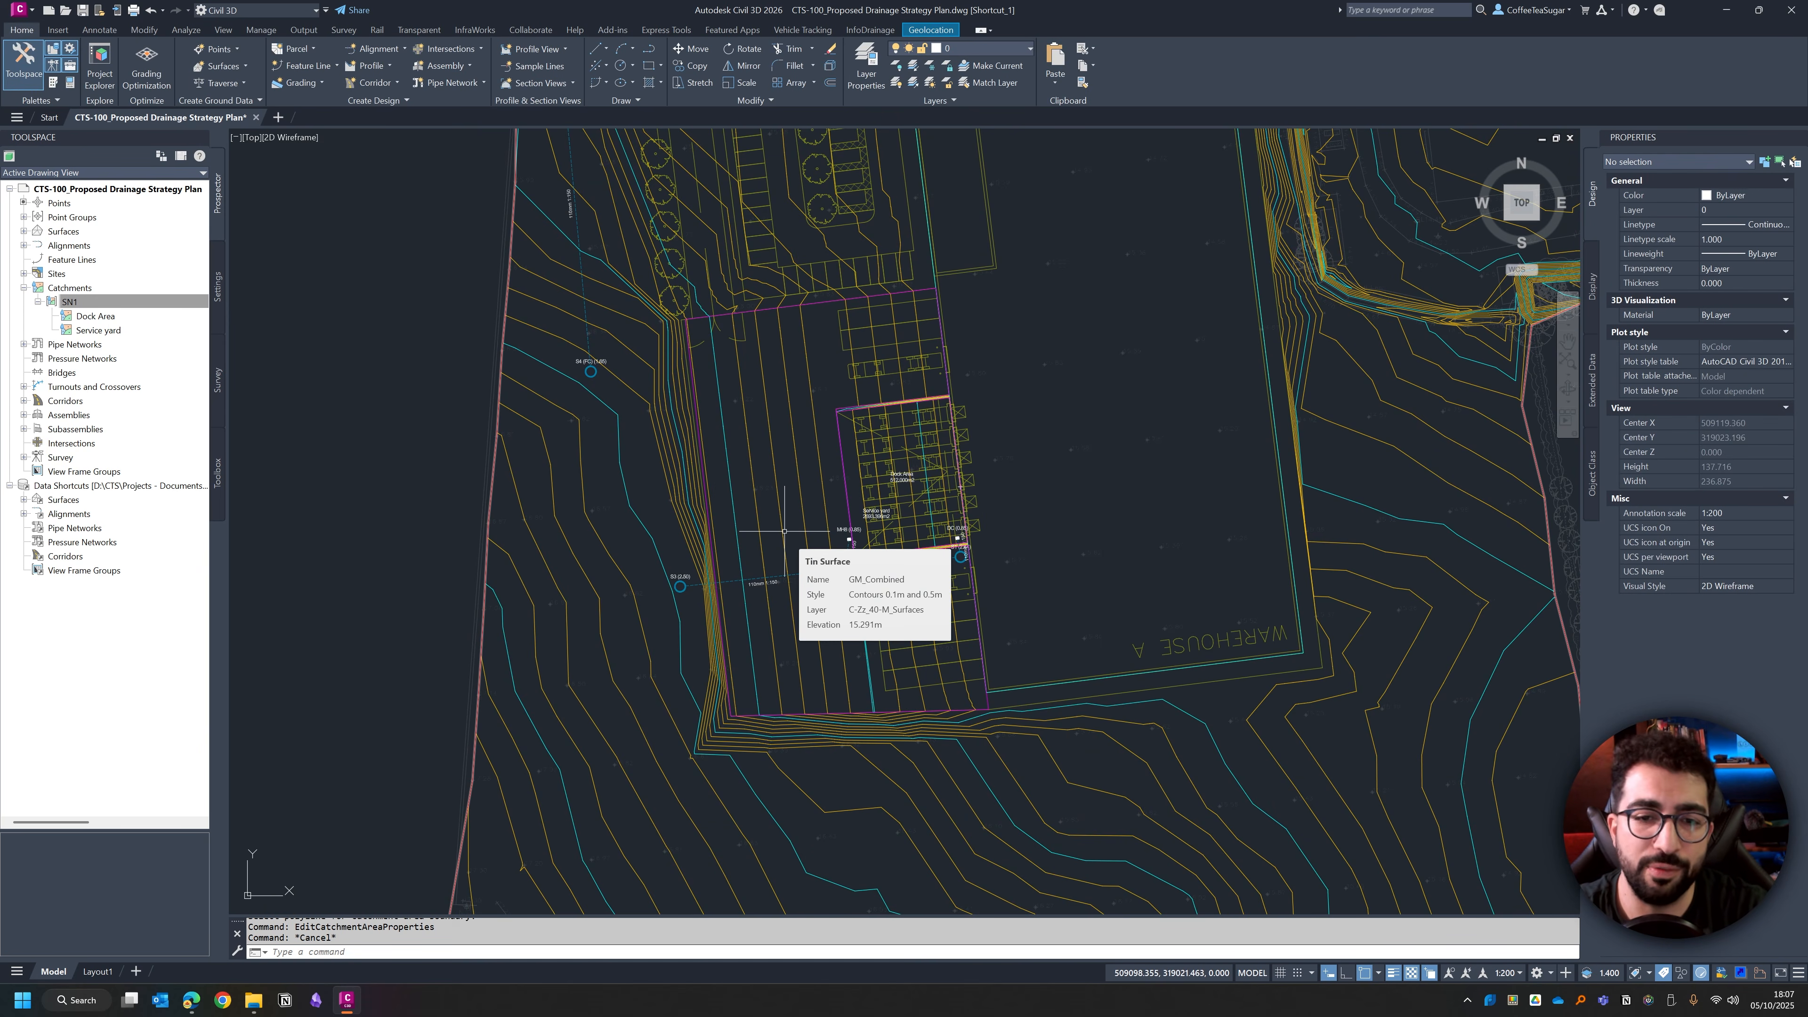
scroll(587, 354, "up", 3)
scroll(652, 353, "down", 3)
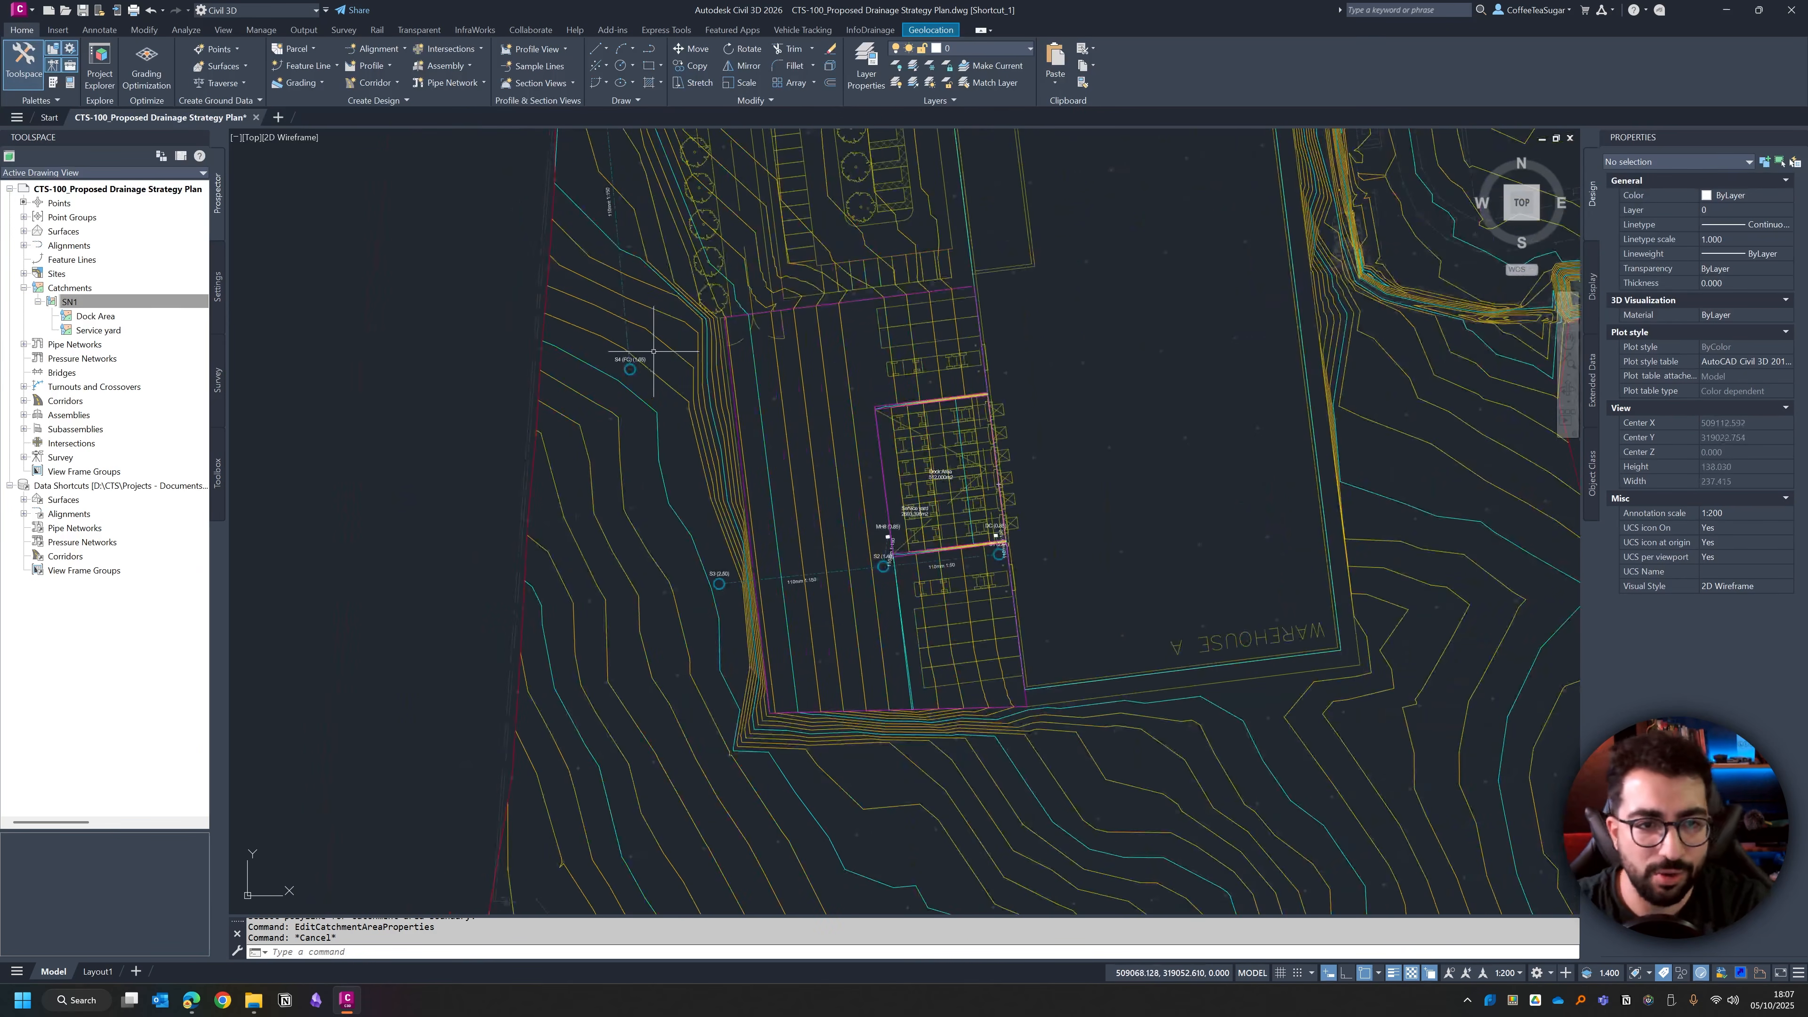
mouse_move(827, 327)
middle_mouse_down()
mouse_move(790, 439)
mouse_move(789, 576)
middle_mouse_up()
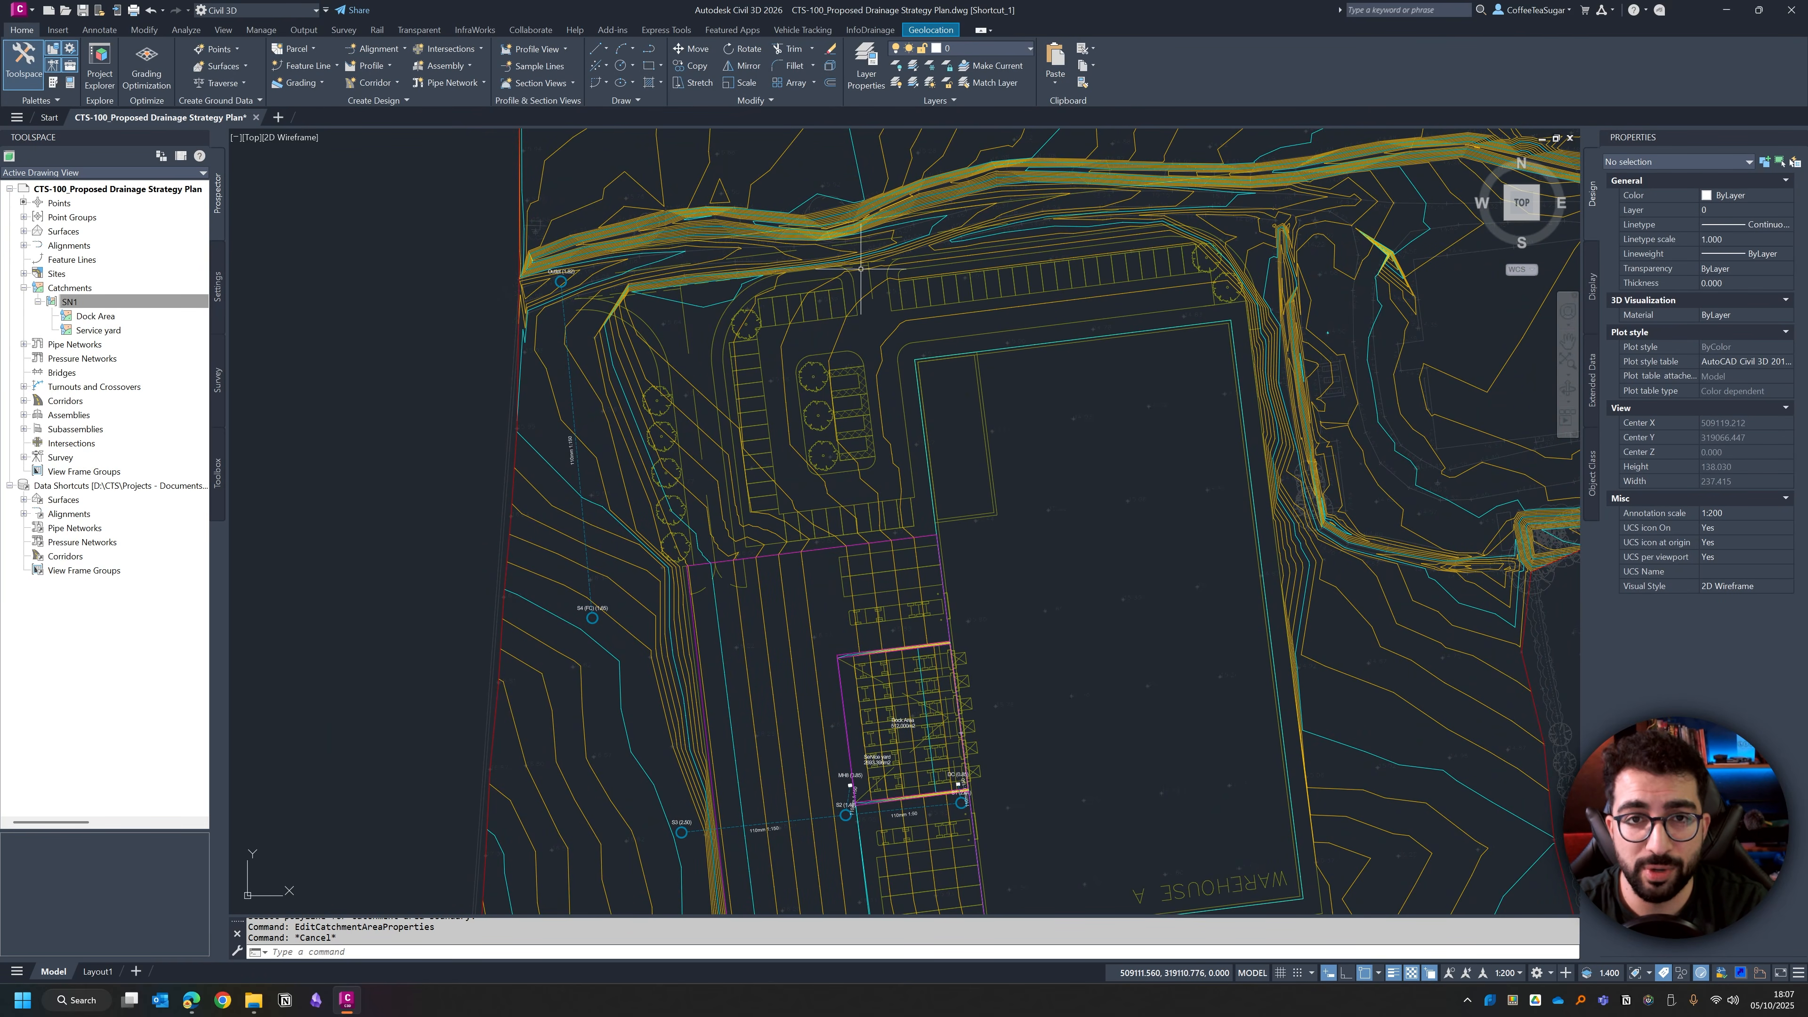
Step: Start an export to InfoDrainage and save the target file as SN1 in the project's InfoDrainage folder
left_click(871, 32)
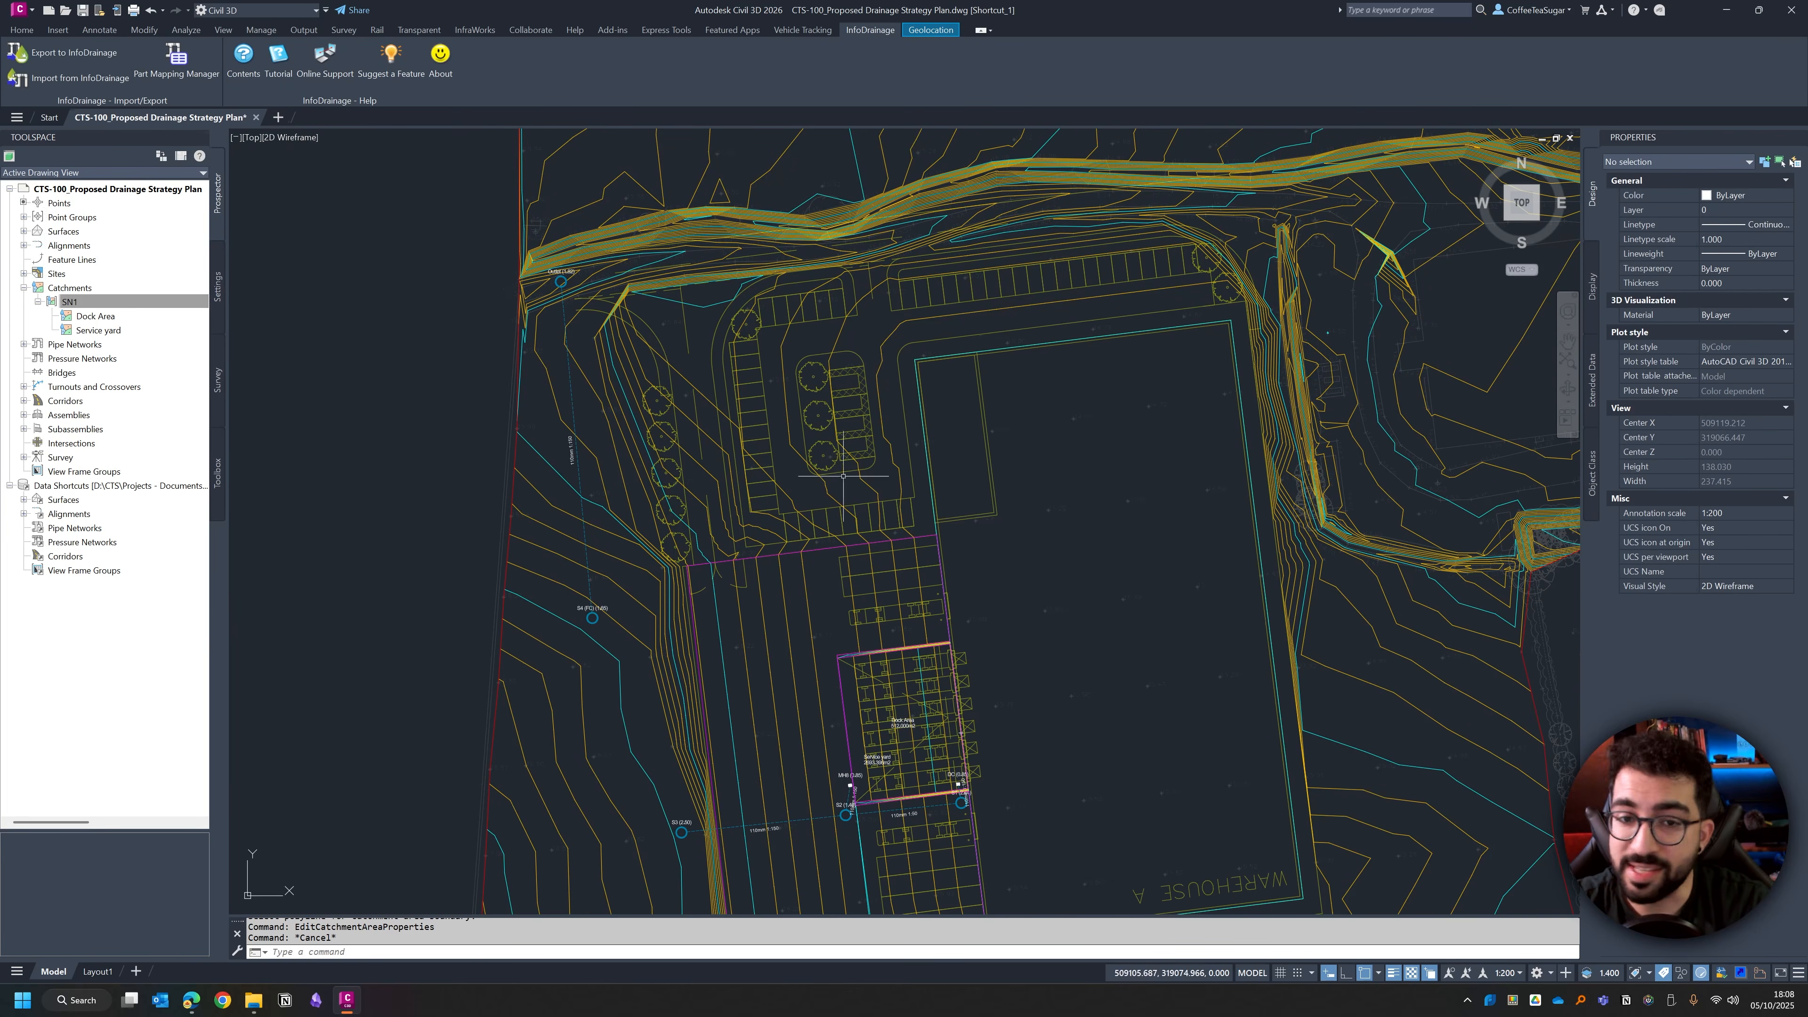
middle_click_drag(965, 499, 933, 372)
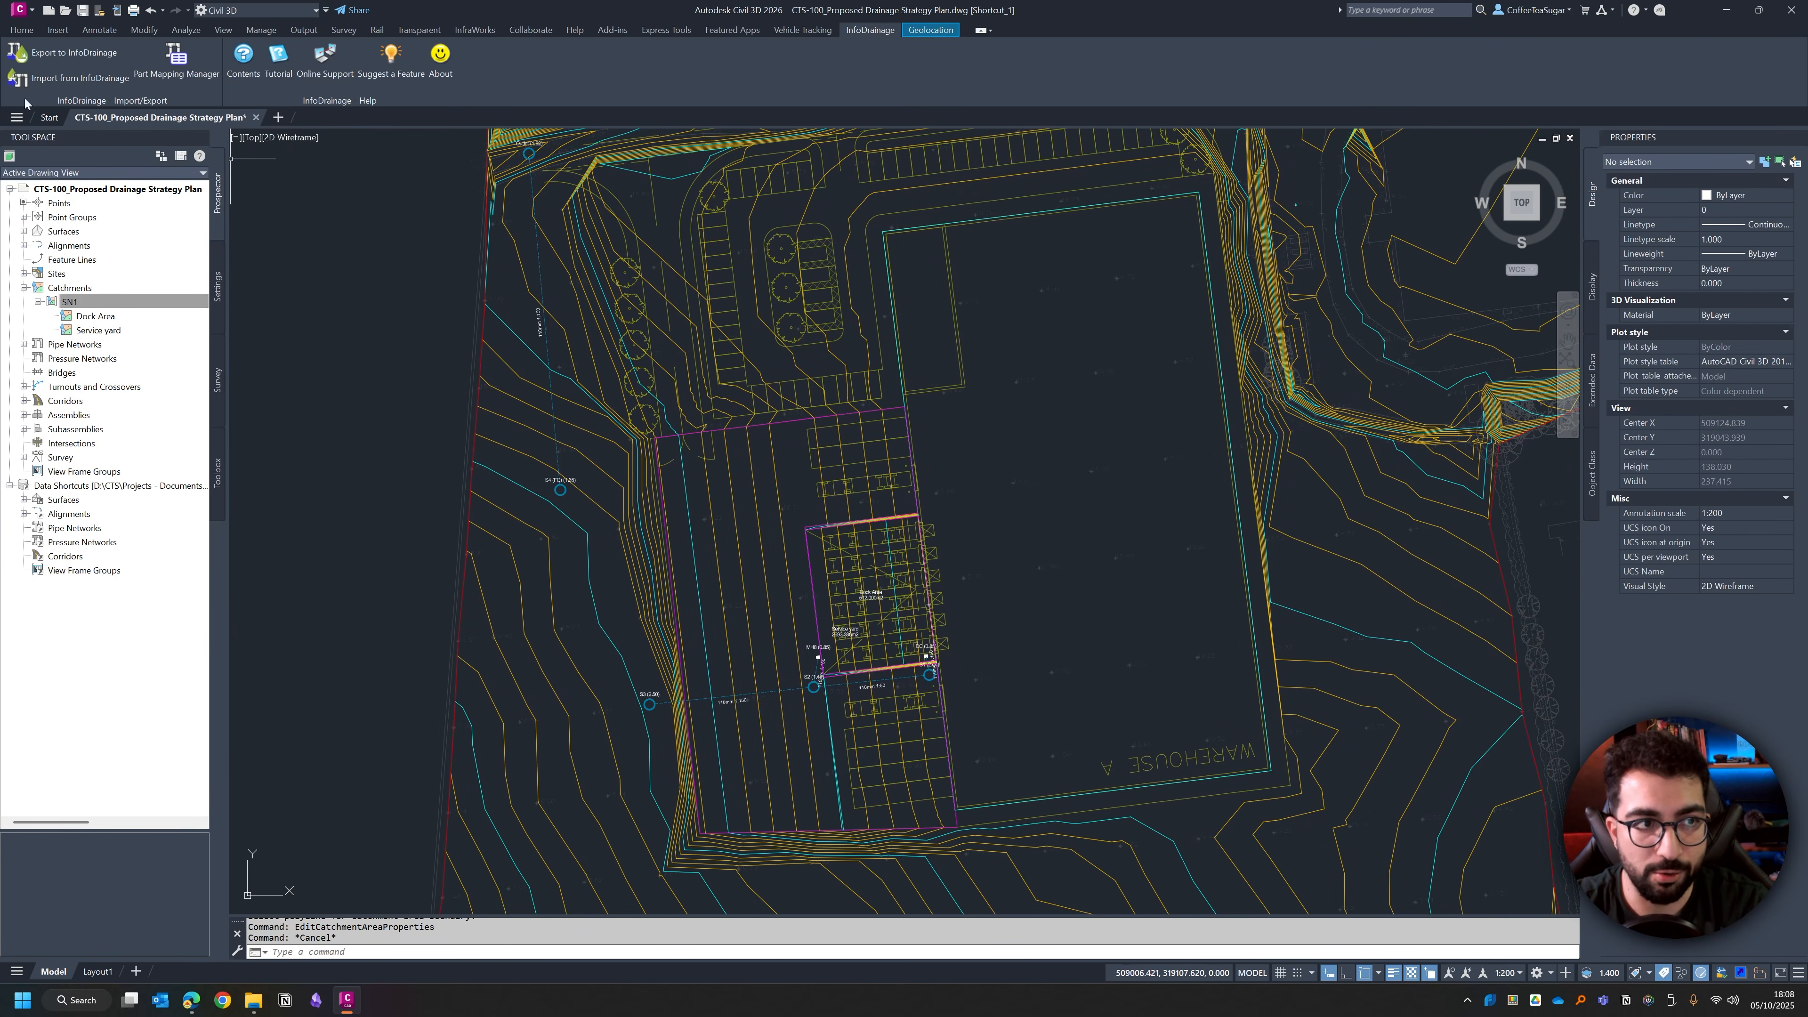
left_click(68, 54)
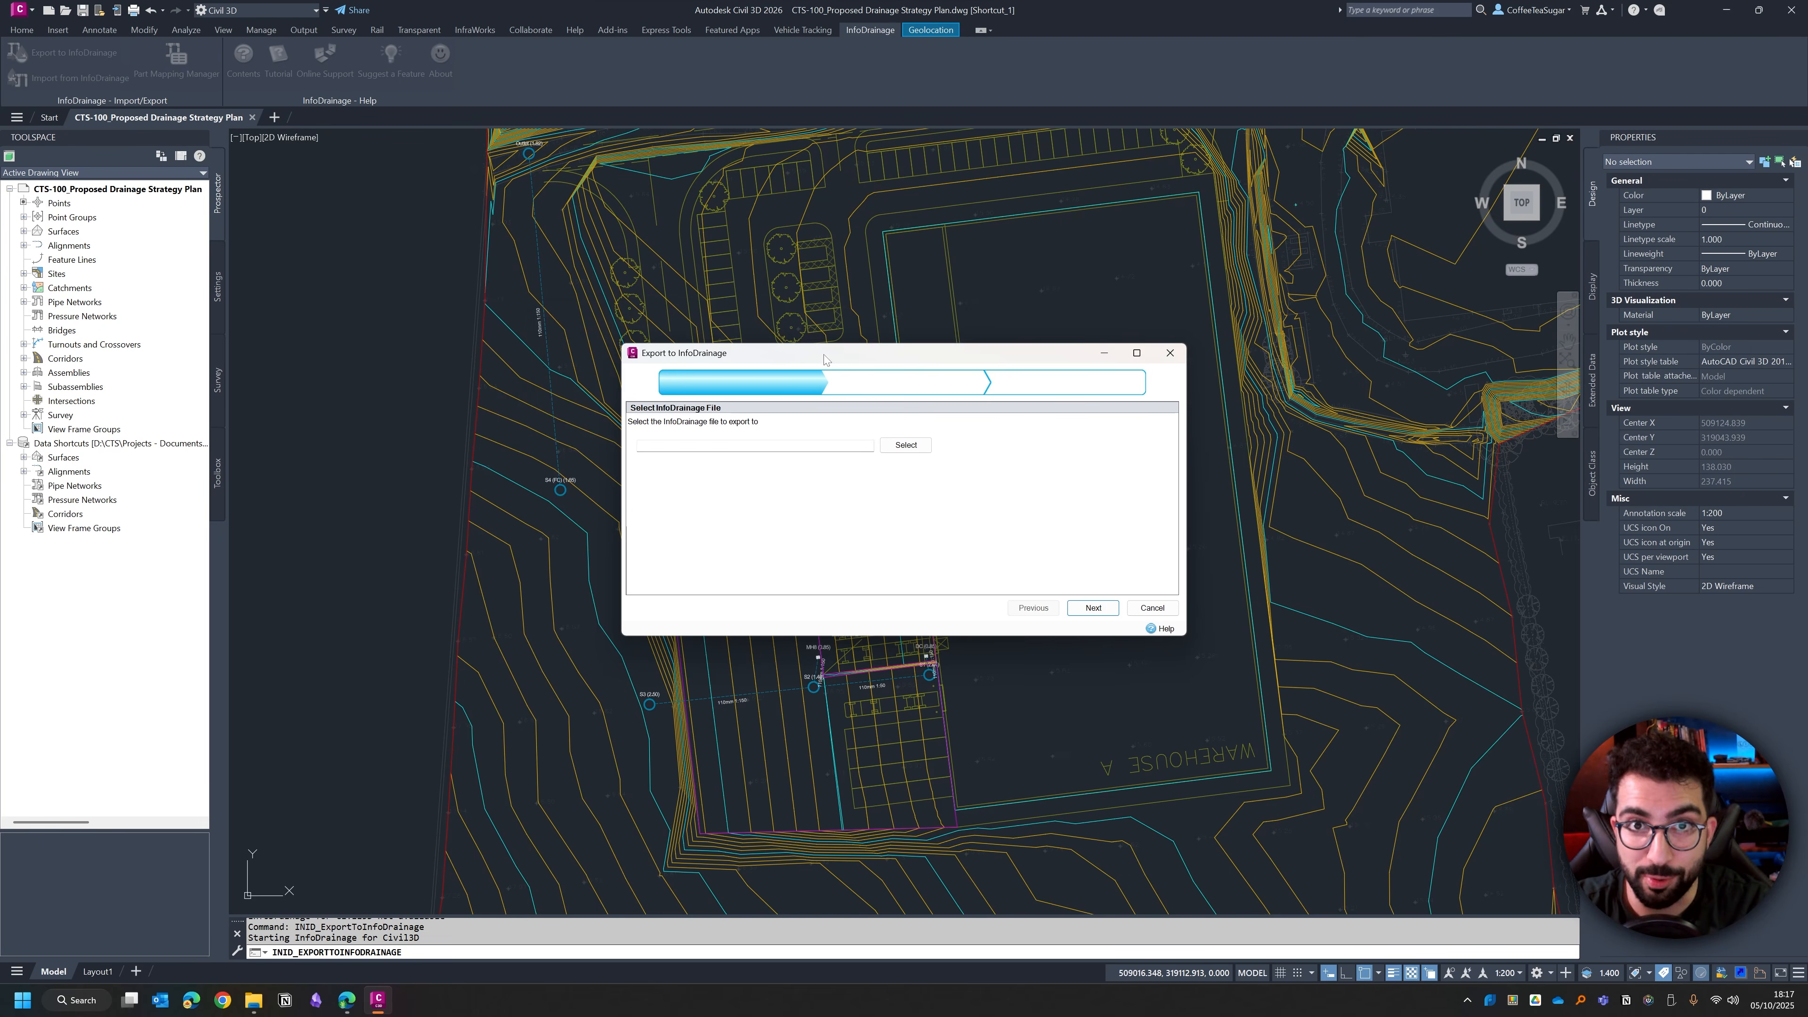
left_click_drag(824, 358, 739, 323)
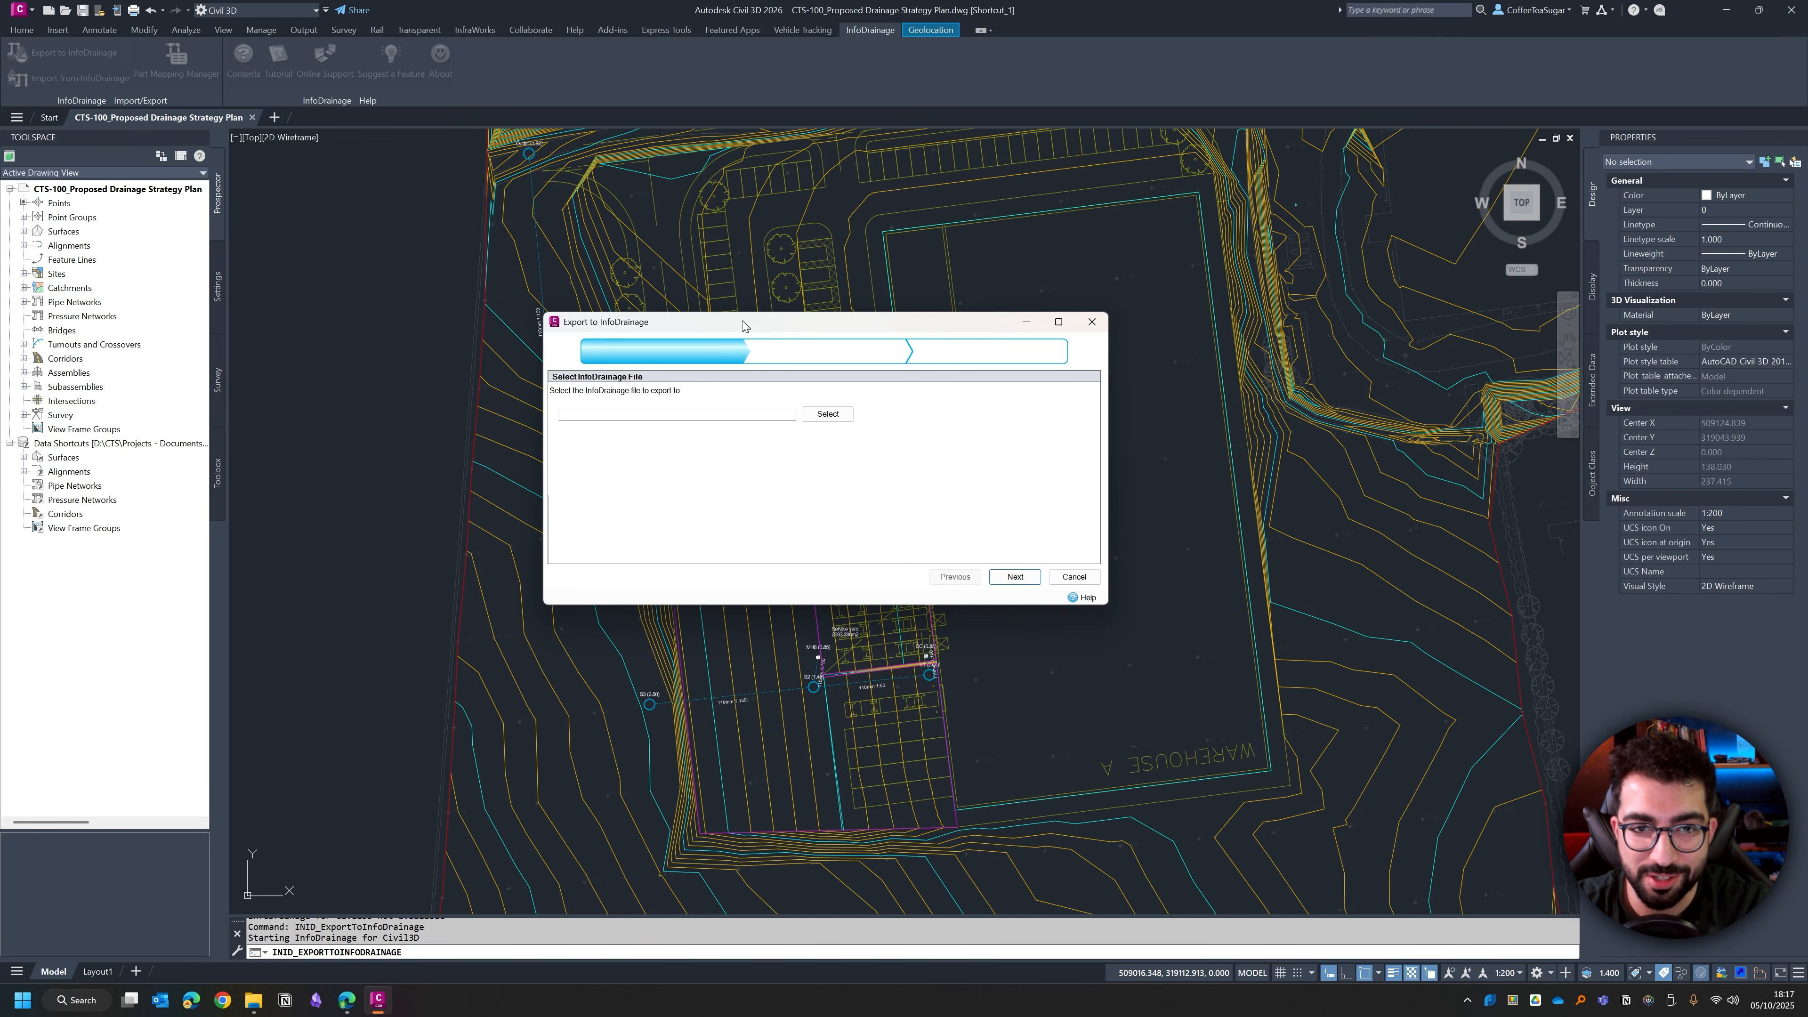
left_click(820, 410)
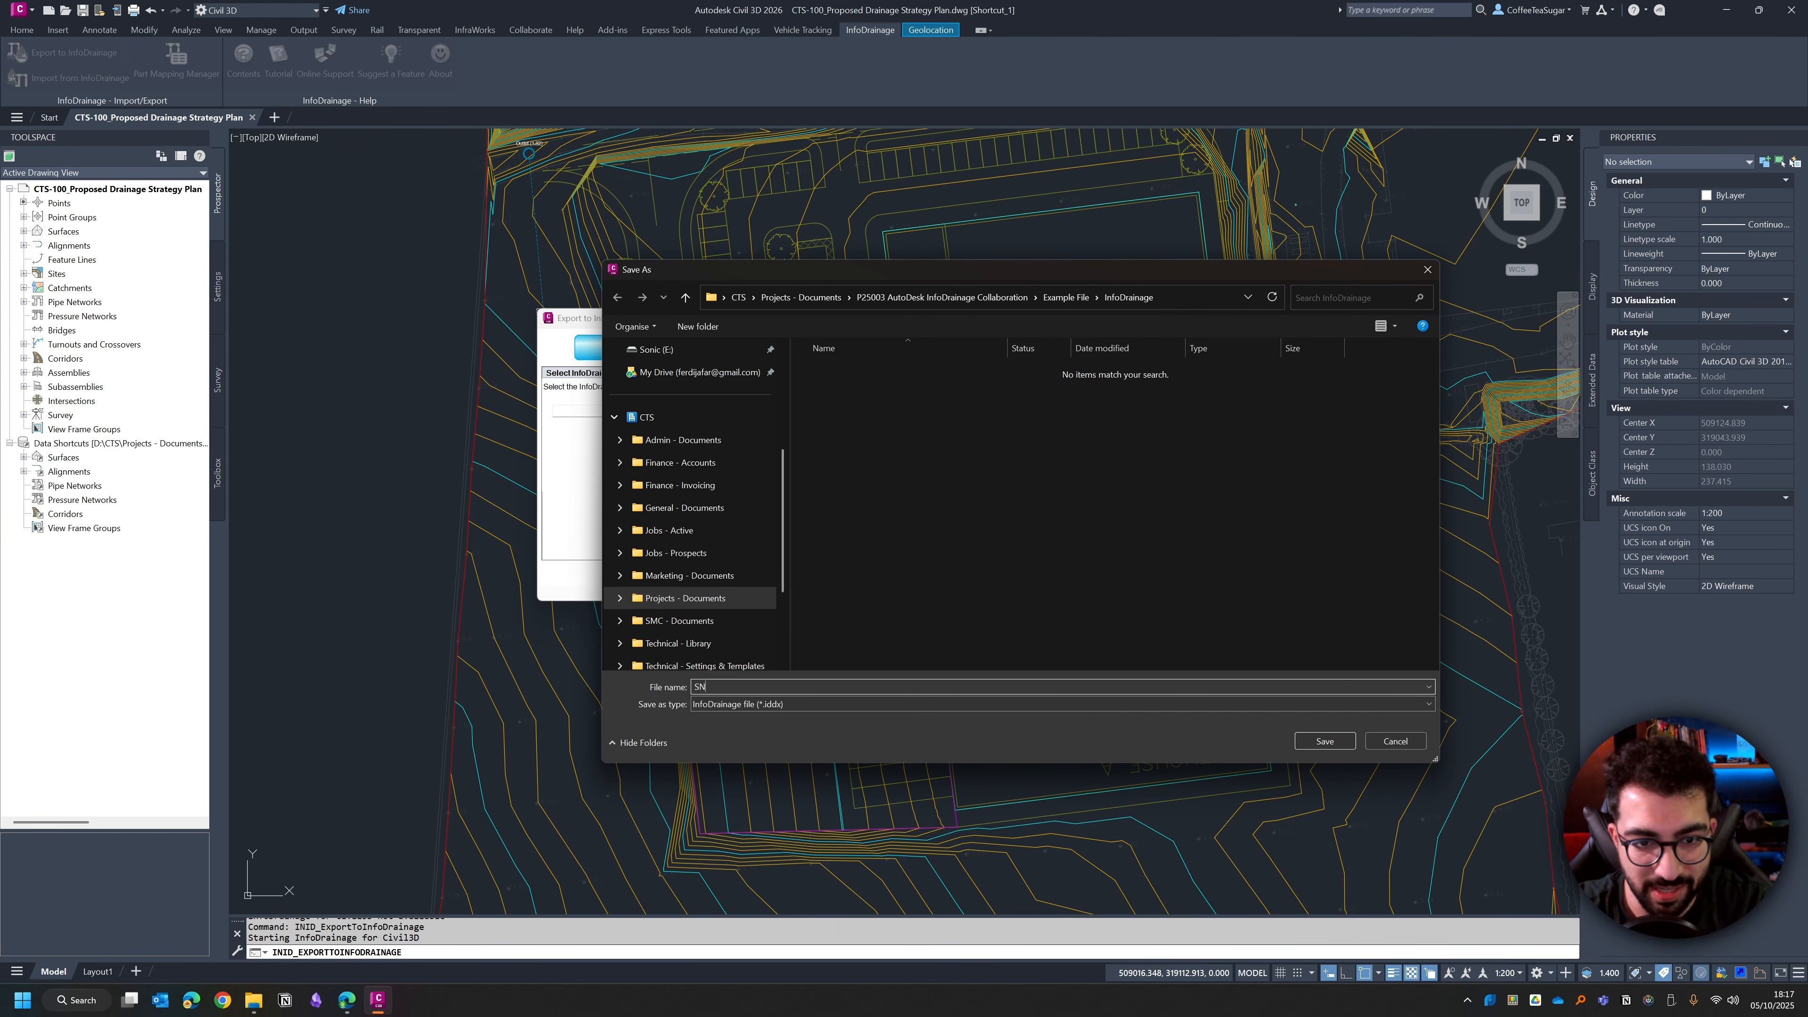
key("Return")
left_click(1010, 572)
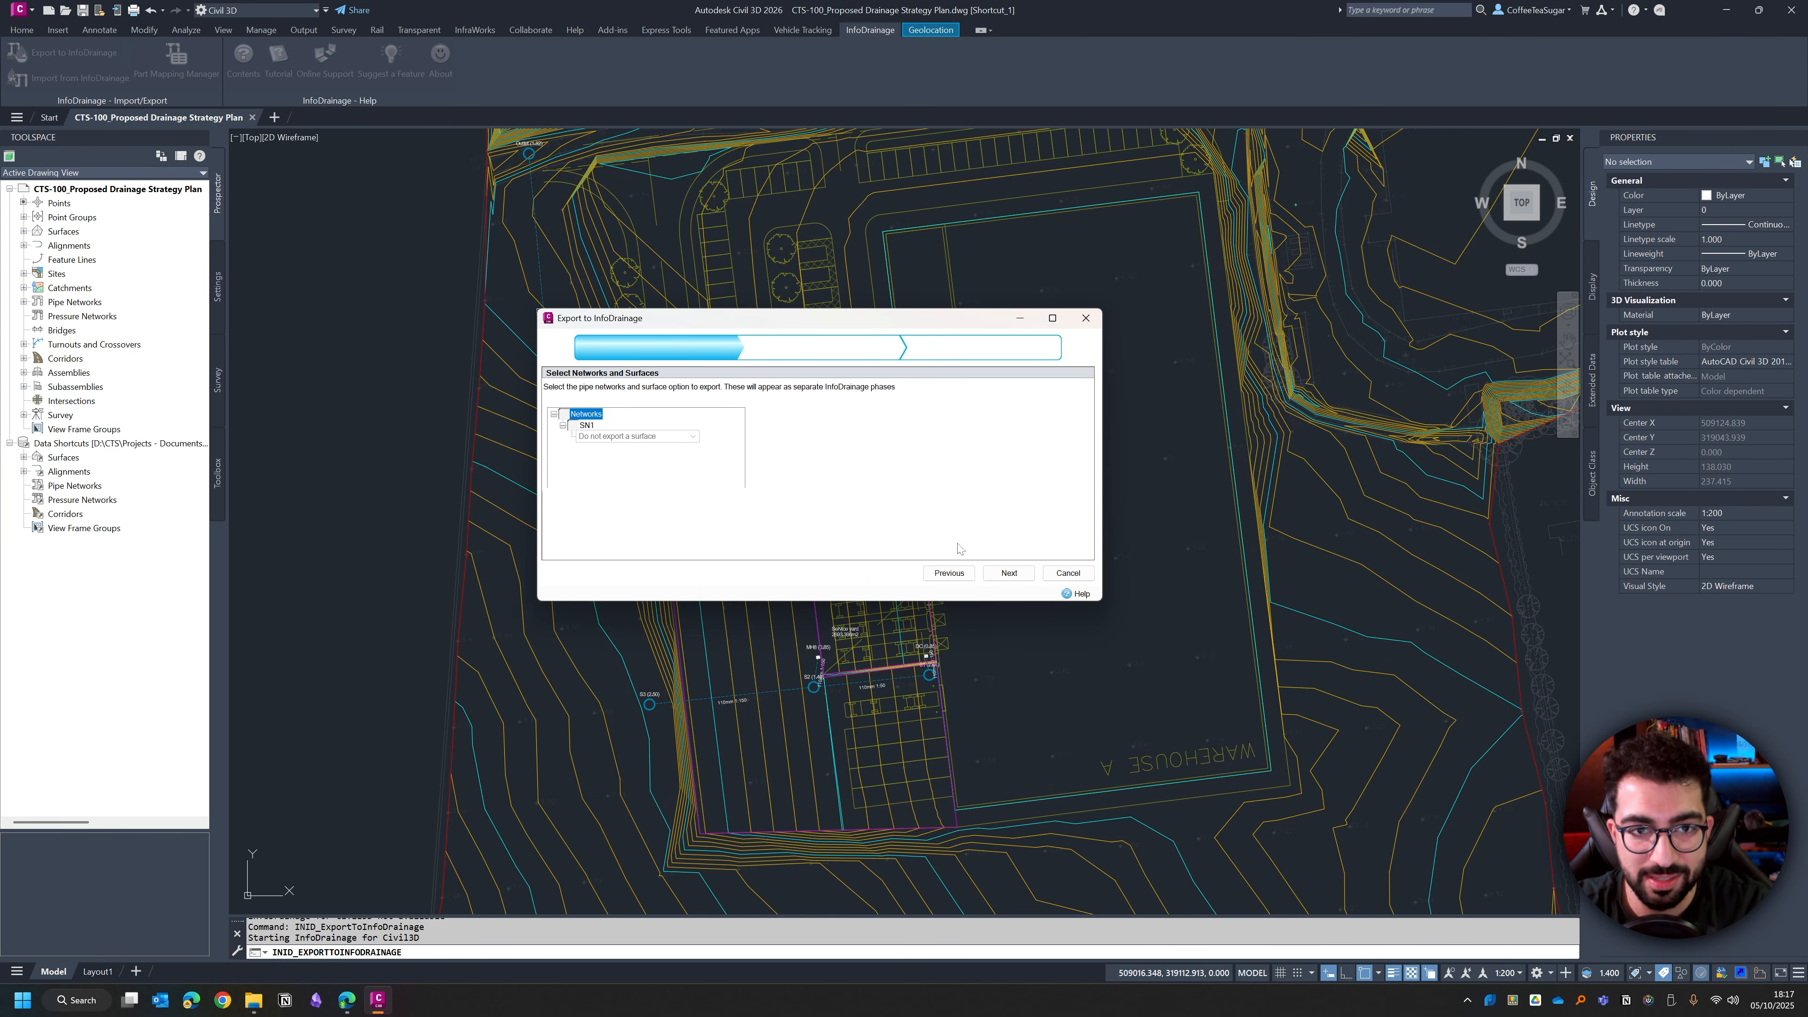
Step: Include the SN1 network in the export with GM_Combined as its surface, and proceed to the parts mapping
left_click(564, 414)
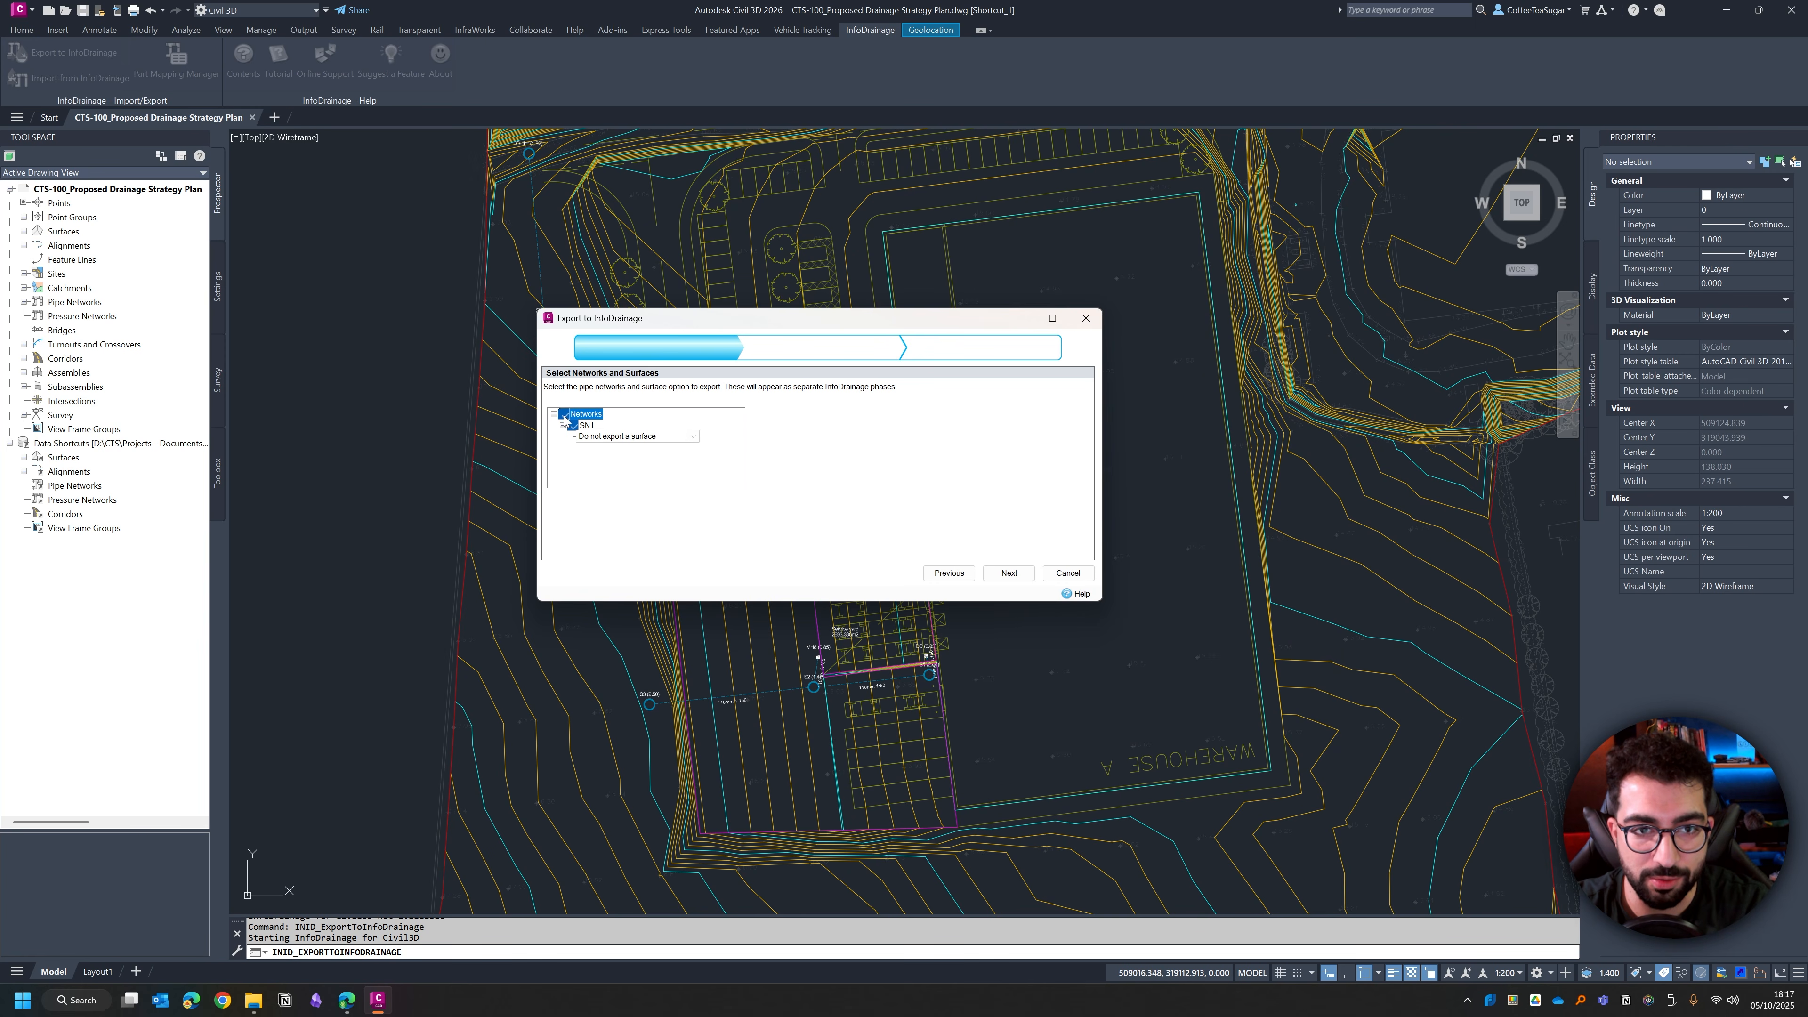
left_click(693, 438)
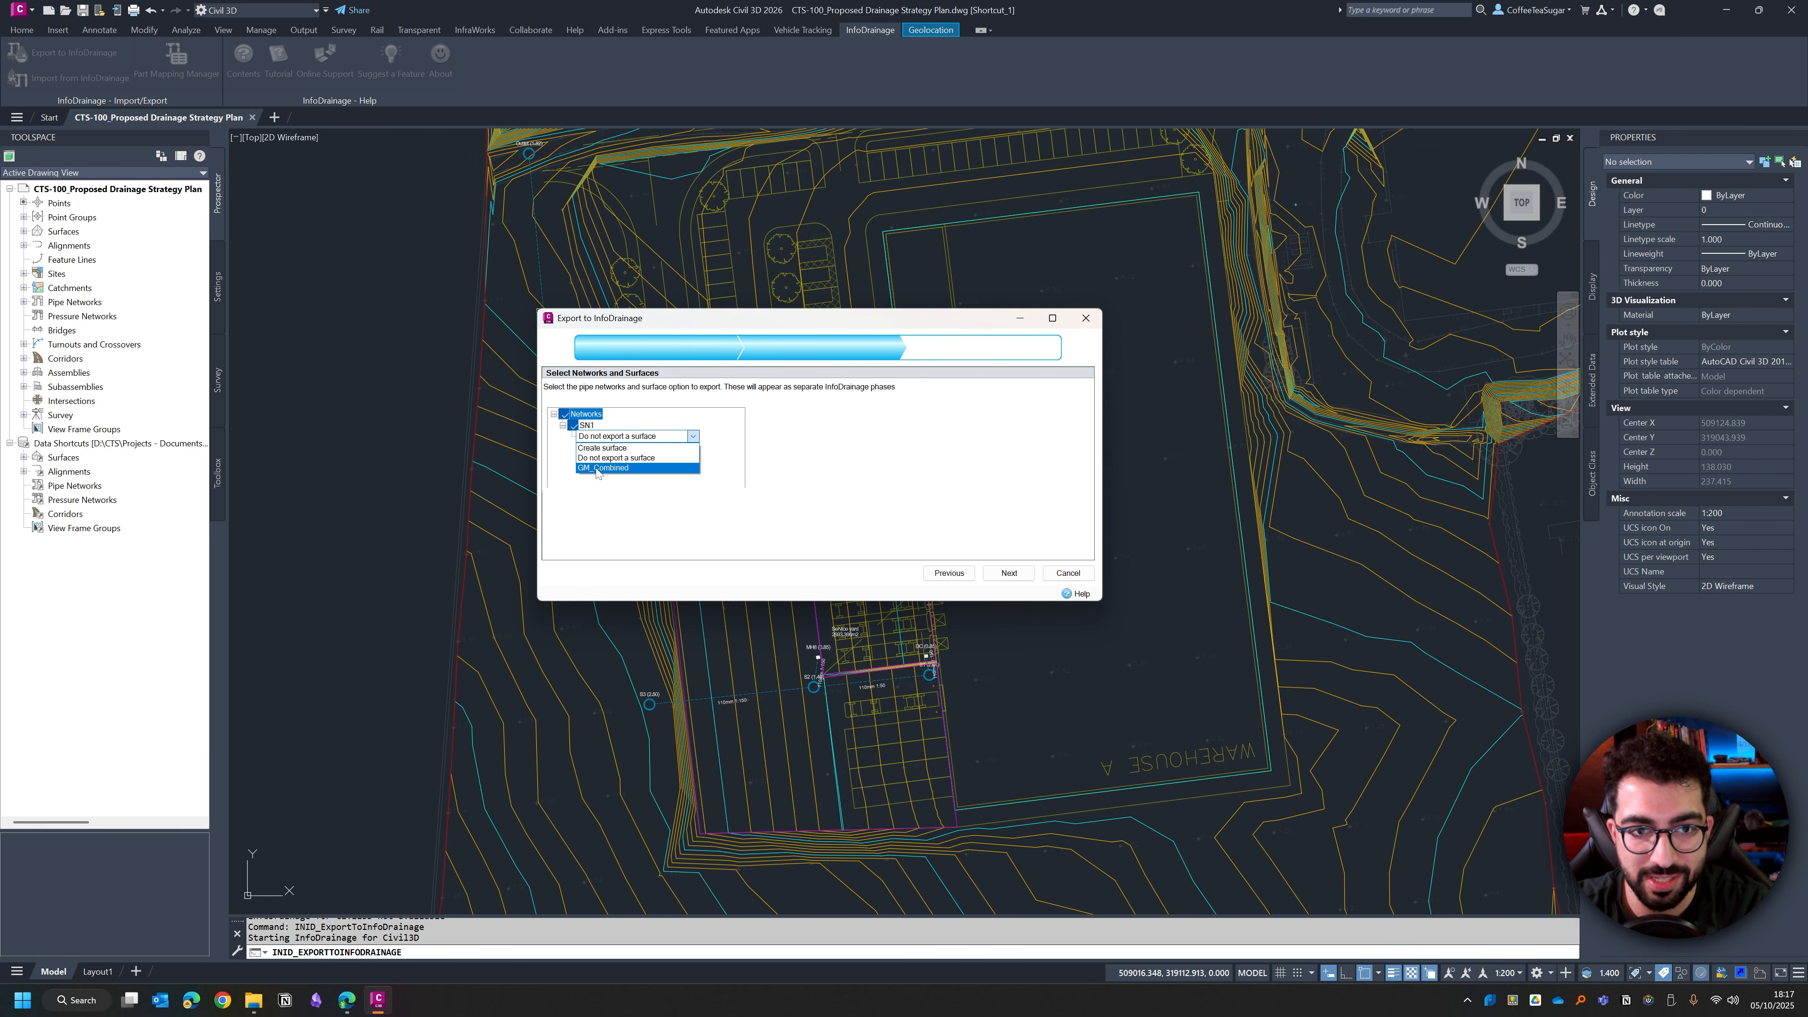
left_click(595, 468)
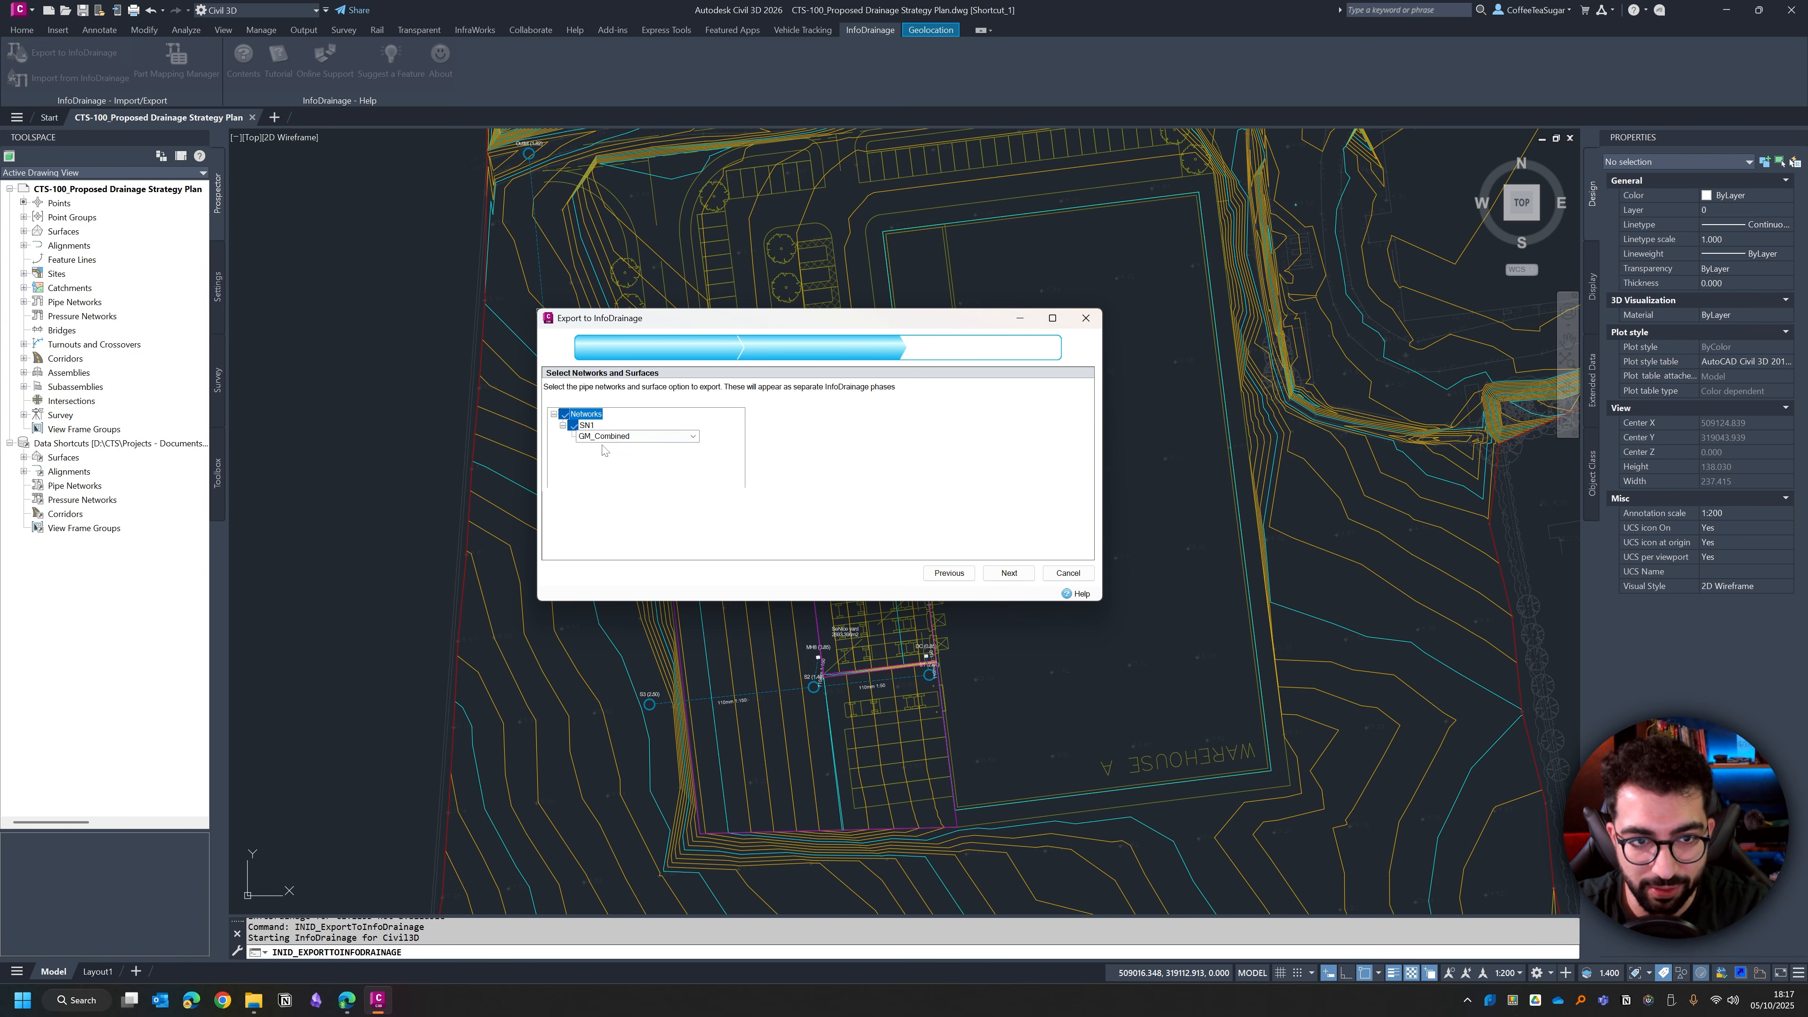
left_click(626, 437)
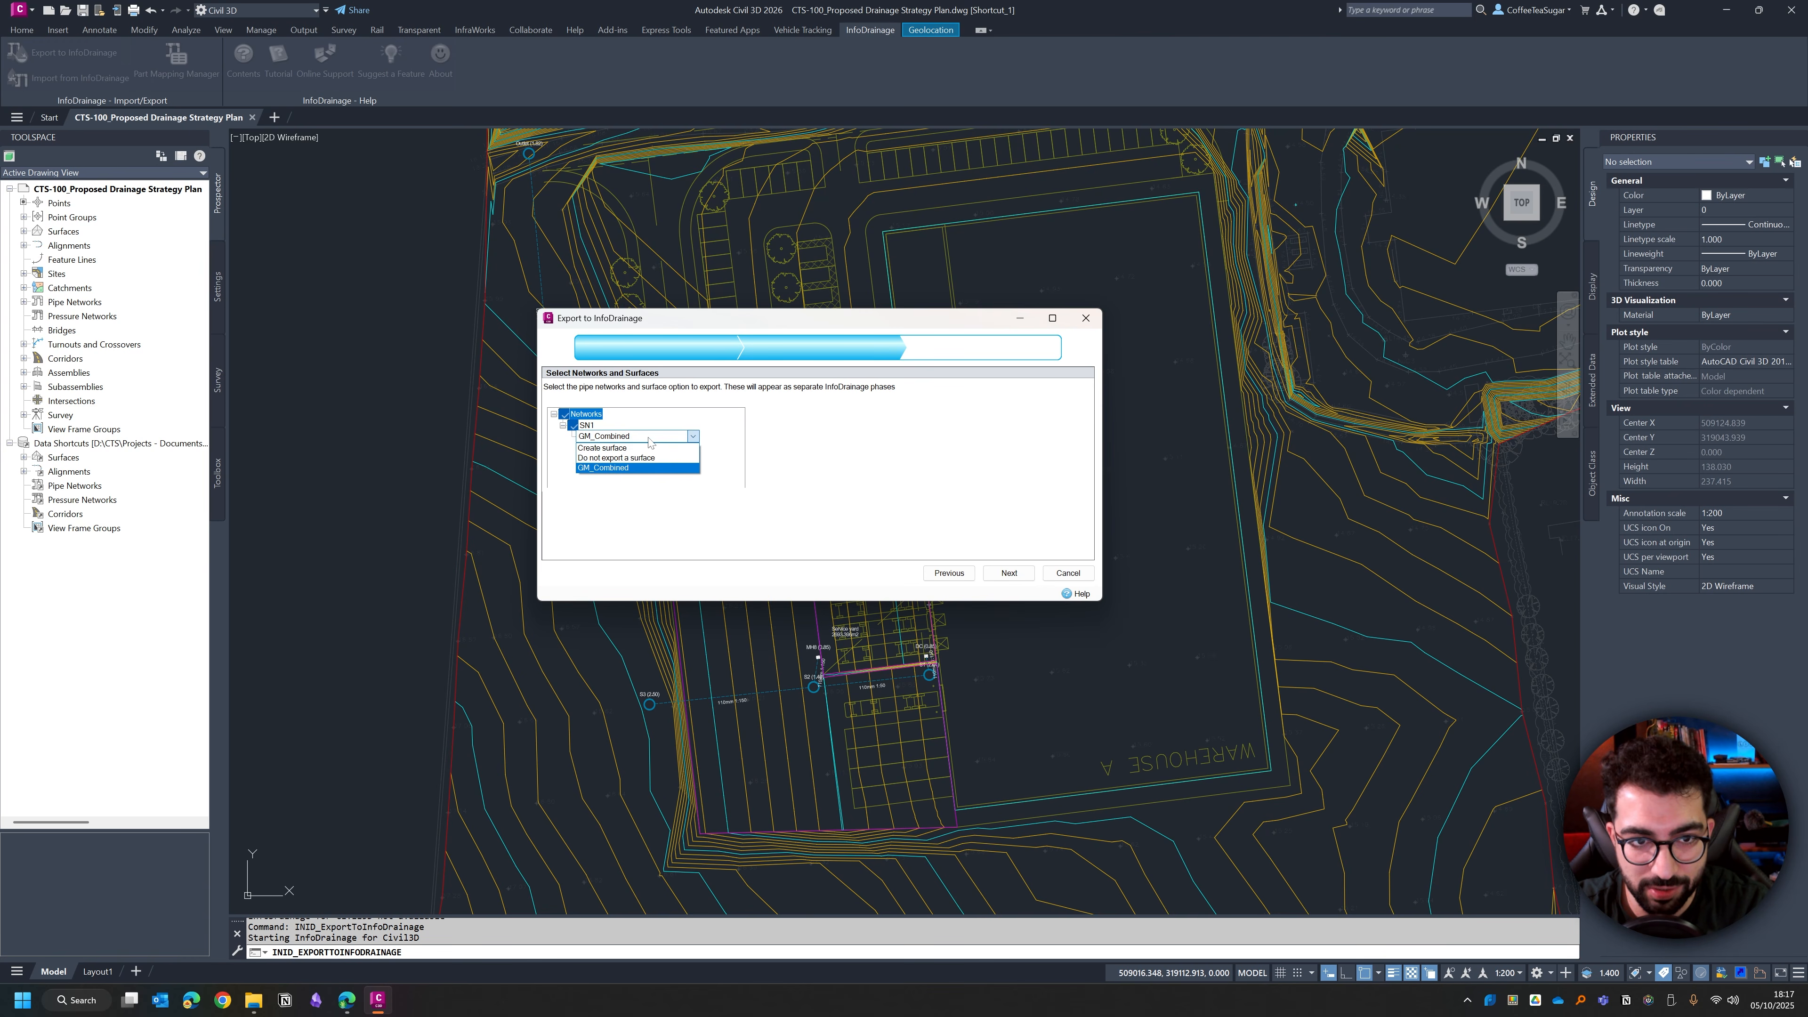
left_click(587, 468)
left_click(1009, 573)
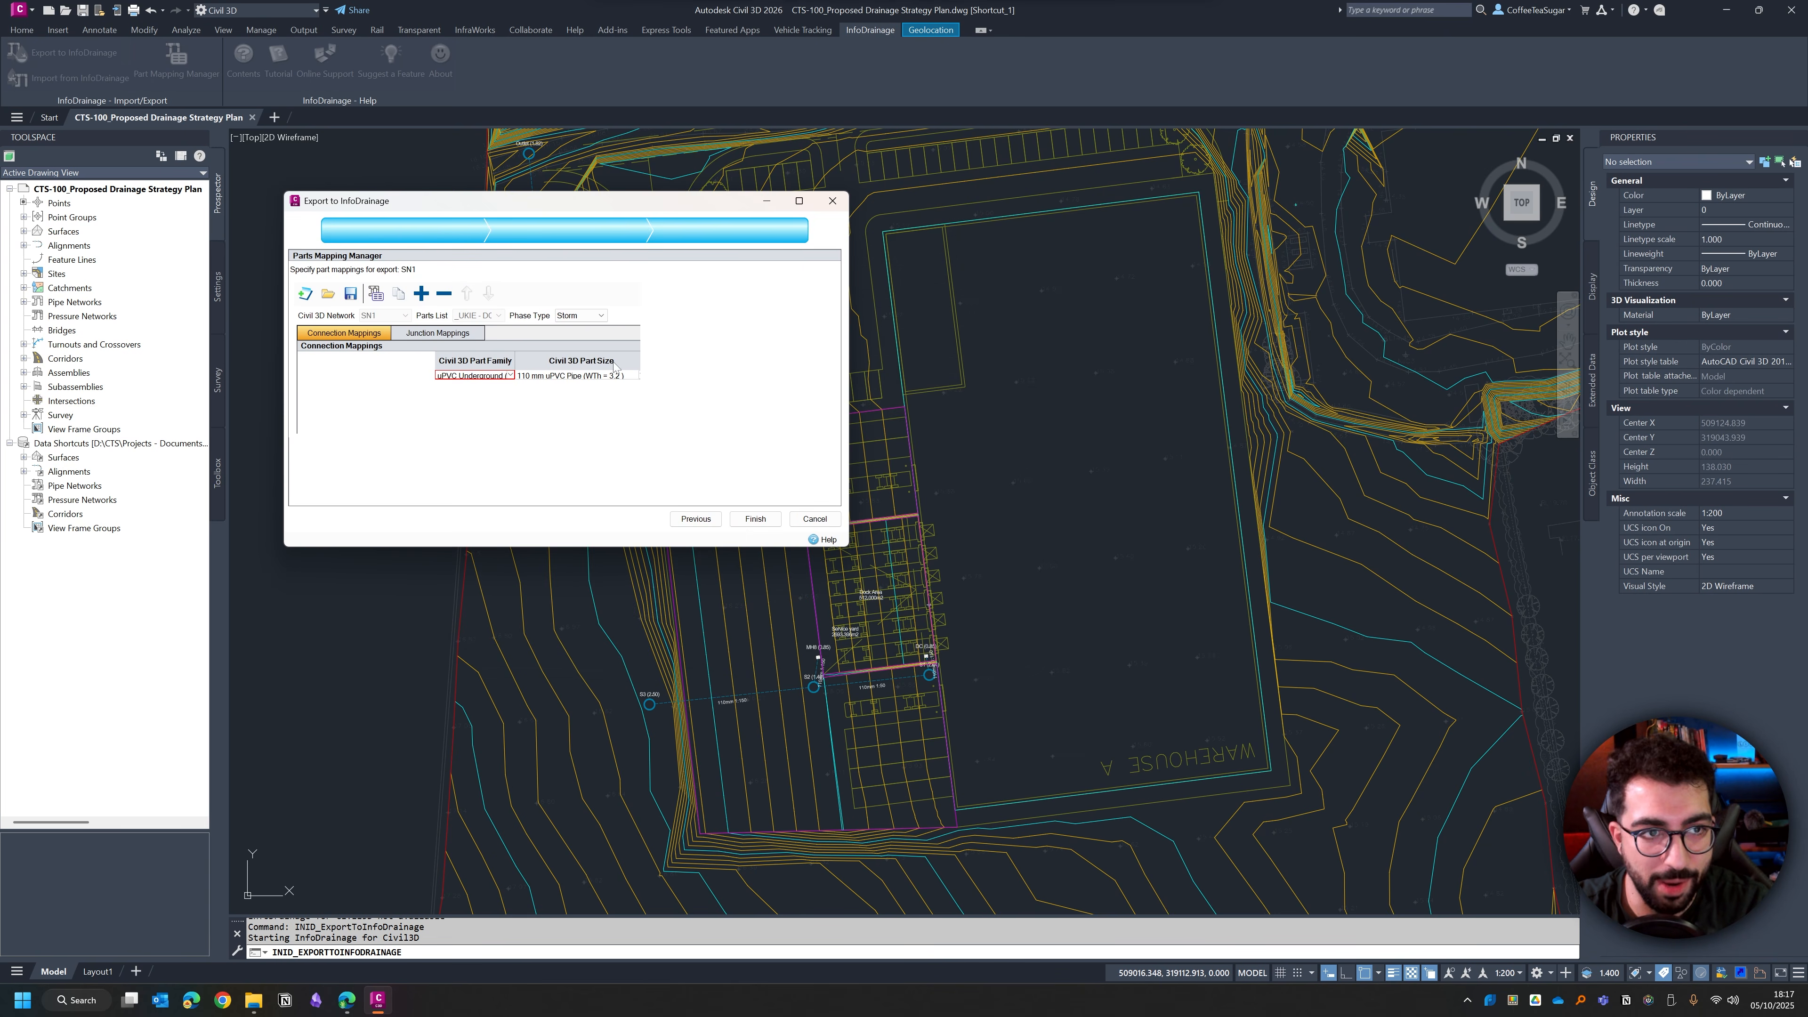
Step: Map the Type C (B15) 1,350 mm part to the circular manhole junction type in the junction mappings
left_click_drag(846, 548, 1511, 811)
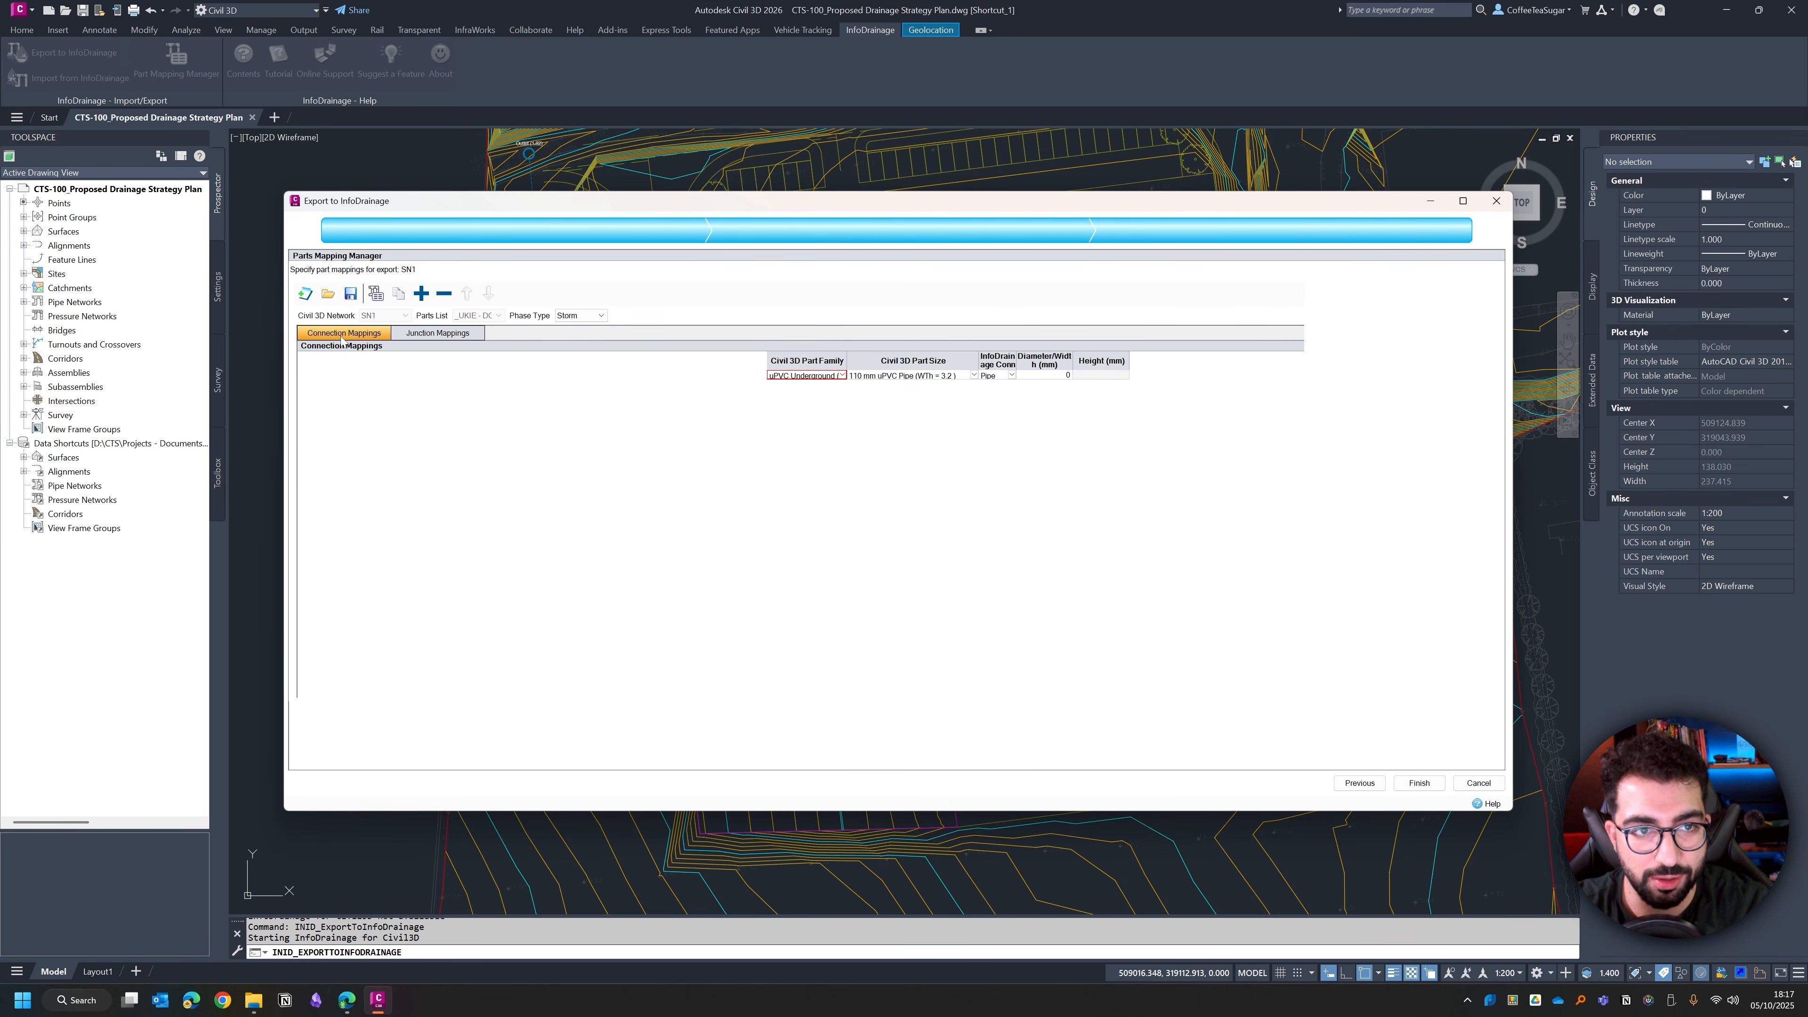
left_click(429, 335)
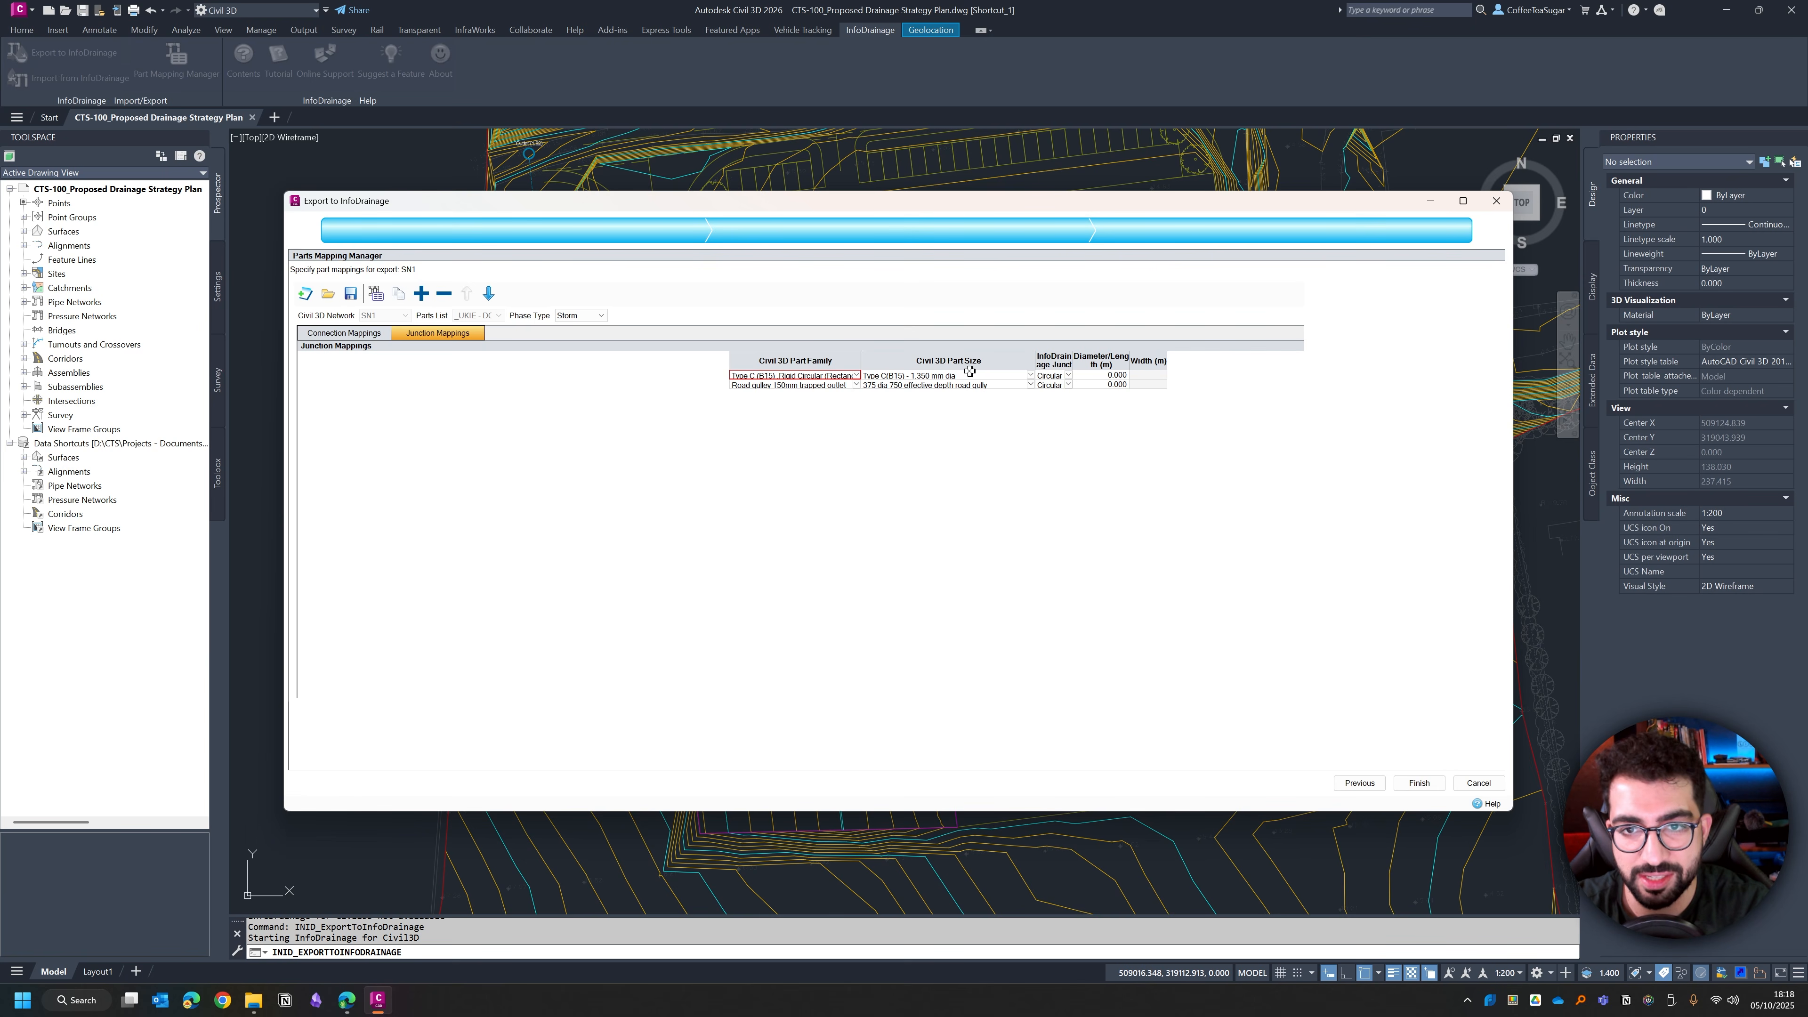
left_click(1068, 376)
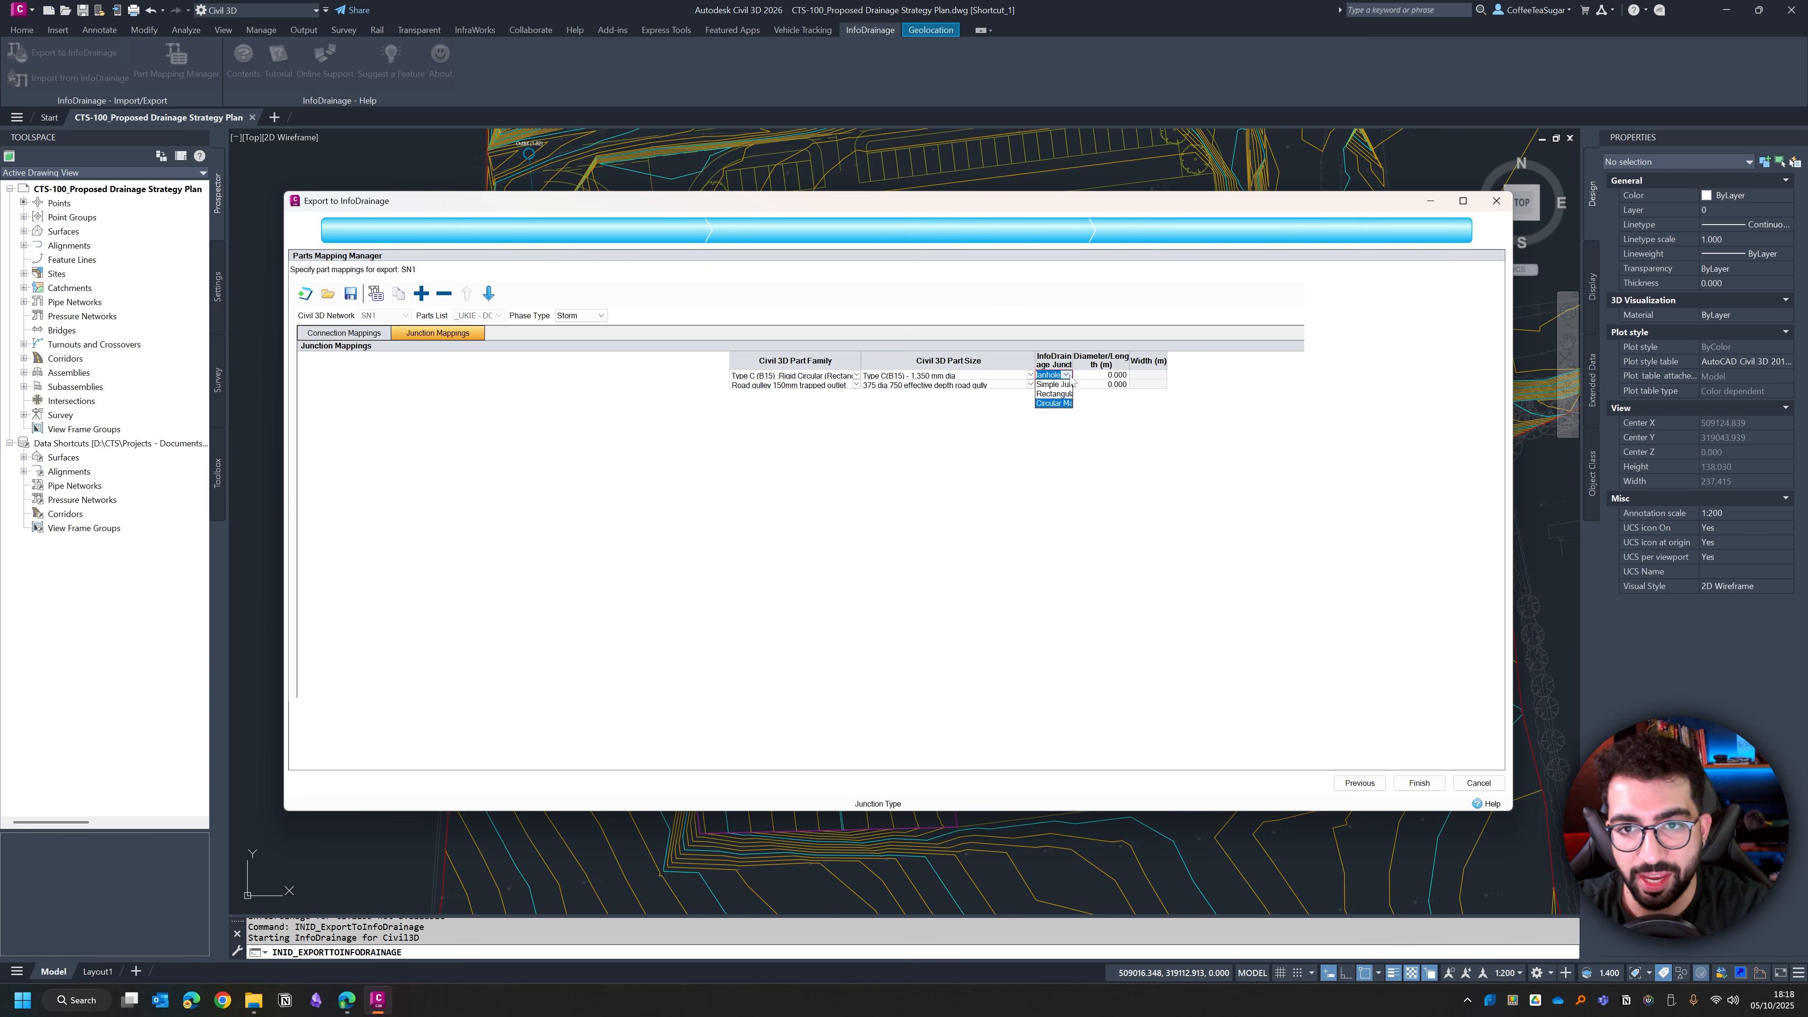
left_click(1069, 377)
left_click(1069, 386)
left_click(1068, 385)
left_click(1068, 385)
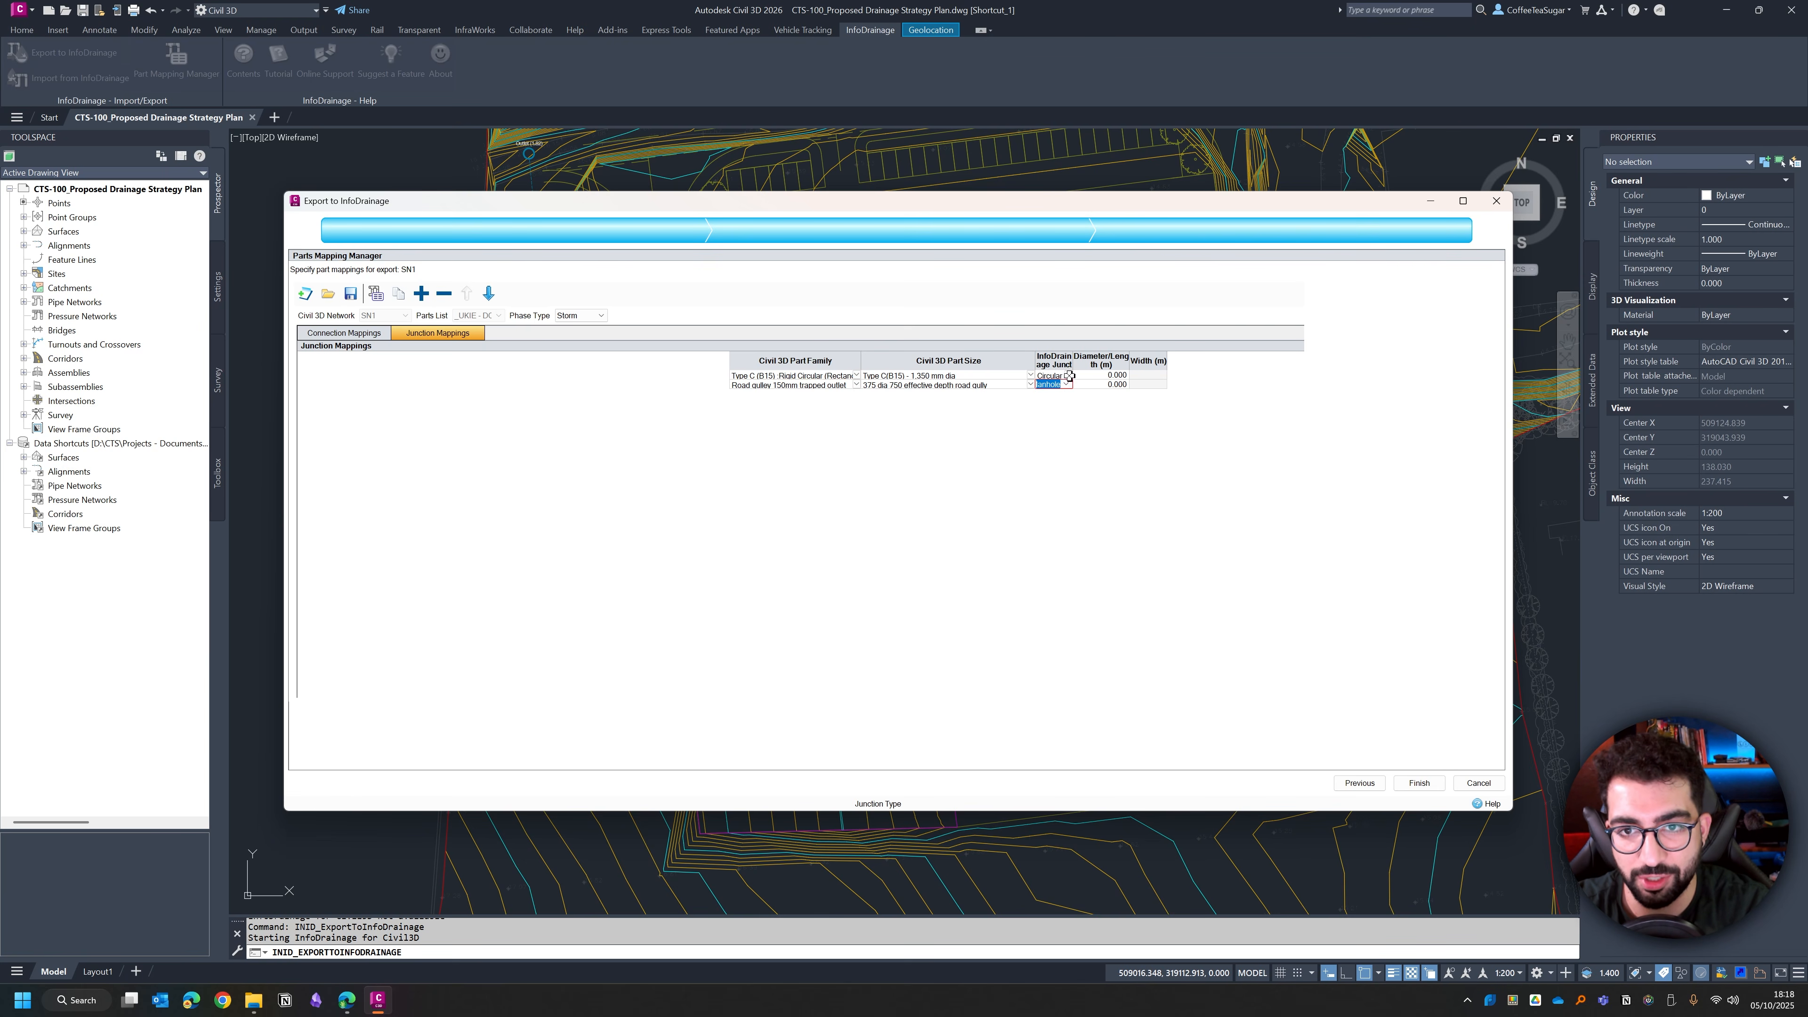
left_click(1069, 376)
left_click(1070, 375)
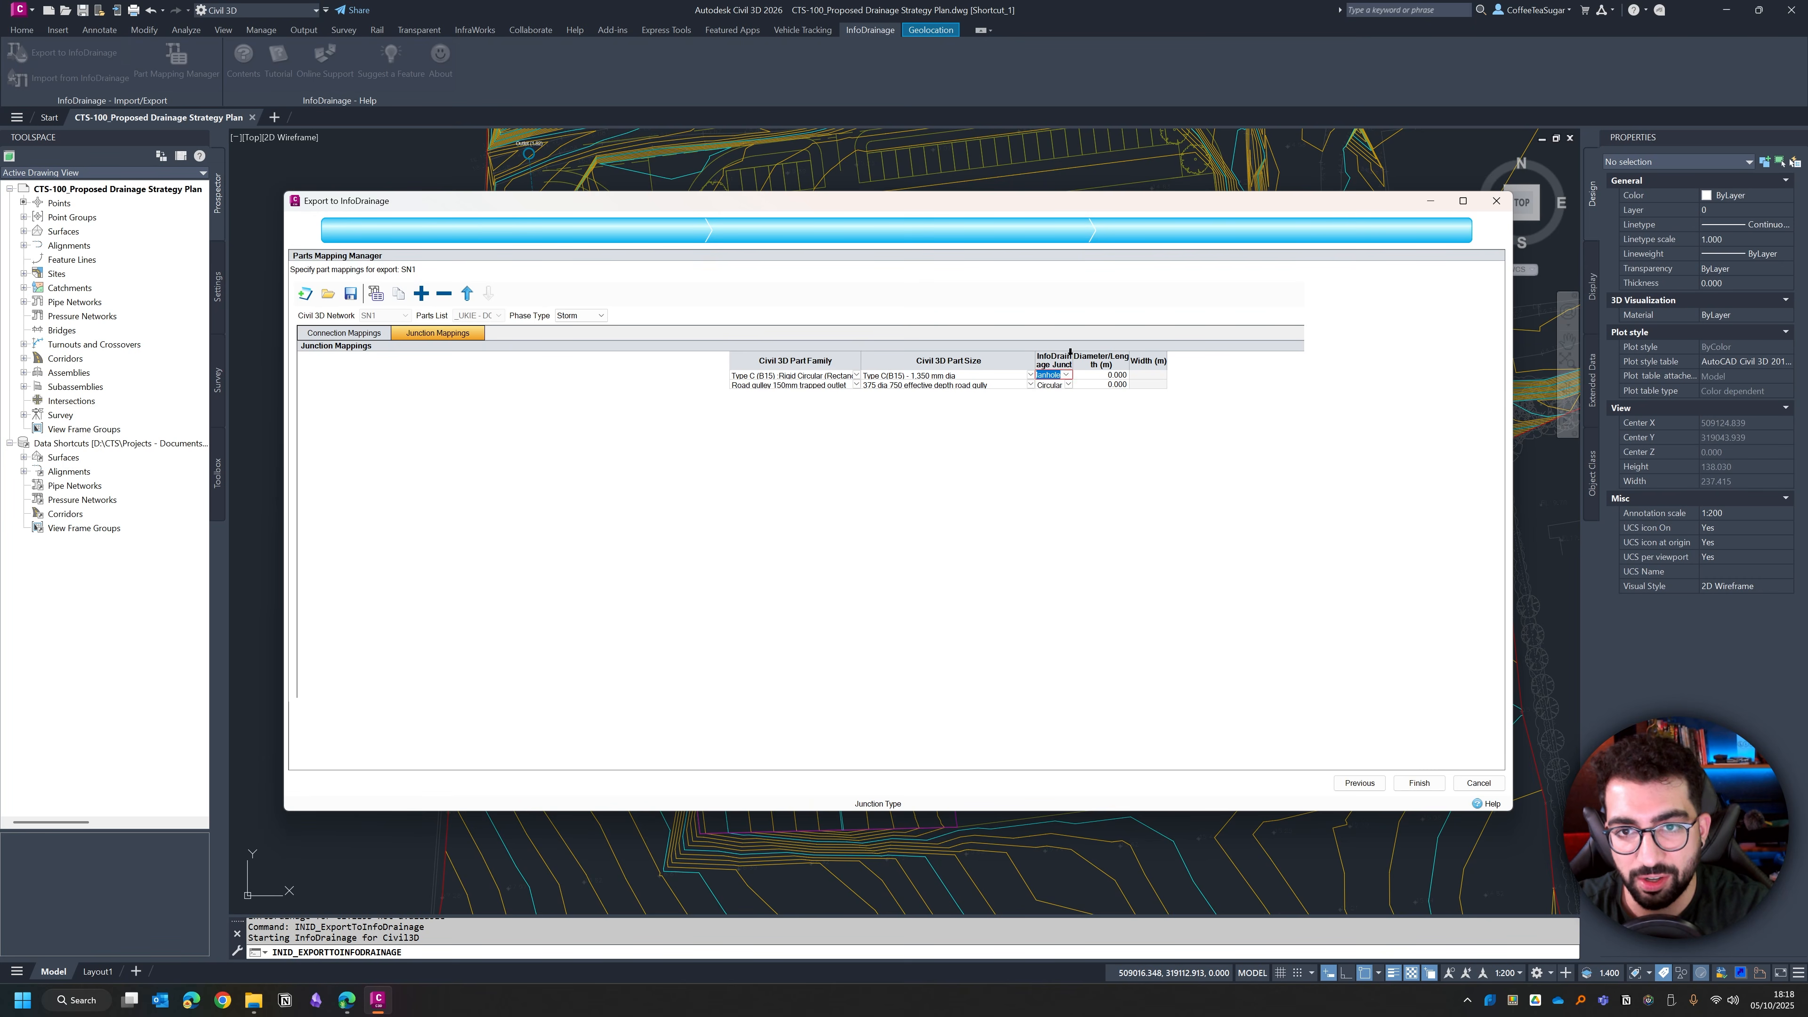
left_click(1066, 375)
left_click(1058, 404)
left_click(981, 408)
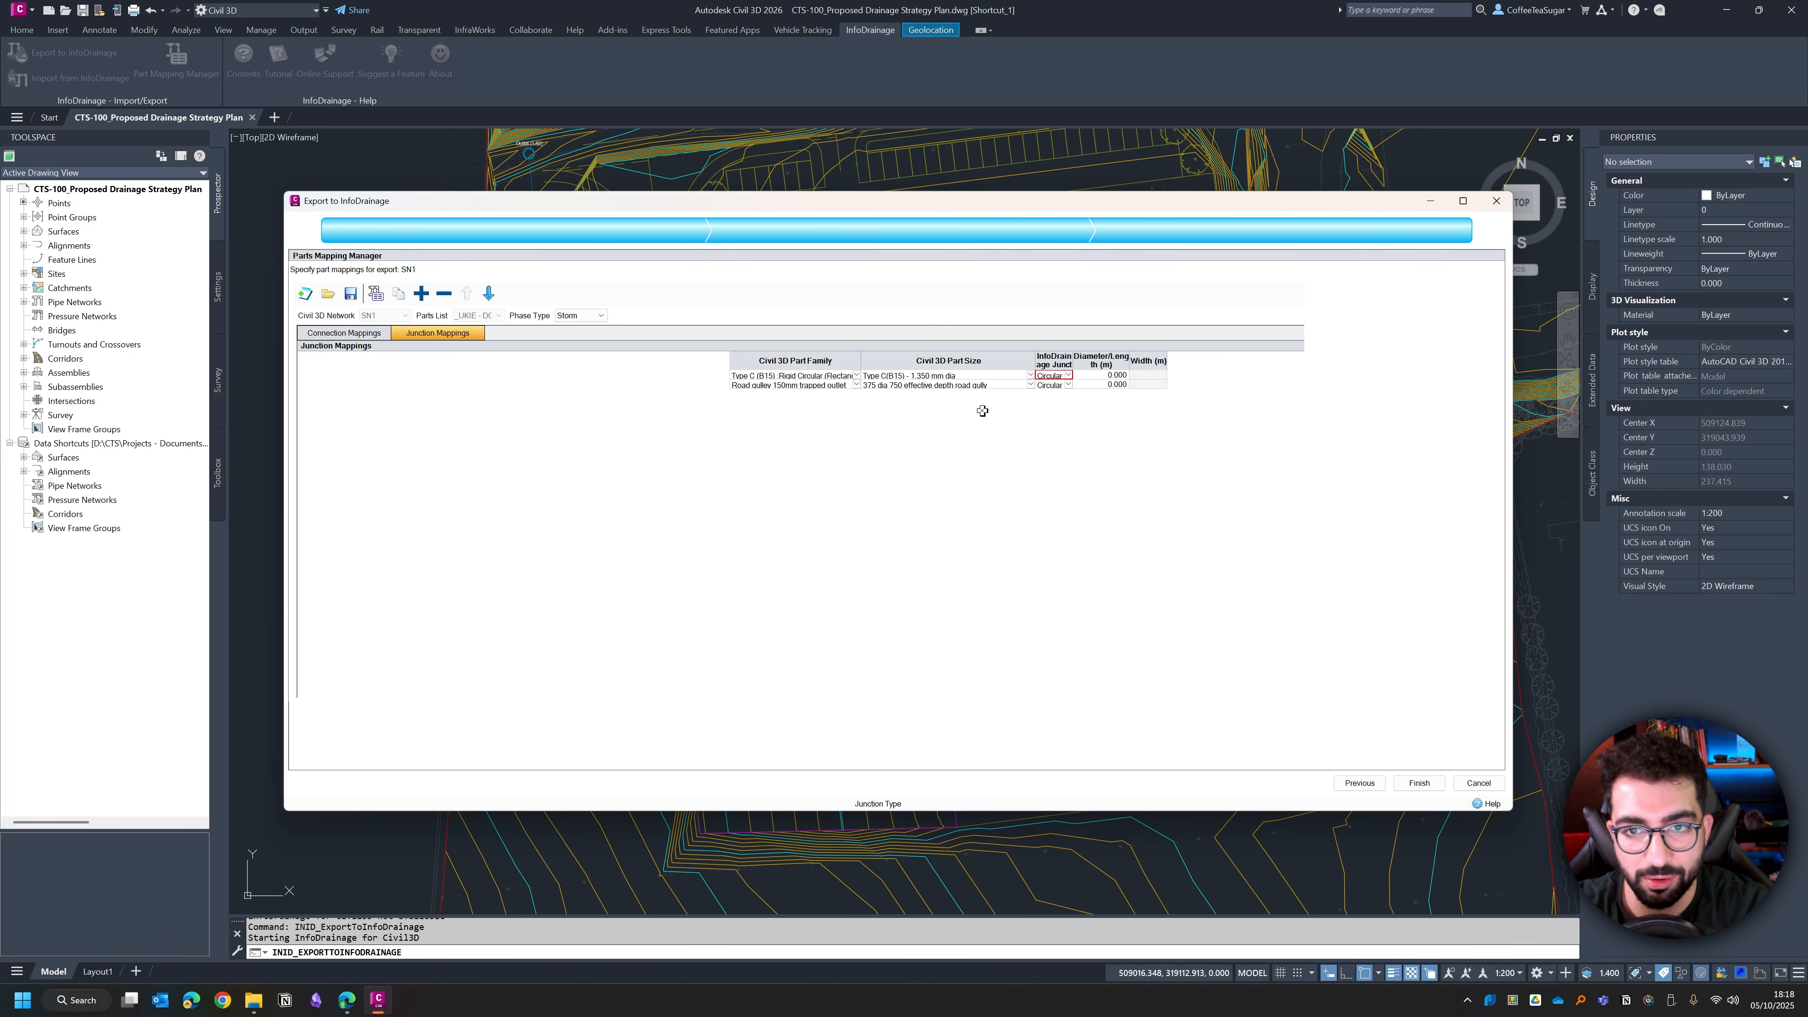
Step: Map the road gully part to a rectangular junction with a length and width of 0.450 m
left_click(1068, 385)
left_click(1055, 403)
left_click(1014, 400)
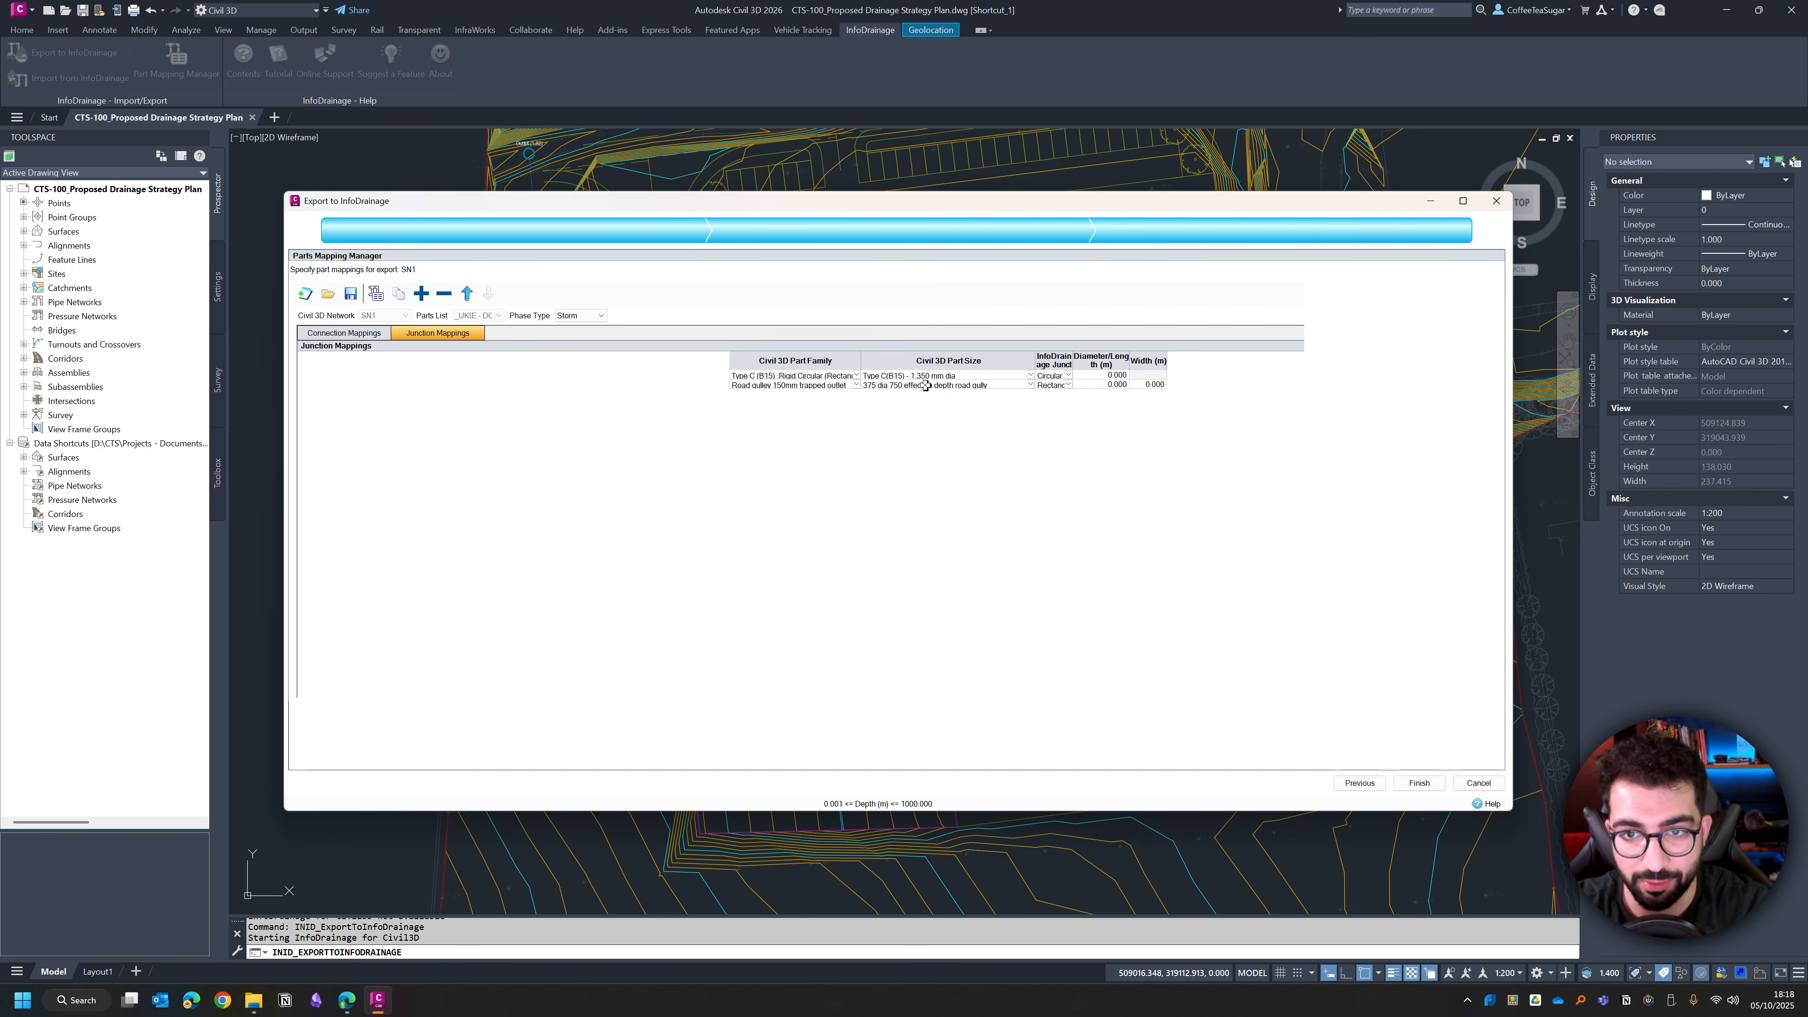
left_click(1103, 385)
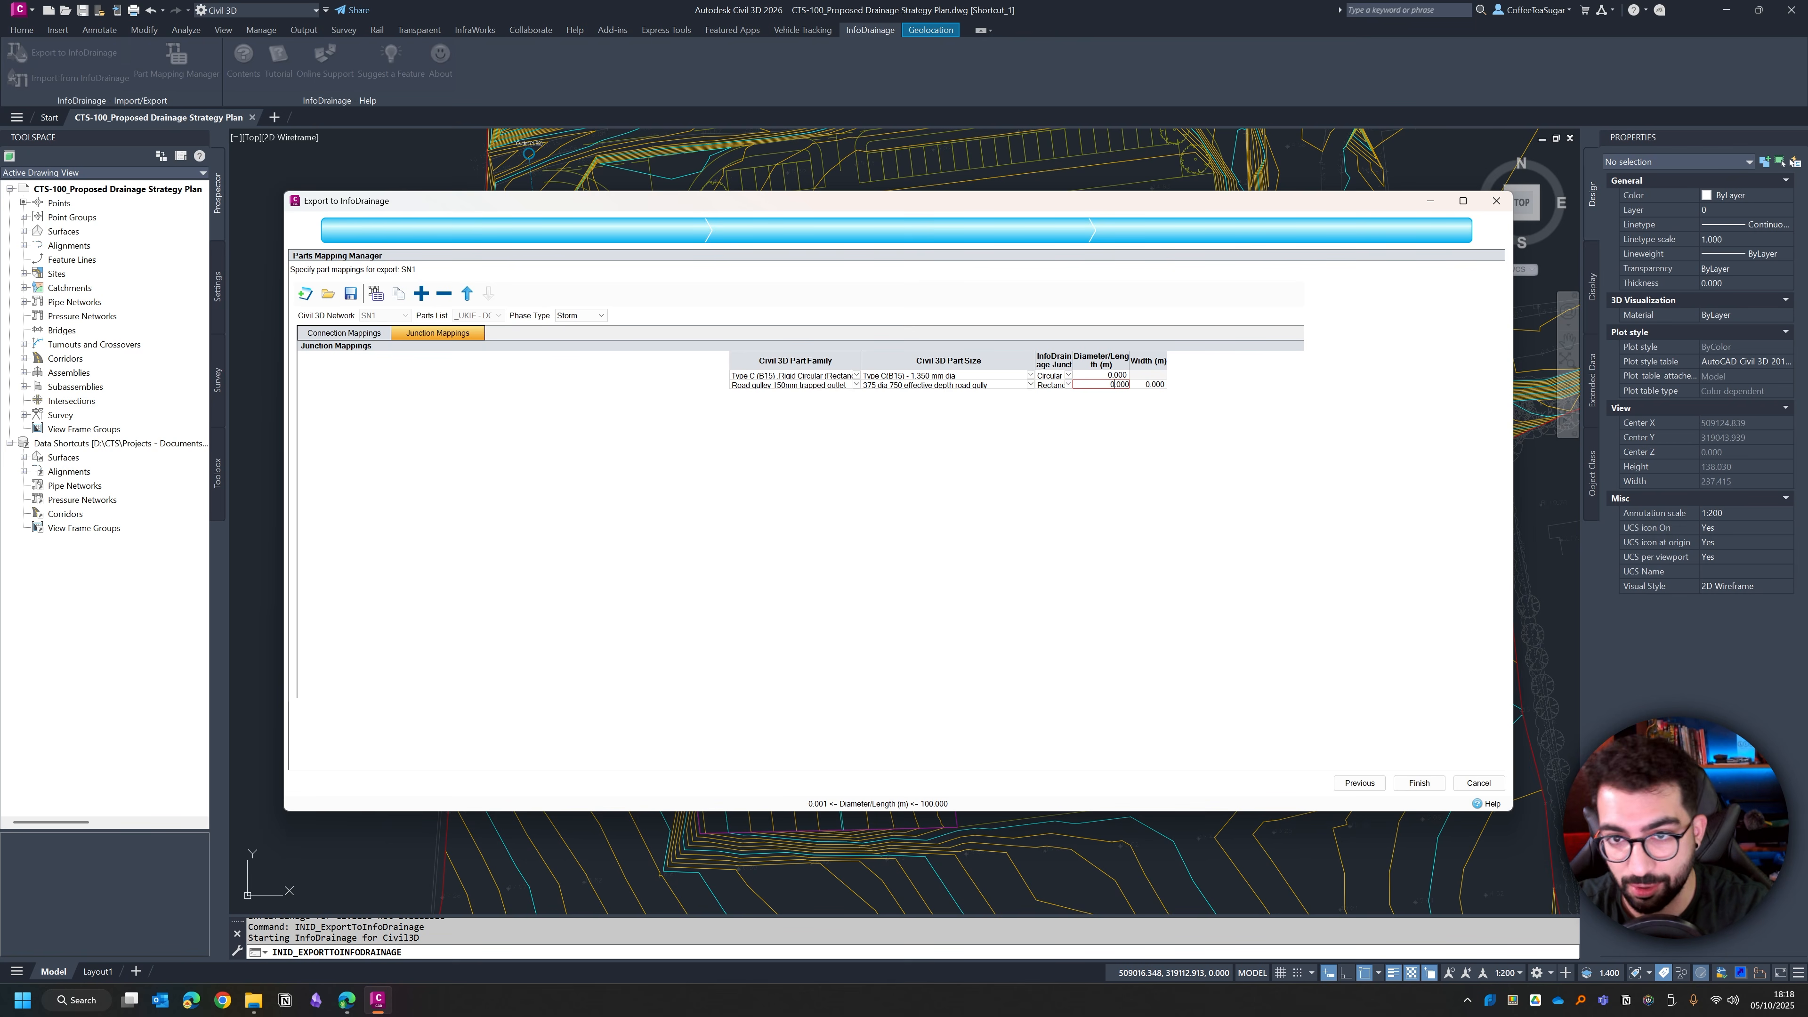
type("0.450")
key("Tab")
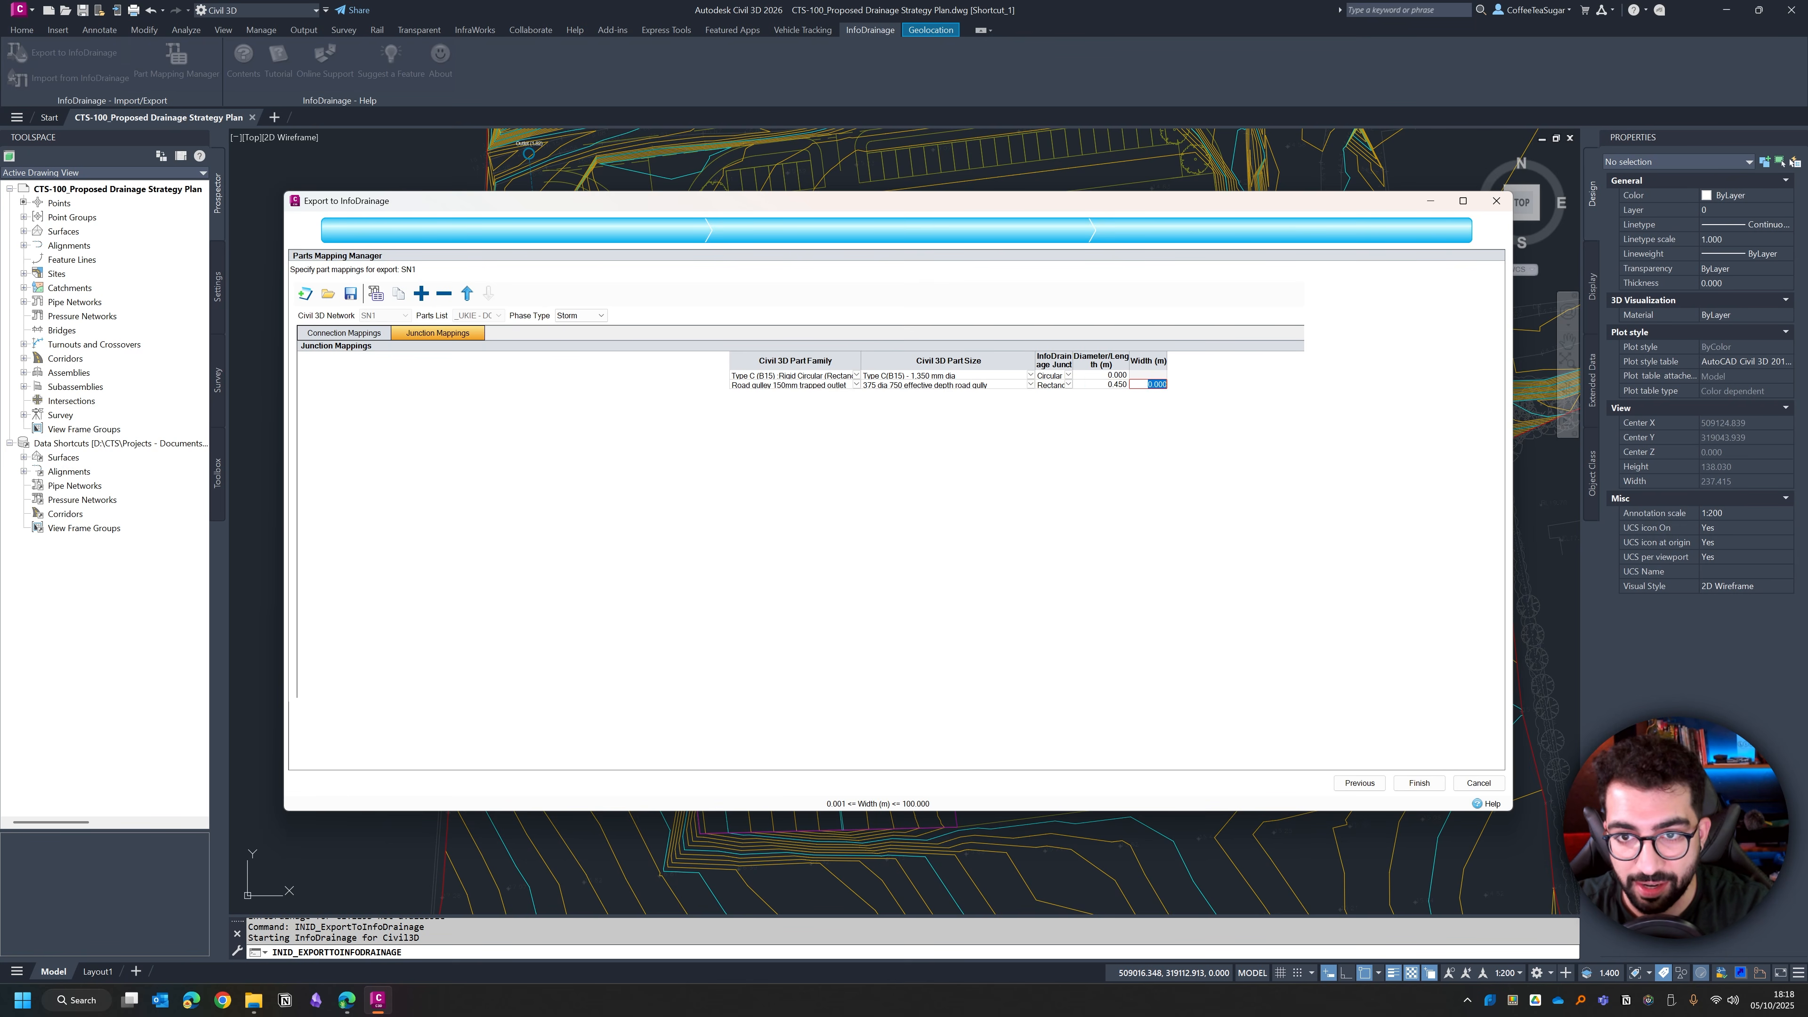
type("0.450")
key("Tab")
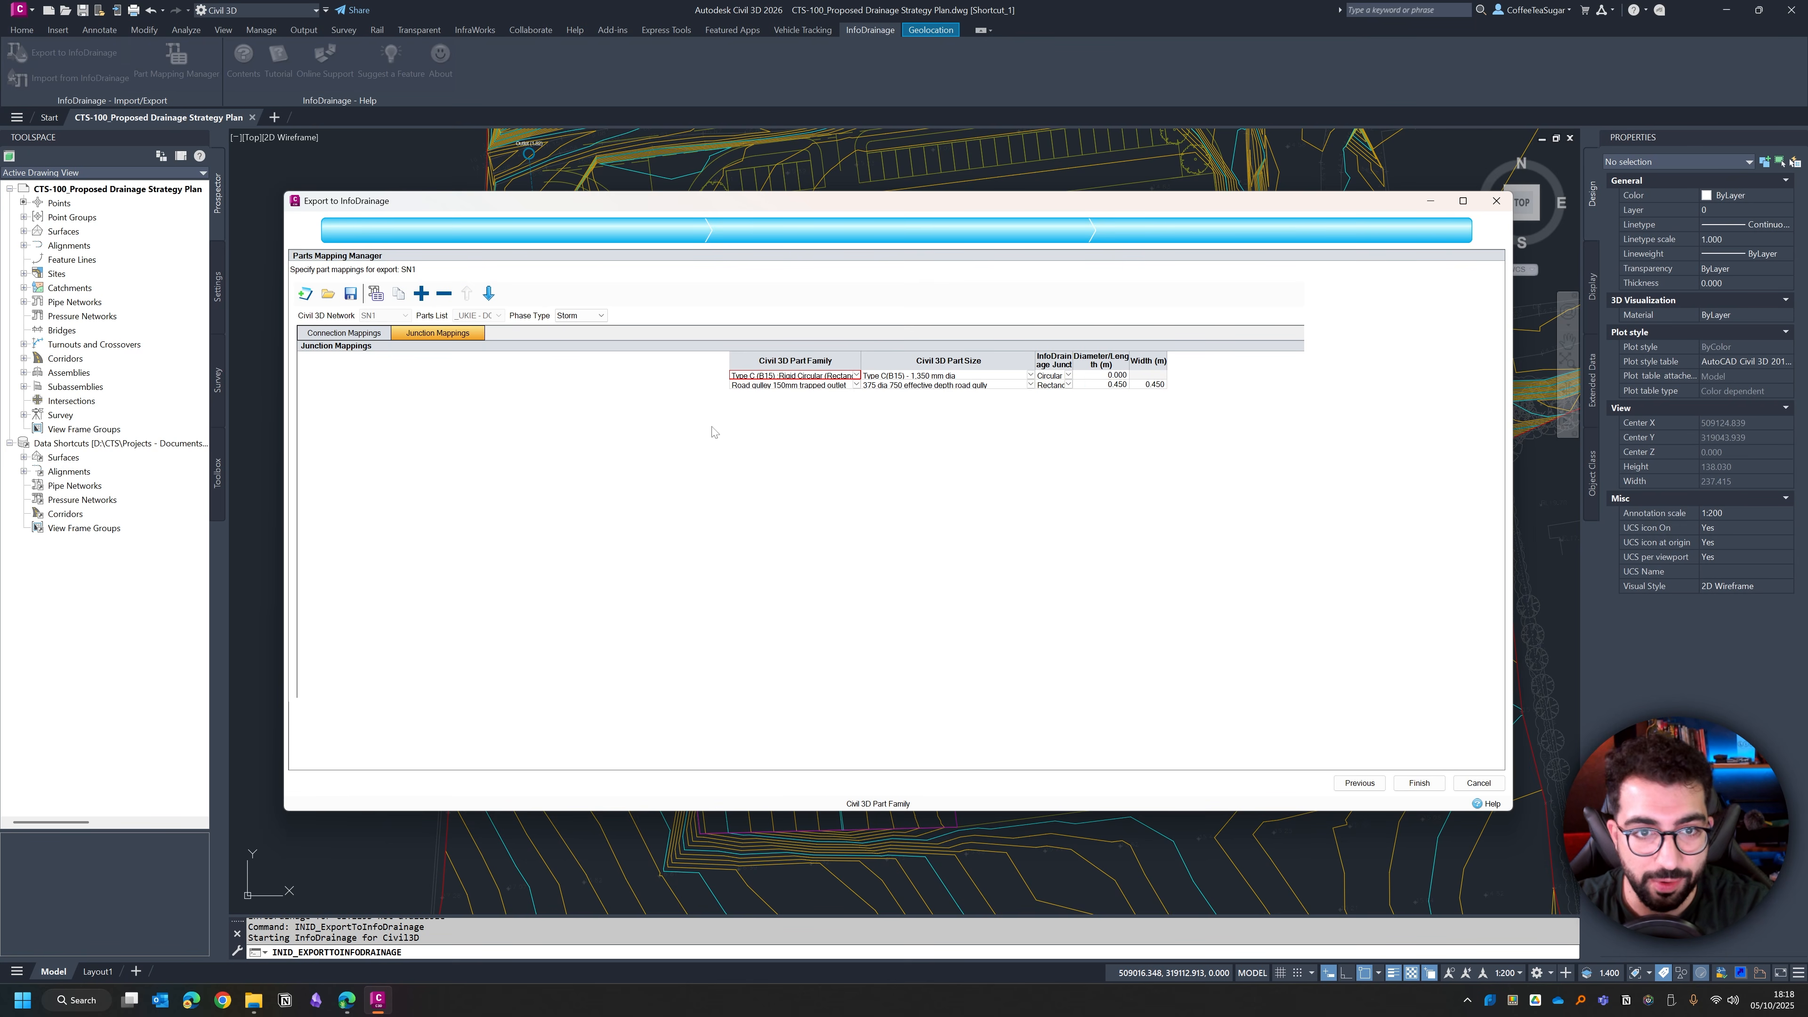
Step: Set the uPVC pipe's diameter to 150 mm in the connection mappings
left_click(344, 332)
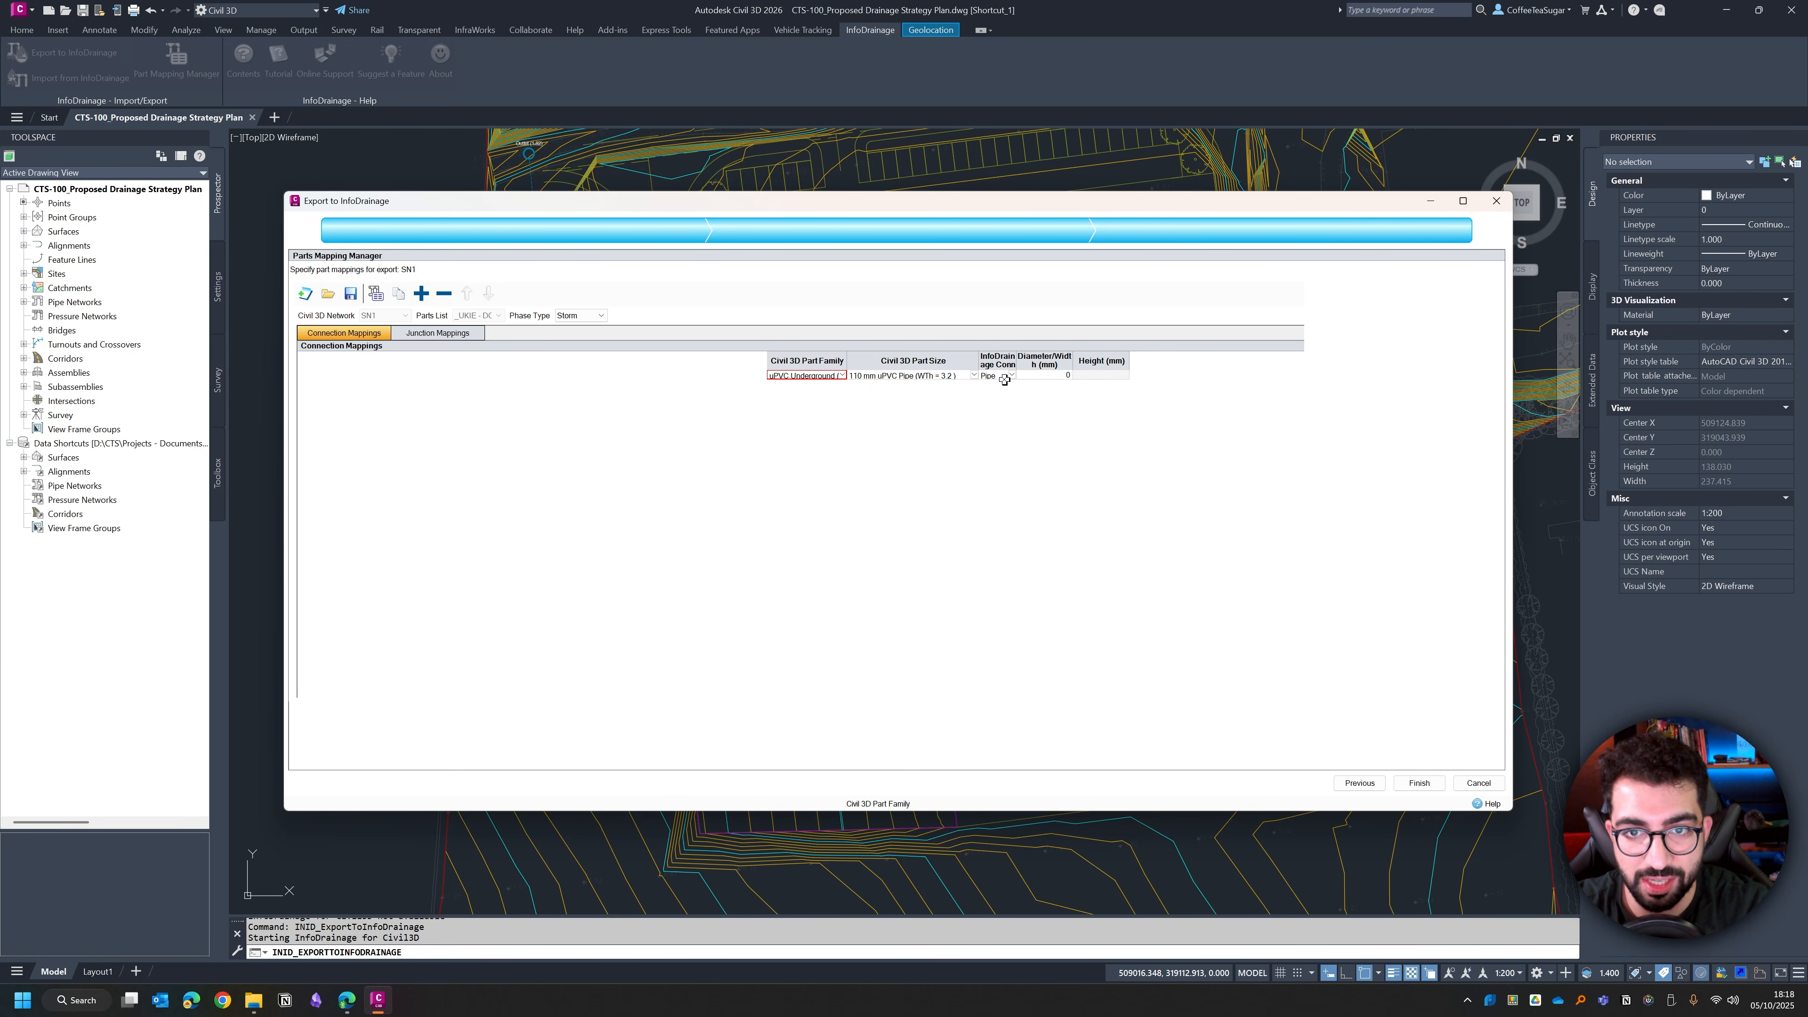
left_click(1028, 374)
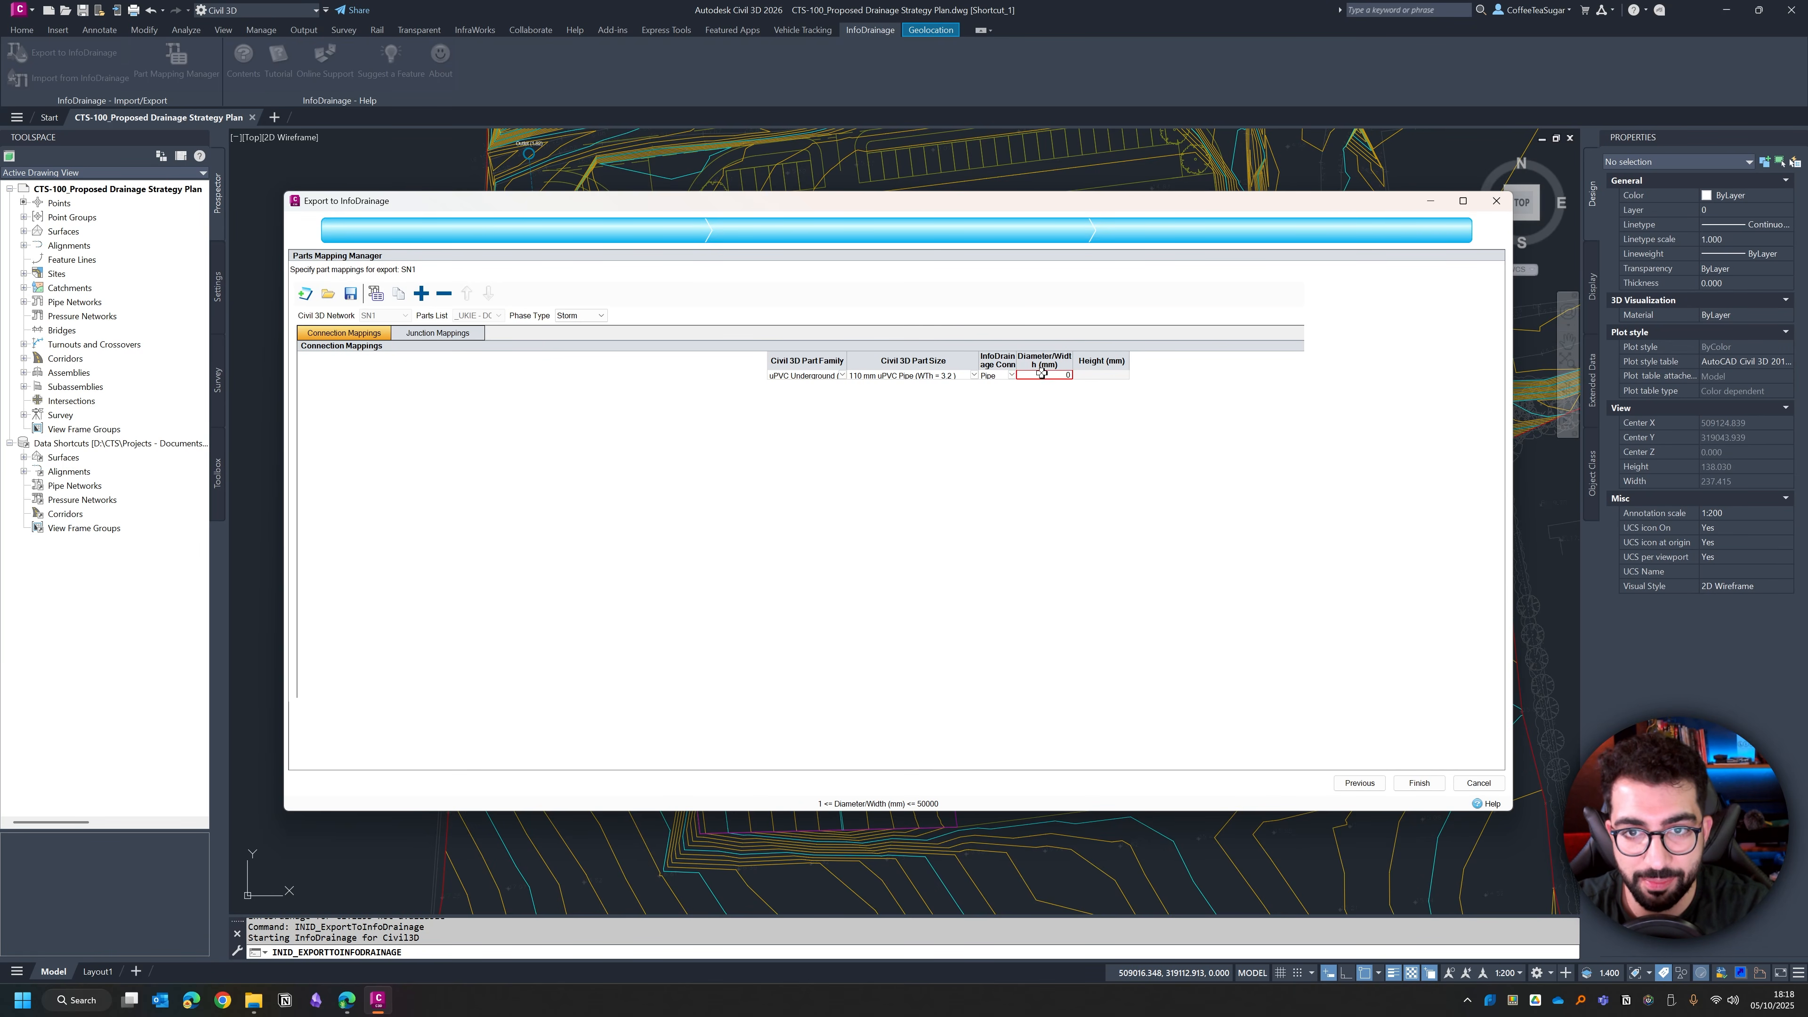
left_click(1104, 375)
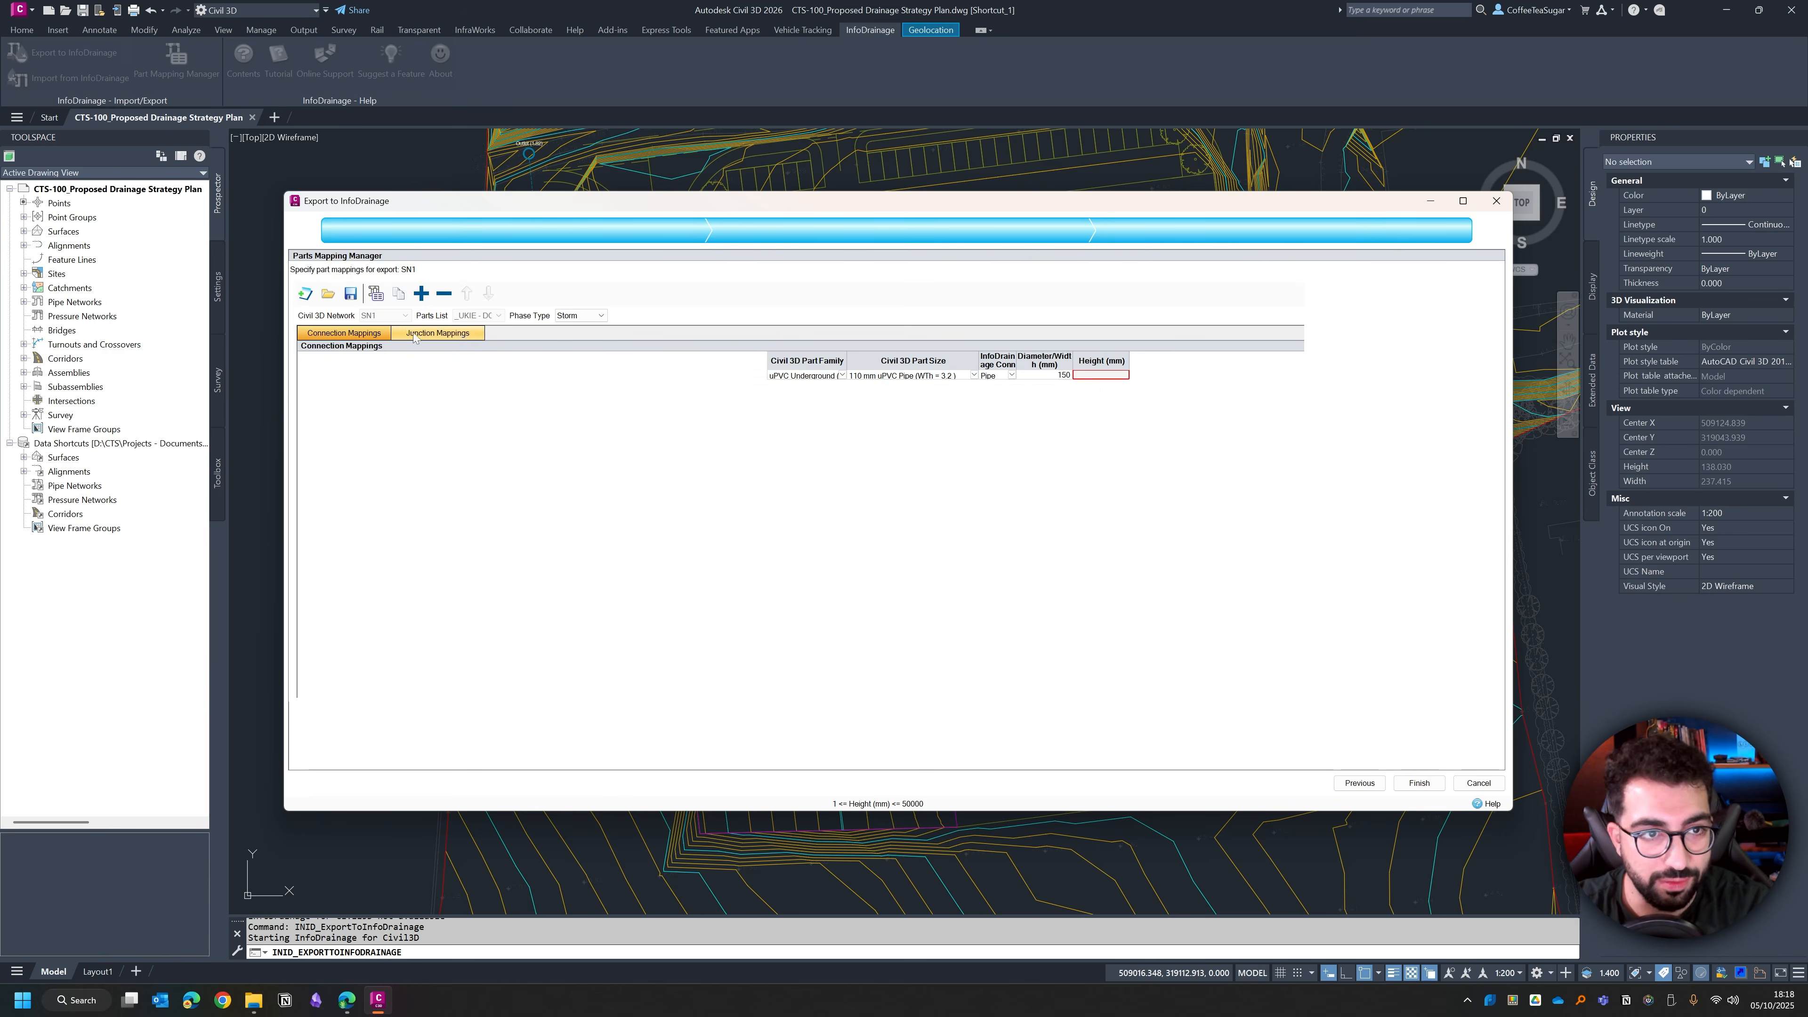
Step: Set the Type C (B15) junction's diameter to 1.350 m and finish the InfoDrainage export
left_click(437, 332)
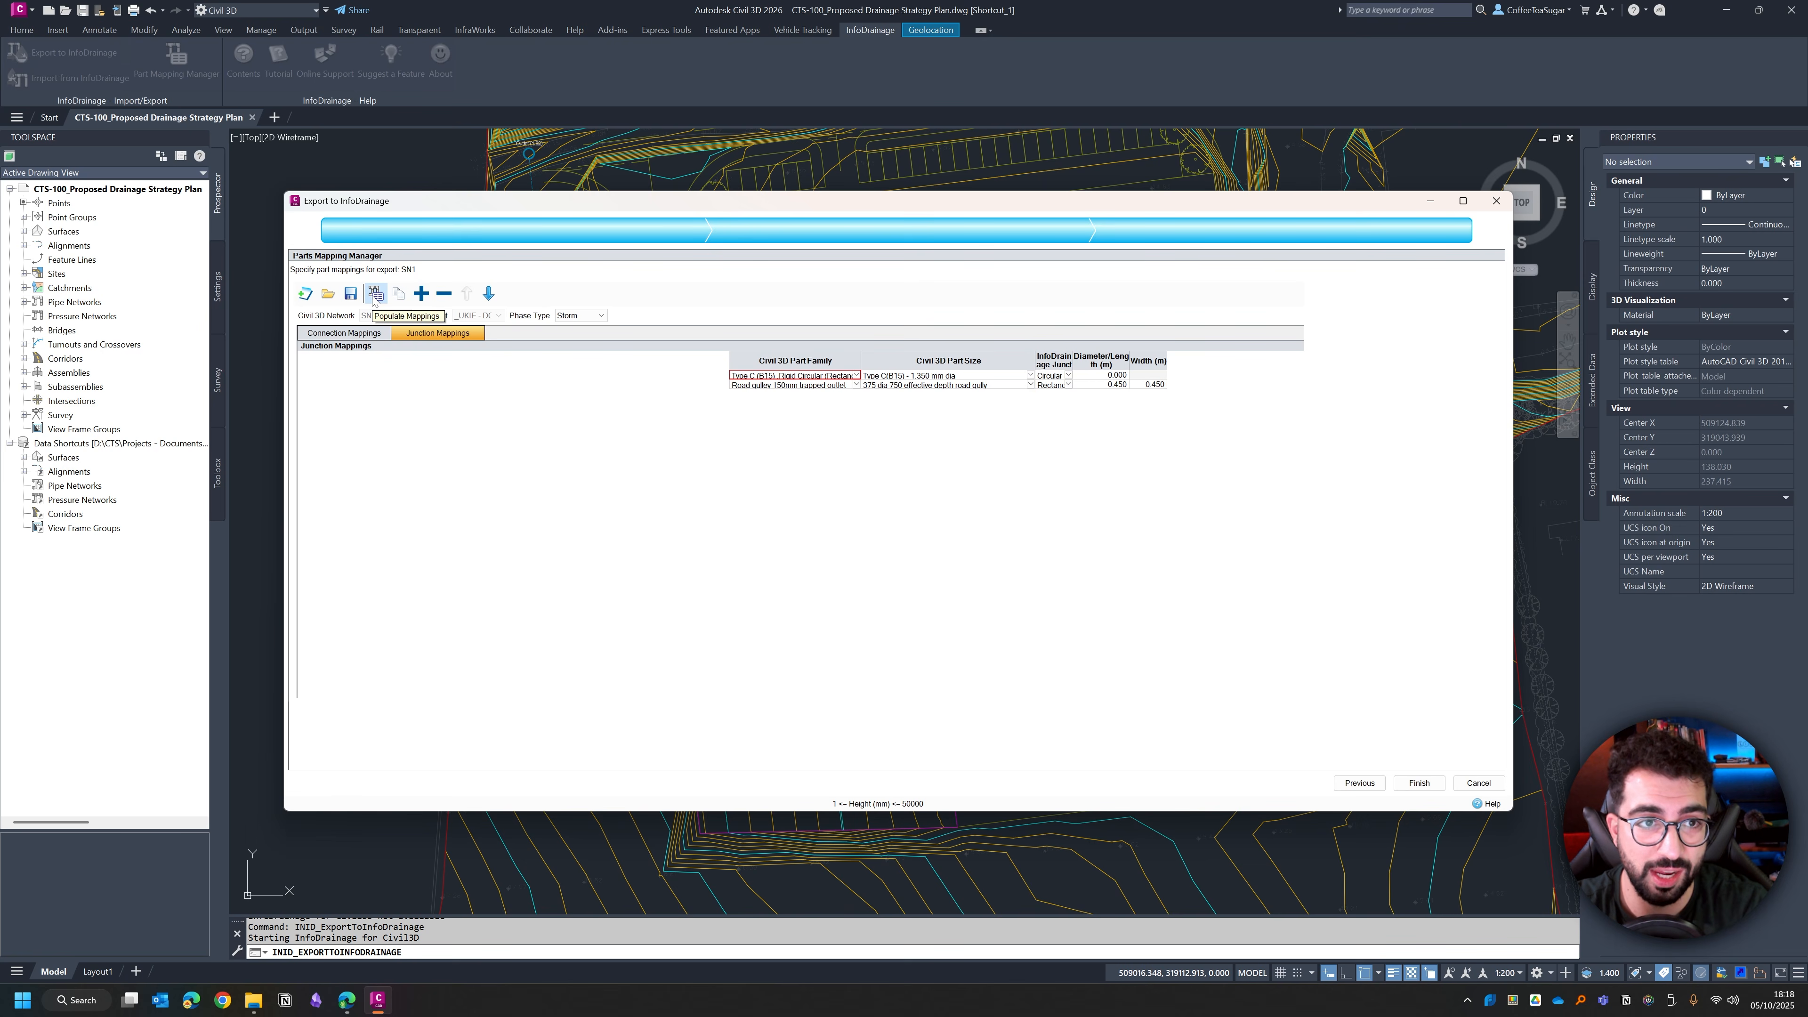
left_click(1414, 787)
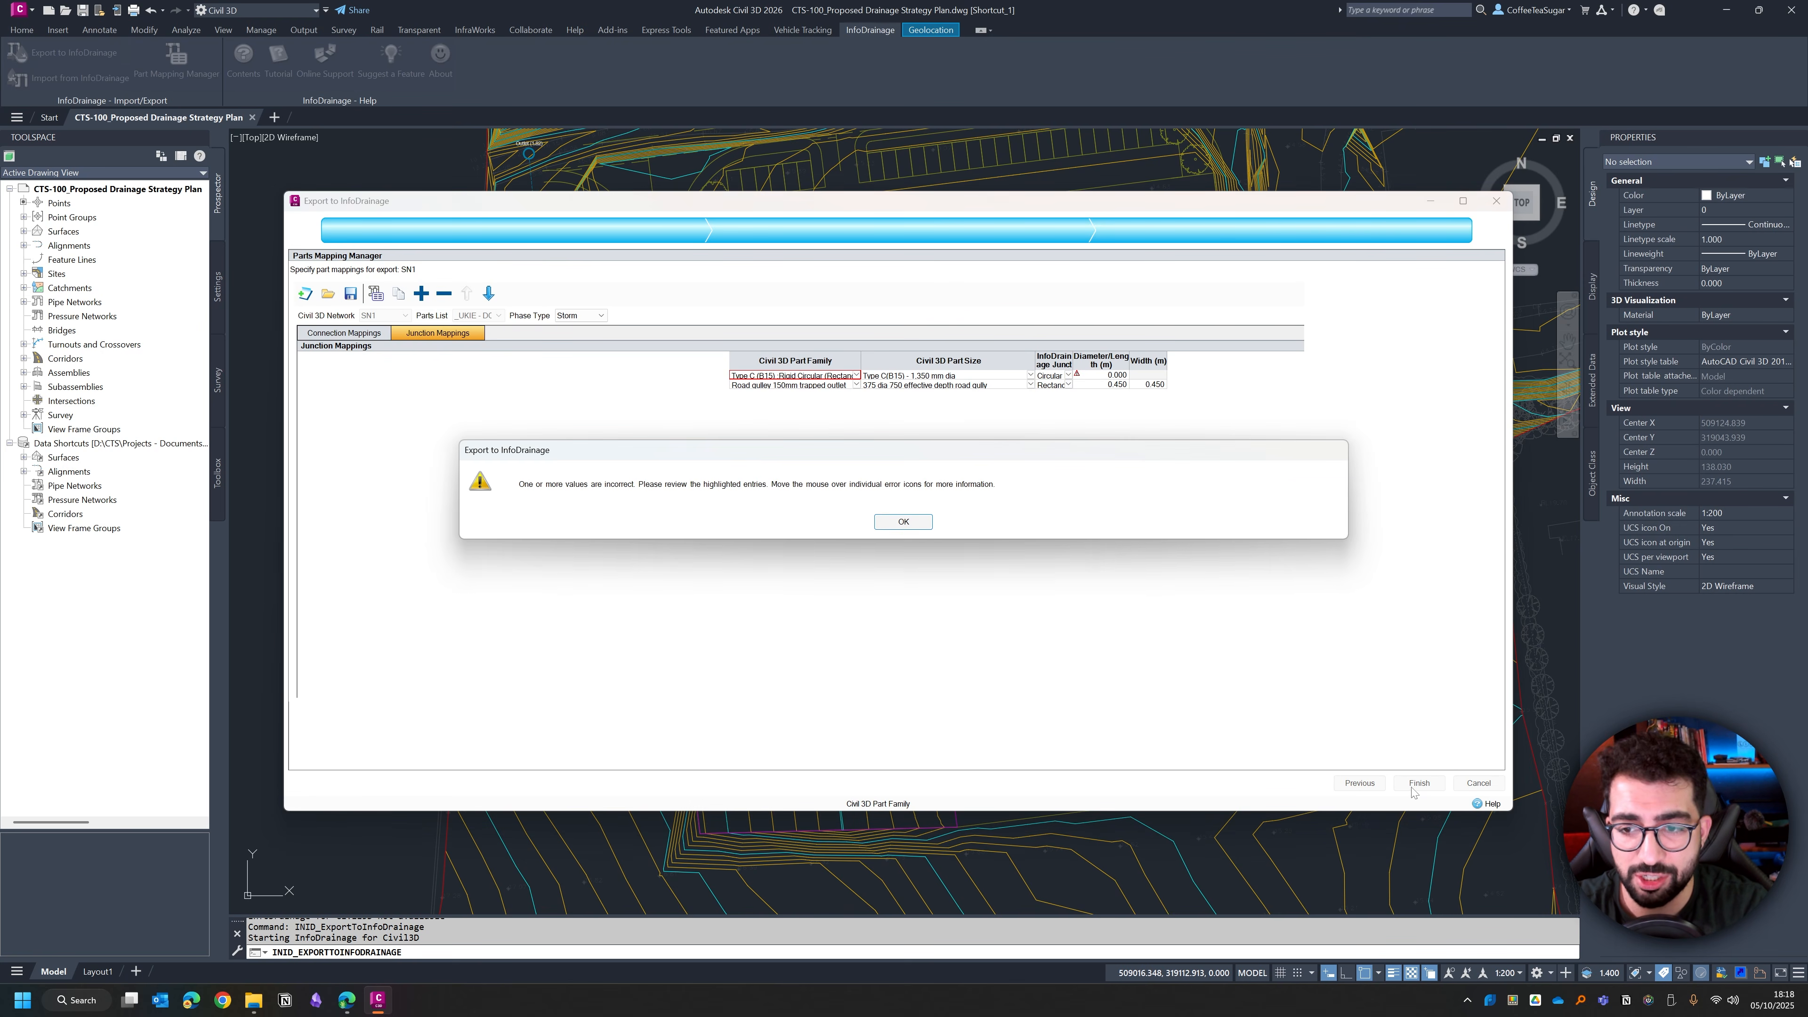
left_click(898, 524)
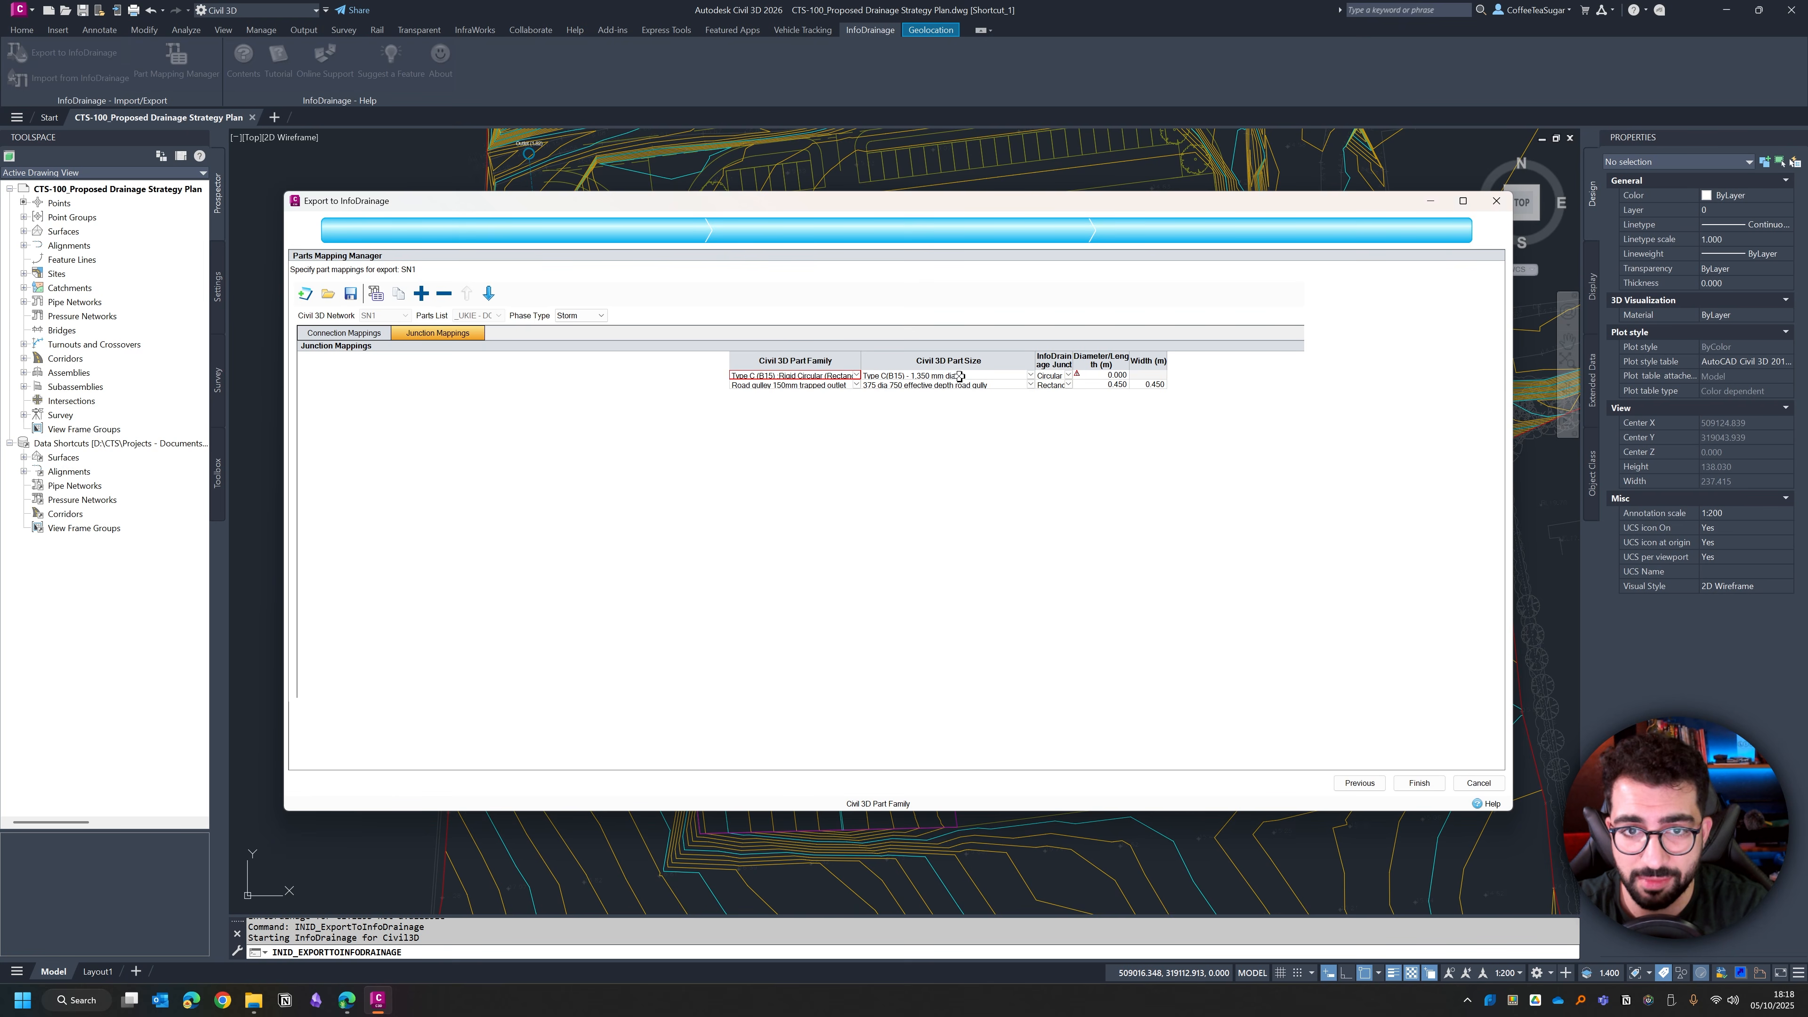
left_click(1100, 375)
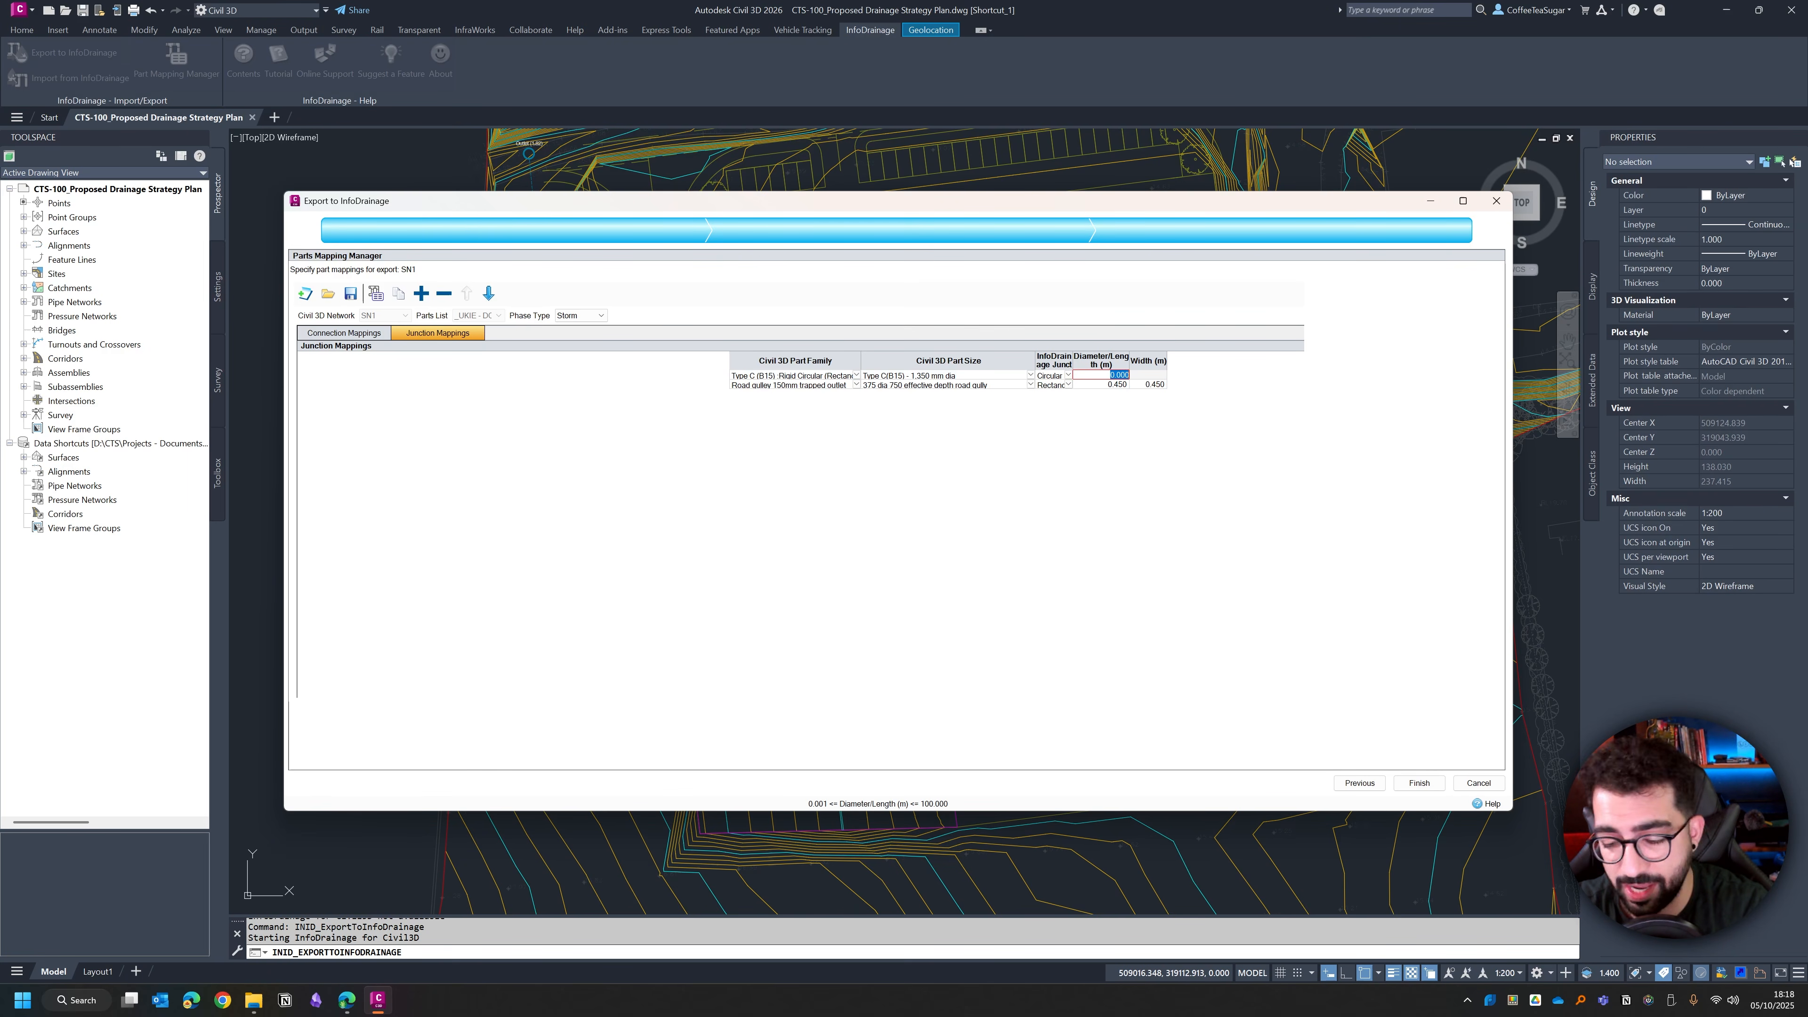
type("1.350")
key("Tab")
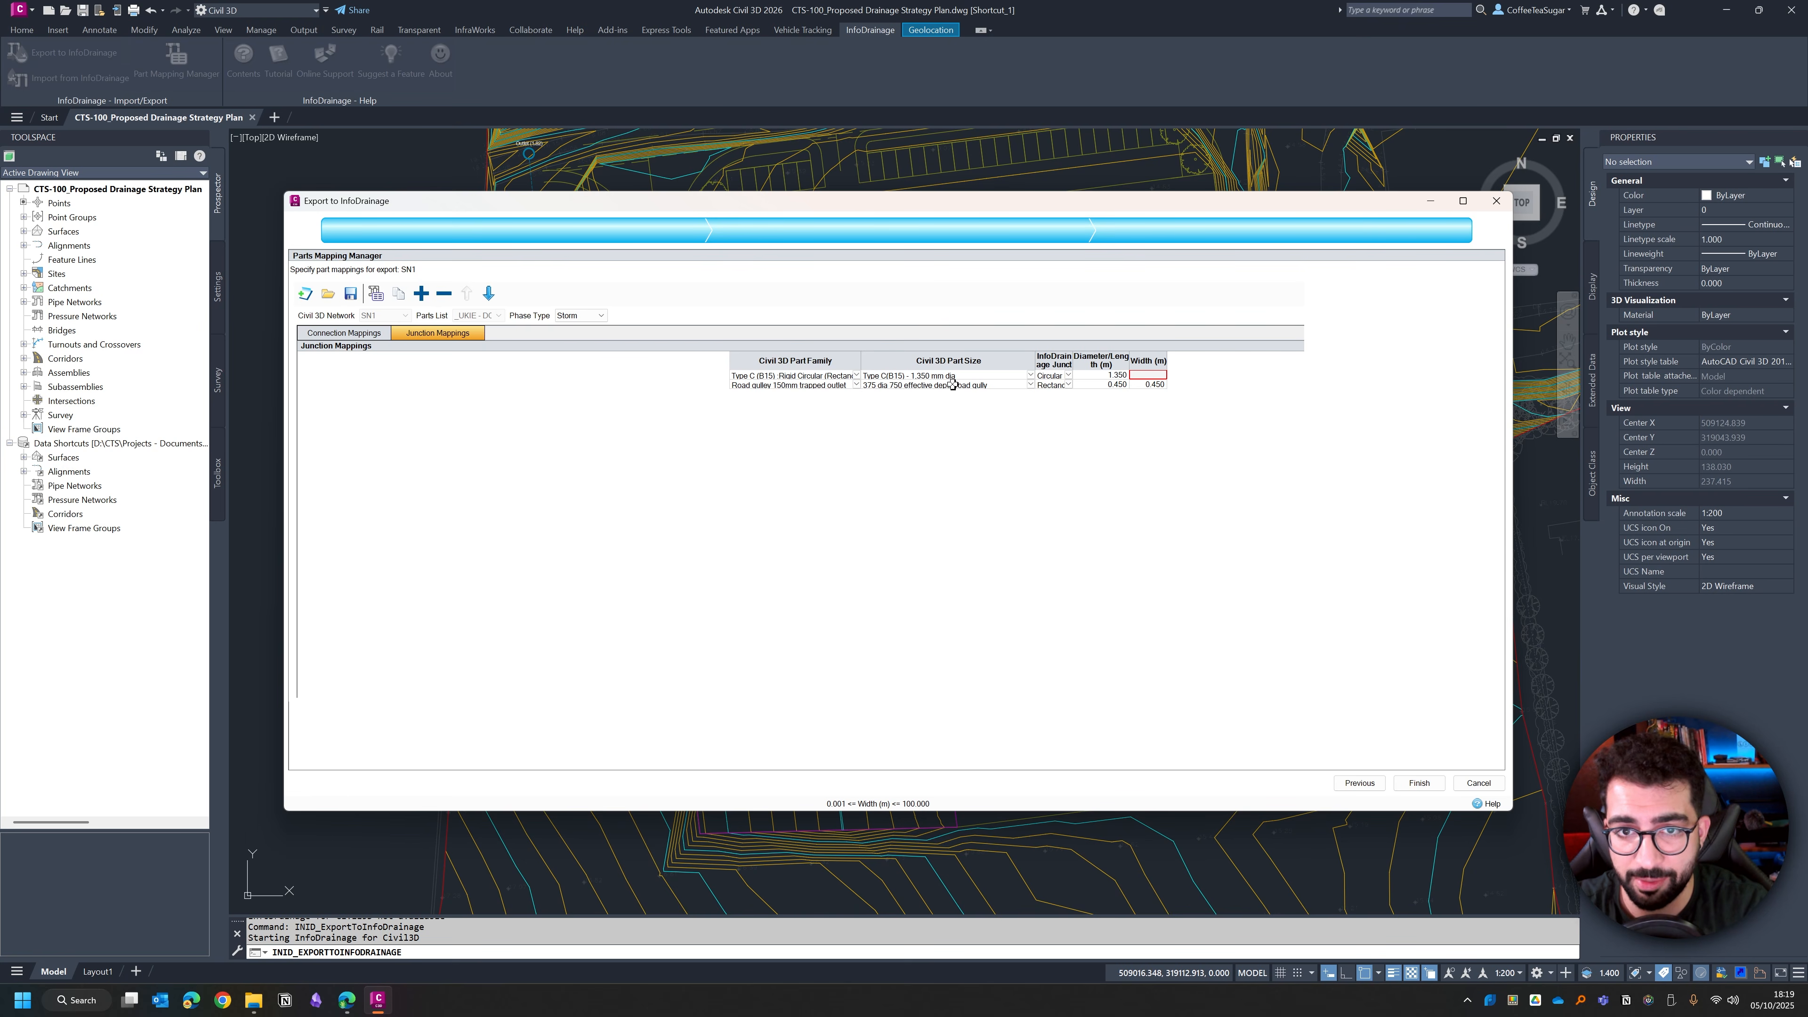
left_click(1419, 782)
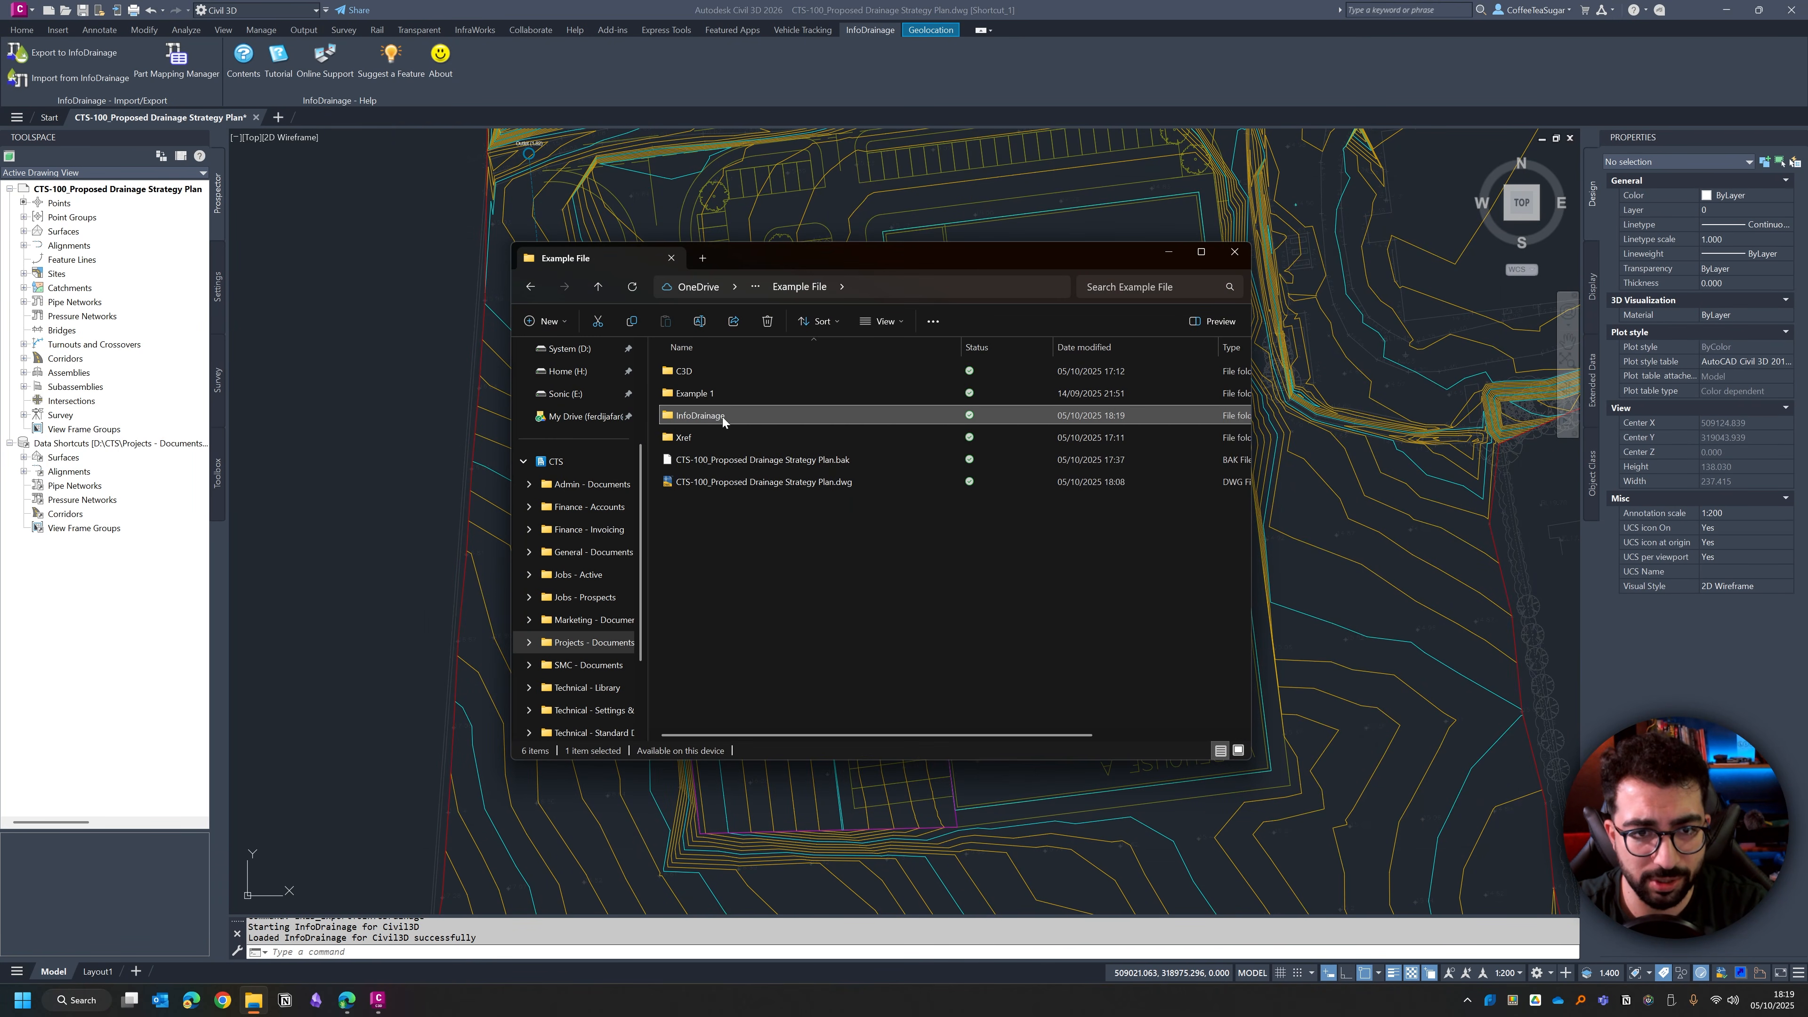
Step: Open the exported SN1.iddx from the project's InfoDrainage folder in InfoDrainage
double_click(720, 415)
left_click(707, 378)
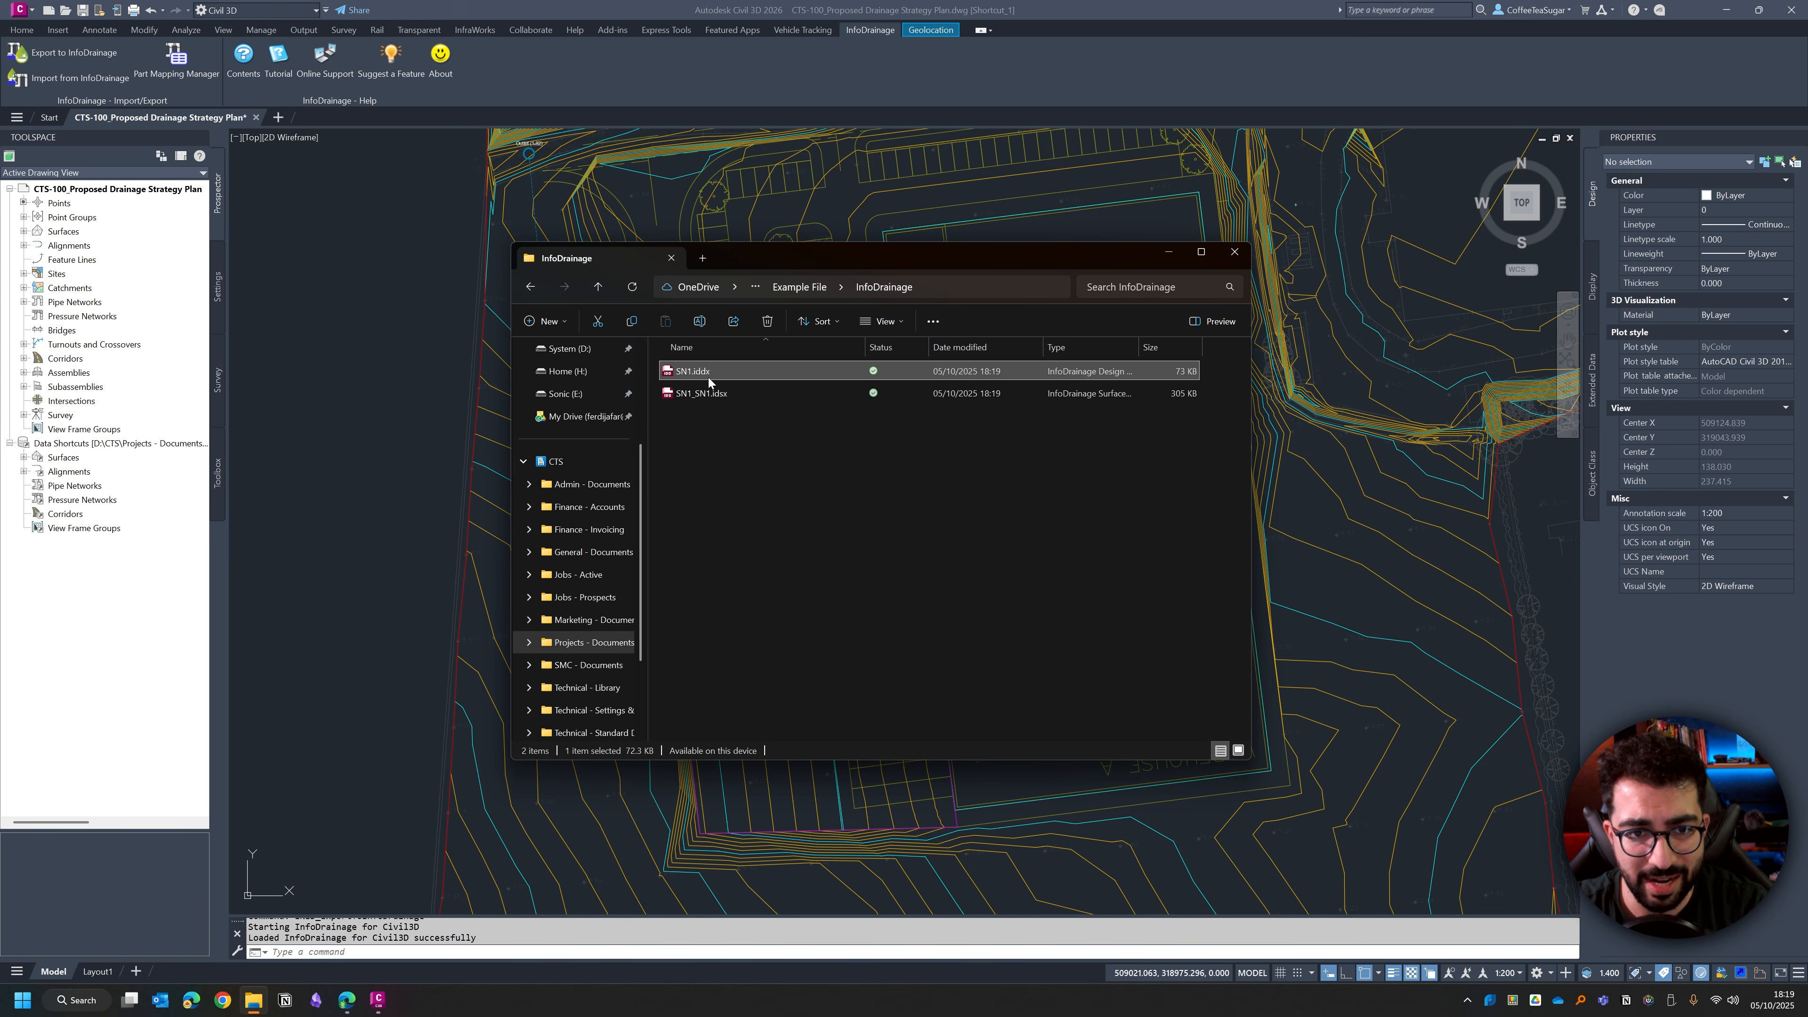
double_click(683, 371)
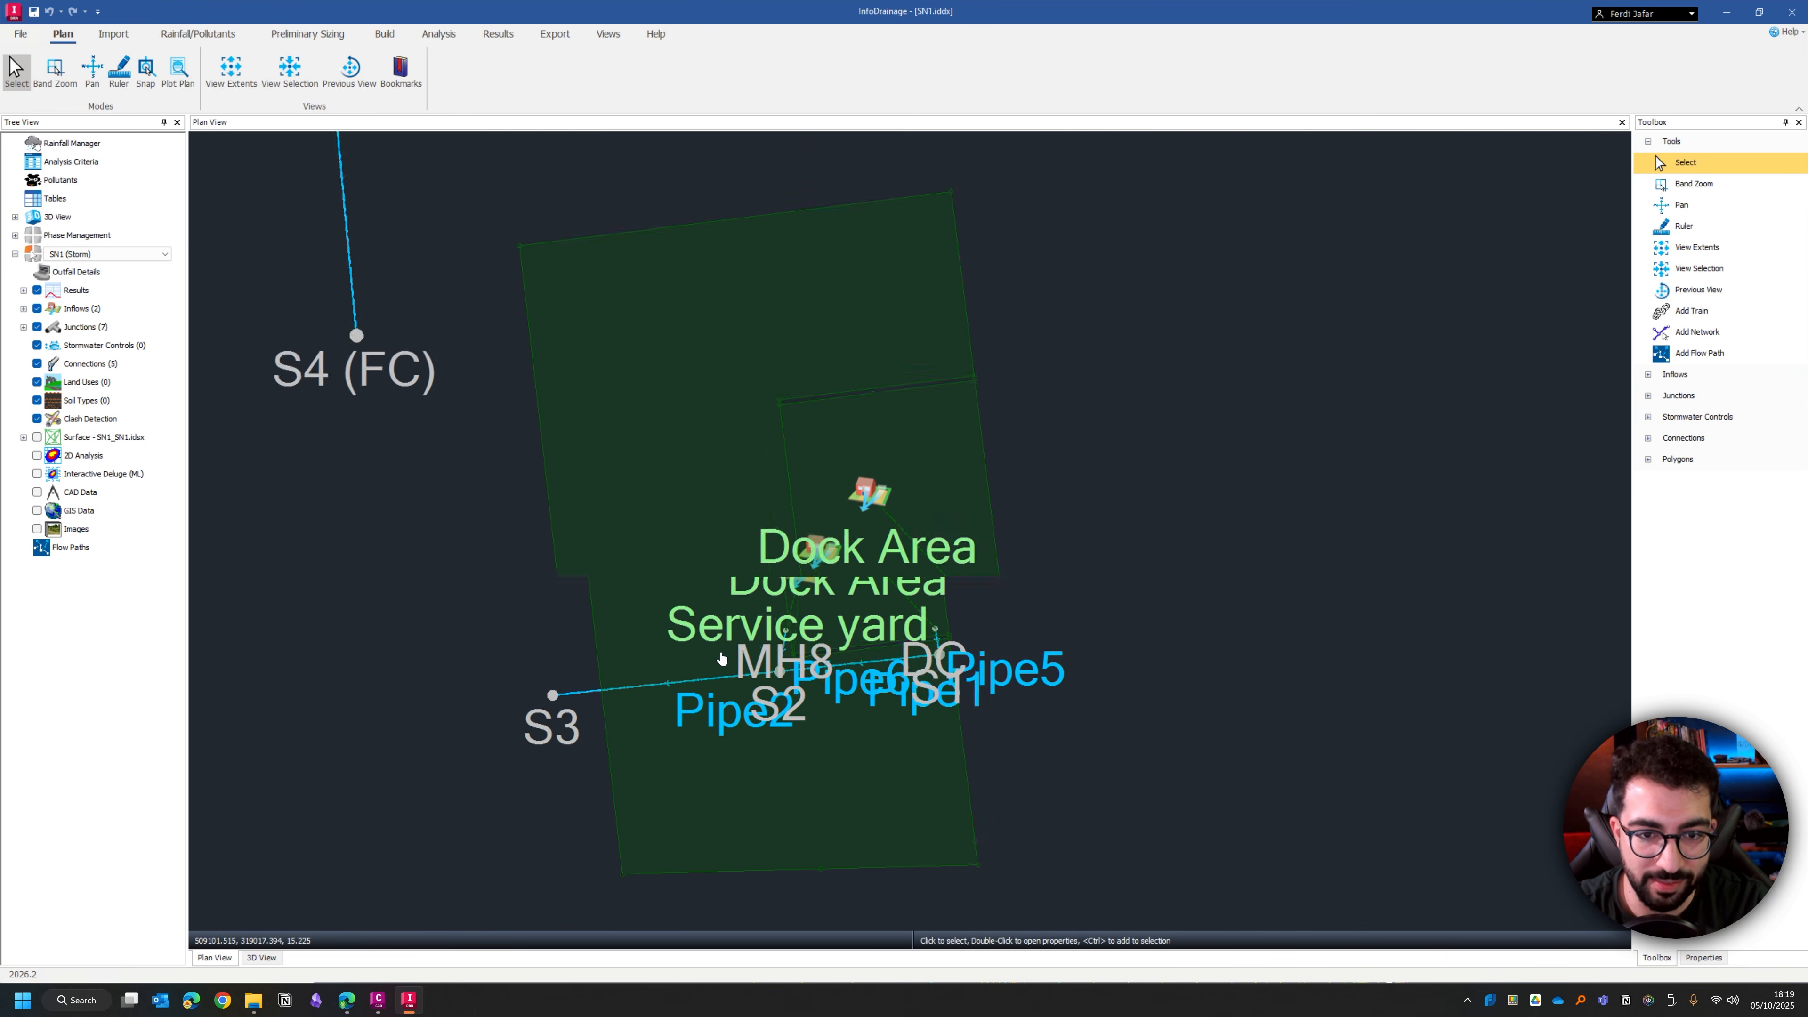
Step: Set the plan text height to 2 m in the display settings so the network labels are smaller
scroll(722, 659, "up", 2)
scroll(697, 642, "down", 1)
middle_click_drag(694, 642, 806, 569)
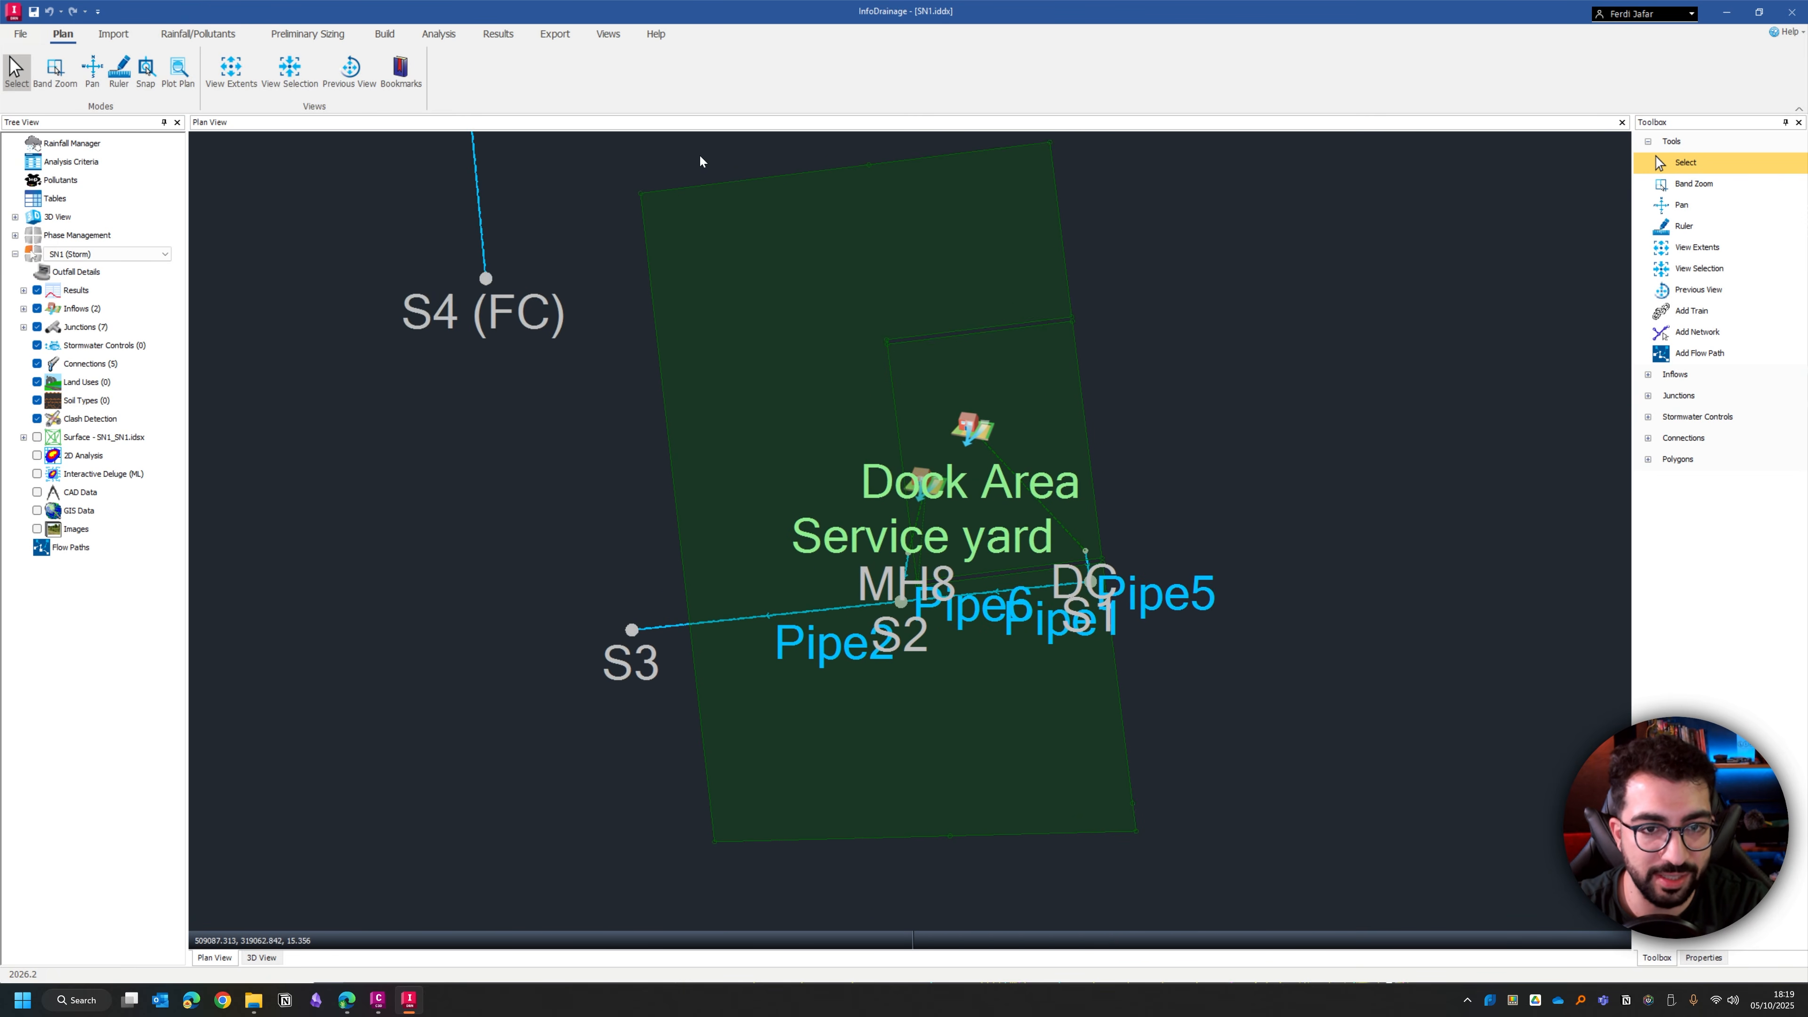
scroll(684, 178, "down", 2)
left_click(609, 36)
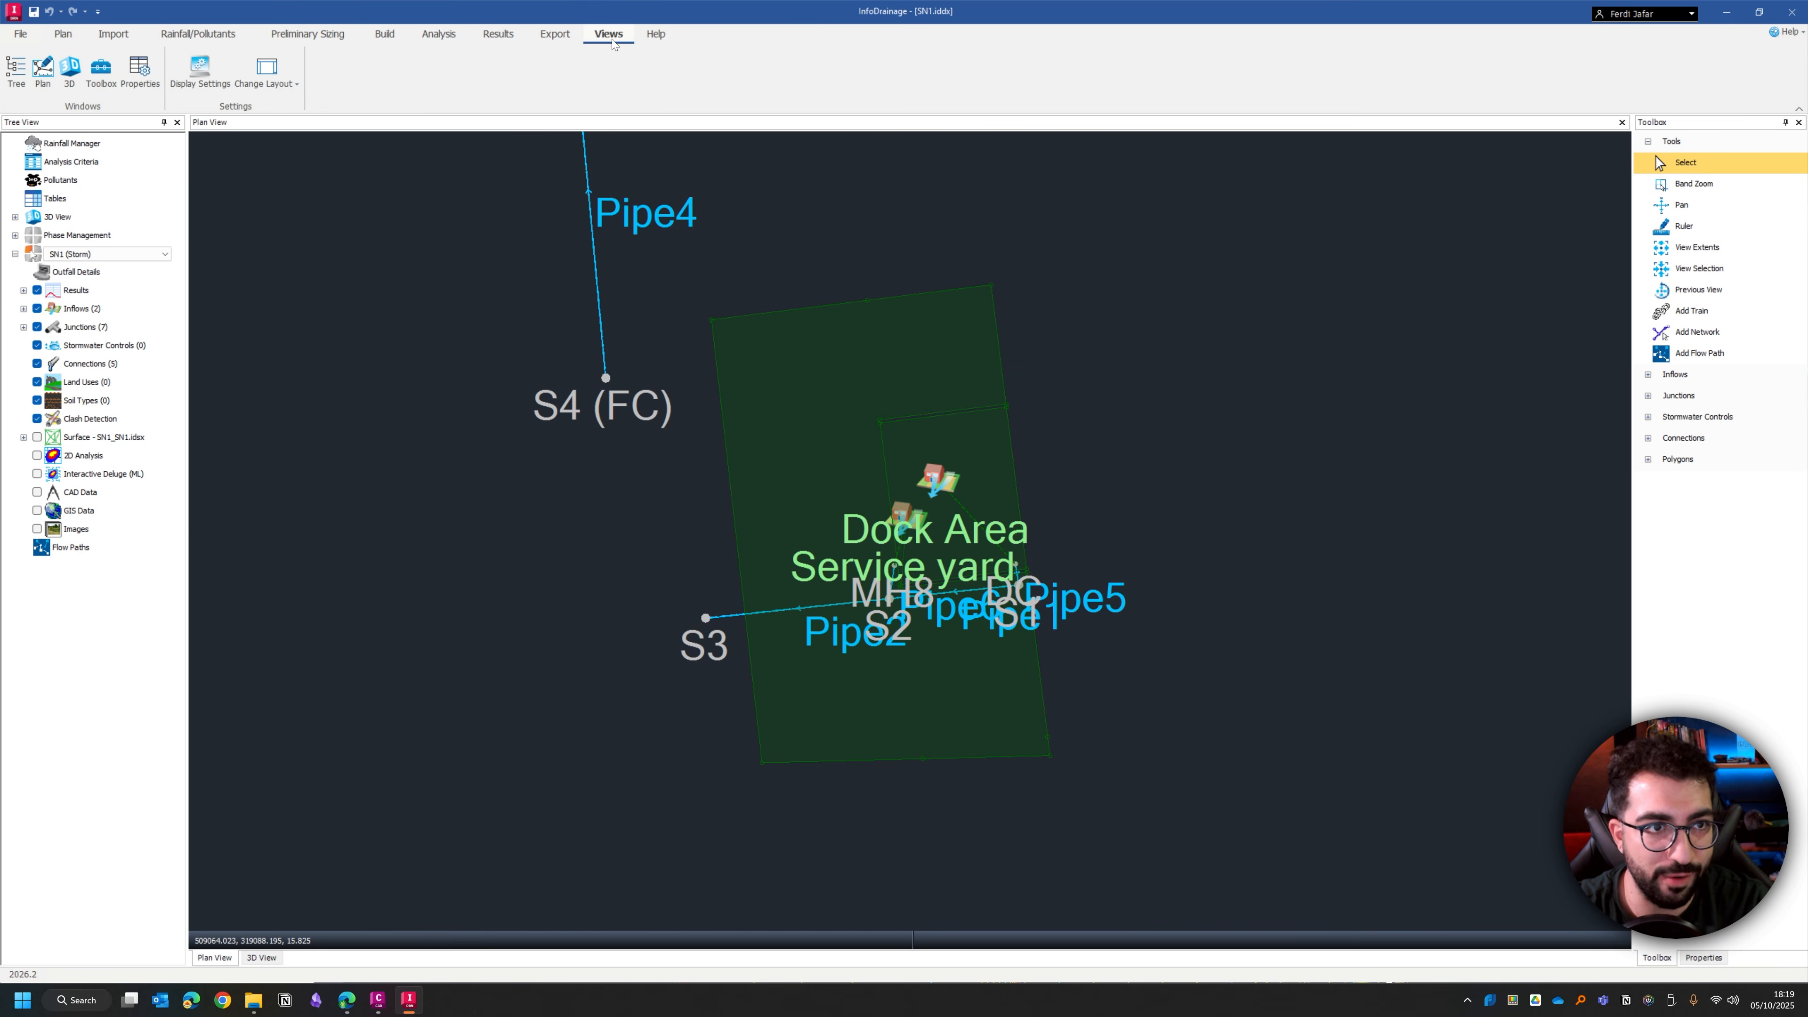
left_click(196, 79)
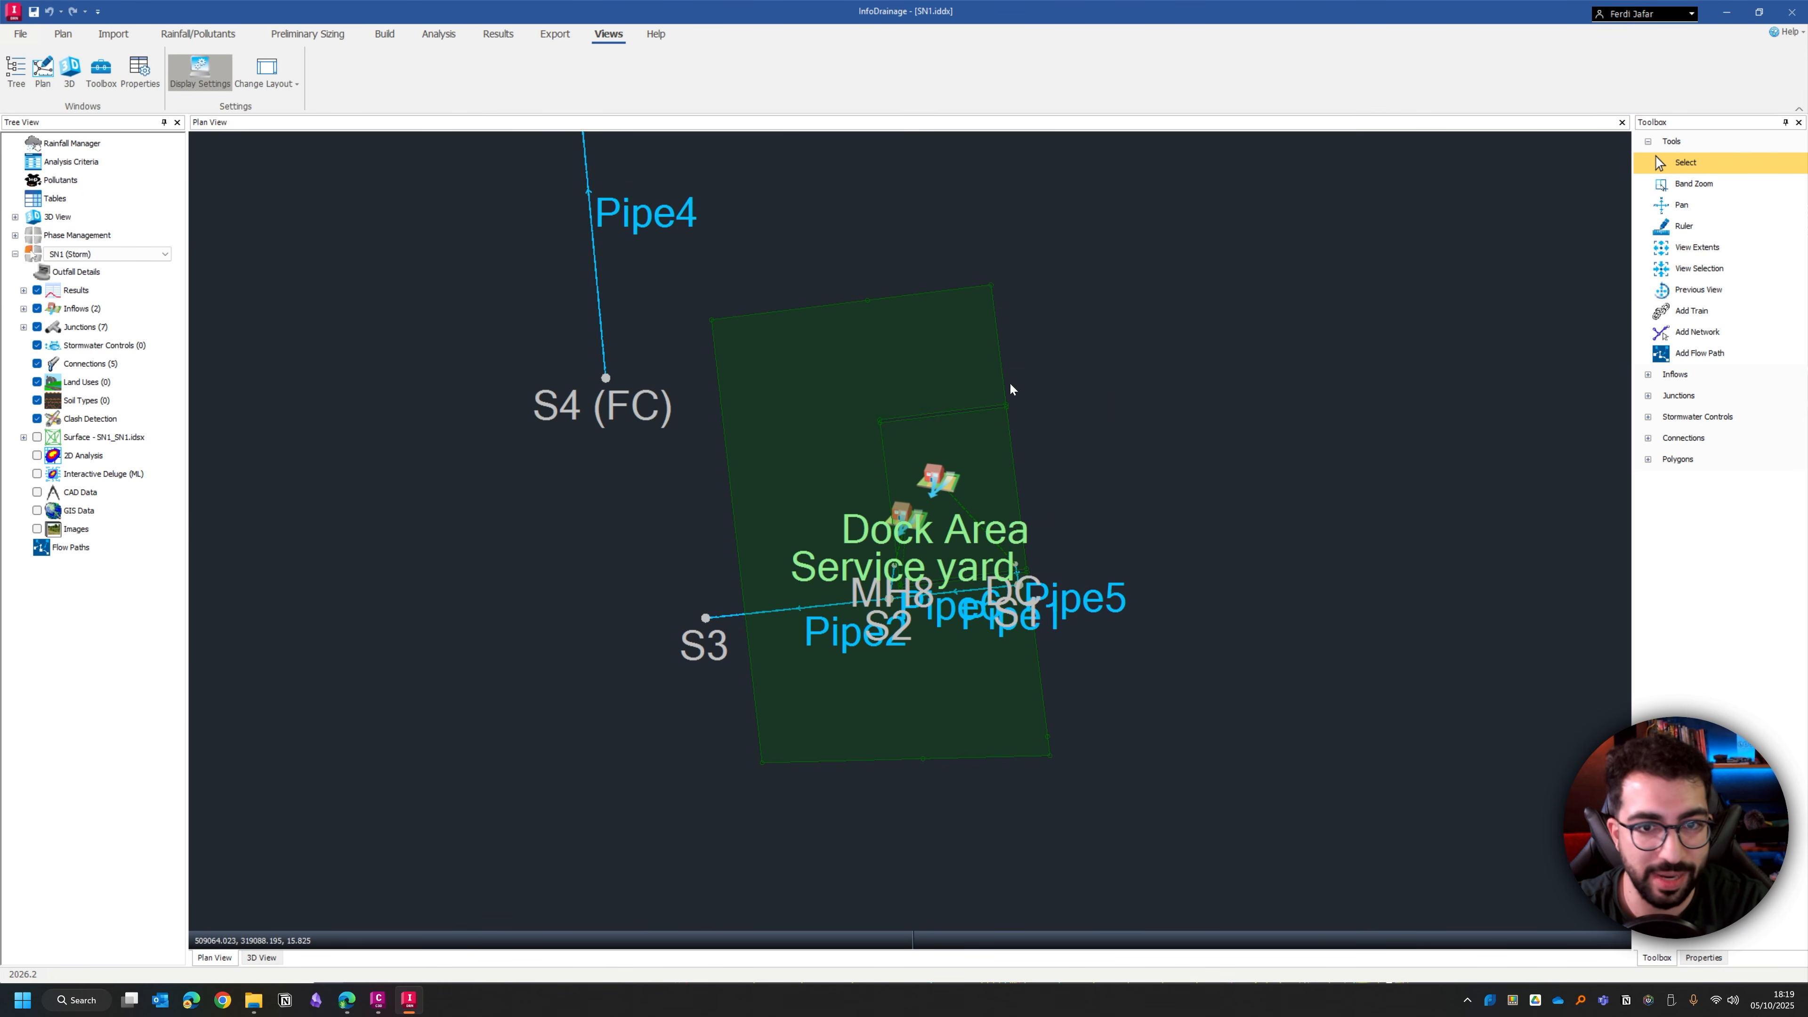
type("2")
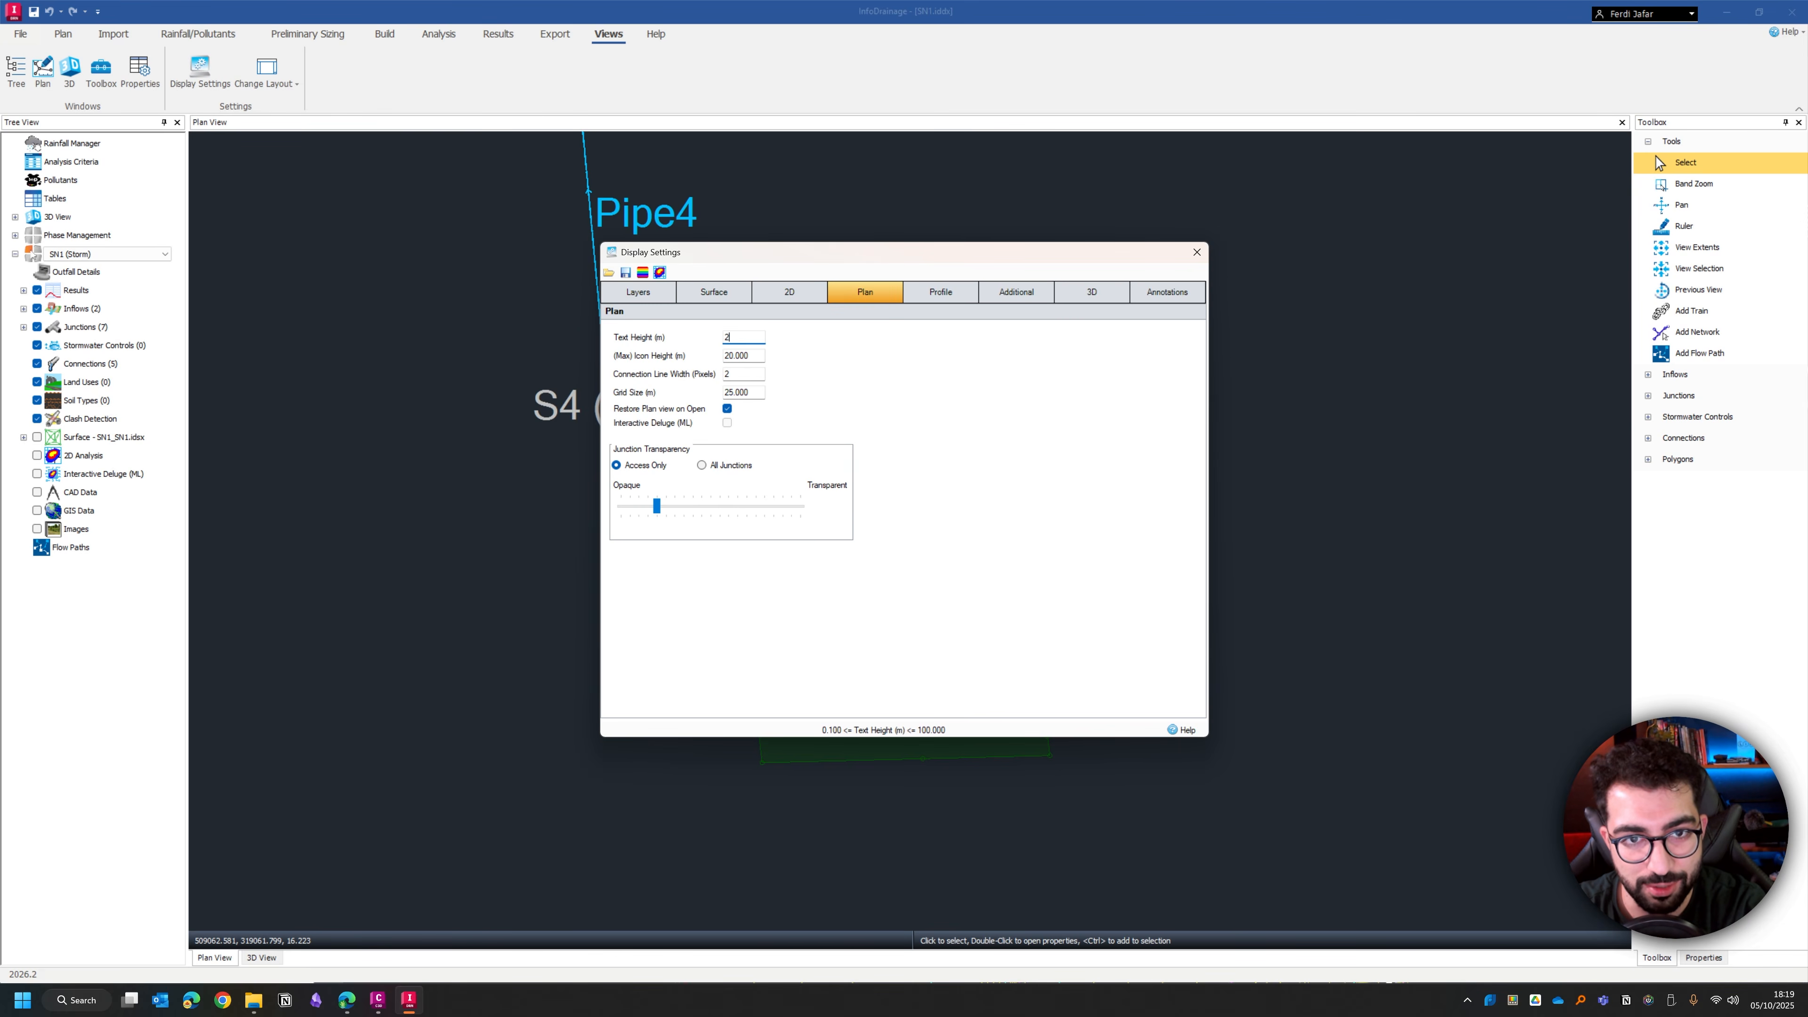
key("Tab")
key("Tab")
left_click_drag(753, 262, 919, 246)
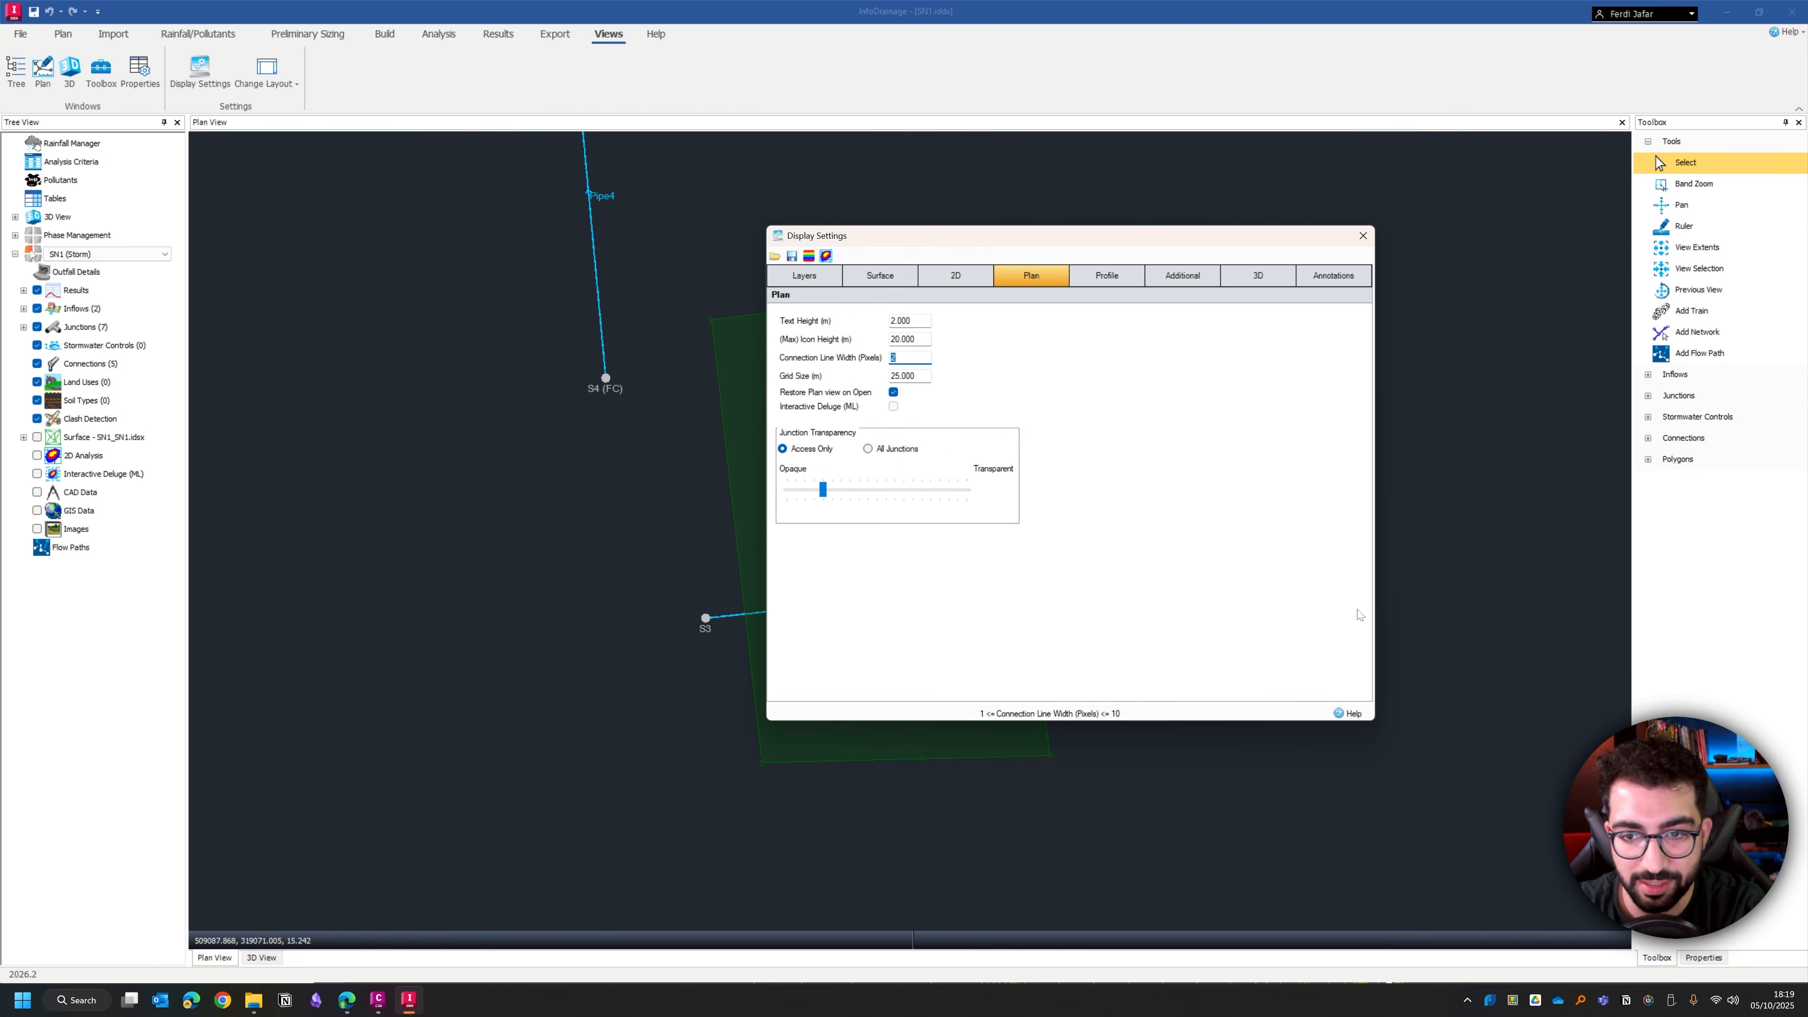
key("Escape")
Step: Try moving the Dock Area catchment off the Service yard to inspect both catchments and their inflow connections, and undo the move
scroll(913, 589, "up", 5)
left_click_drag(1003, 399, 1271, 341)
left_click(602, 371)
left_click_drag(602, 370, 588, 373)
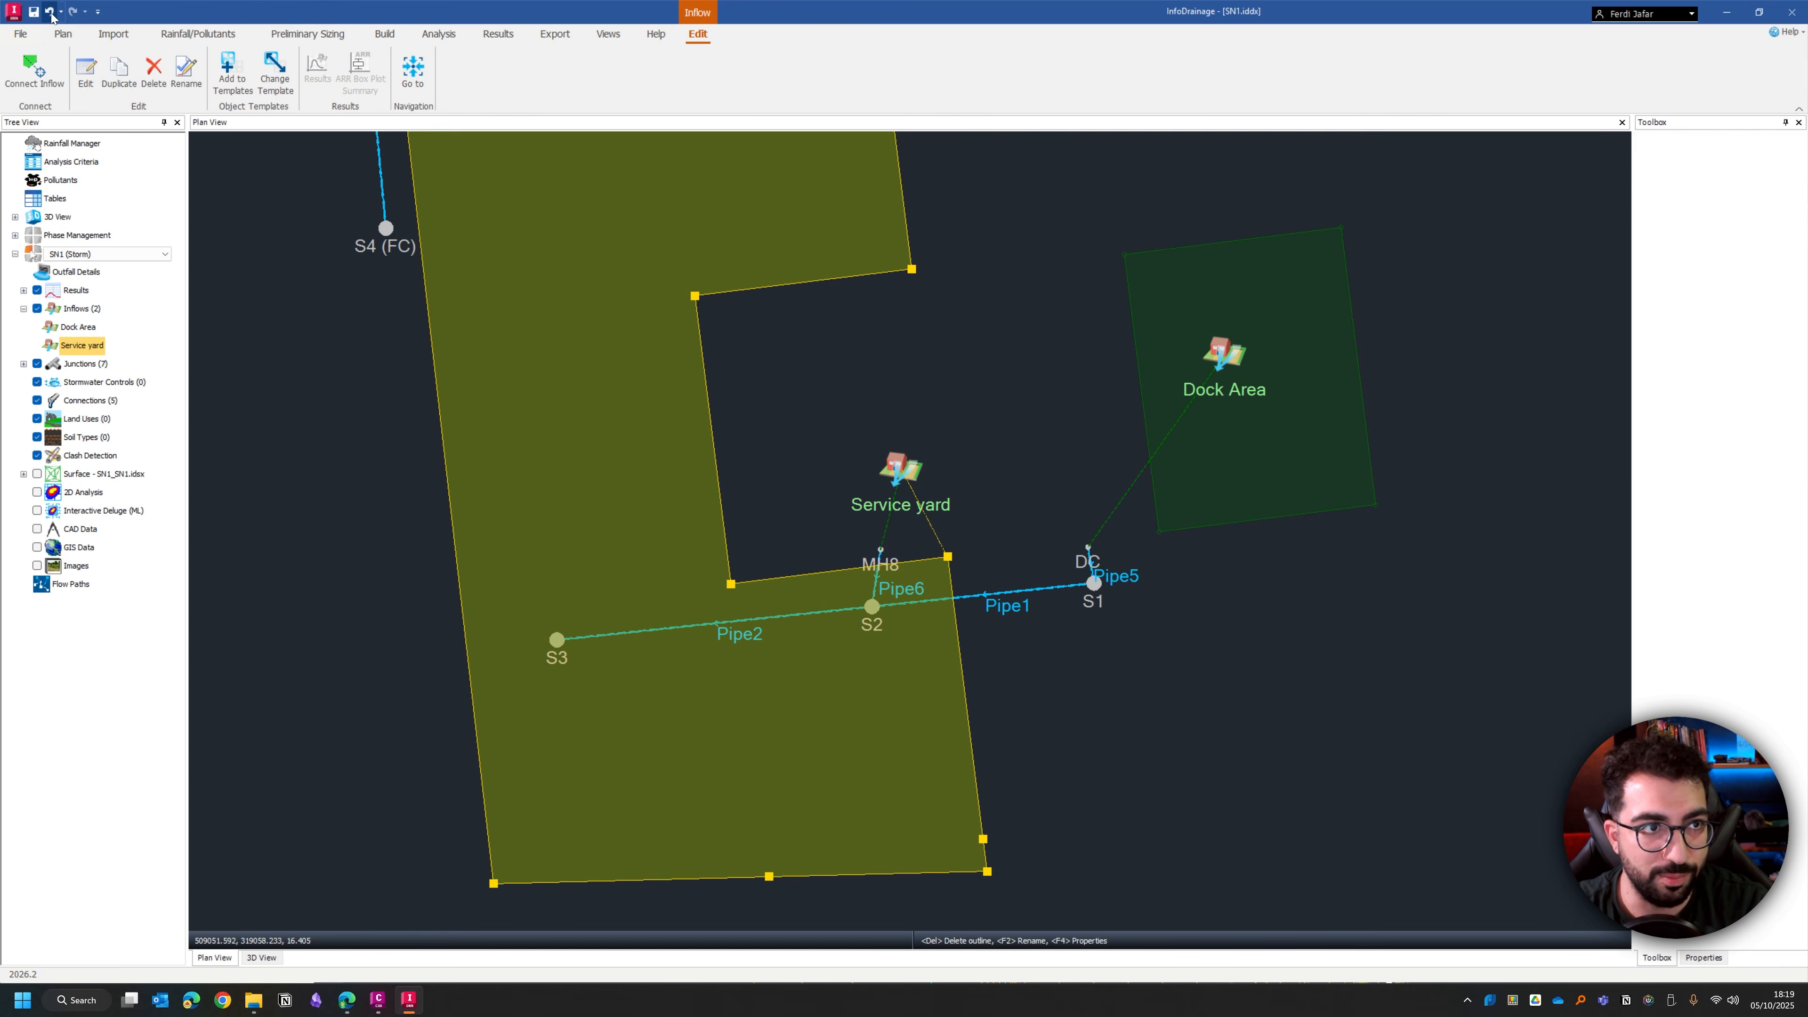
left_click(63, 33)
scroll(1065, 609, "up", 6)
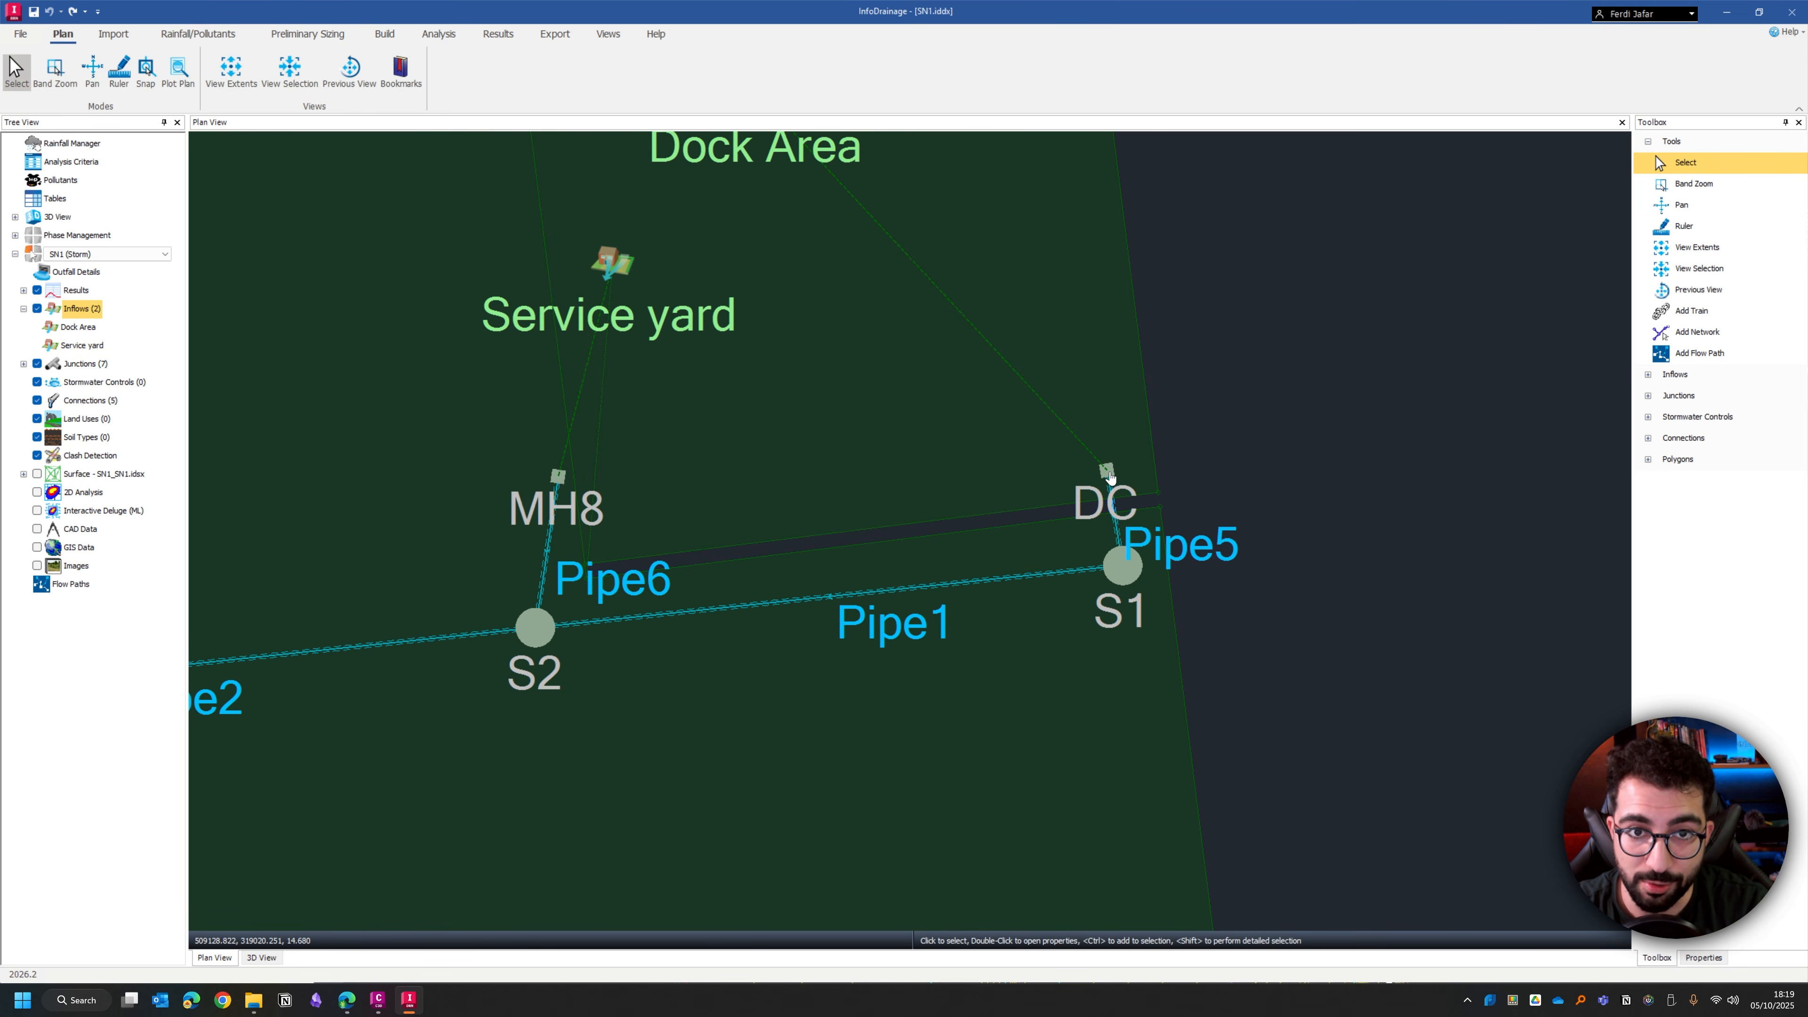
scroll(690, 492, "down", 6)
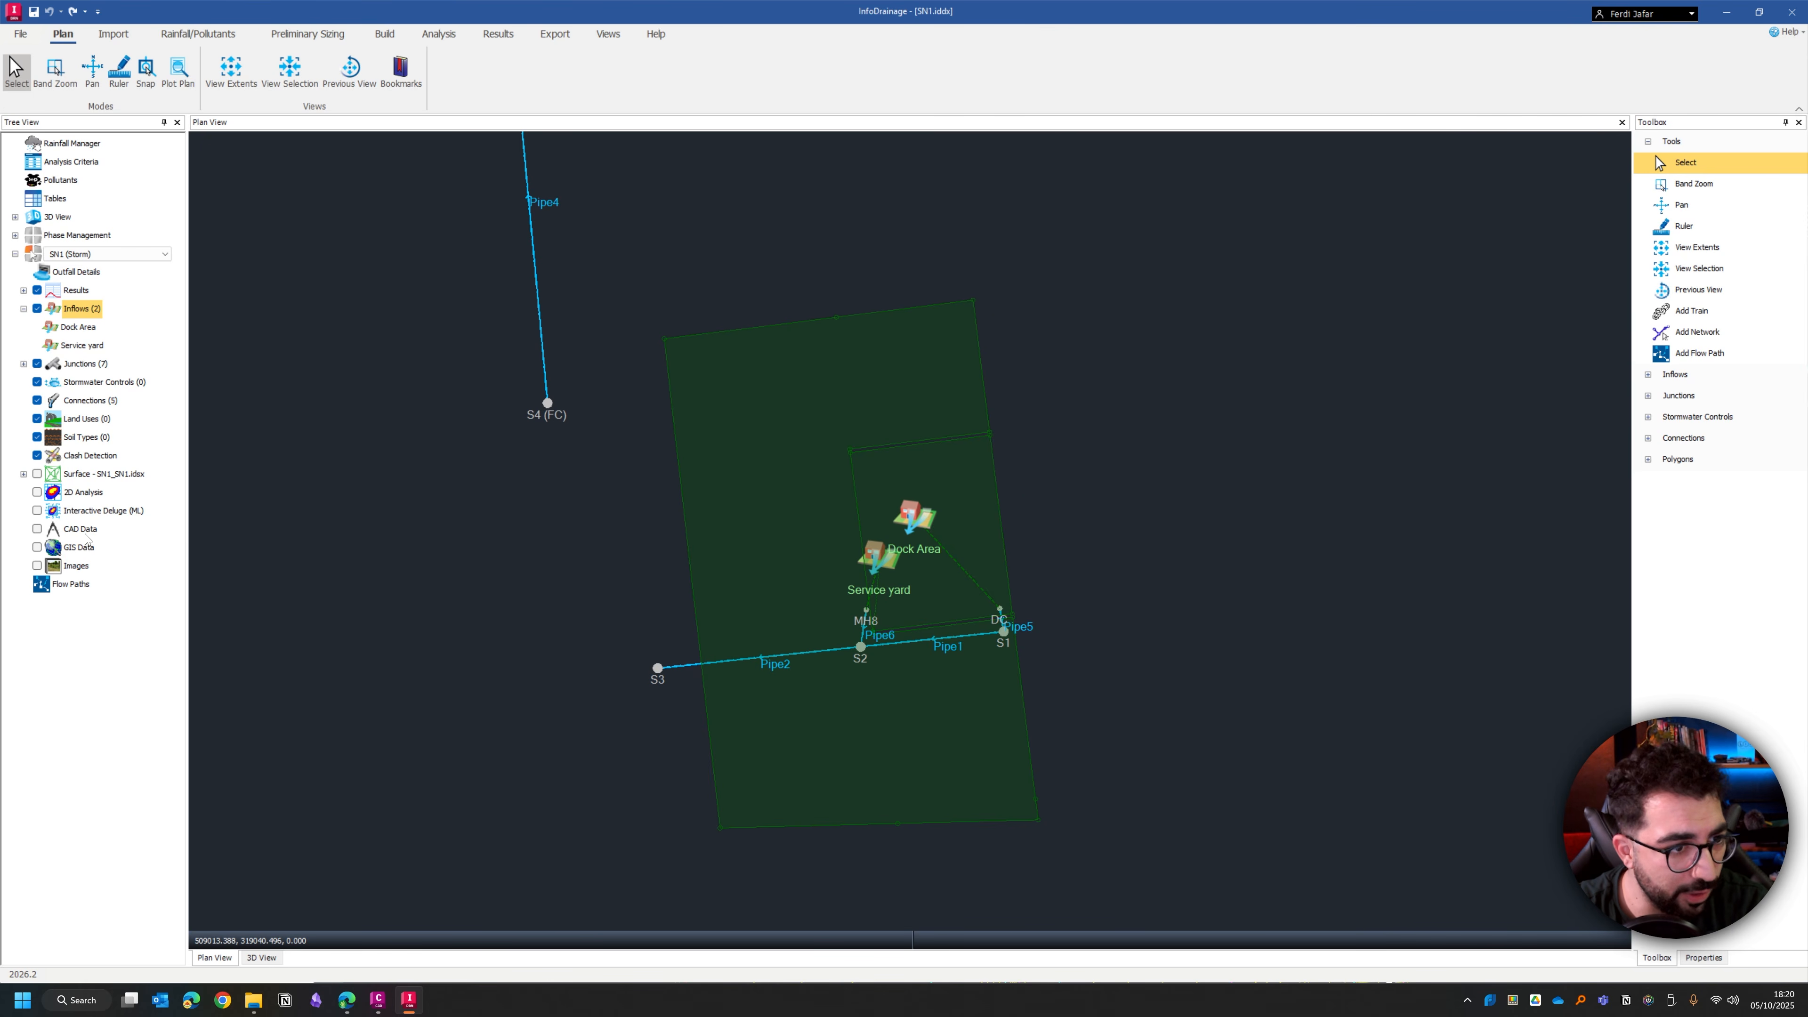
Step: Turn on CAD data and load X_Proposed Site Plan.dwg from the Xref folder with all layers, in metres
left_click(38, 531)
right_click(59, 536)
left_click(142, 539)
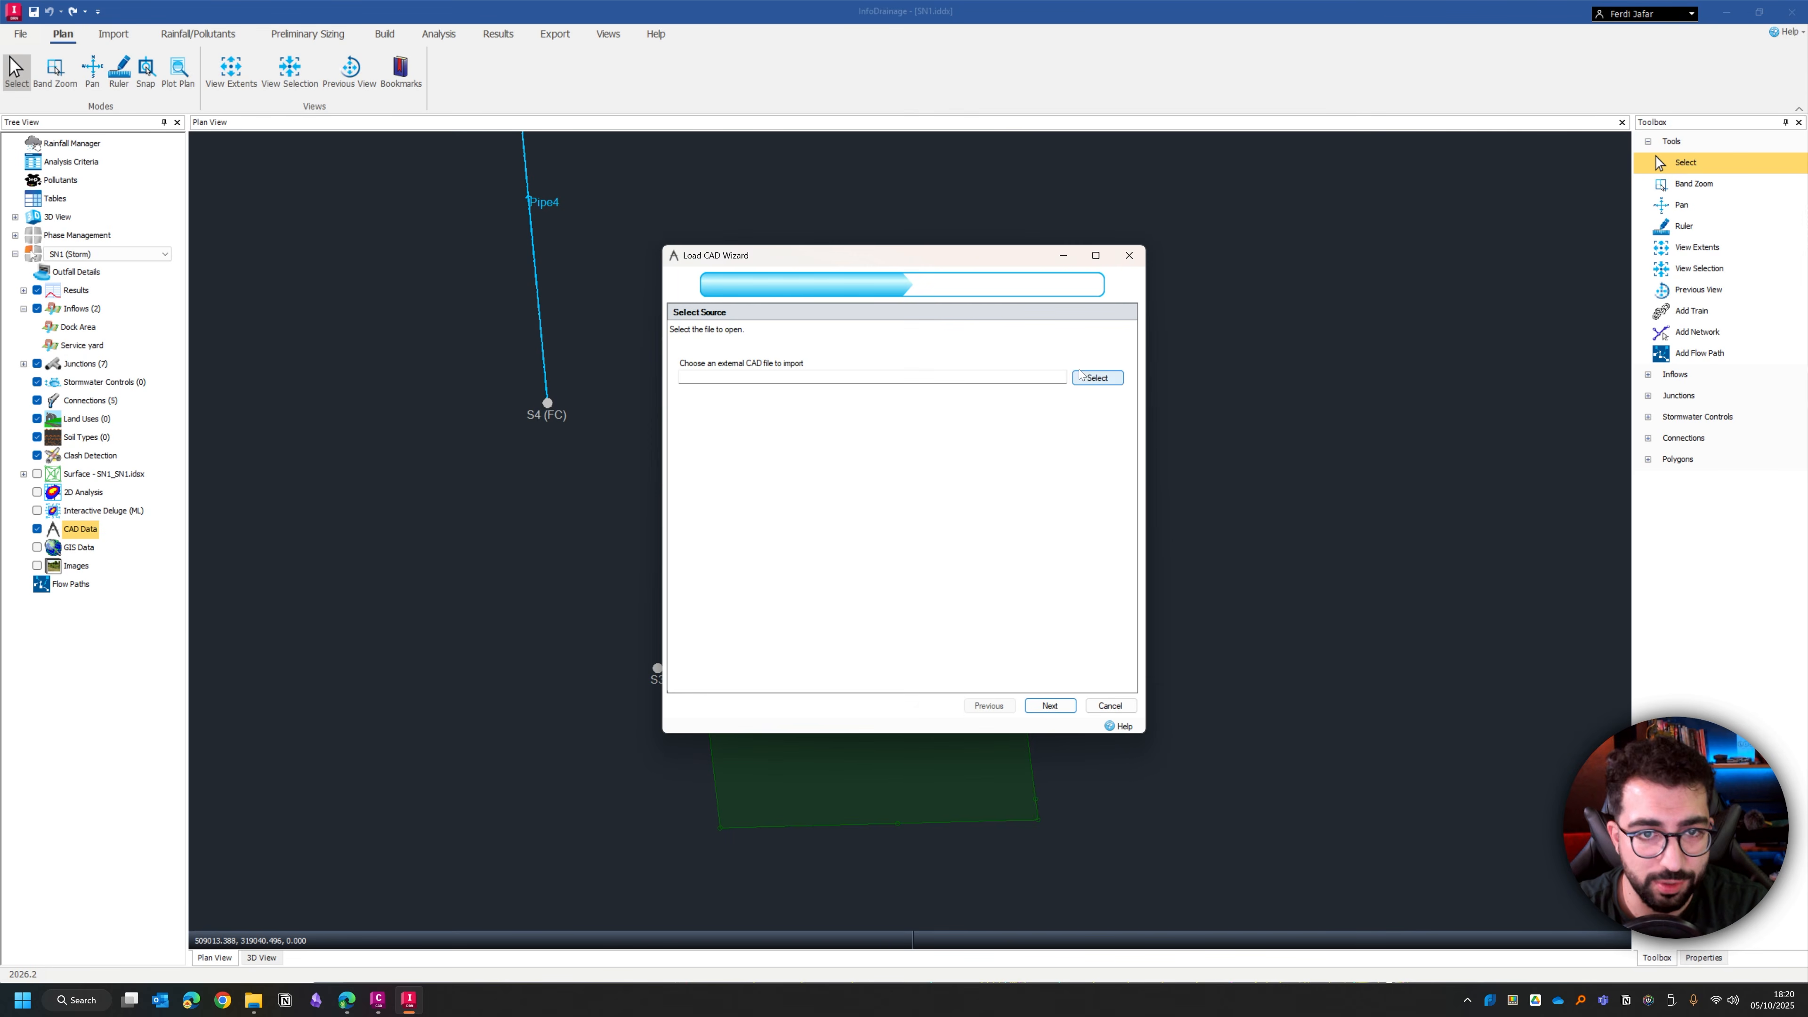
left_click(1097, 378)
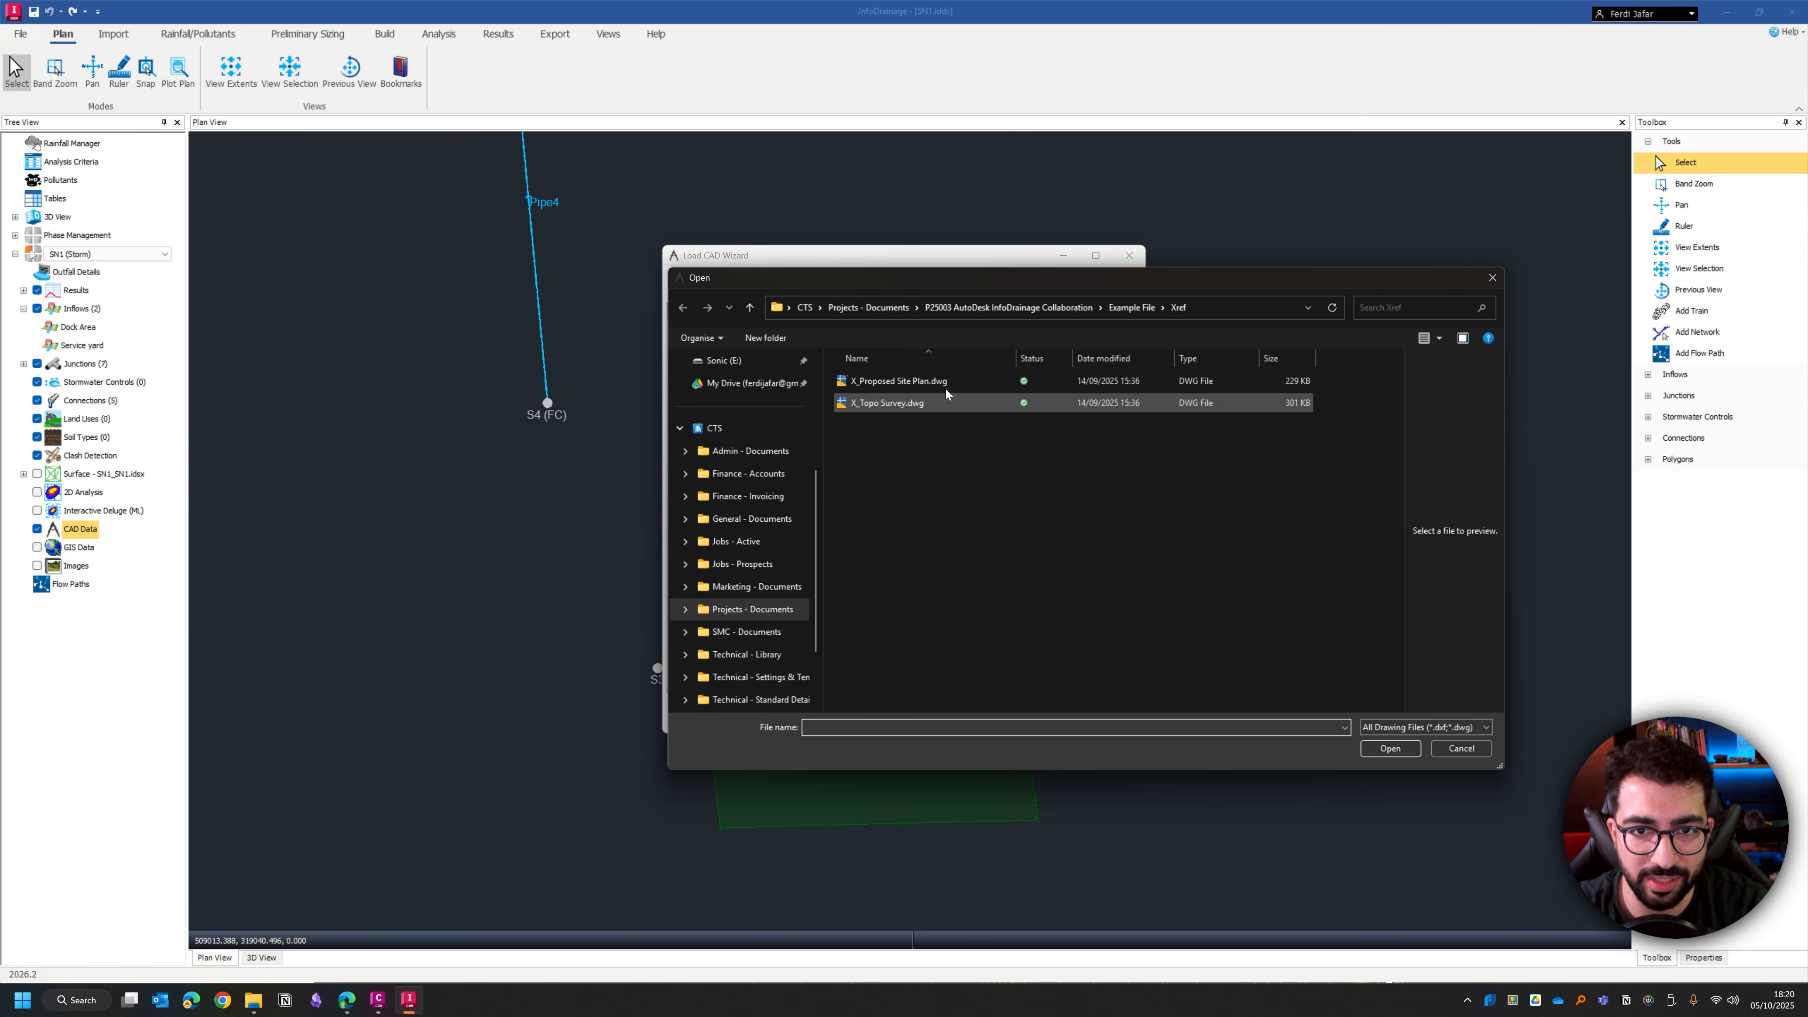
left_click(881, 381)
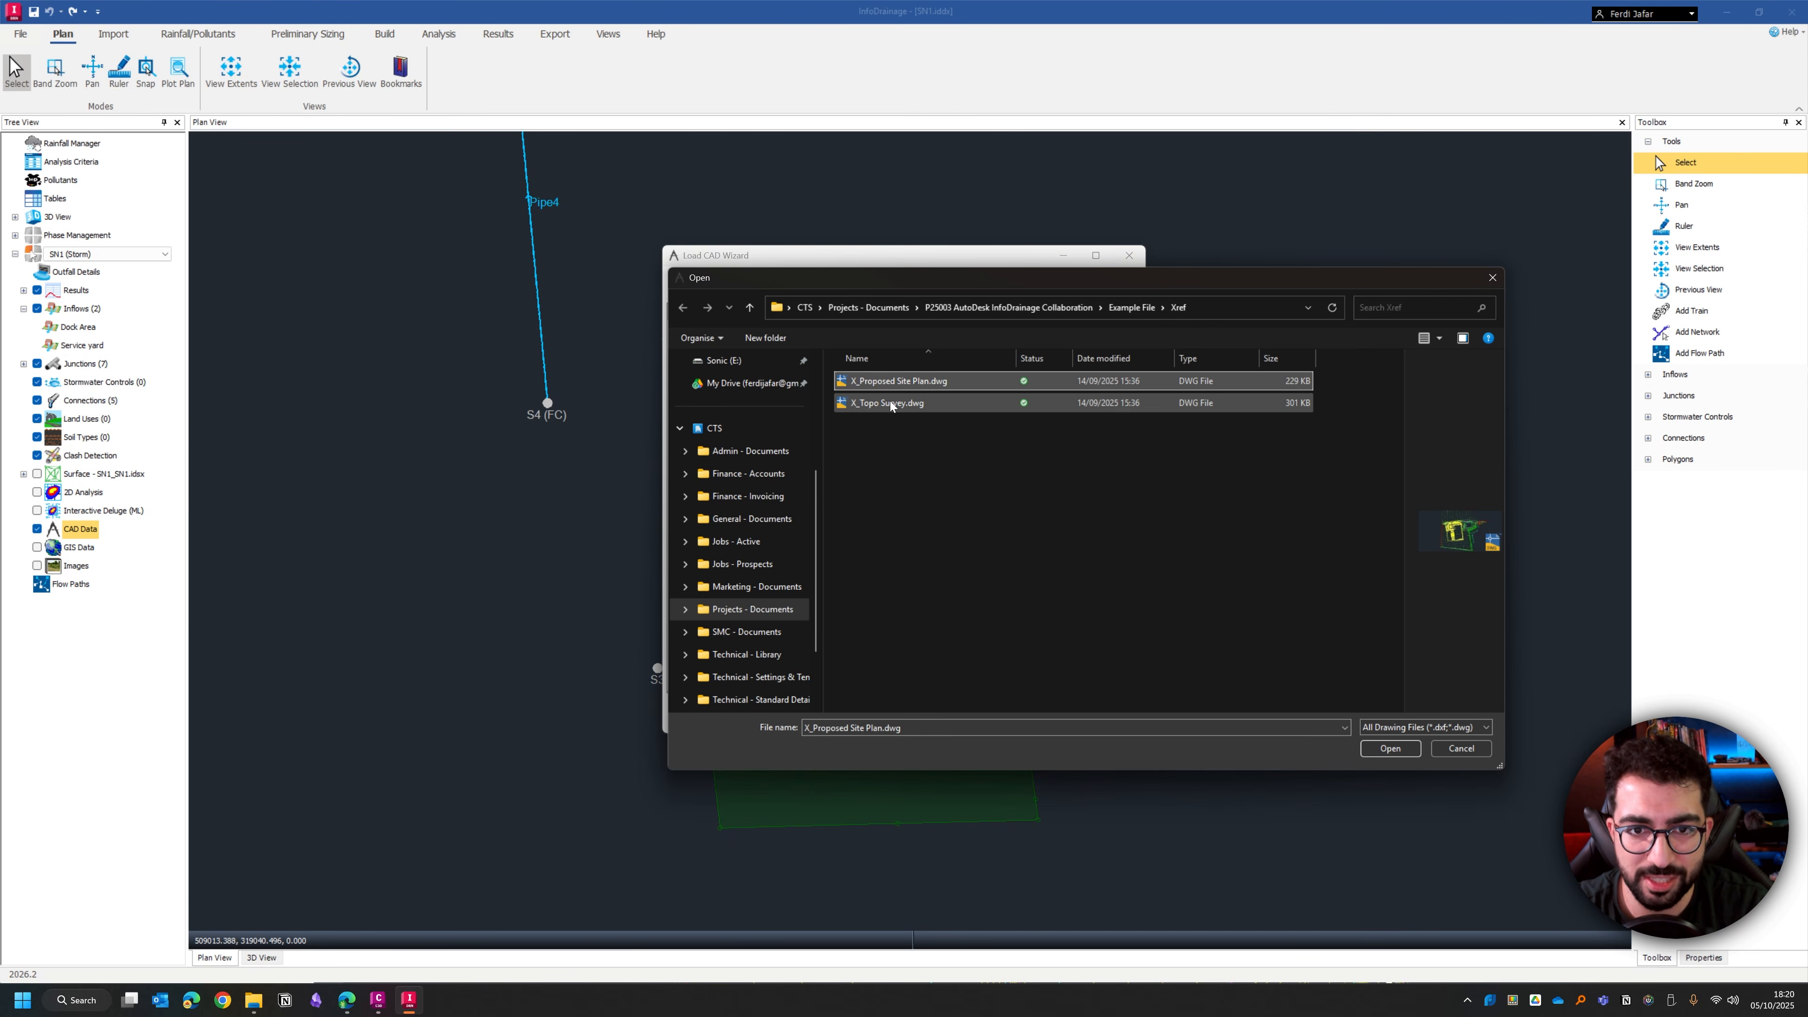
left_click(1389, 748)
left_click(1049, 705)
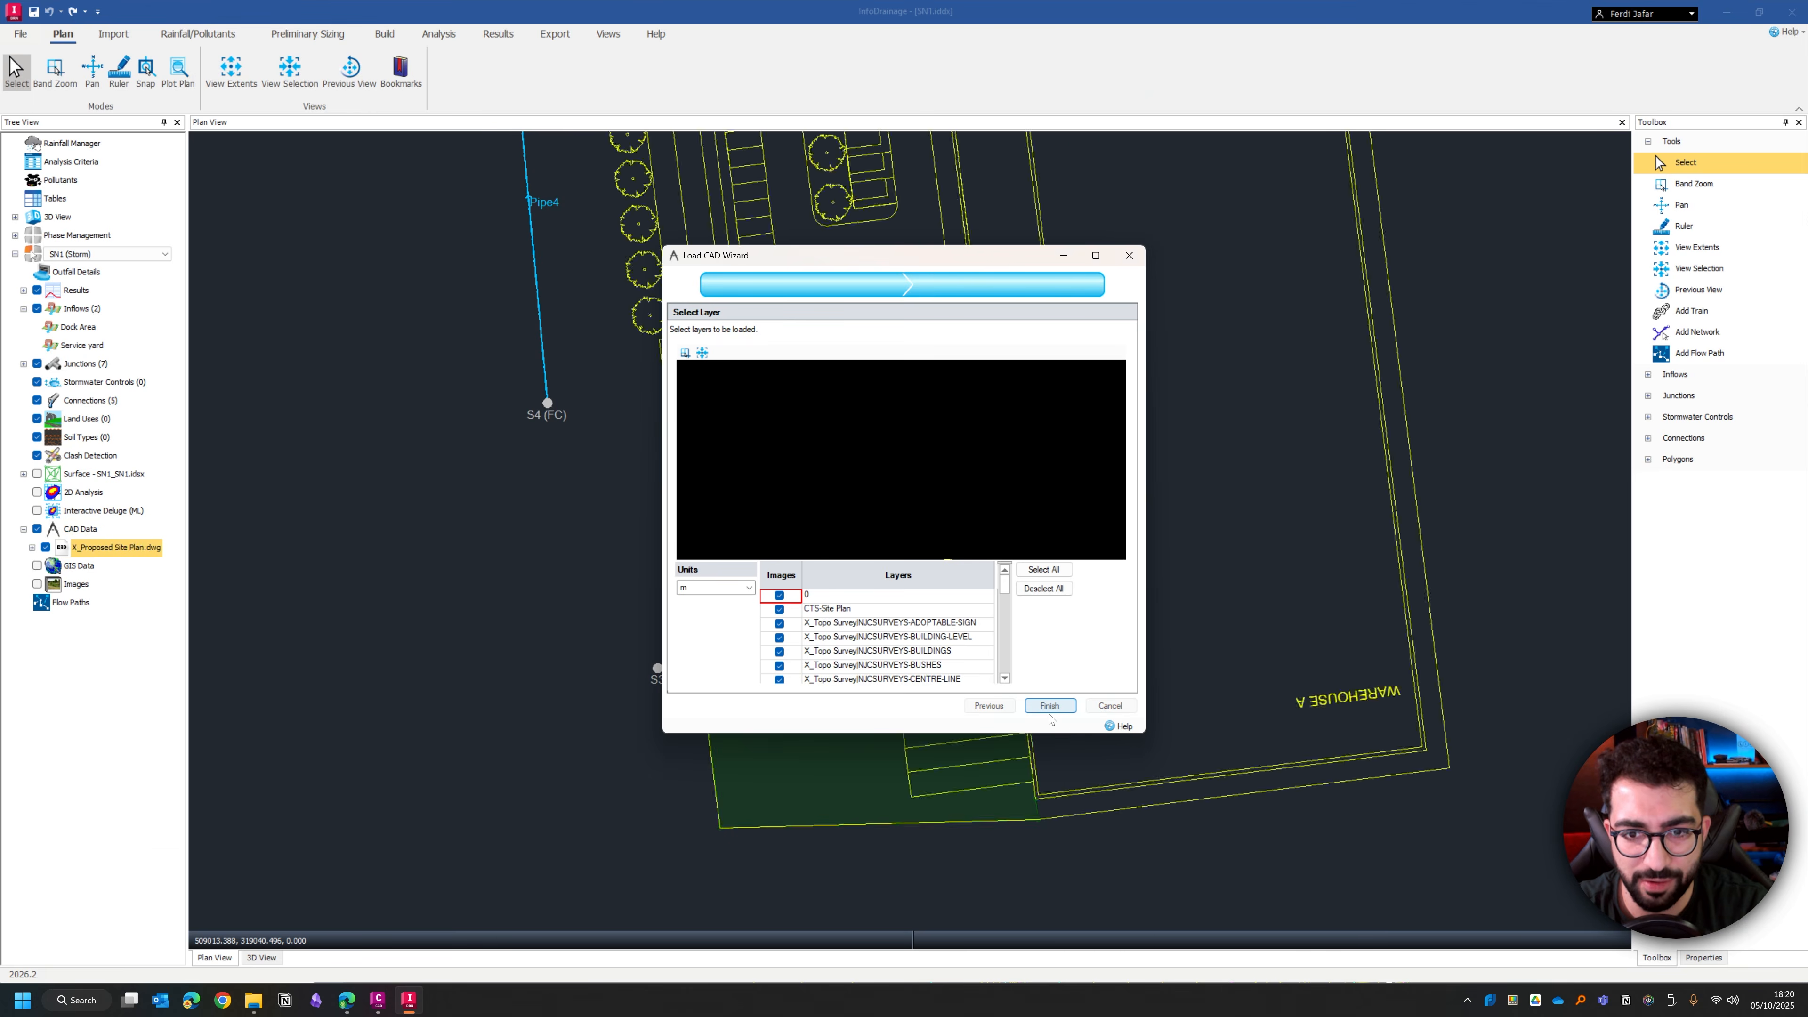
Step: Load X_Topo Survey.dwg from the Xref folder as a second CAD background
middle_click_drag(810, 498, 810, 447)
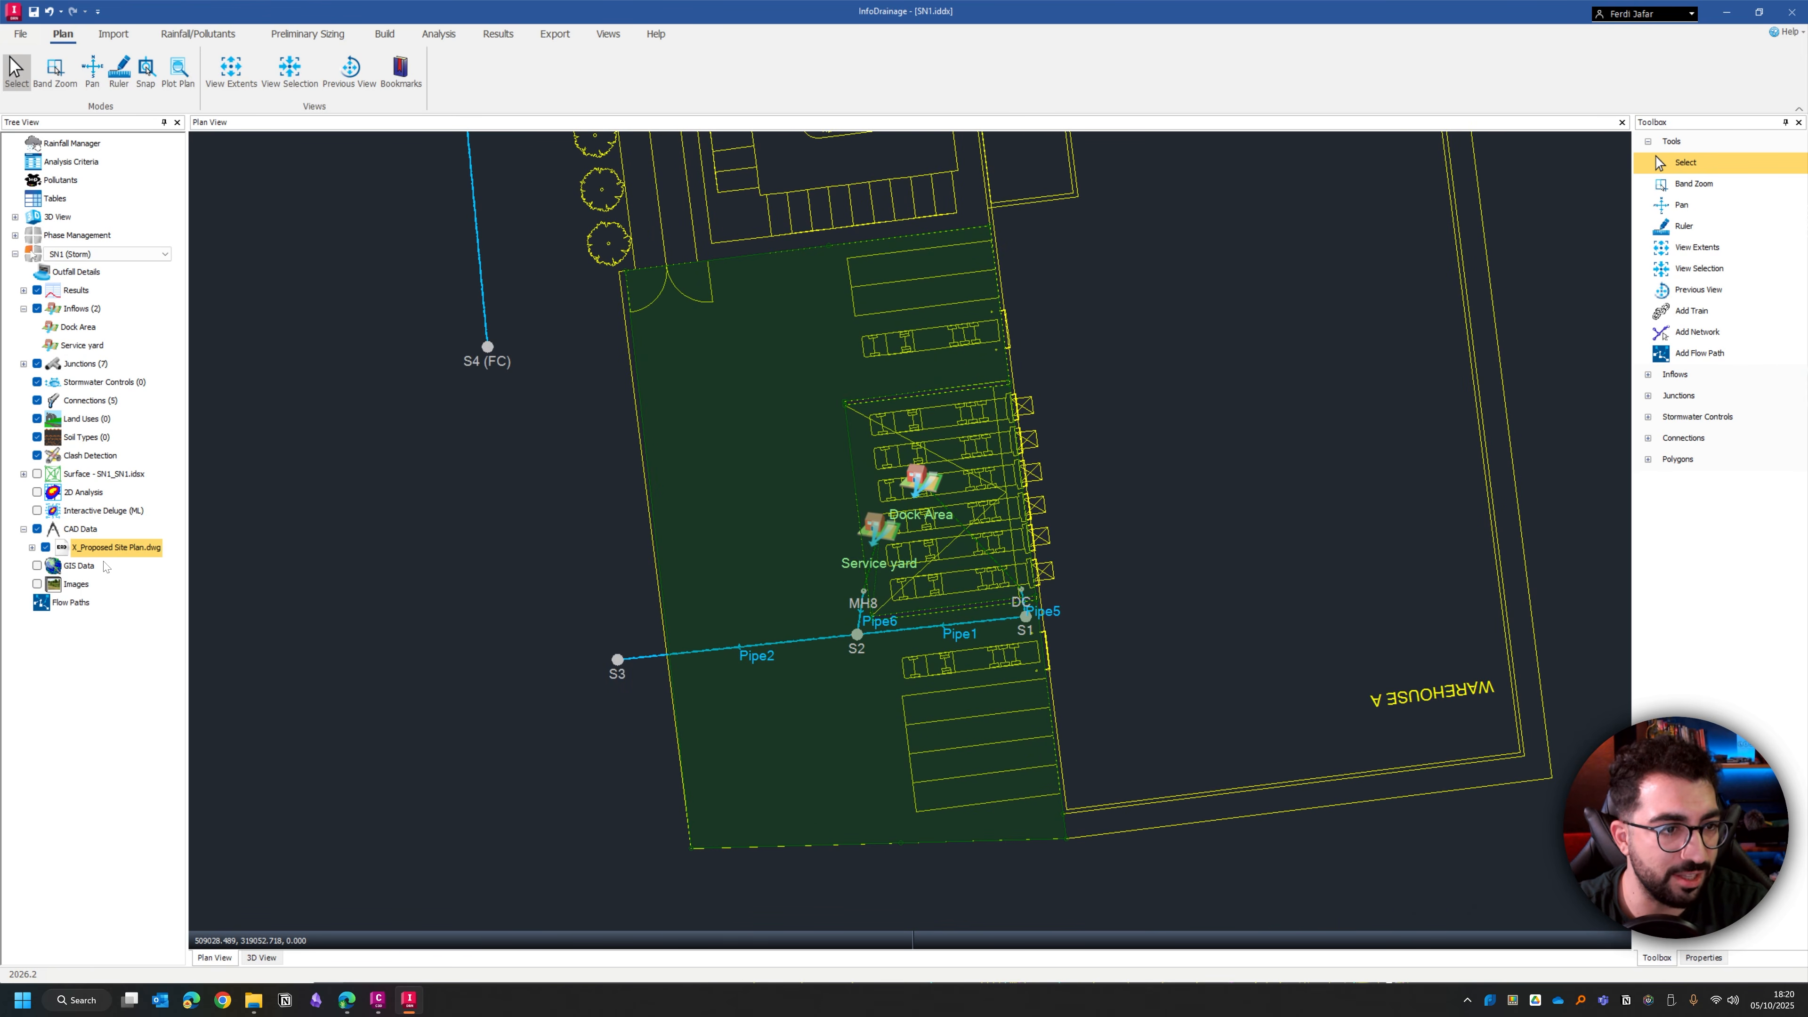
right_click(82, 530)
left_click(121, 537)
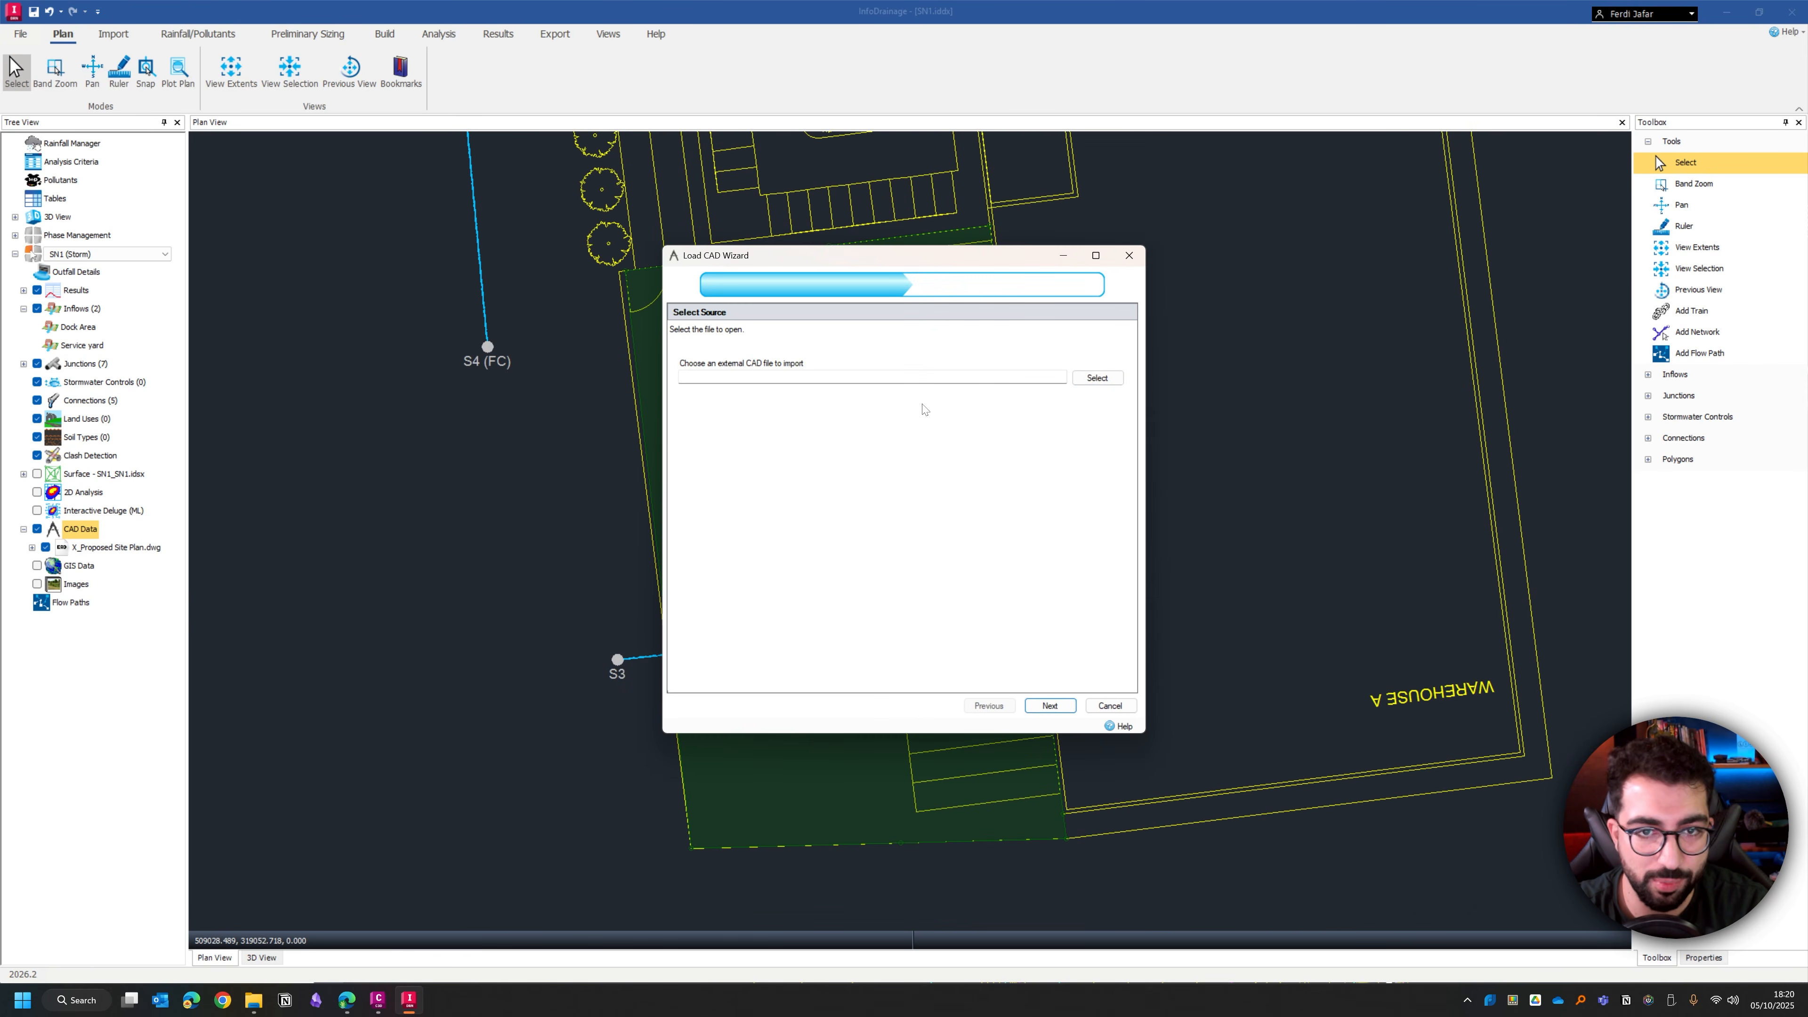
left_click(1098, 378)
left_click(872, 404)
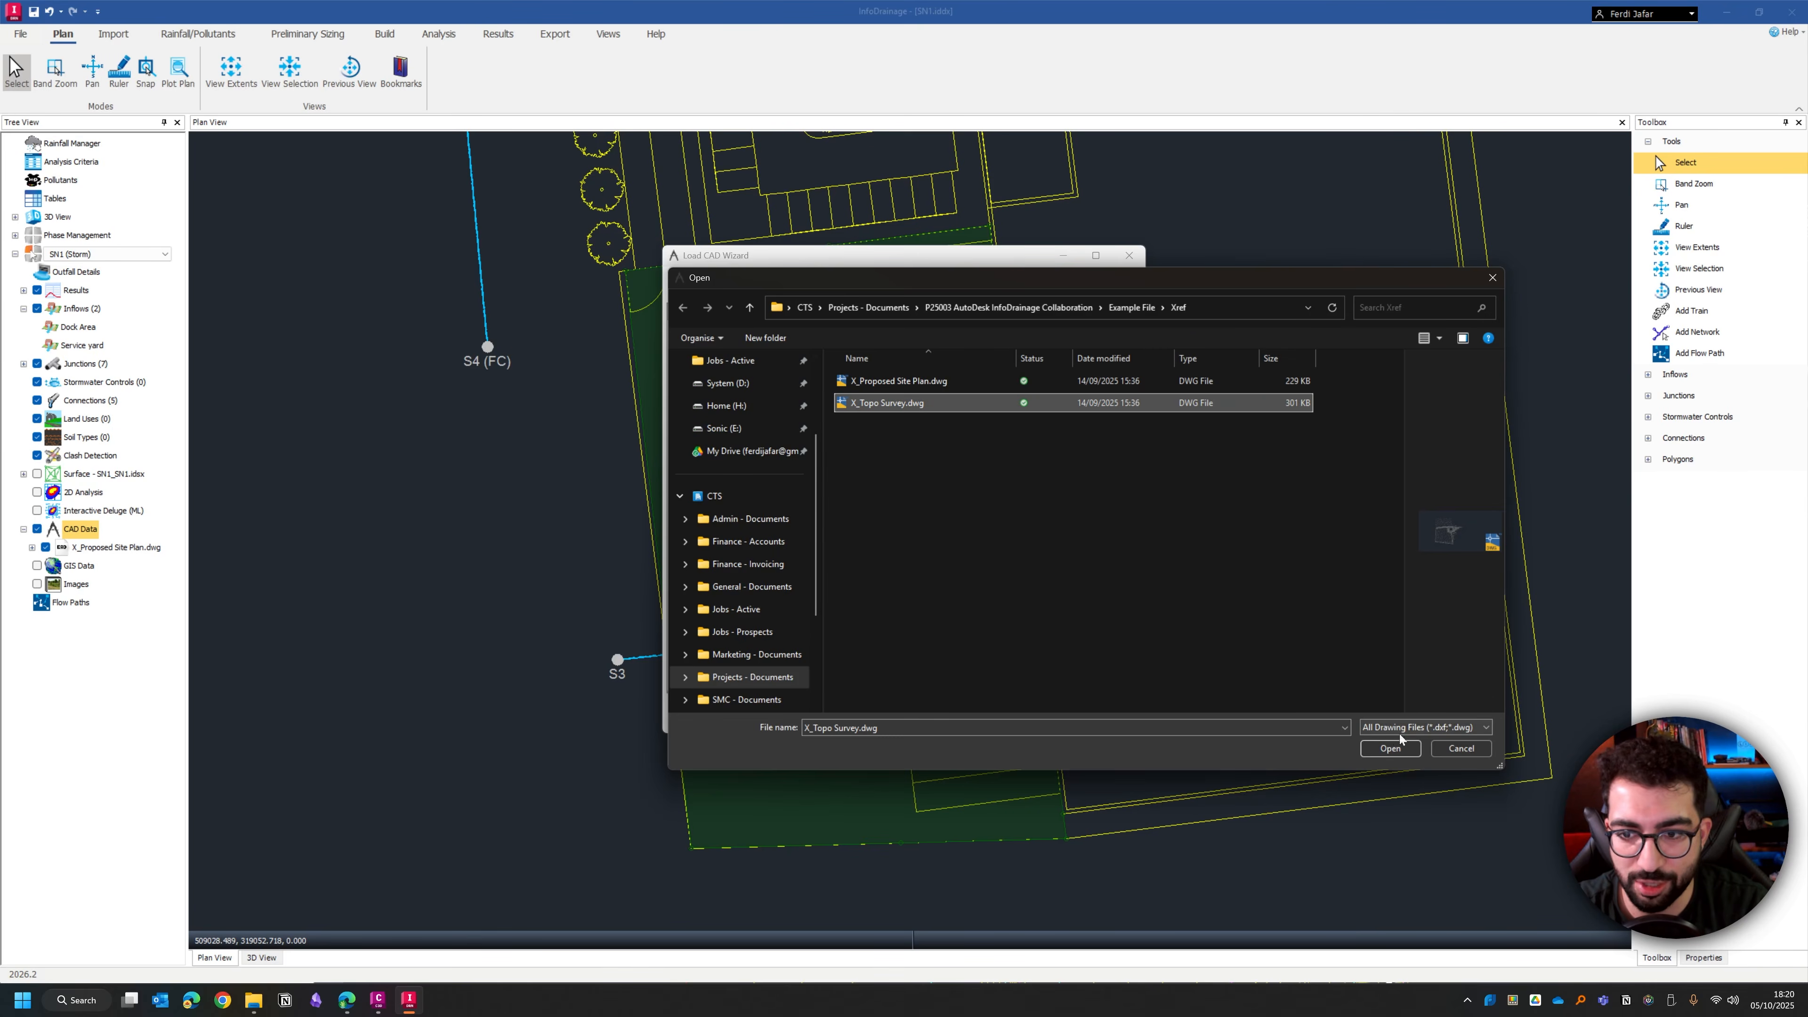
left_click(1388, 748)
left_click(1049, 706)
Step: Outline an eight-vertex pond of about 867 m² on the open ground west of S3 and south of S4 (FC)
scroll(701, 546, "up", 4)
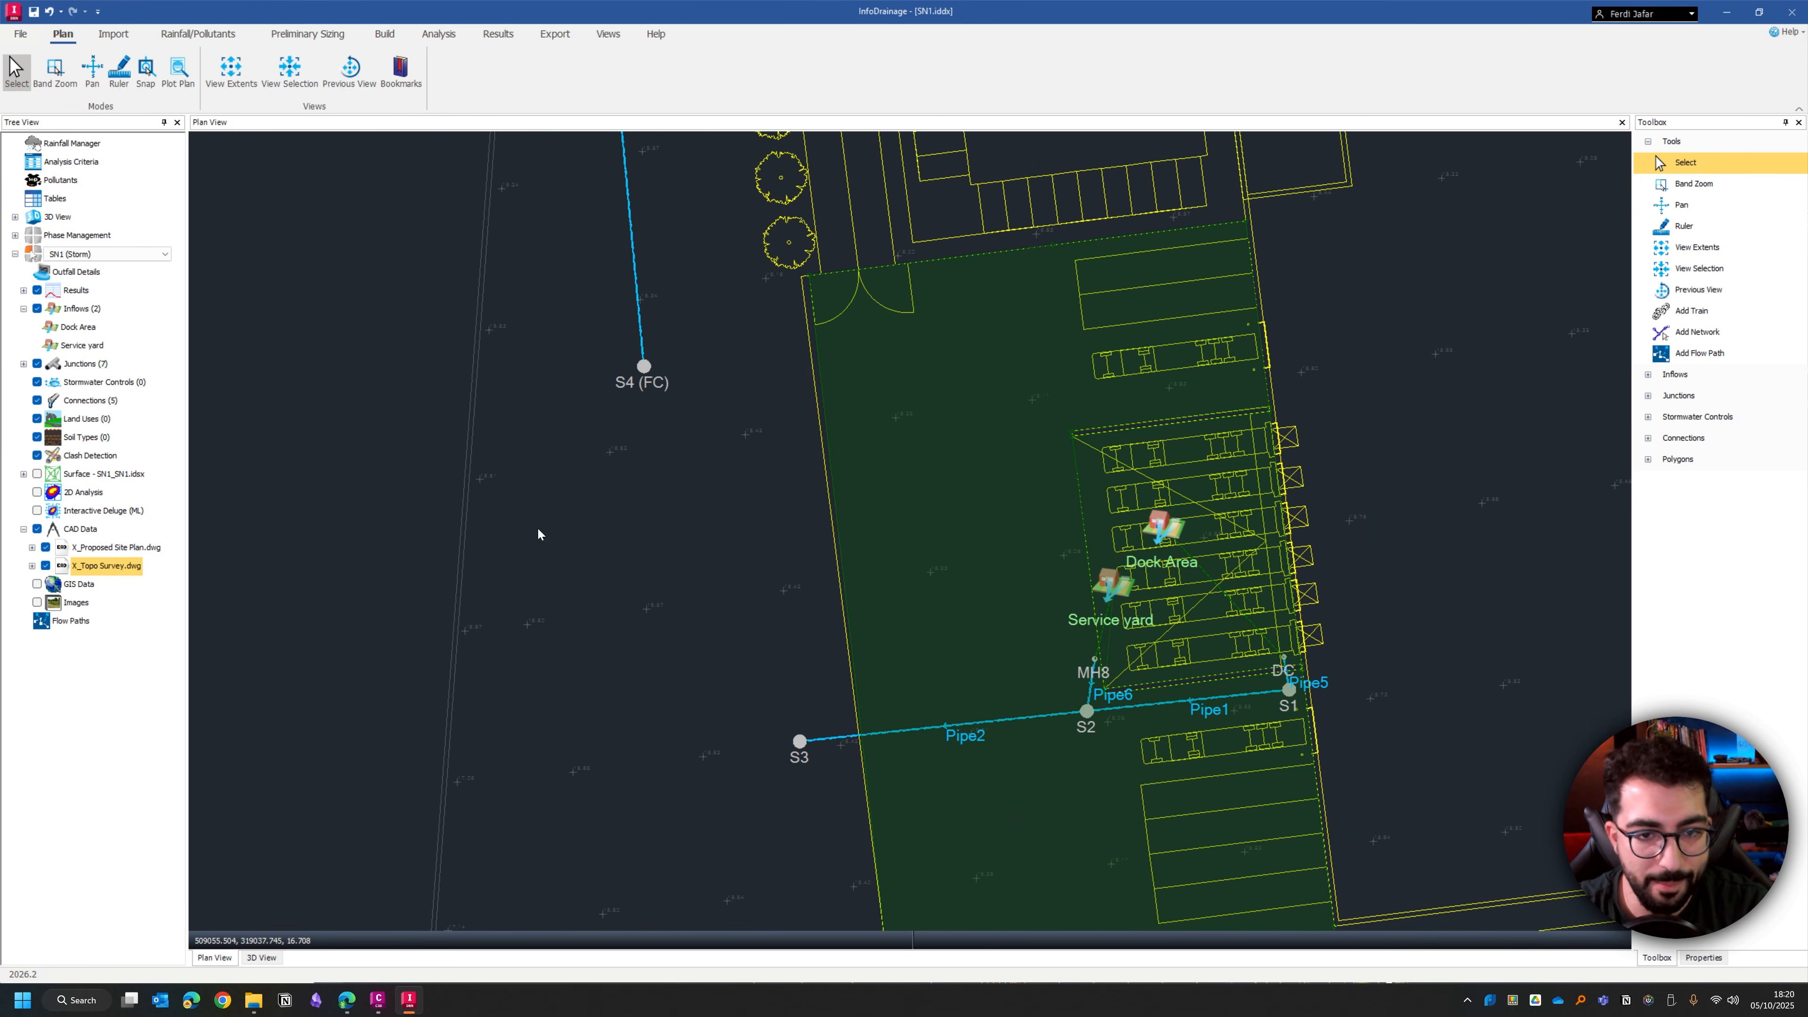
left_click(385, 34)
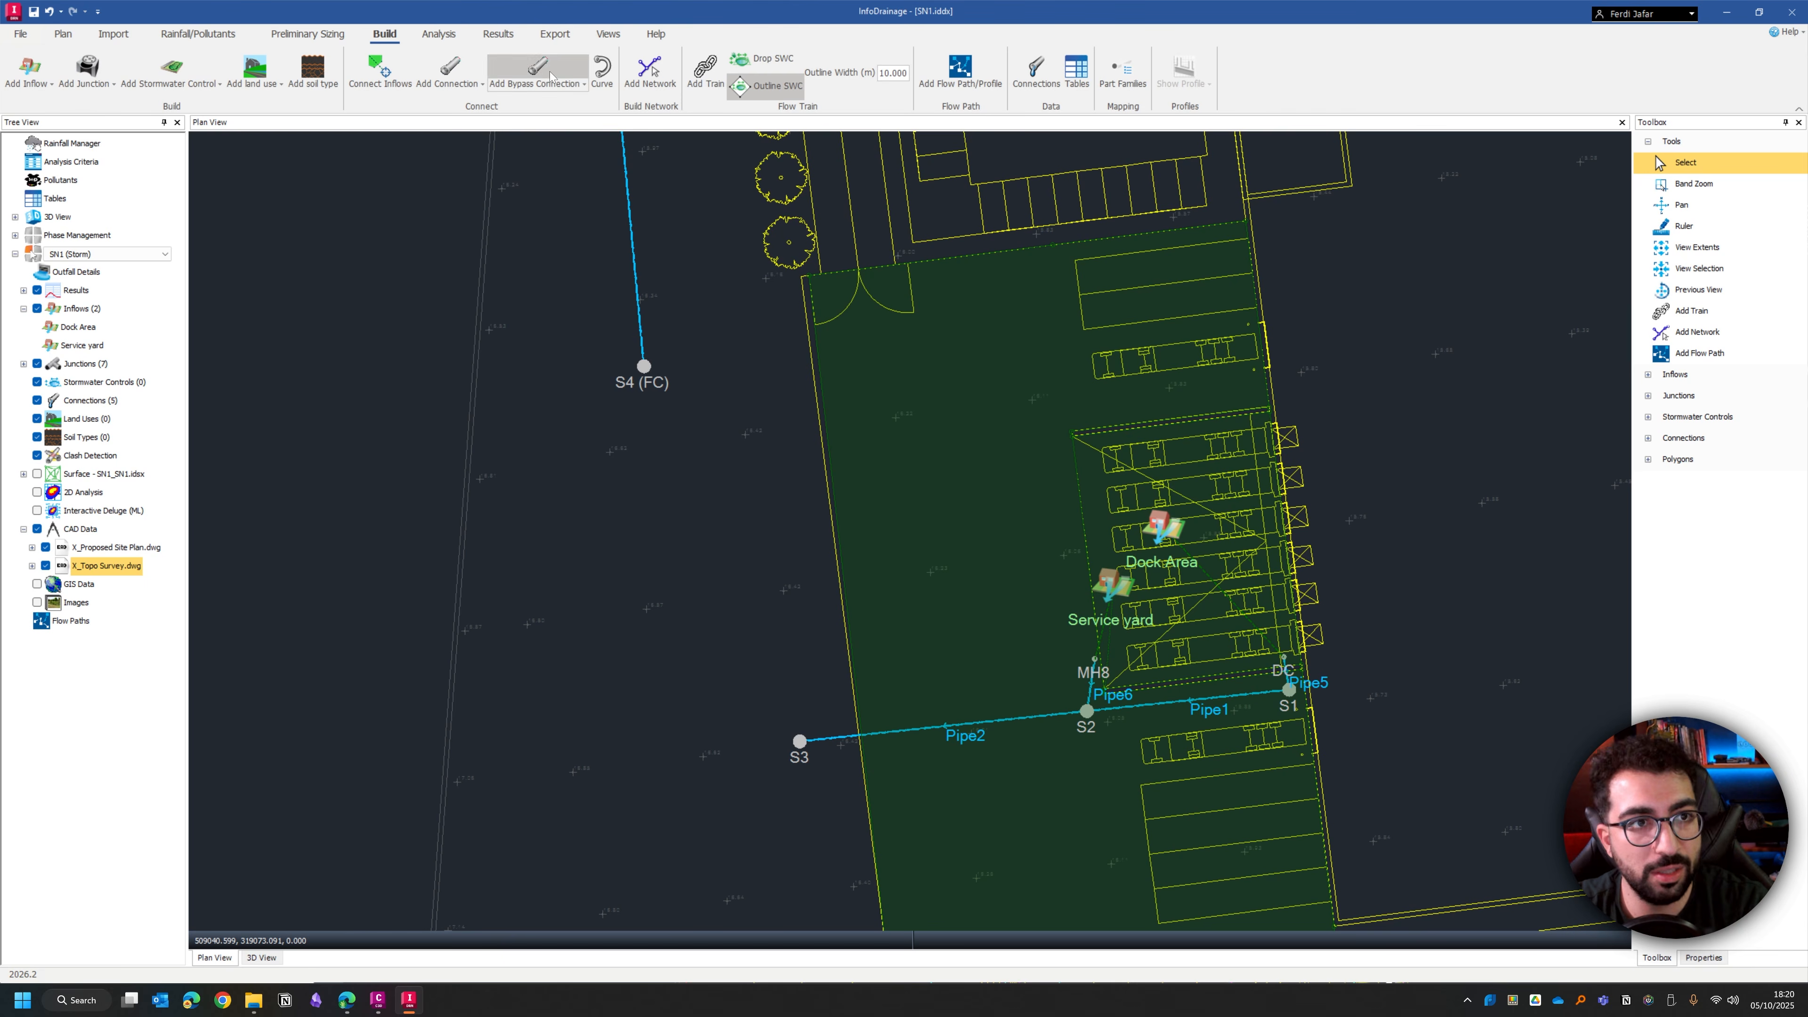
left_click(164, 84)
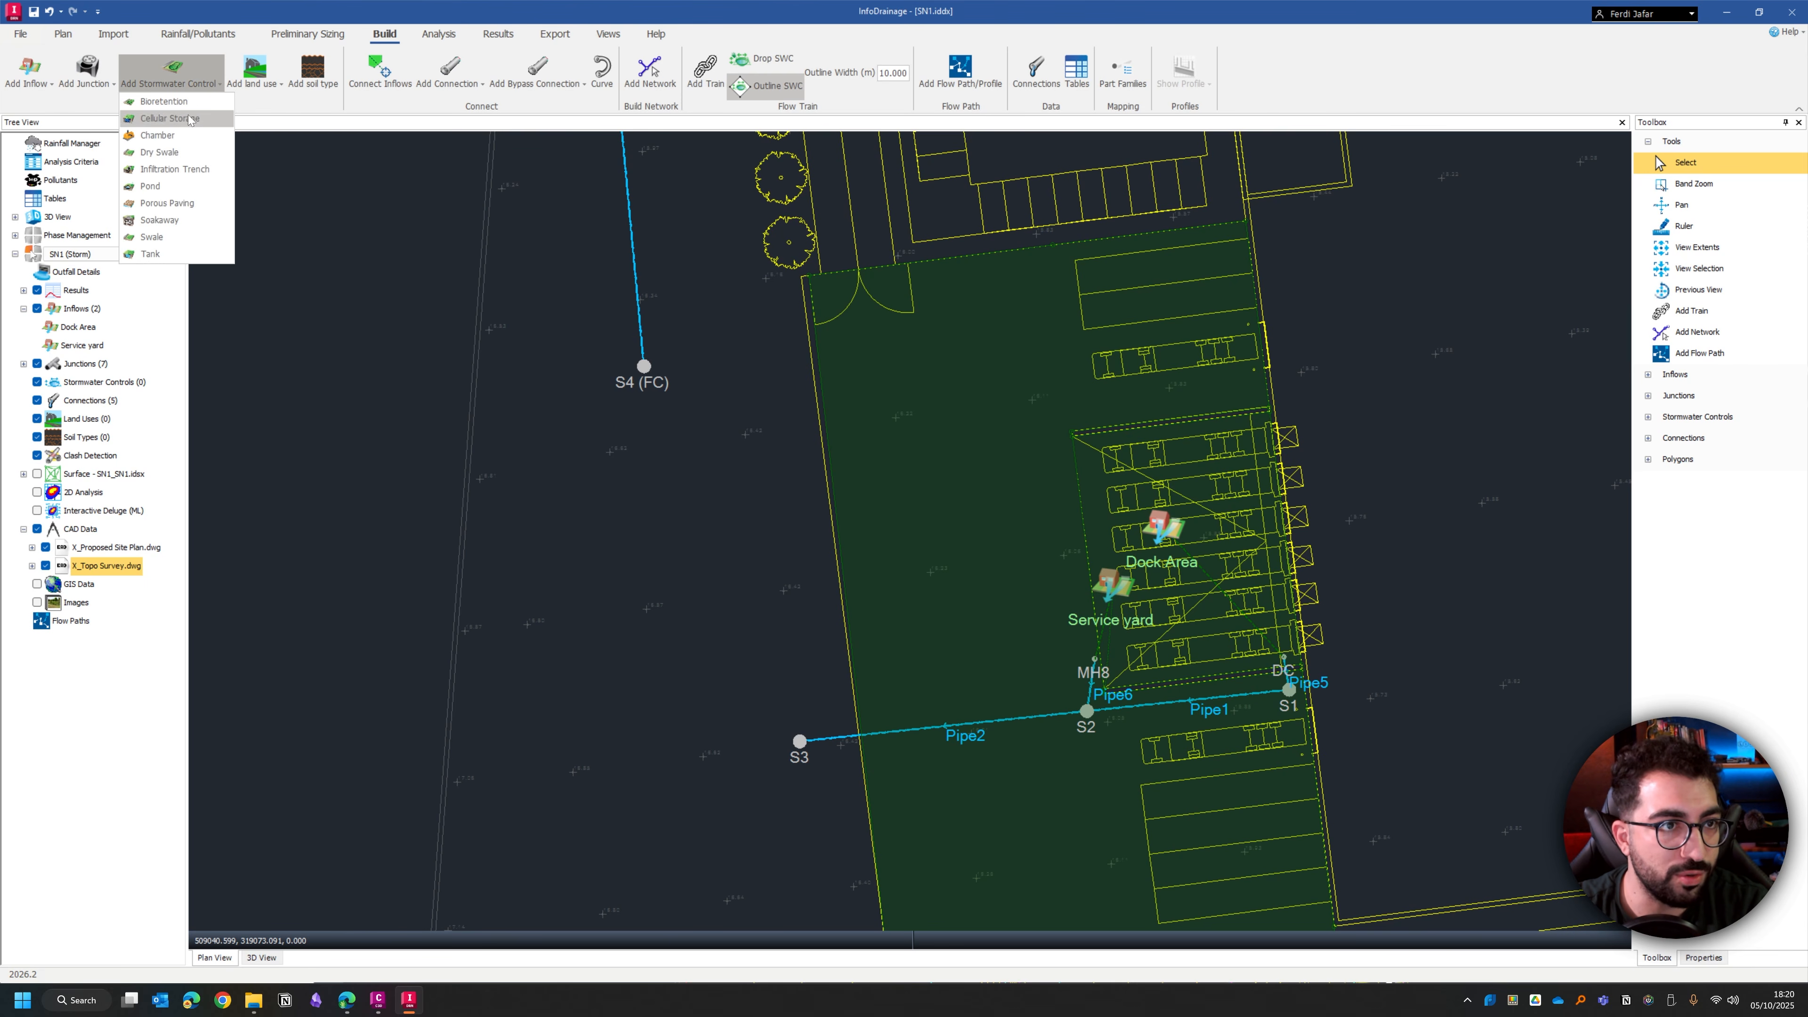
left_click(154, 187)
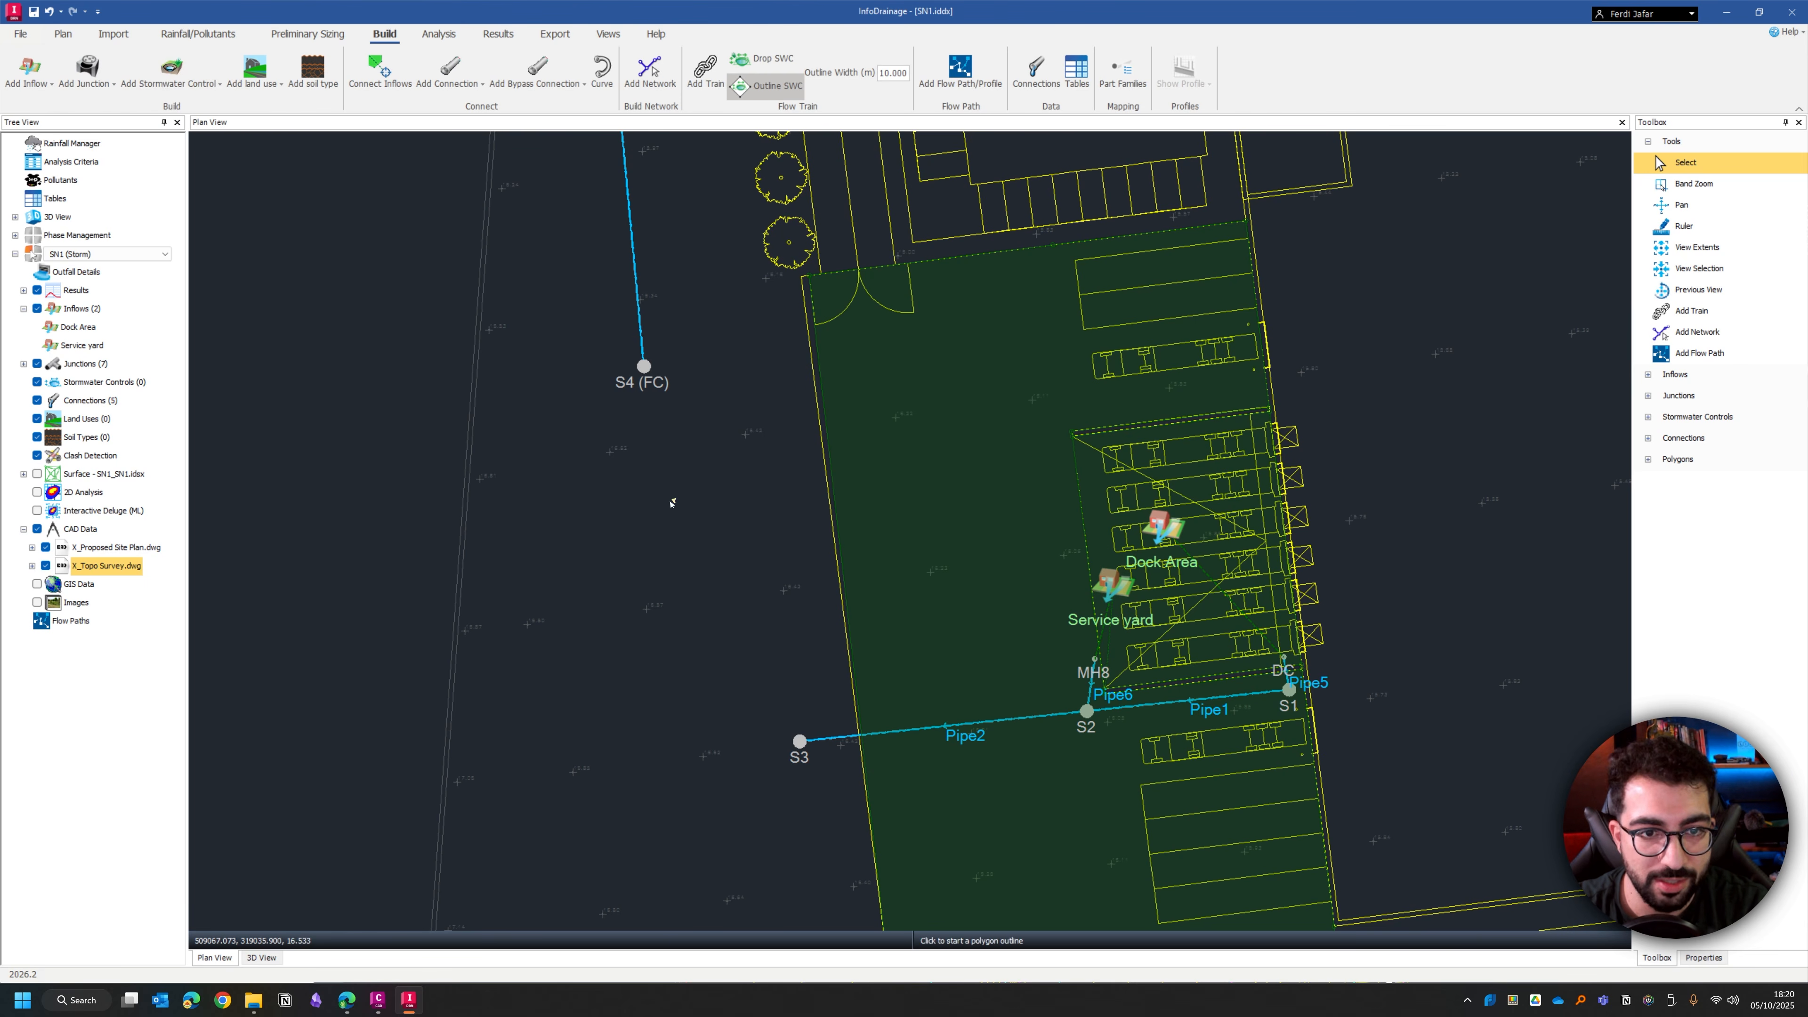
mouse_move(670, 500)
middle_mouse_down()
mouse_move(706, 415)
mouse_move(678, 474)
middle_mouse_up()
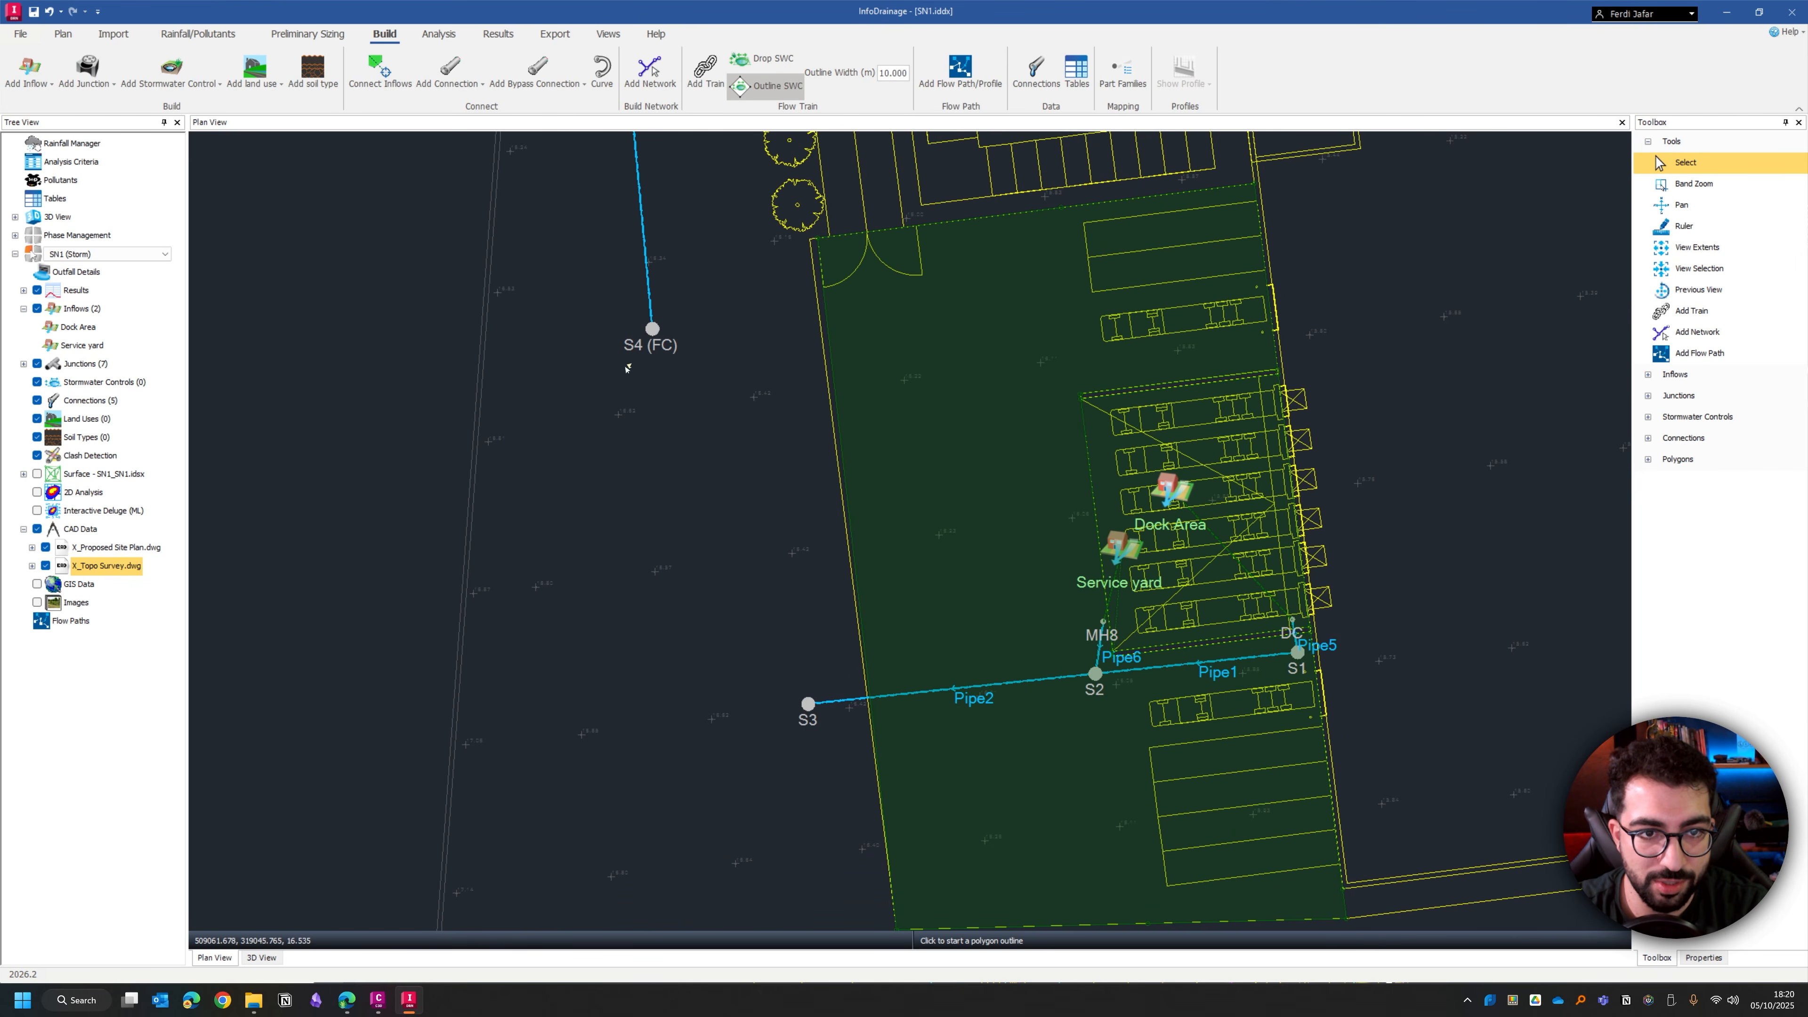
left_click(616, 397)
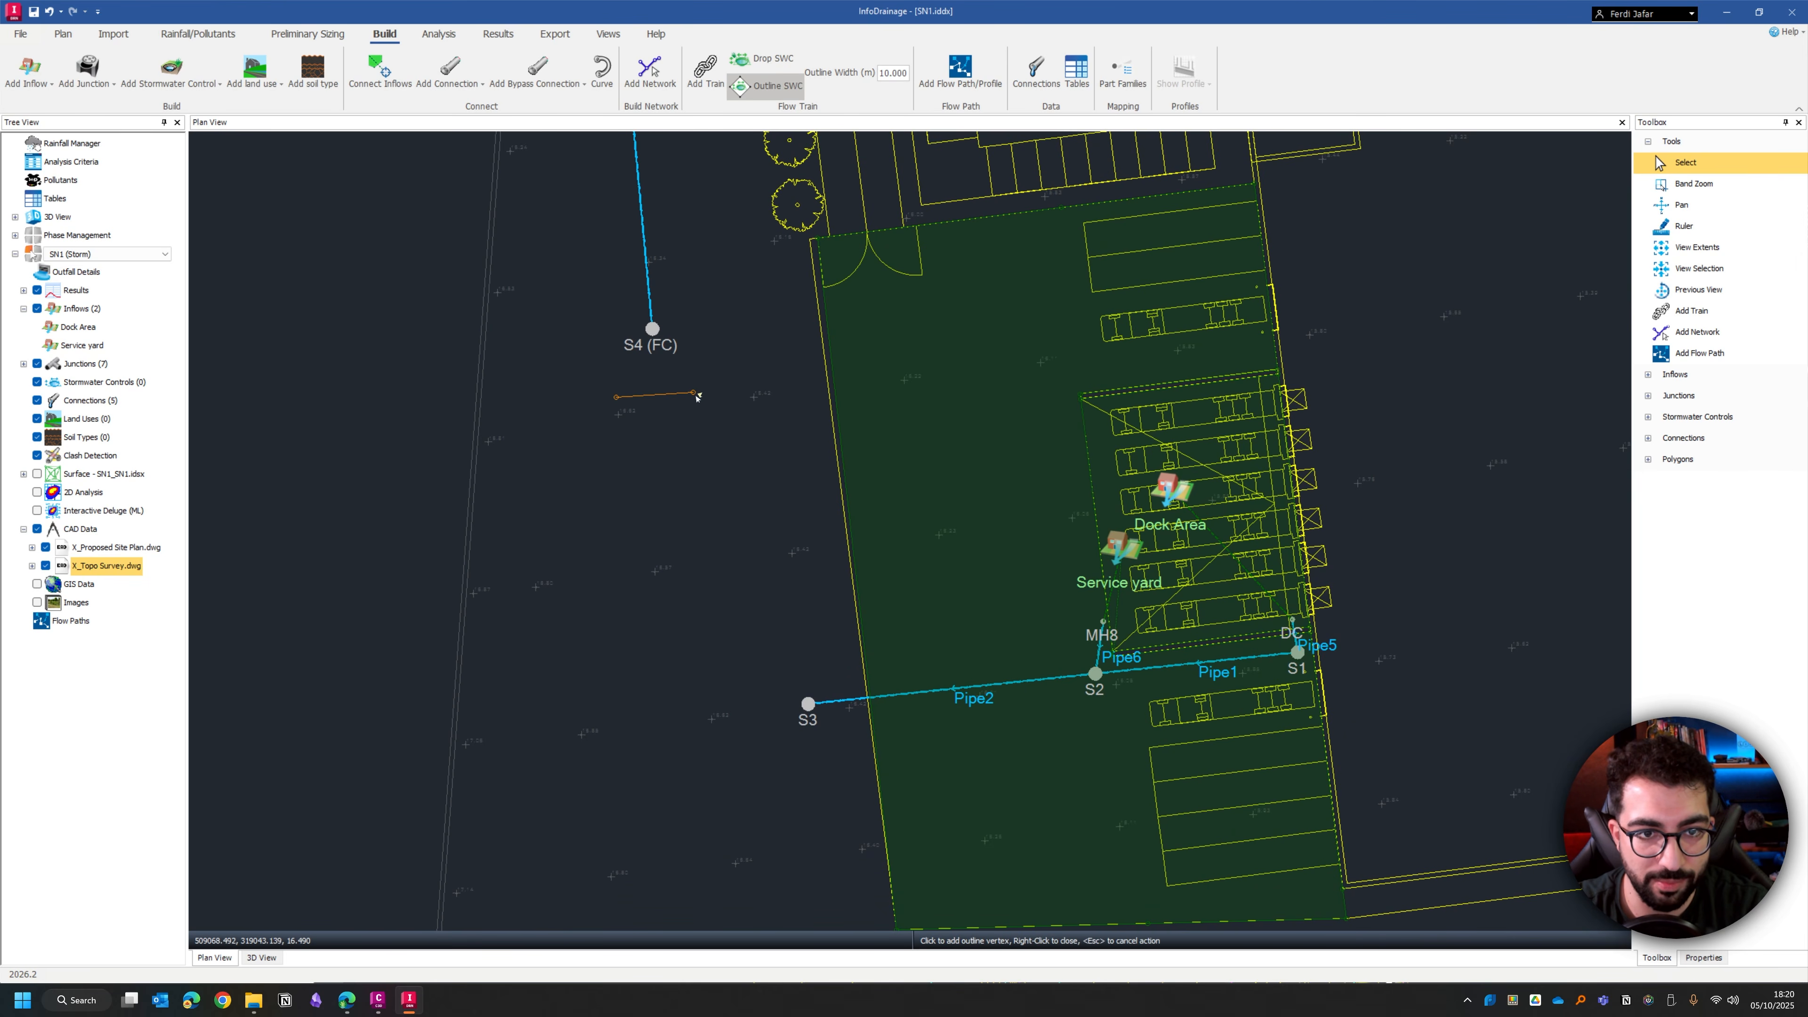
left_click(693, 392)
left_click(730, 521)
left_click(775, 757)
middle_click_drag(719, 910, 738, 767)
left_click(737, 761)
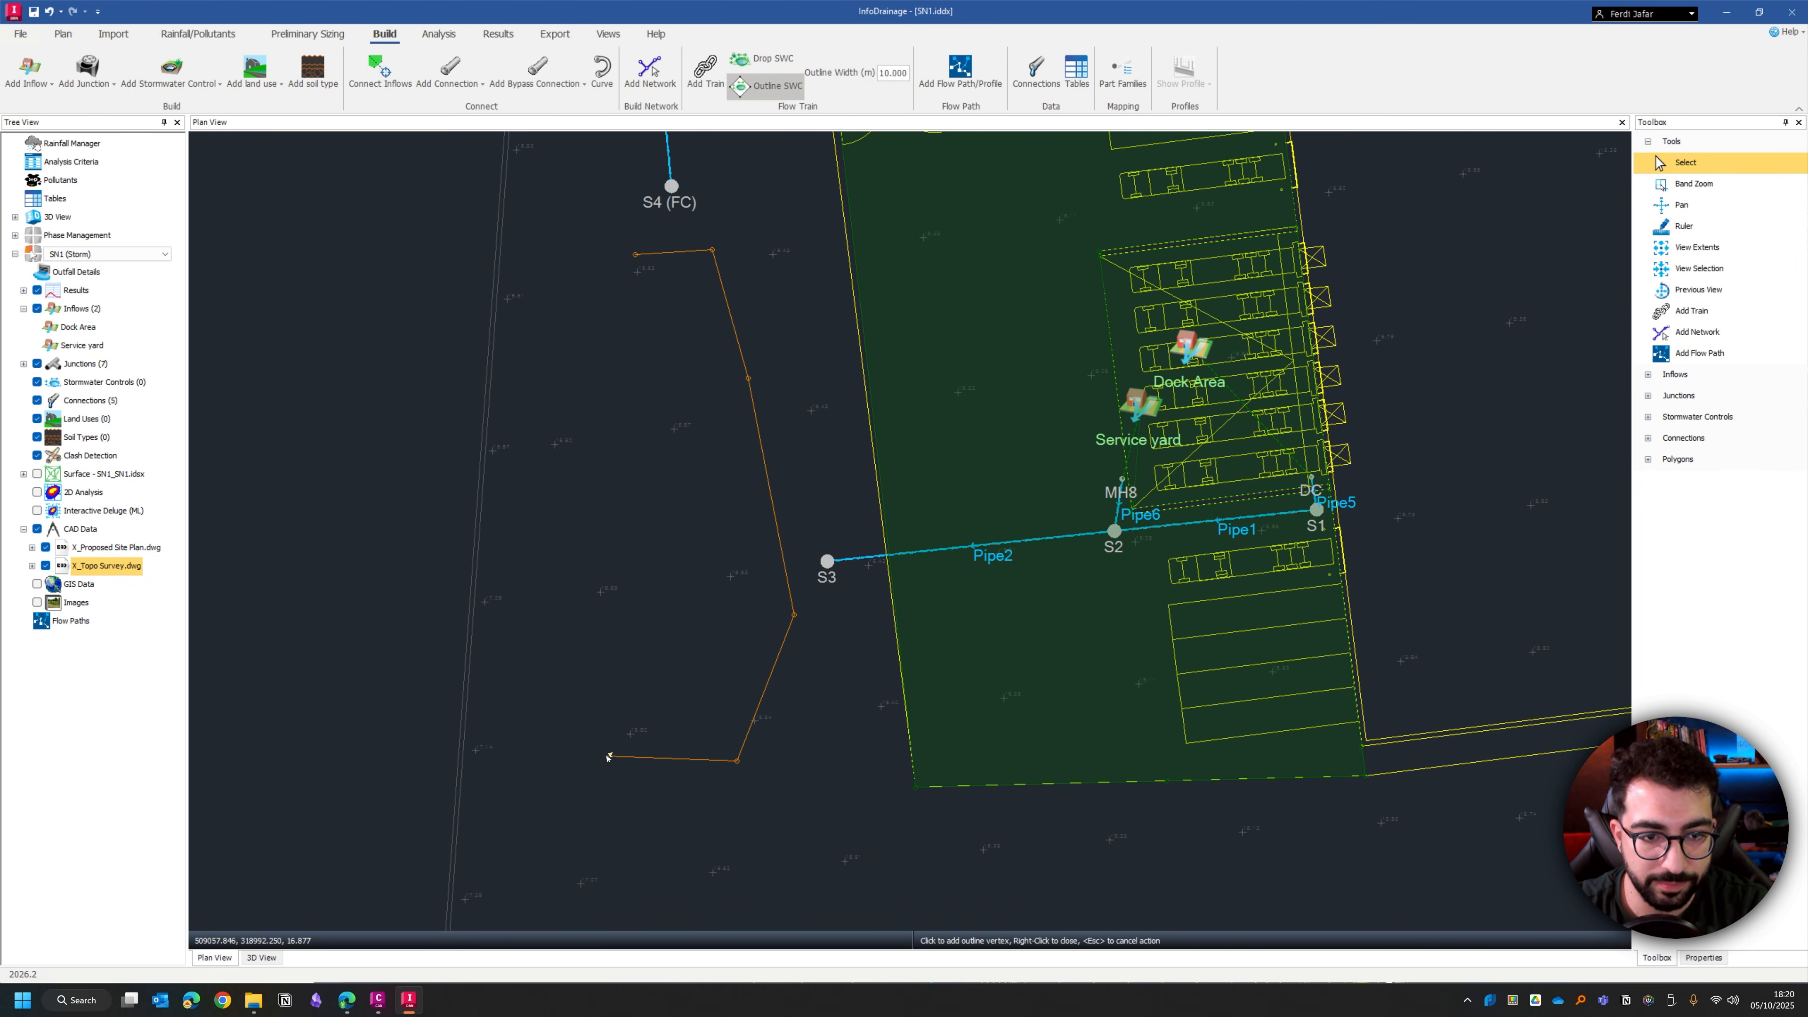
left_click(606, 756)
left_click(570, 591)
left_click(601, 303)
right_click(603, 299)
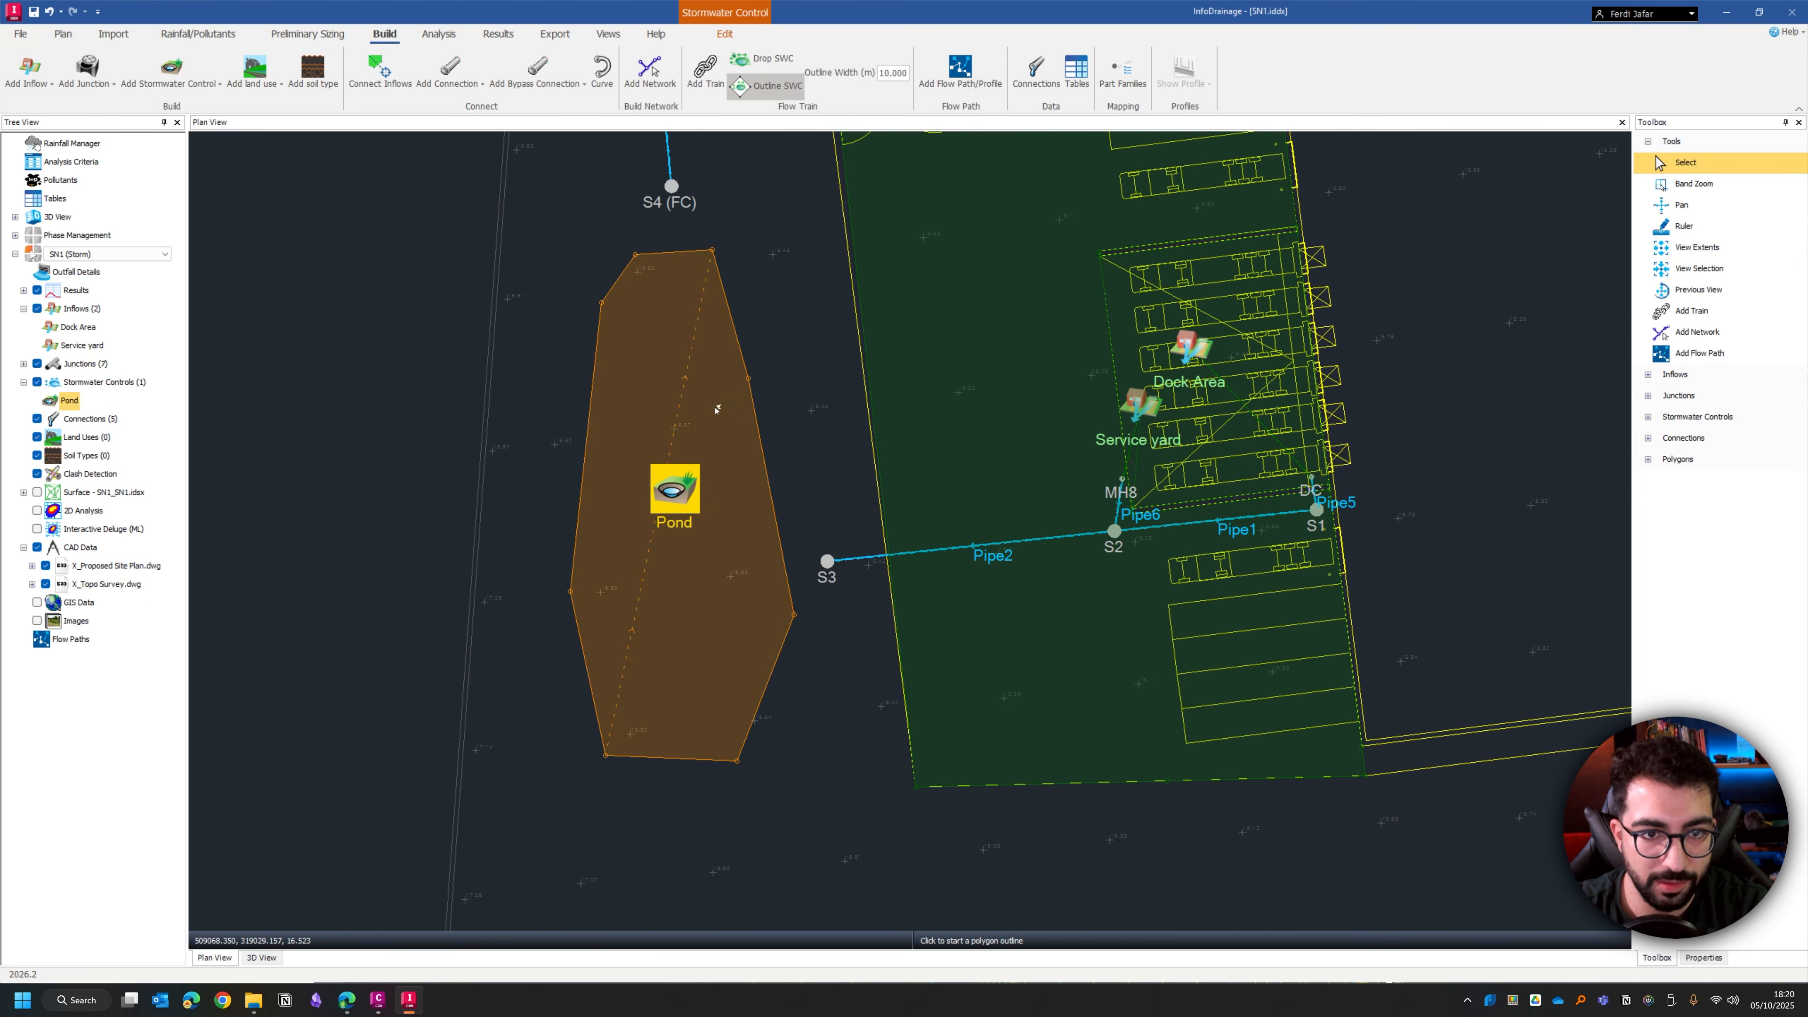
Step: Add pipe connections from S3 to the pond's east side and from S4 (FC) to the pond's north end
left_click(448, 69)
scroll(825, 570, "up", 2)
left_click(825, 522)
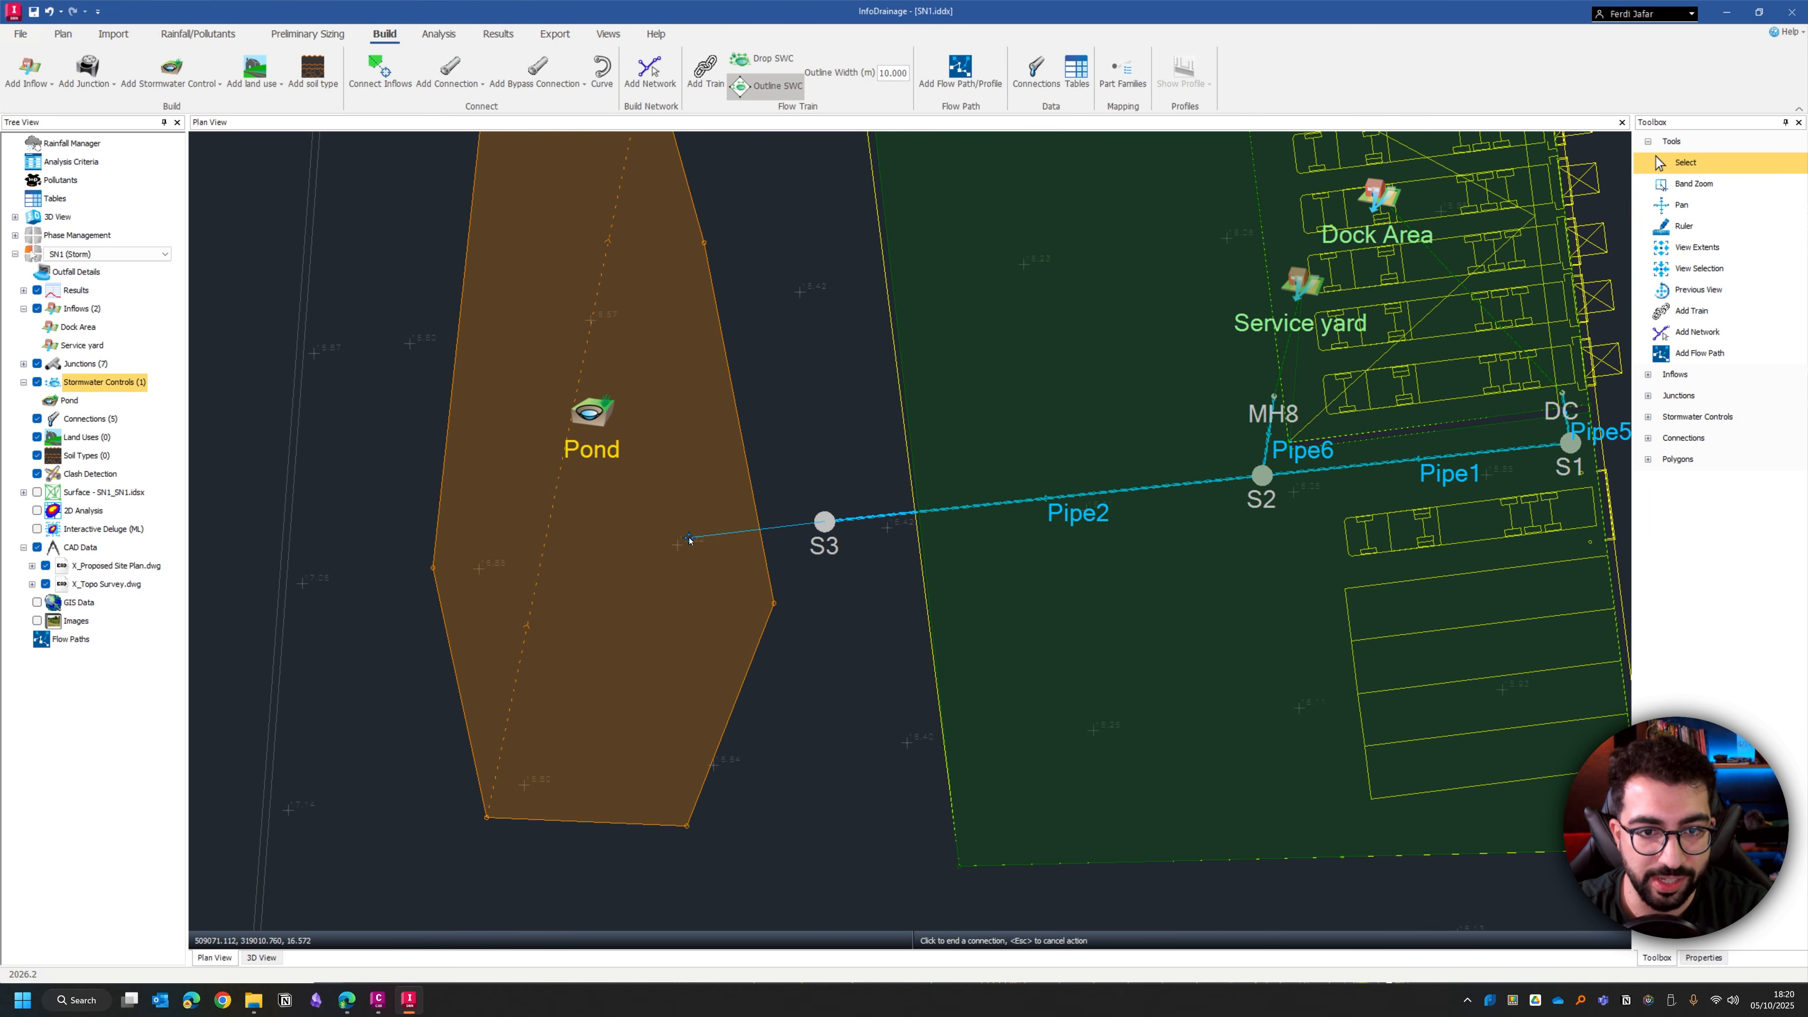
left_click(704, 539)
middle_click_drag(704, 527, 799, 892)
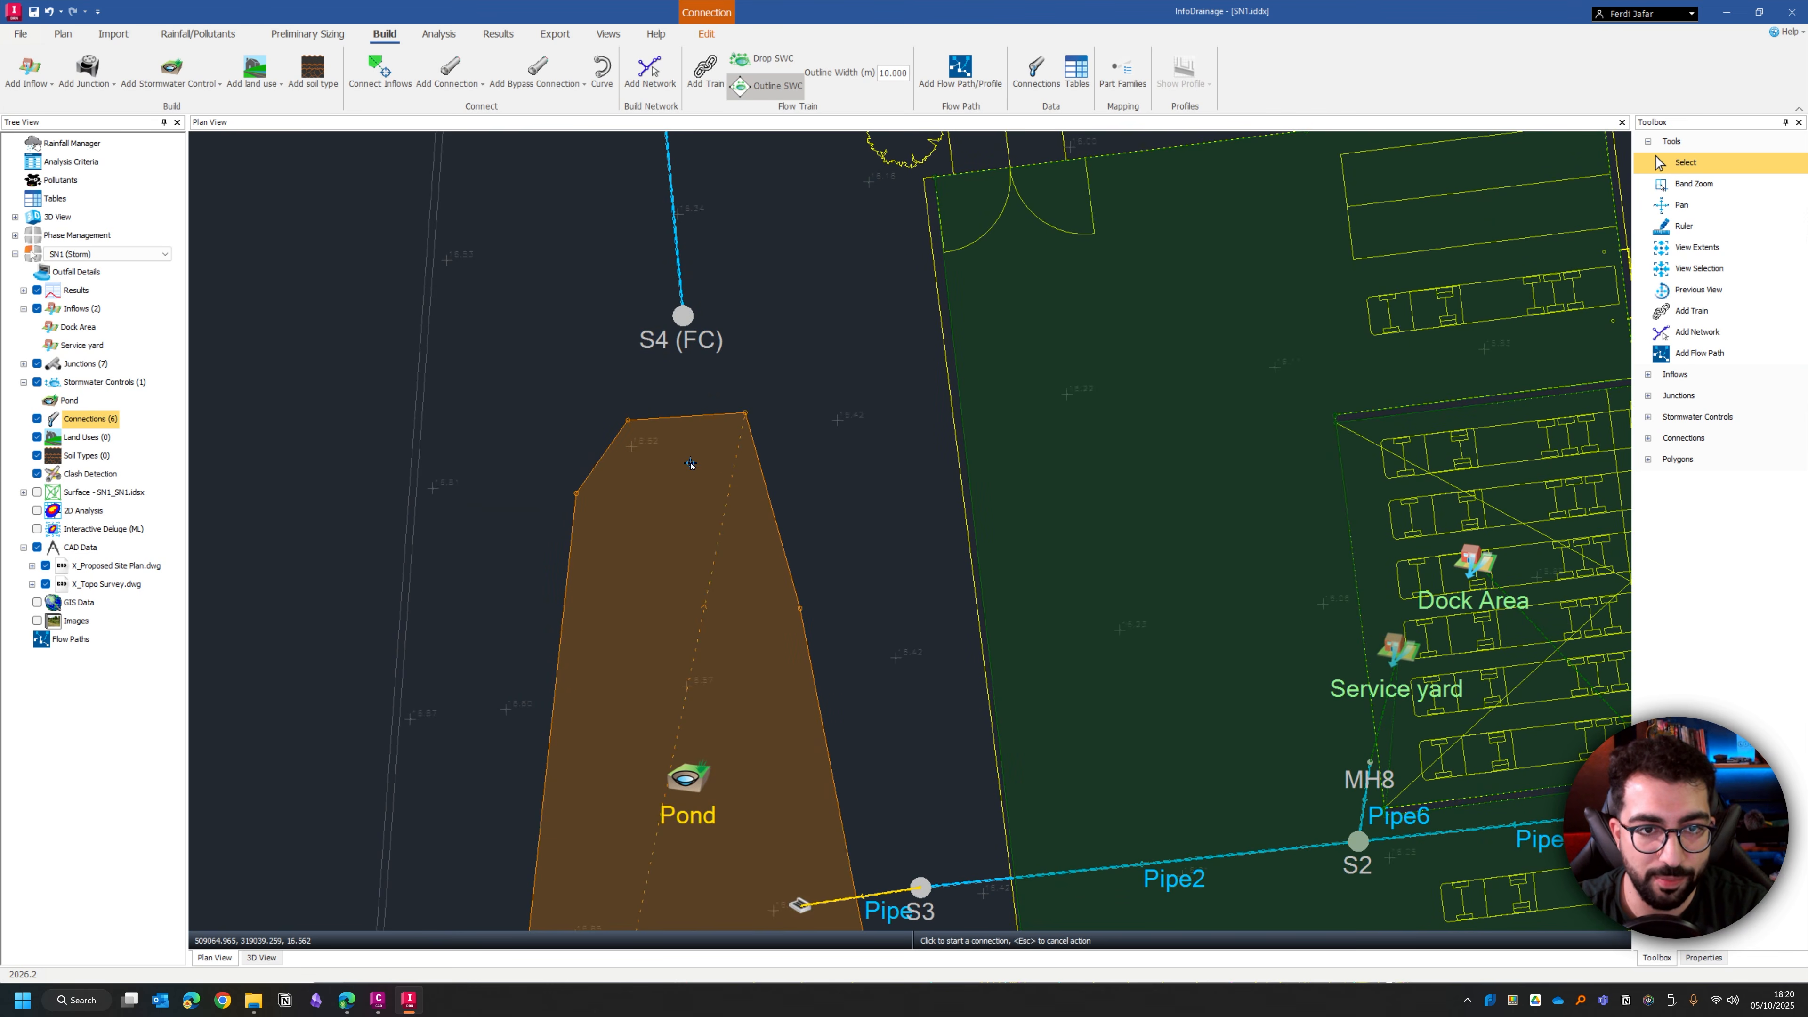
left_click(683, 316)
left_click(689, 466)
middle_click_drag(835, 483, 801, 362)
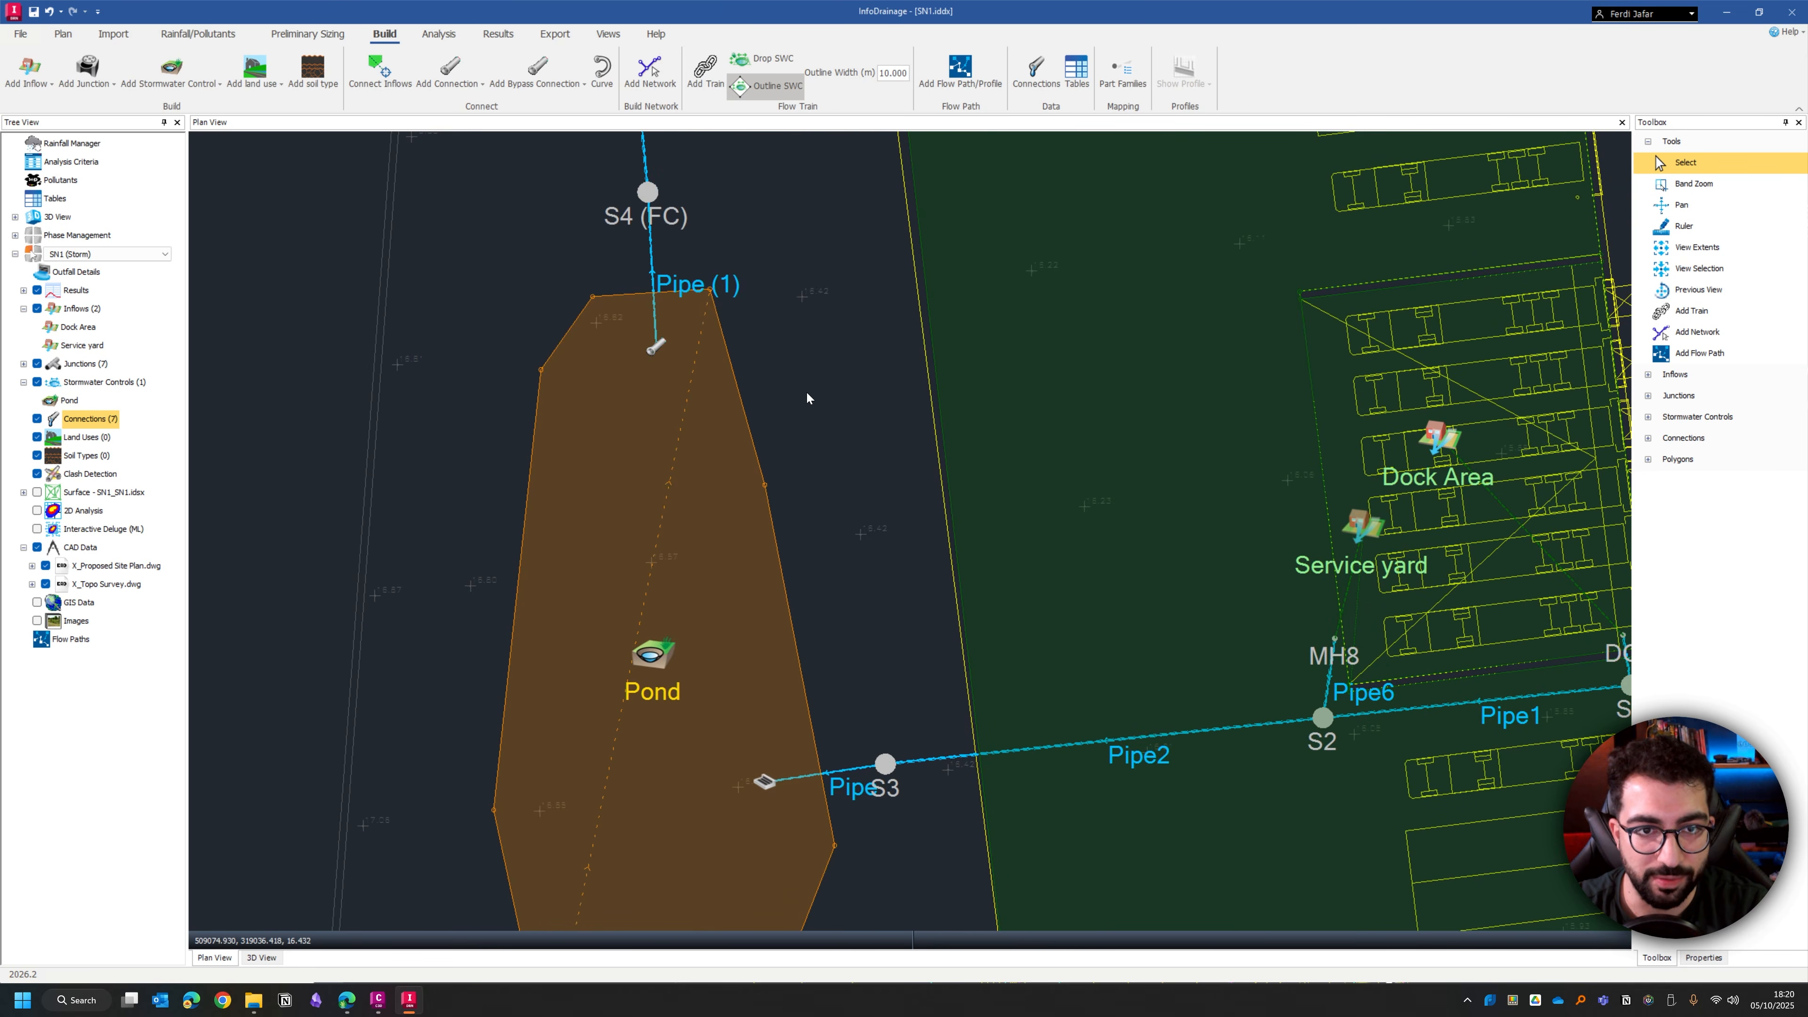
Step: Apply the pond's Manning friction settings with an n of 0.03
scroll(654, 583, "down", 2)
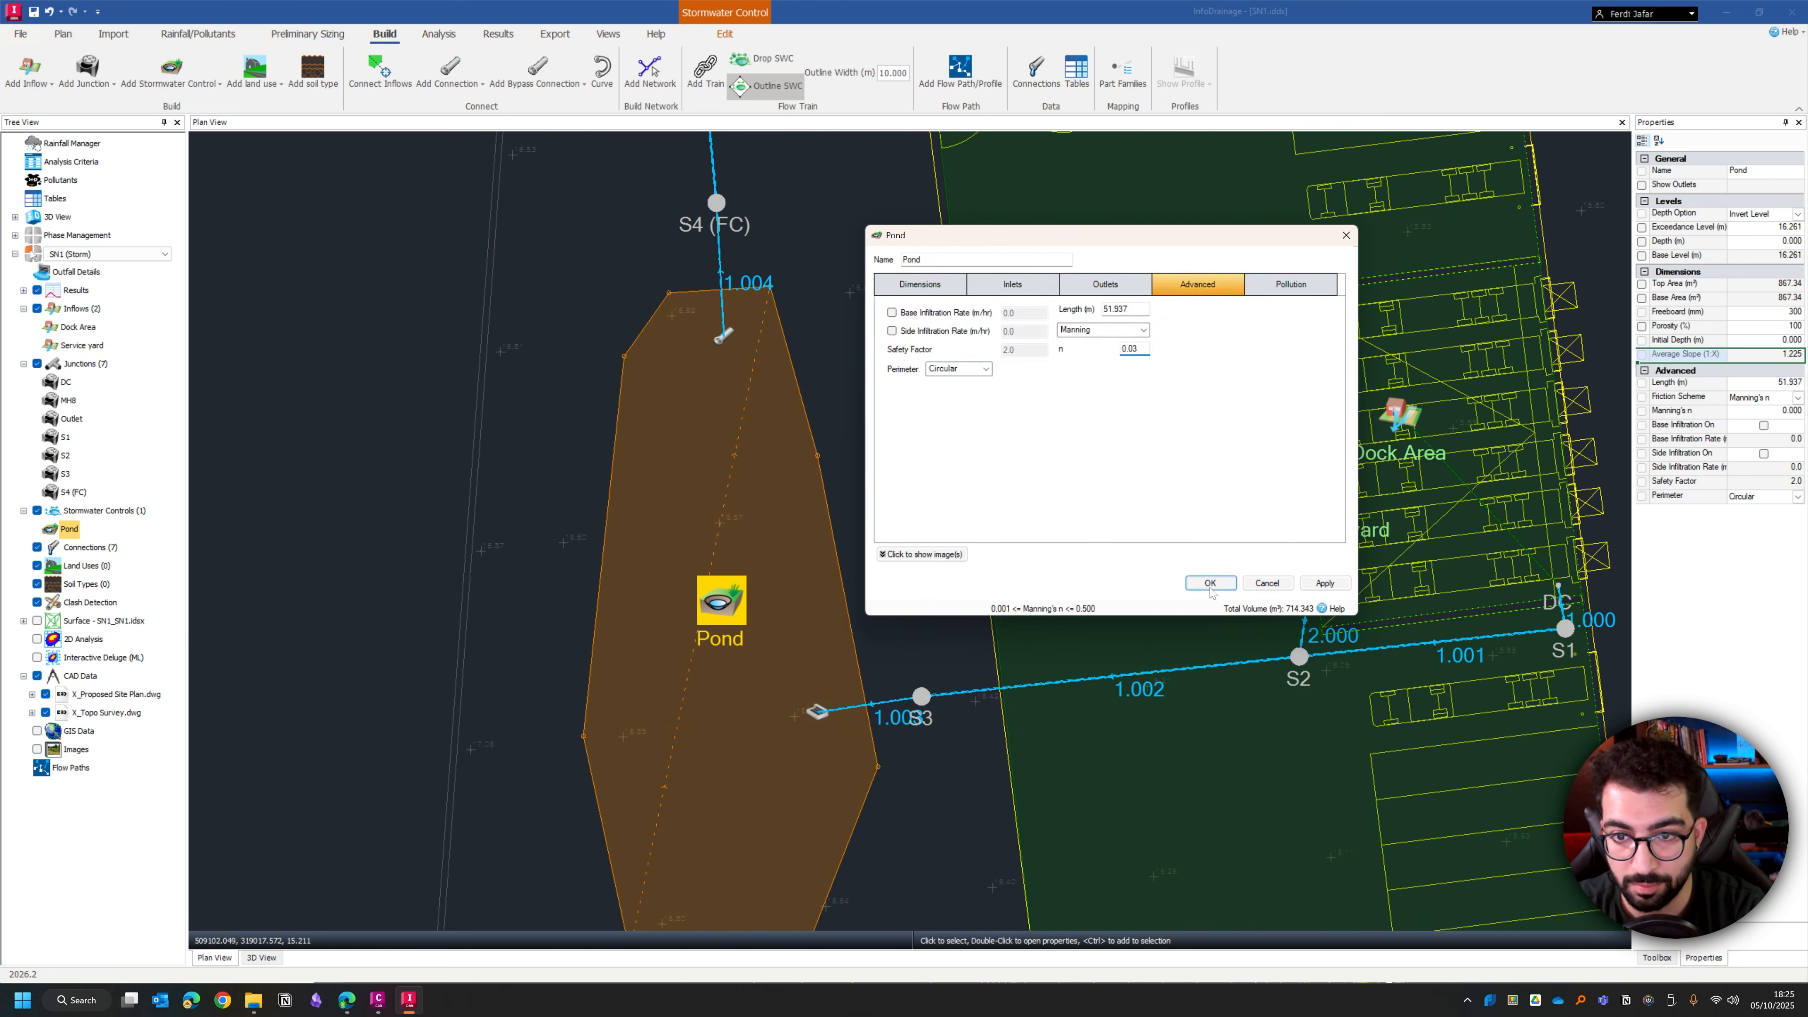
left_click(1210, 589)
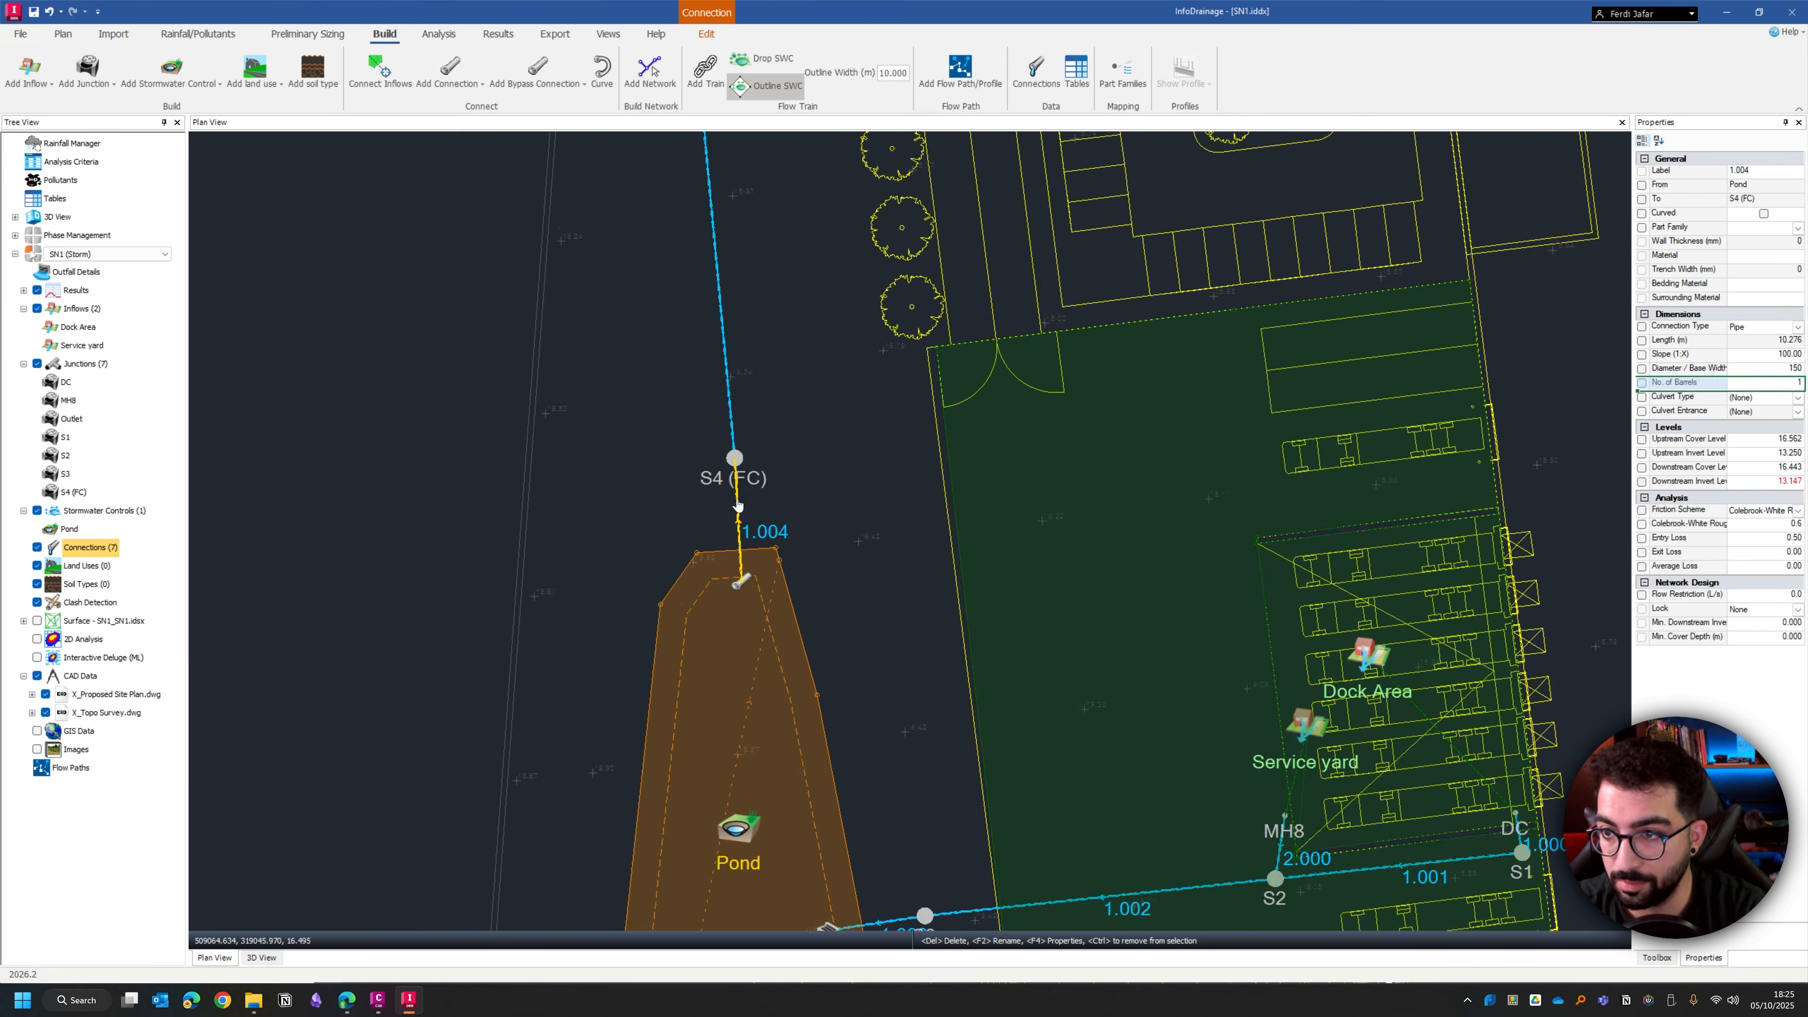
Step: Examine the pond and its connected pipes and junctions in the 3D view
scroll(788, 424, "down", 4)
middle_click_drag(788, 424, 686, 578)
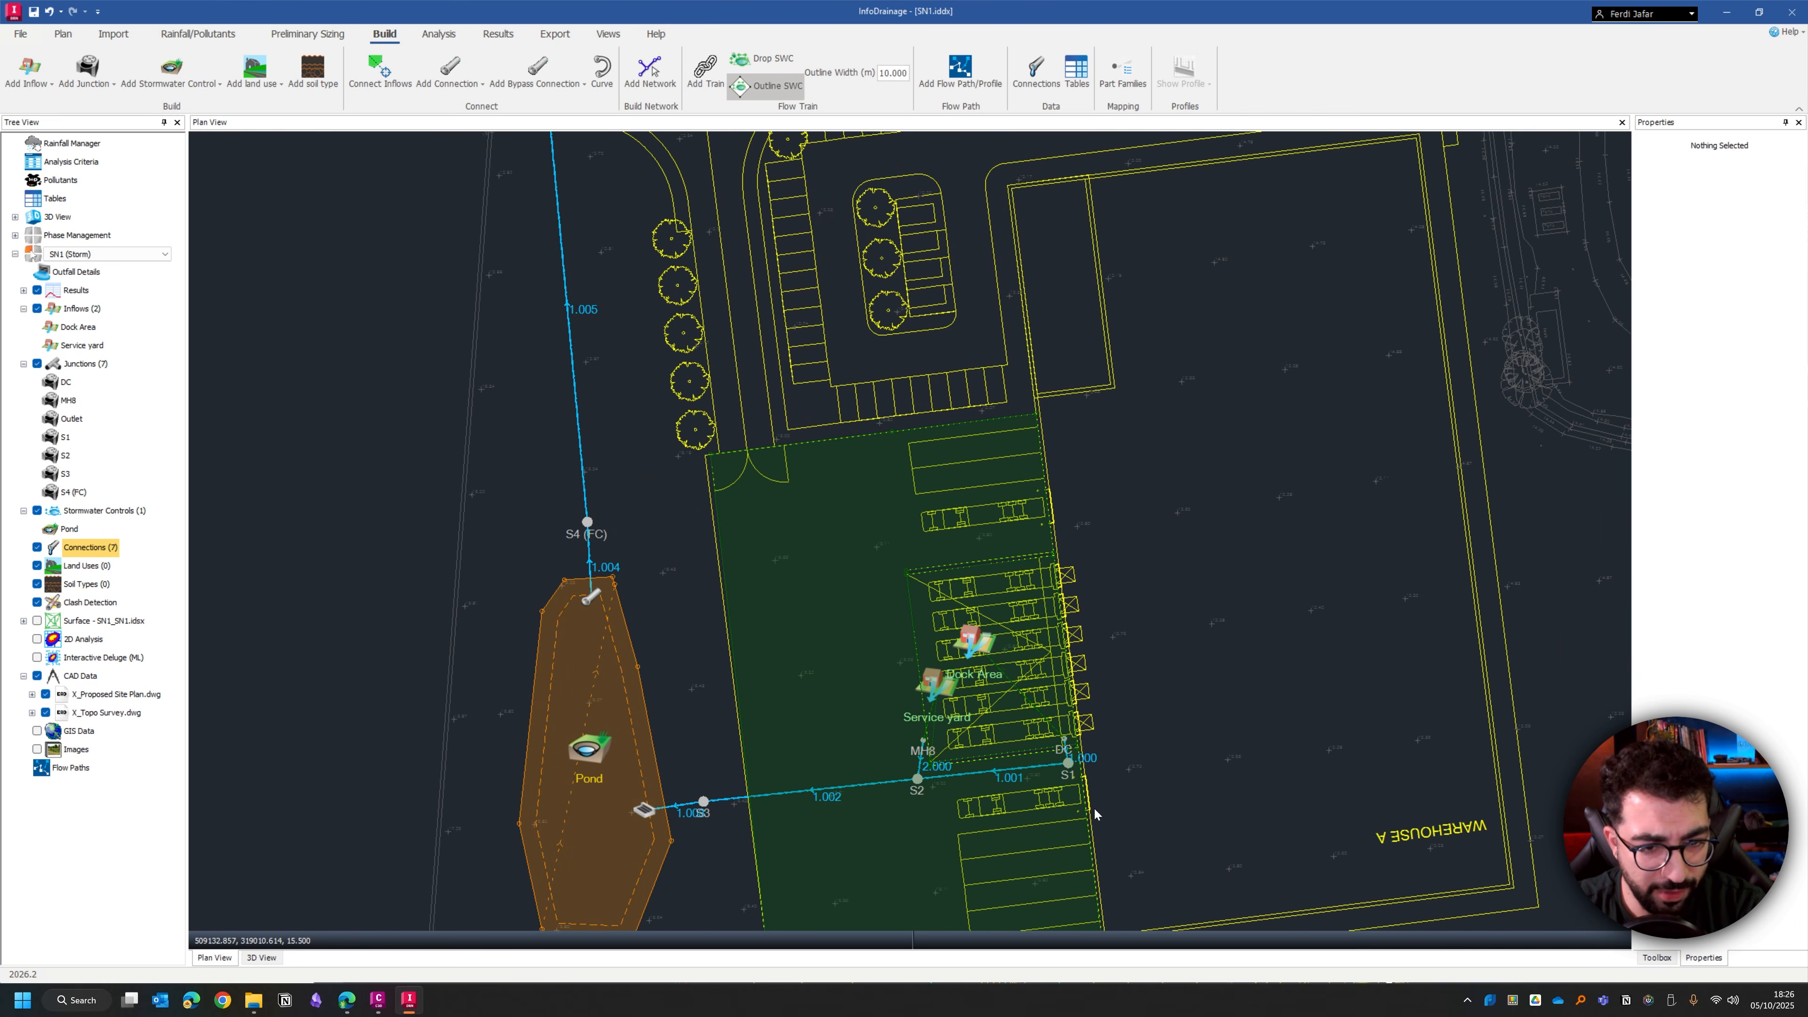
left_click(261, 957)
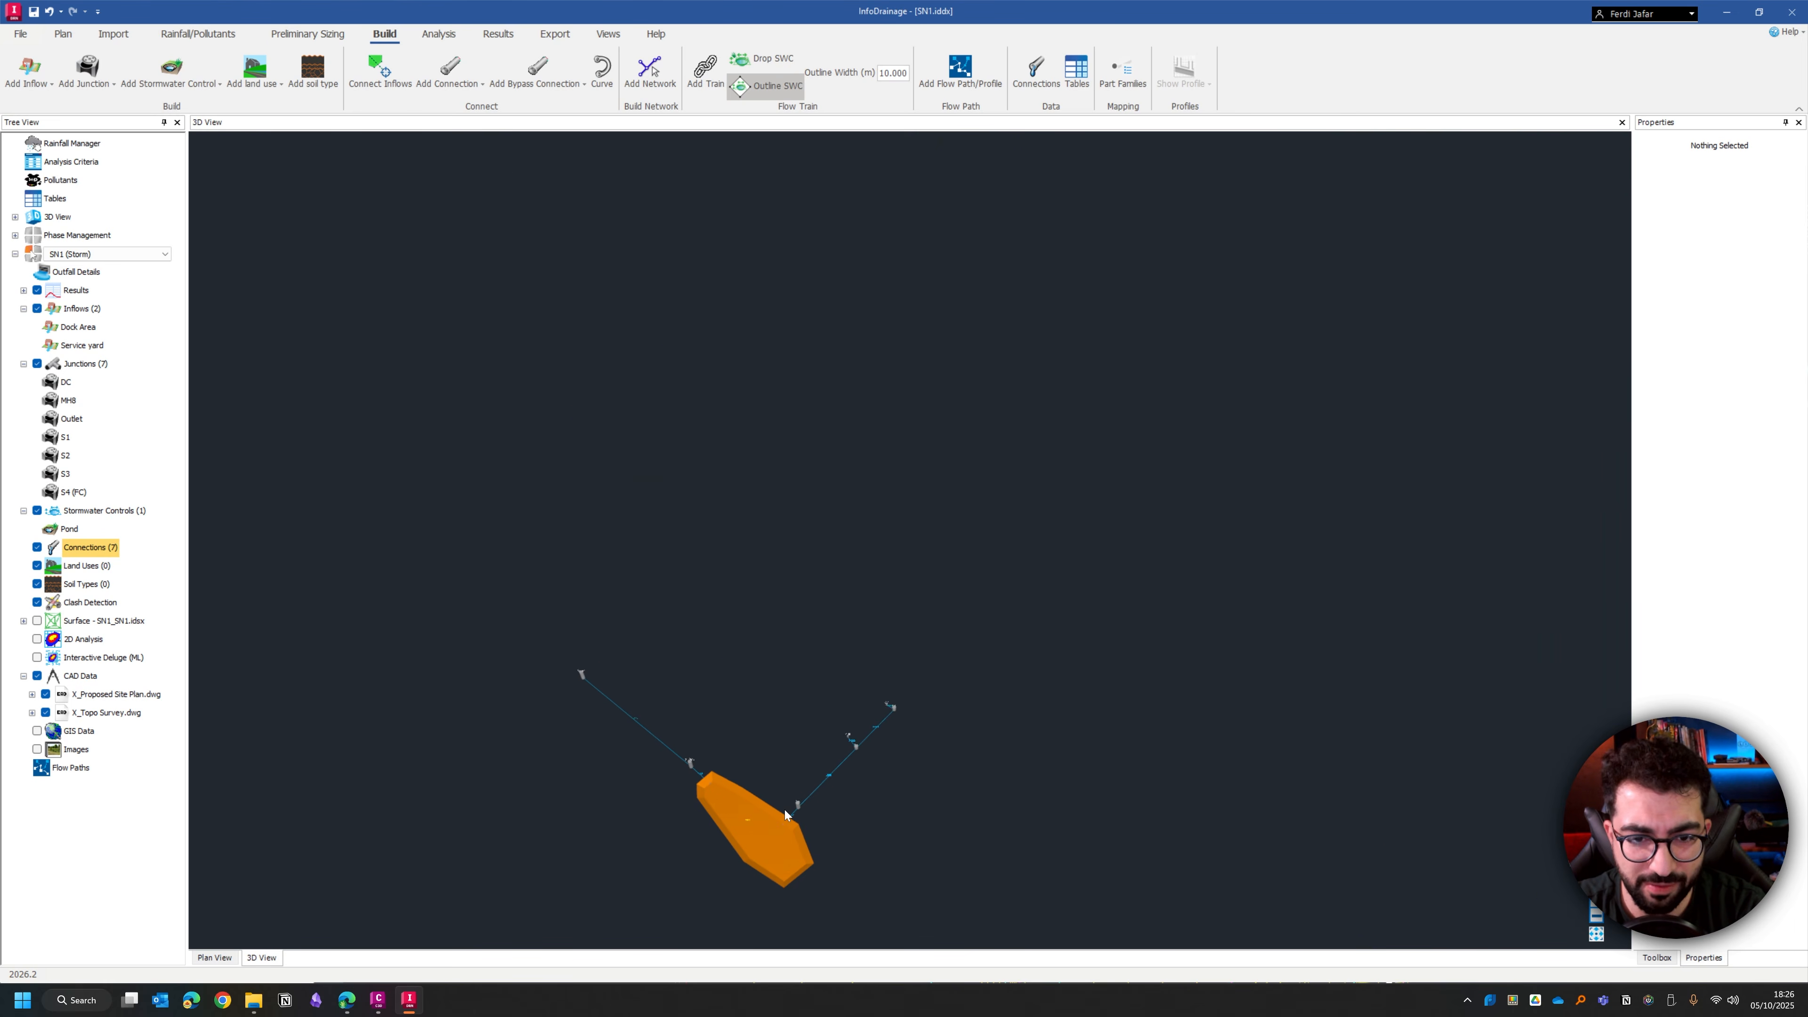
scroll(774, 852, "up", 1)
middle_click_drag(774, 851, 927, 371)
scroll(861, 783, "up", 2)
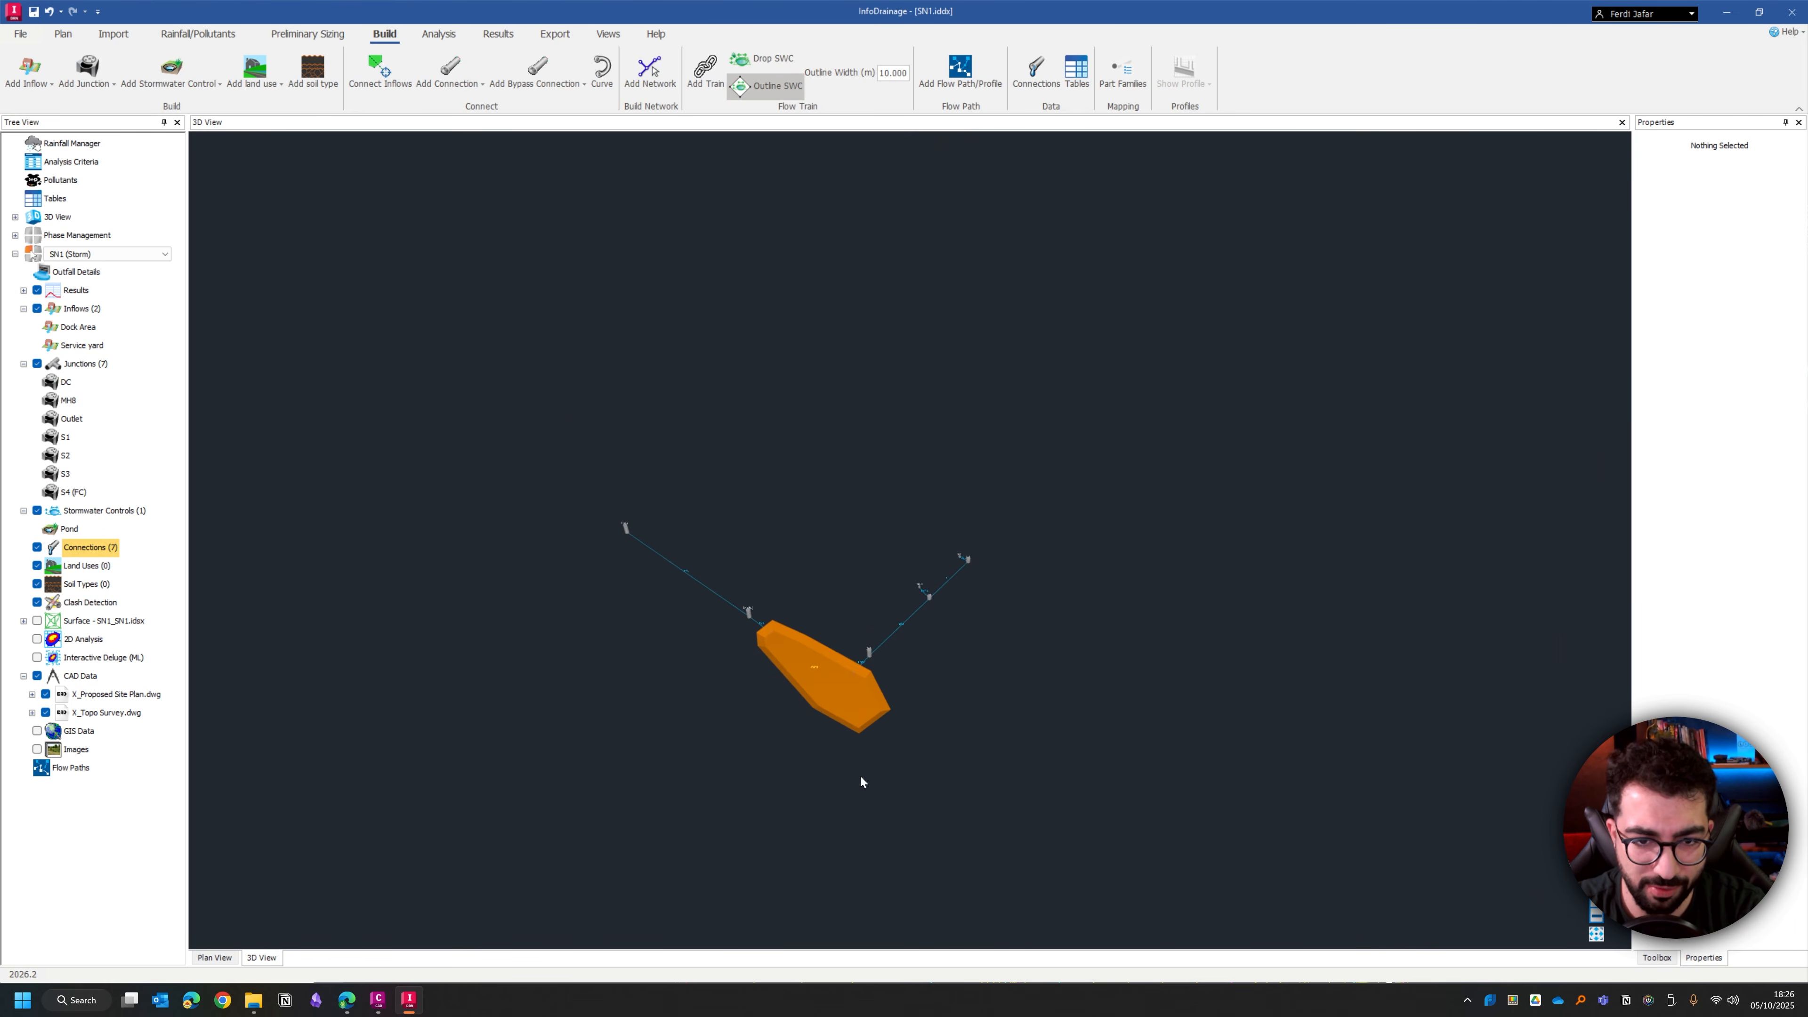
left_click_drag(860, 780, 1251, 554)
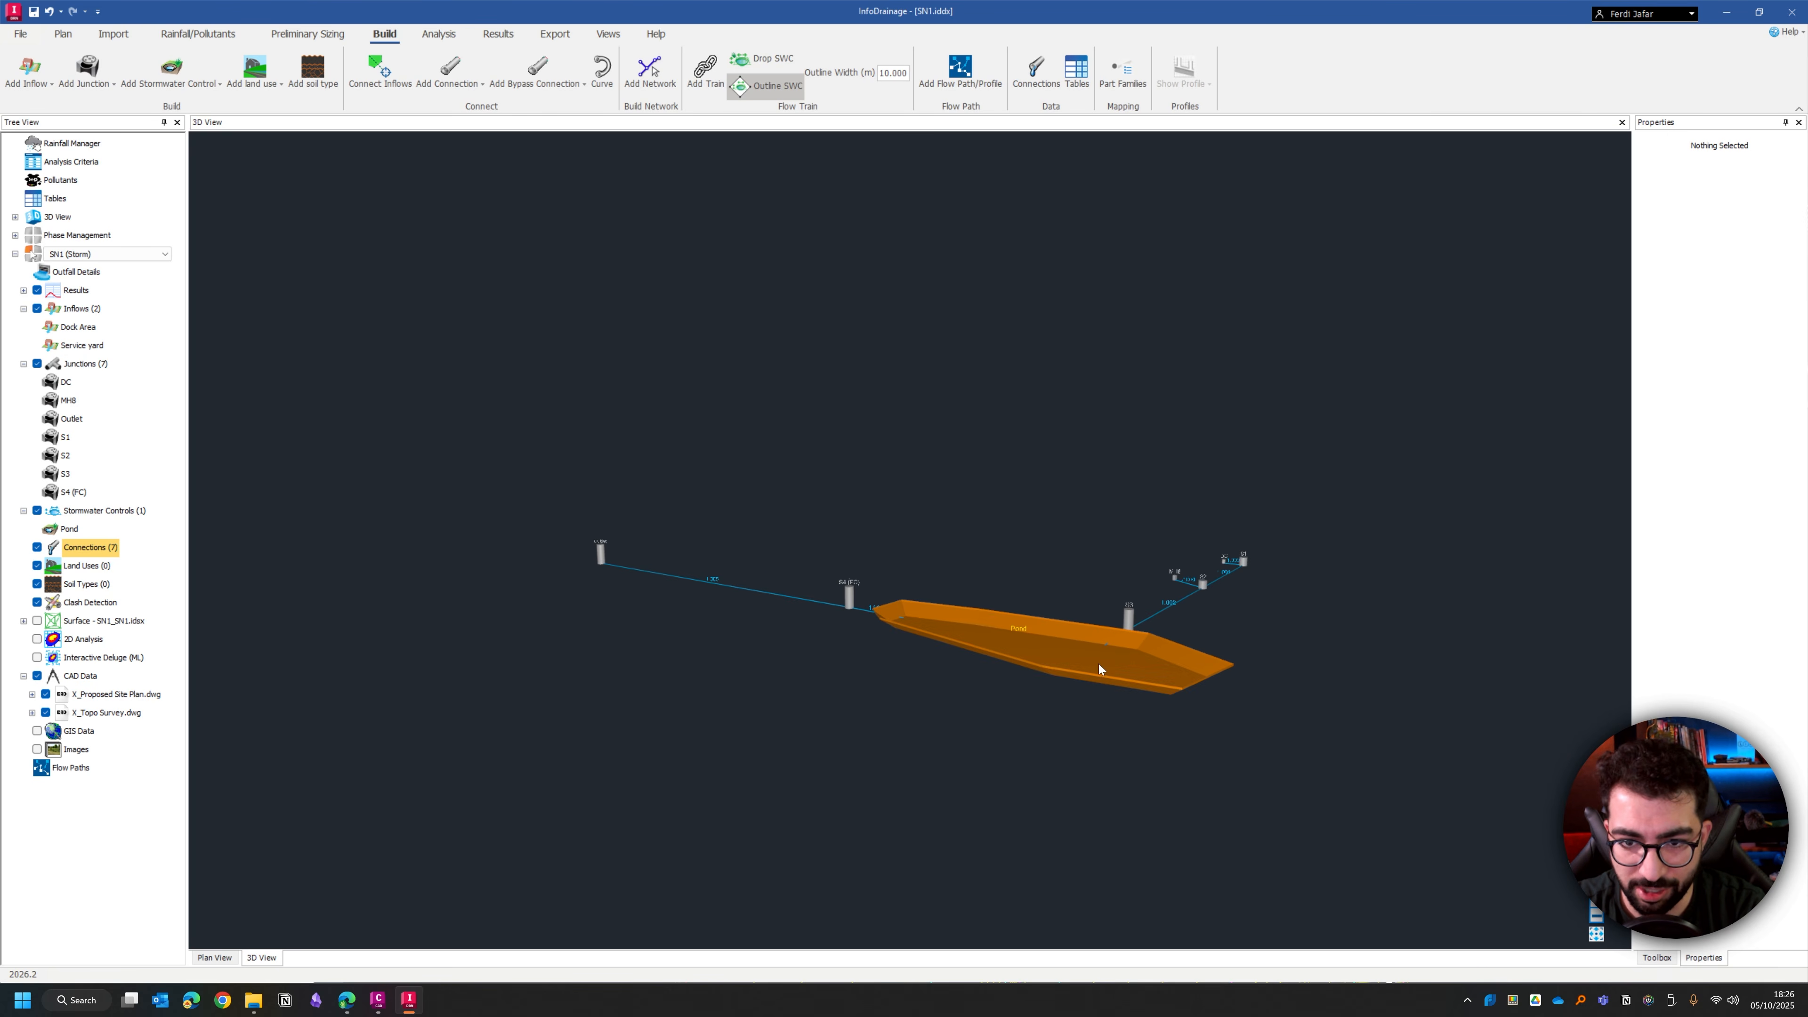
left_click_drag(1098, 668, 1172, 674)
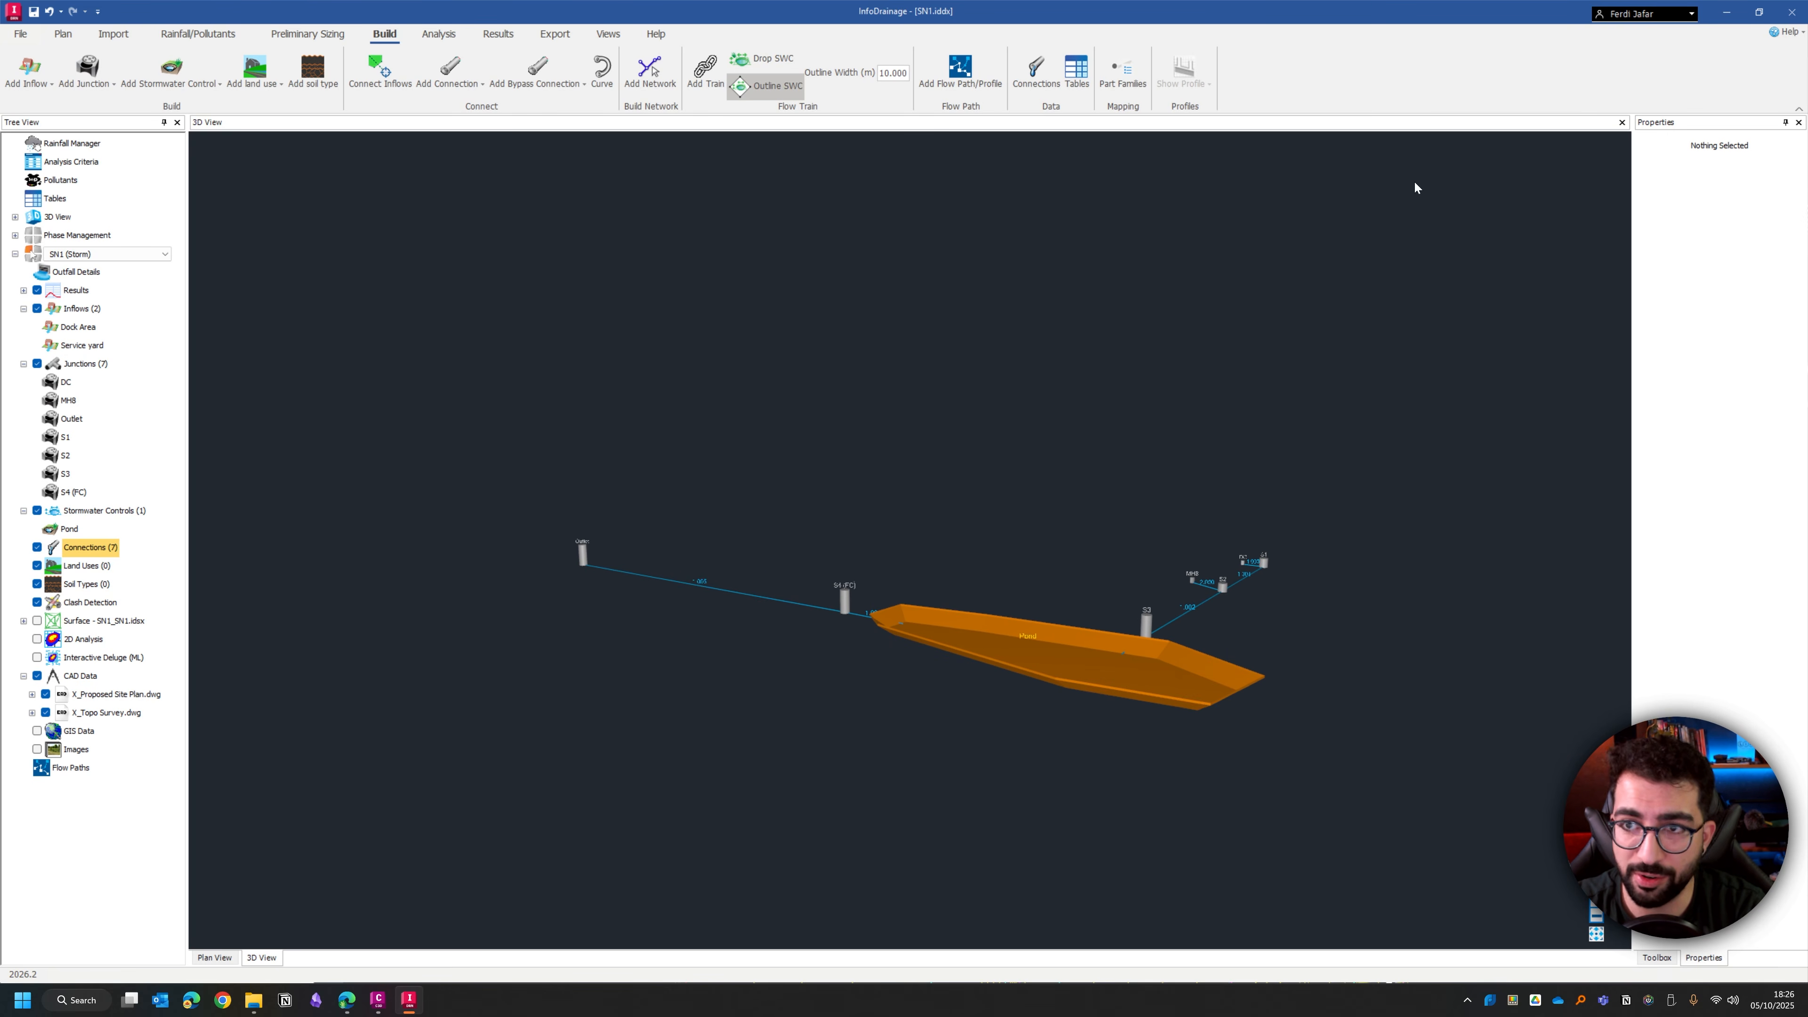
Step: Check the pond's advanced length and friction settings from the plan view
left_click(214, 957)
left_click(595, 757)
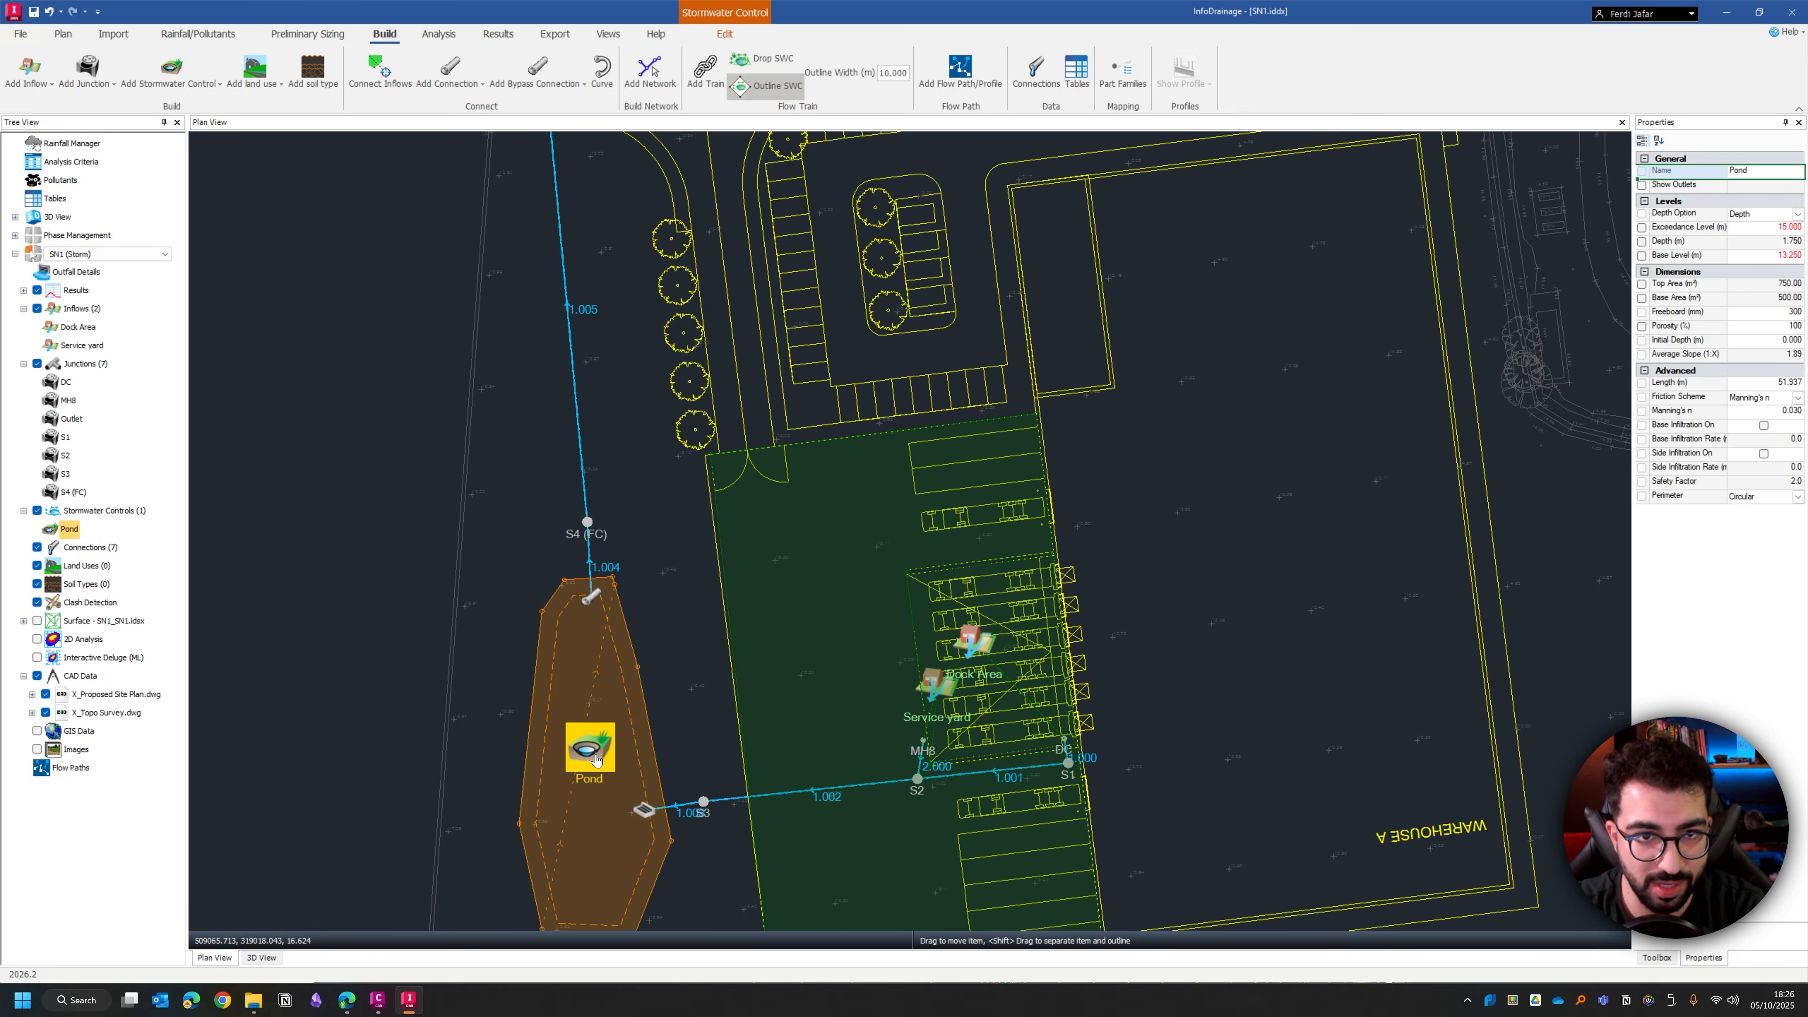
double_click(595, 757)
left_click(988, 353)
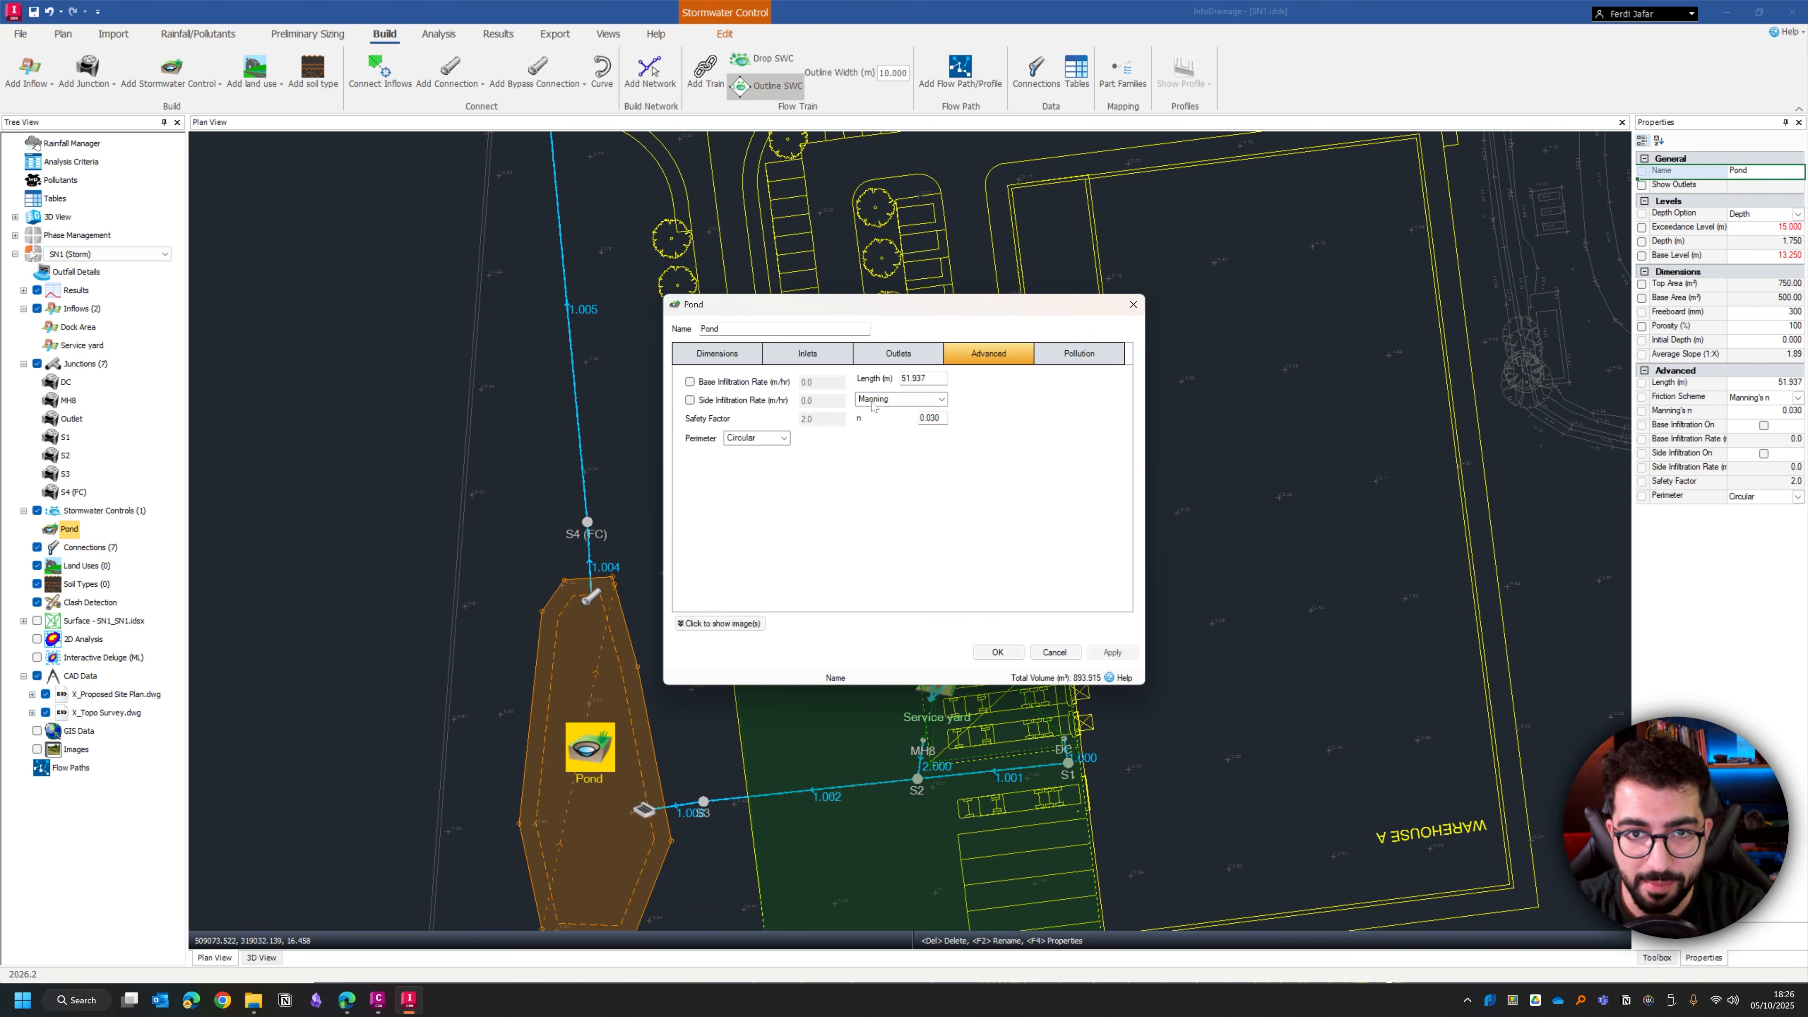
left_click(997, 652)
Step: Respecify the pond's centre line, running from its south-east end up to the outlet pipe at its north end
middle_click_drag(629, 659, 712, 456)
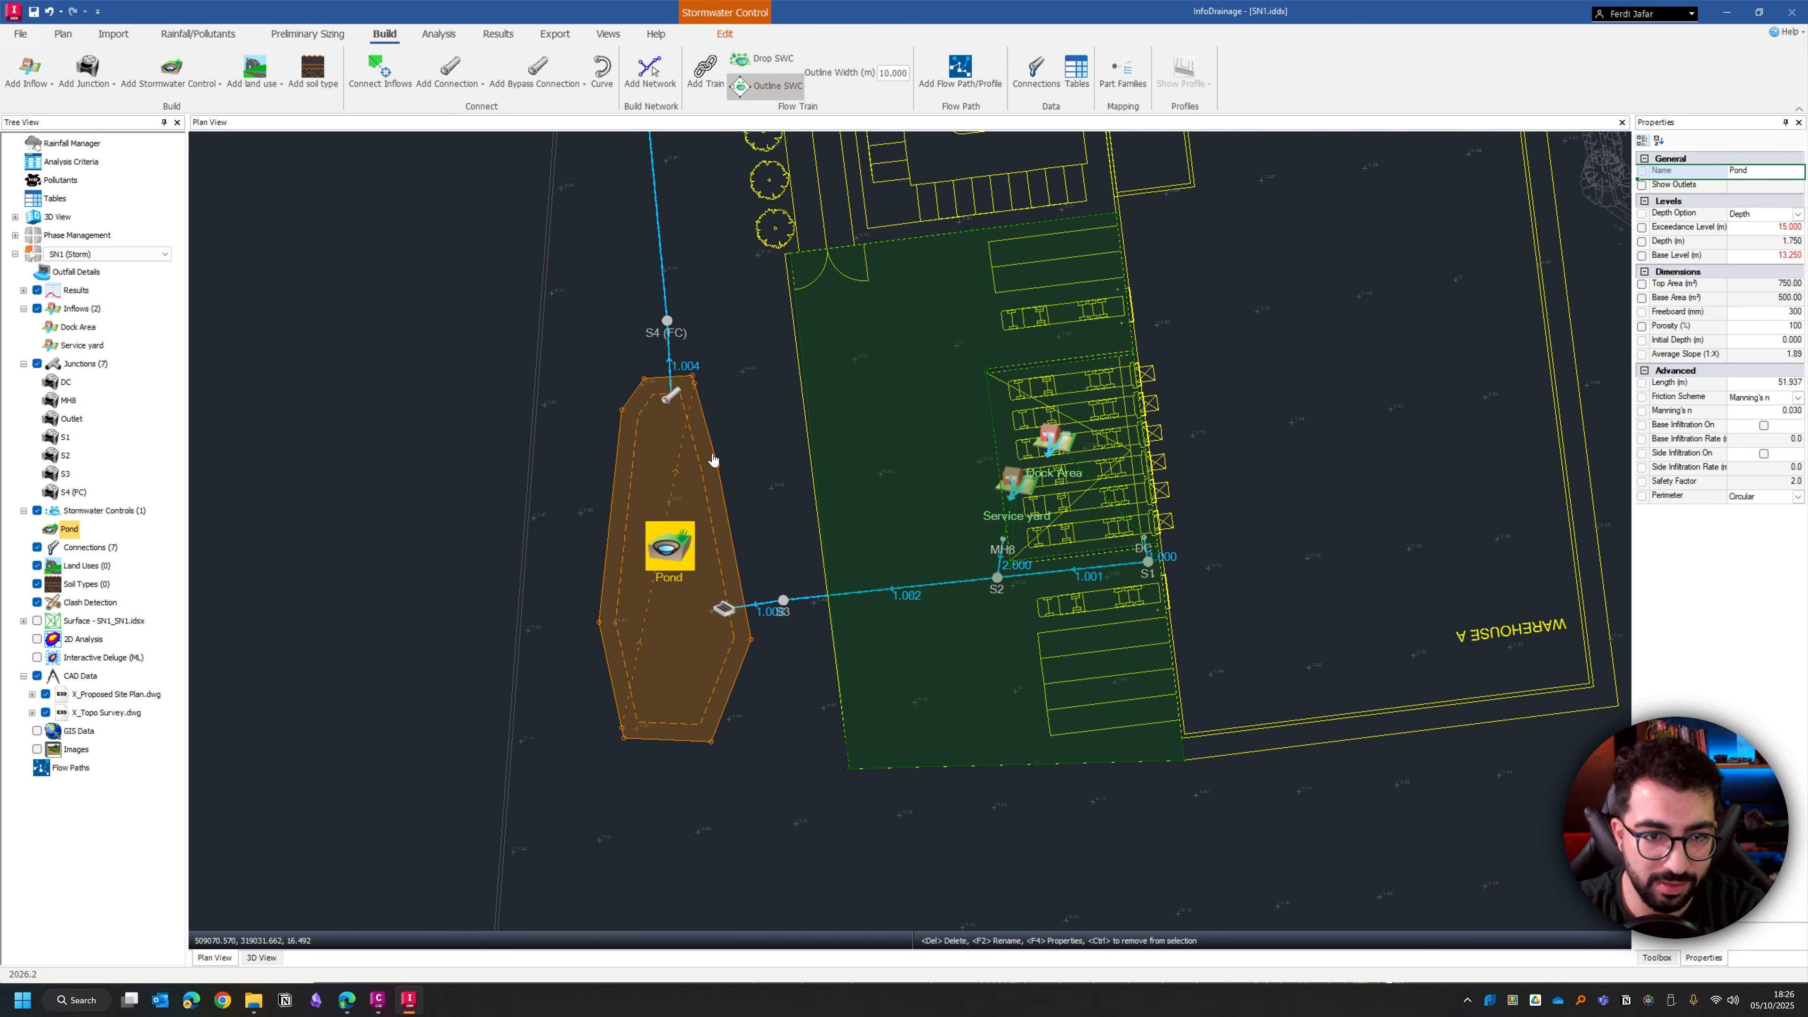
scroll(712, 456, "up", 2)
right_click(661, 598)
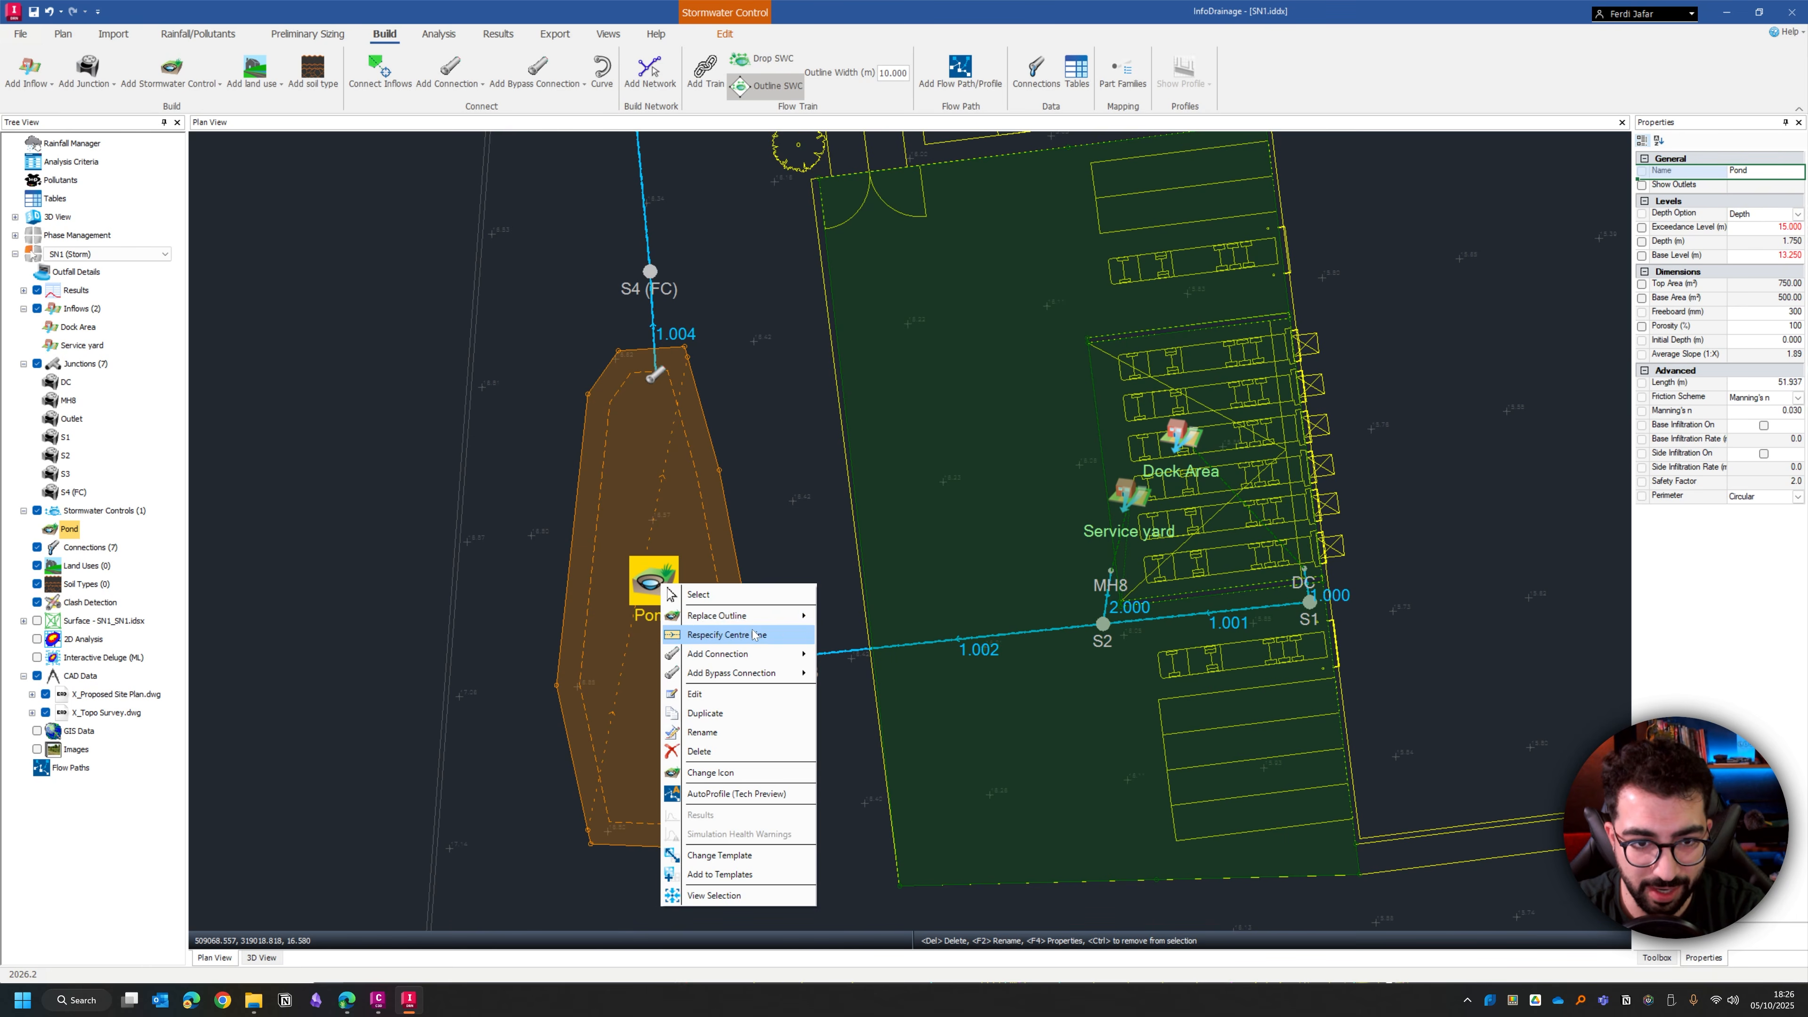
left_click(713, 634)
left_click(701, 782)
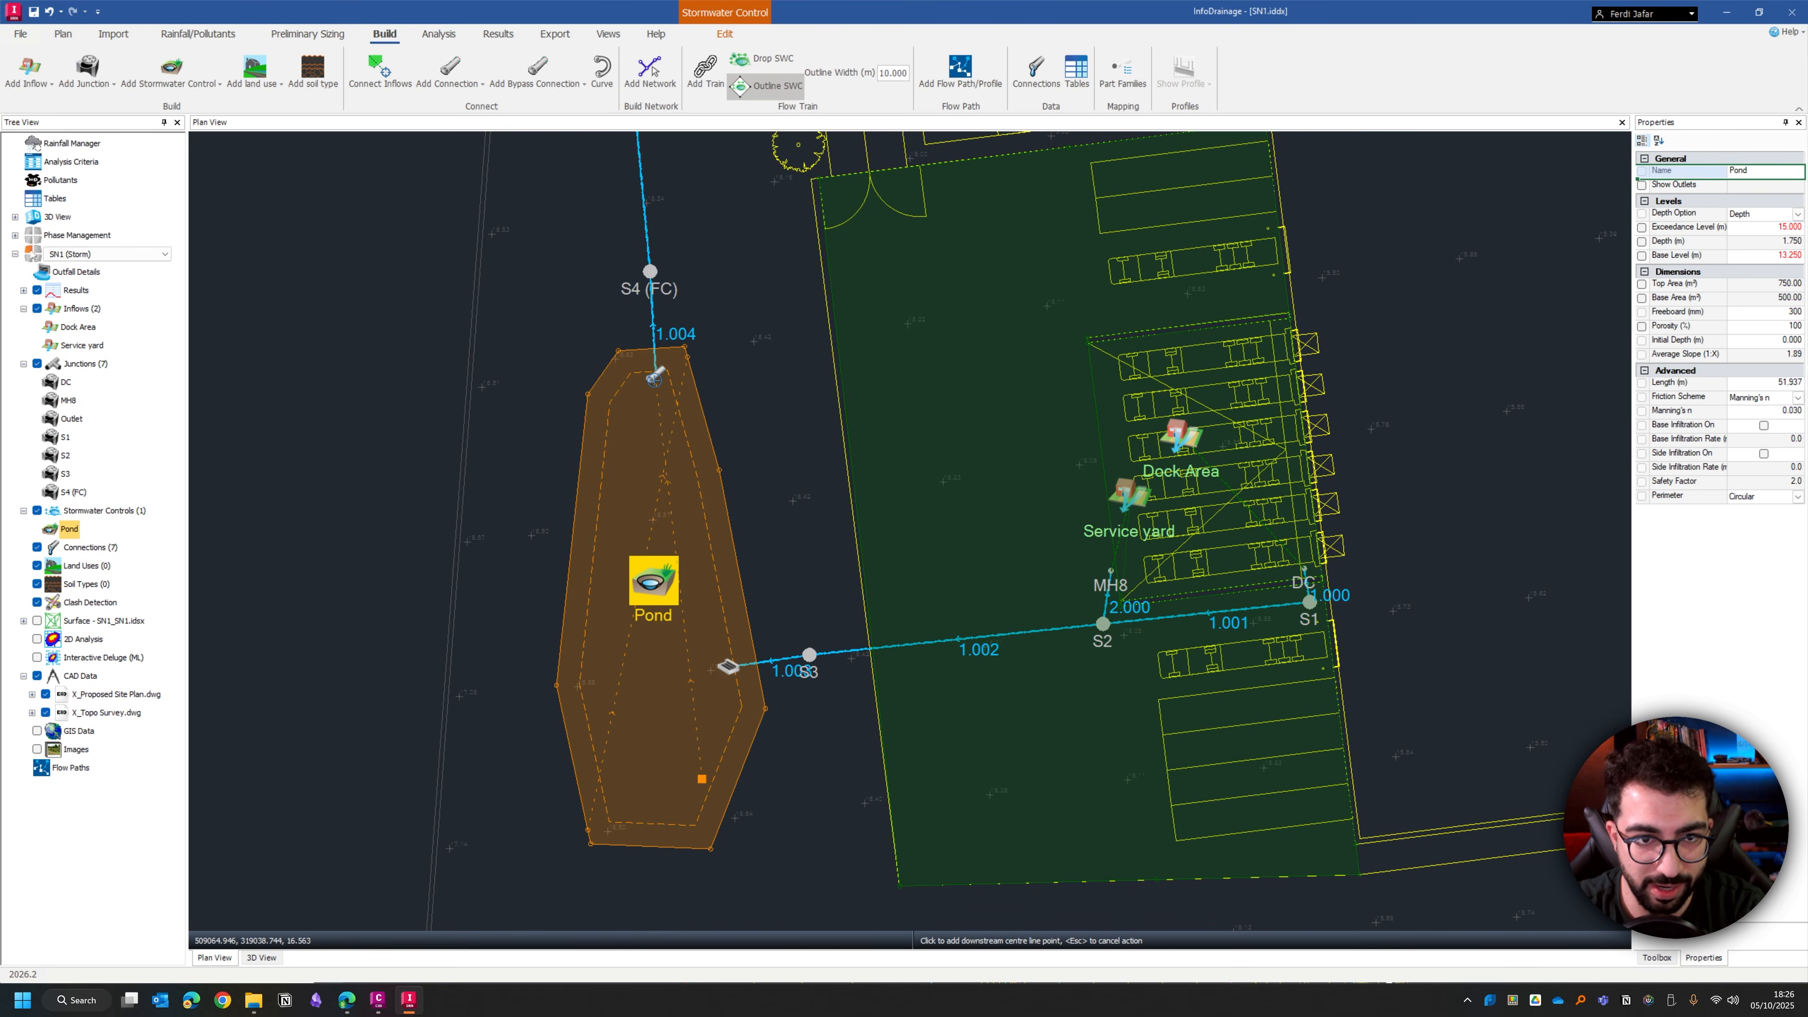
left_click(655, 381)
scroll(674, 562, "down", 2)
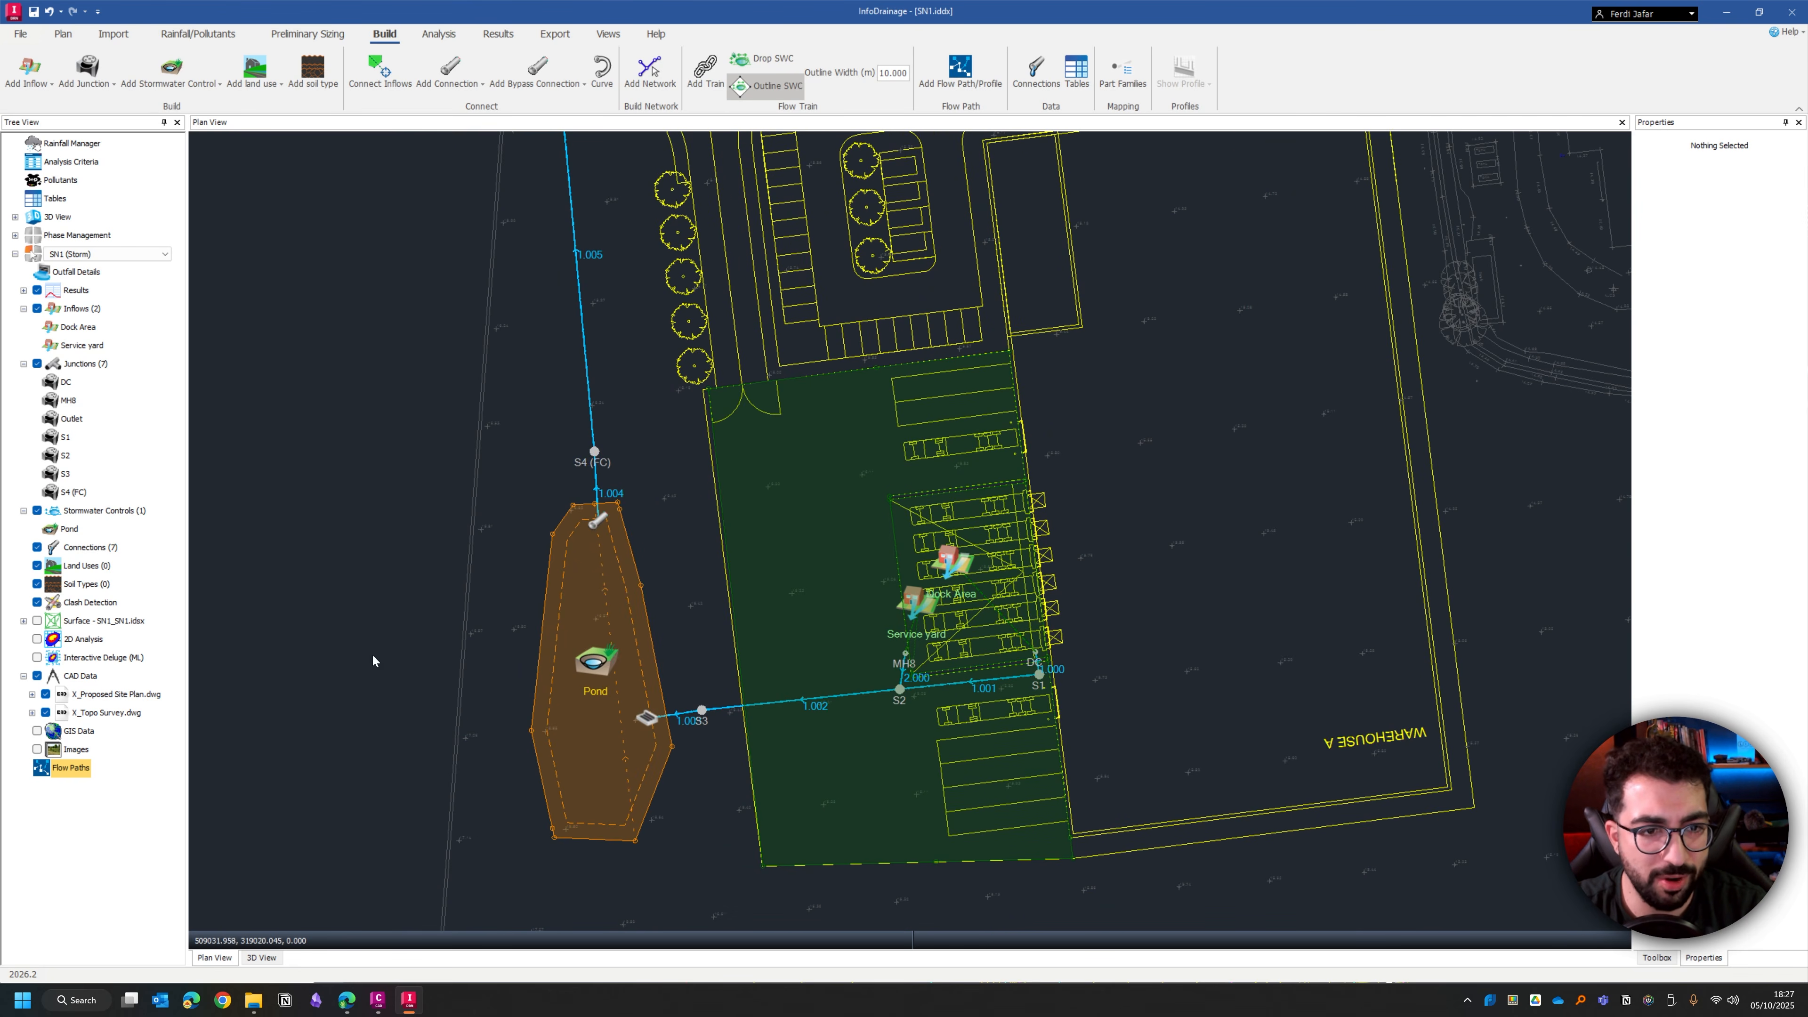
Step: Generate the network's flow paths automatically with AutoProfile
scroll(373, 661, "up", 2)
right_click(62, 767)
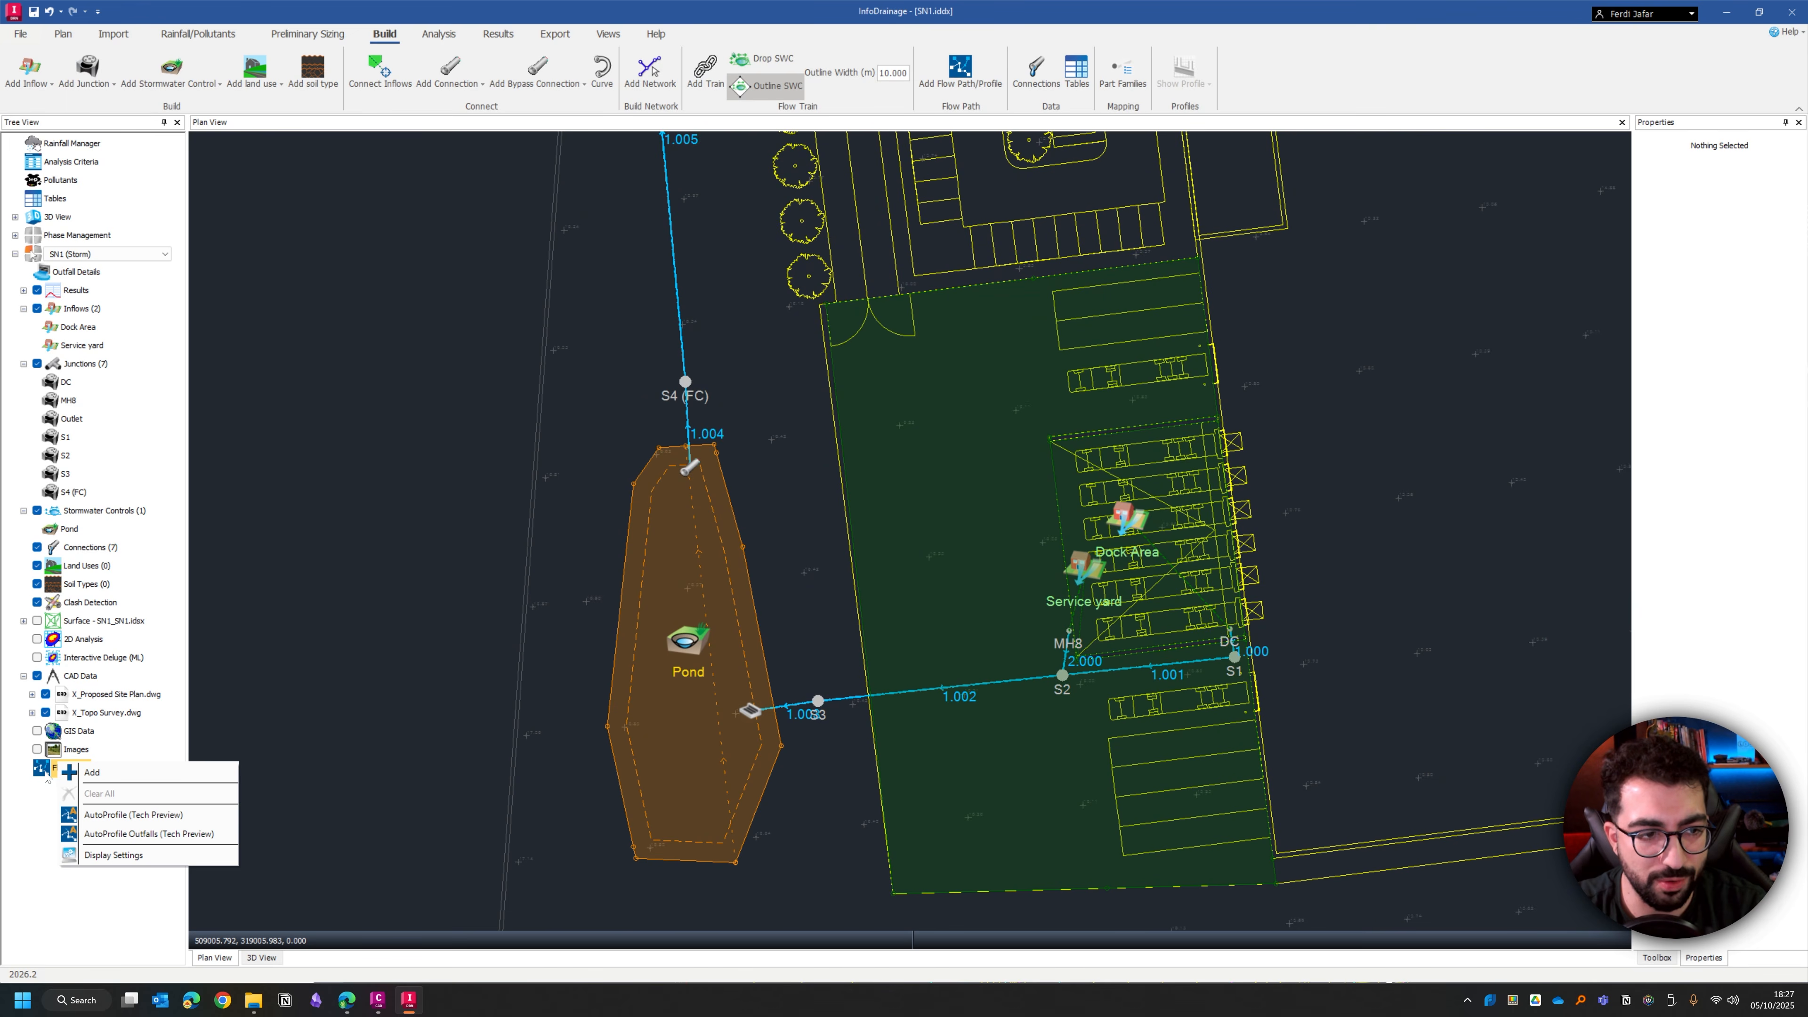
left_click(46, 774)
right_click(62, 763)
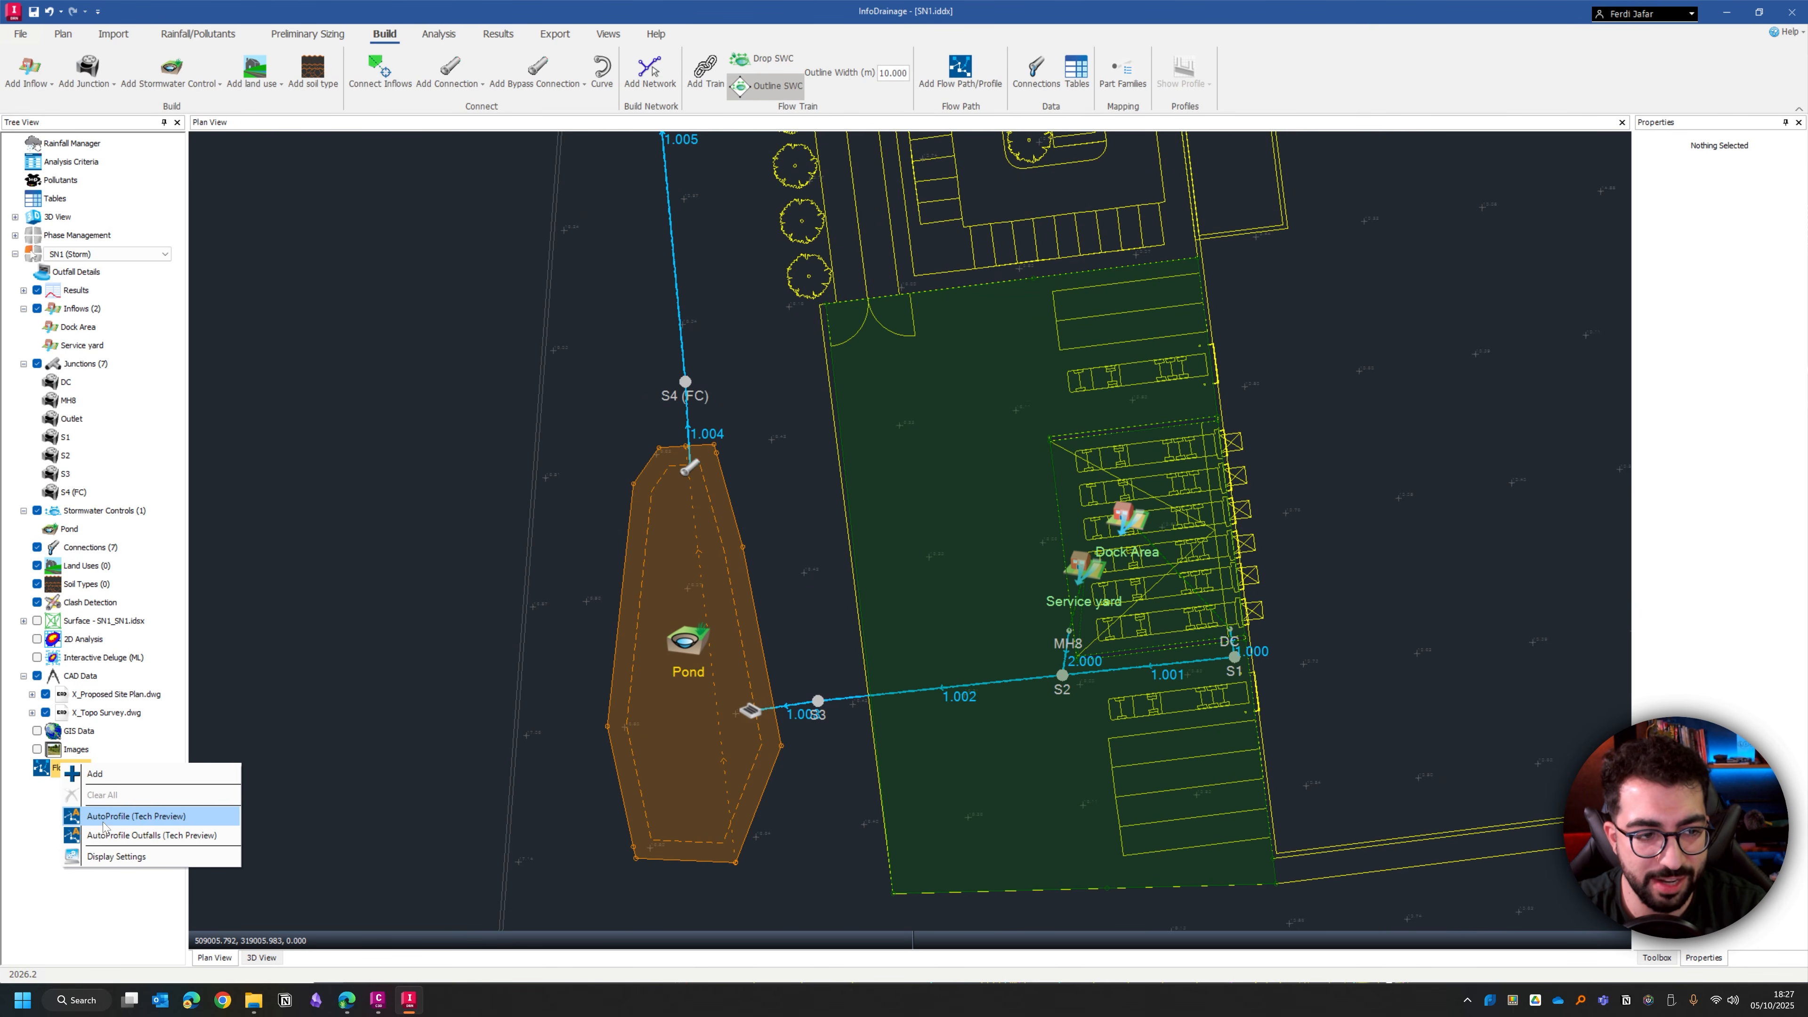
left_click(146, 817)
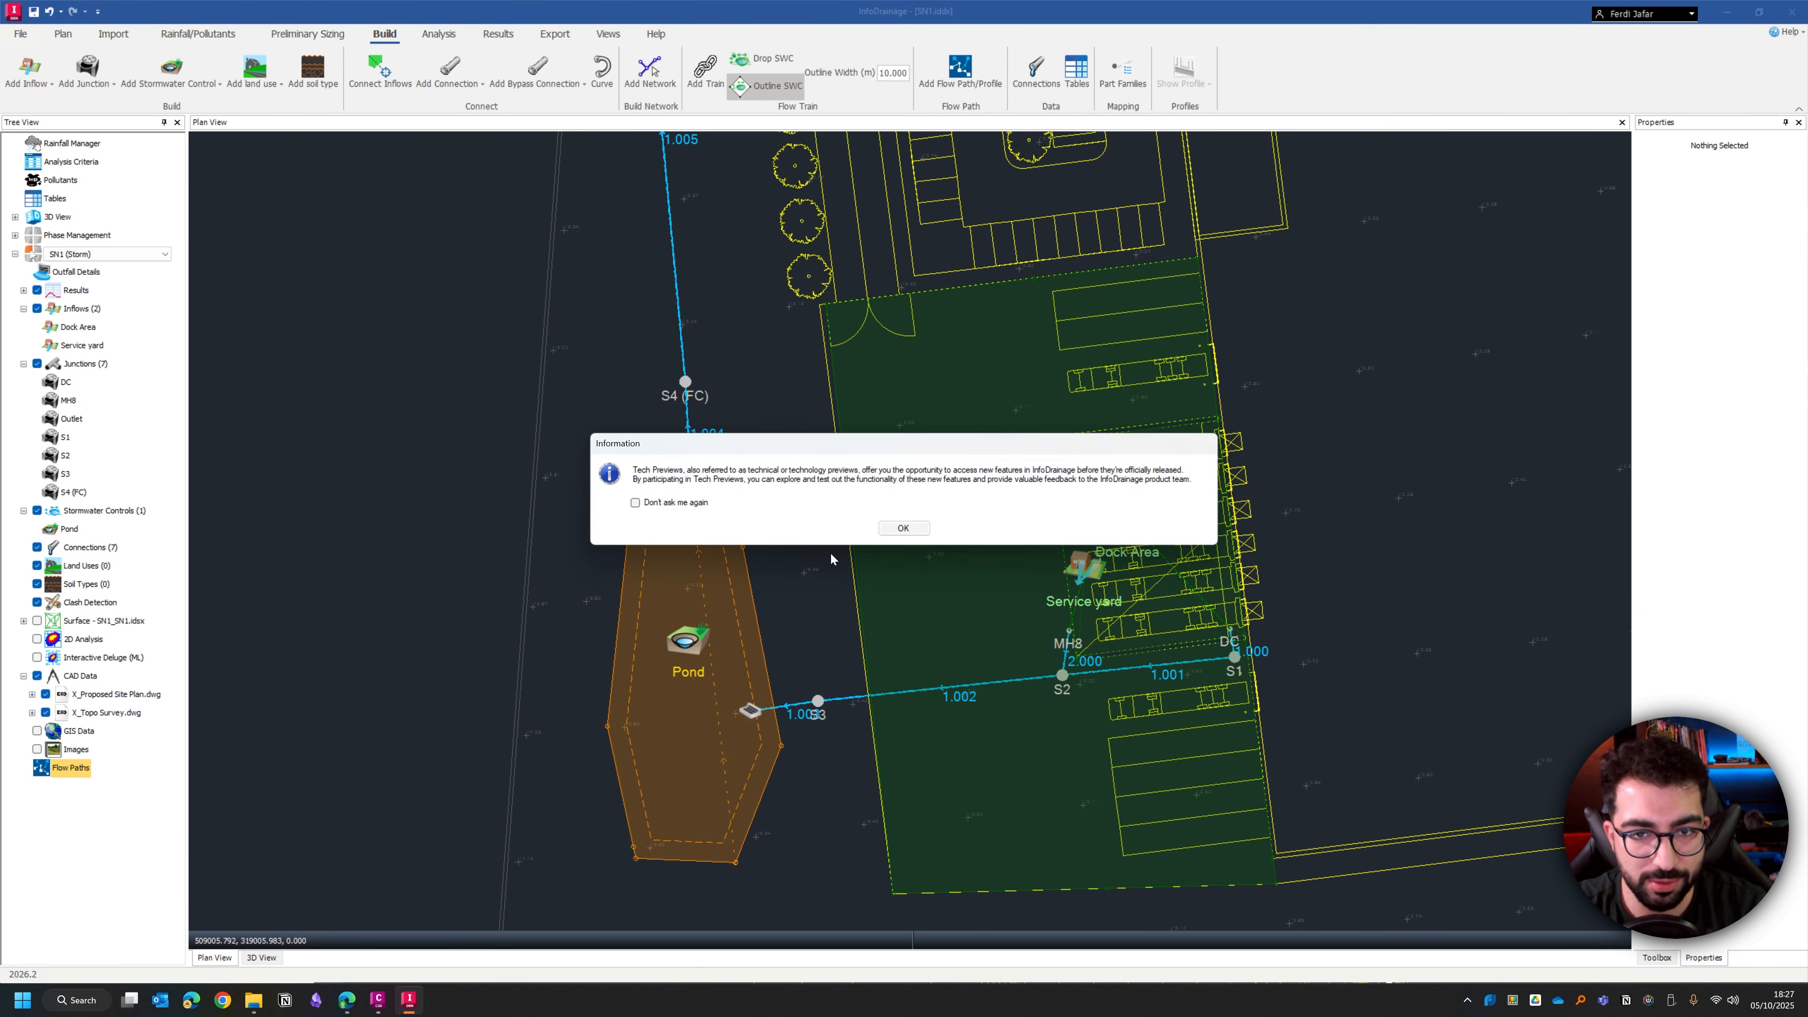
key("Return")
Step: Examine the DC to Outlet flow path's long-section profile at an enlarged size, including the pond and connected pipes
left_click(24, 768)
left_click(96, 789)
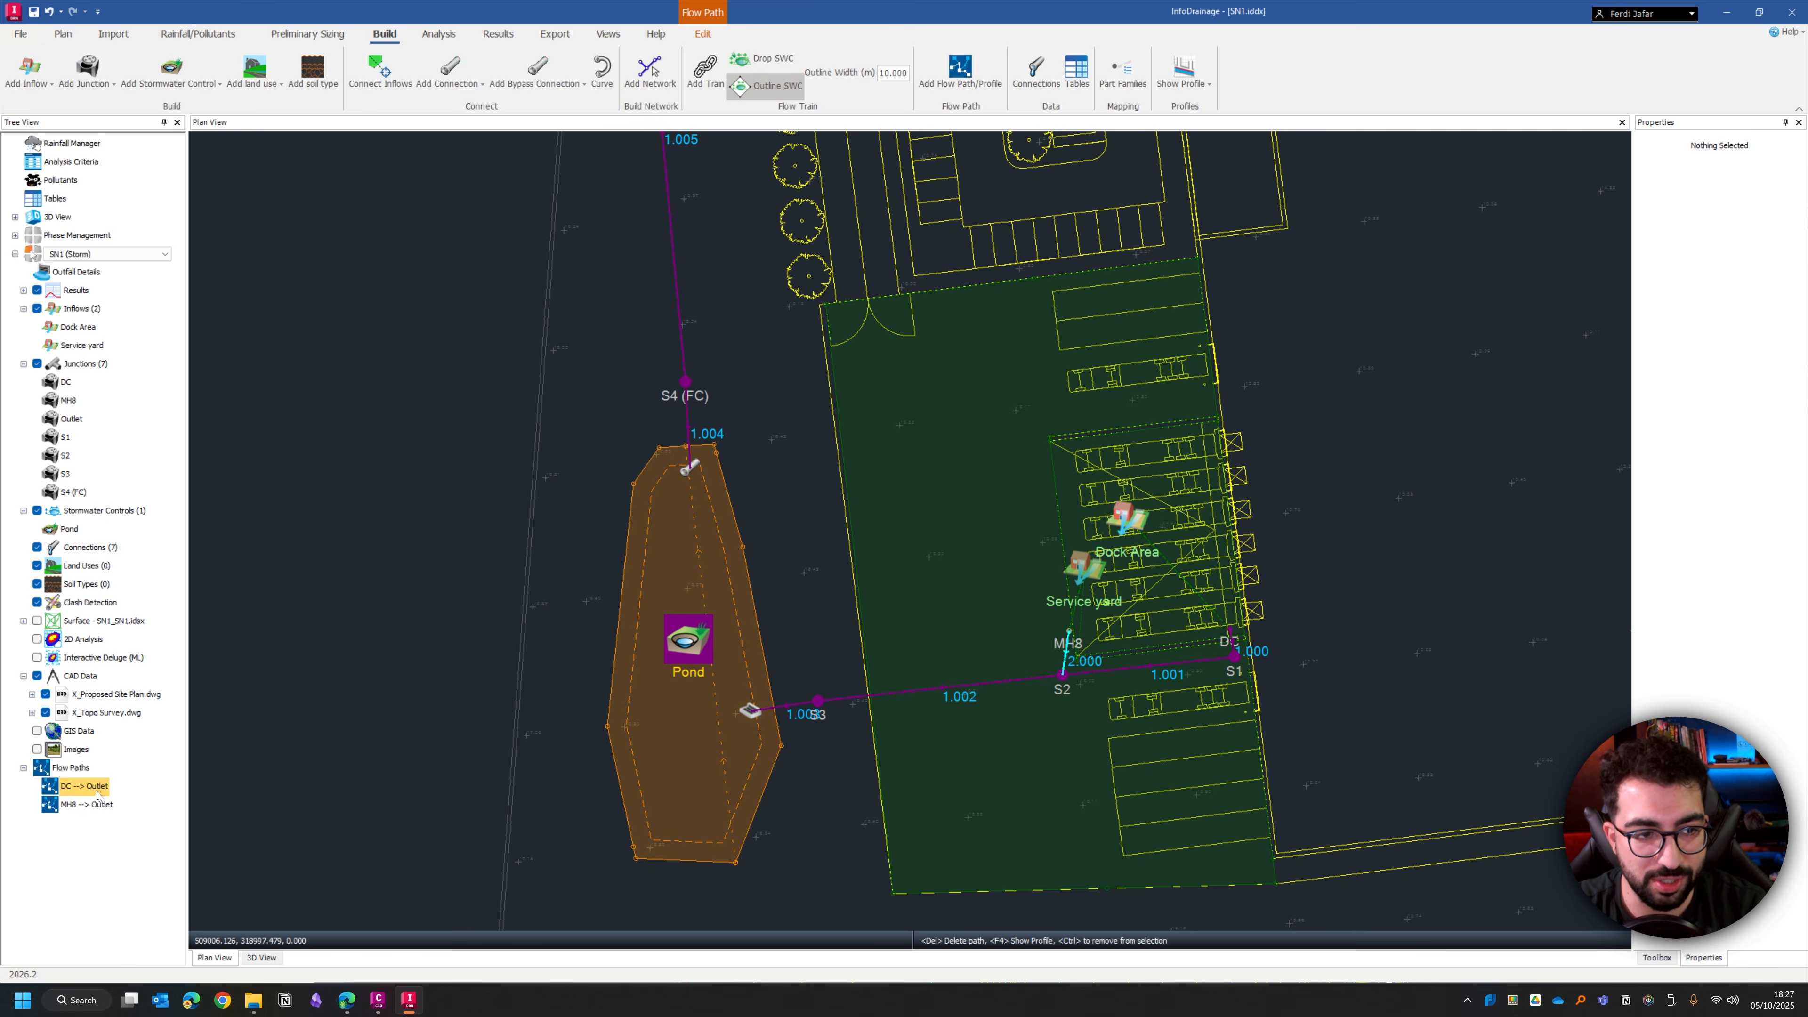
right_click(80, 792)
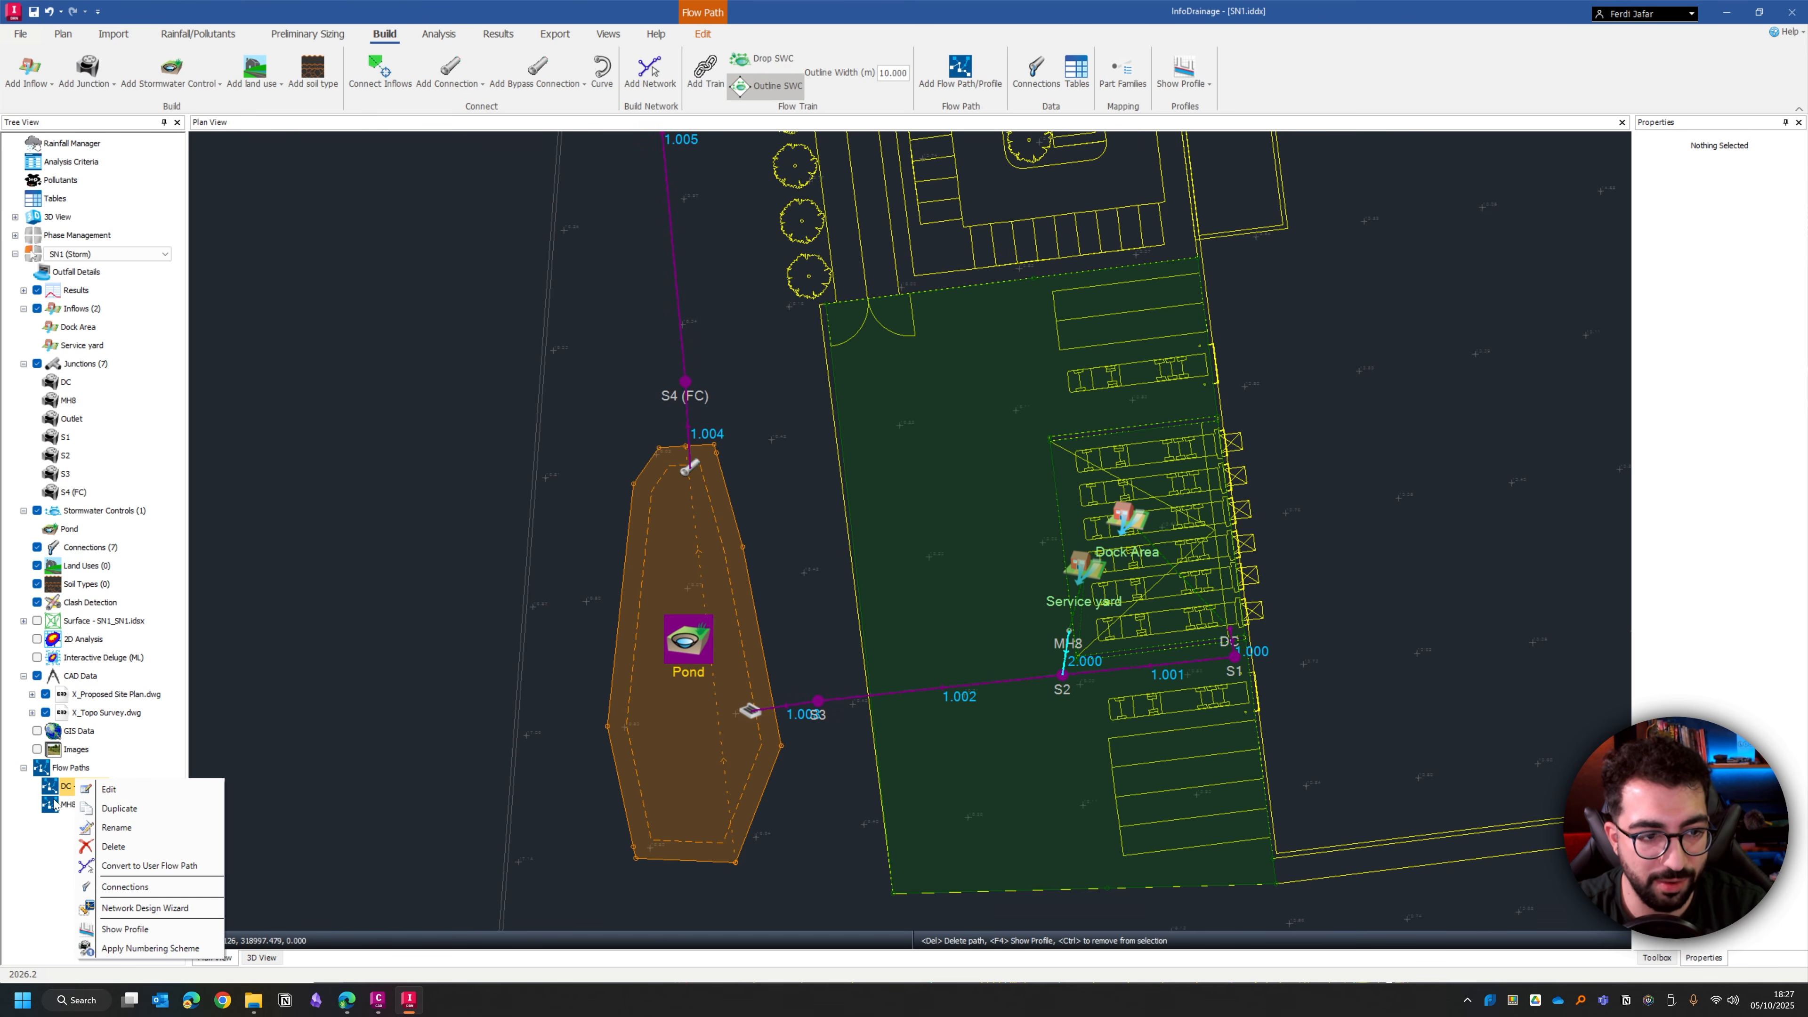
left_click(125, 928)
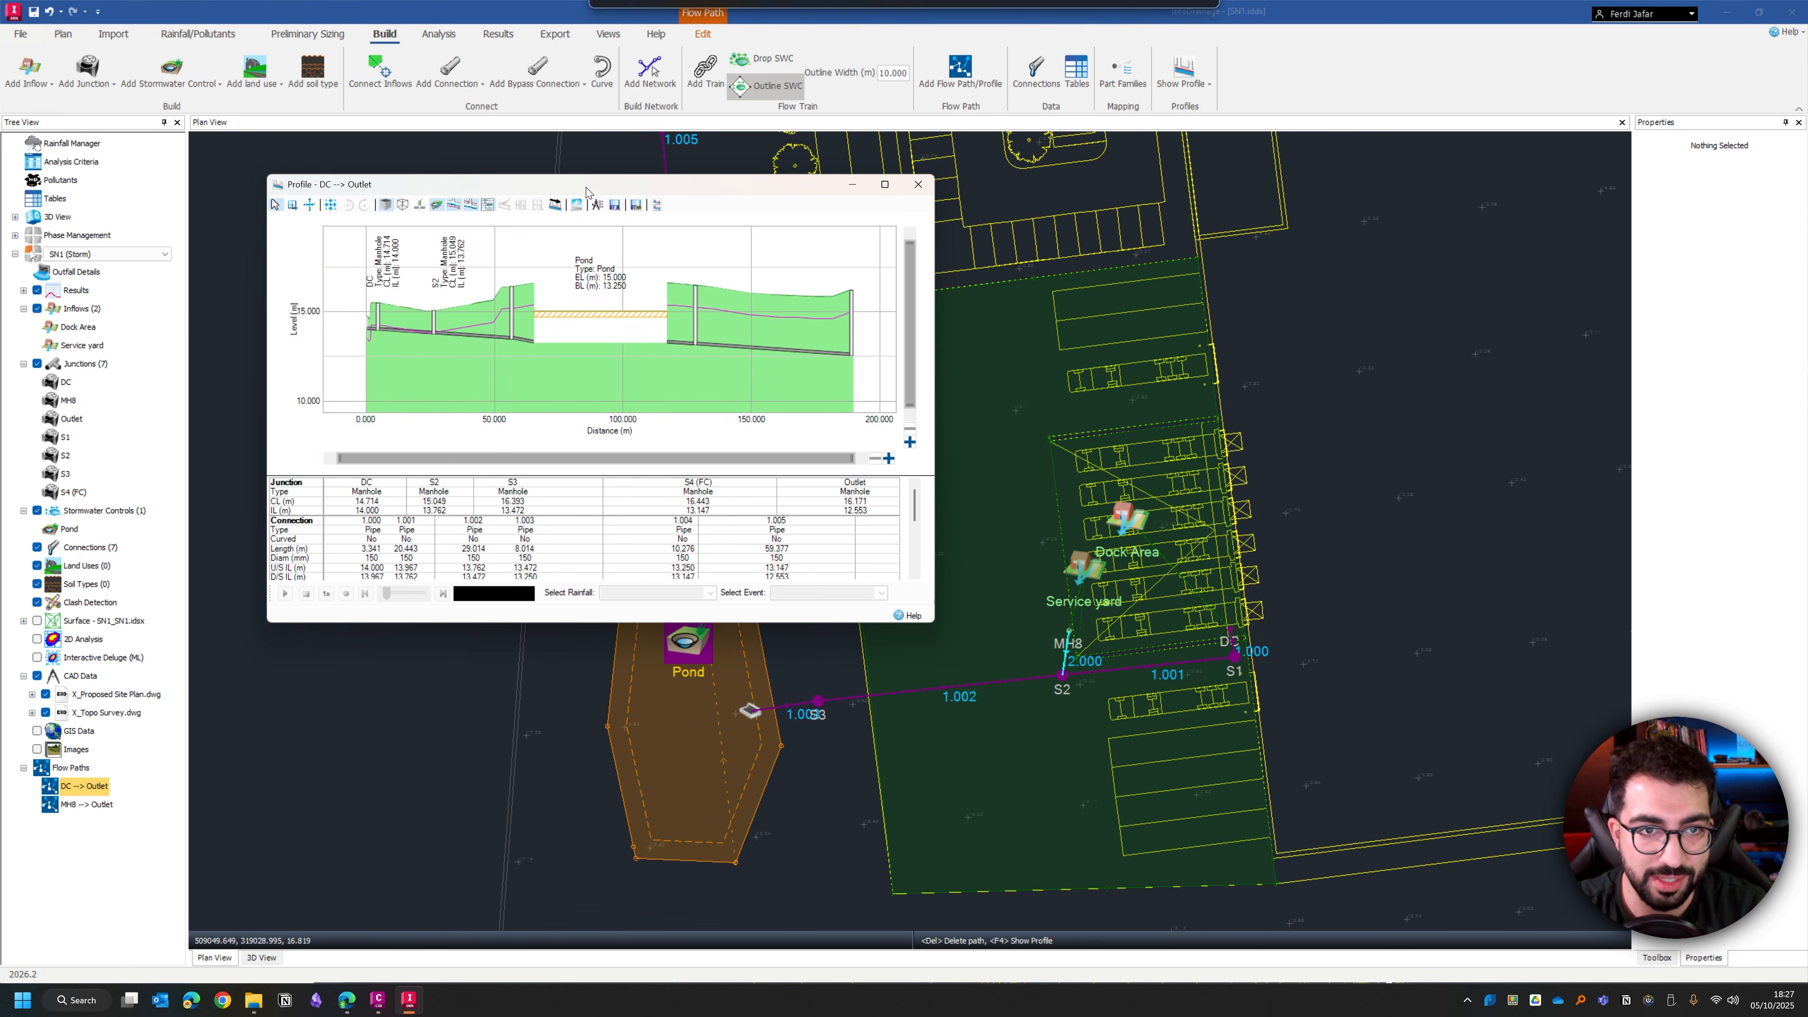
left_click_drag(946, 632, 1536, 869)
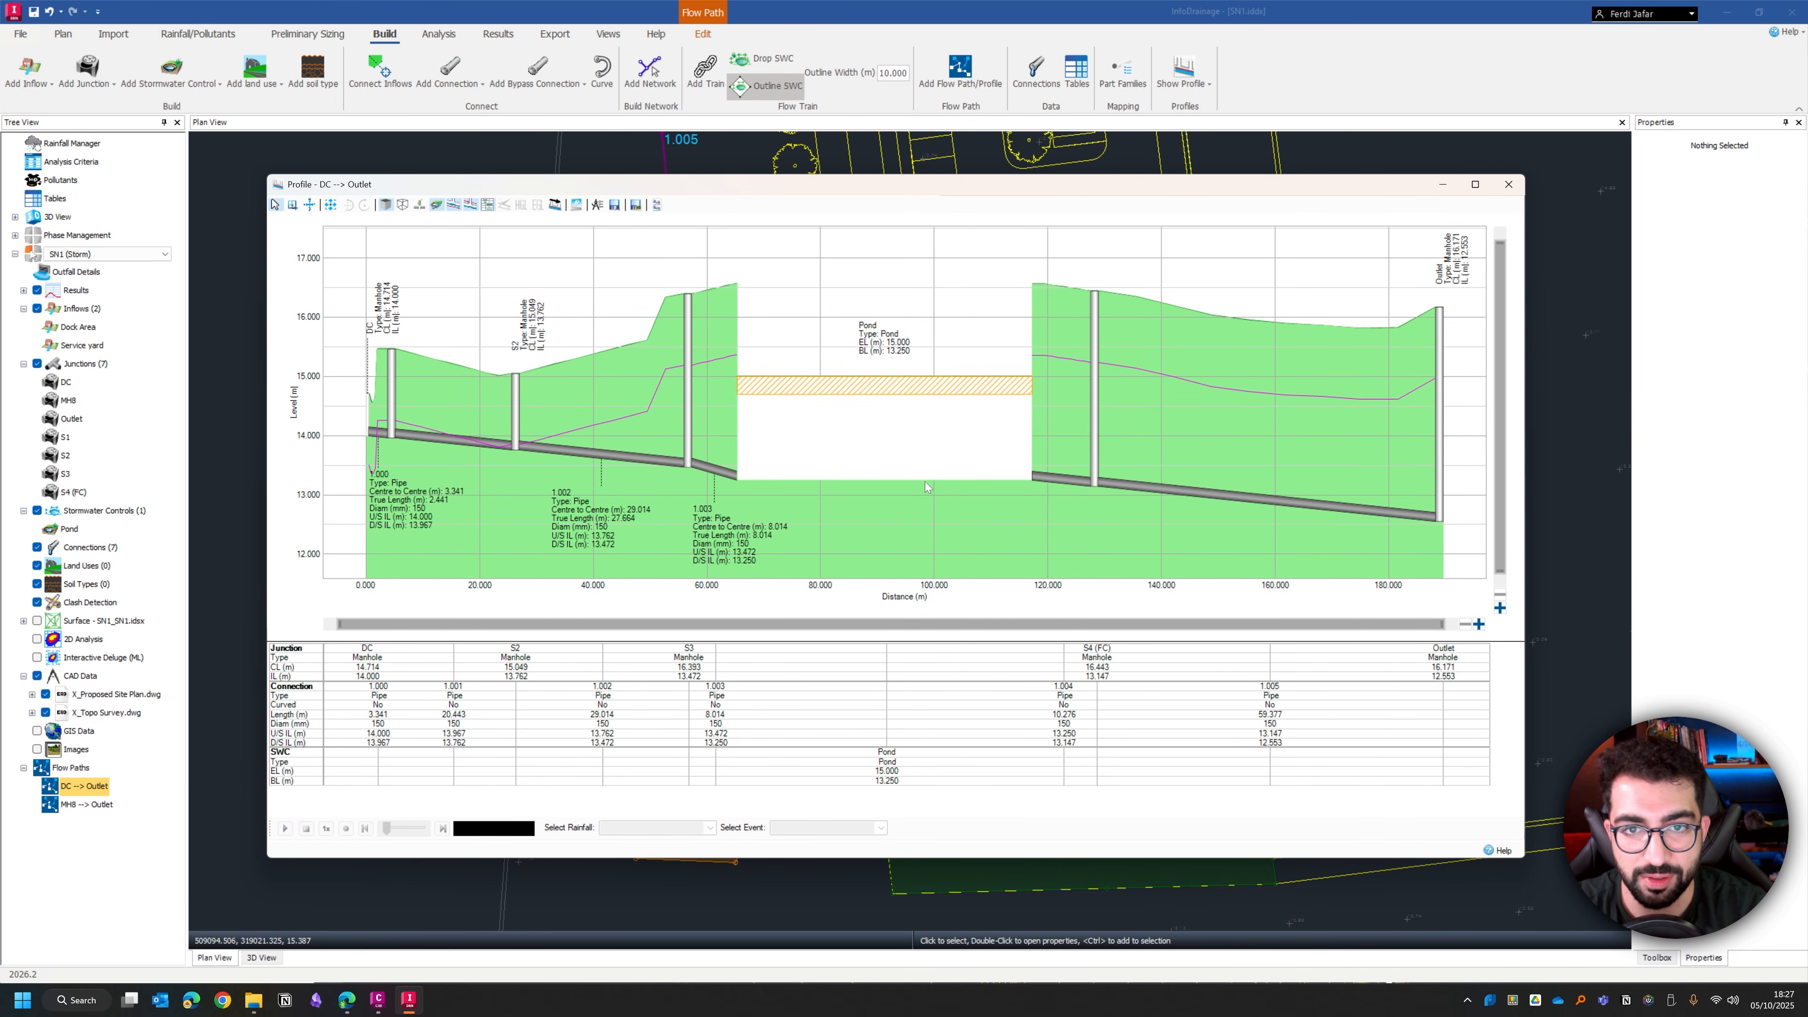
left_click(1508, 183)
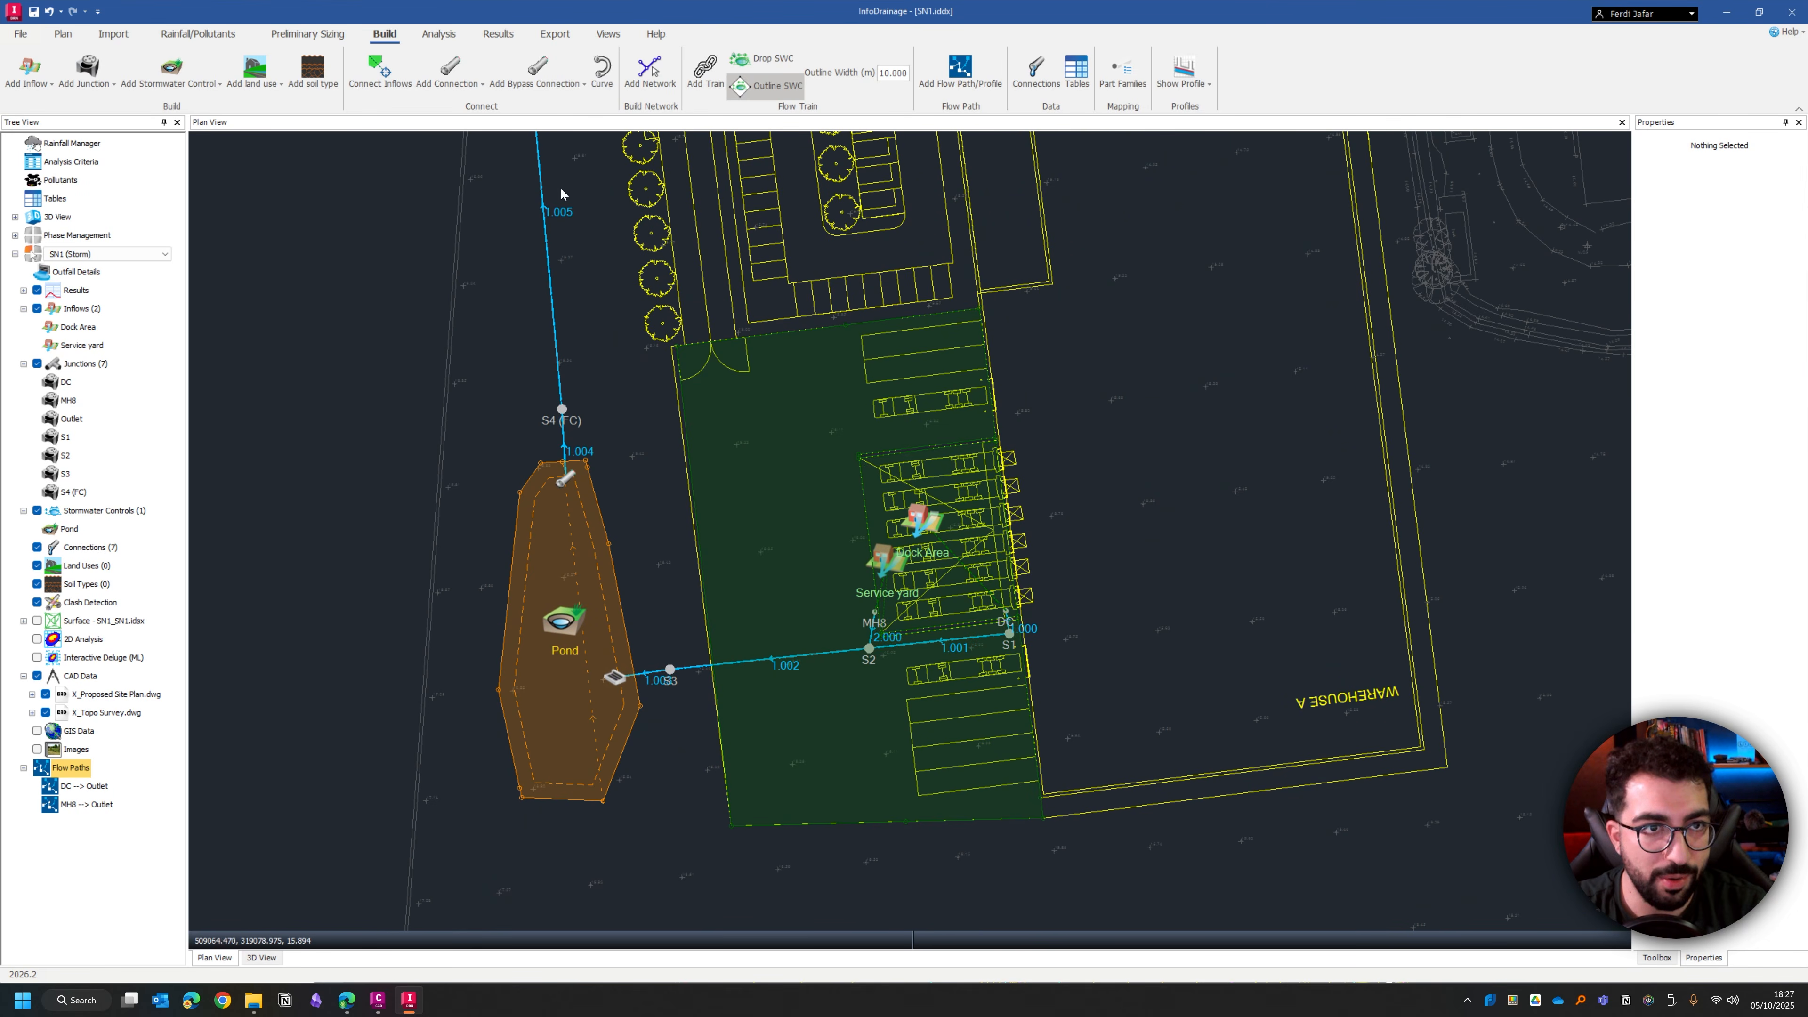
Step: Create a new FSR rainfall in the analysis criteria, with summer and winter storm profiles
left_click(438, 34)
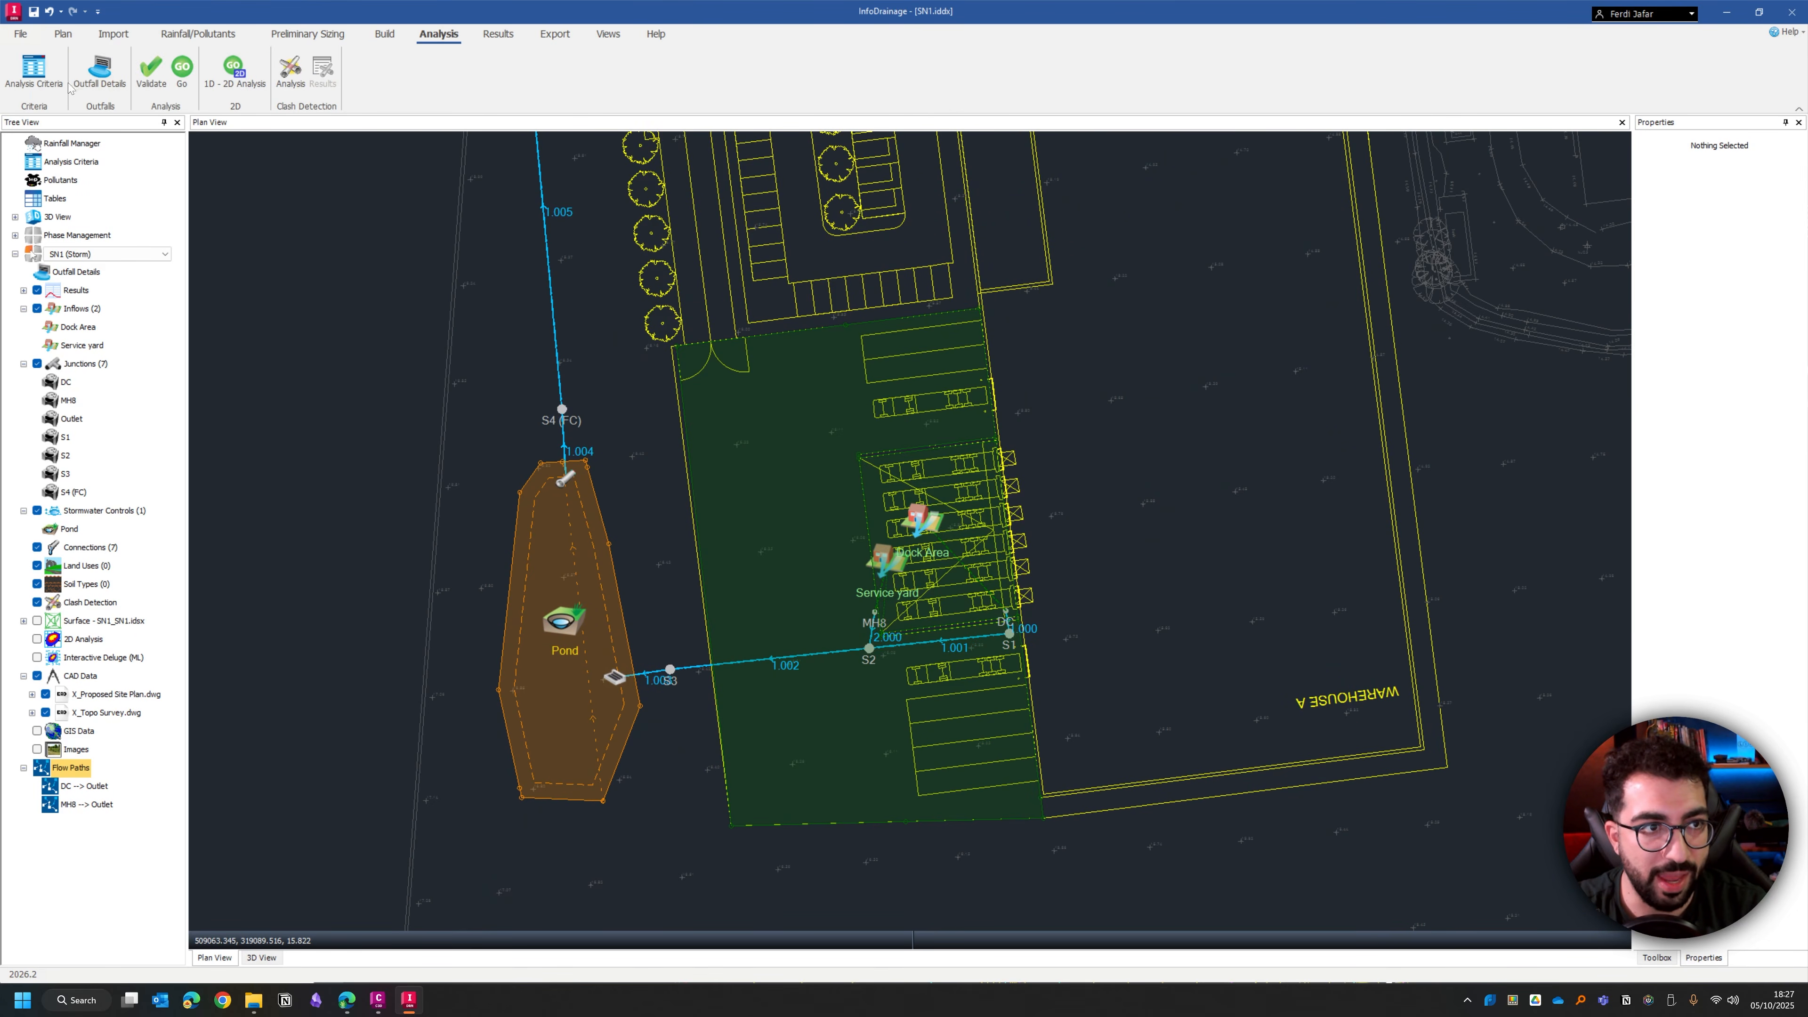
left_click(34, 71)
left_click(855, 465)
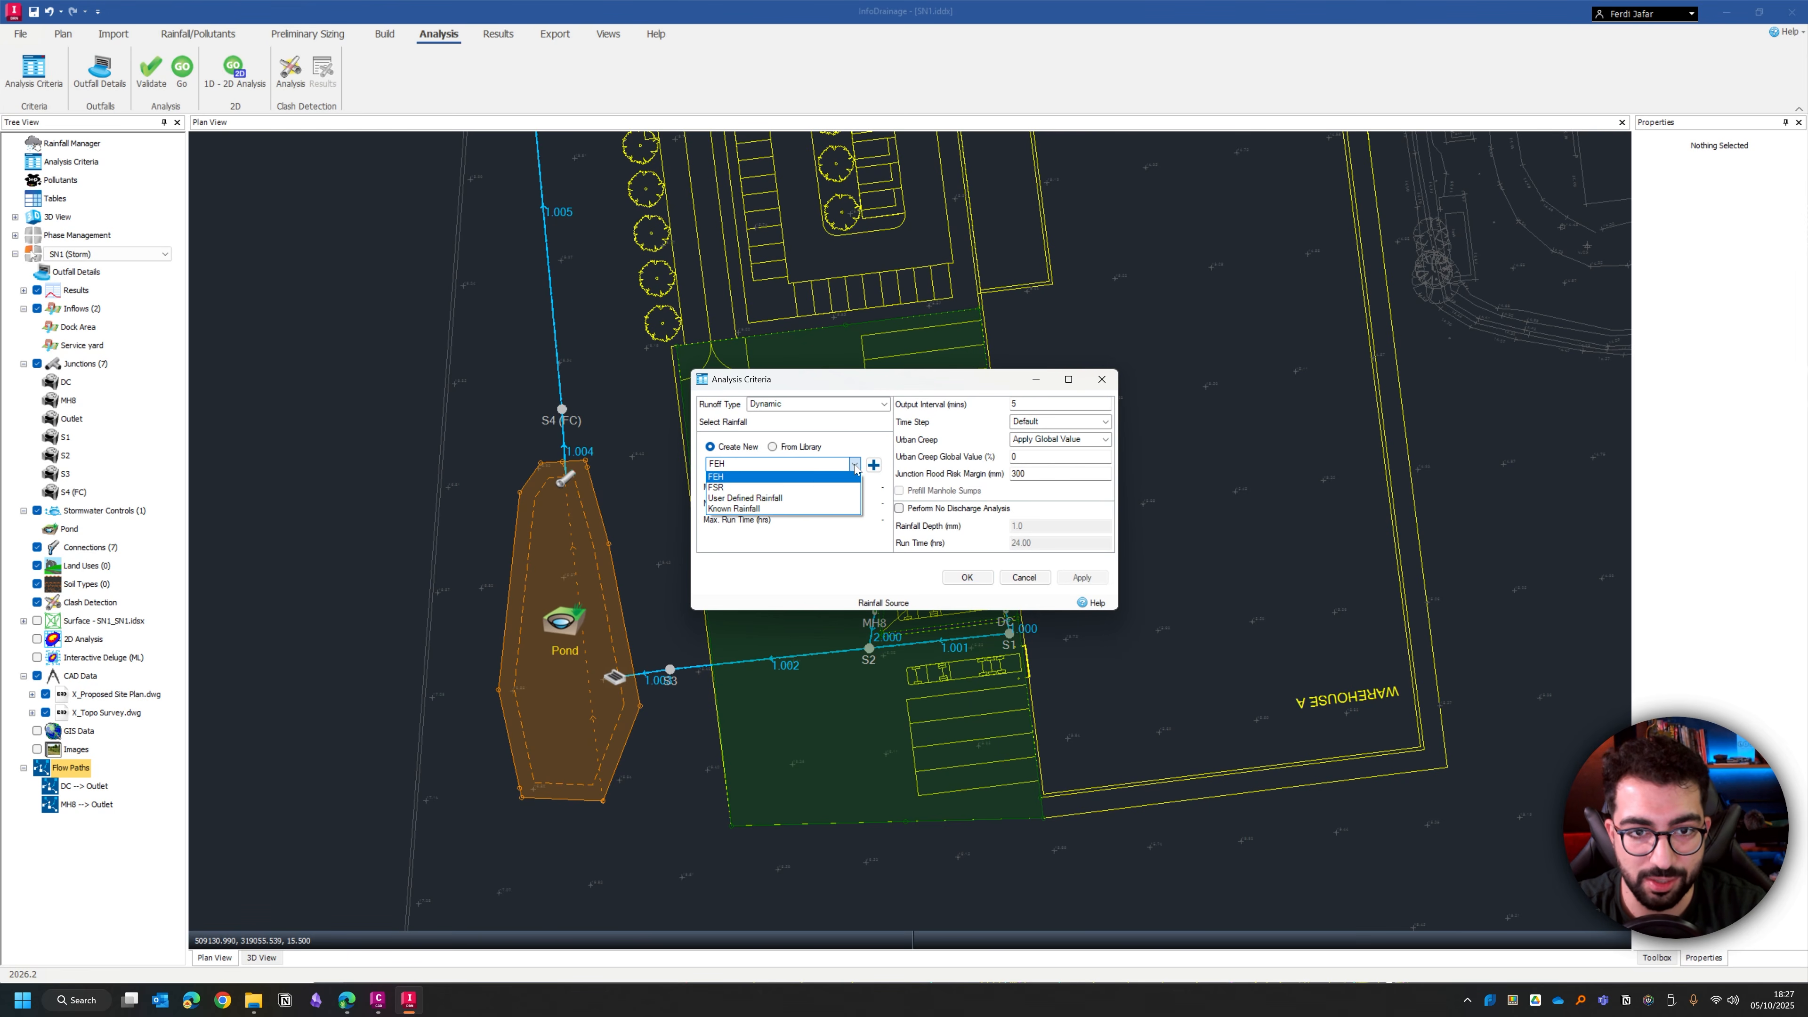
left_click(786, 487)
left_click(873, 465)
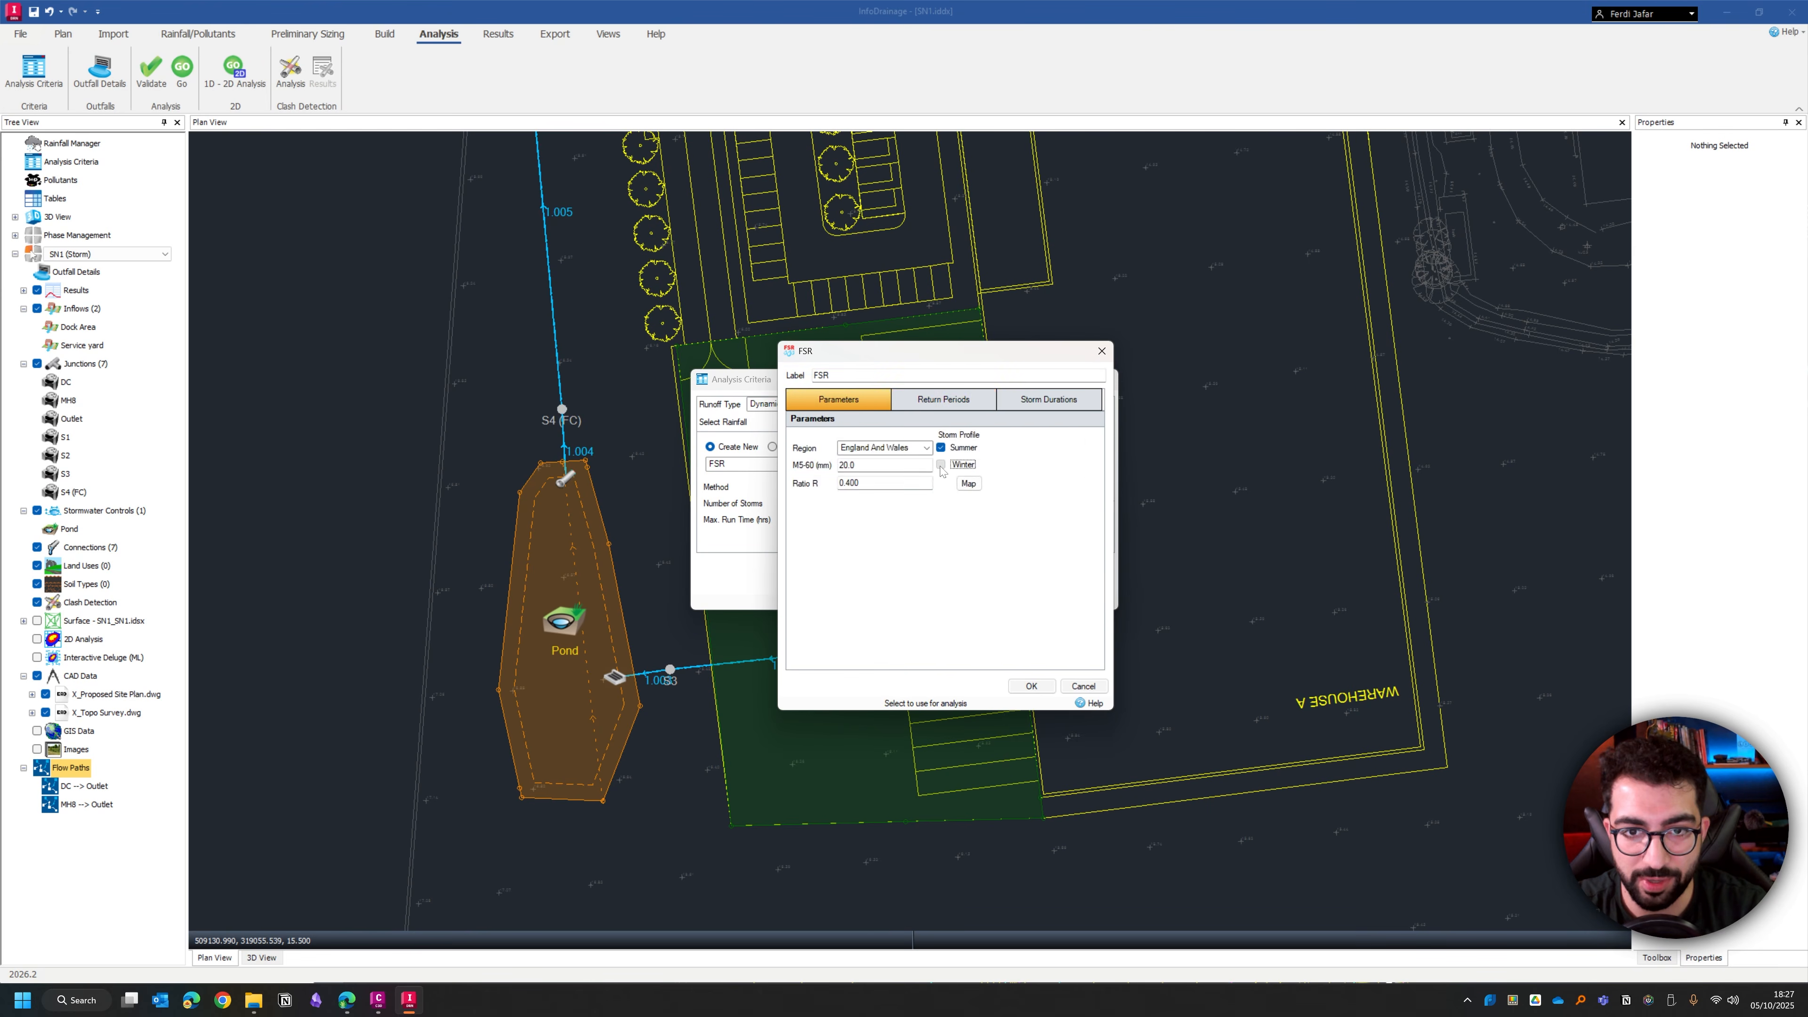
Step: Set the FSR rainfall's return period to 100 years with a 40% rainfall increase
left_click(945, 400)
left_click(904, 468)
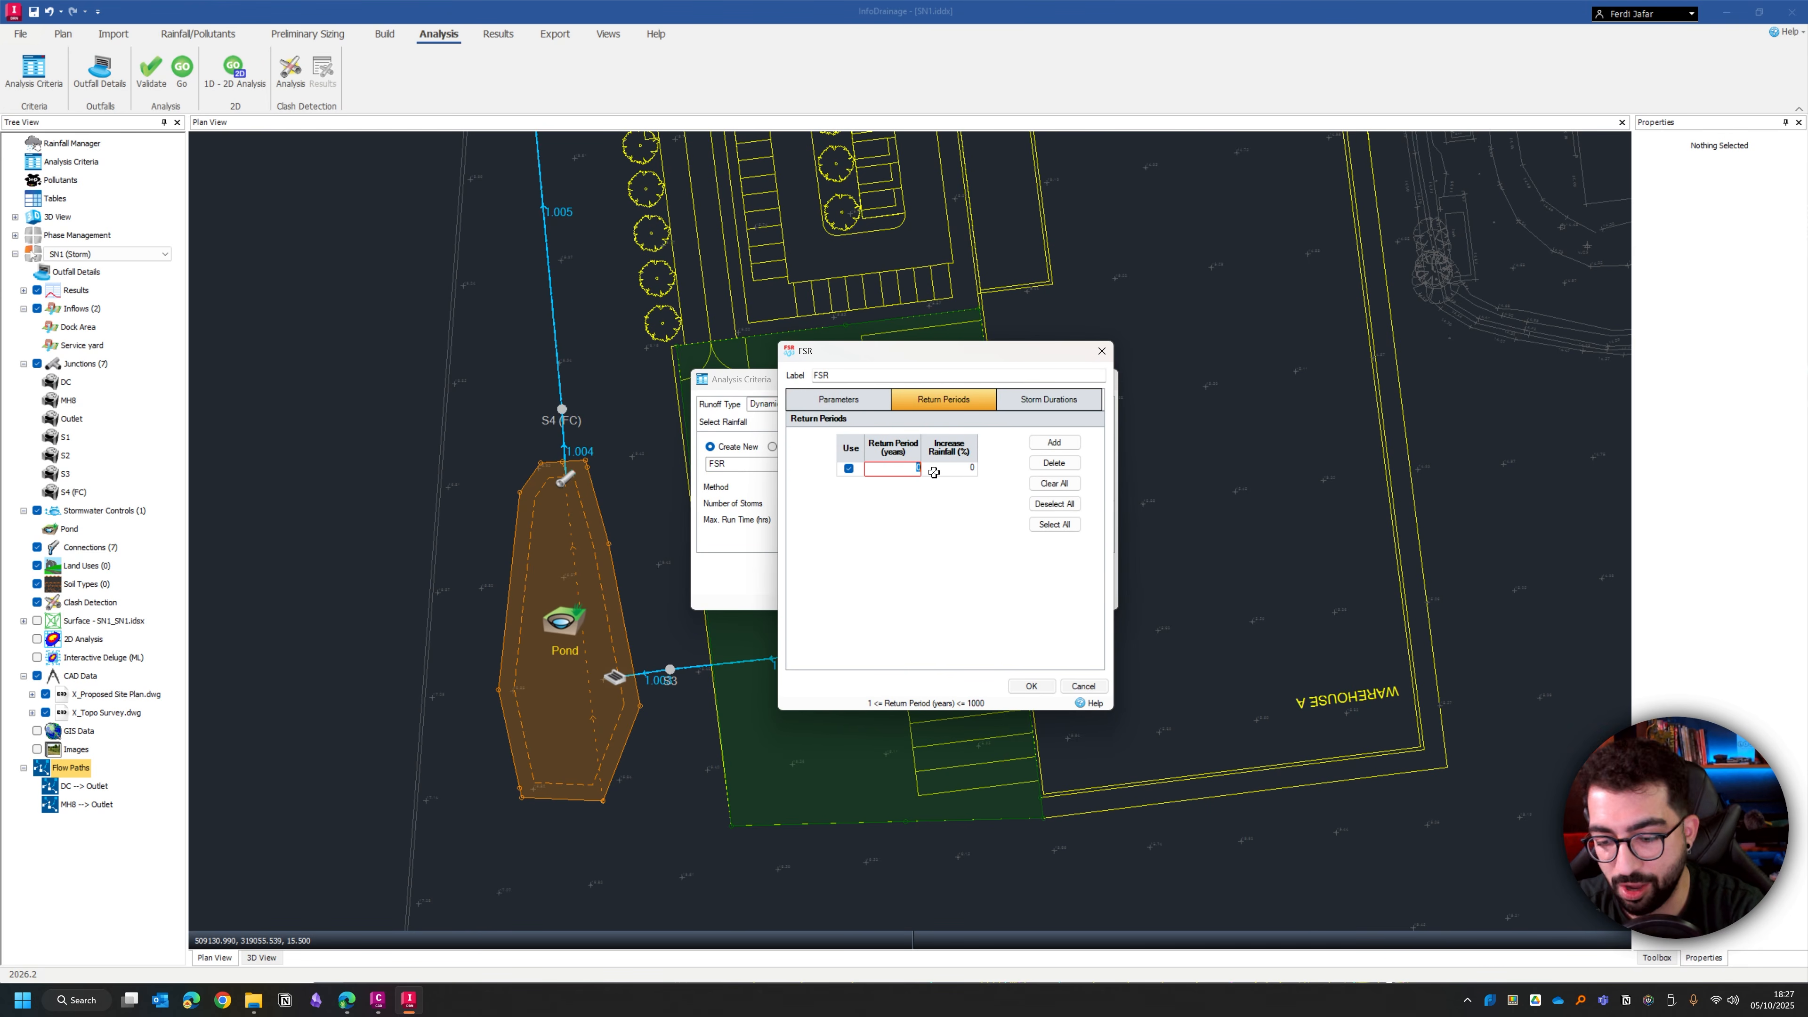
type("100")
key("Tab")
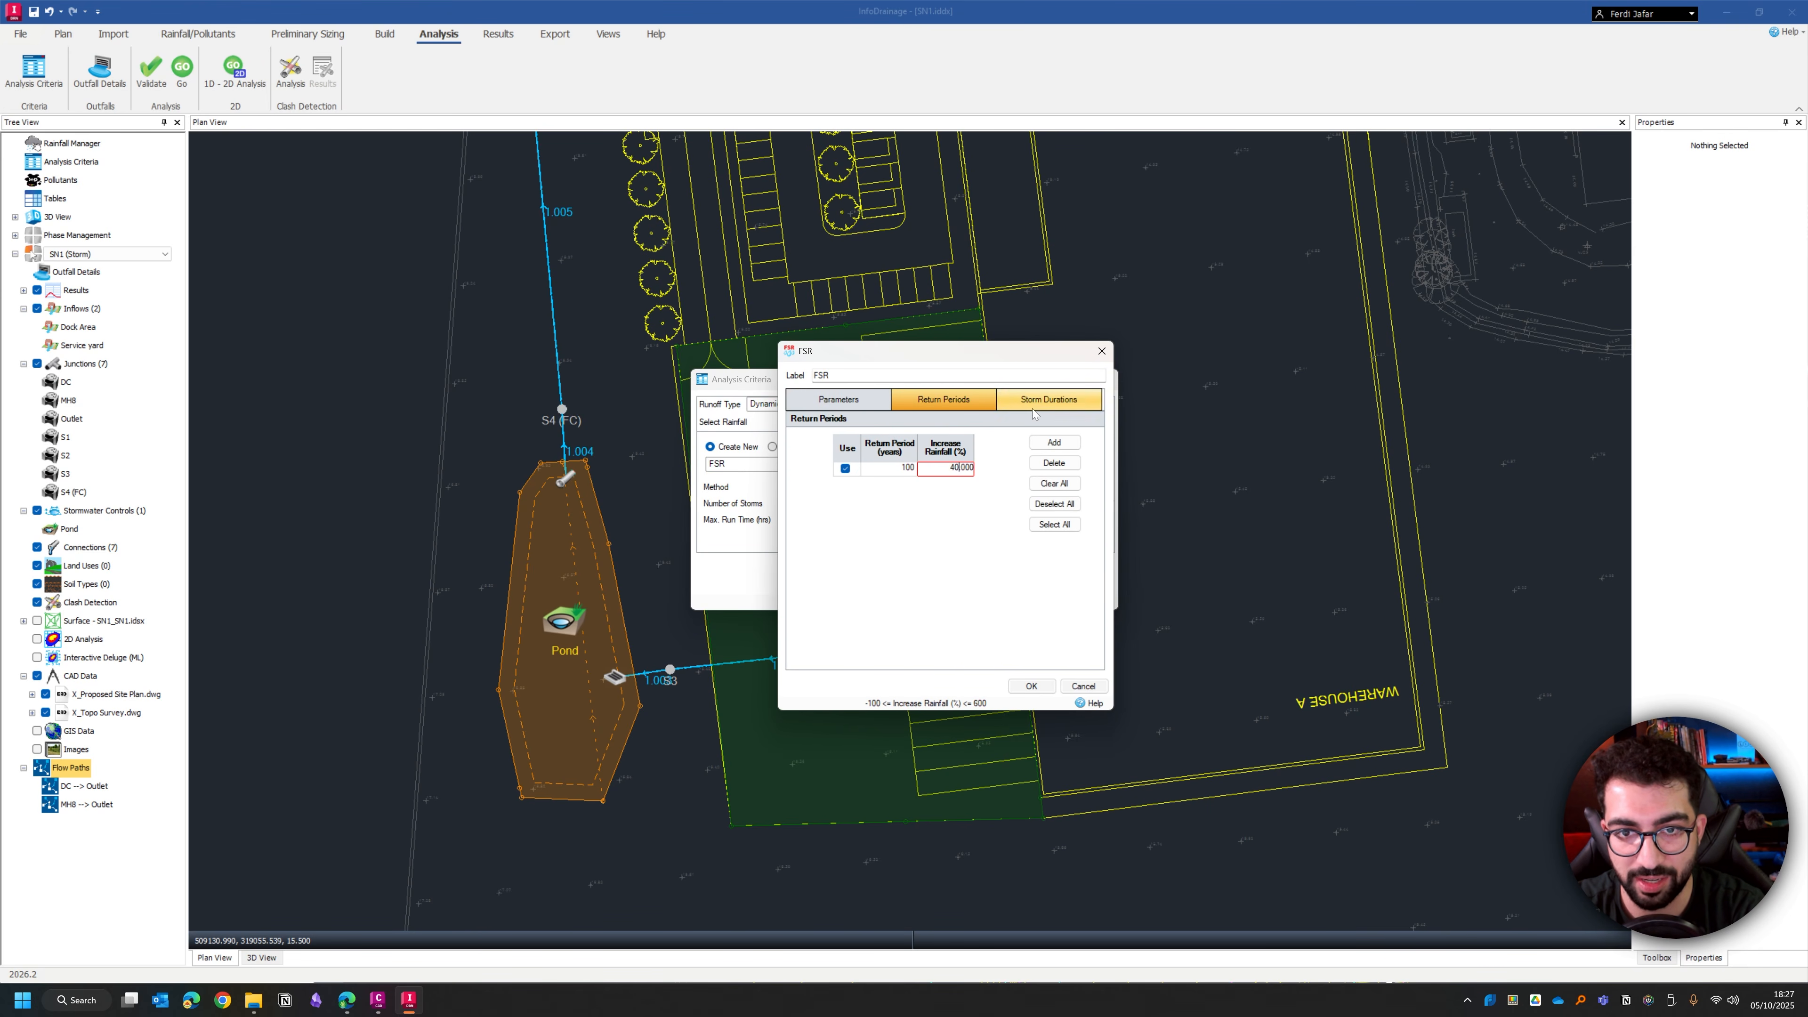
Step: Include all storm durations in the FSR rainfall and accept the analysis criteria using it
left_click(1034, 401)
left_click(1073, 521)
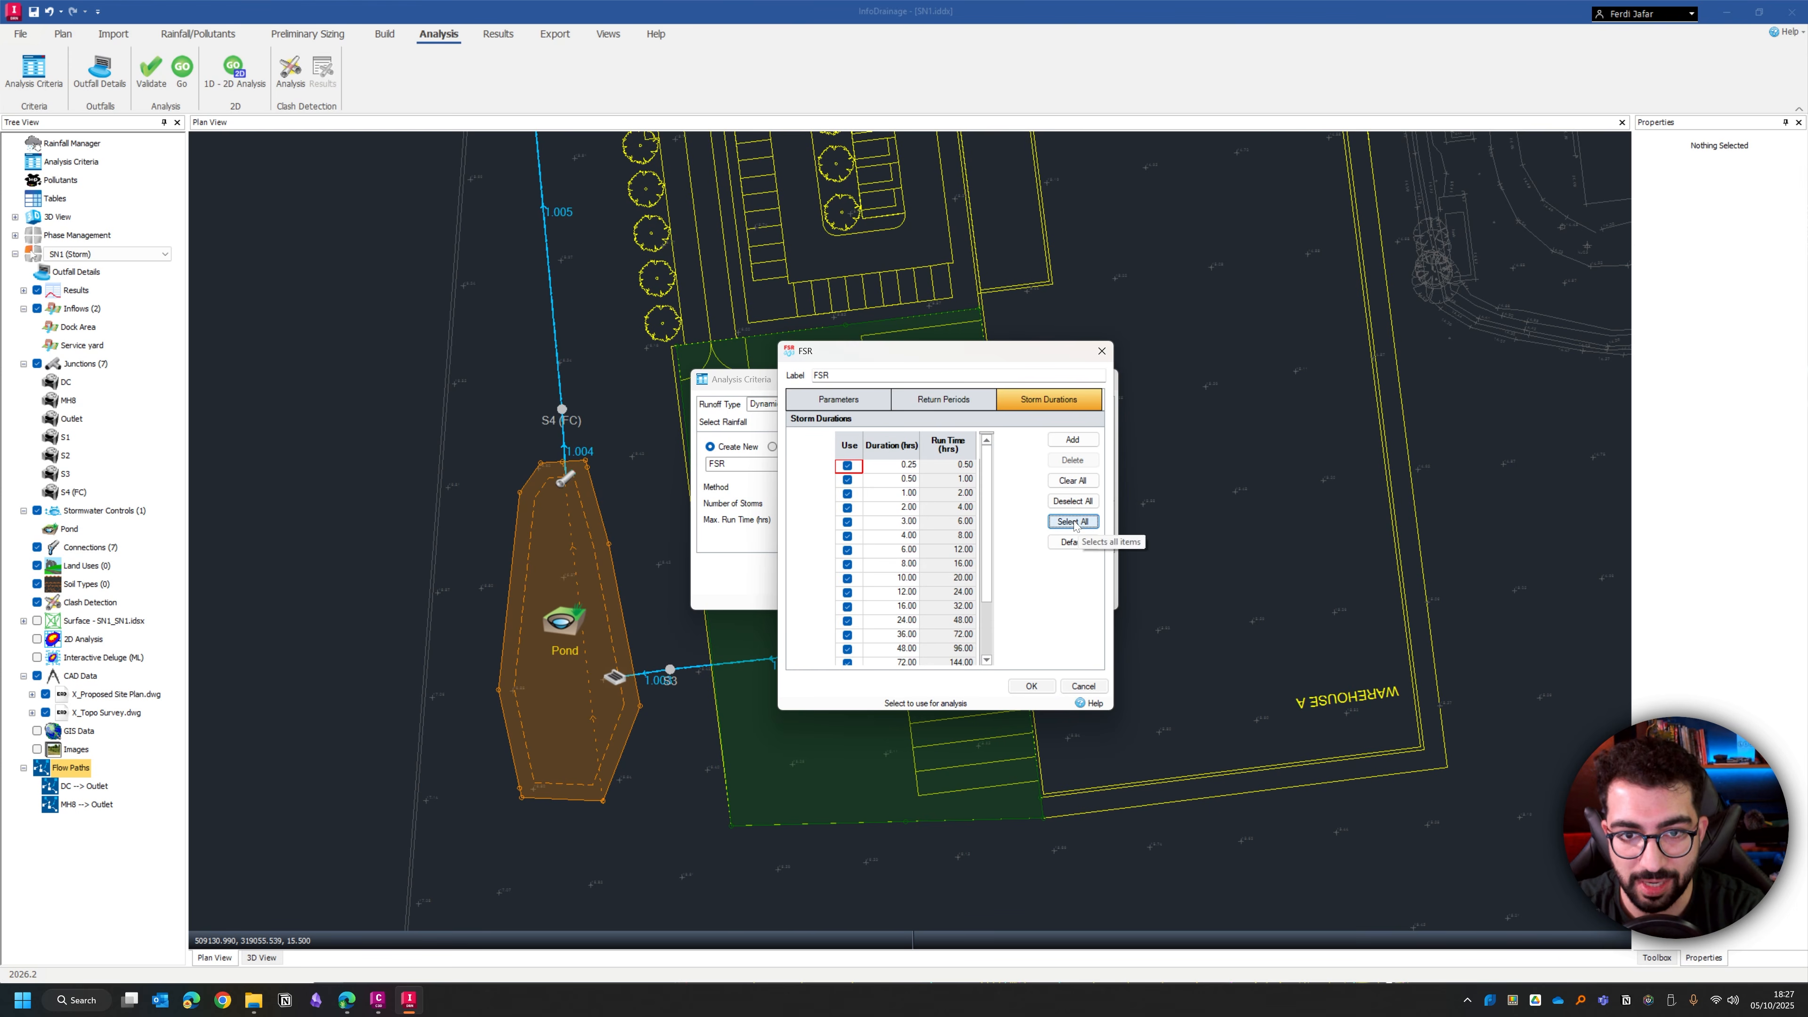
scroll(915, 641, "down", 2)
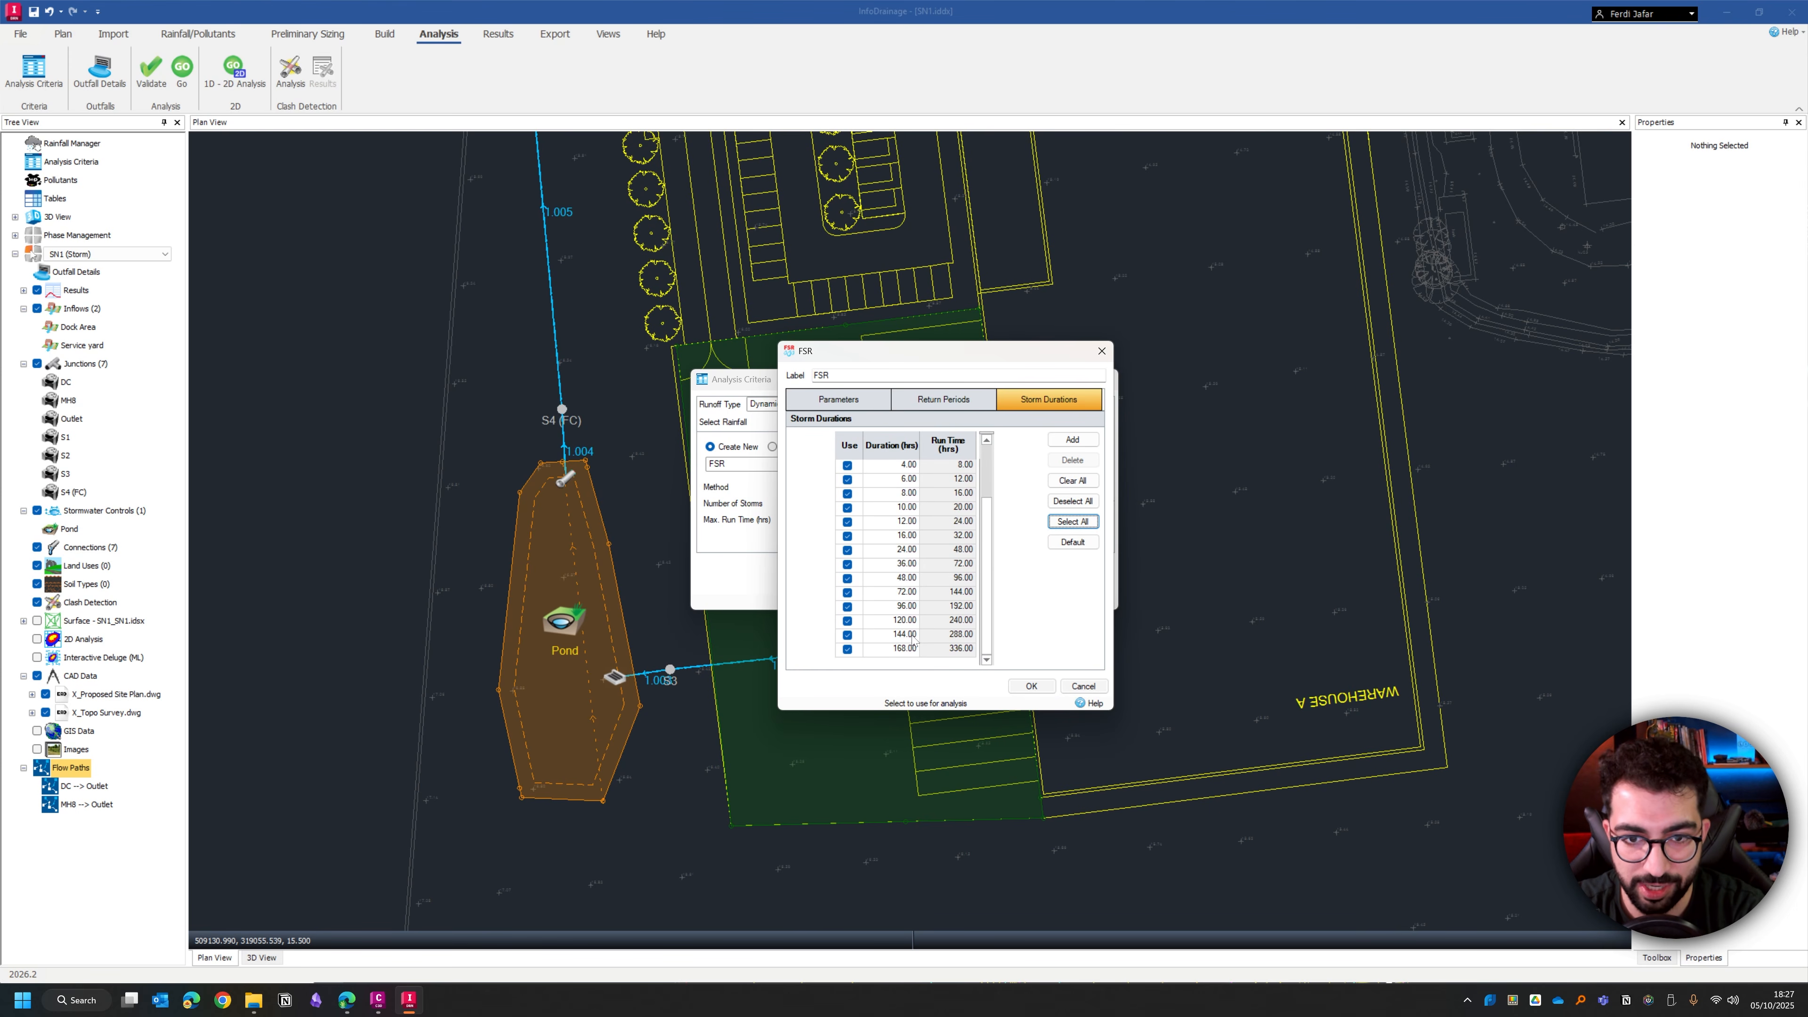
left_click(1031, 685)
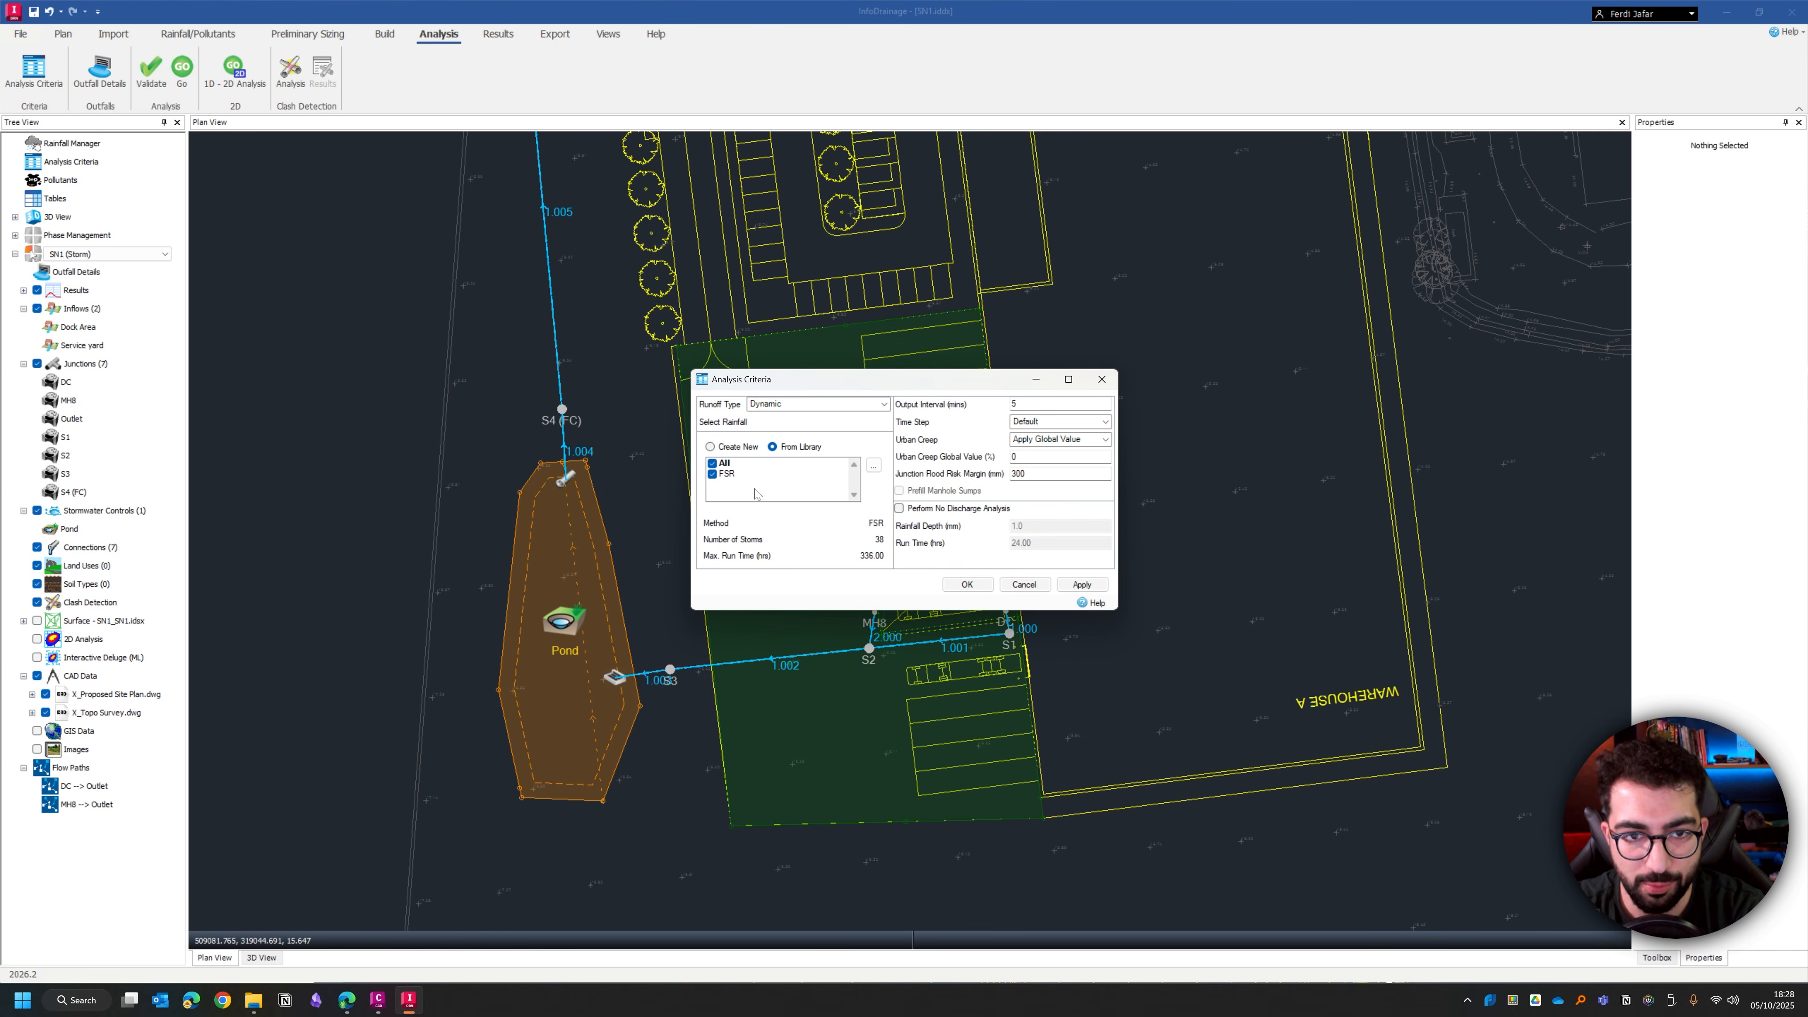
left_click(966, 583)
Step: Change the outlet type of junction S4 (FC) on connection 1.005 to Hydro-Brake
scroll(719, 531, "up", 3)
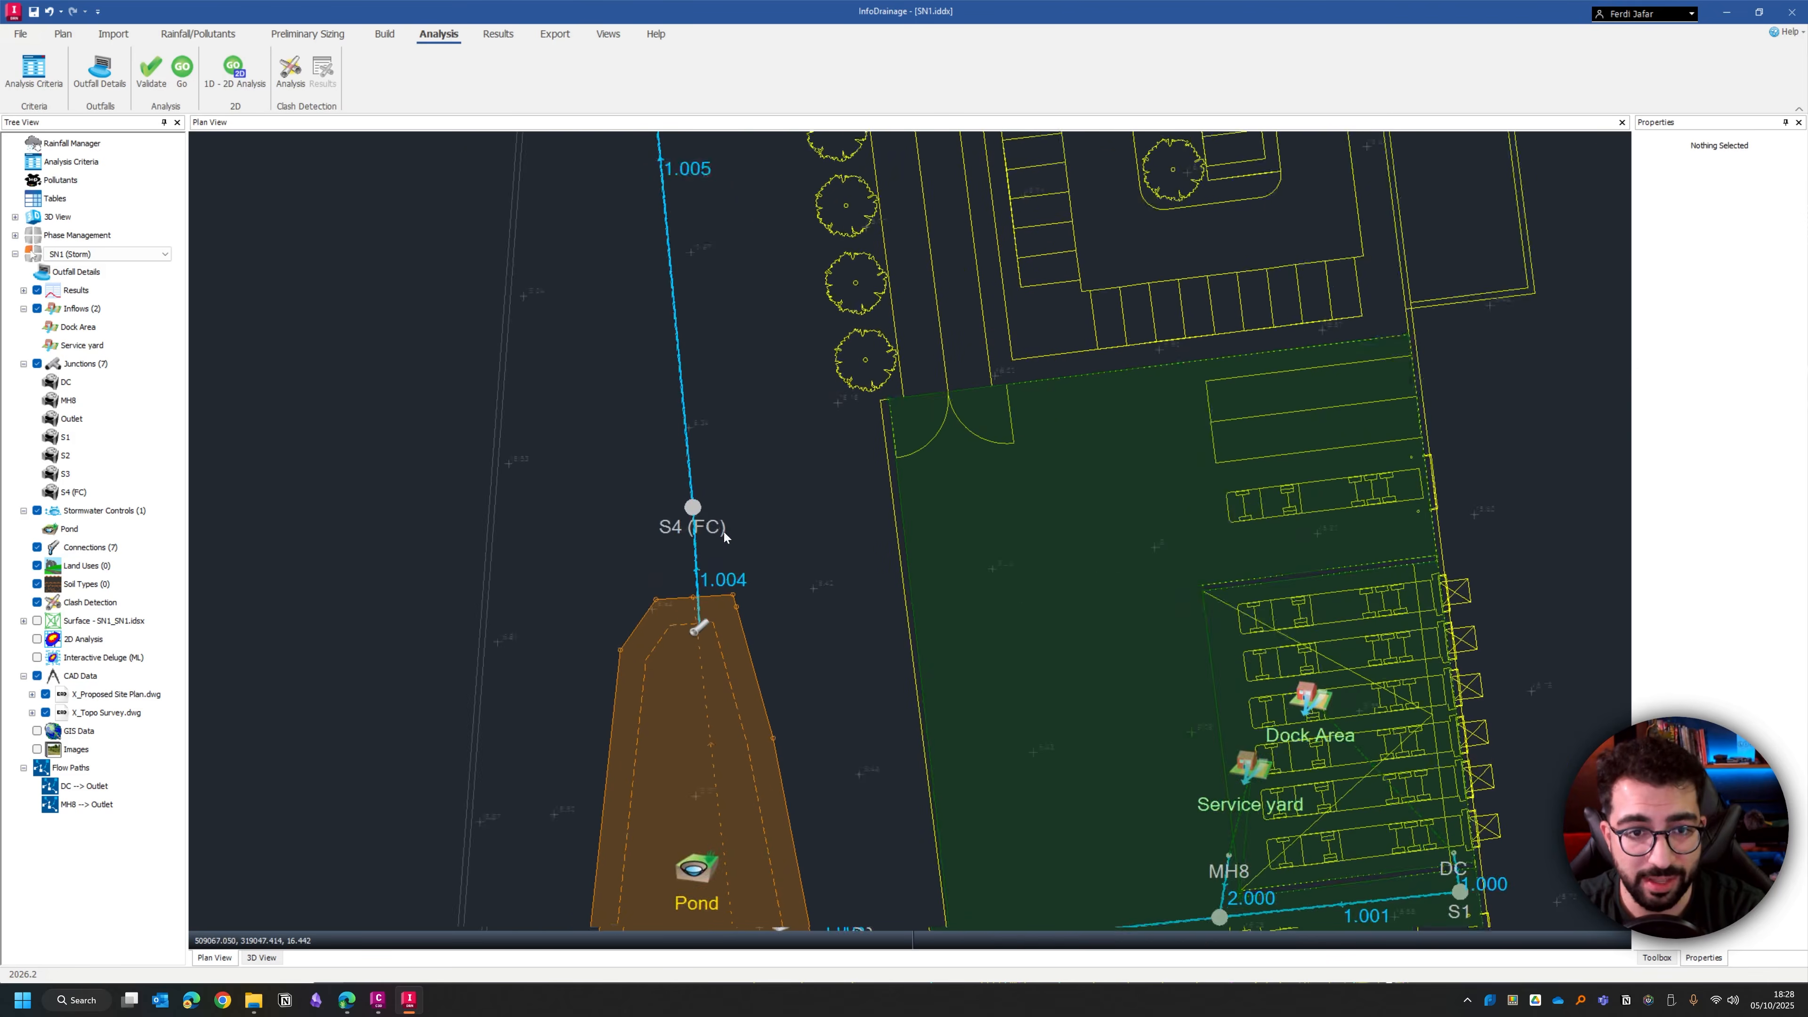
scroll(725, 537, "up", 1)
left_click(683, 501)
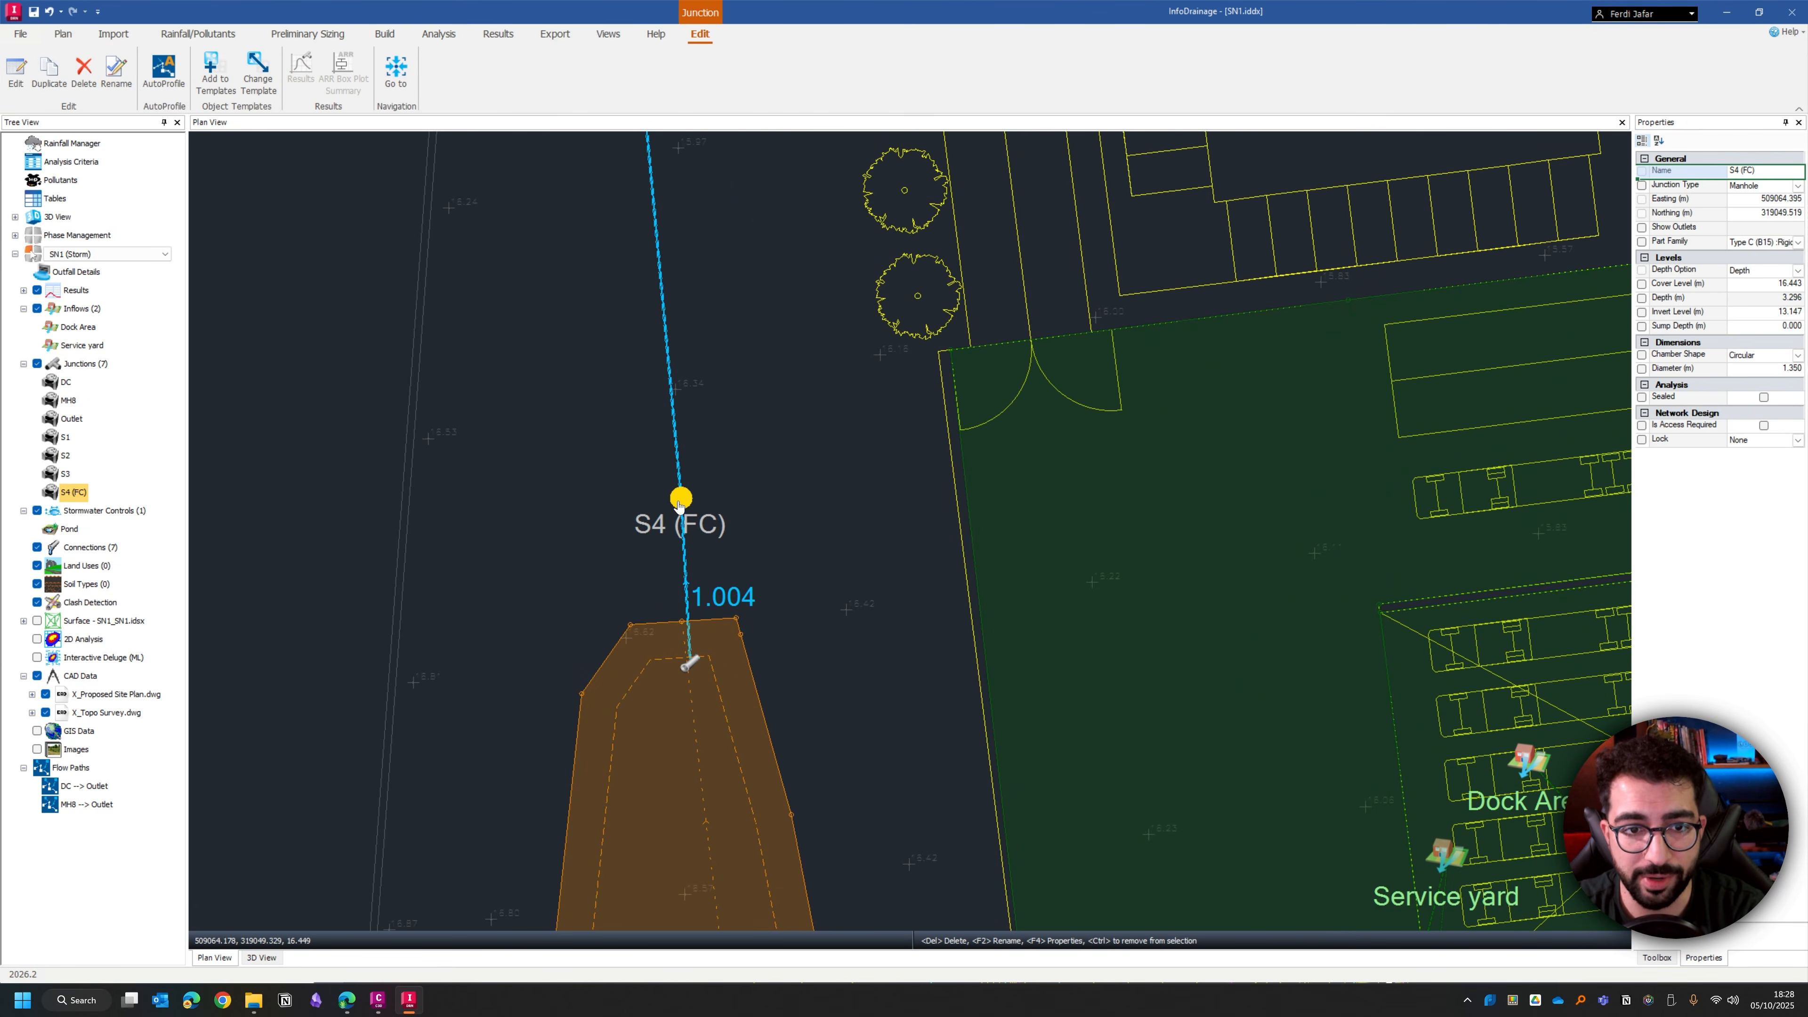
double_click(679, 501)
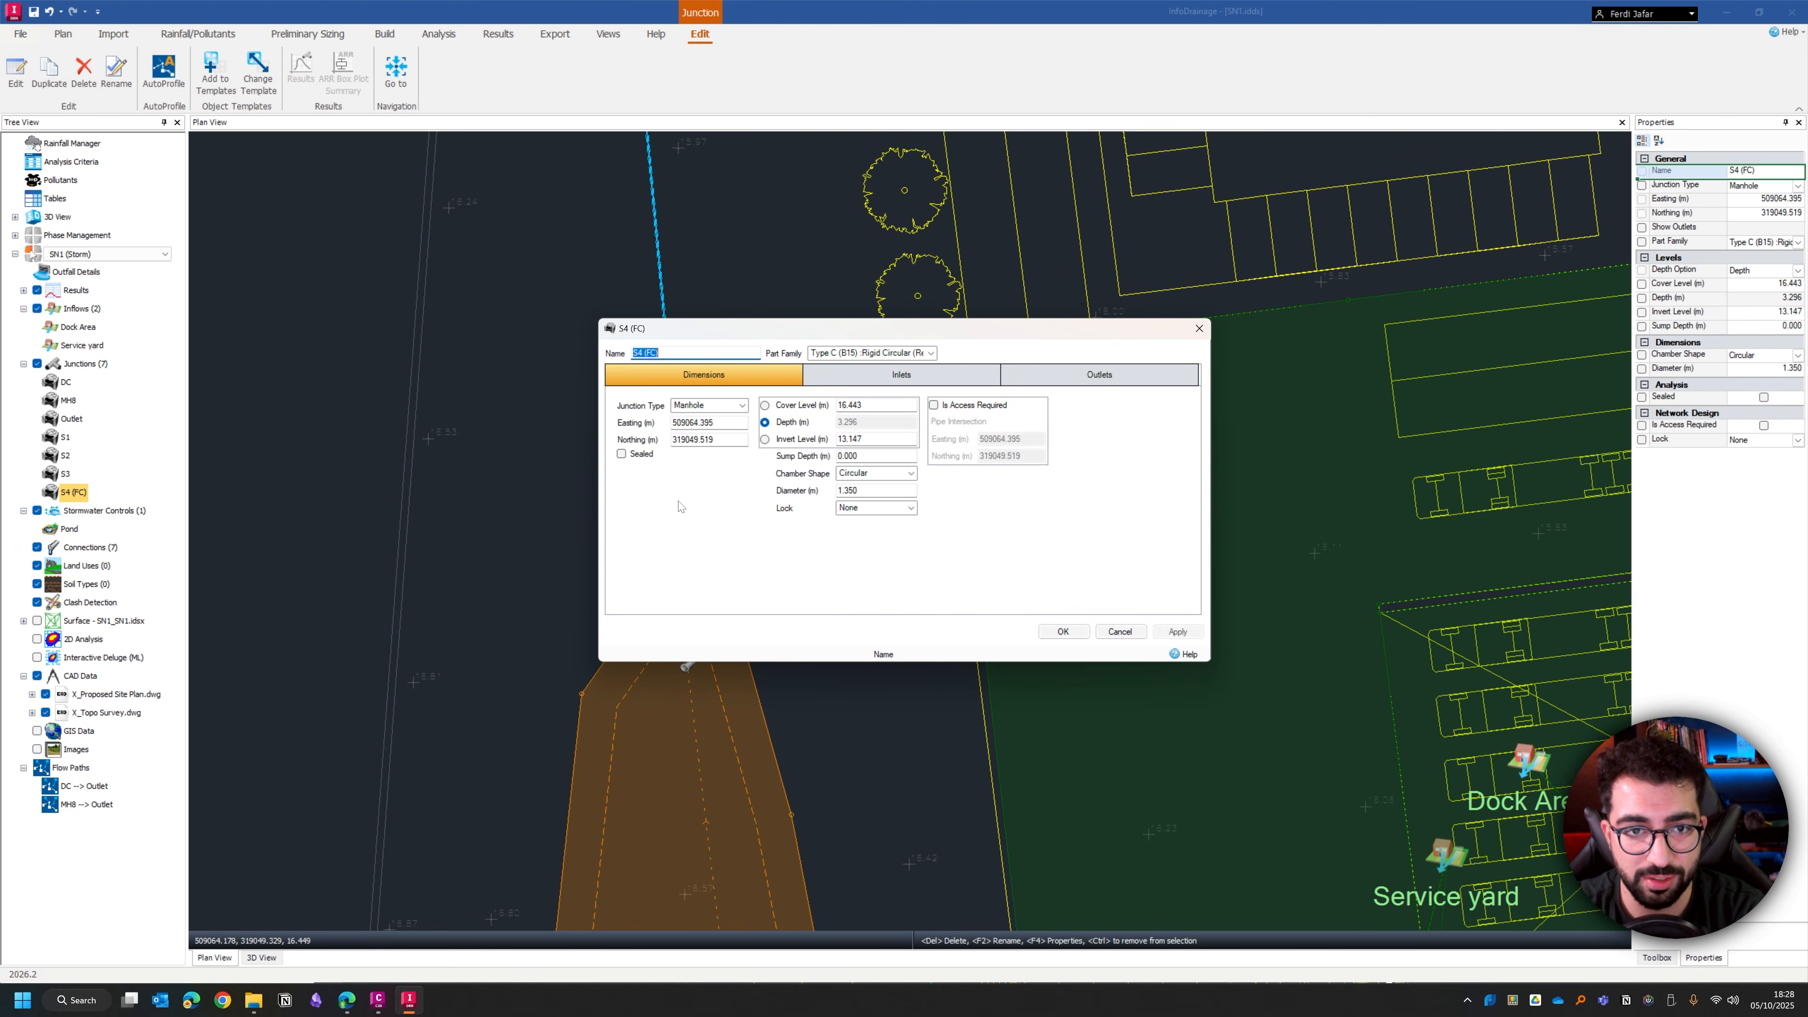
left_click(1046, 384)
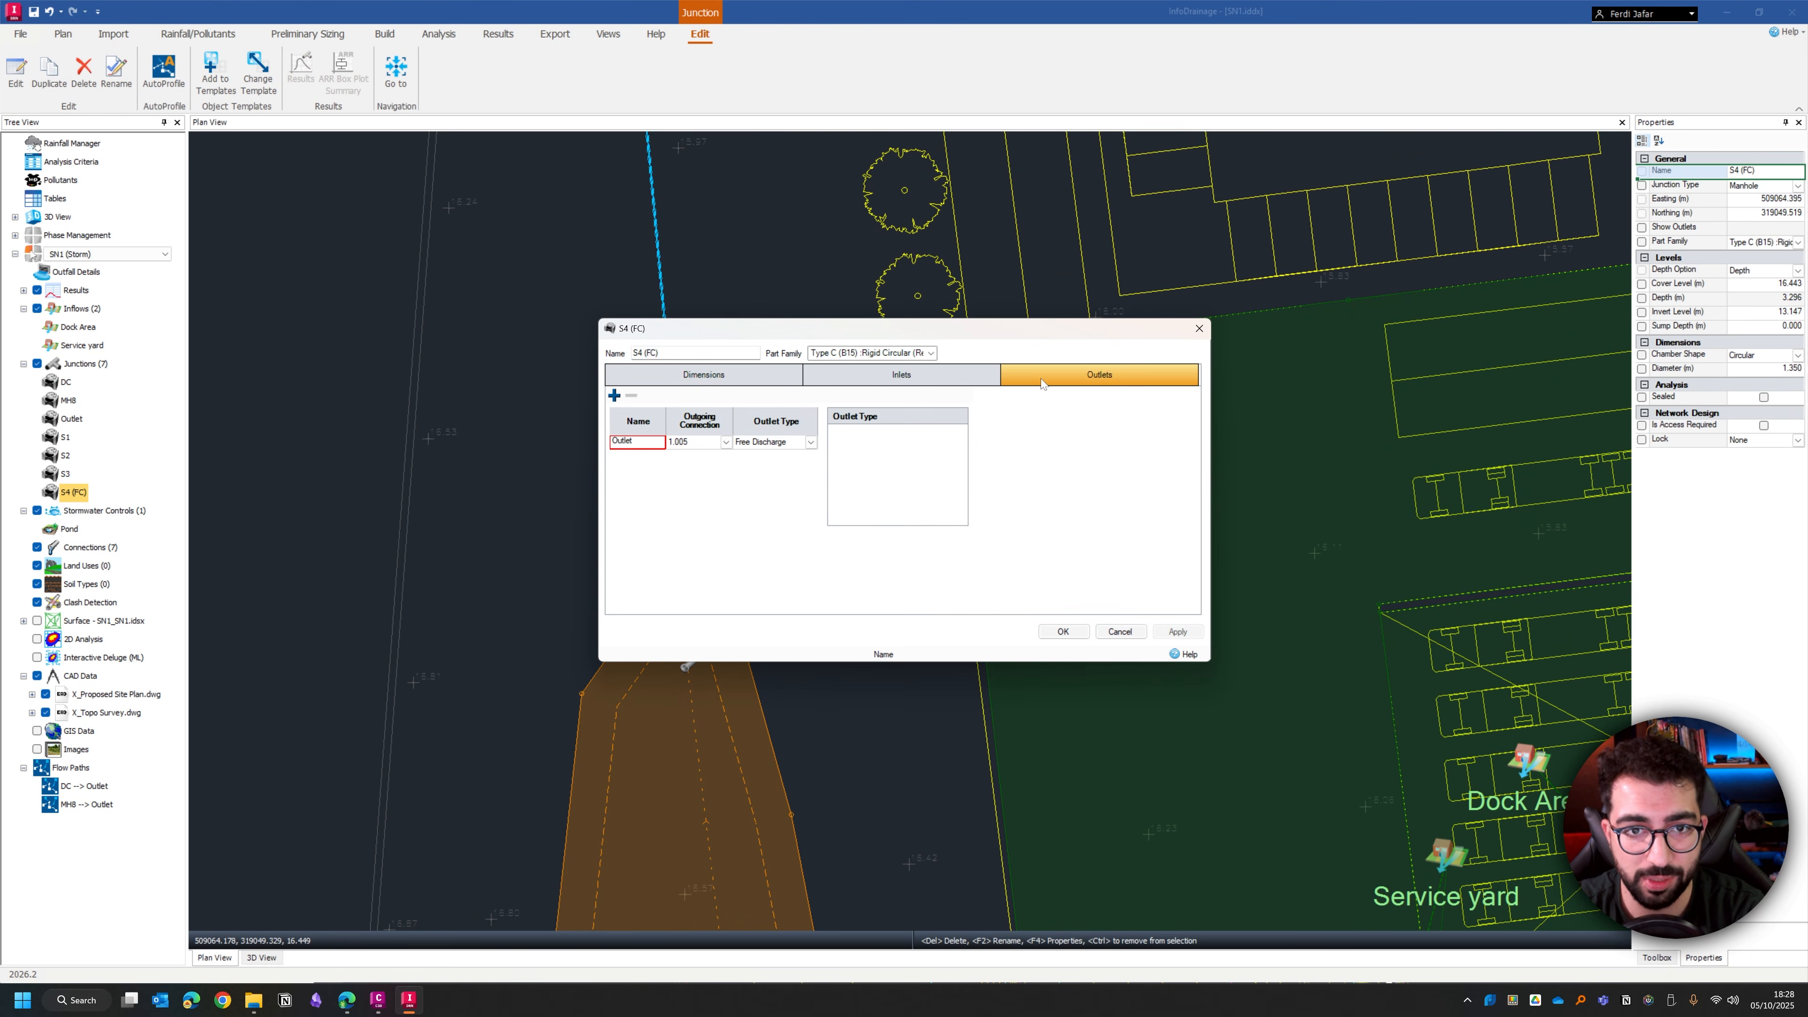
left_click(810, 442)
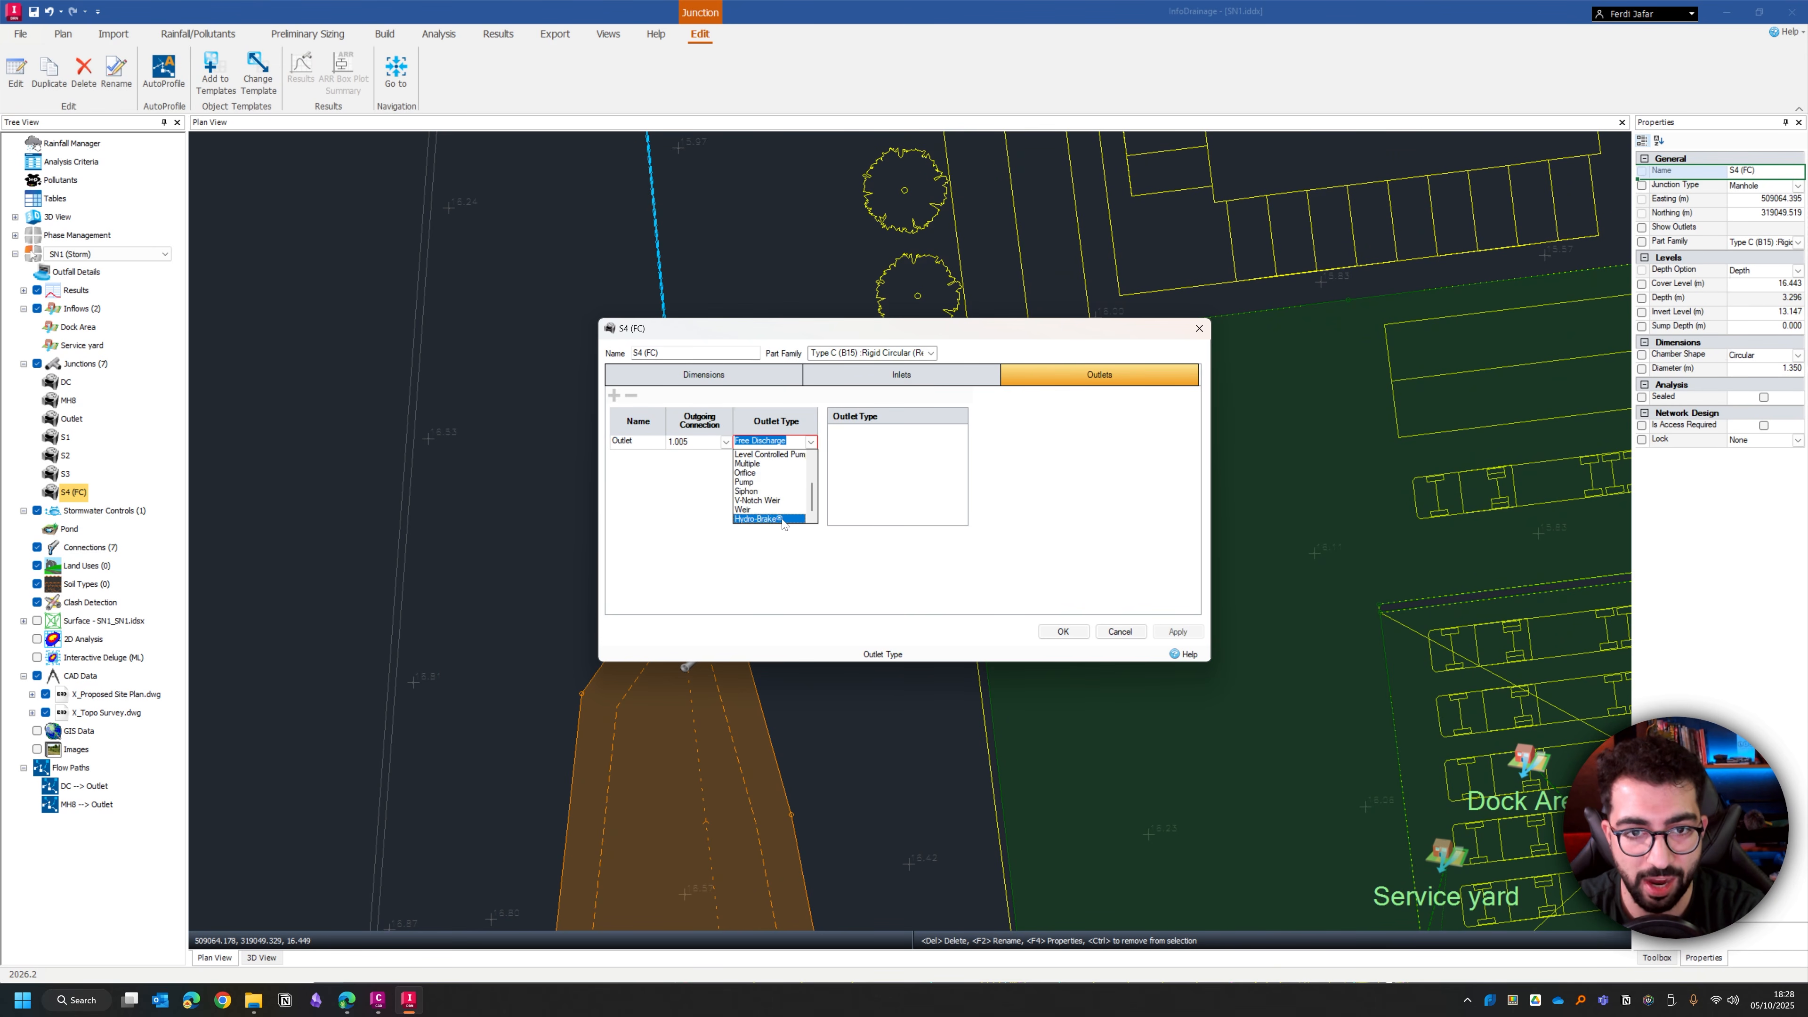
left_click(782, 519)
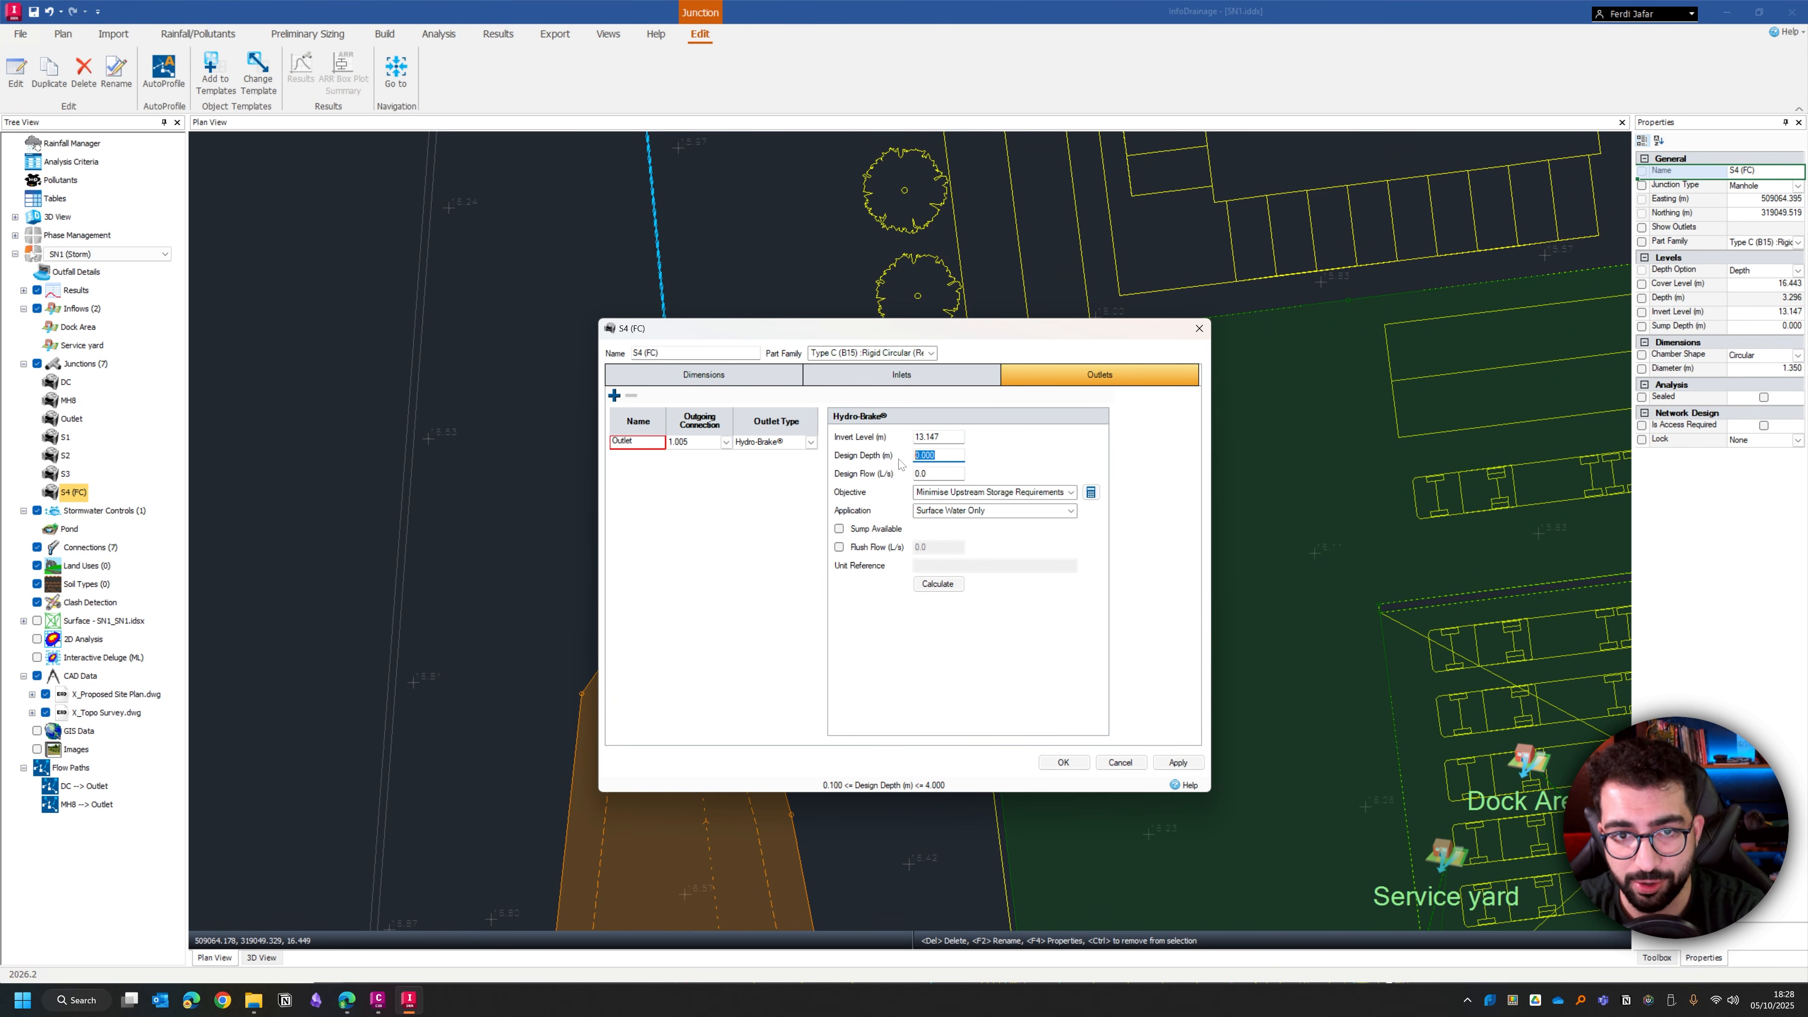
Step: Set the Hydro-Brake's design depth to 1.5 m and design flow to 2.0 L/s, calculate the unit, and accept the junction settings
type("1")
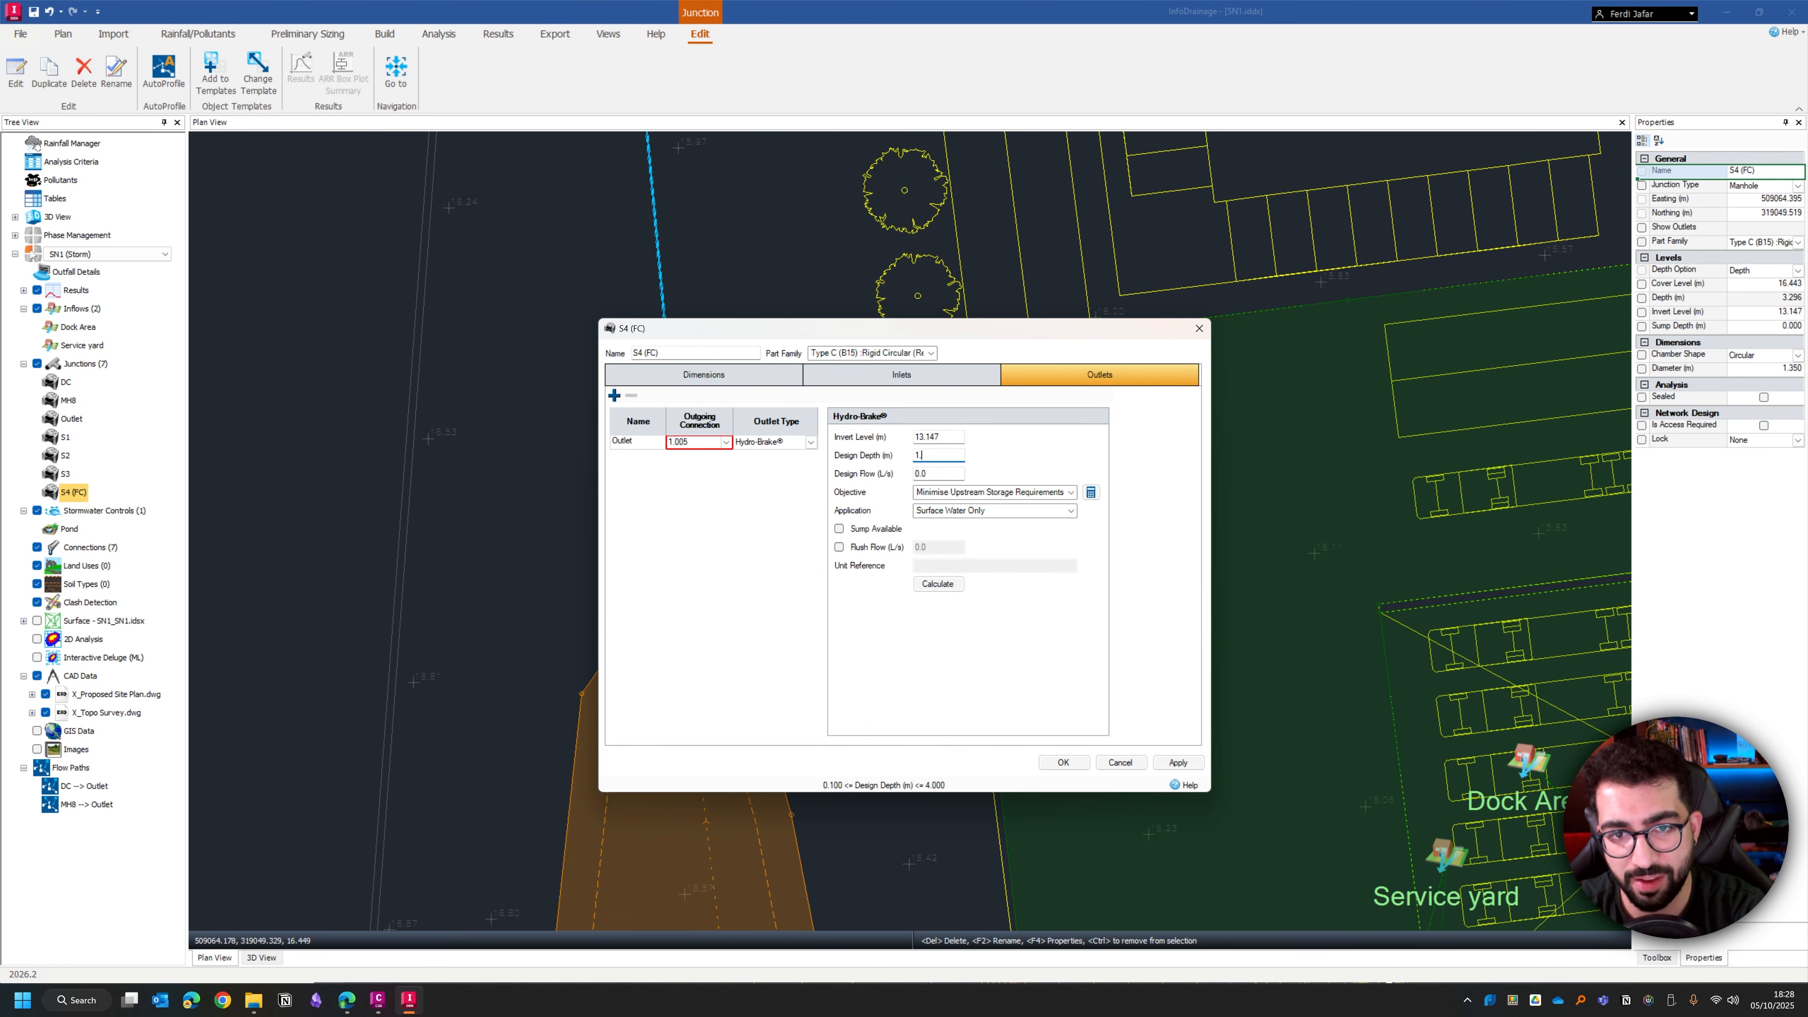
type(".5")
key("Tab")
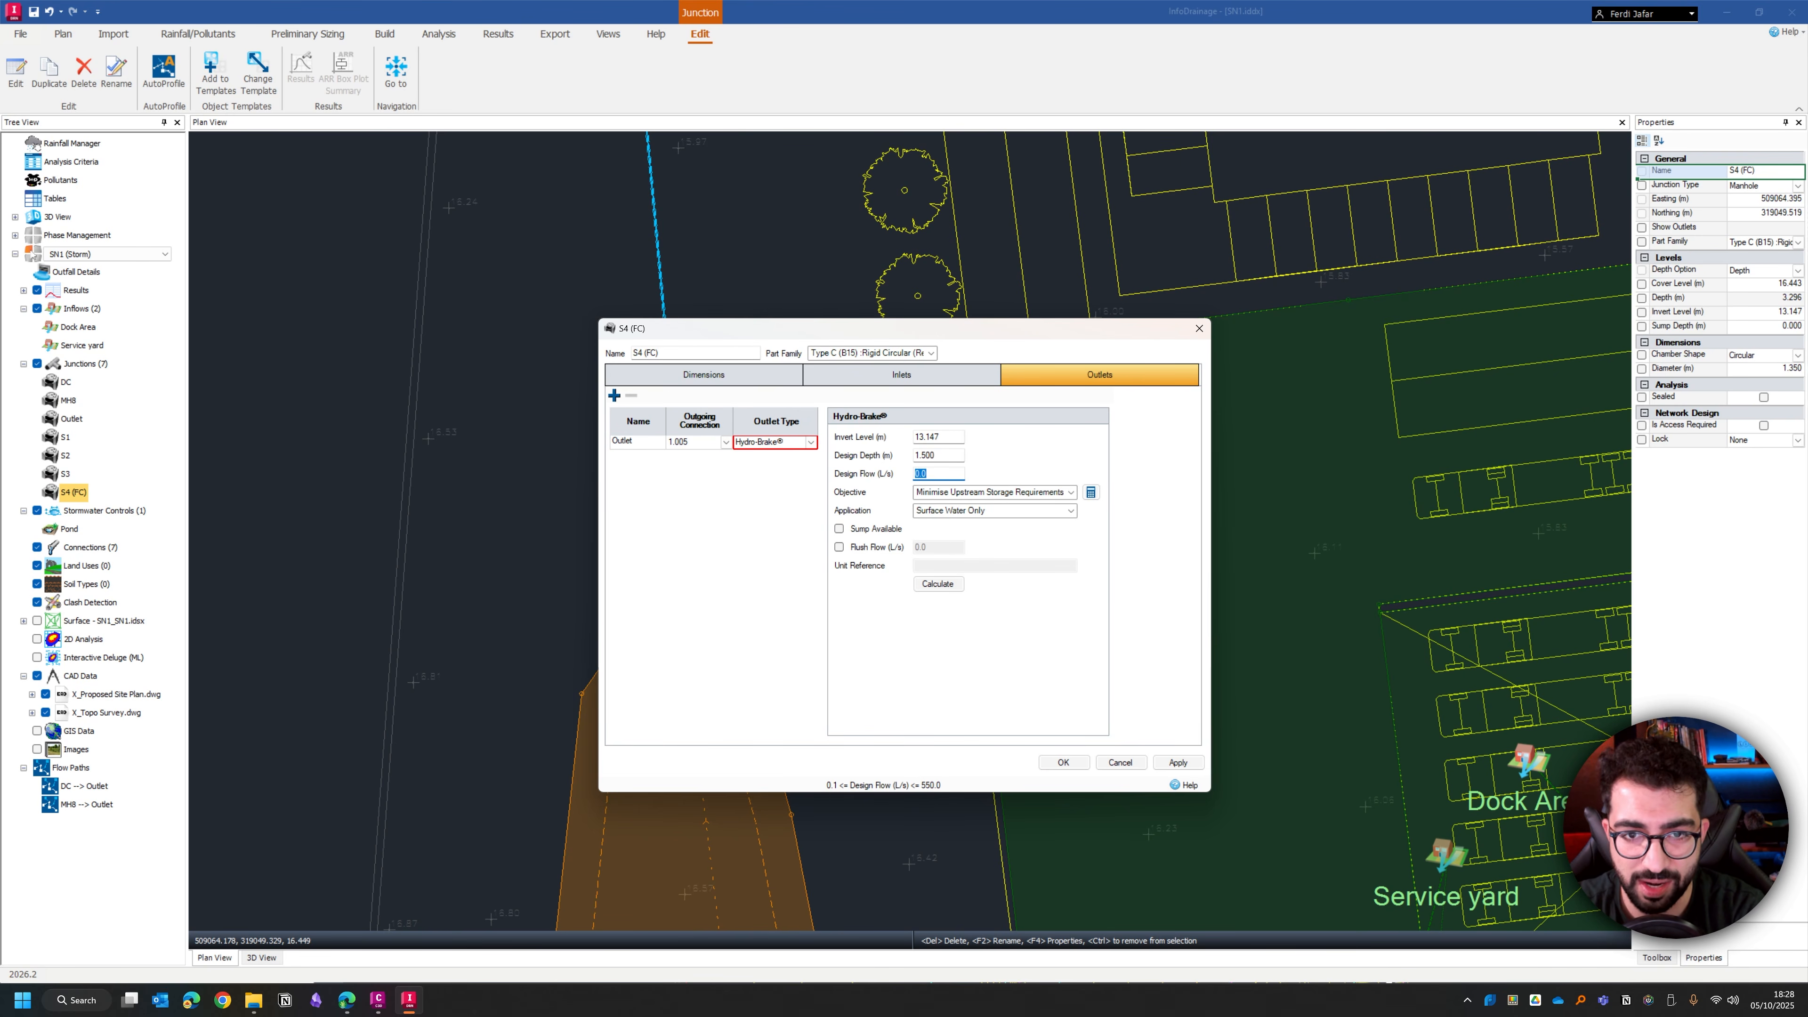
left_click(938, 583)
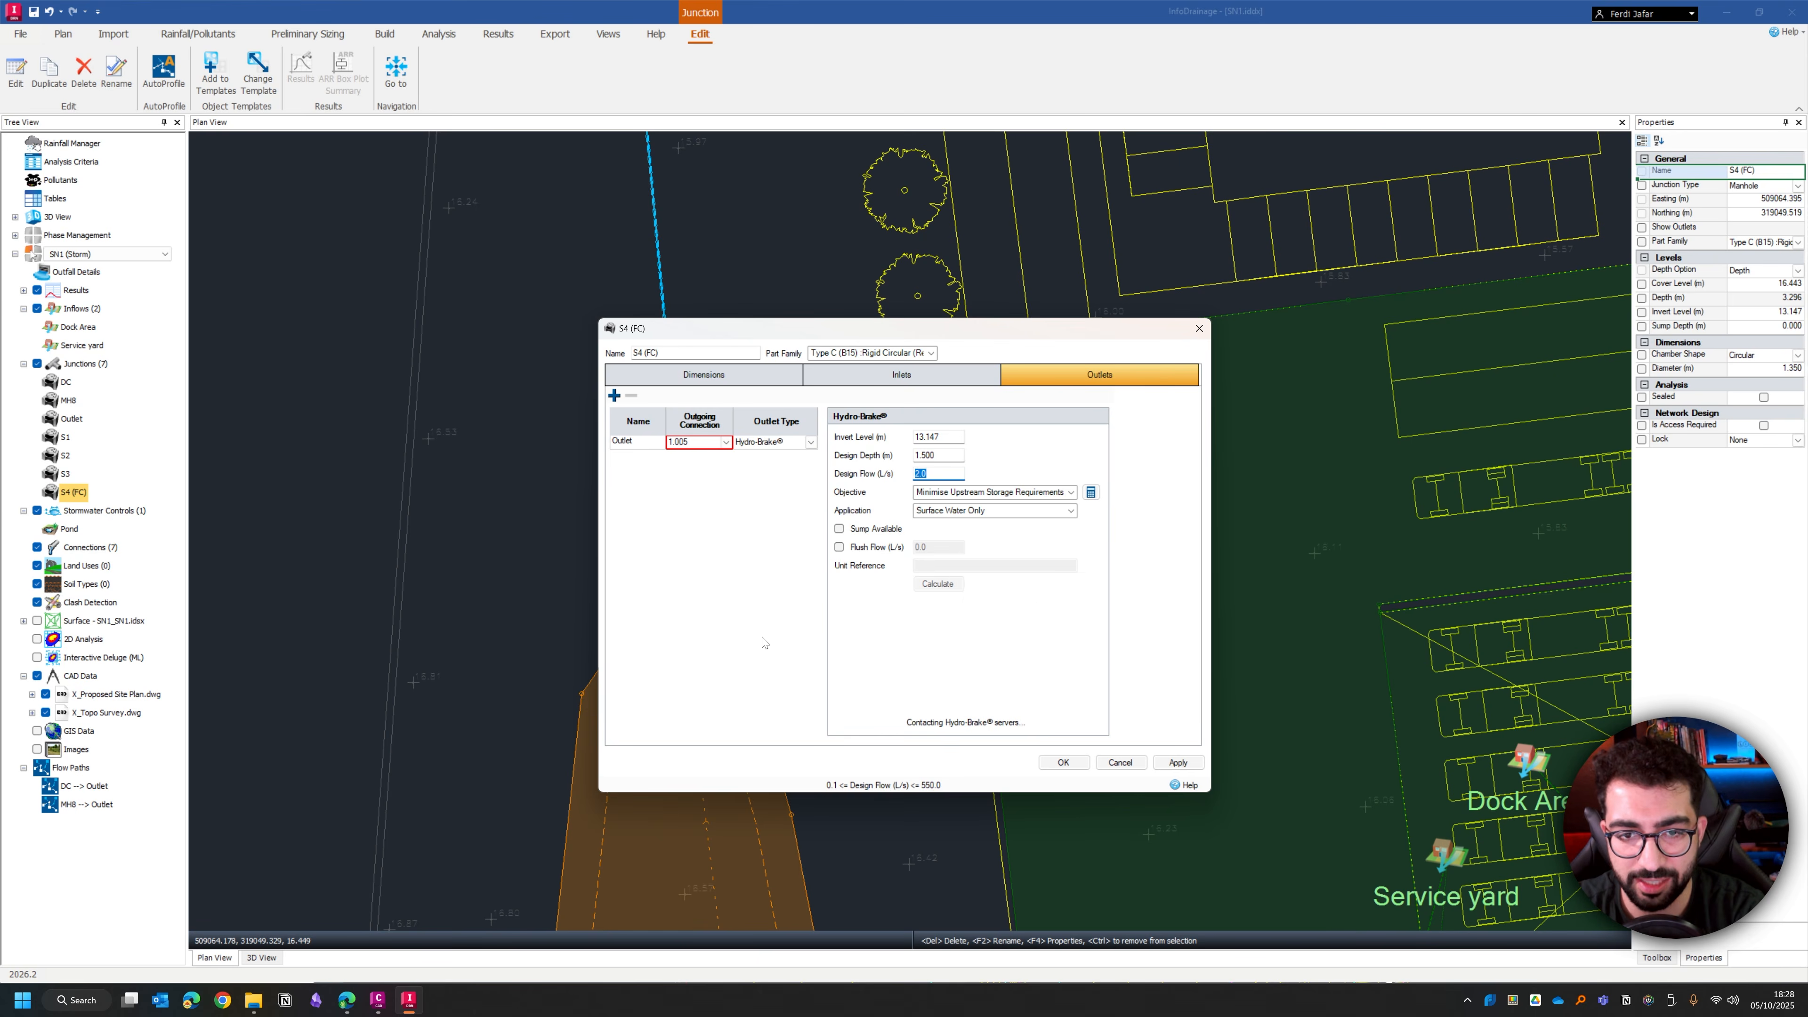
left_click(1067, 764)
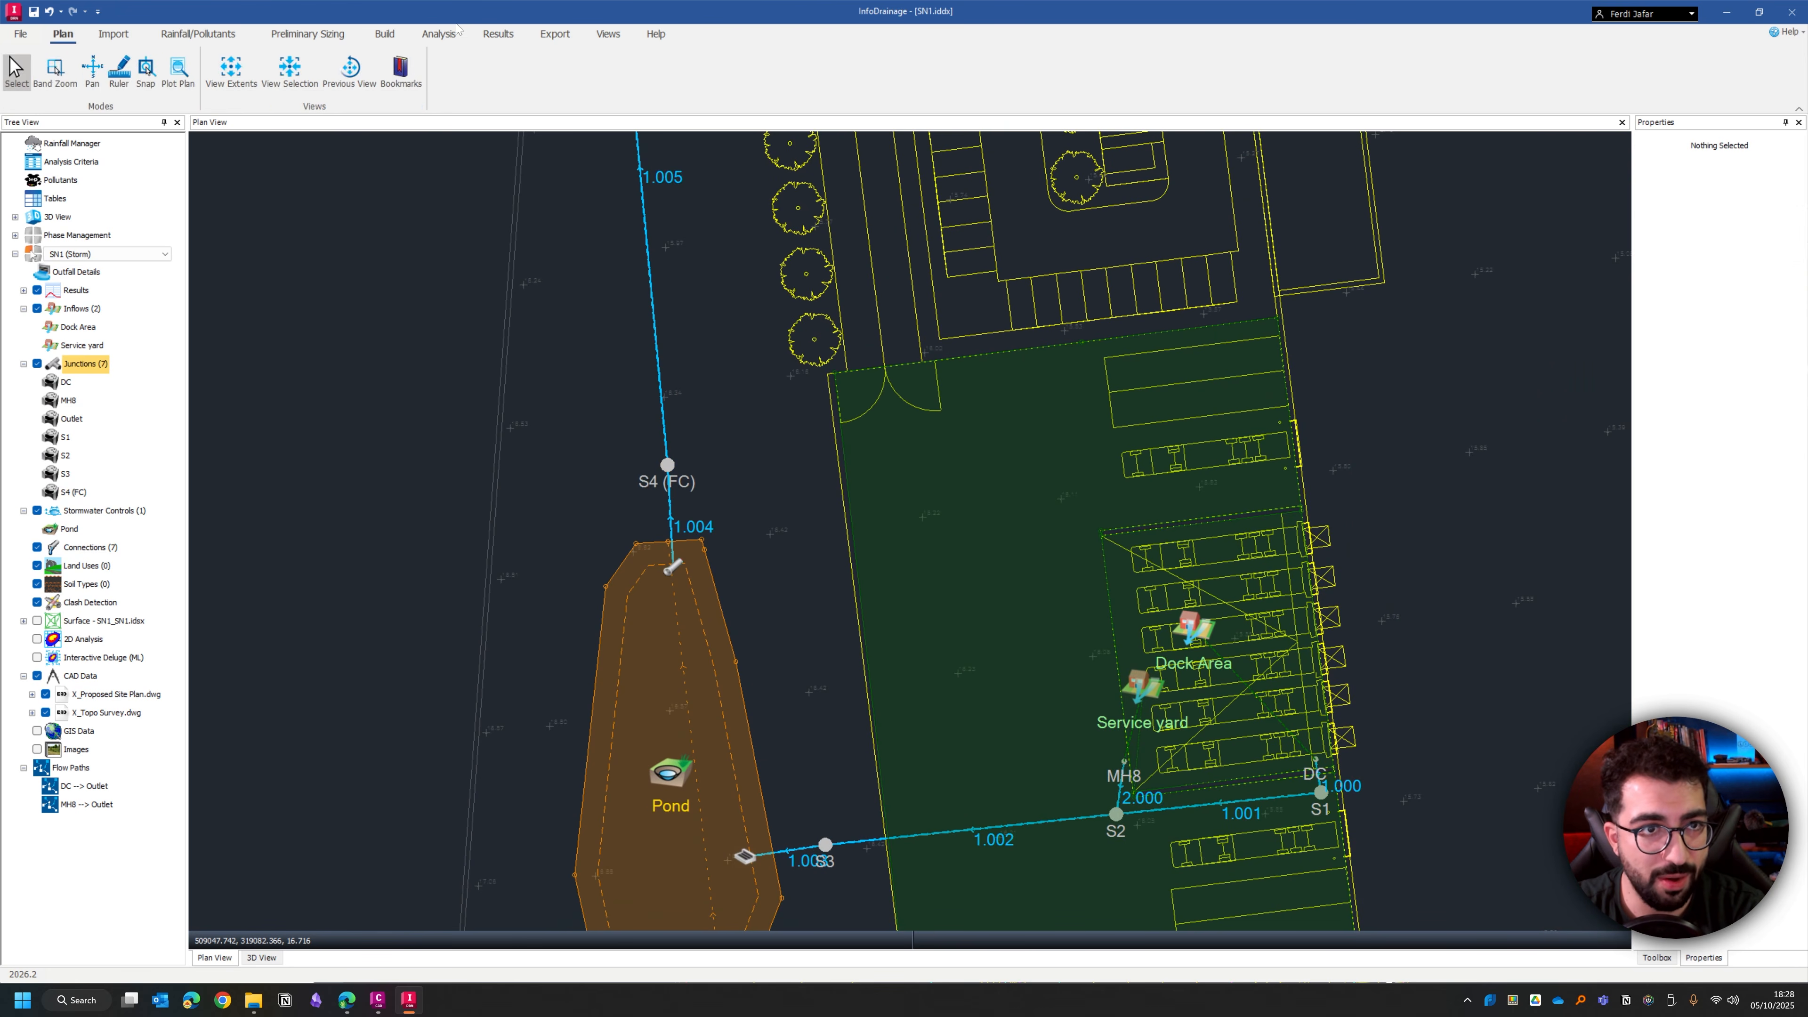
Step: Run the network analysis and display the pond's critical storm results in the stormwater controls summary
left_click(454, 33)
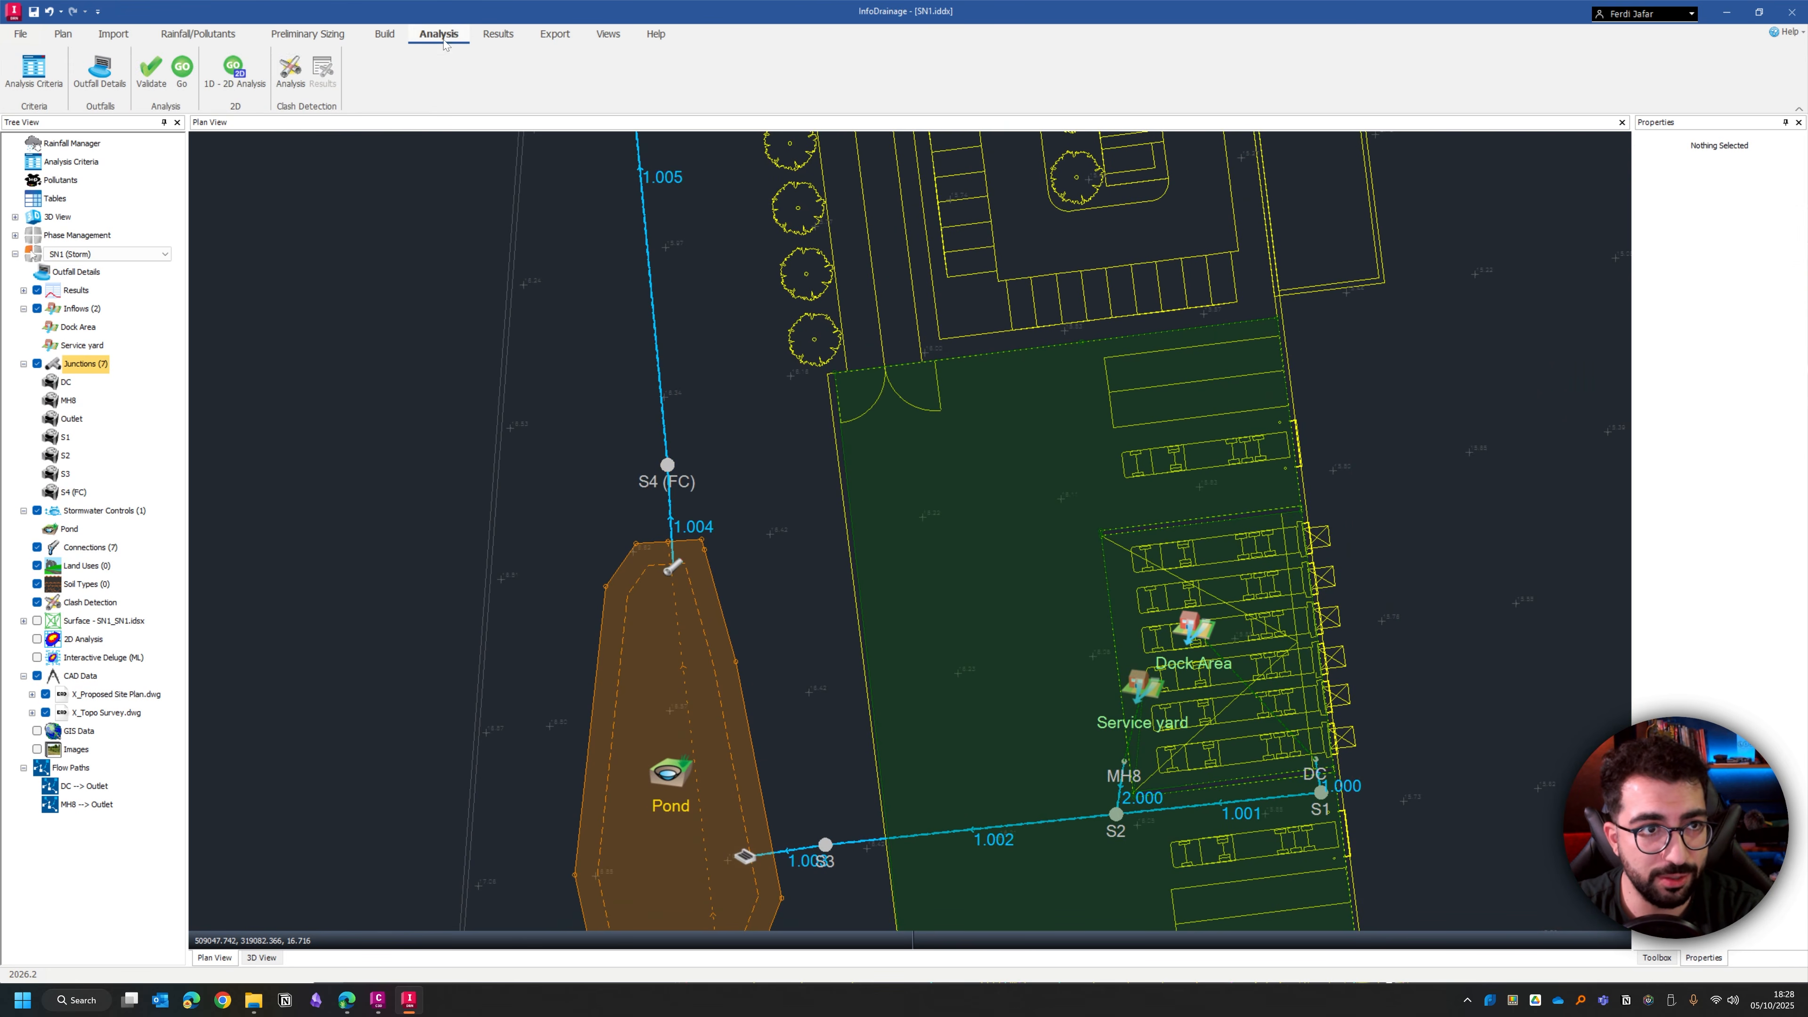
left_click(181, 71)
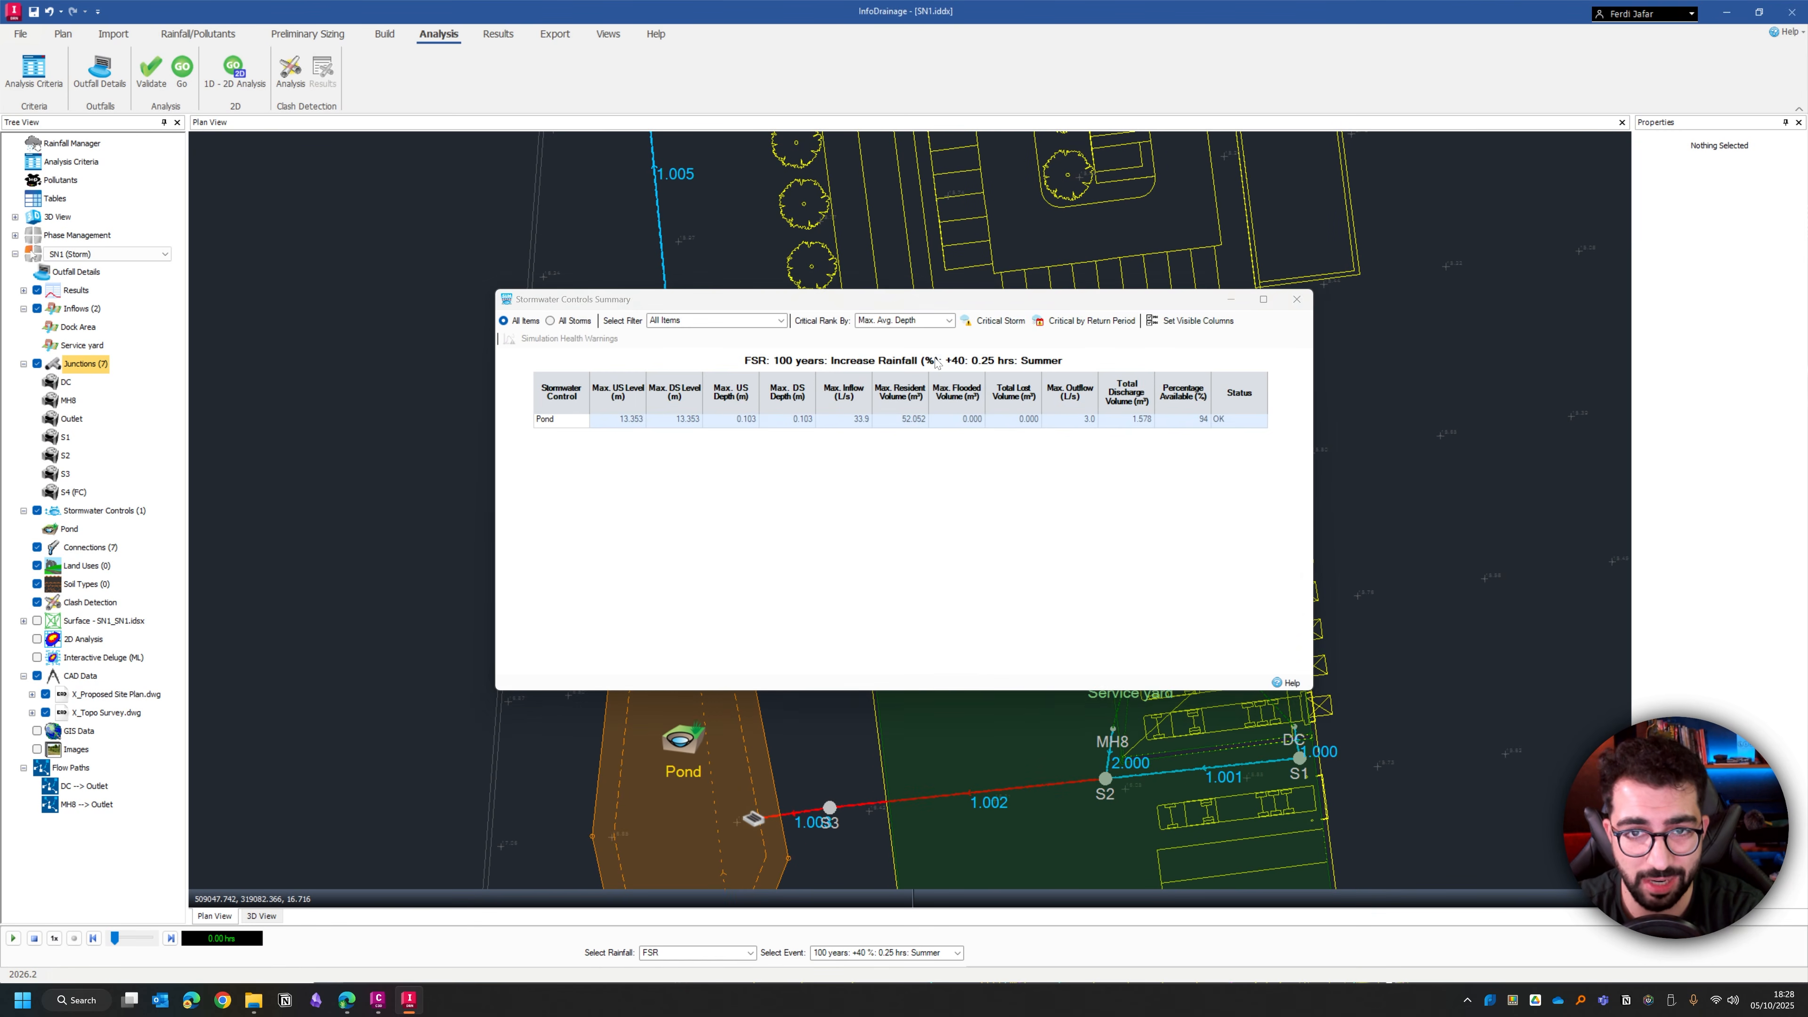
left_click(1001, 321)
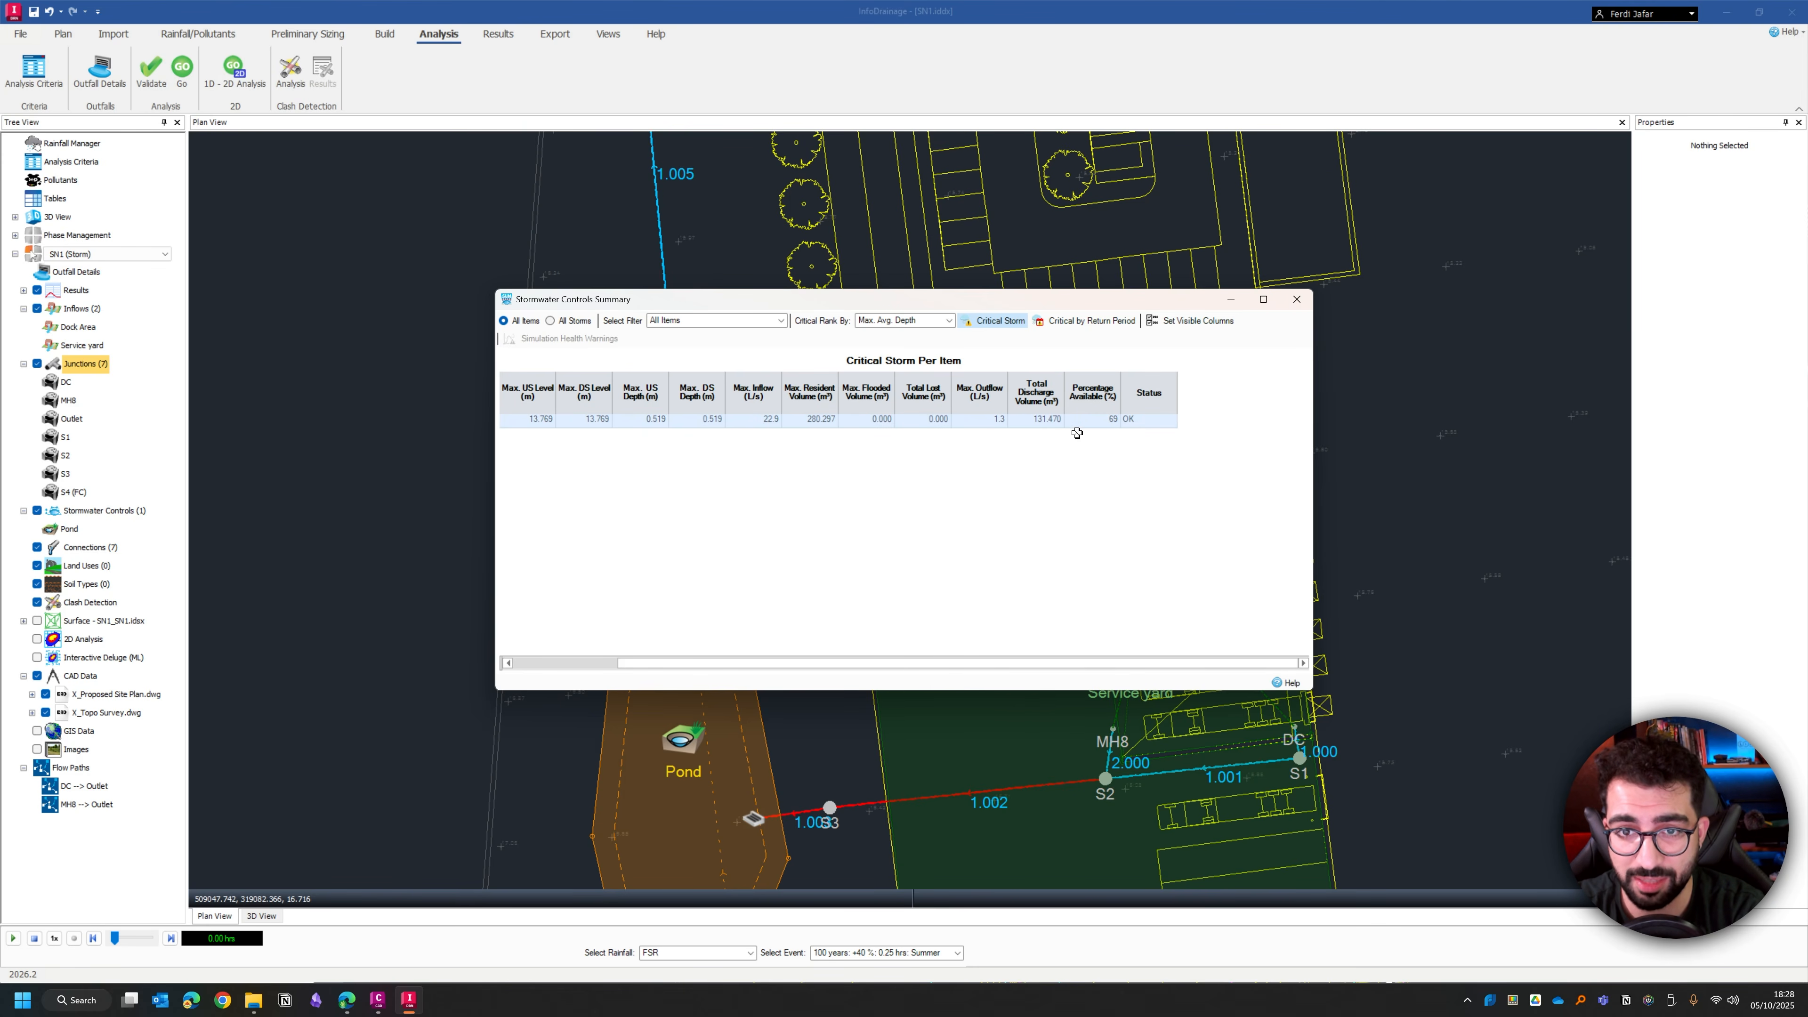
Step: Display the critical storm results in the junctions summary and examine the MH8 status
left_click(1295, 303)
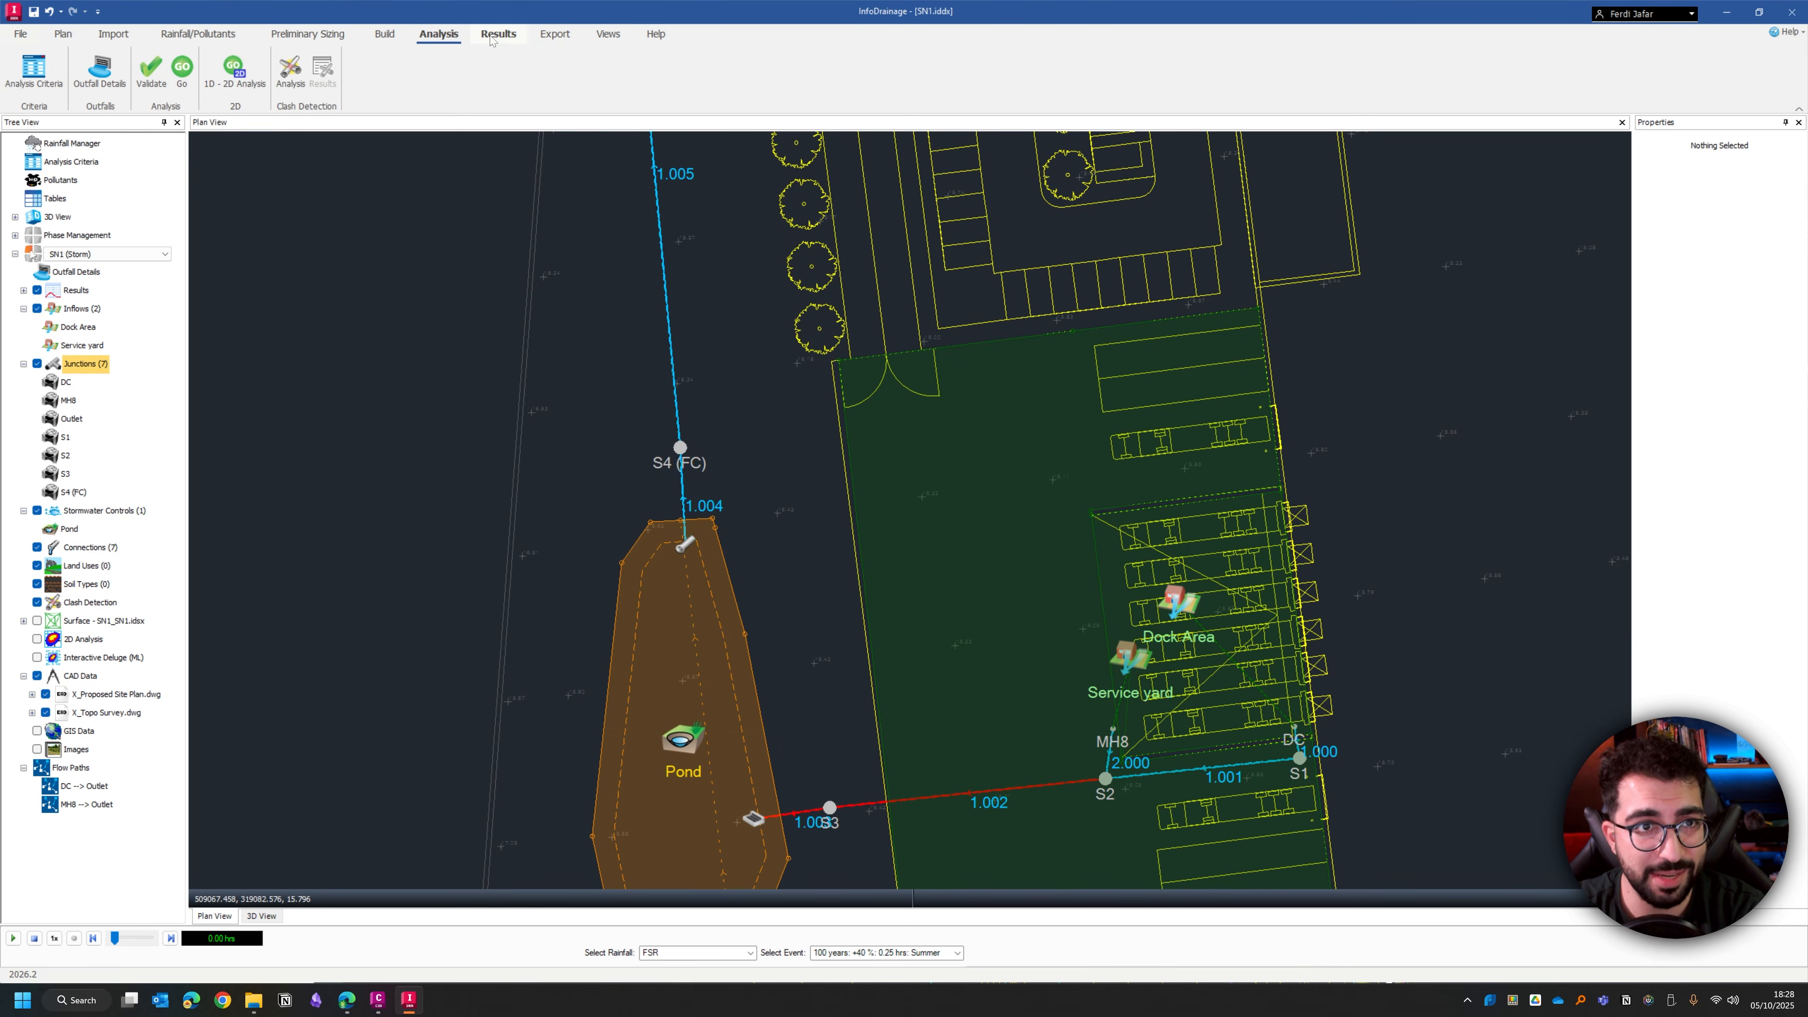
left_click(498, 34)
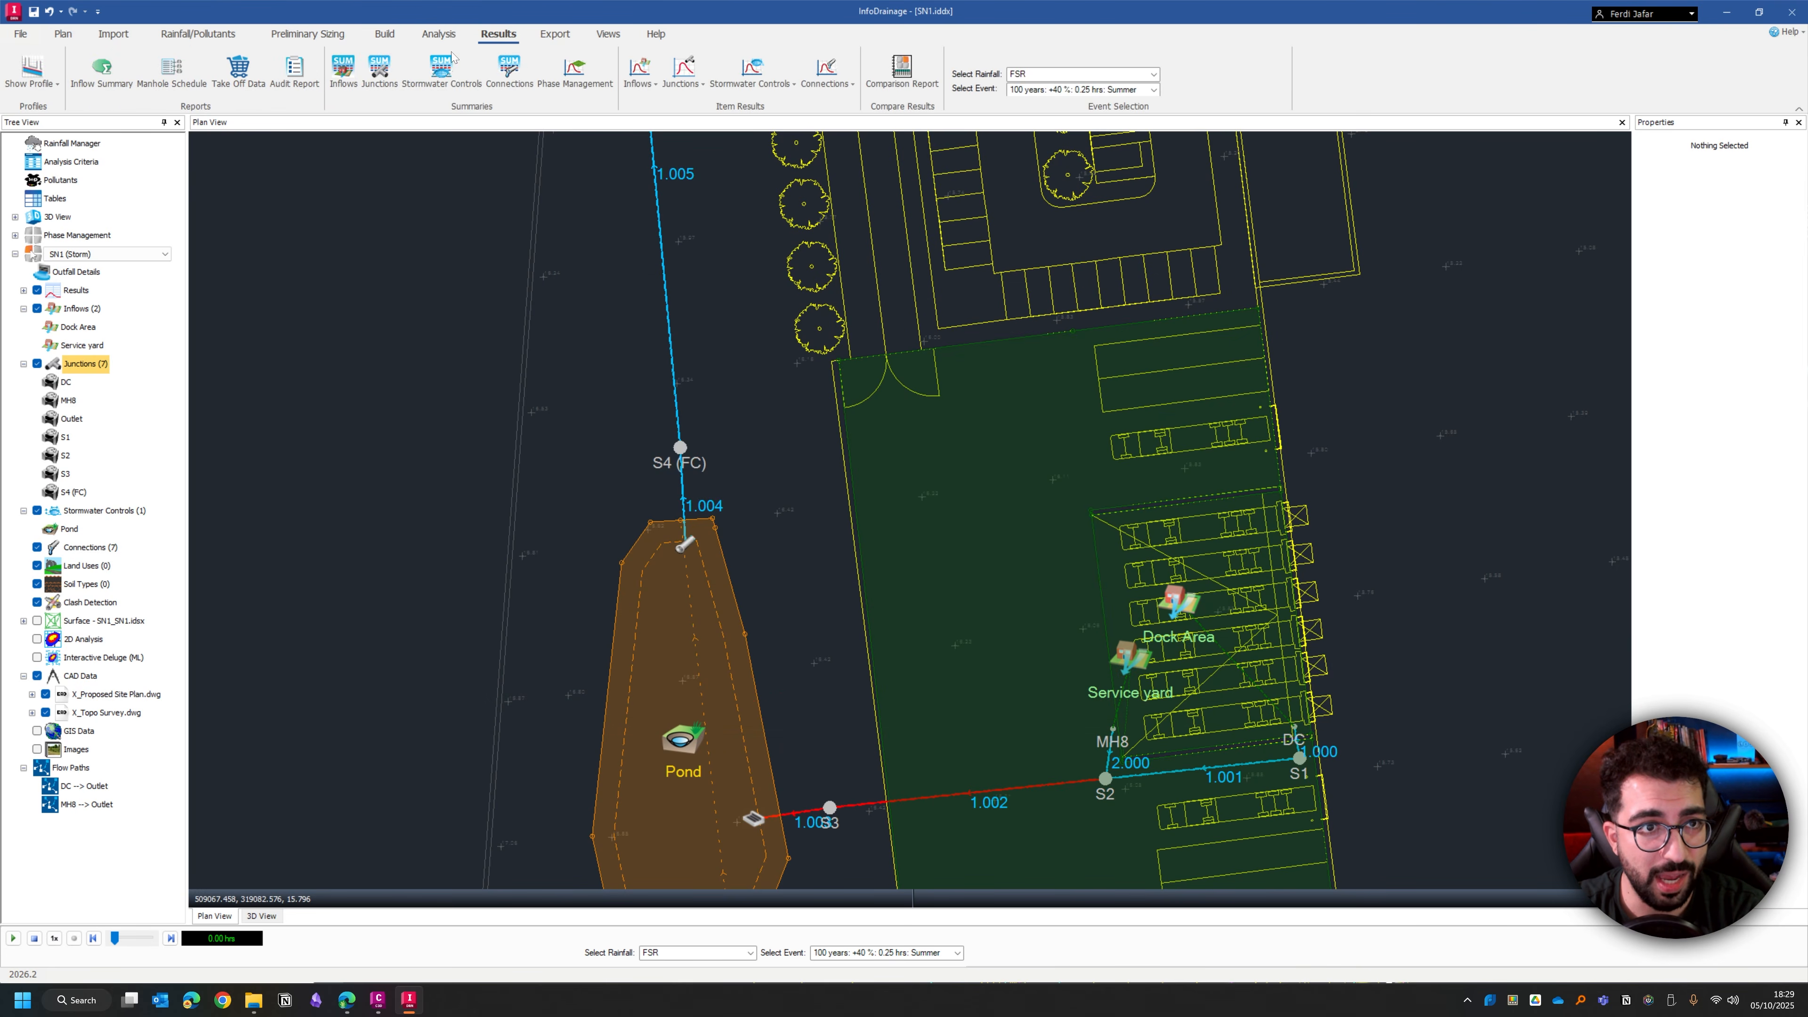
left_click(379, 71)
left_click(992, 322)
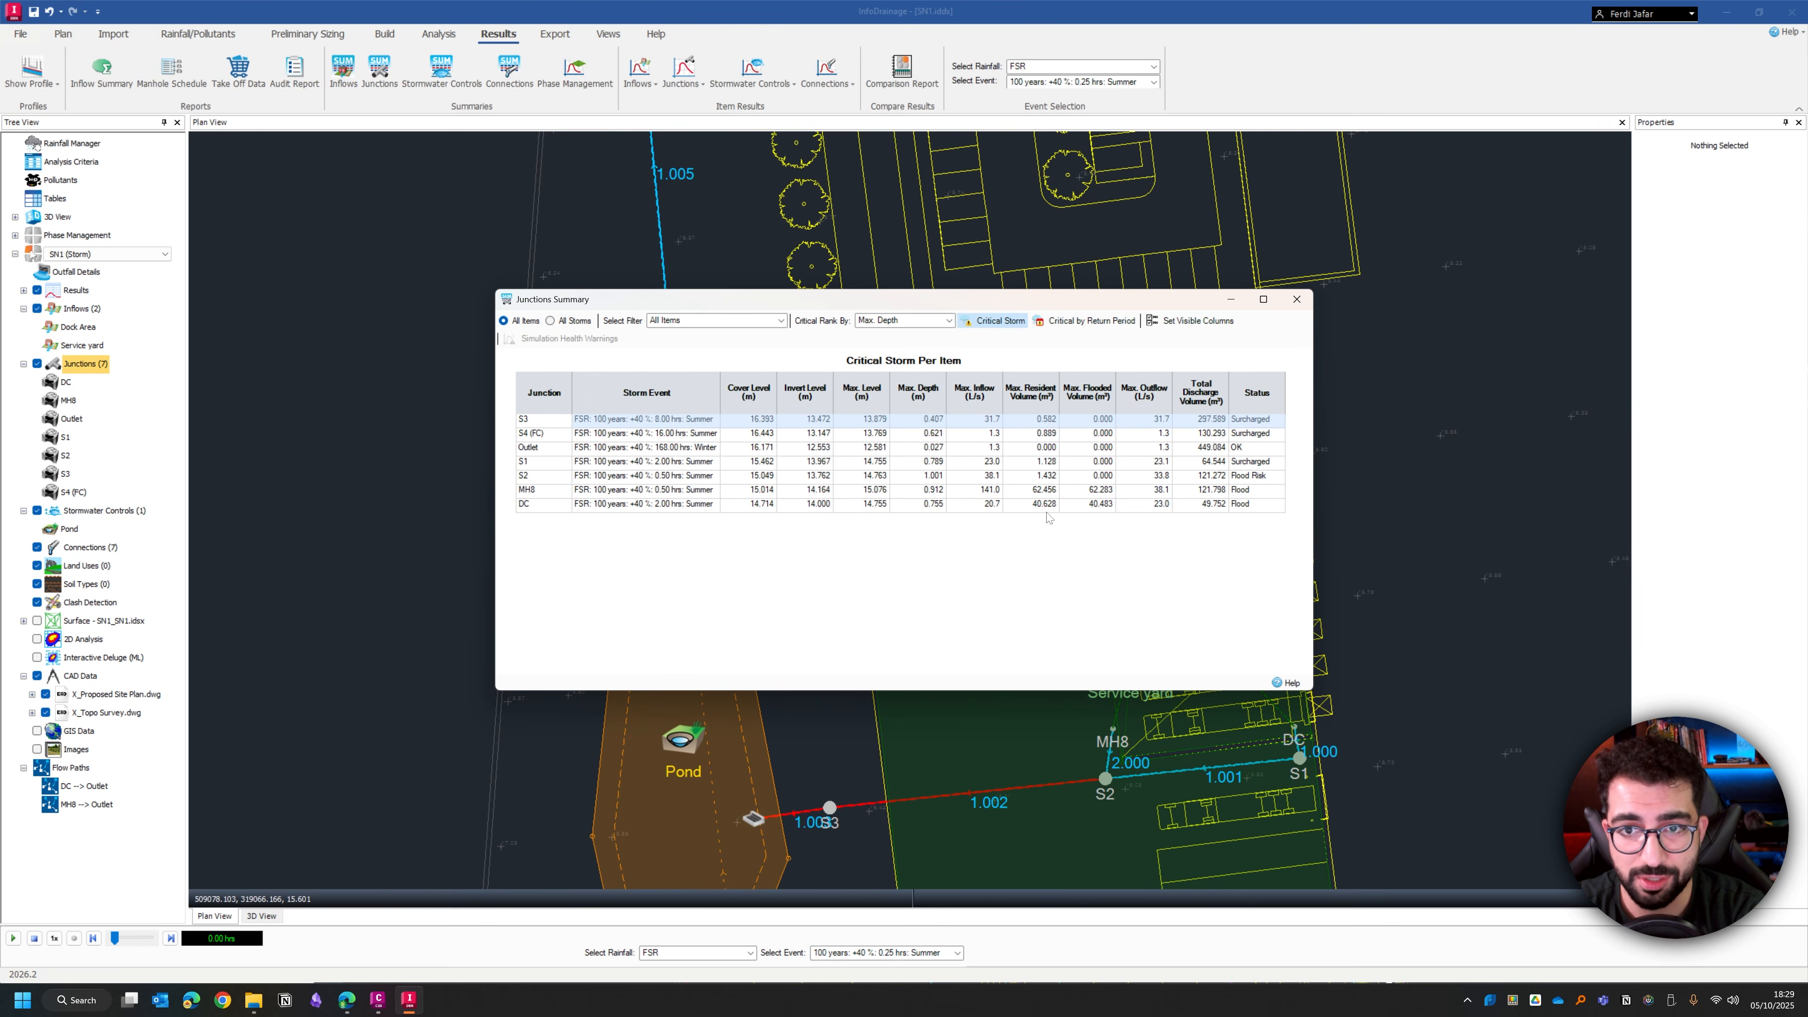
left_click(1240, 495)
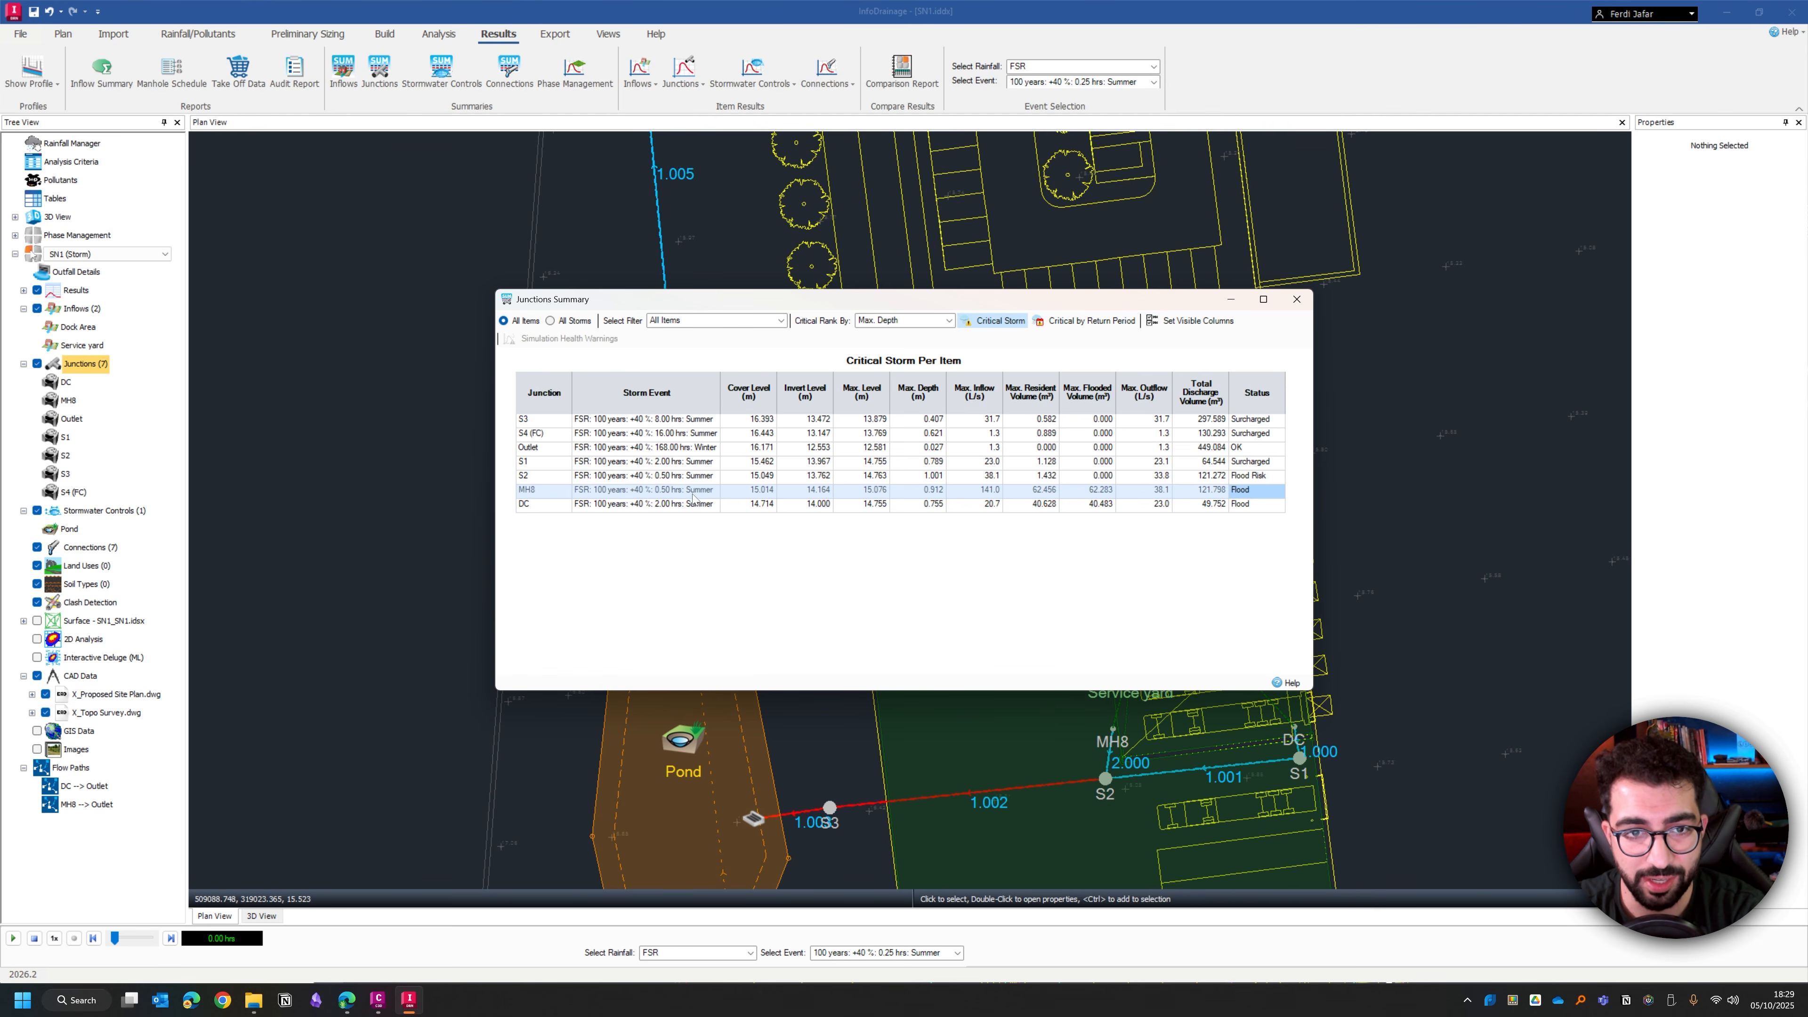
left_click(1309, 306)
Step: Reopen the junctions summary by critical storm and check which storm event governs MH8
middle_click_drag(766, 505, 662, 423)
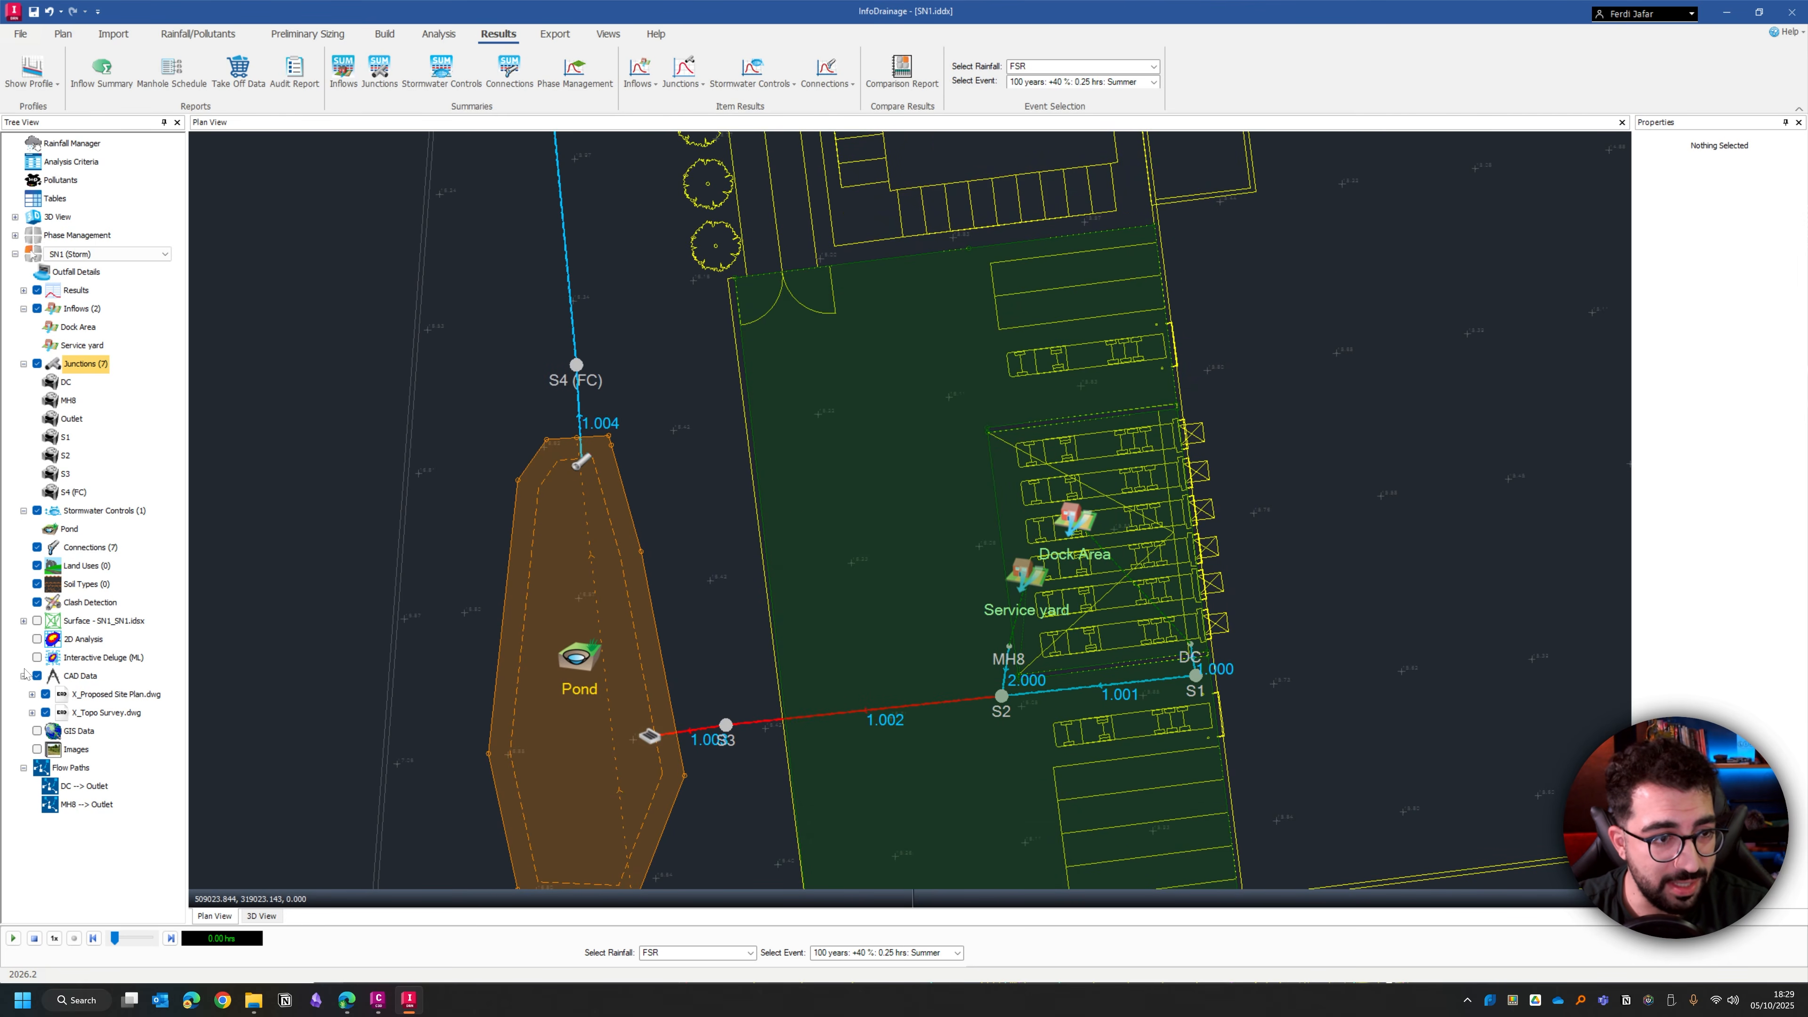
left_click(378, 71)
left_click(999, 321)
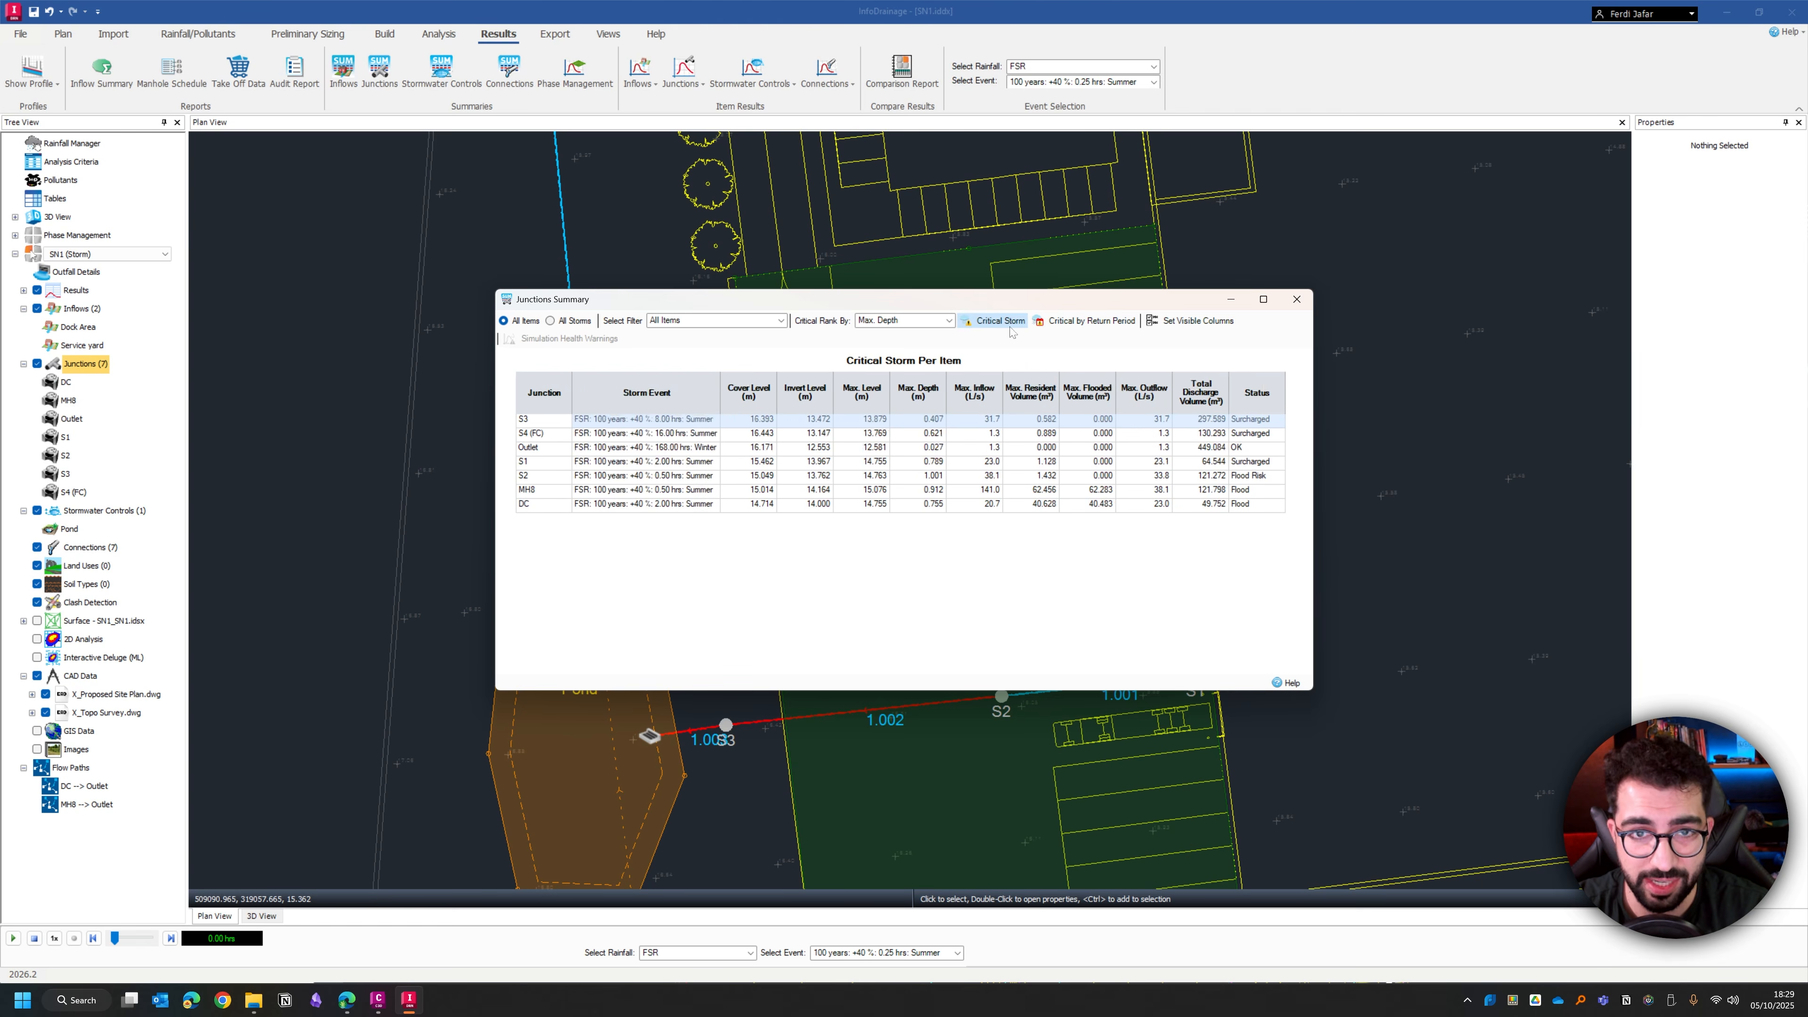
left_click(618, 490)
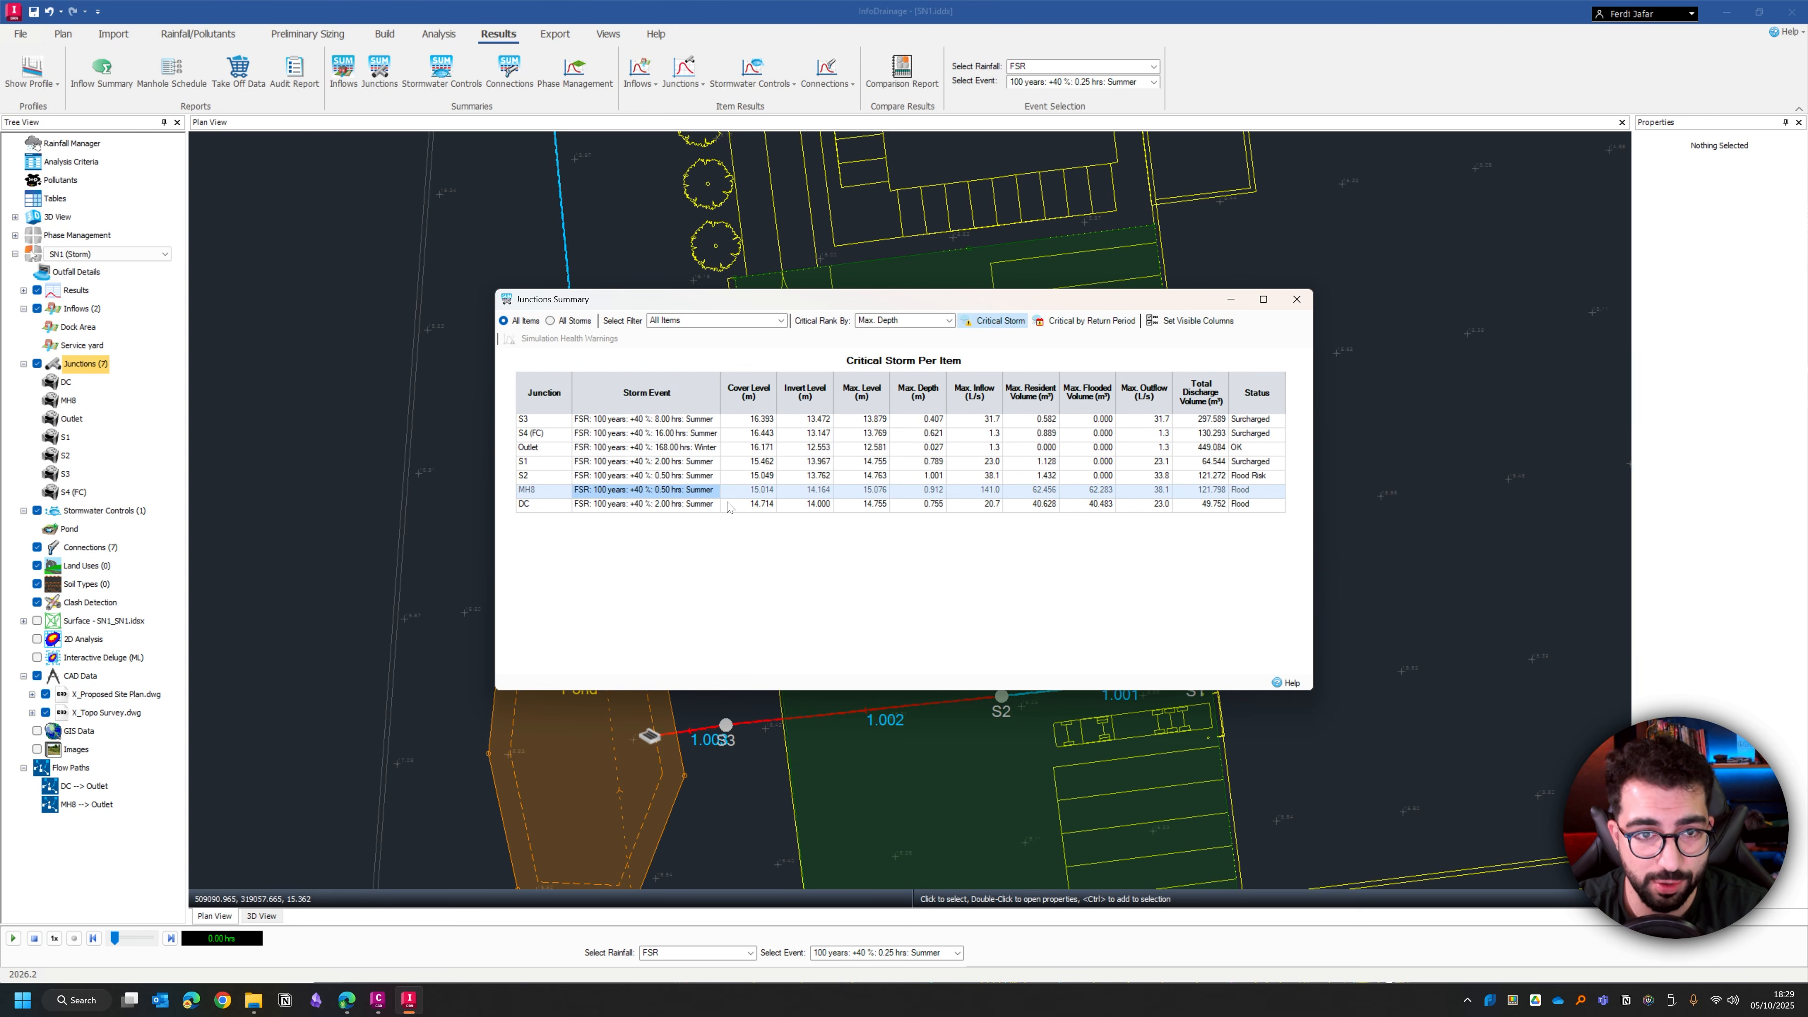
left_click(1296, 299)
Step: Show the SN1 surface and set up a 1D-2D analysis using the FSR rainfall and the 100 years +40%, 0.50 hrs Summer storm
left_click(71, 639)
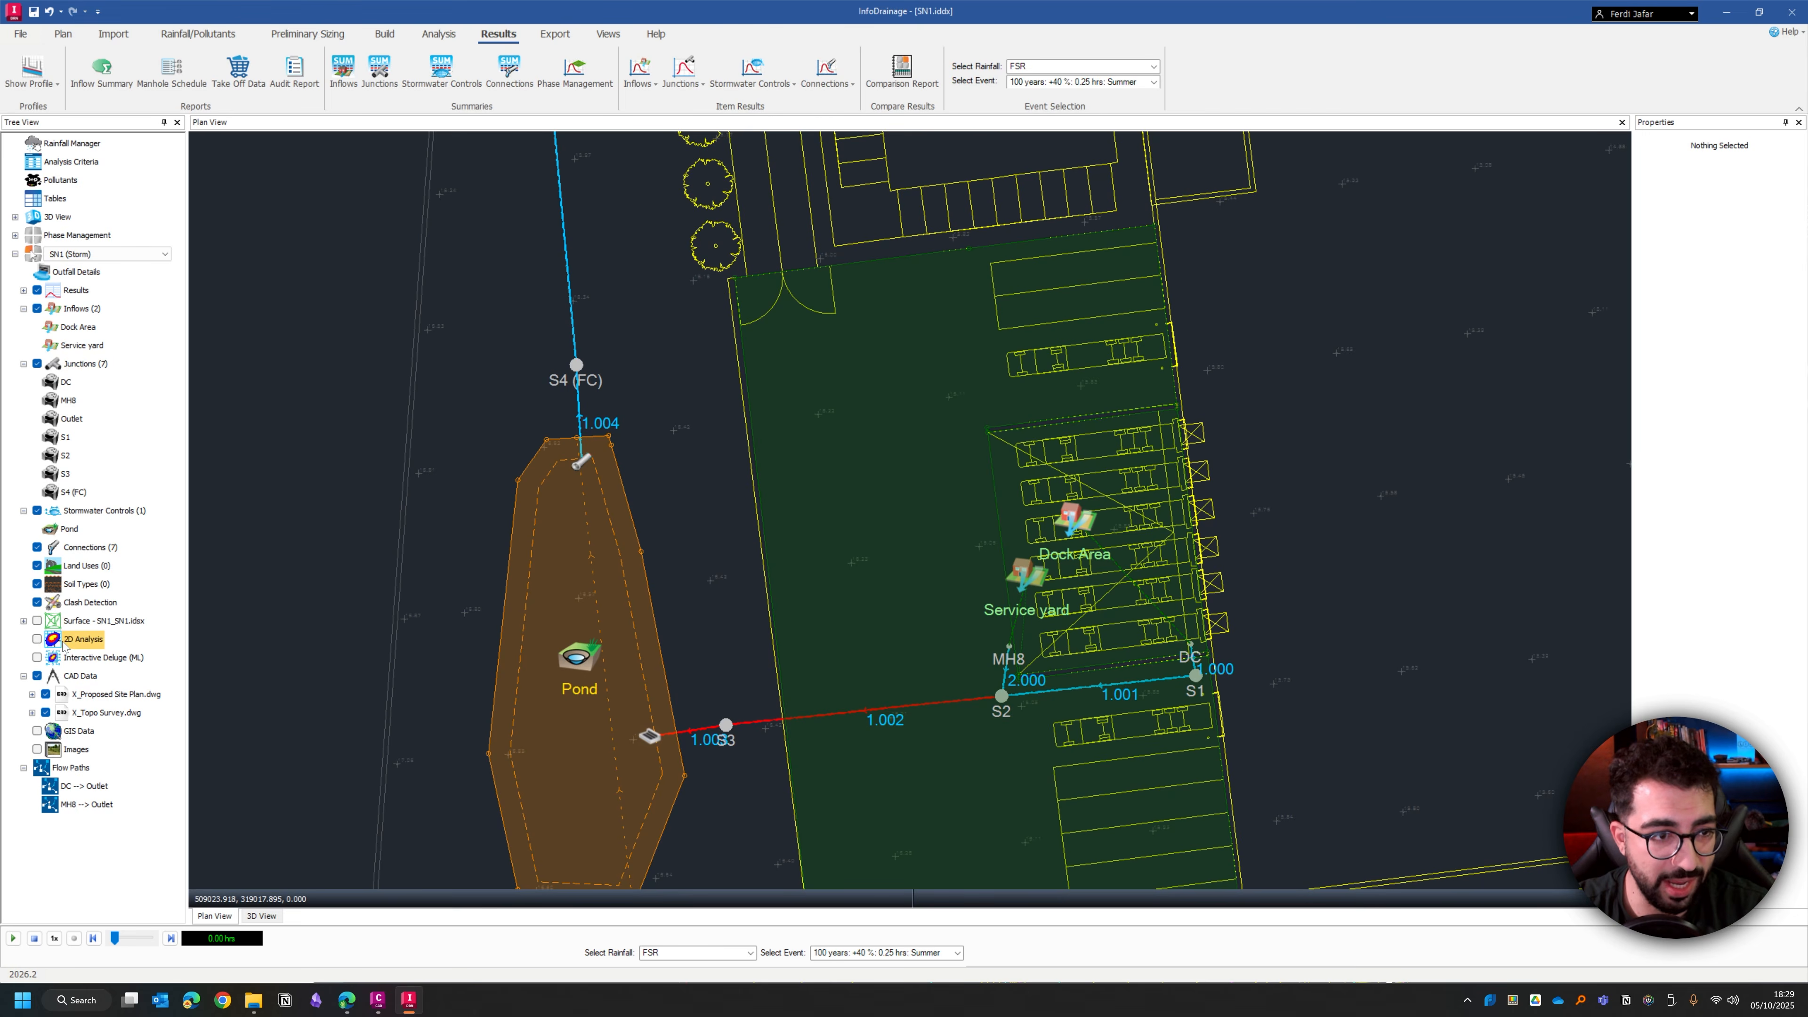
left_click(37, 620)
right_click(77, 639)
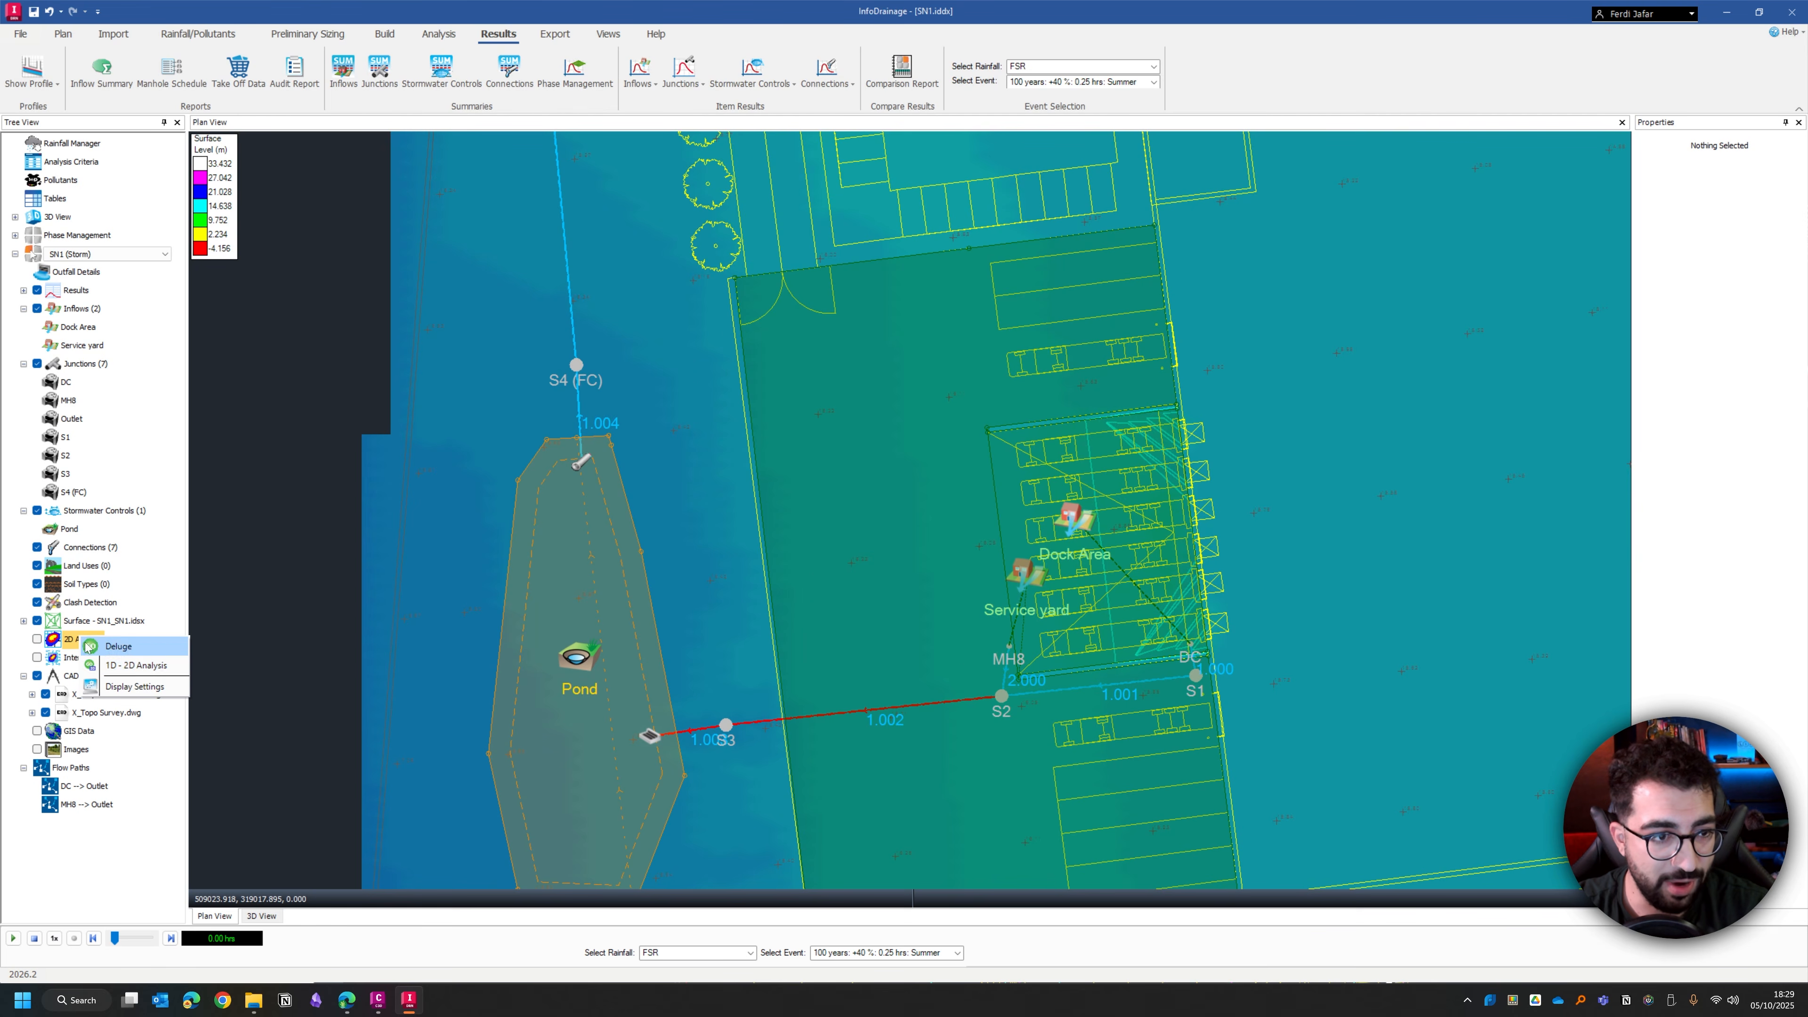
left_click(123, 668)
left_click(962, 501)
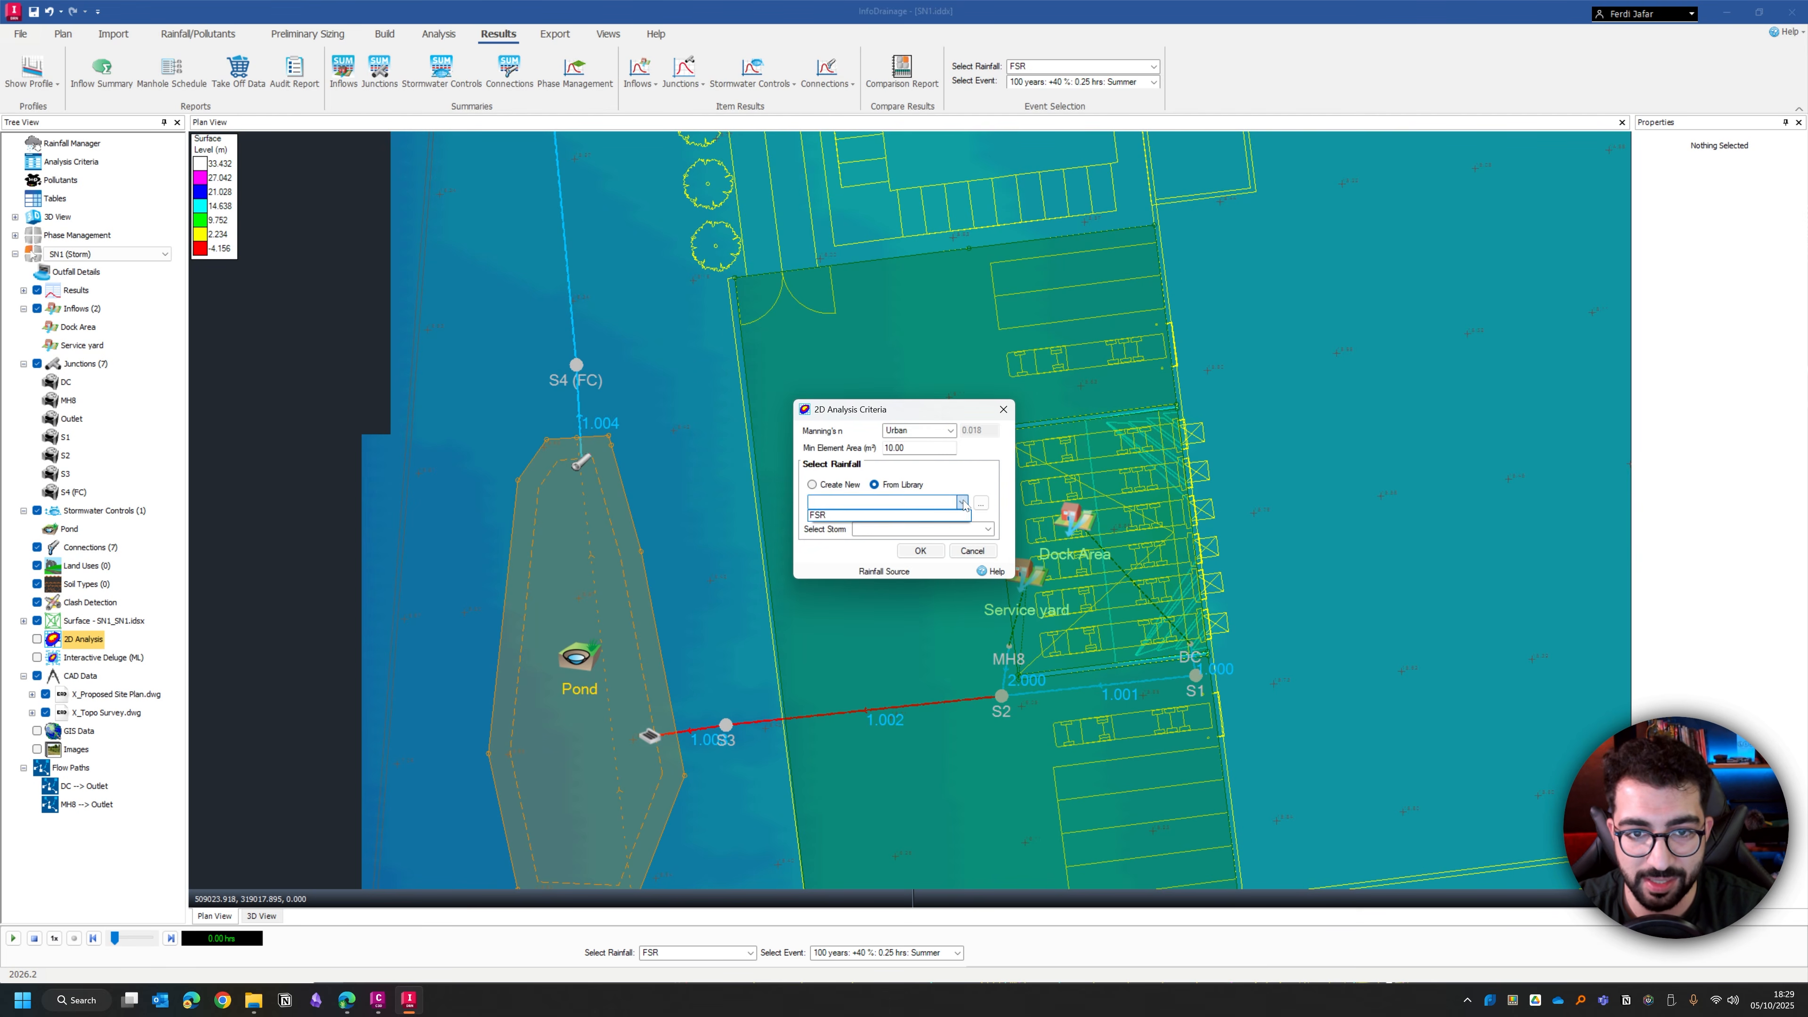
left_click(941, 516)
left_click(998, 550)
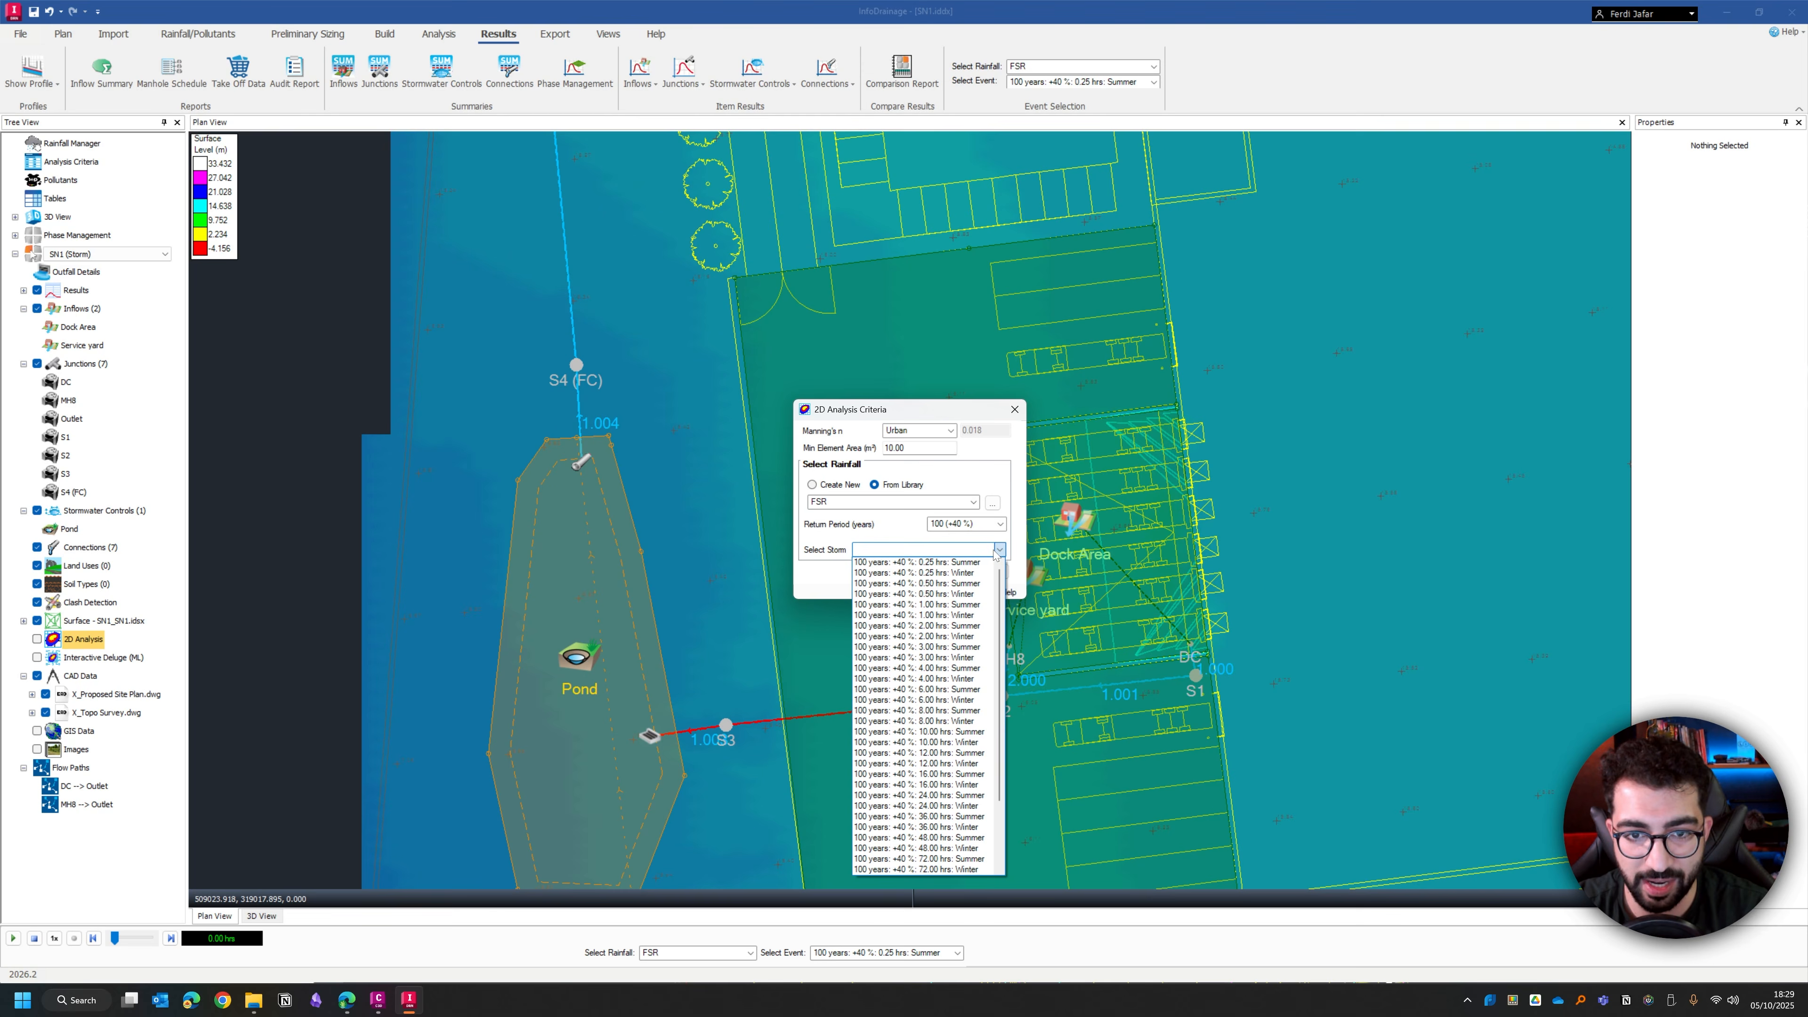
left_click(966, 585)
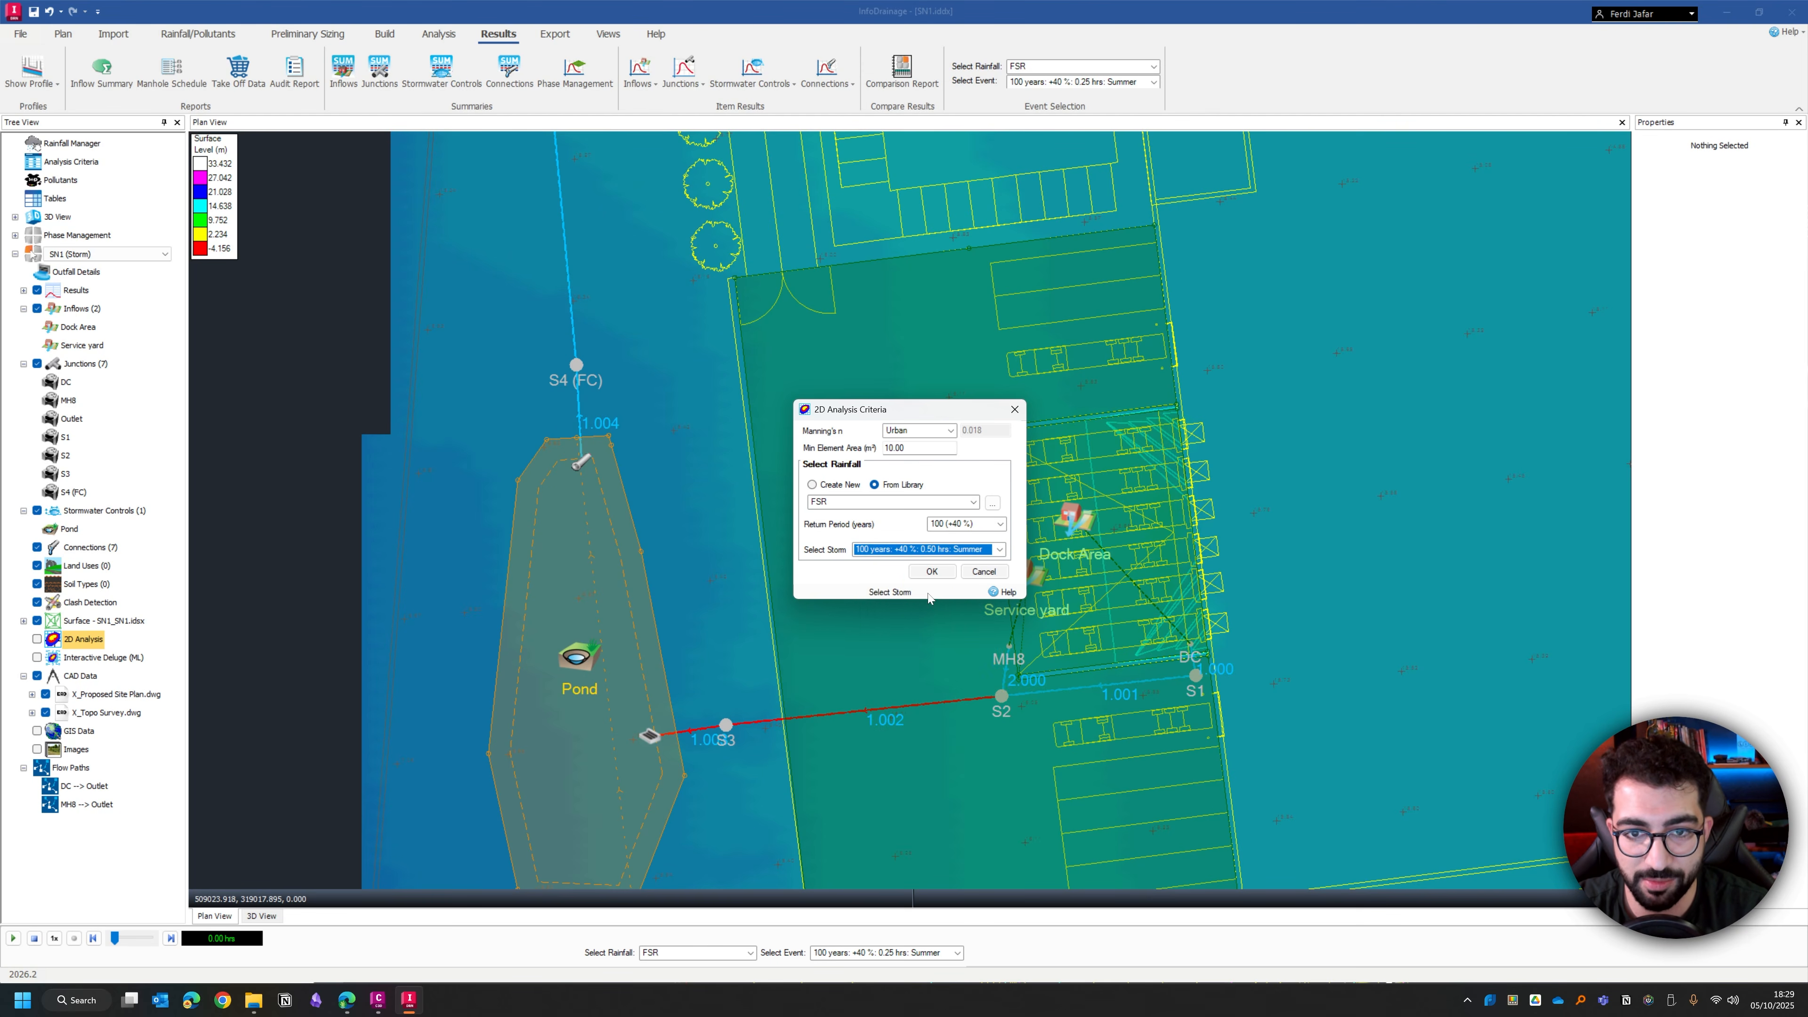
Step: Set the minimum element area to 2 m², run the 1D-2D analysis past the validation, and dismiss the results summary
double_click(918, 447)
type("2")
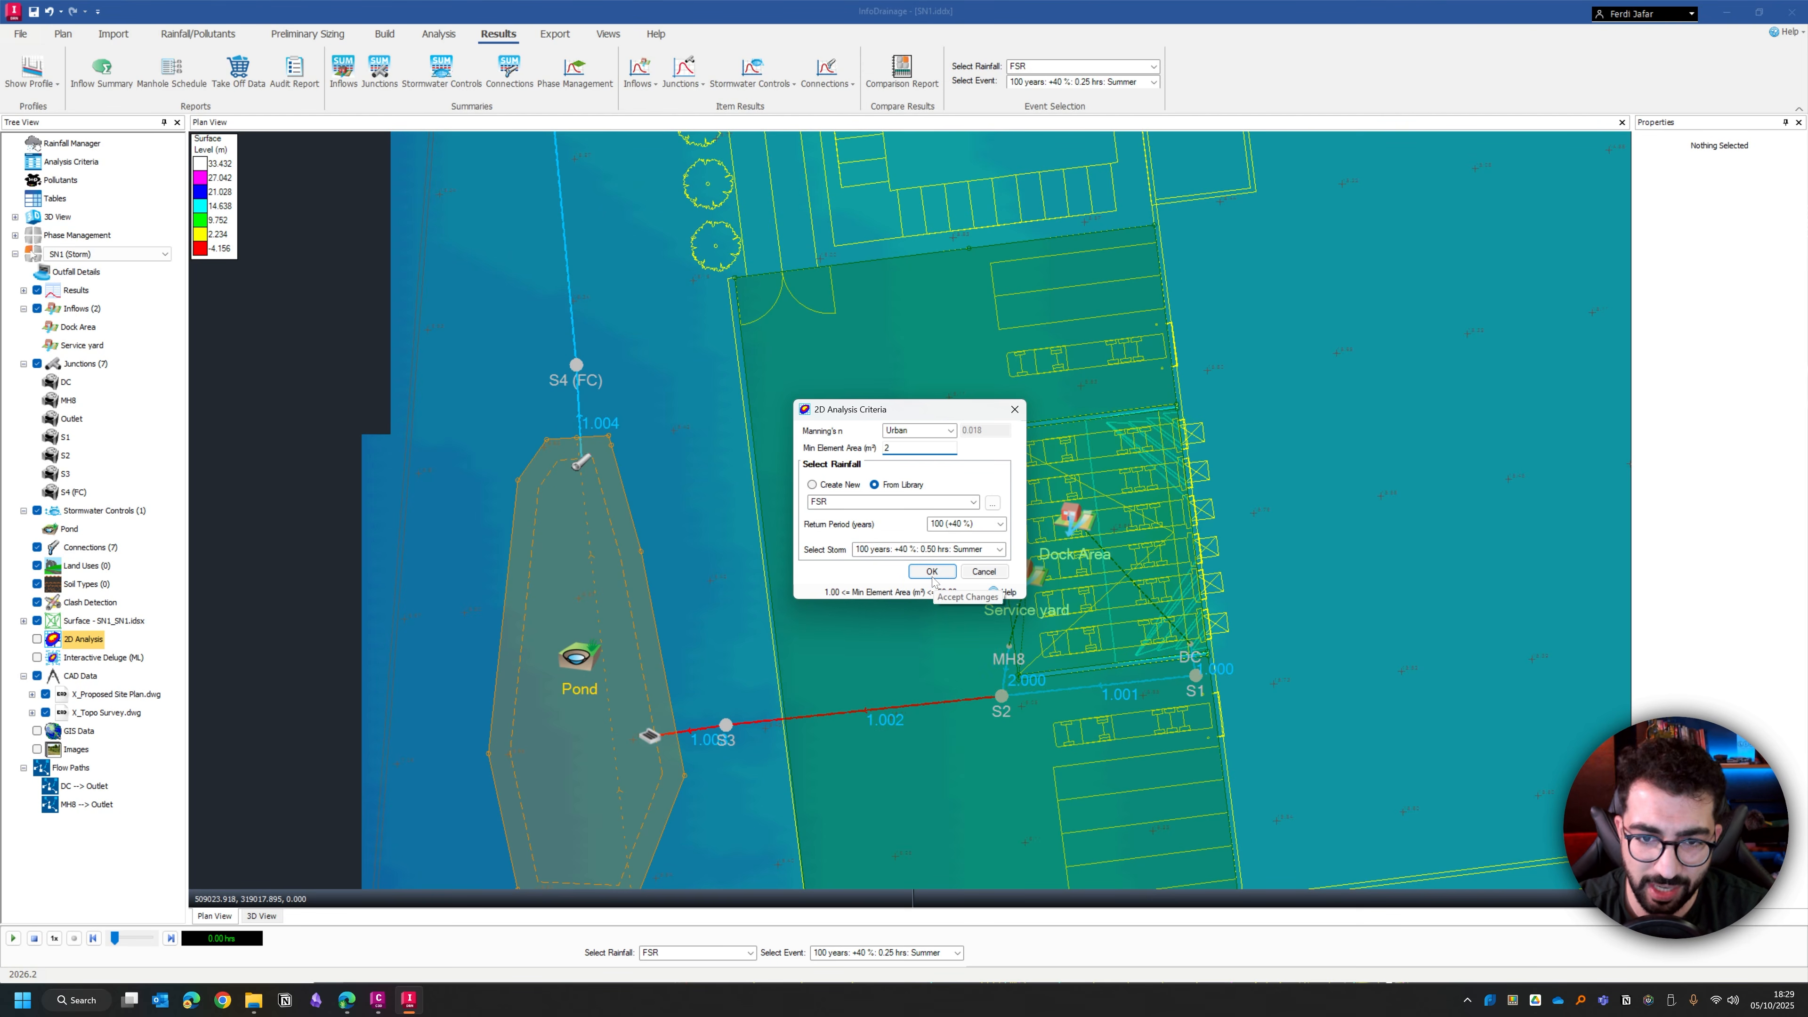
left_click(930, 572)
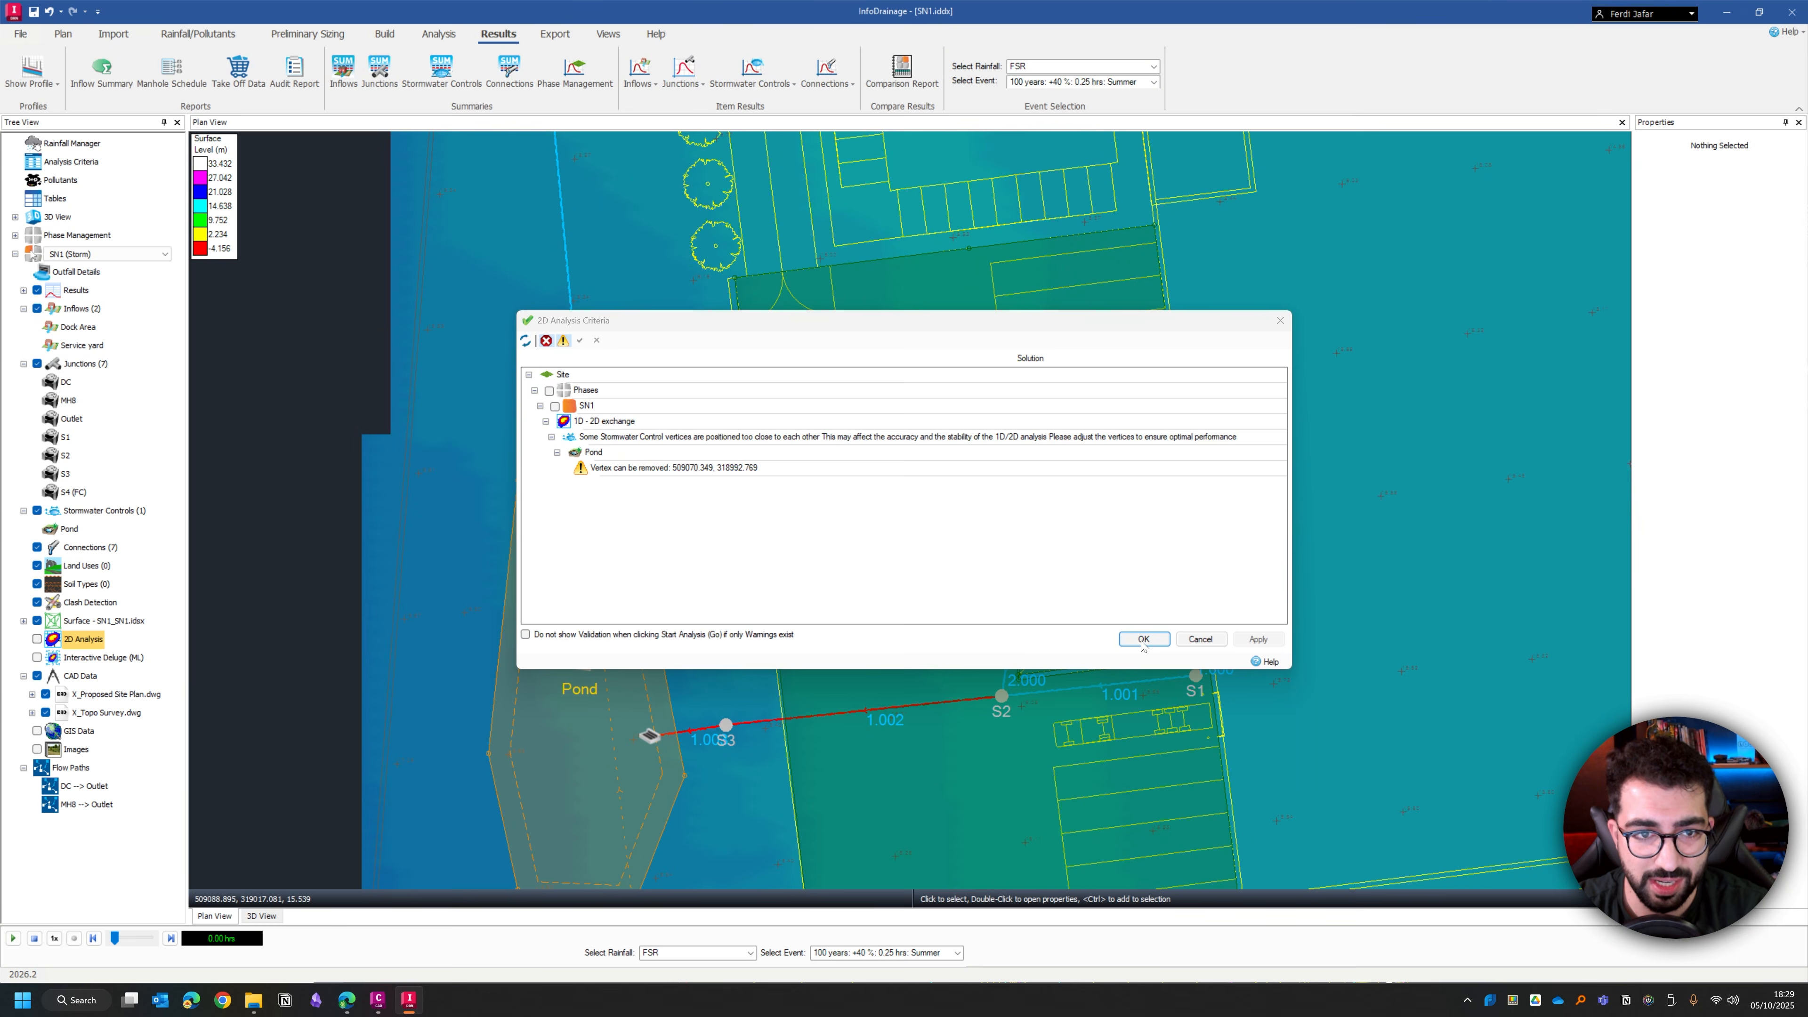
left_click(1146, 639)
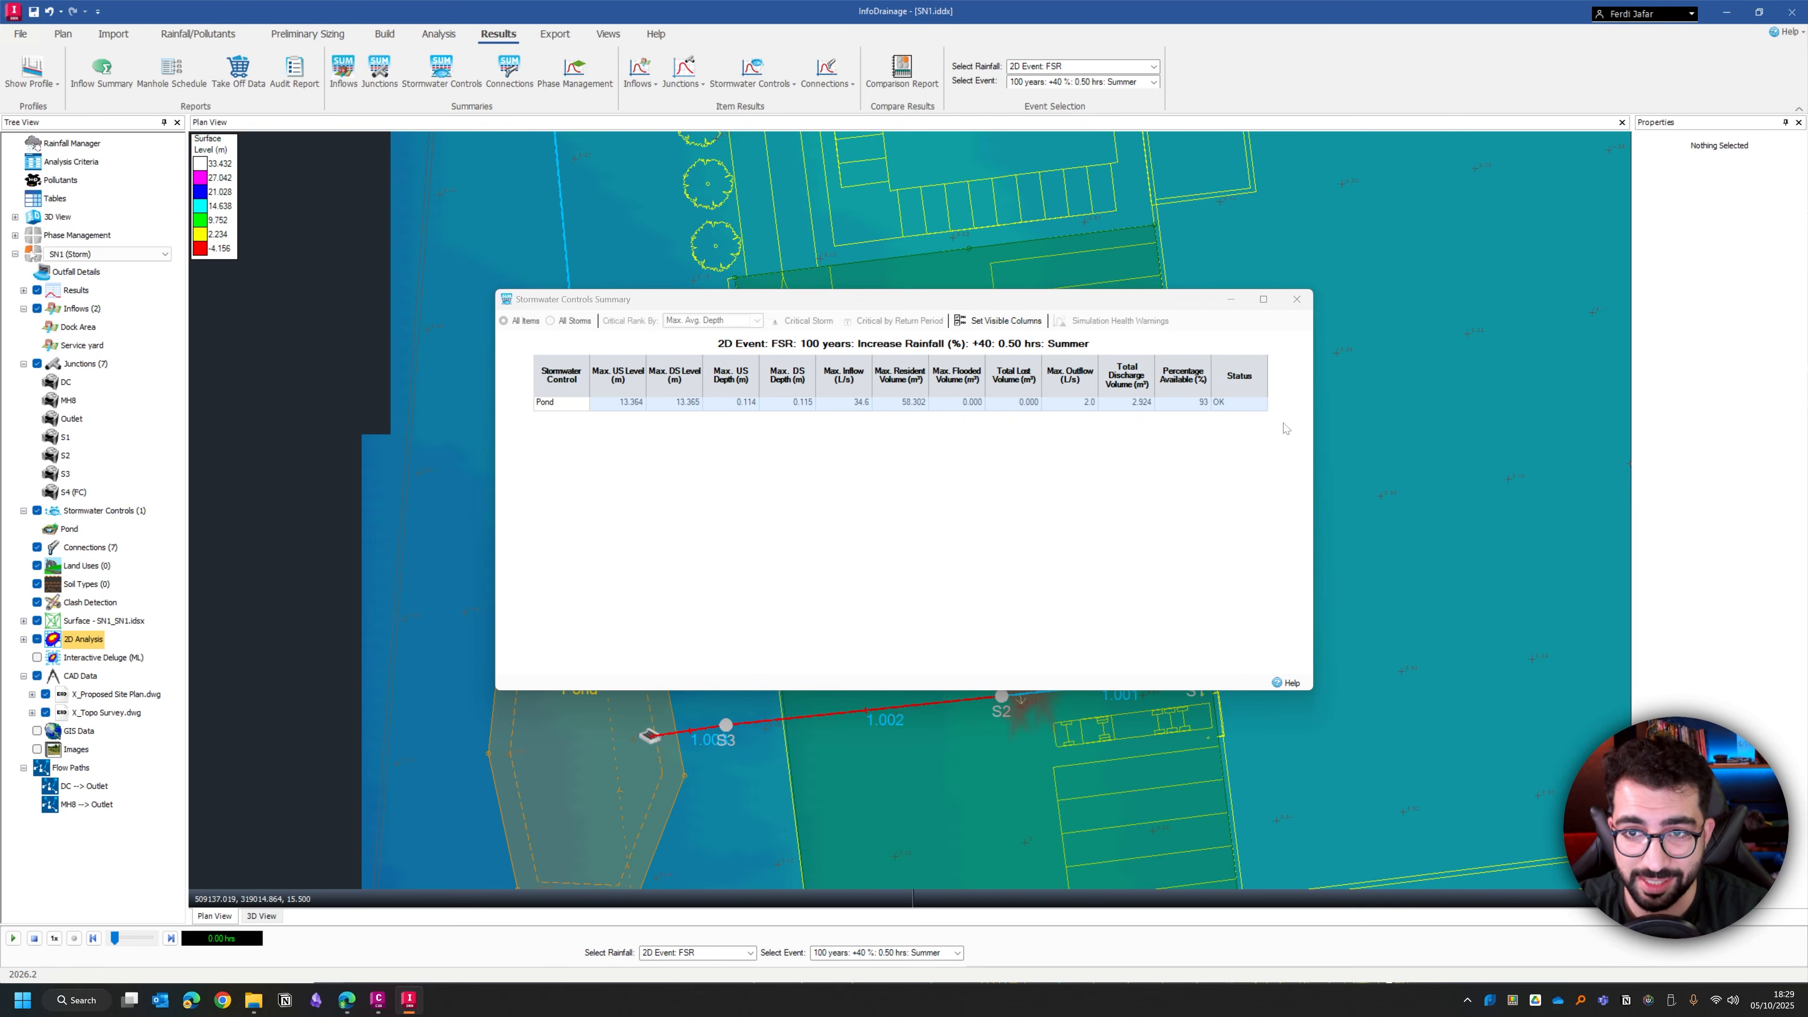
left_click(1296, 299)
Step: Advance the 2D flood results to 0:50 hrs and examine the flooding around the Dock Area, Service yard, MH8 and DC
scroll(1074, 678, "up", 4)
middle_click_drag(995, 631, 863, 546)
scroll(862, 546, "up", 2)
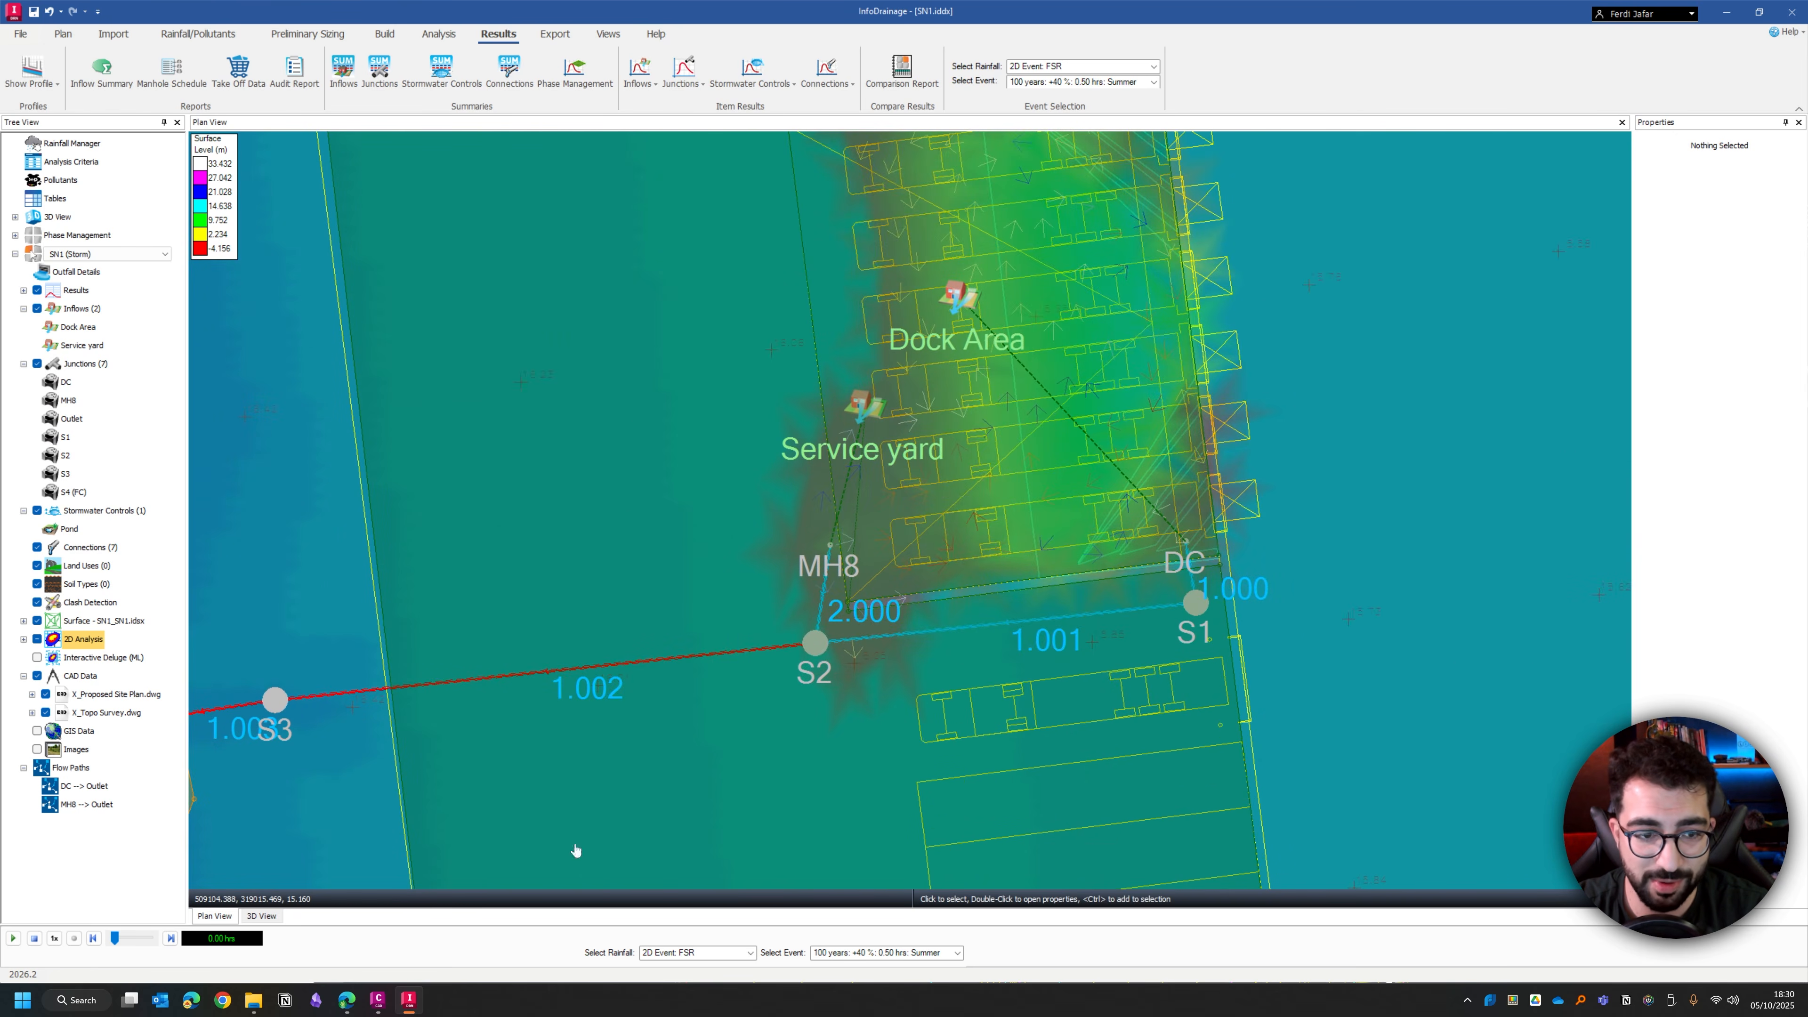
left_click(171, 939)
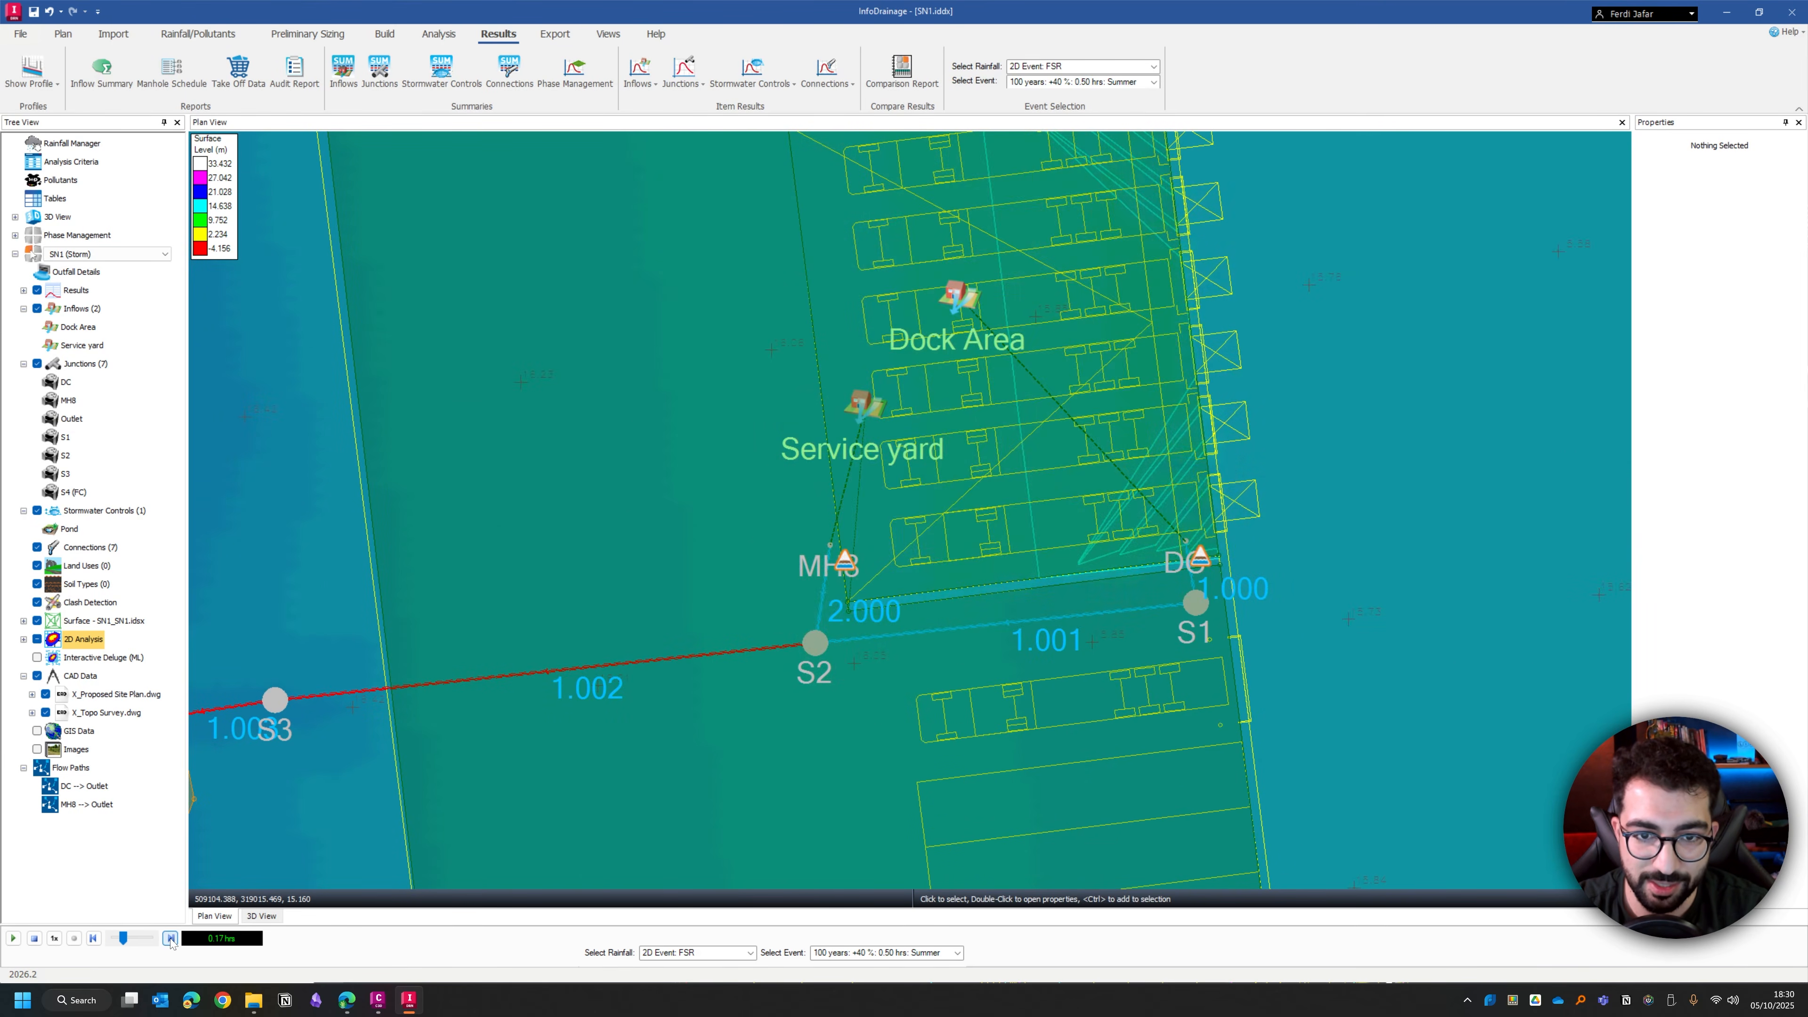
left_click(171, 939)
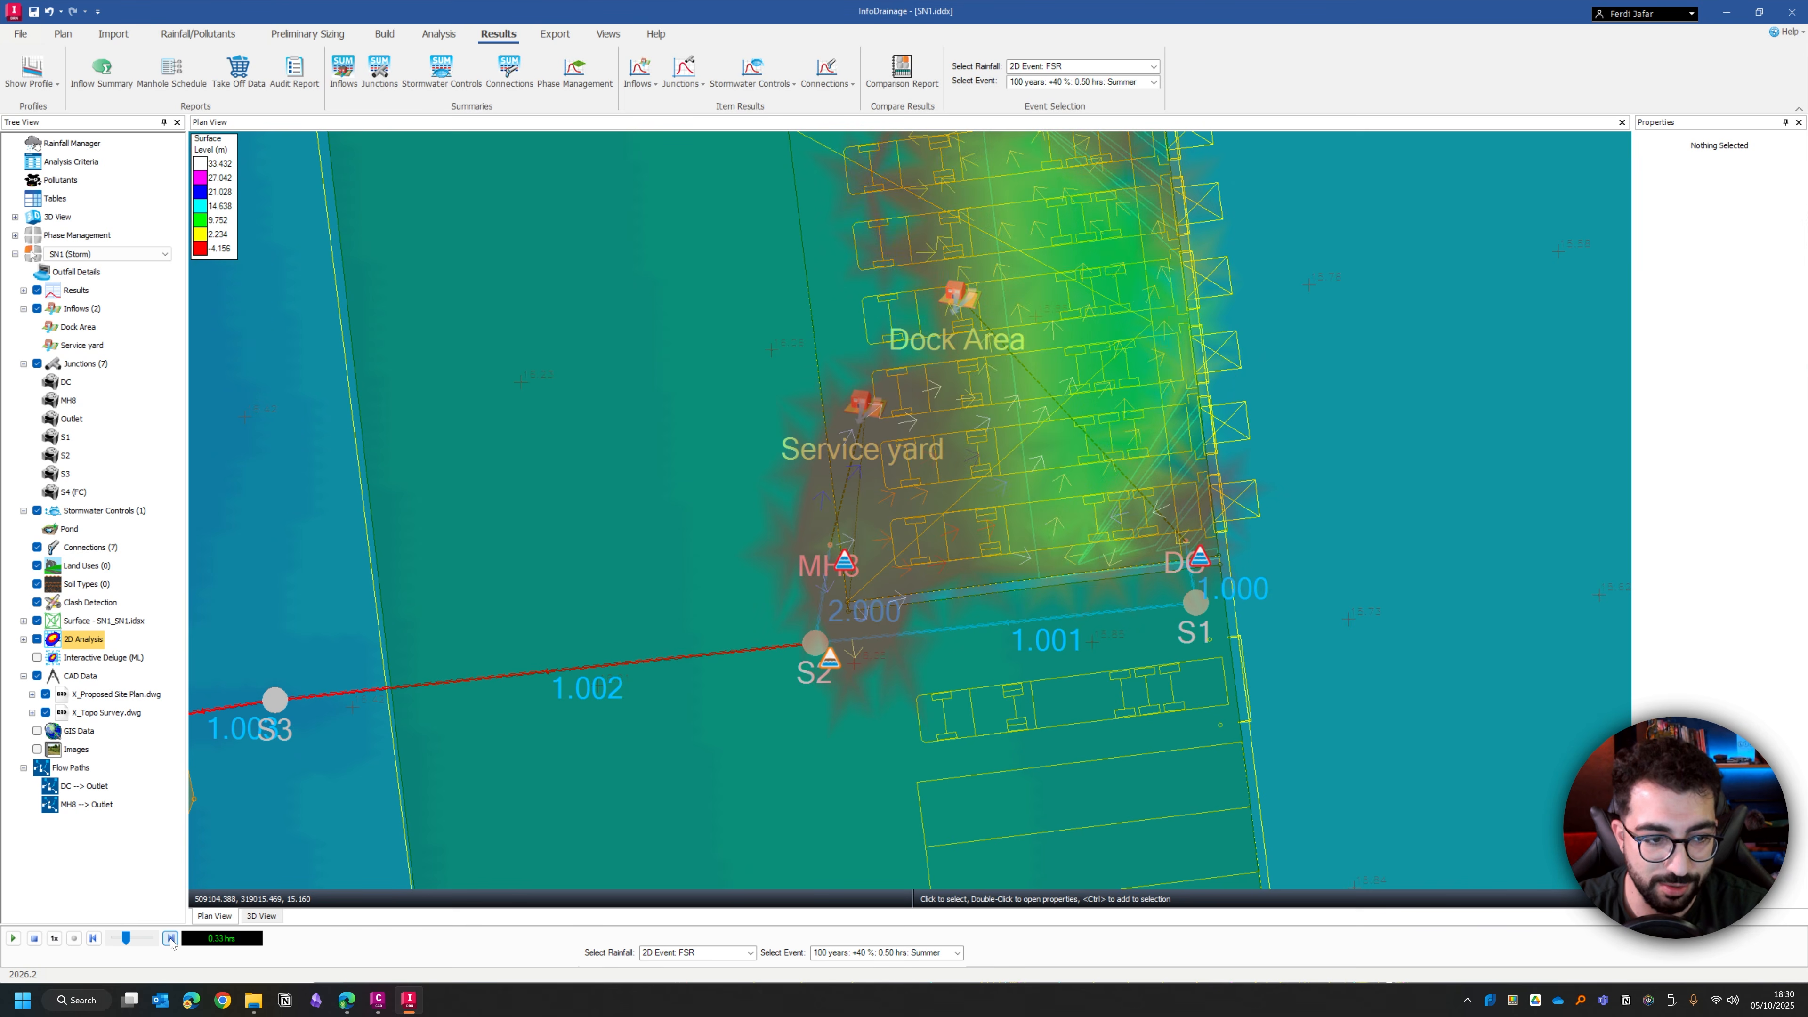
left_click(171, 938)
left_click(171, 939)
scroll(968, 569, "down", 3)
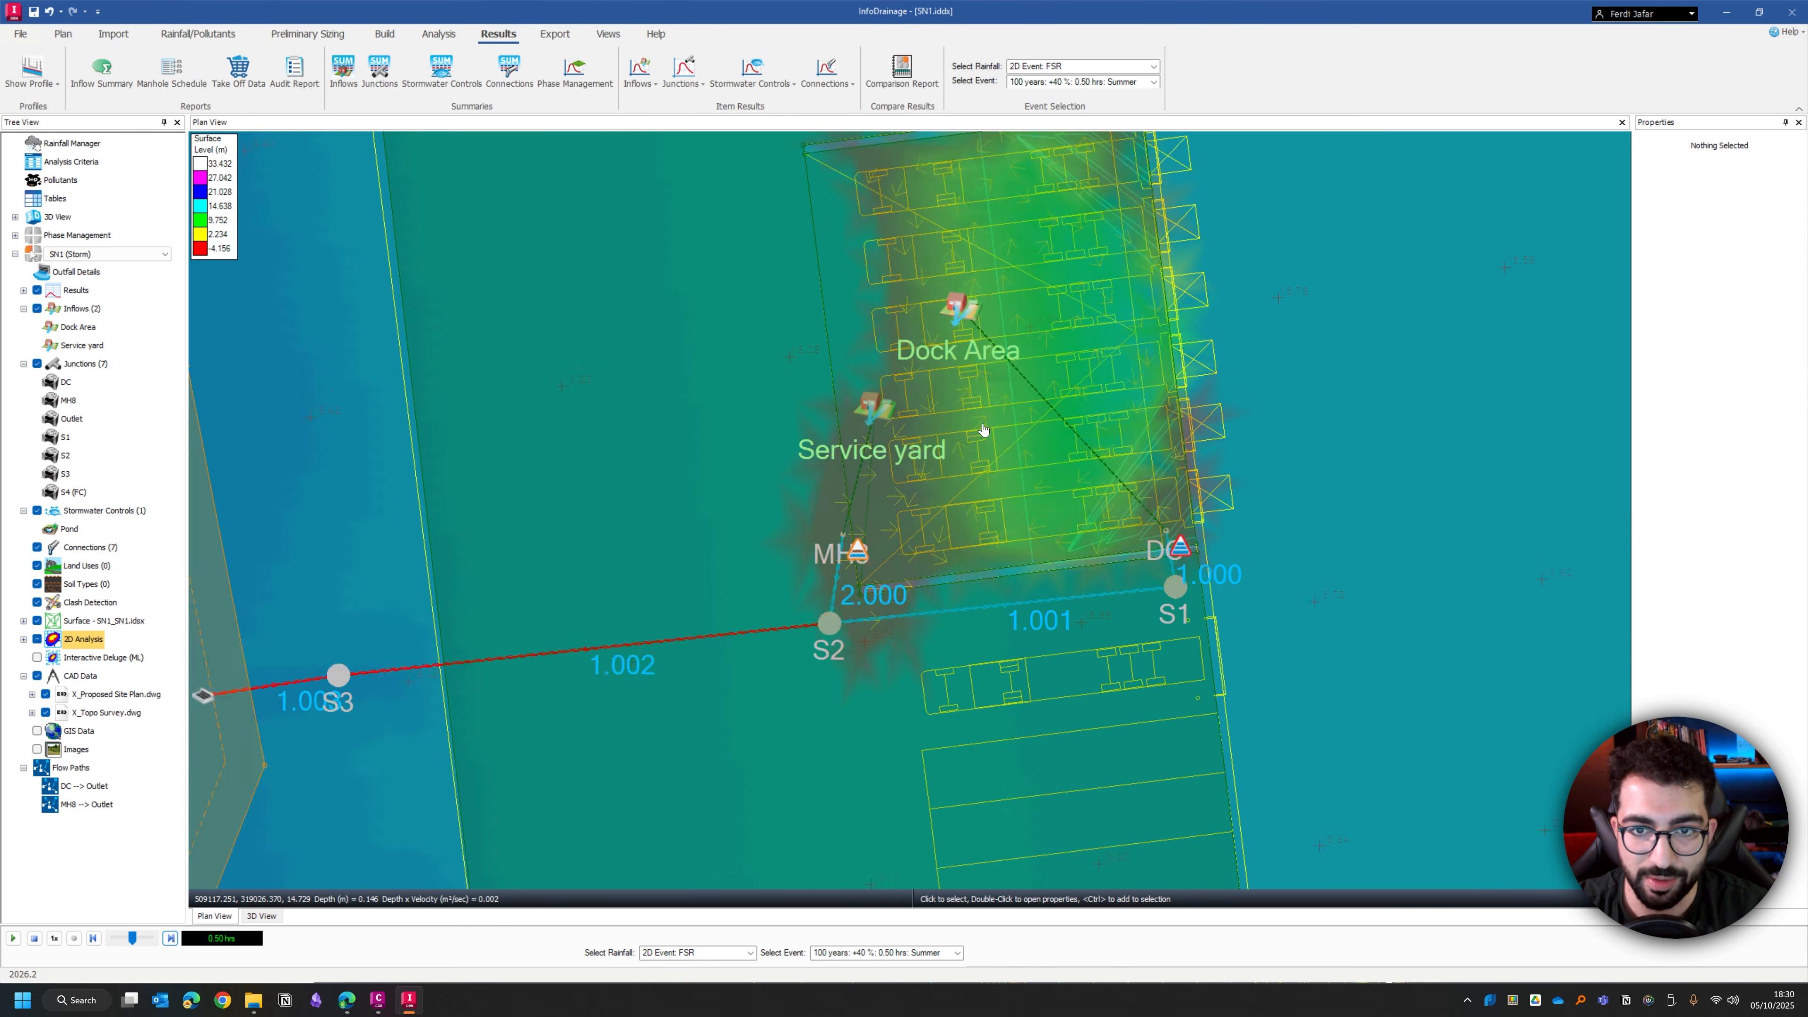
middle_click_drag(1002, 499, 1004, 592)
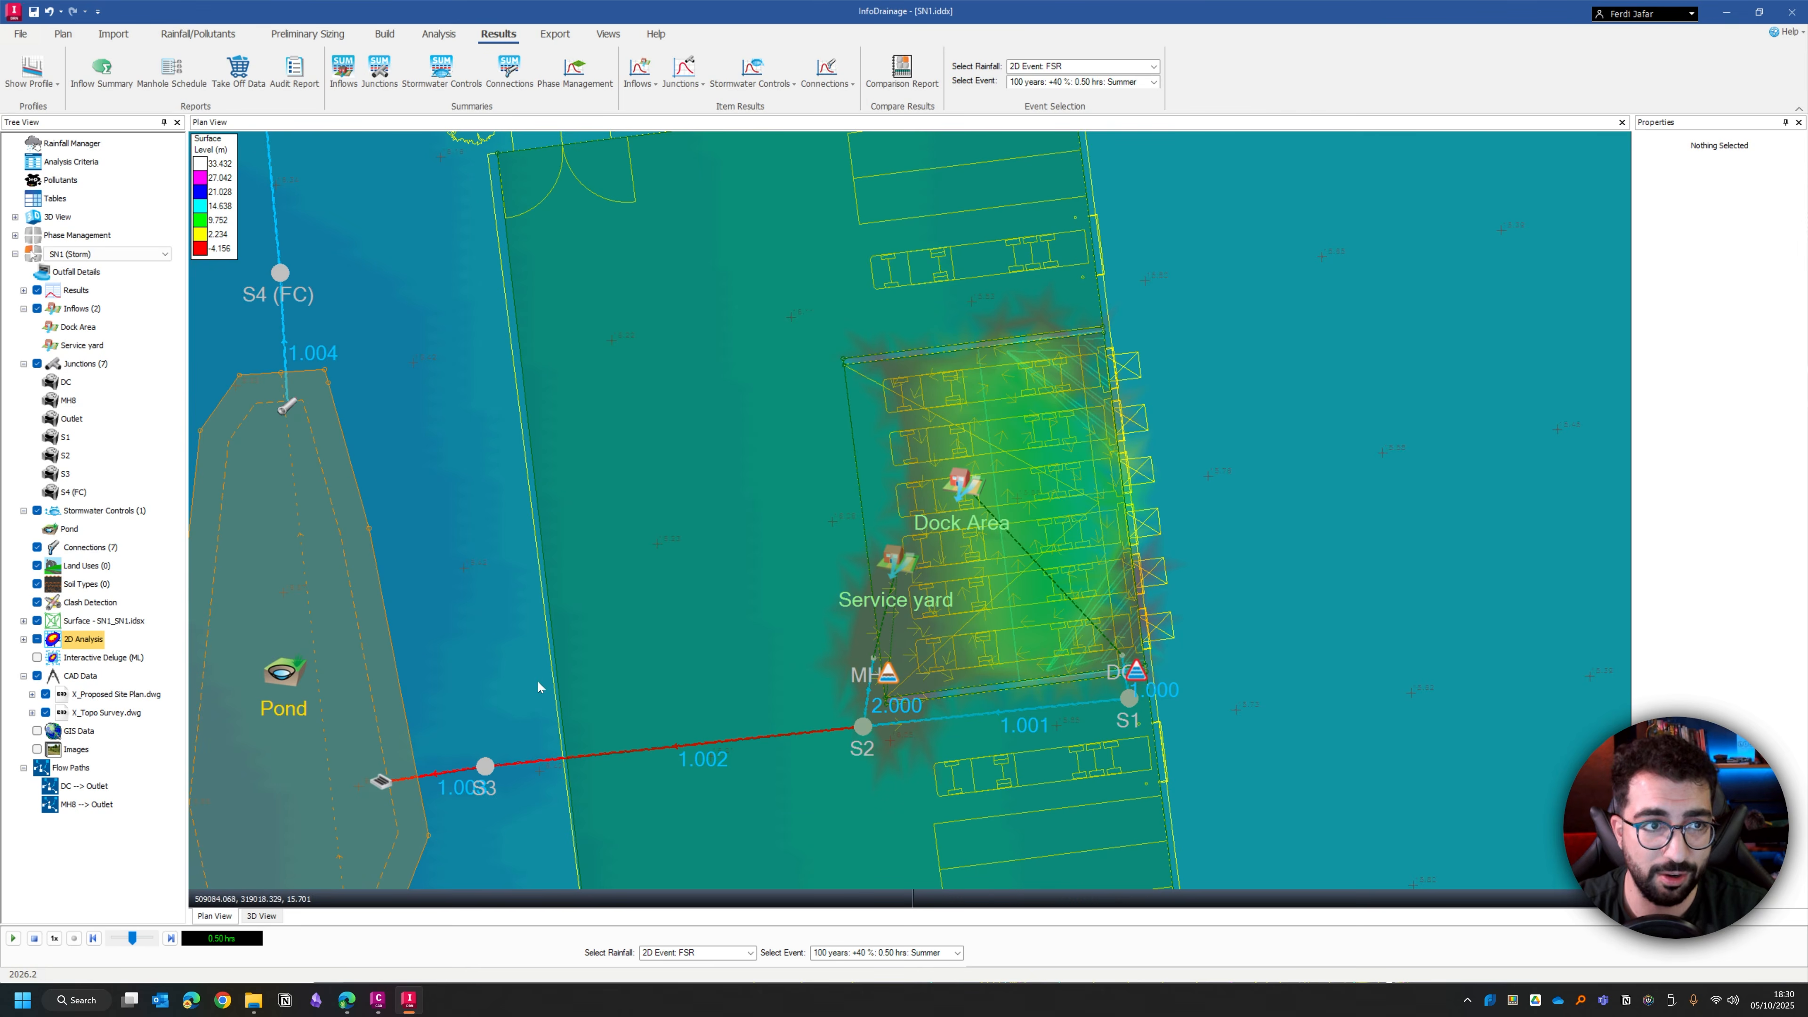
scroll(747, 616, "down", 2)
middle_click_drag(766, 616, 883, 554)
scroll(883, 554, "up", 2)
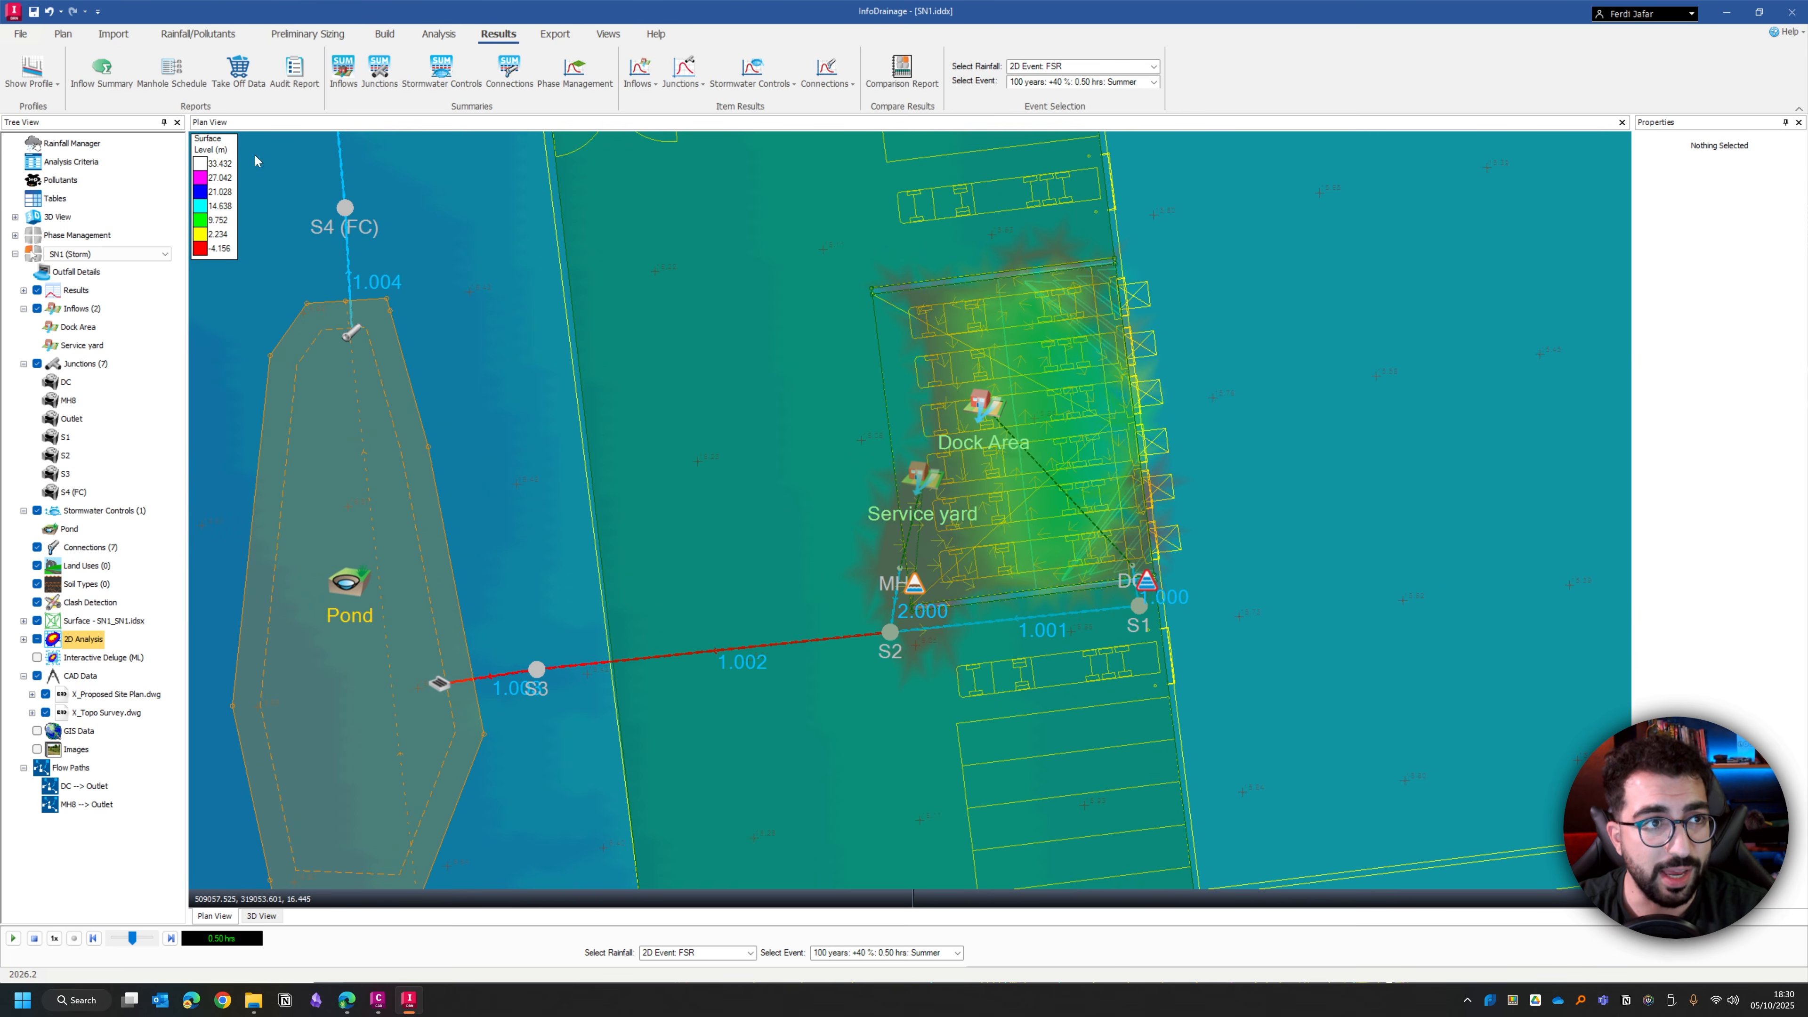
scroll(755, 504, "down", 3)
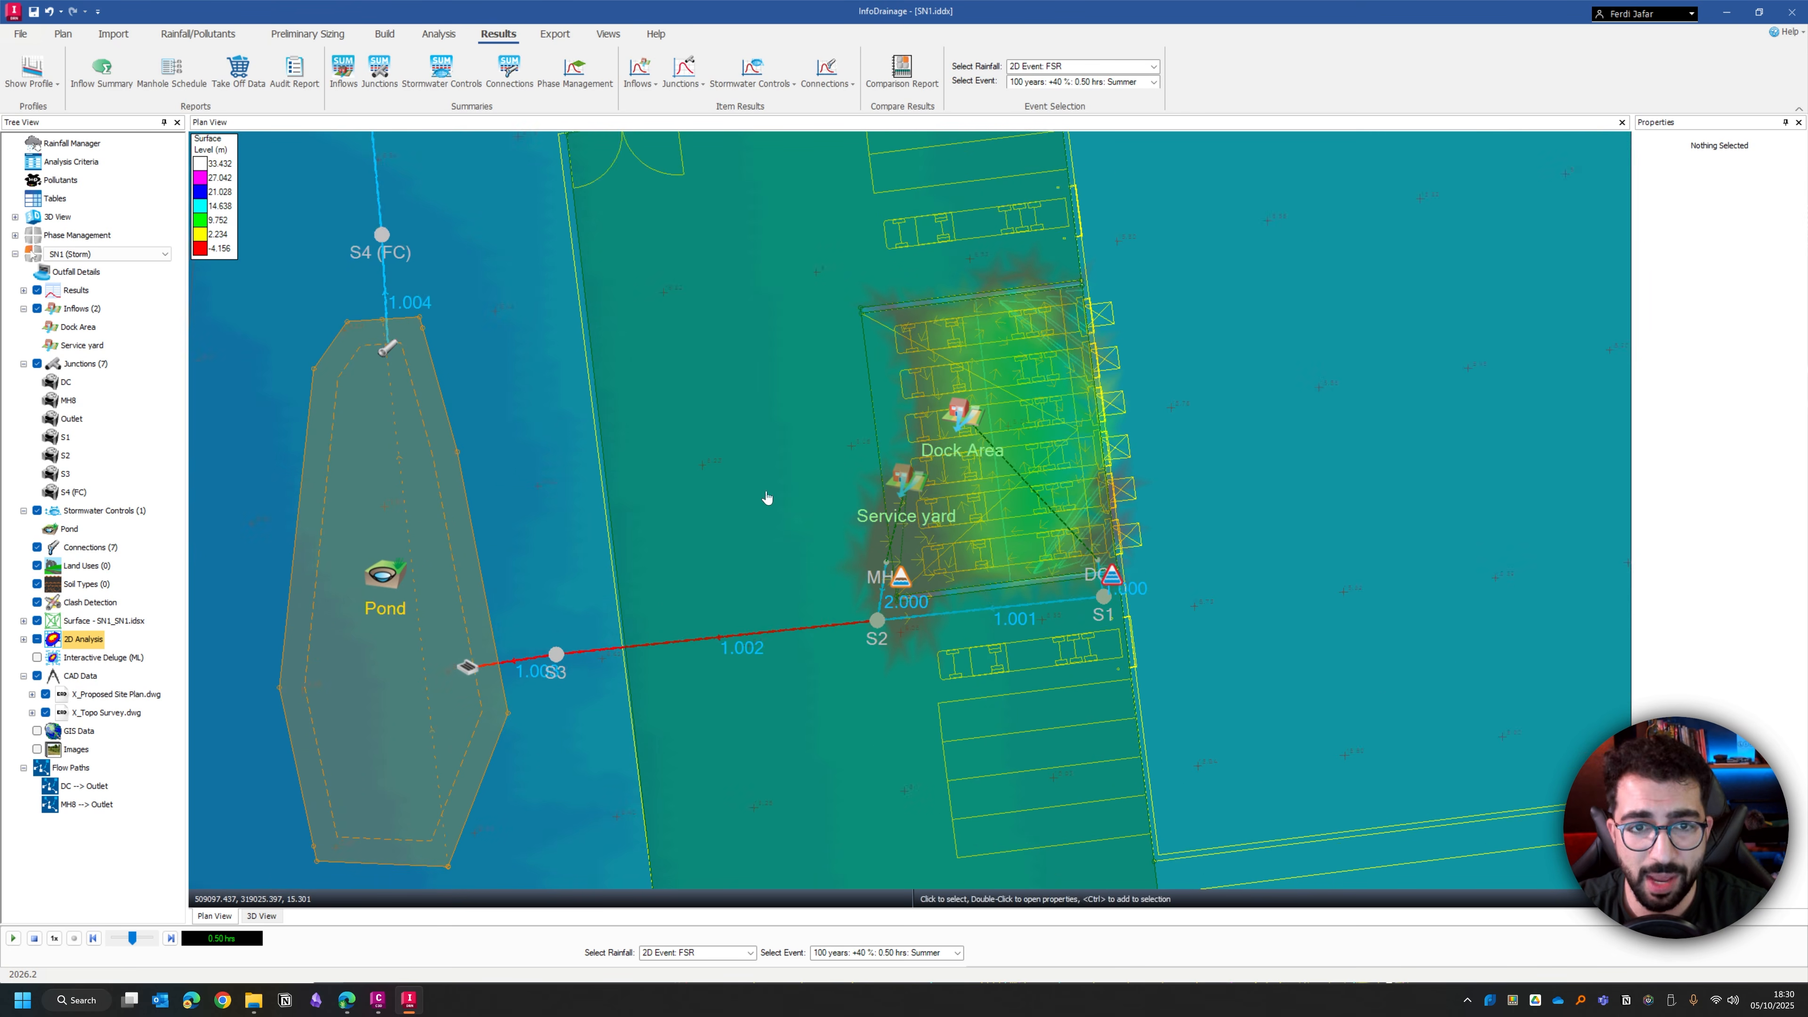
Step: Switch to Civil 3D, start an import from InfoDrainage with the file SN1.iddx, and proceed to the phase options
left_click(1791, 15)
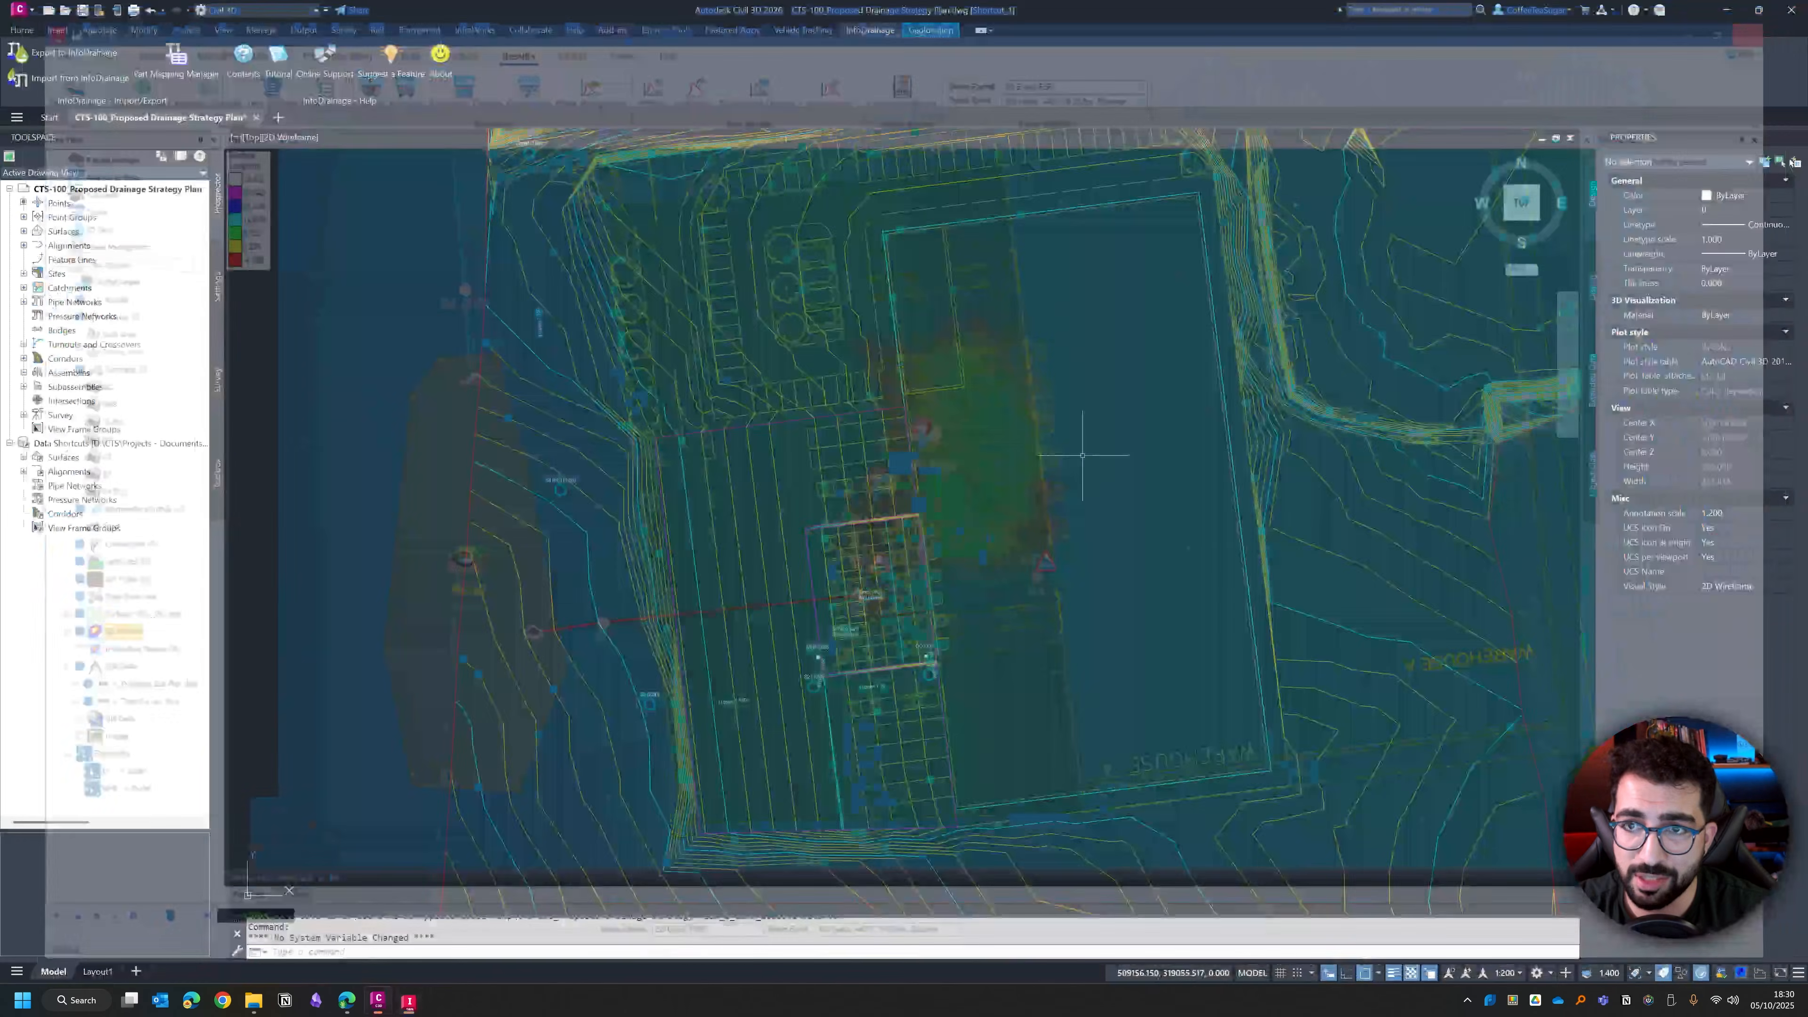
left_click(55, 78)
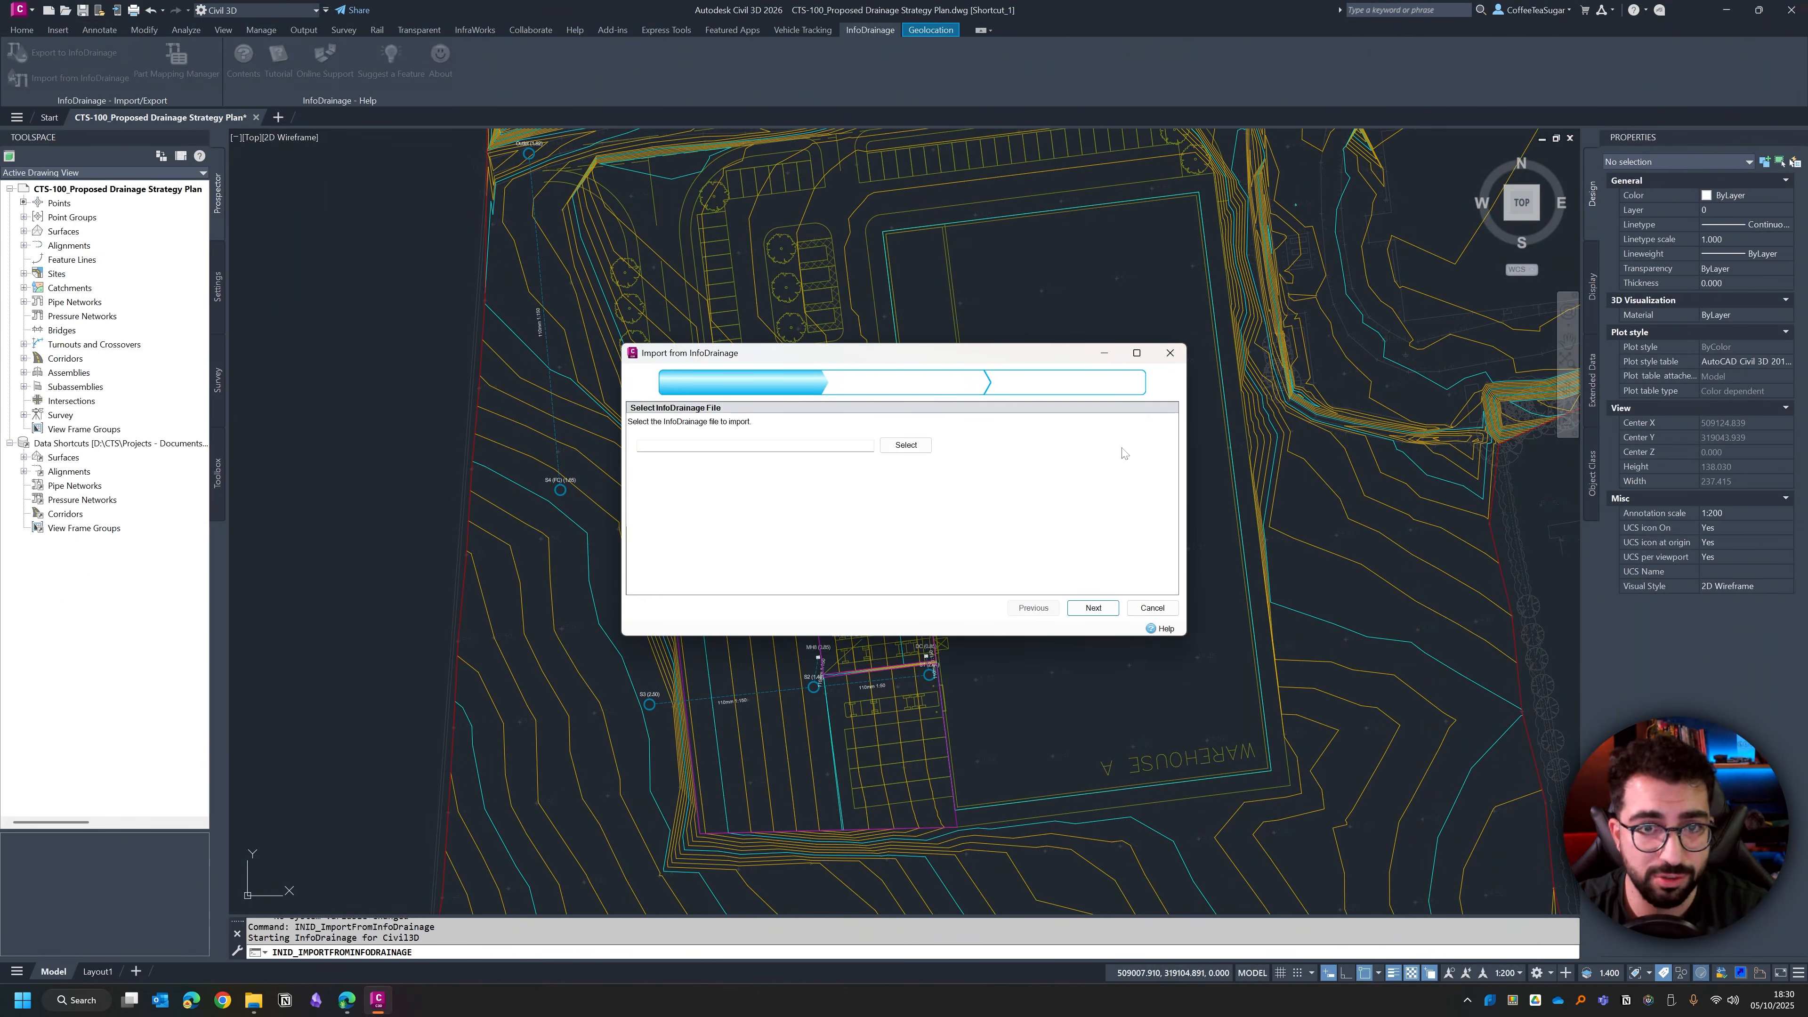
left_click(902, 446)
left_click(897, 454)
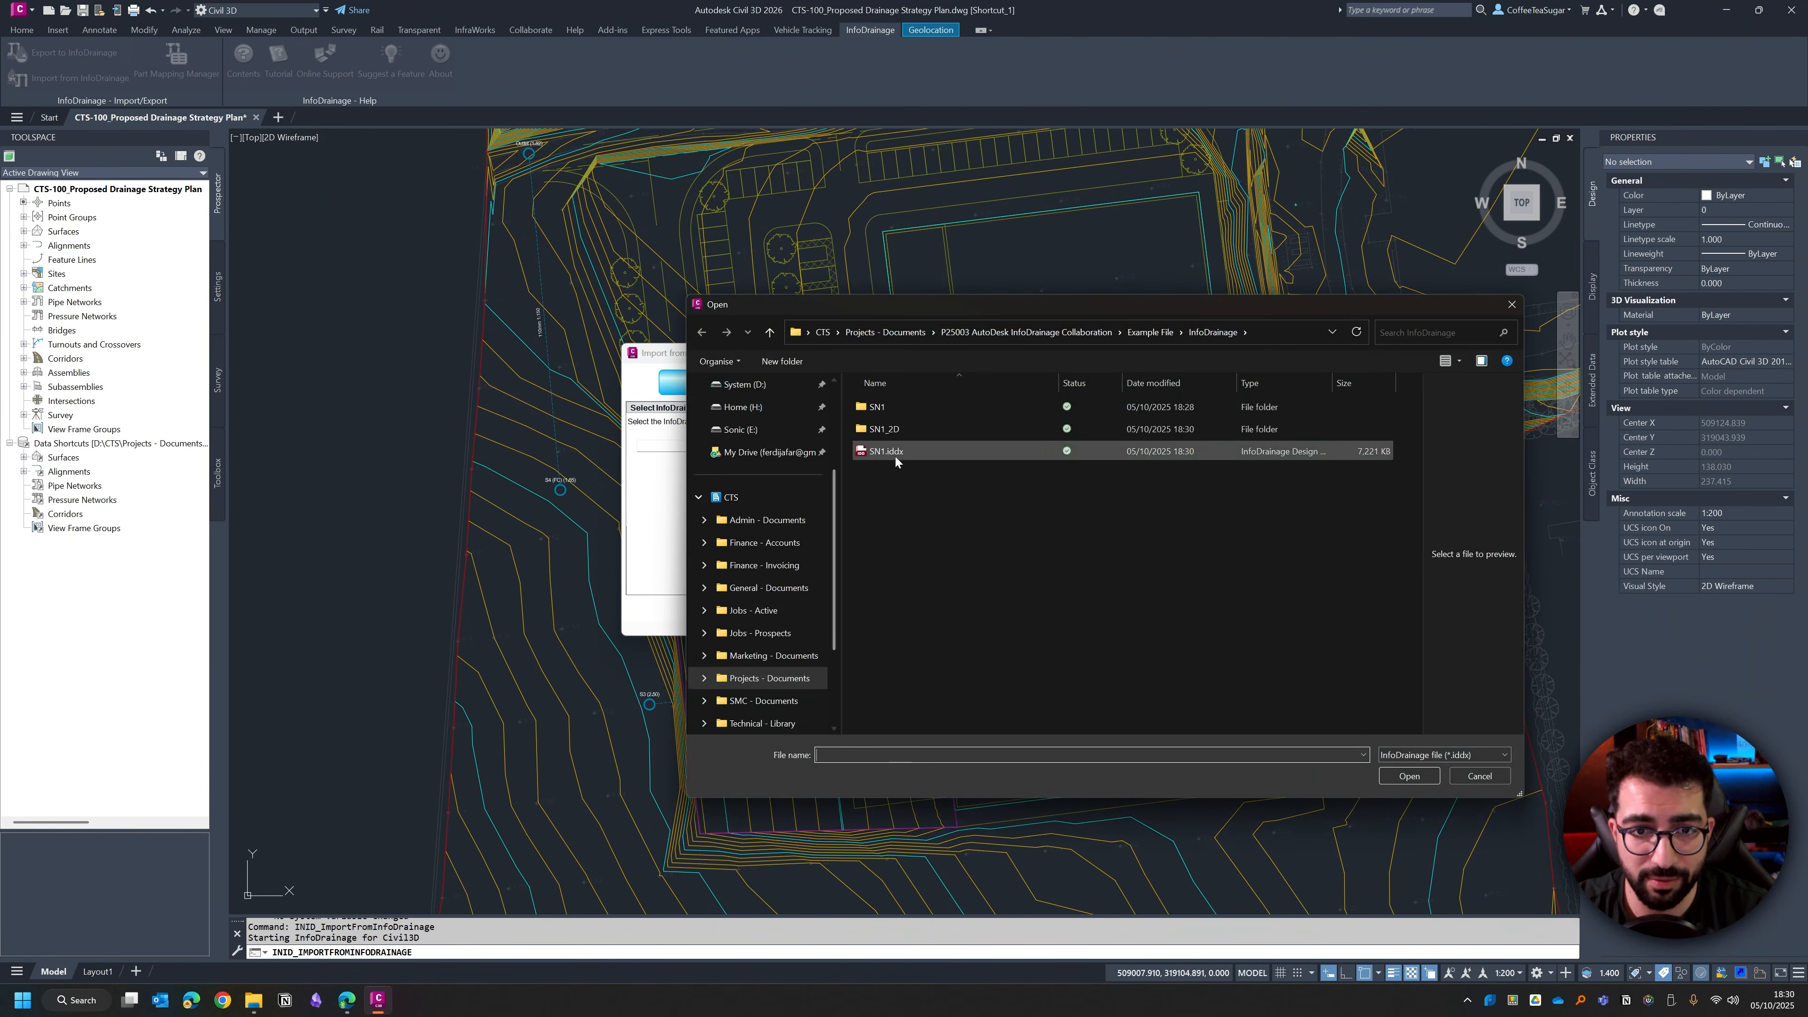
left_click(1413, 774)
left_click(1093, 607)
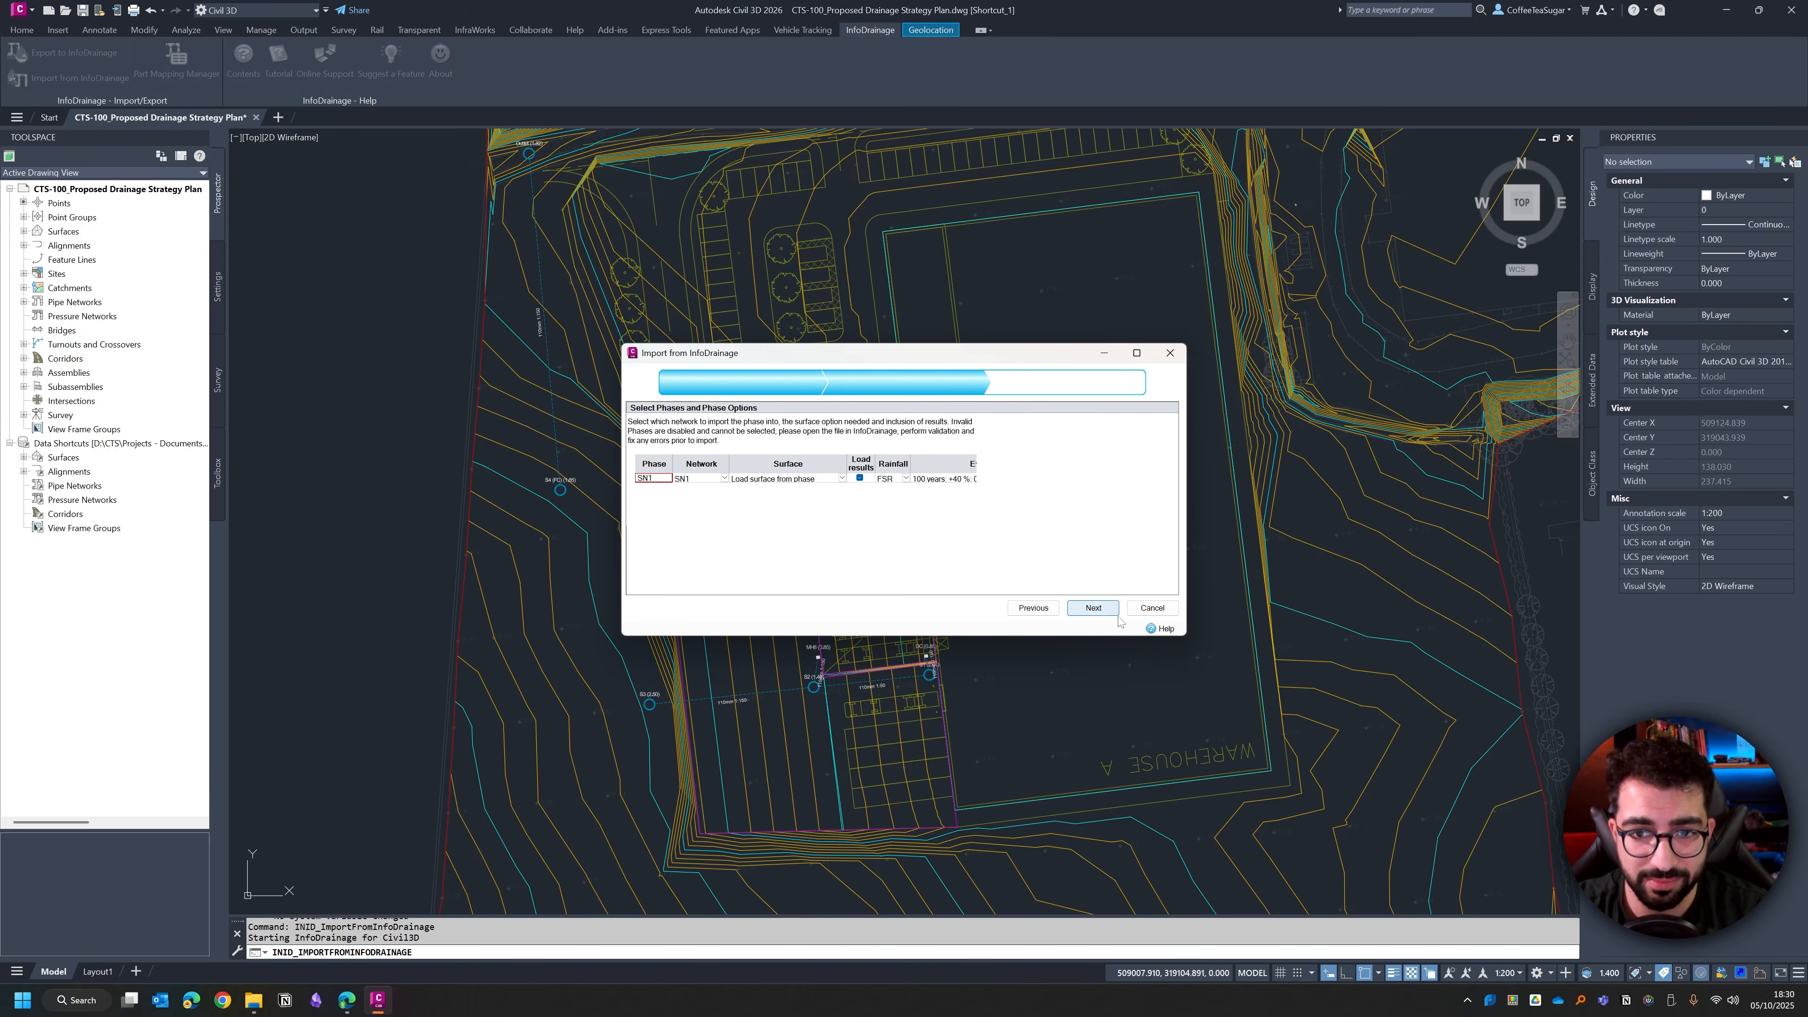
Step: Load the surface from phase SN1, choose the 100 years +40%, 0.50 hrs Summer results event, and proceed to the parts mapping
left_click_drag(1188, 642, 1531, 794)
left_click(840, 478)
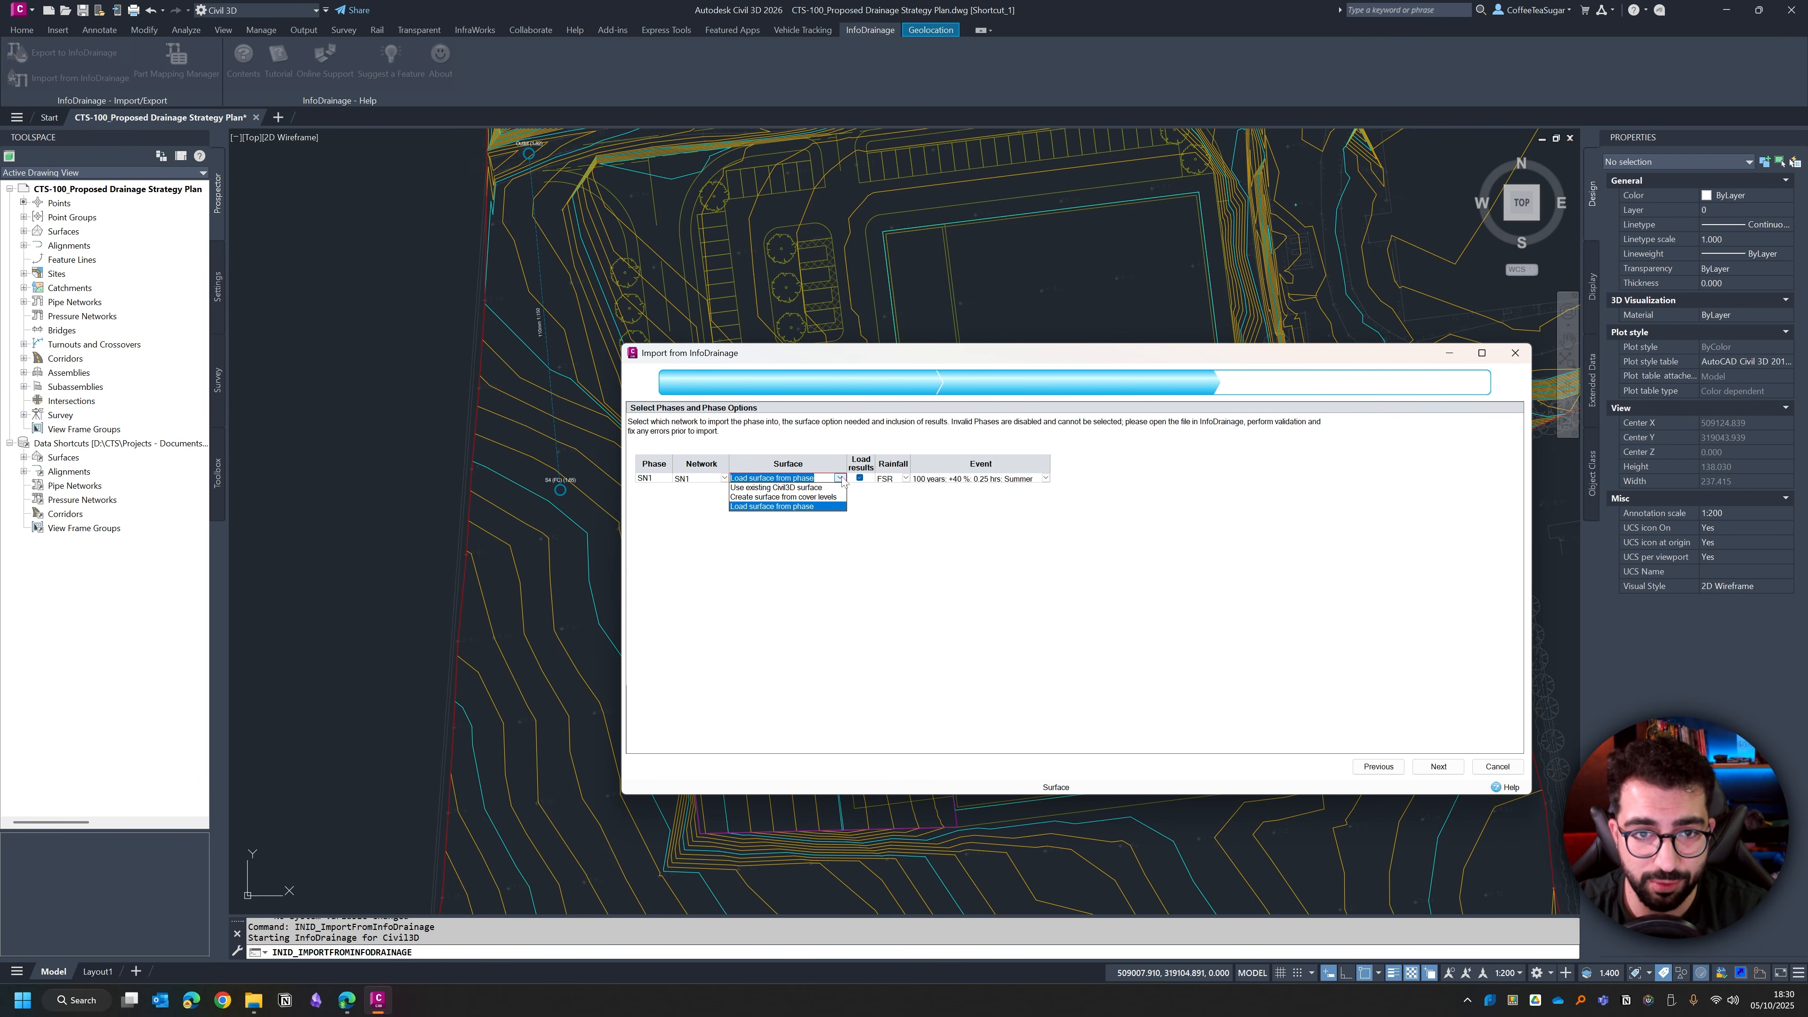
left_click(783, 506)
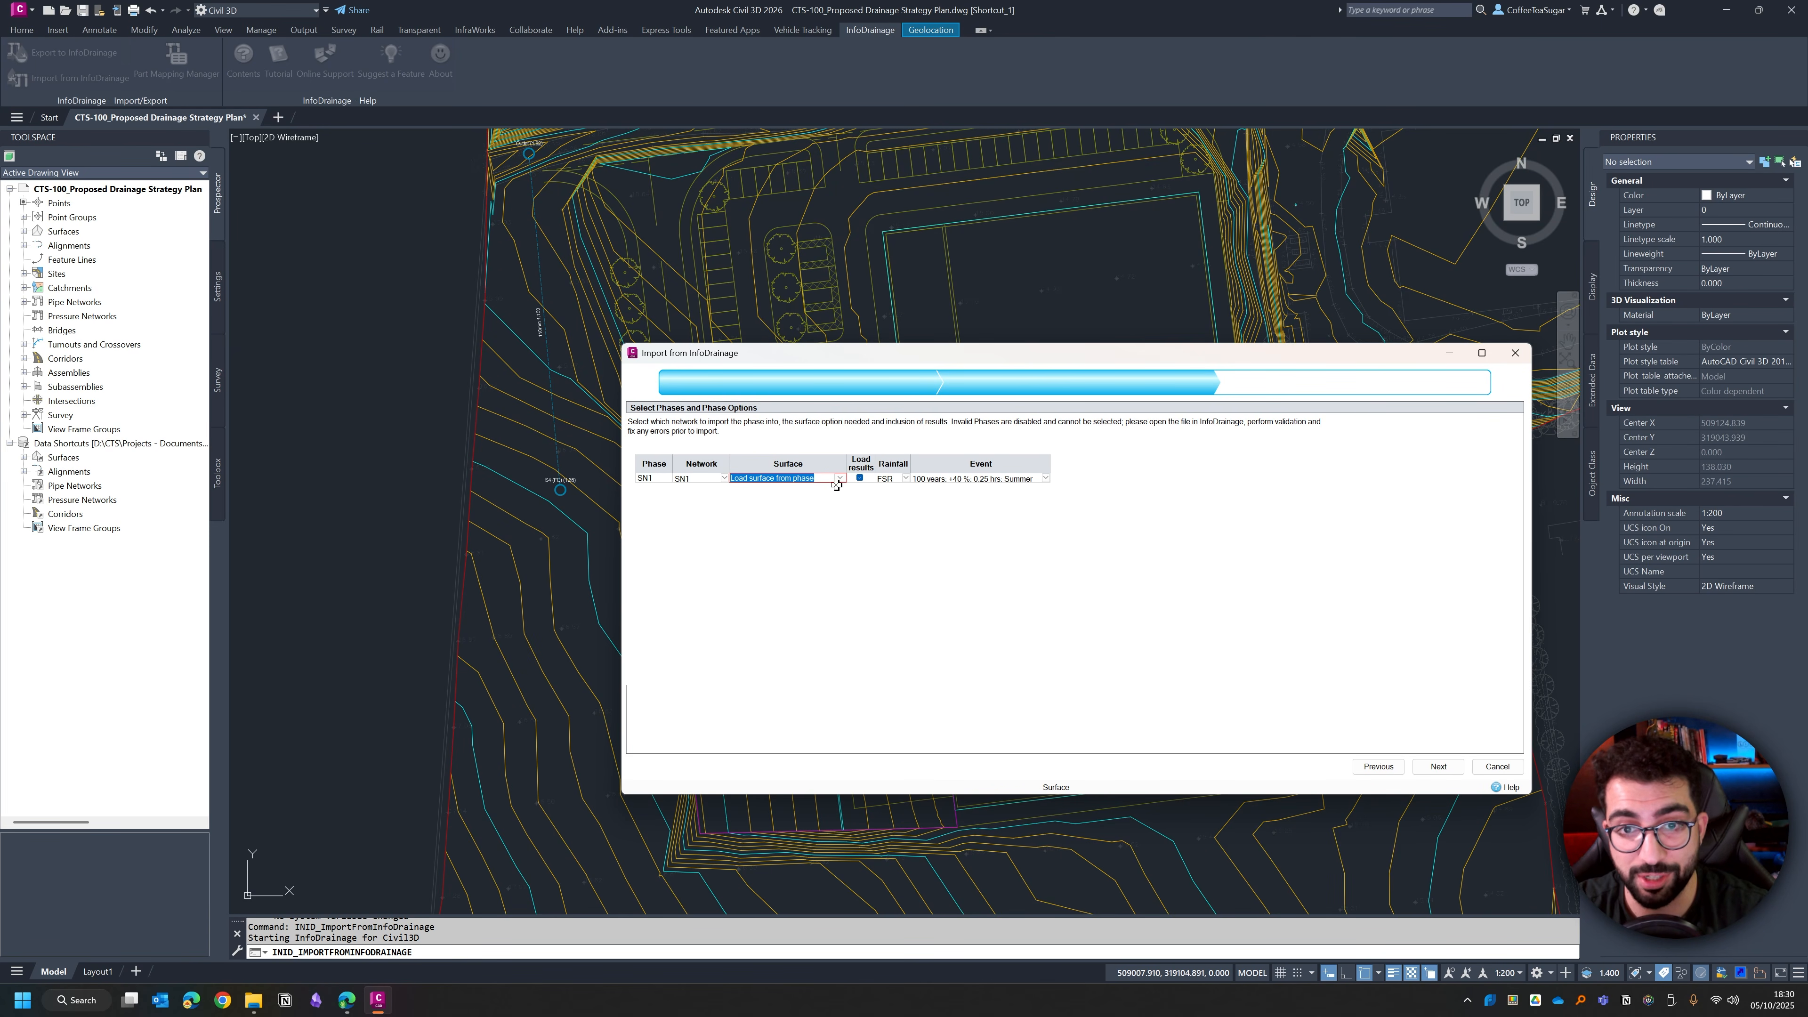
left_click(1042, 477)
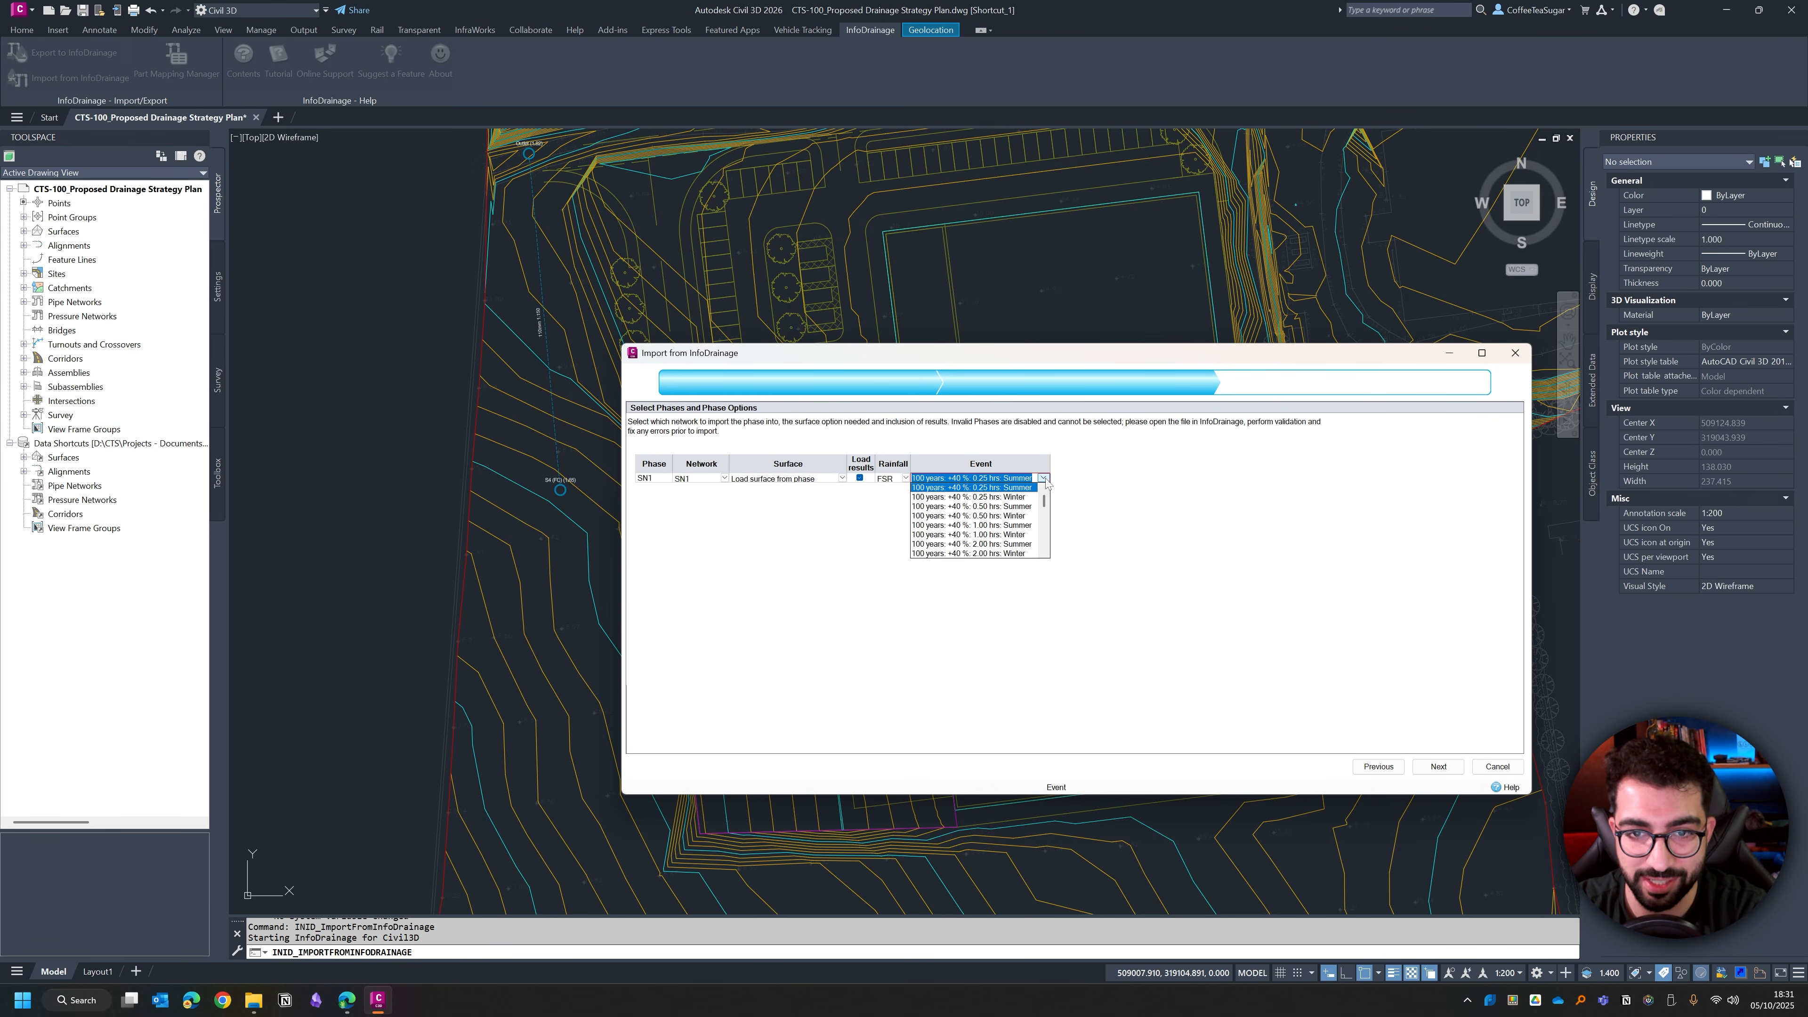
left_click(981, 506)
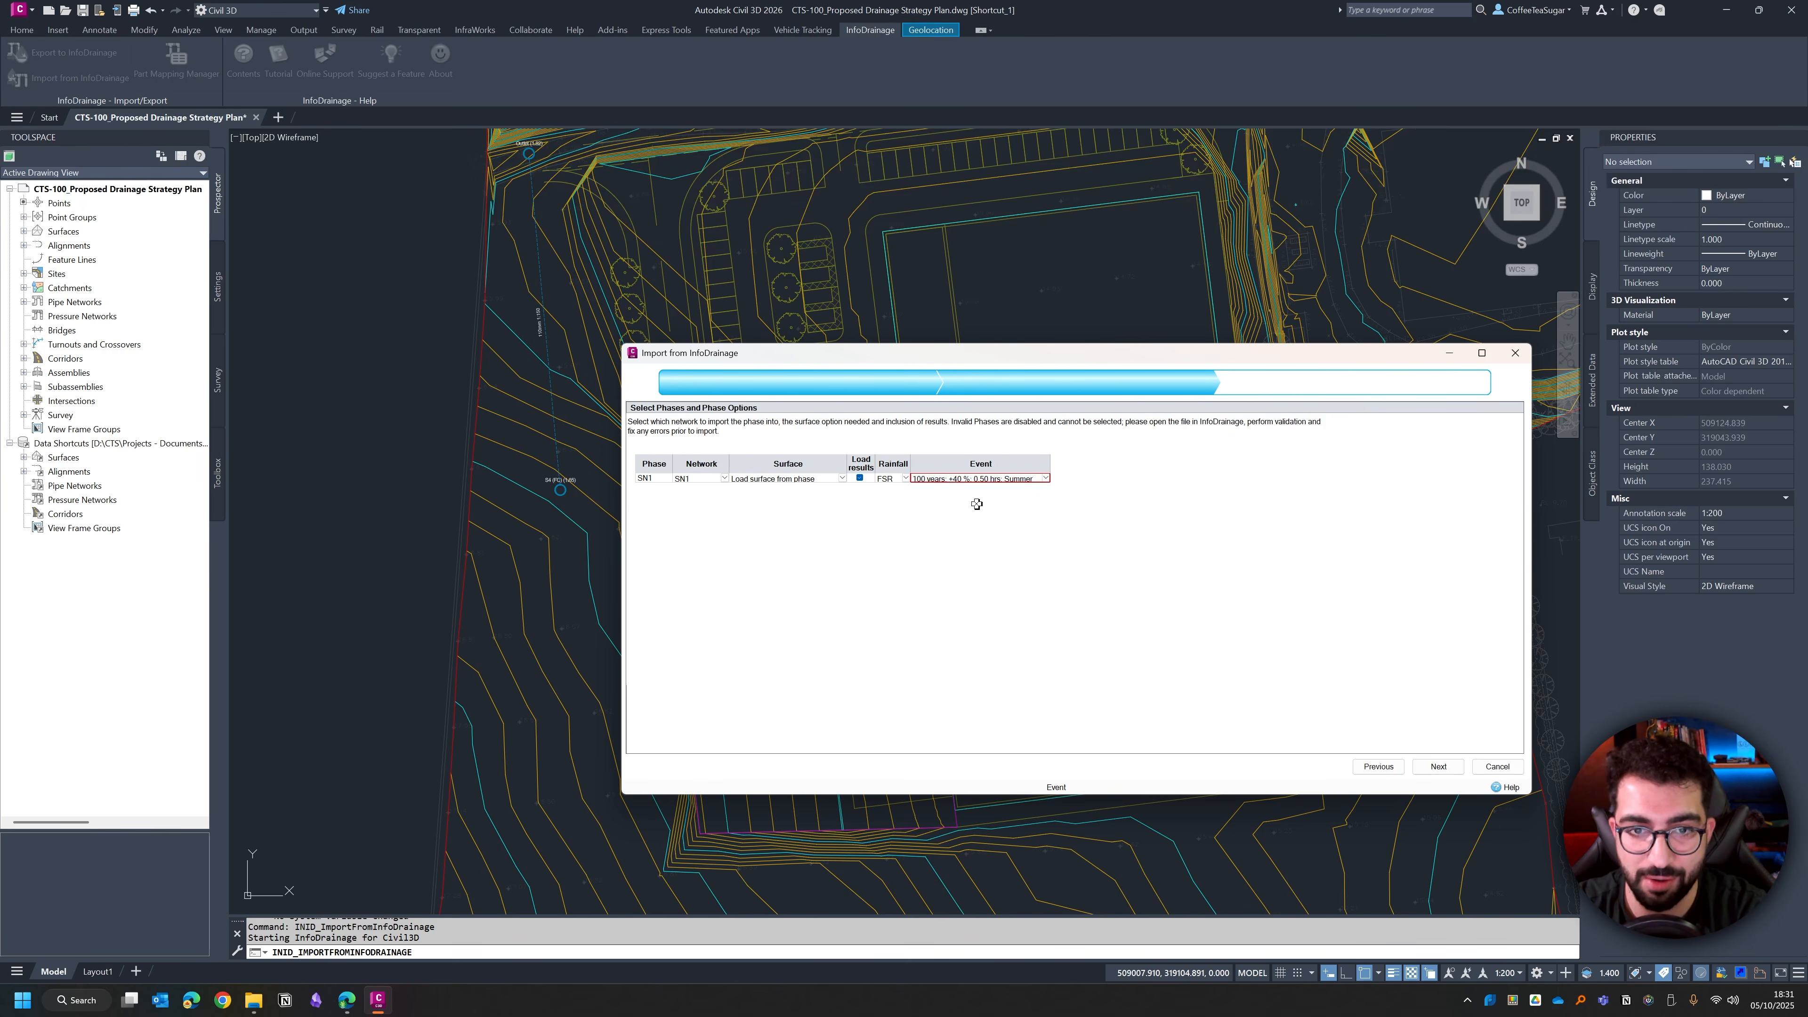
left_click(1438, 766)
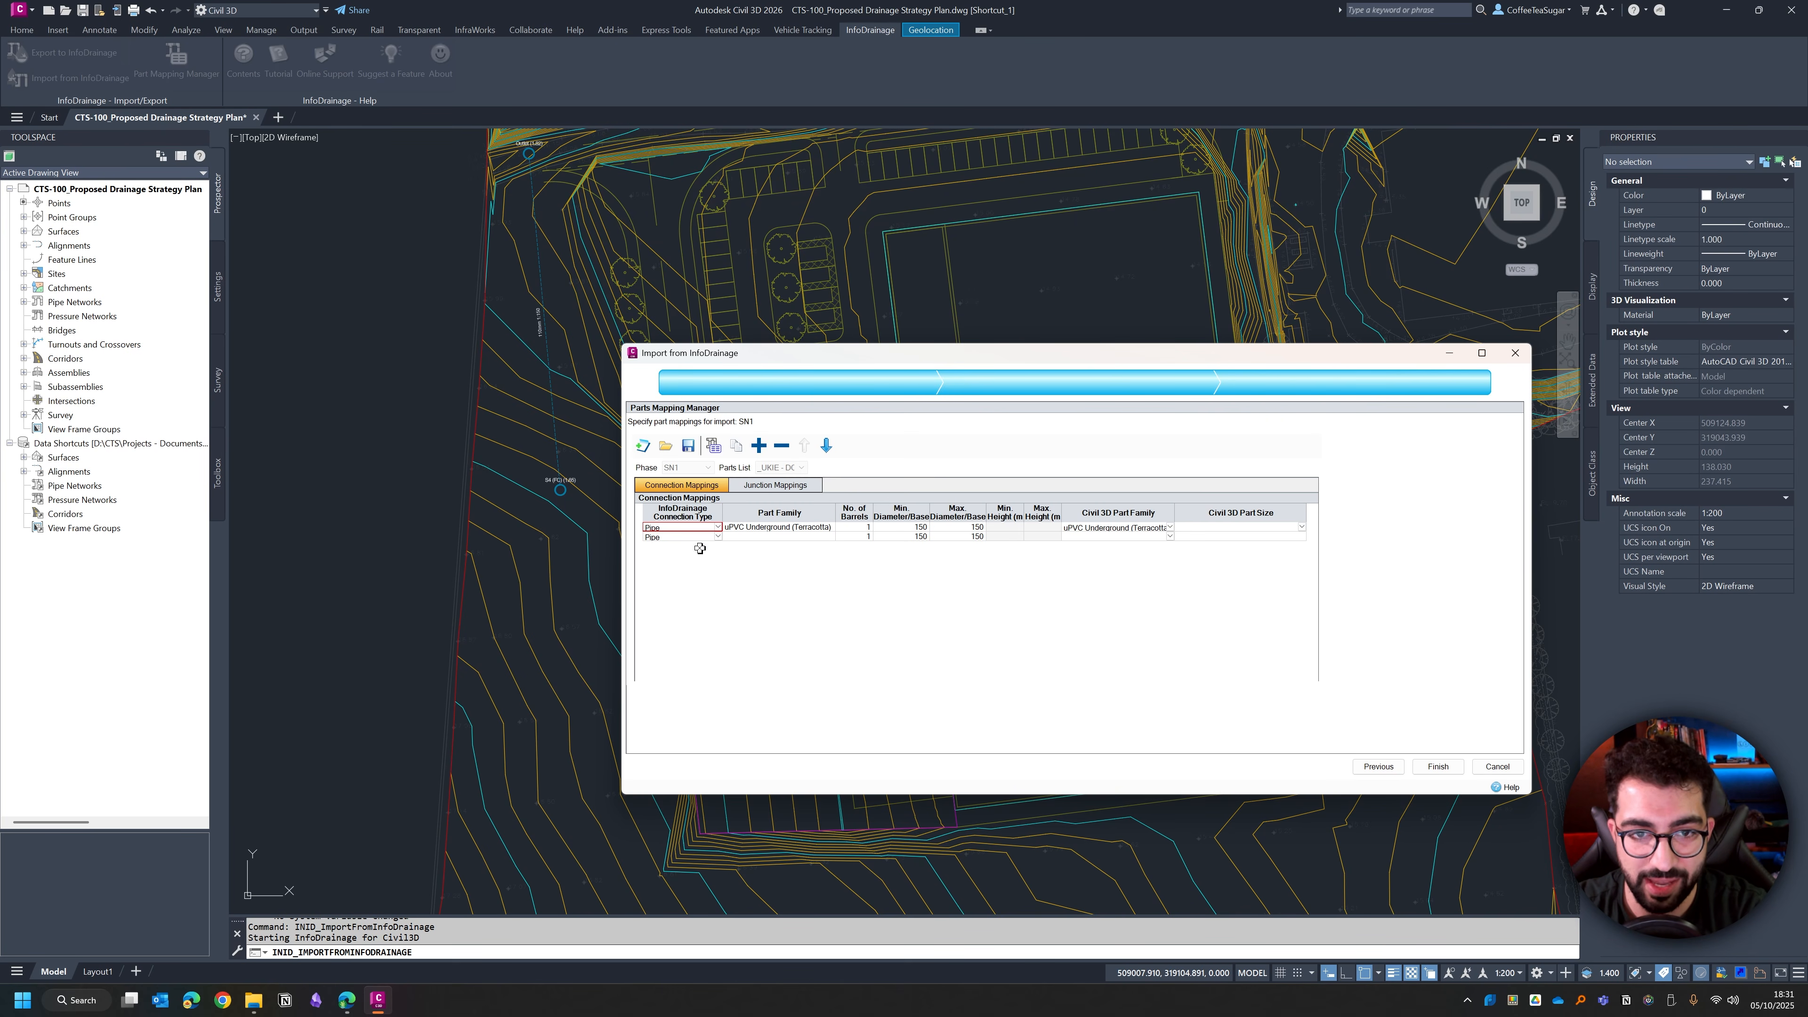
Step: Map both pipe connections to the uPVC Underground (Terracotta) family with the 160 mm uPVC Pipe (WTh = 4.1) size
left_click(1303, 528)
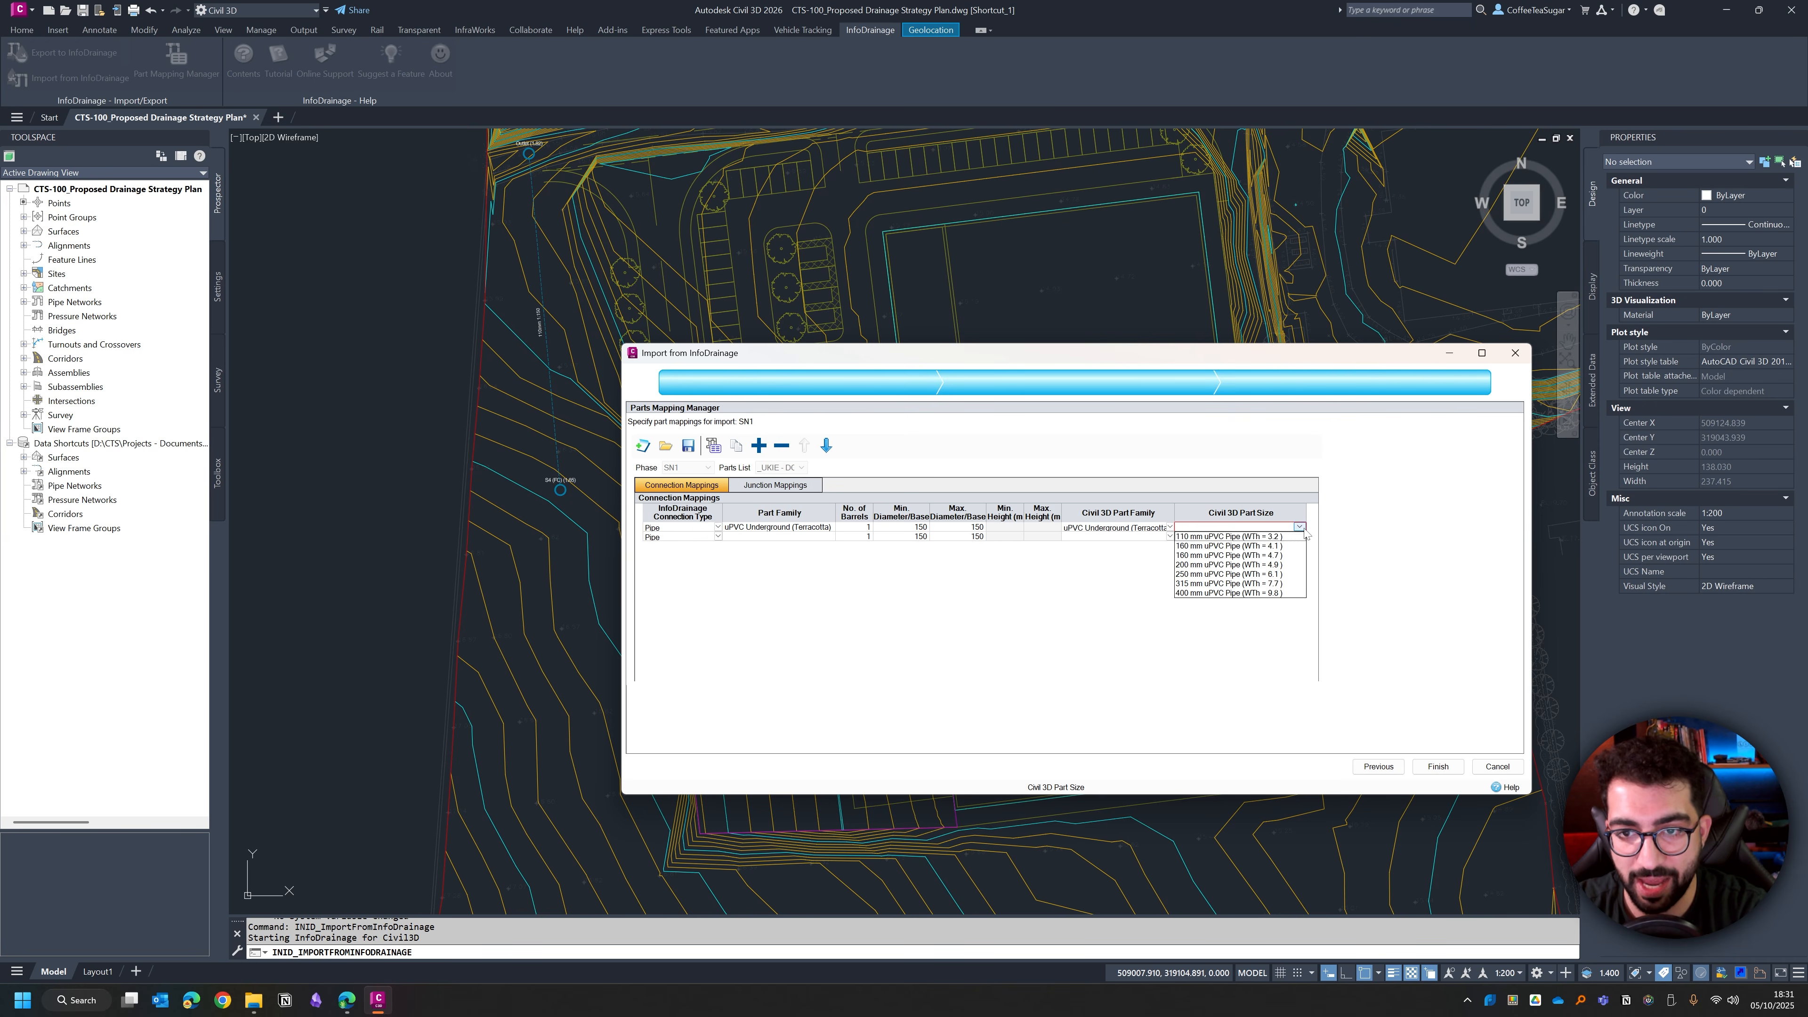
left_click(1199, 546)
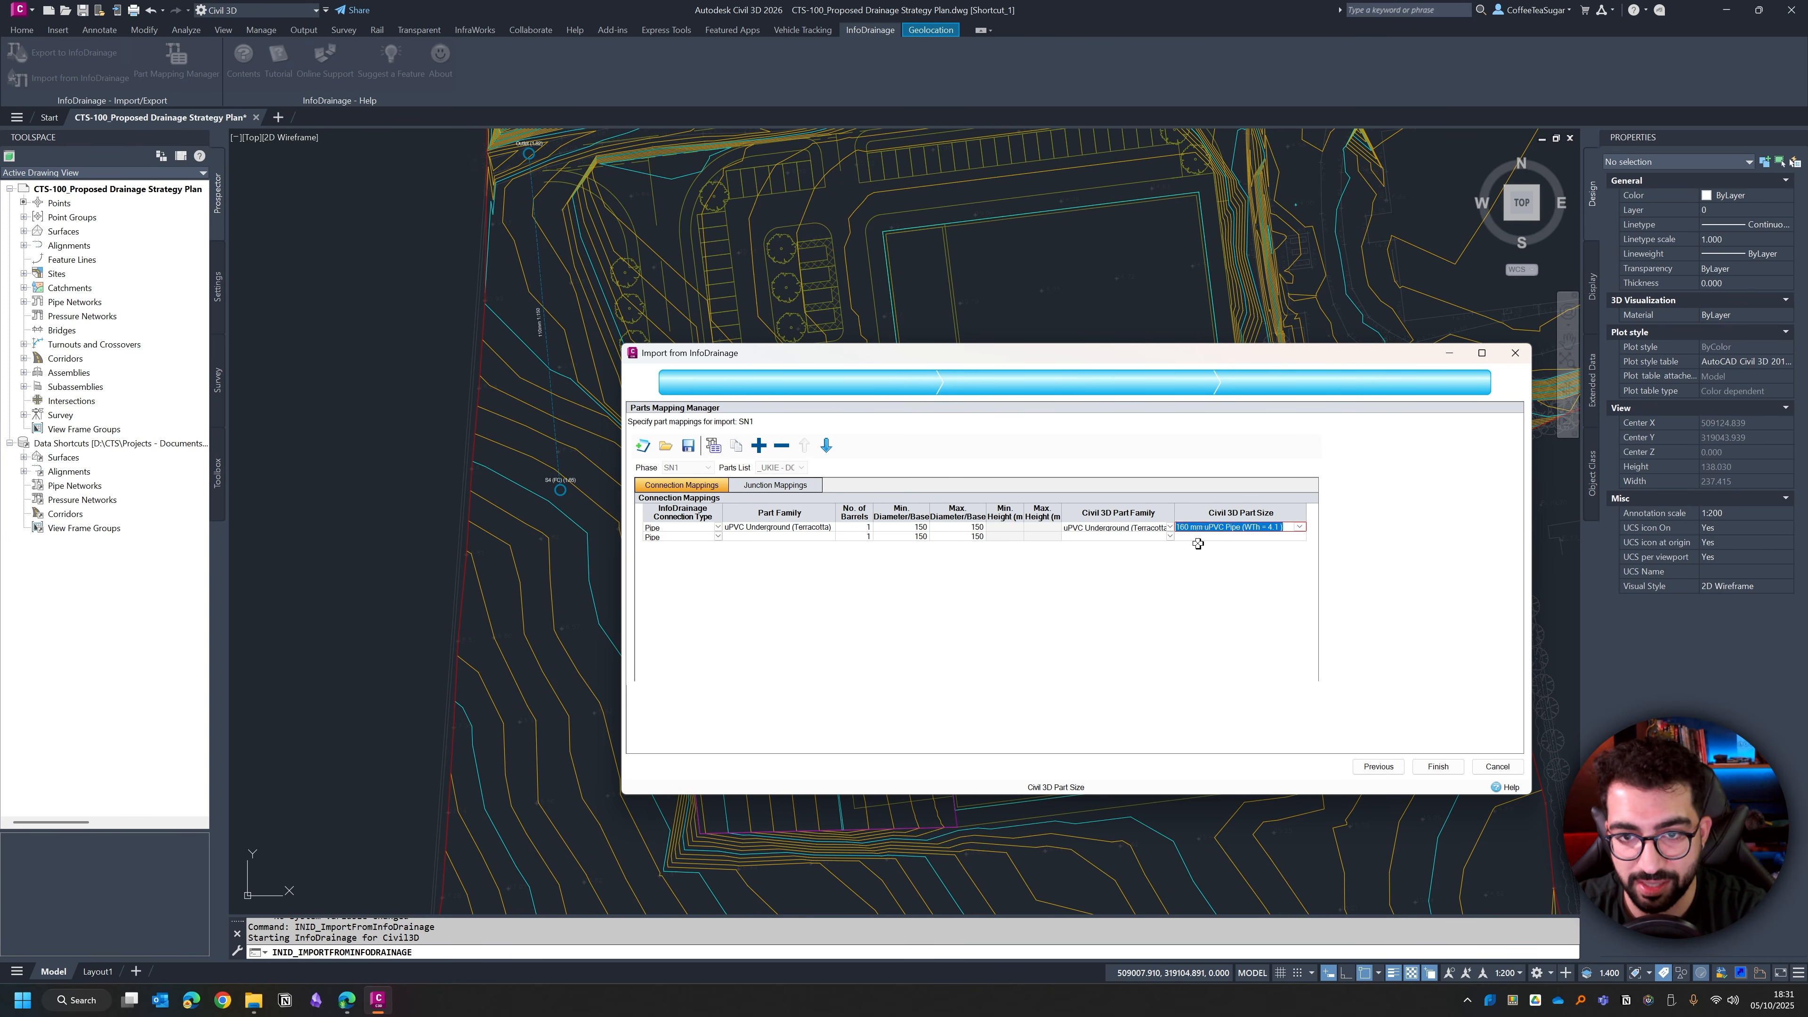
left_click(1168, 537)
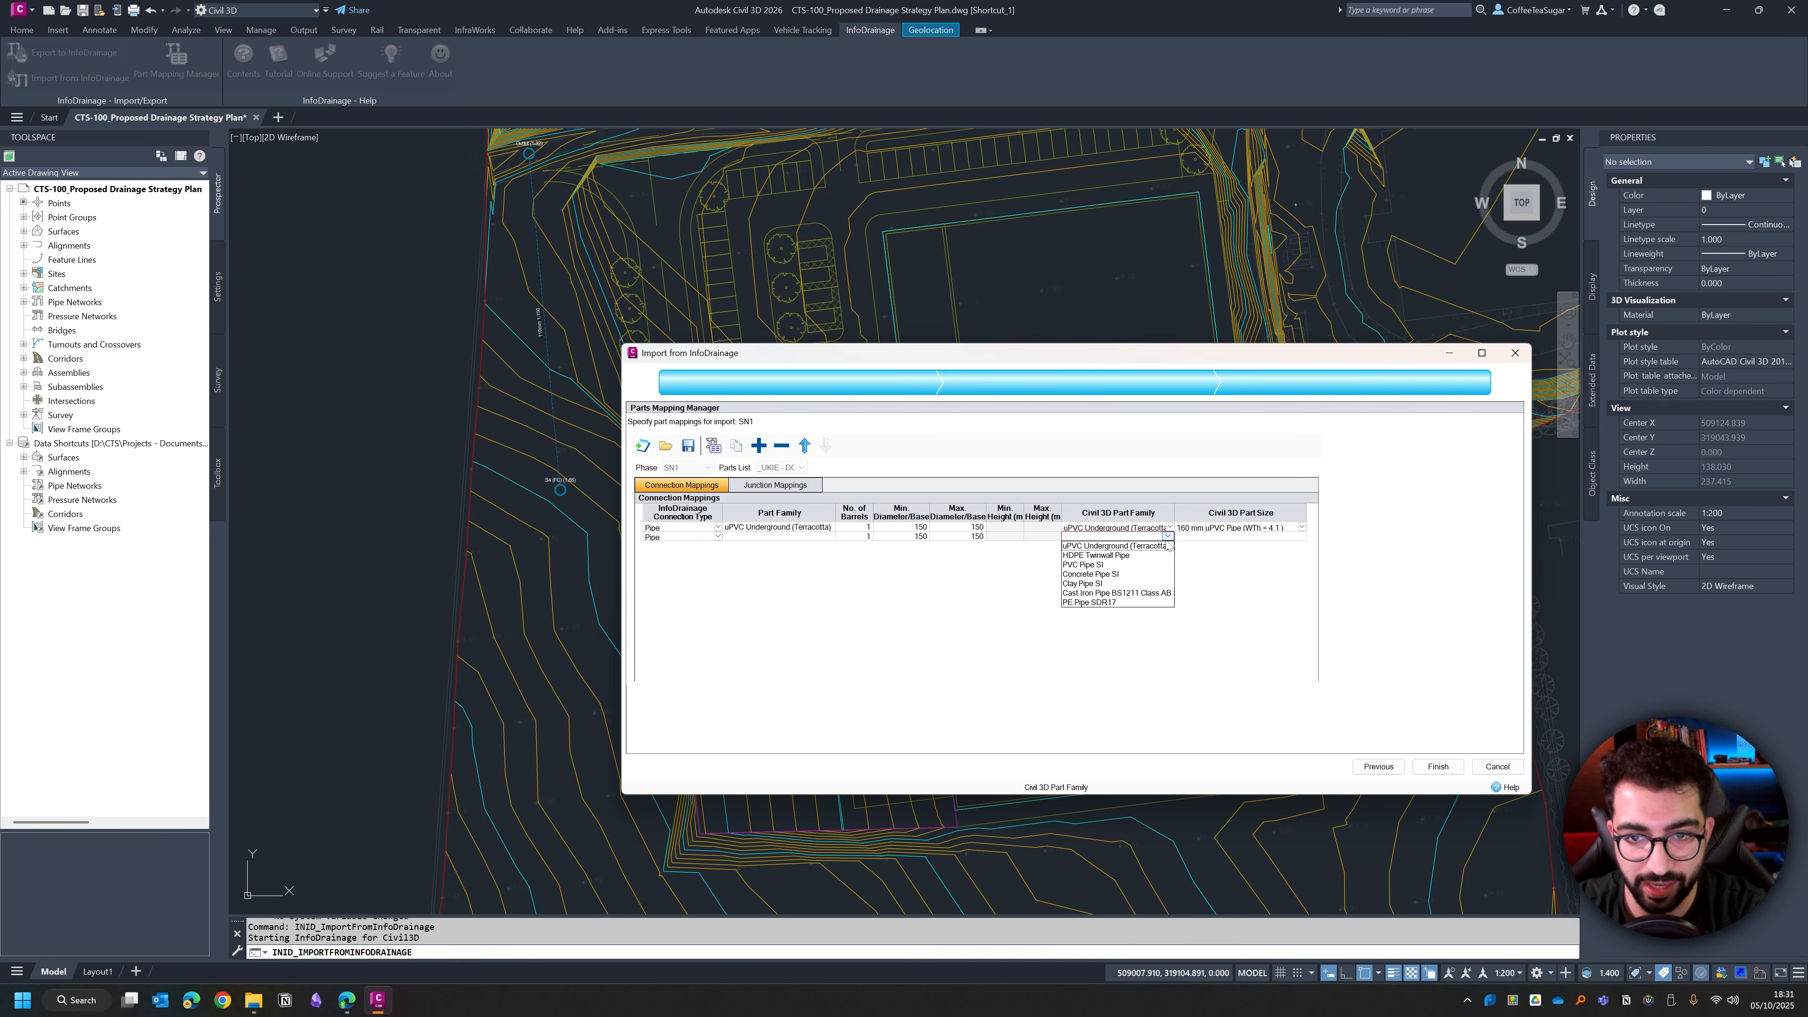
left_click(1139, 546)
left_click(1299, 536)
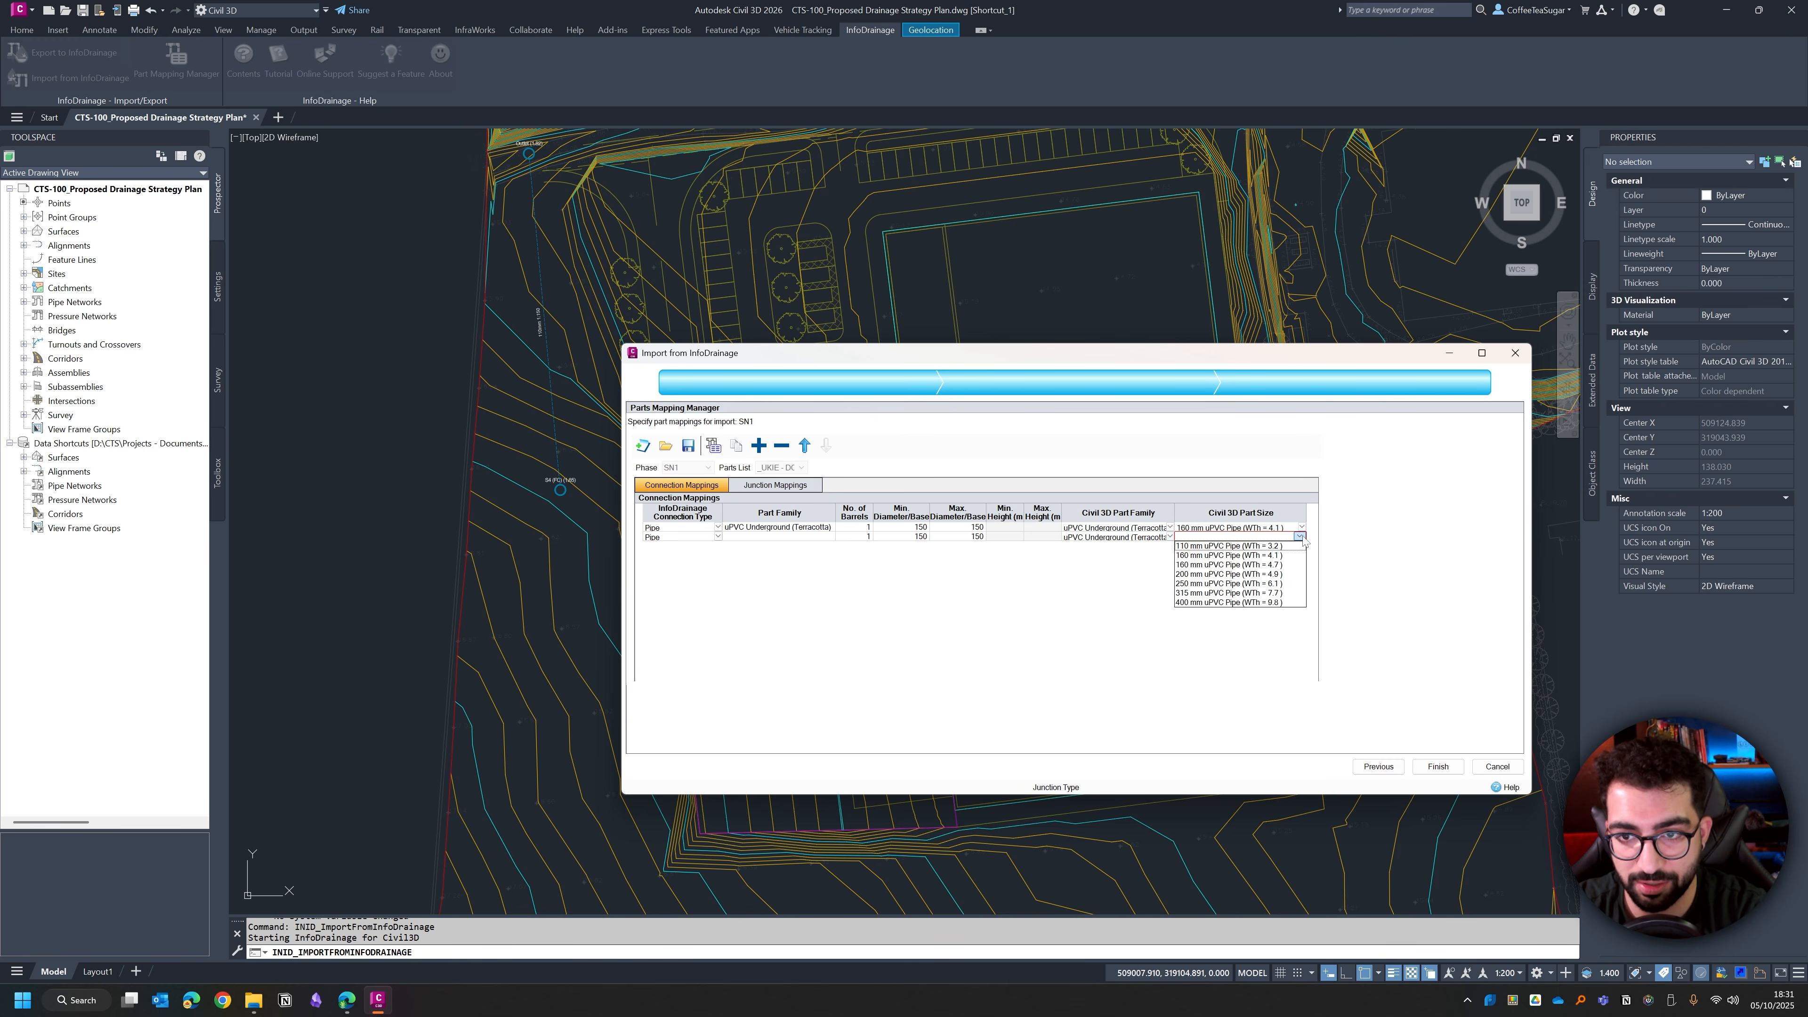
left_click(1213, 555)
Step: Map the rectangular manhole junction to the 375 dia 750 effective depth road gully size and finish the import
left_click(773, 488)
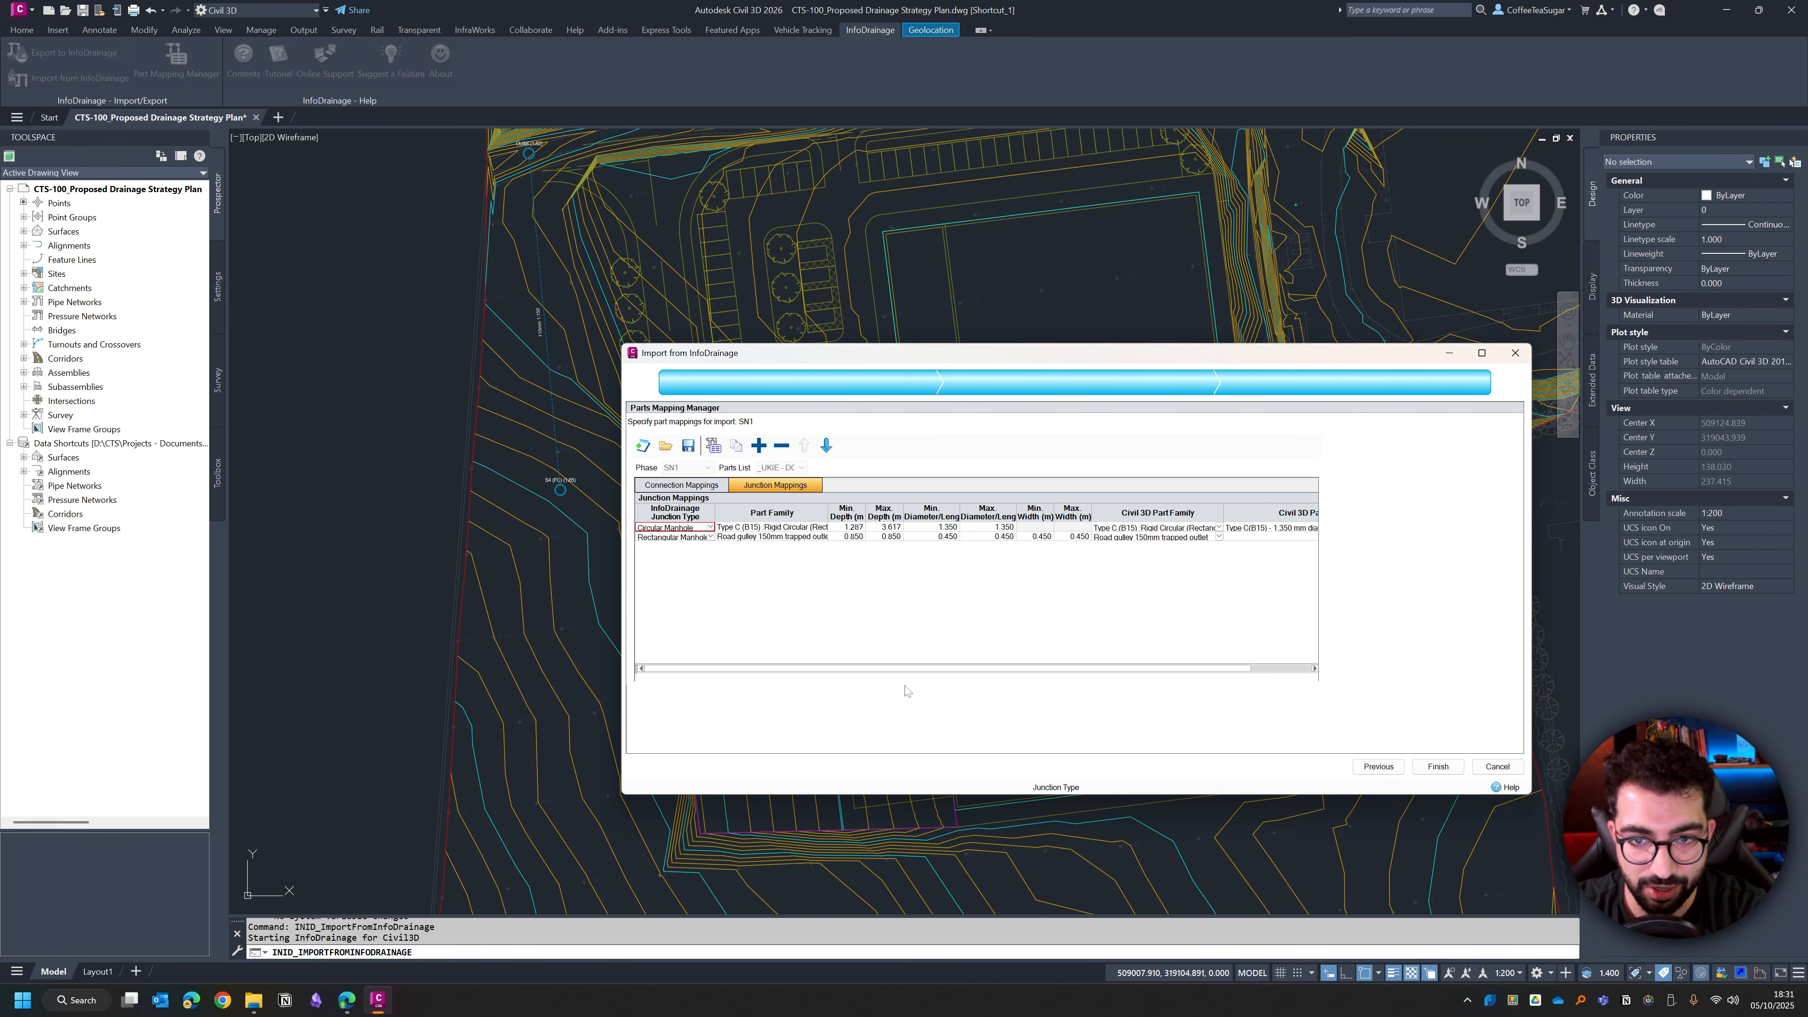
left_click_drag(997, 669, 1184, 665)
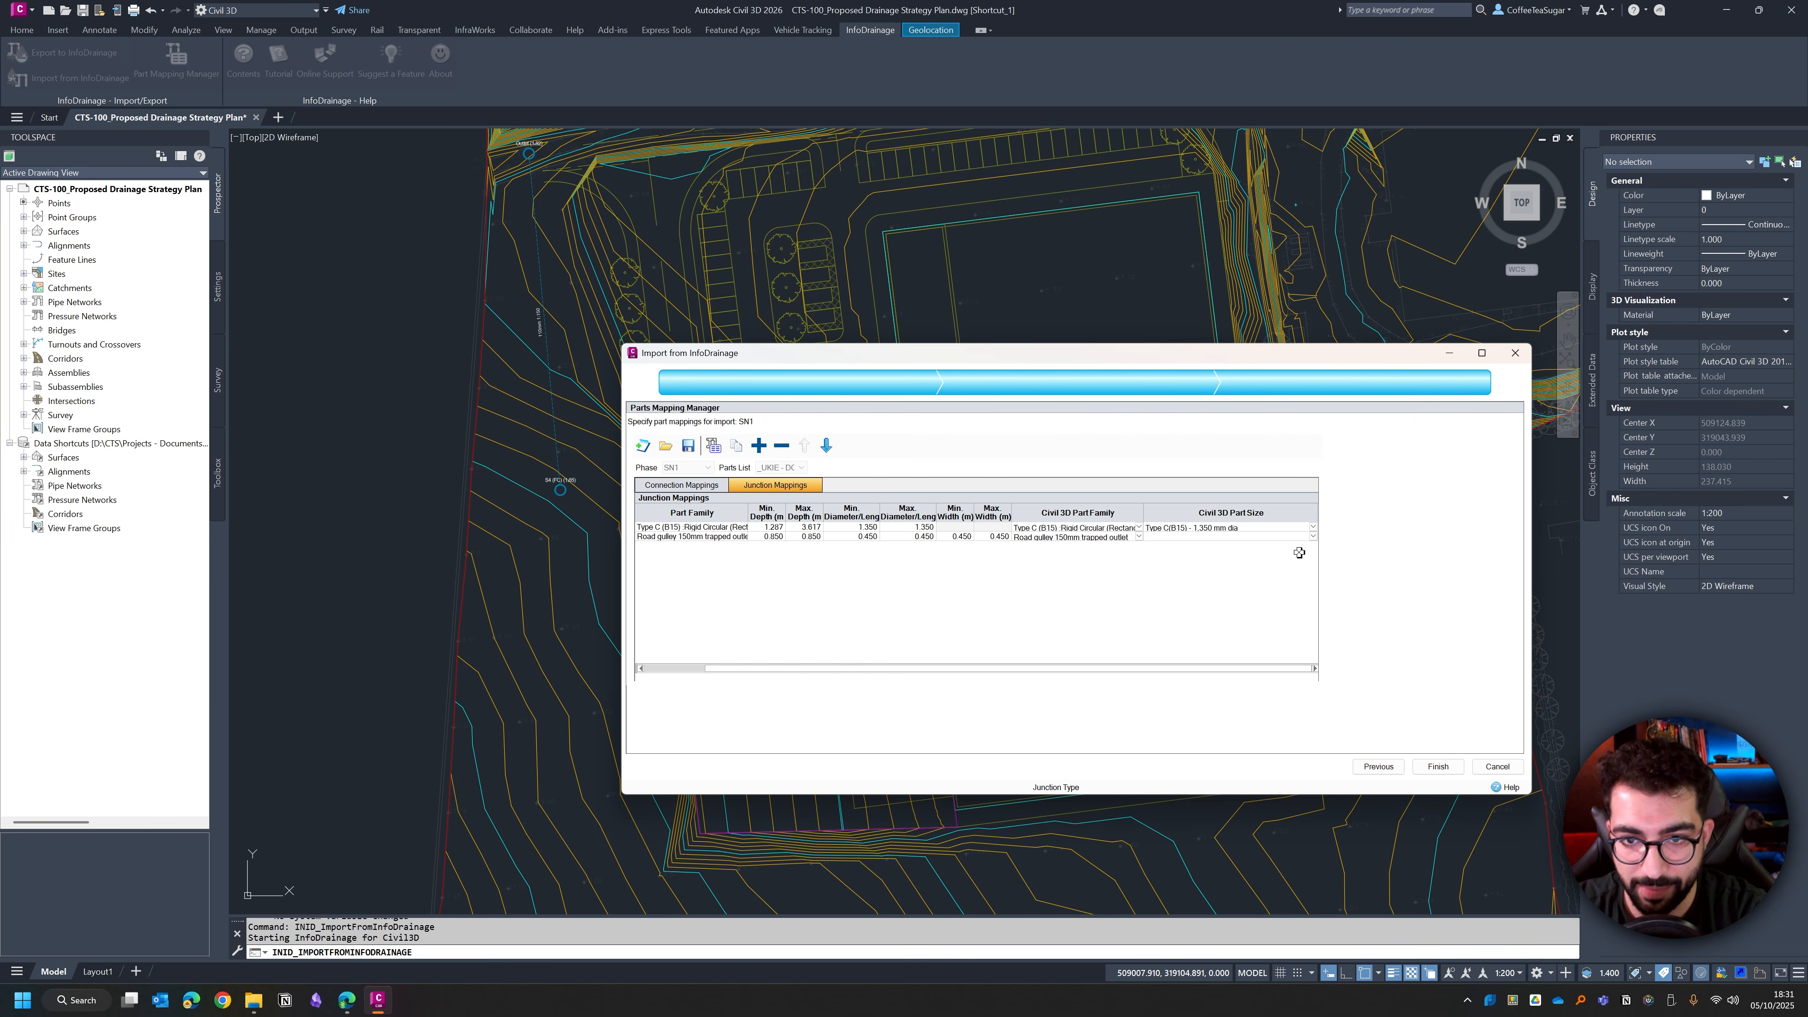
left_click(1313, 537)
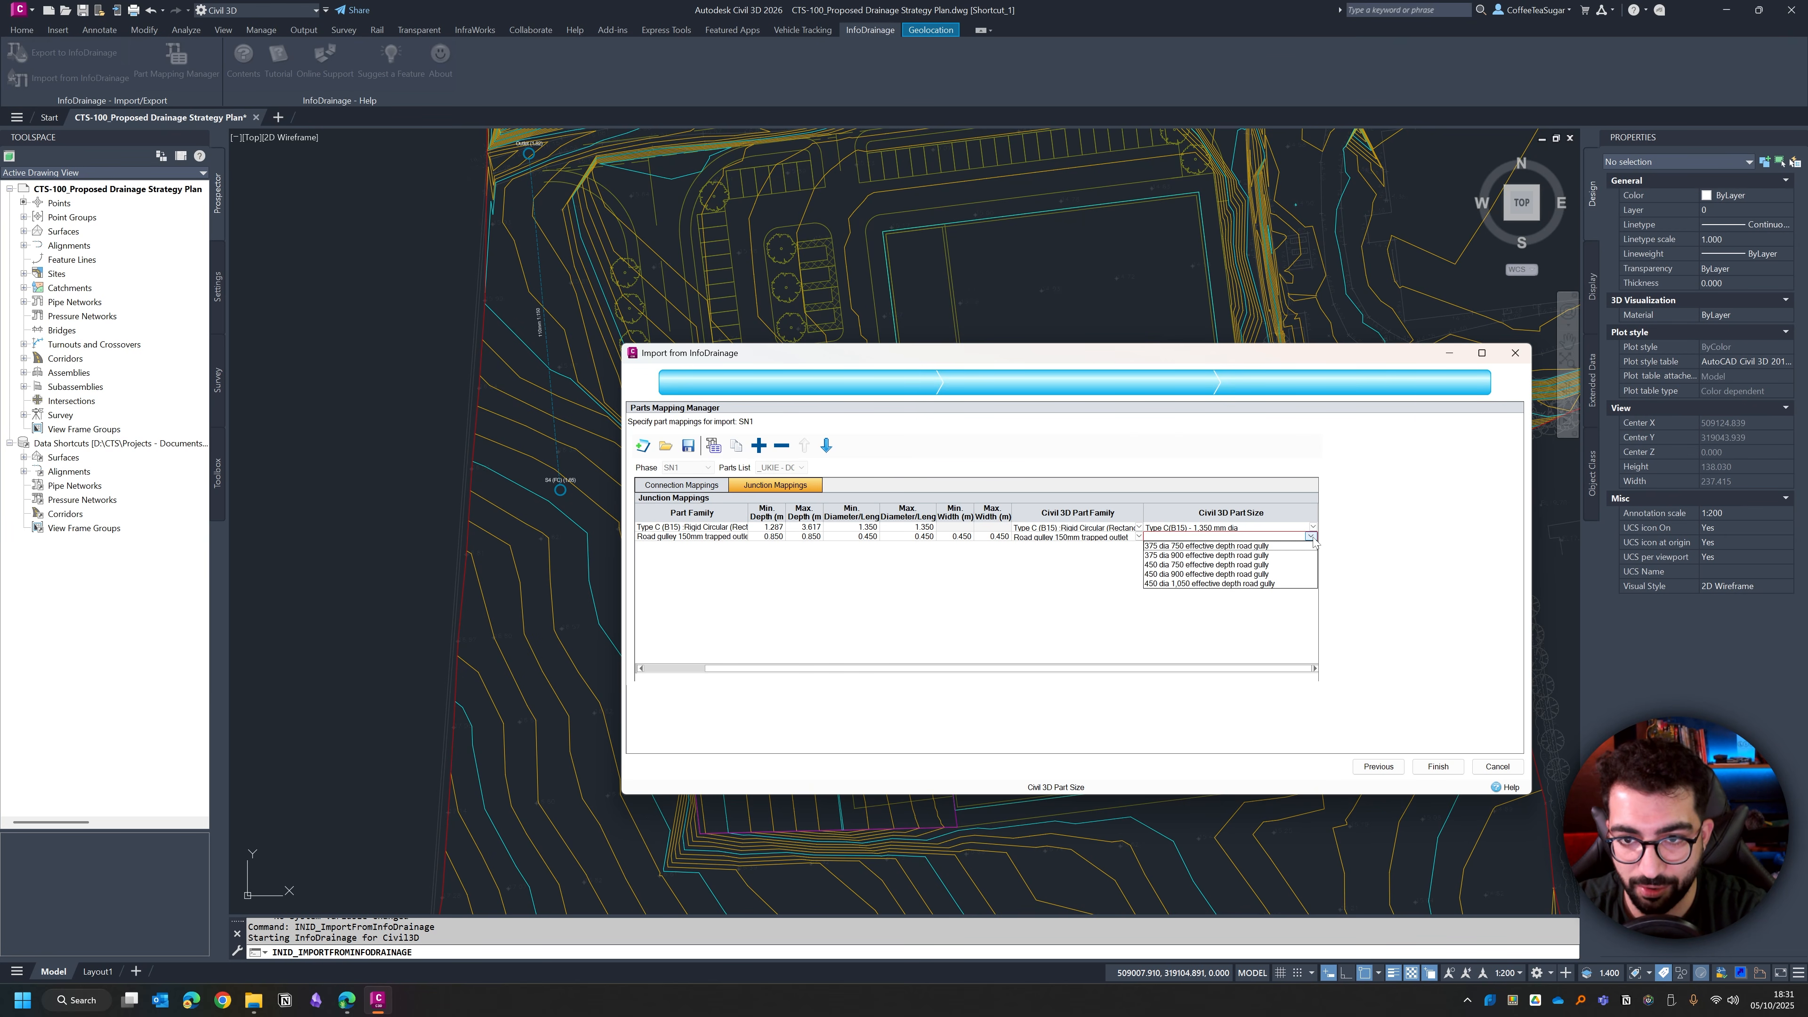
left_click(1227, 547)
left_click(1436, 768)
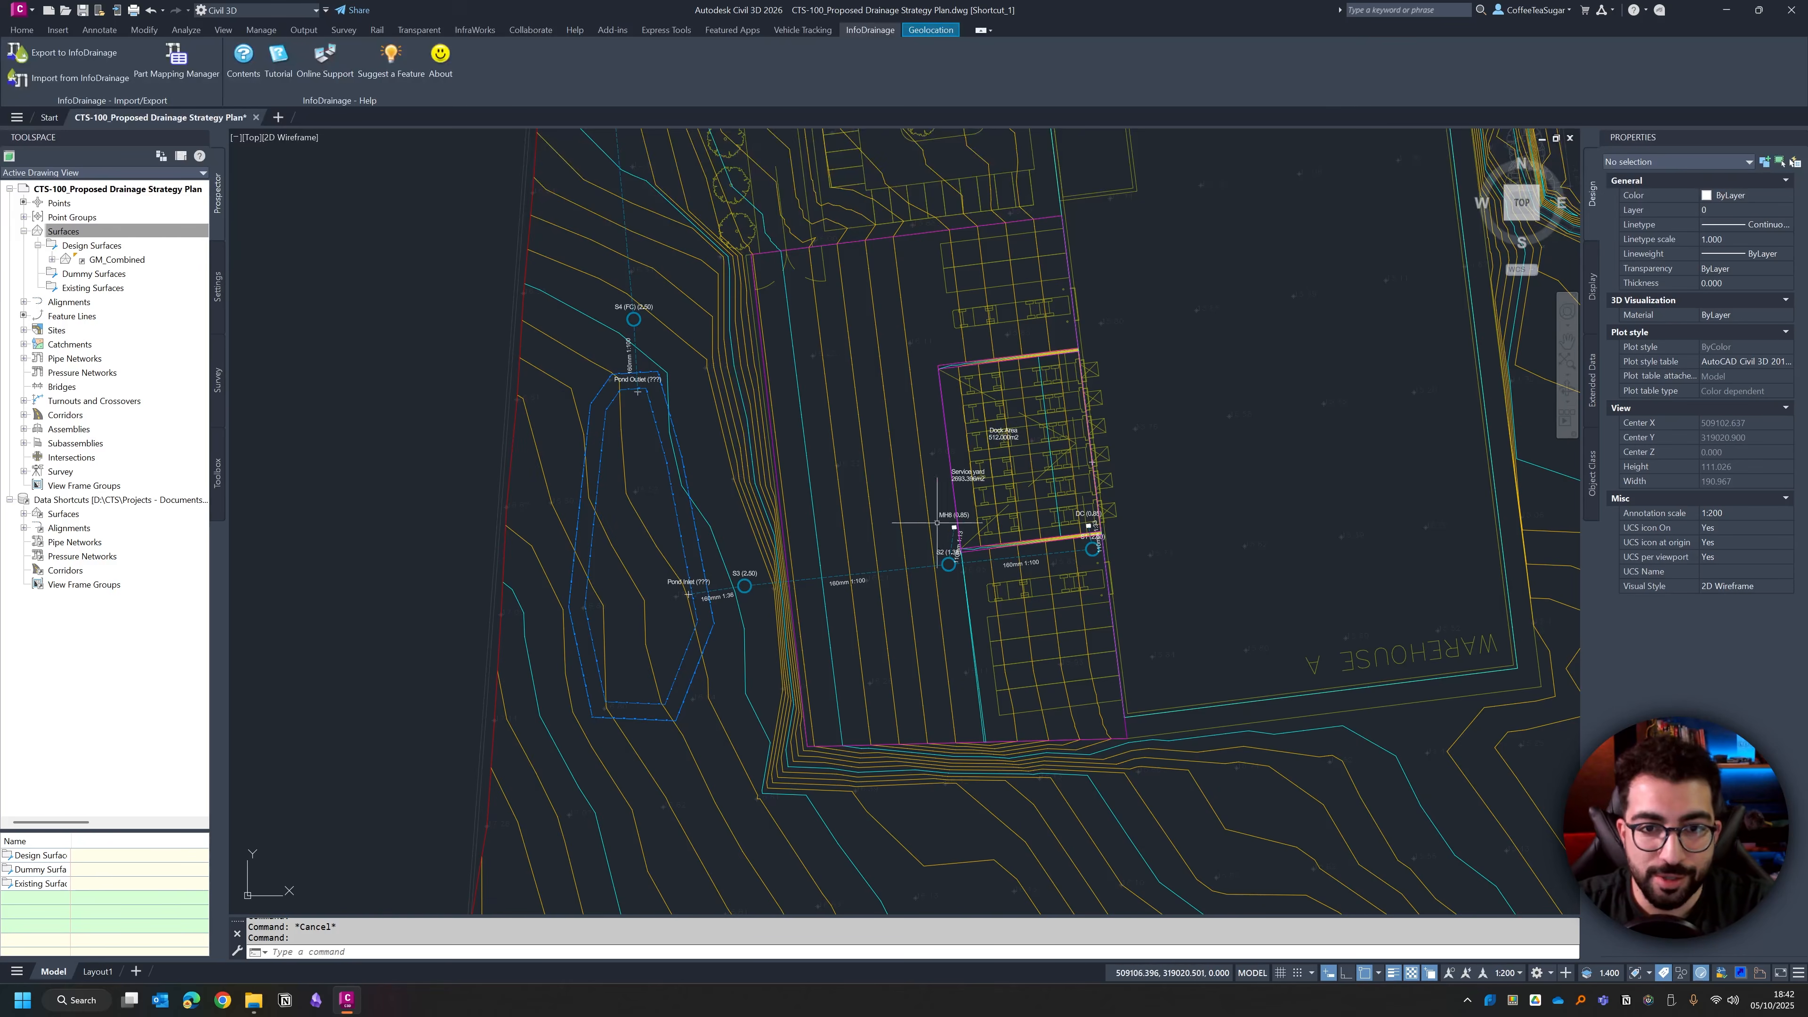
Step: Select the pond's outer and inner feature lines and start adding them as breaklines to a new surface
scroll(597, 561, "down", 2)
scroll(597, 561, "down", 2)
scroll(597, 561, "up", 4)
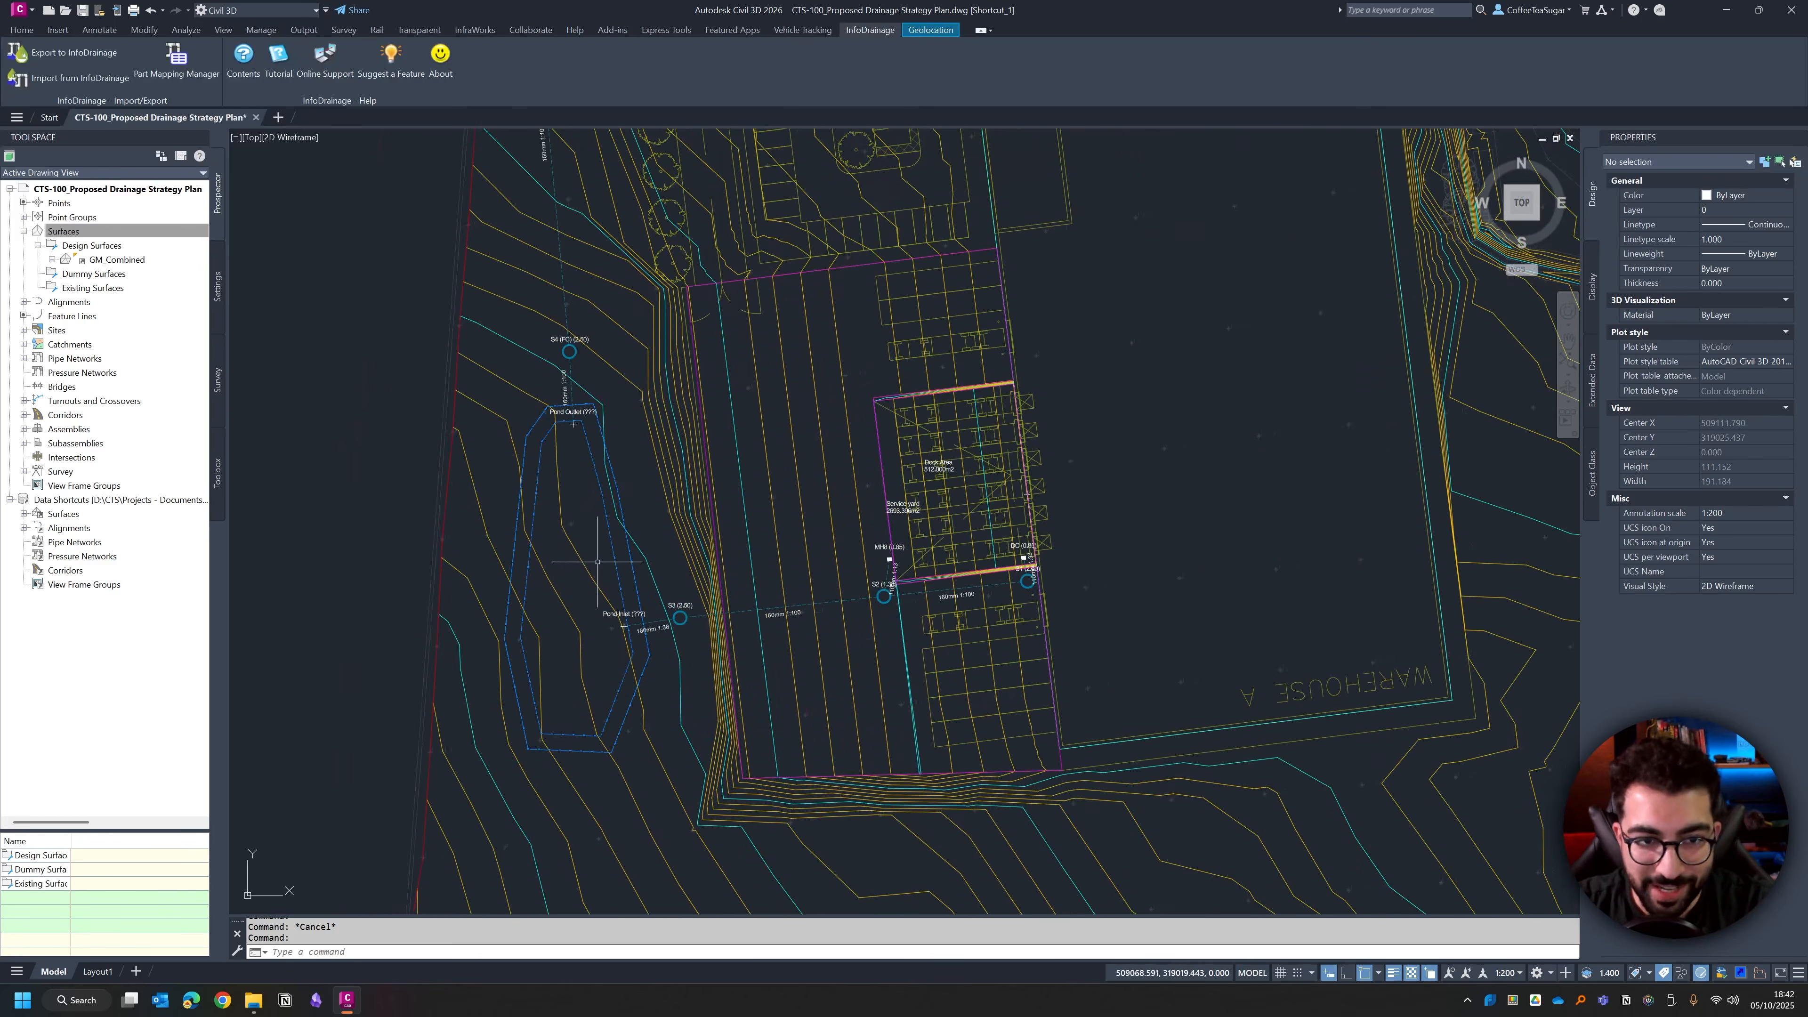
scroll(597, 561, "up", 2)
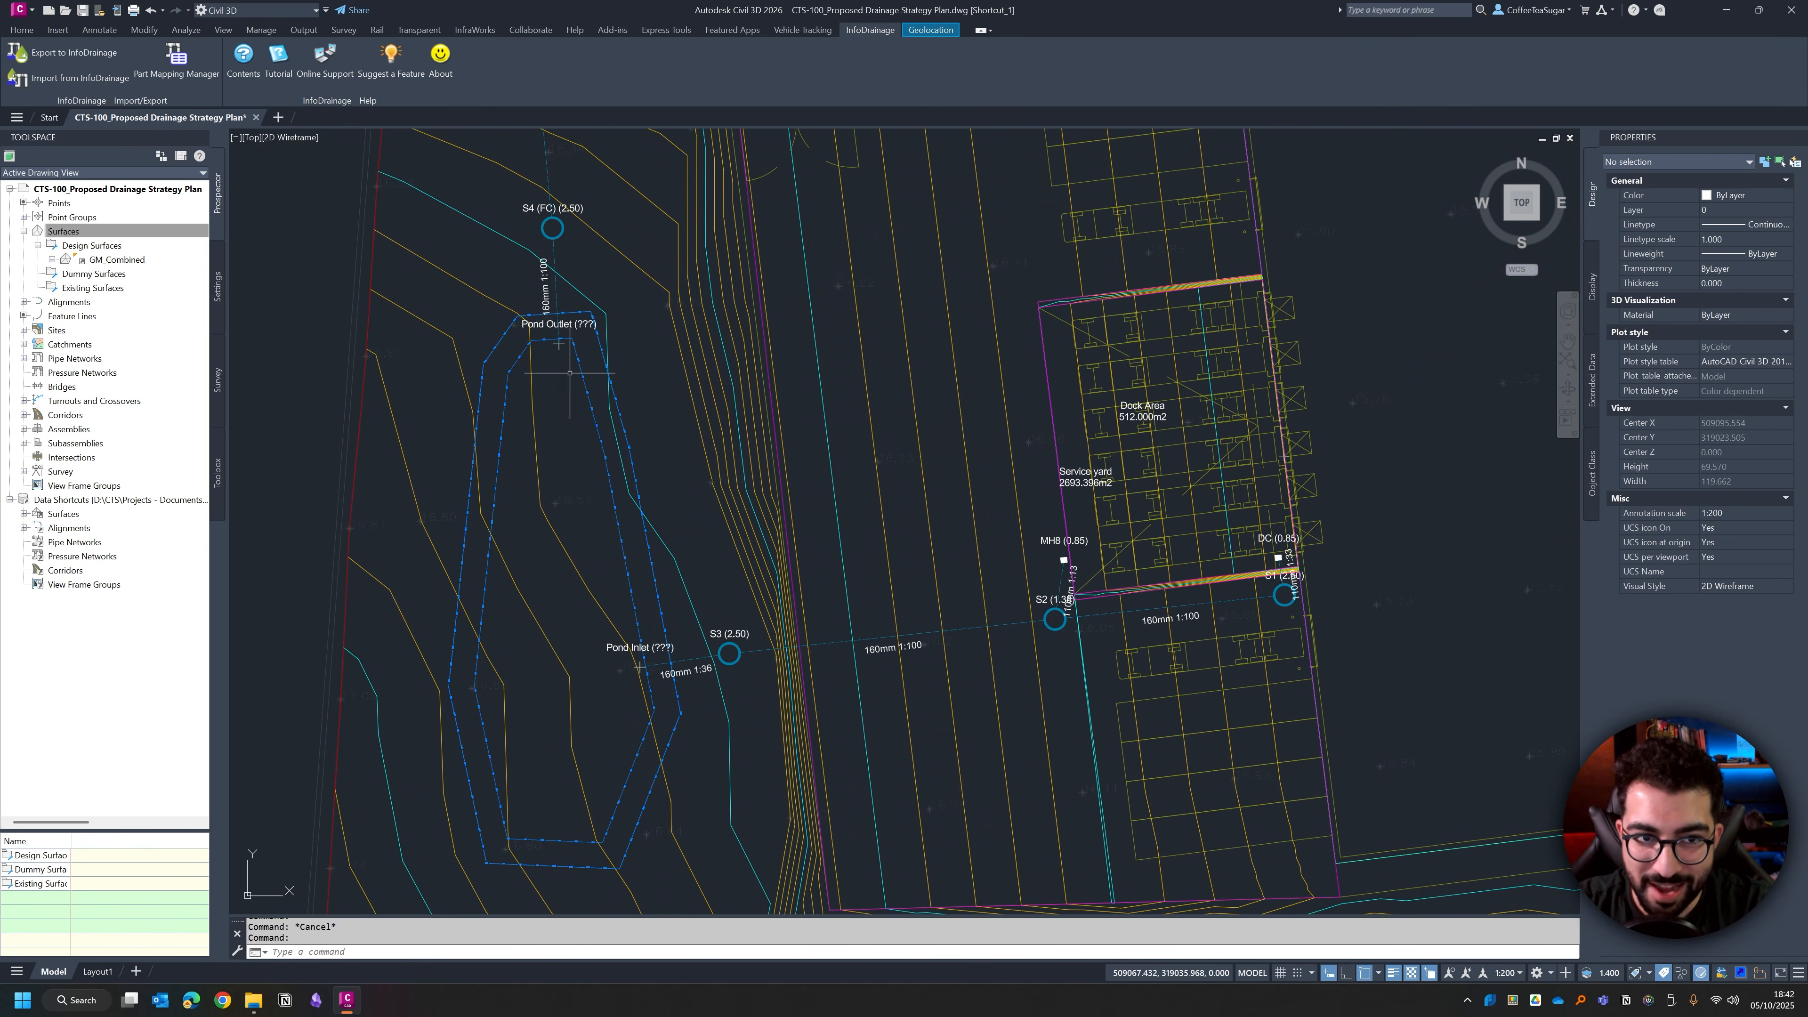
scroll(589, 372, "up", 2)
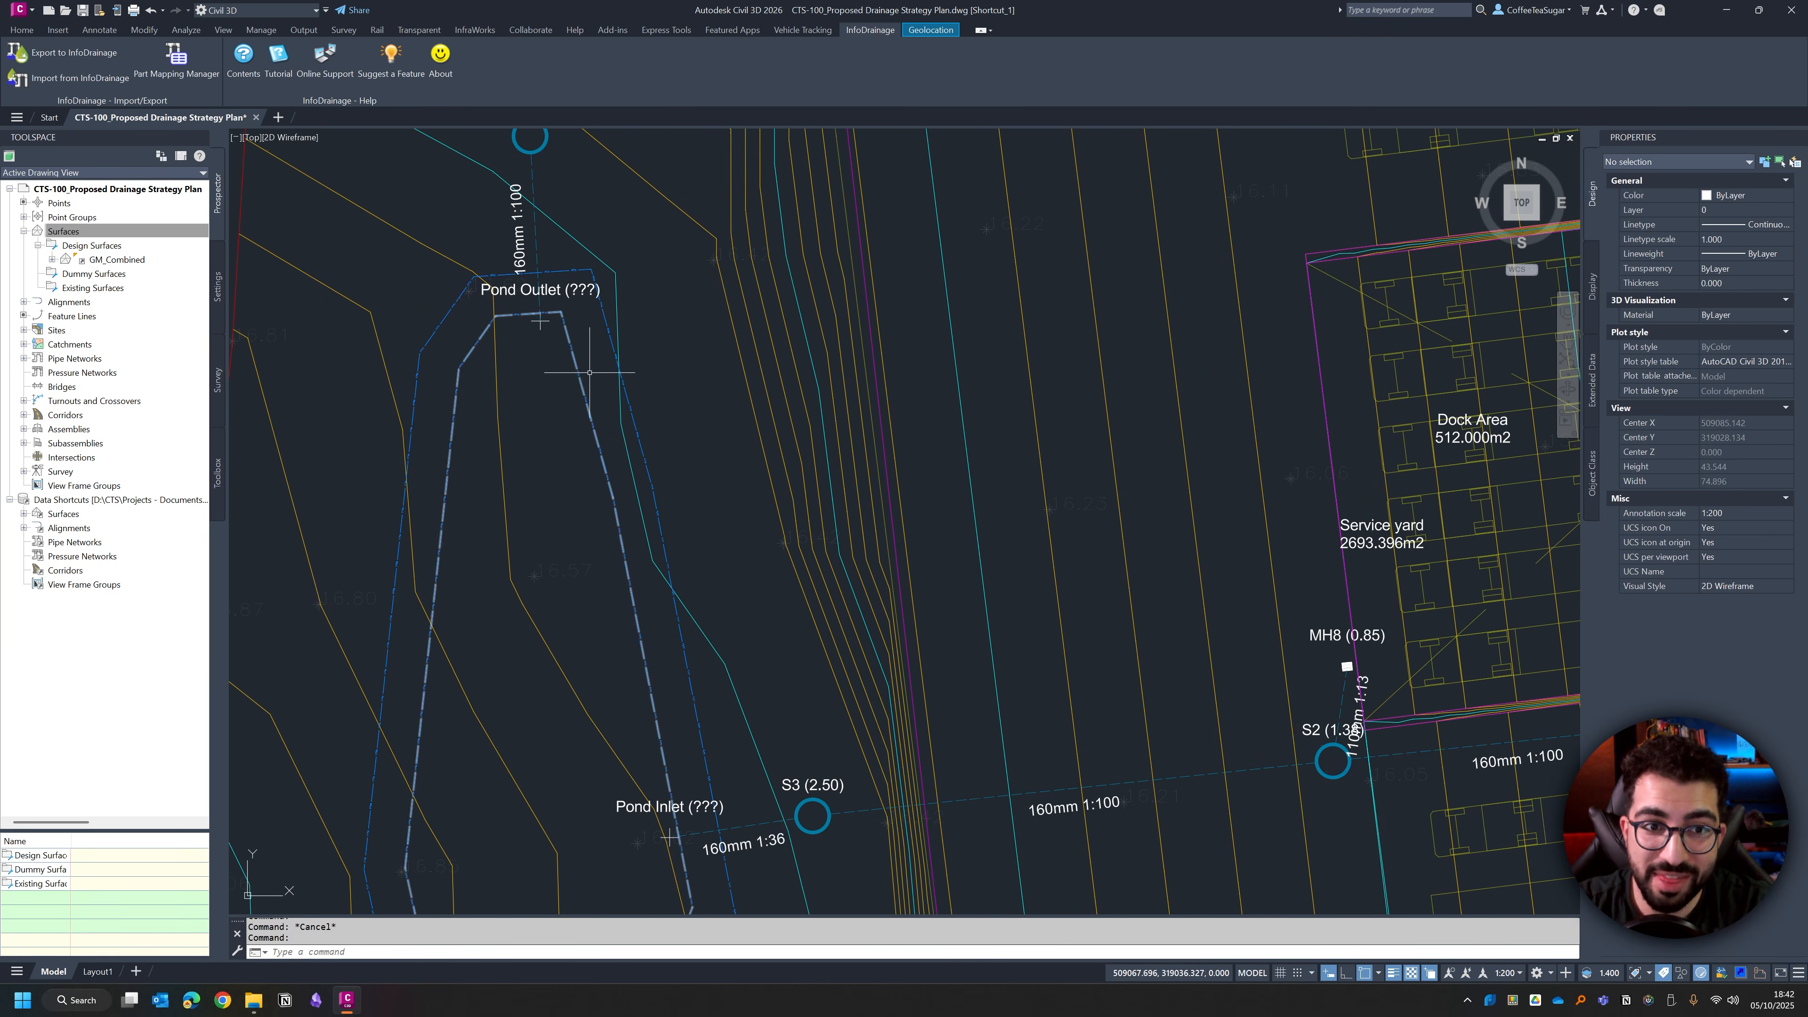
left_click(617, 360)
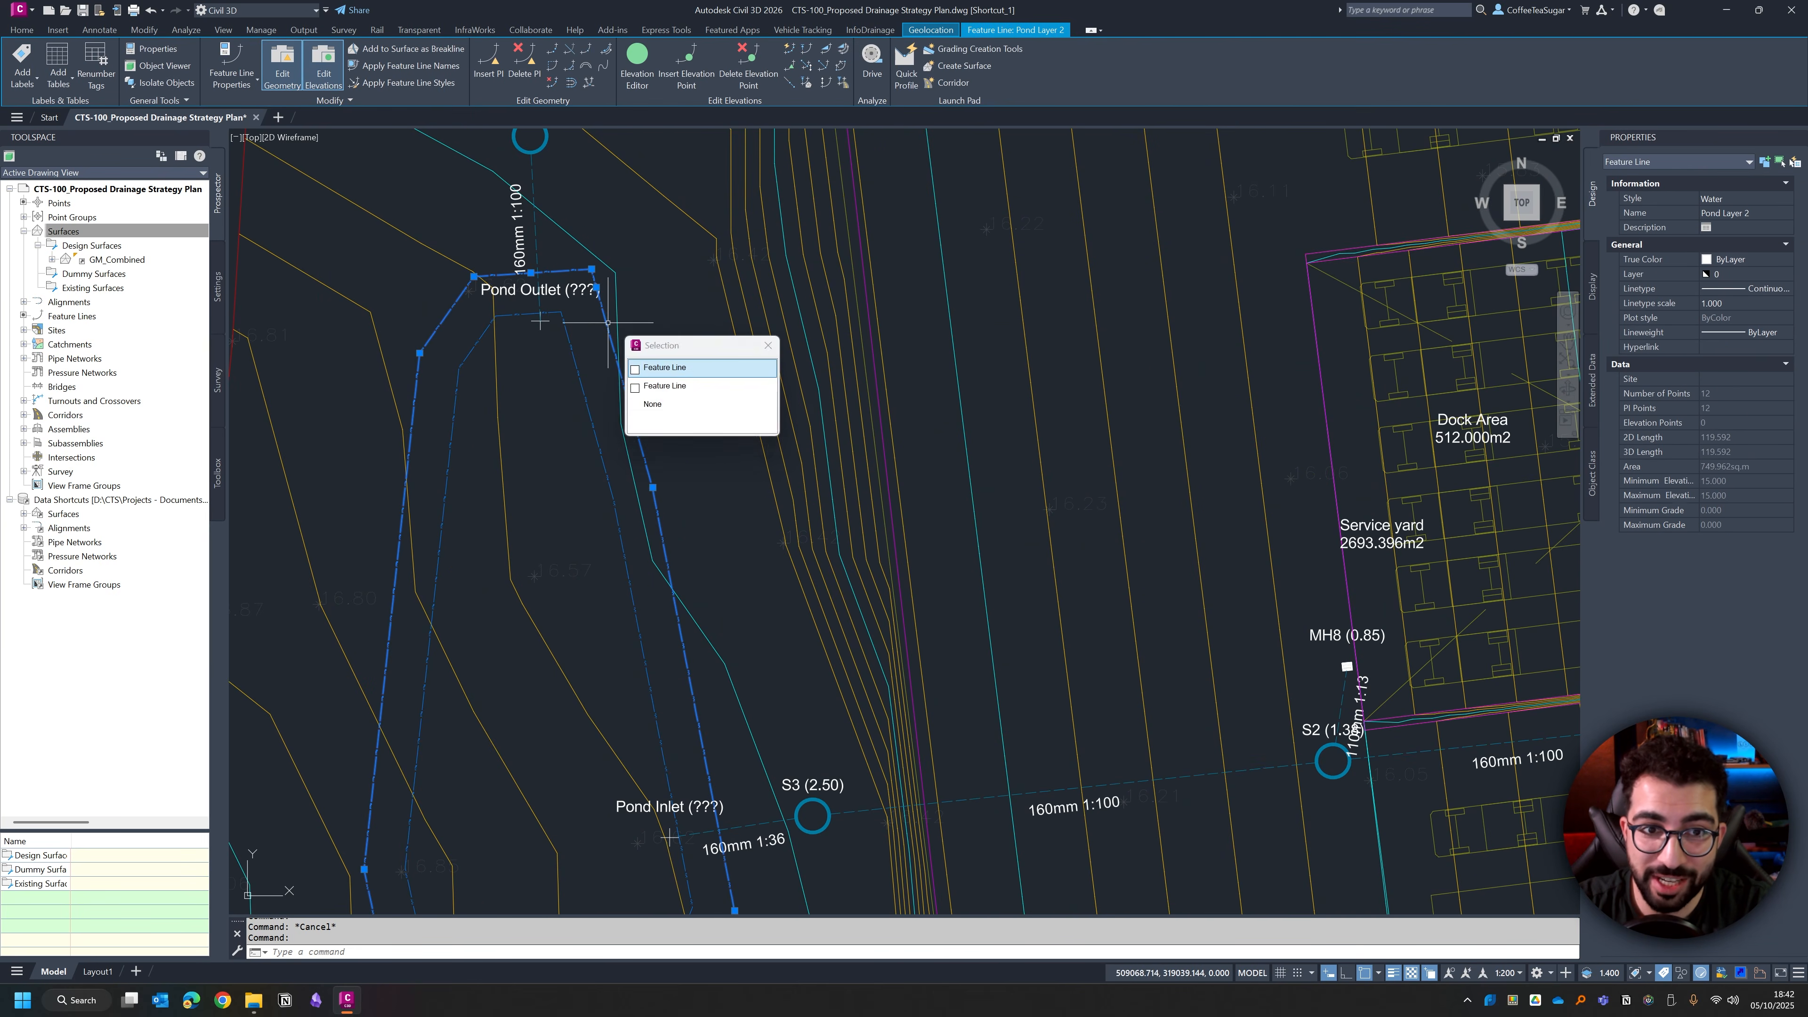
left_click(679, 369)
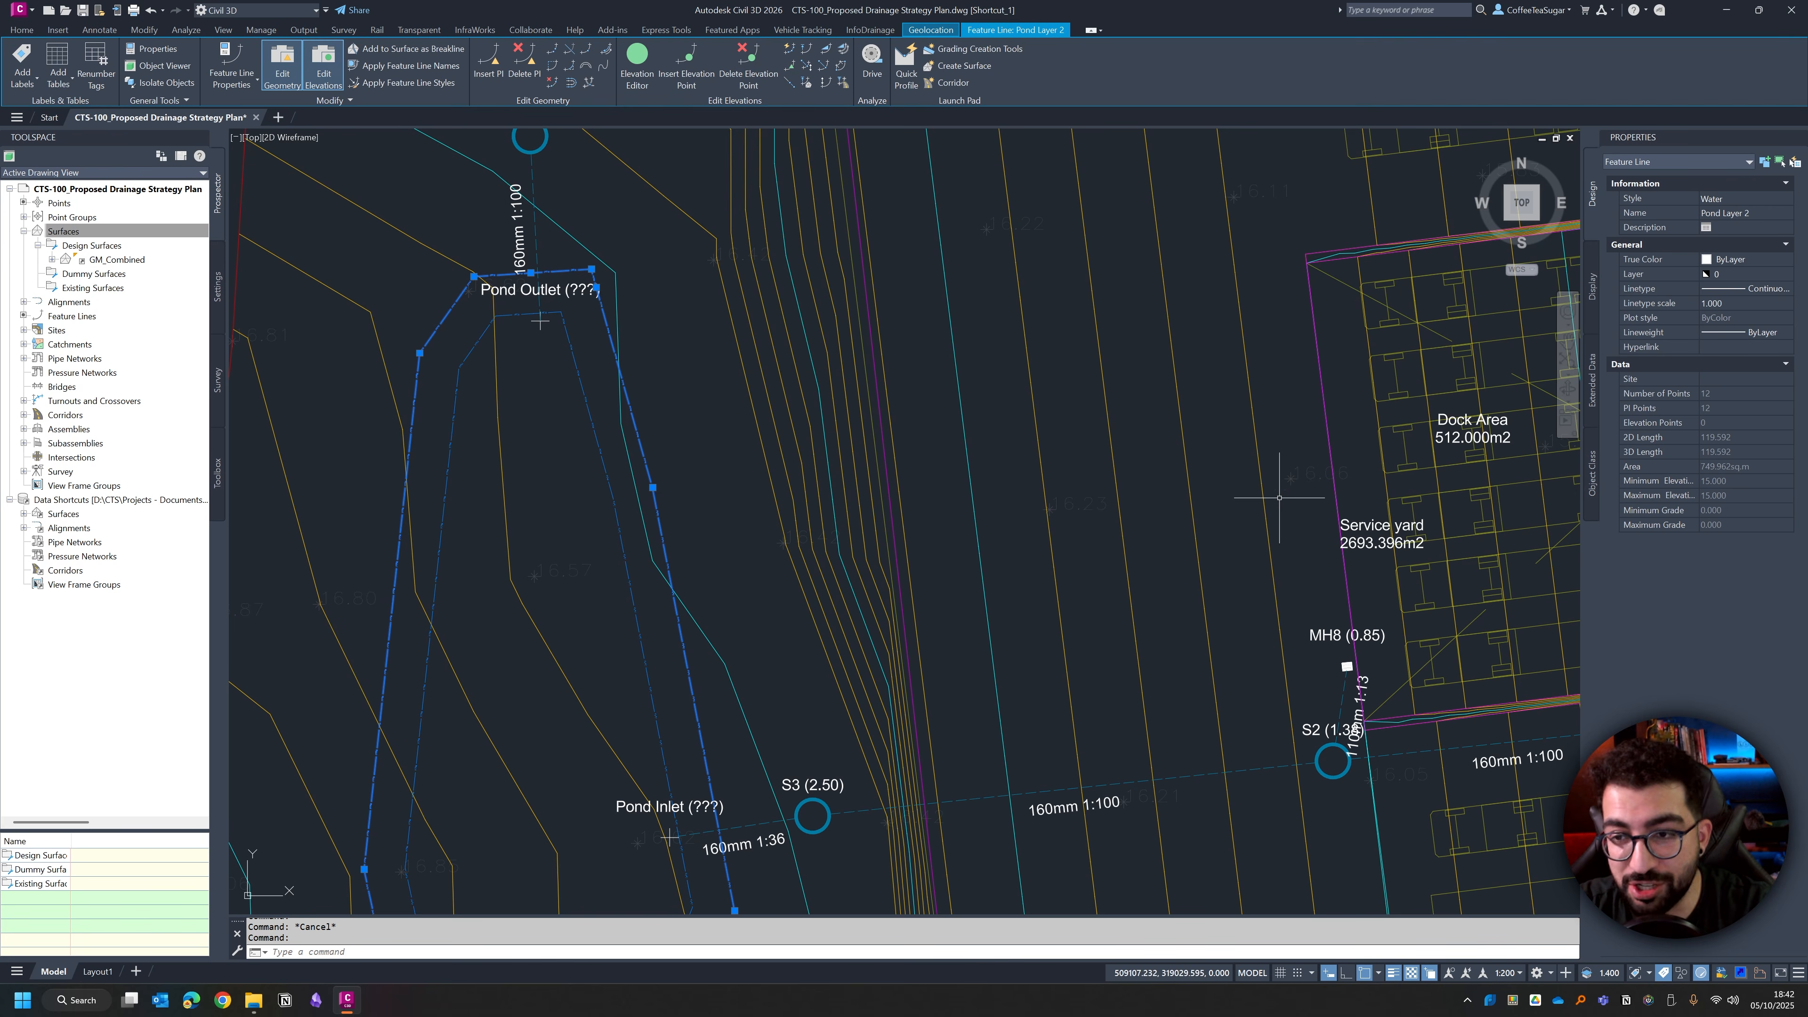
key("Escape")
left_click(576, 365)
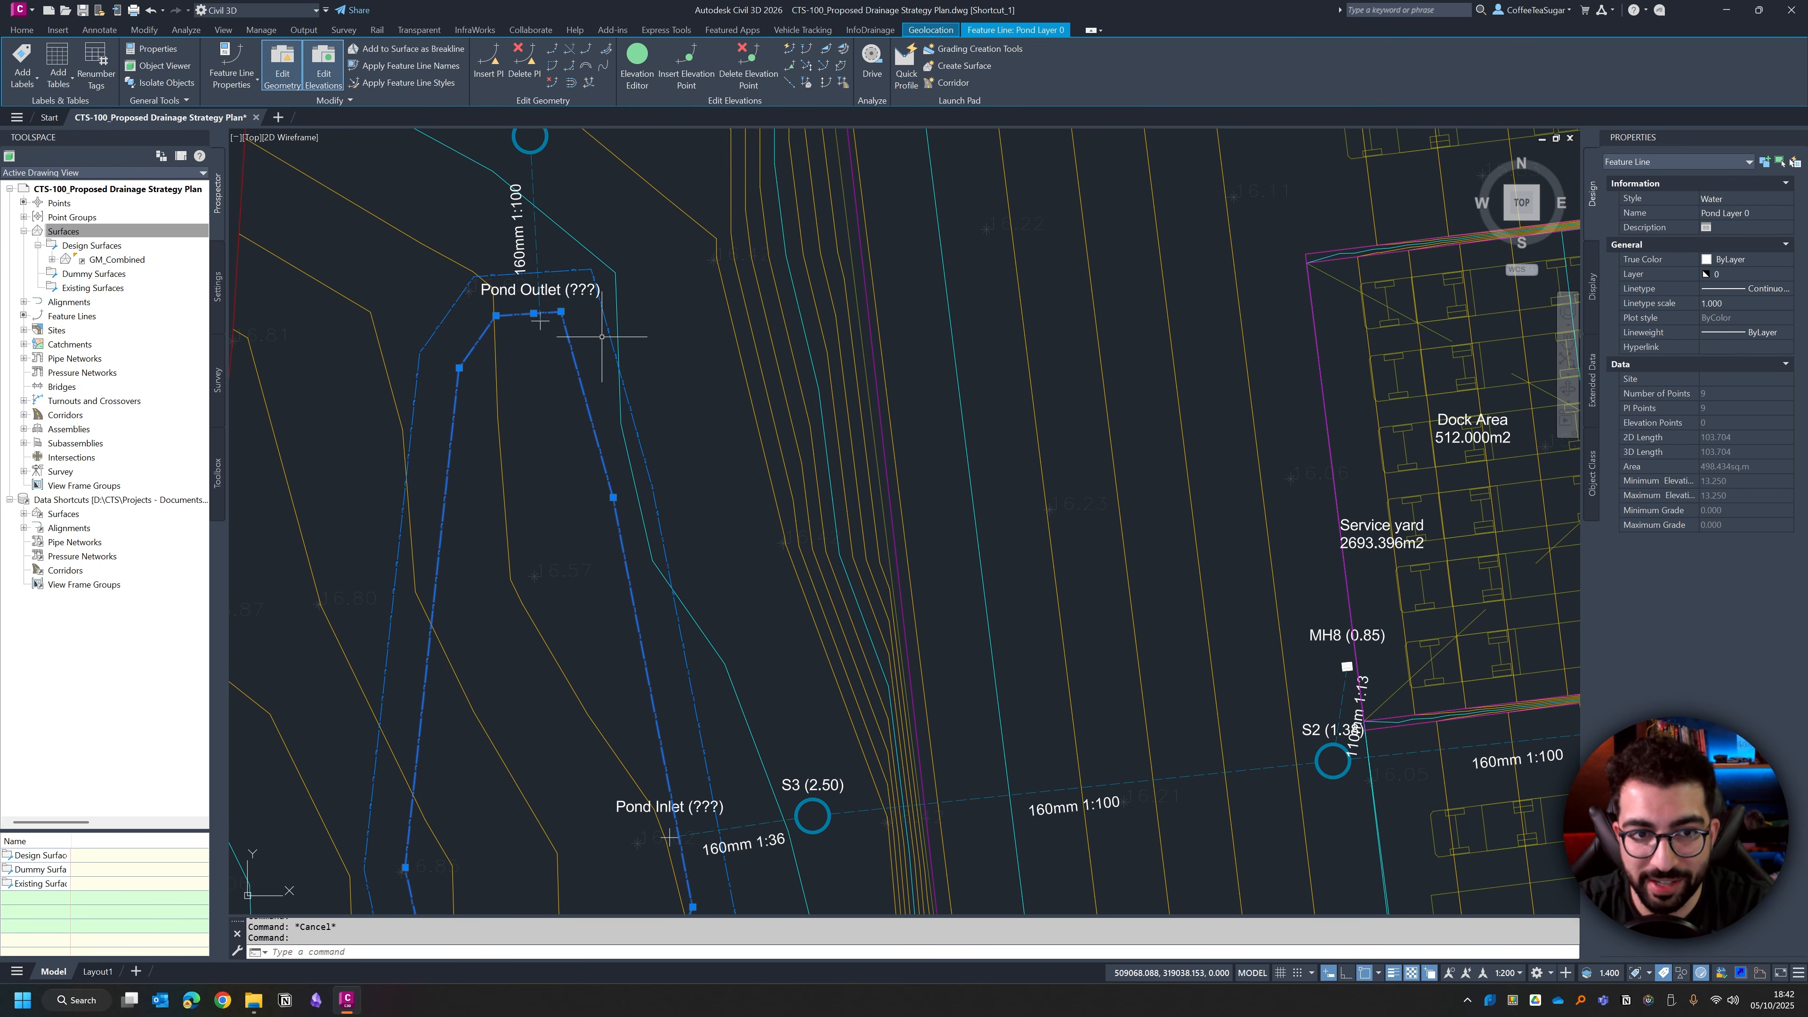
left_click(608, 328)
middle_click_drag(584, 319, 616, 372)
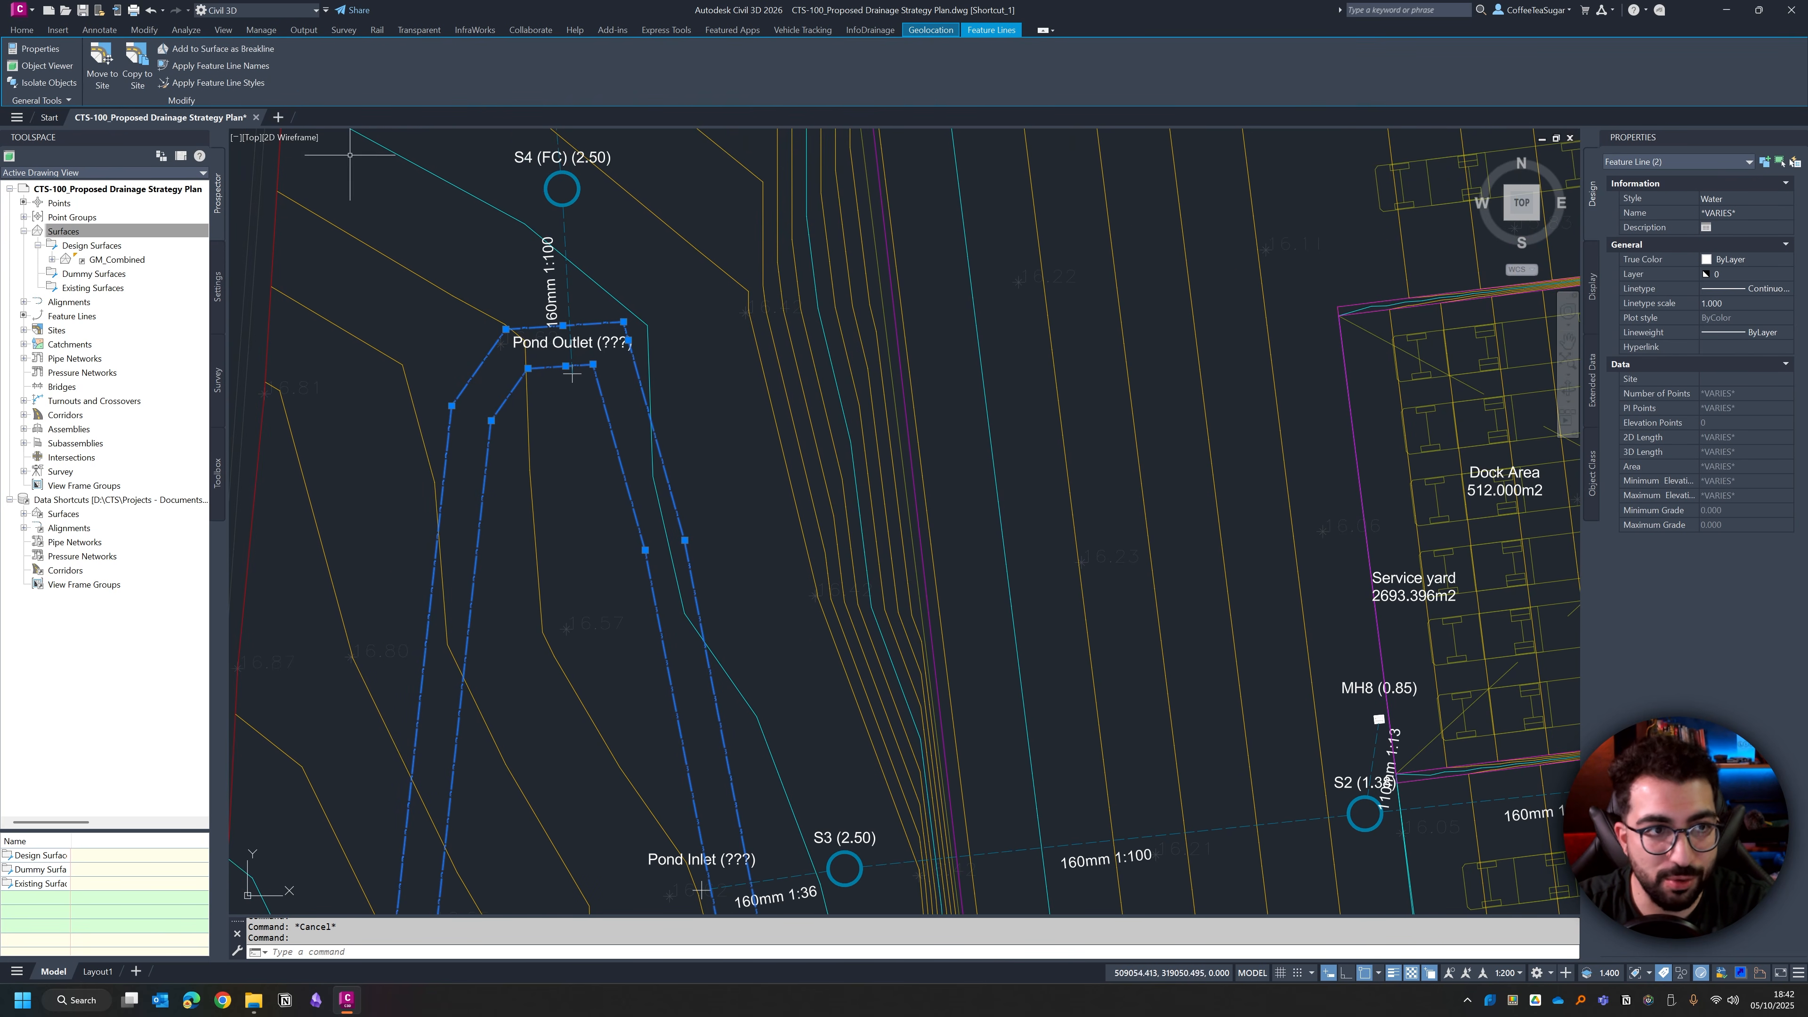
left_click(217, 49)
left_click(1007, 486)
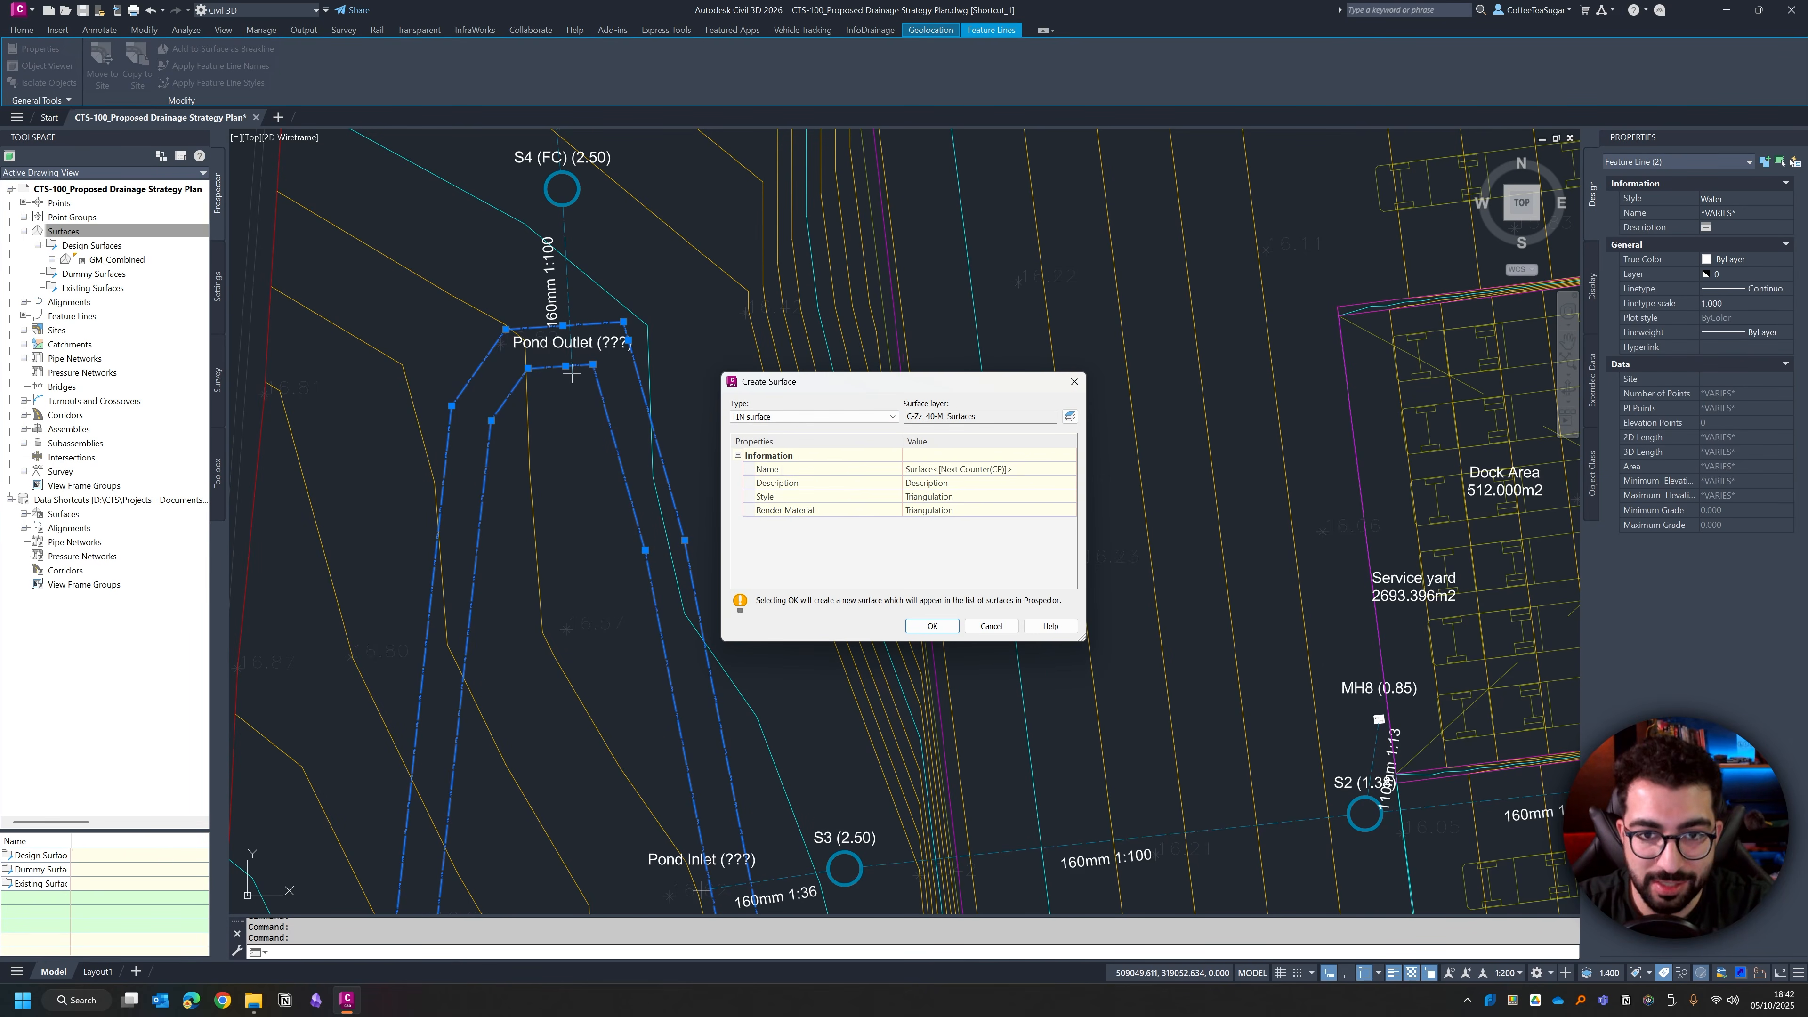
Step: Create the new TIN surface with the name Pond and the style Contours 0.1m and 0.5m
left_click(925, 469)
type("Pond")
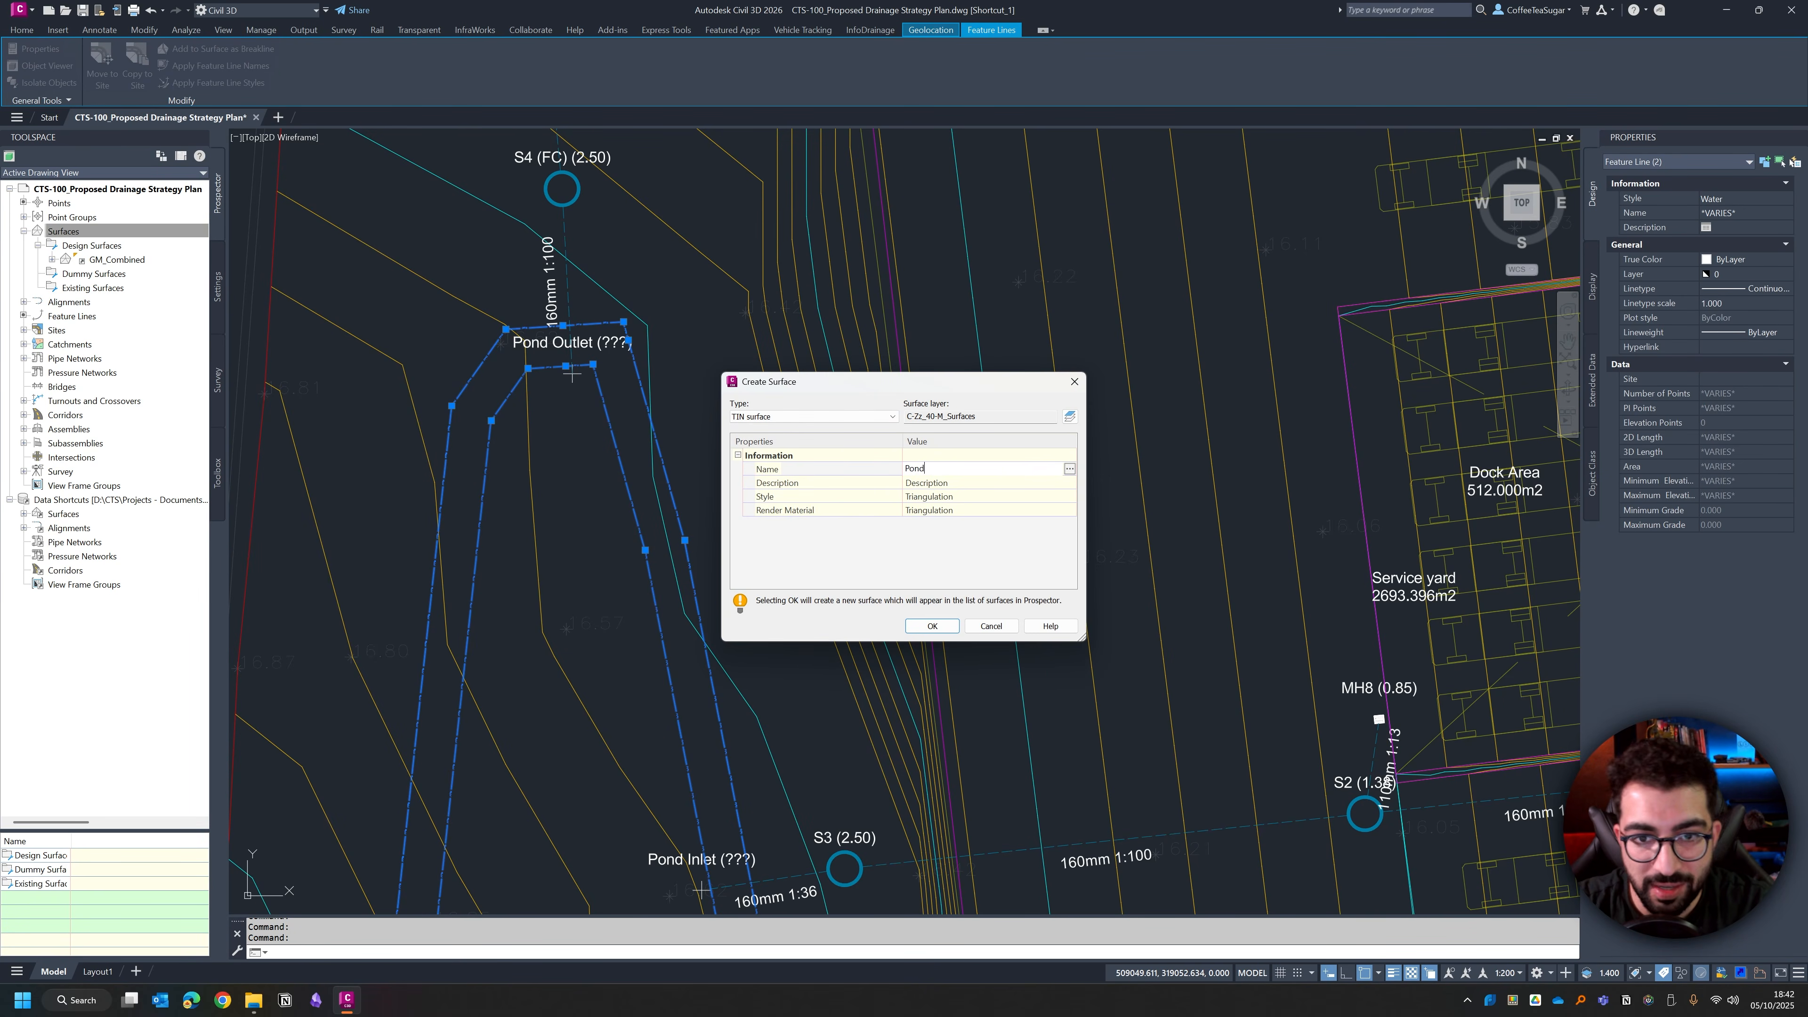
key("Return")
left_click(1062, 498)
left_click(1069, 497)
left_click(869, 506)
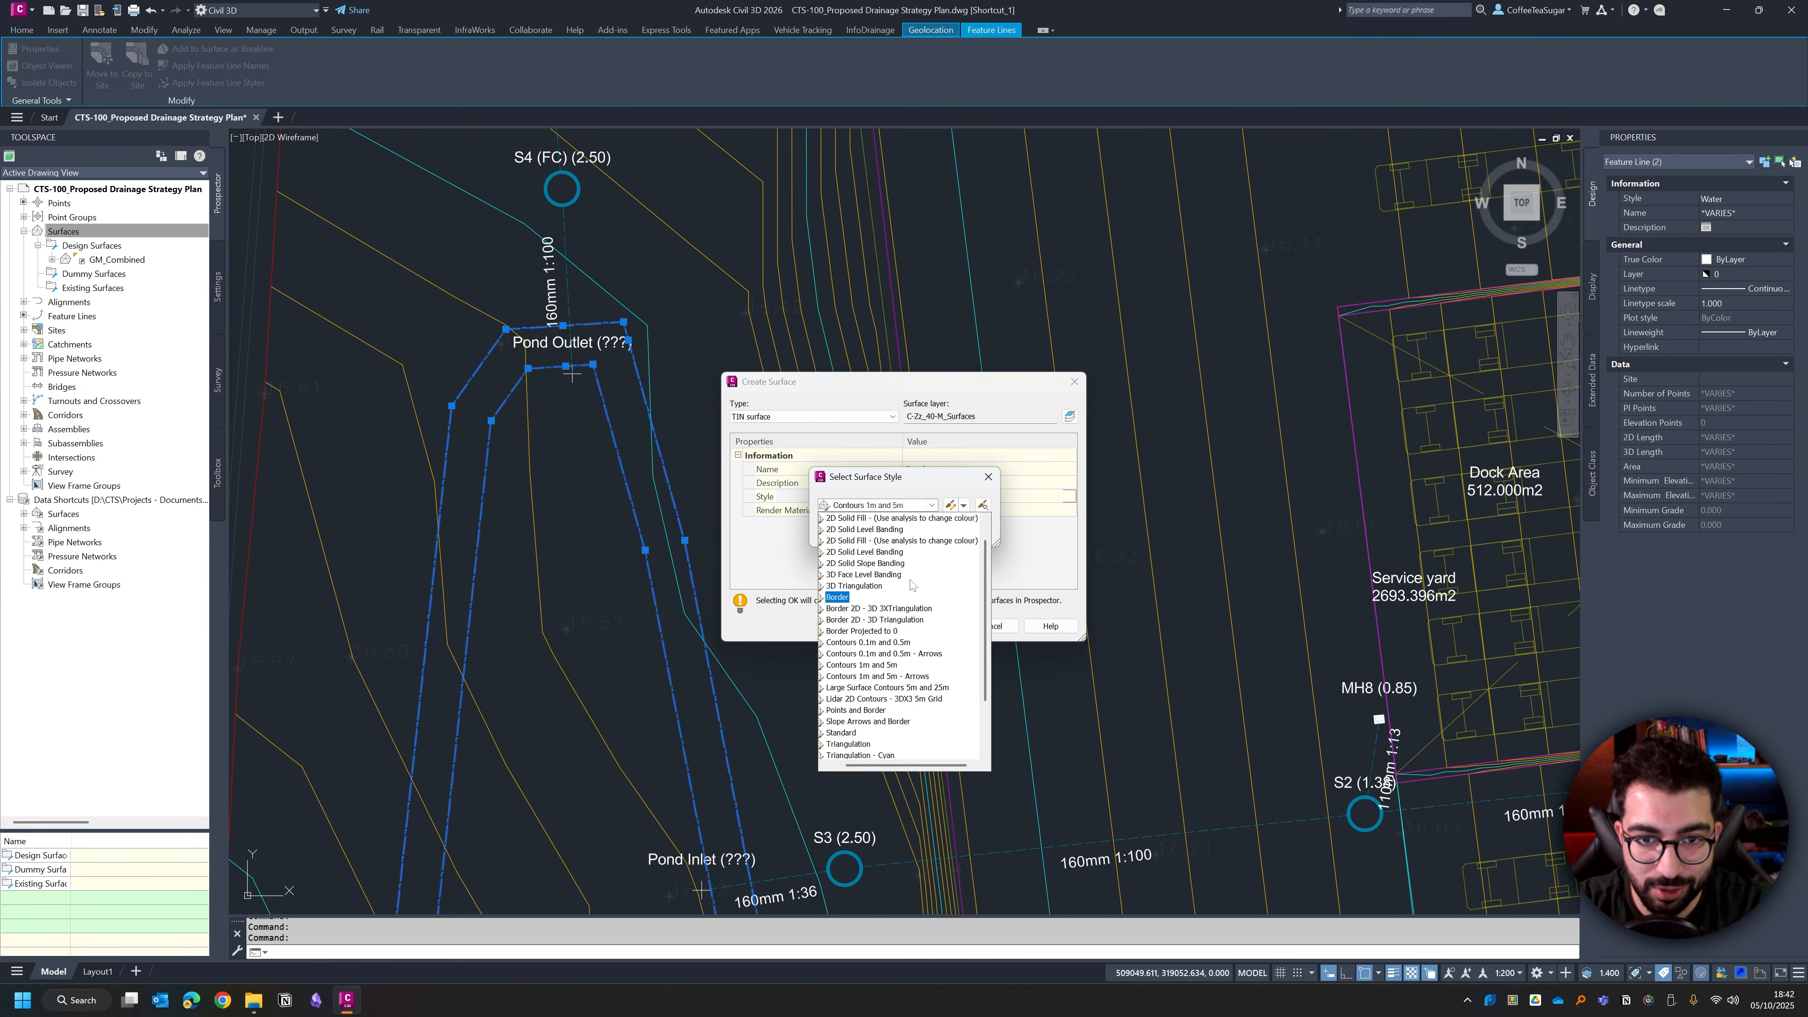
left_click(866, 642)
left_click(844, 530)
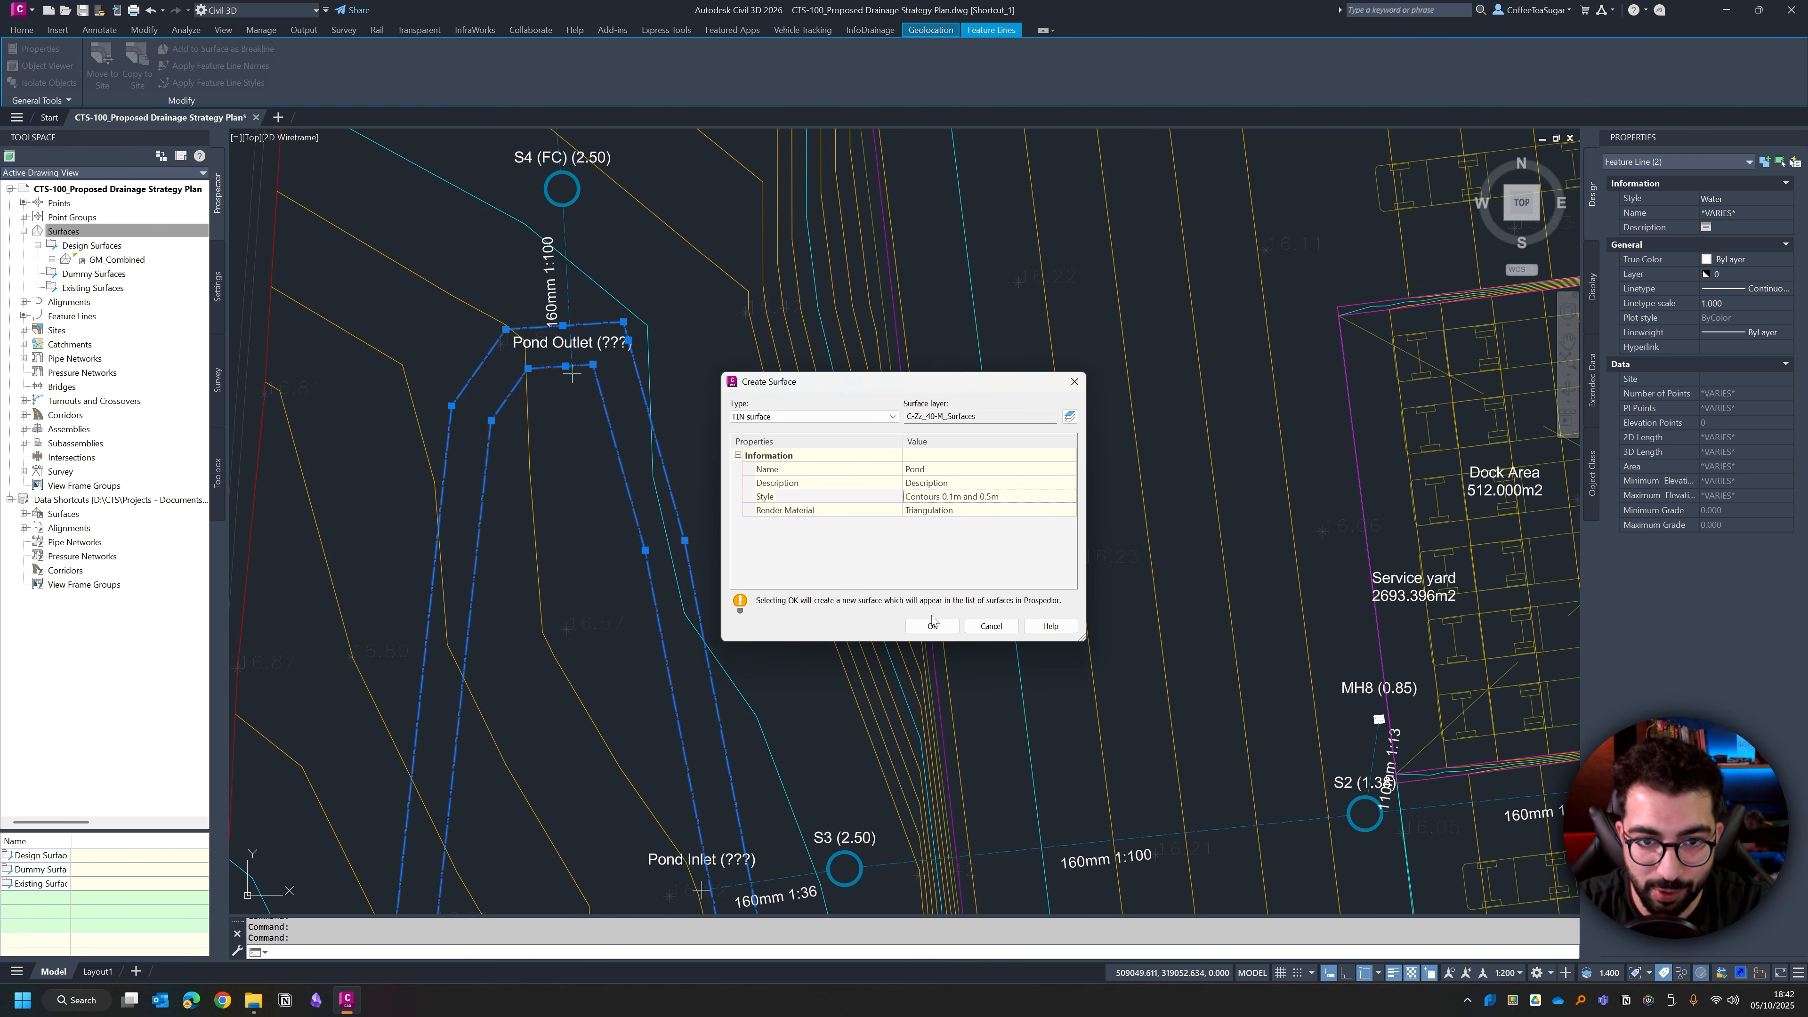
left_click(932, 626)
Step: Add the feature lines to the Pond surface as standard breaklines with a supplementing distance of 2 m
left_click(882, 528)
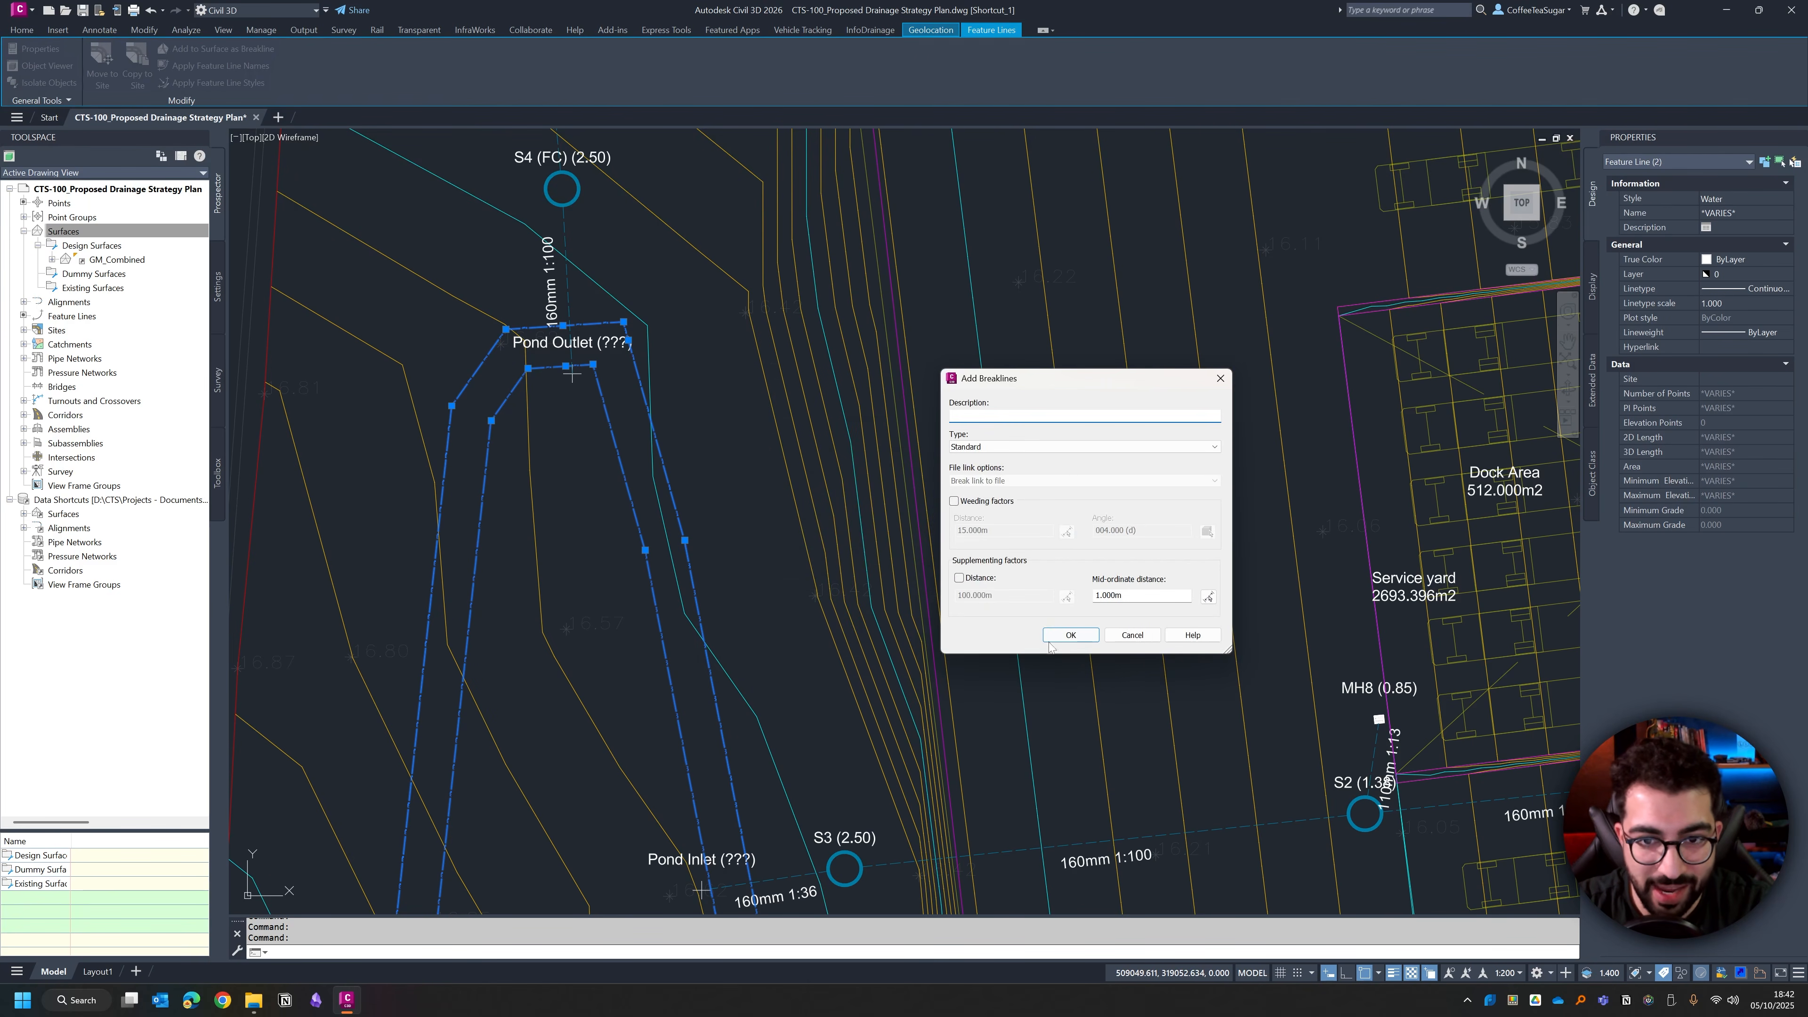
left_click(959, 577)
double_click(972, 595)
type("2")
left_click(1049, 633)
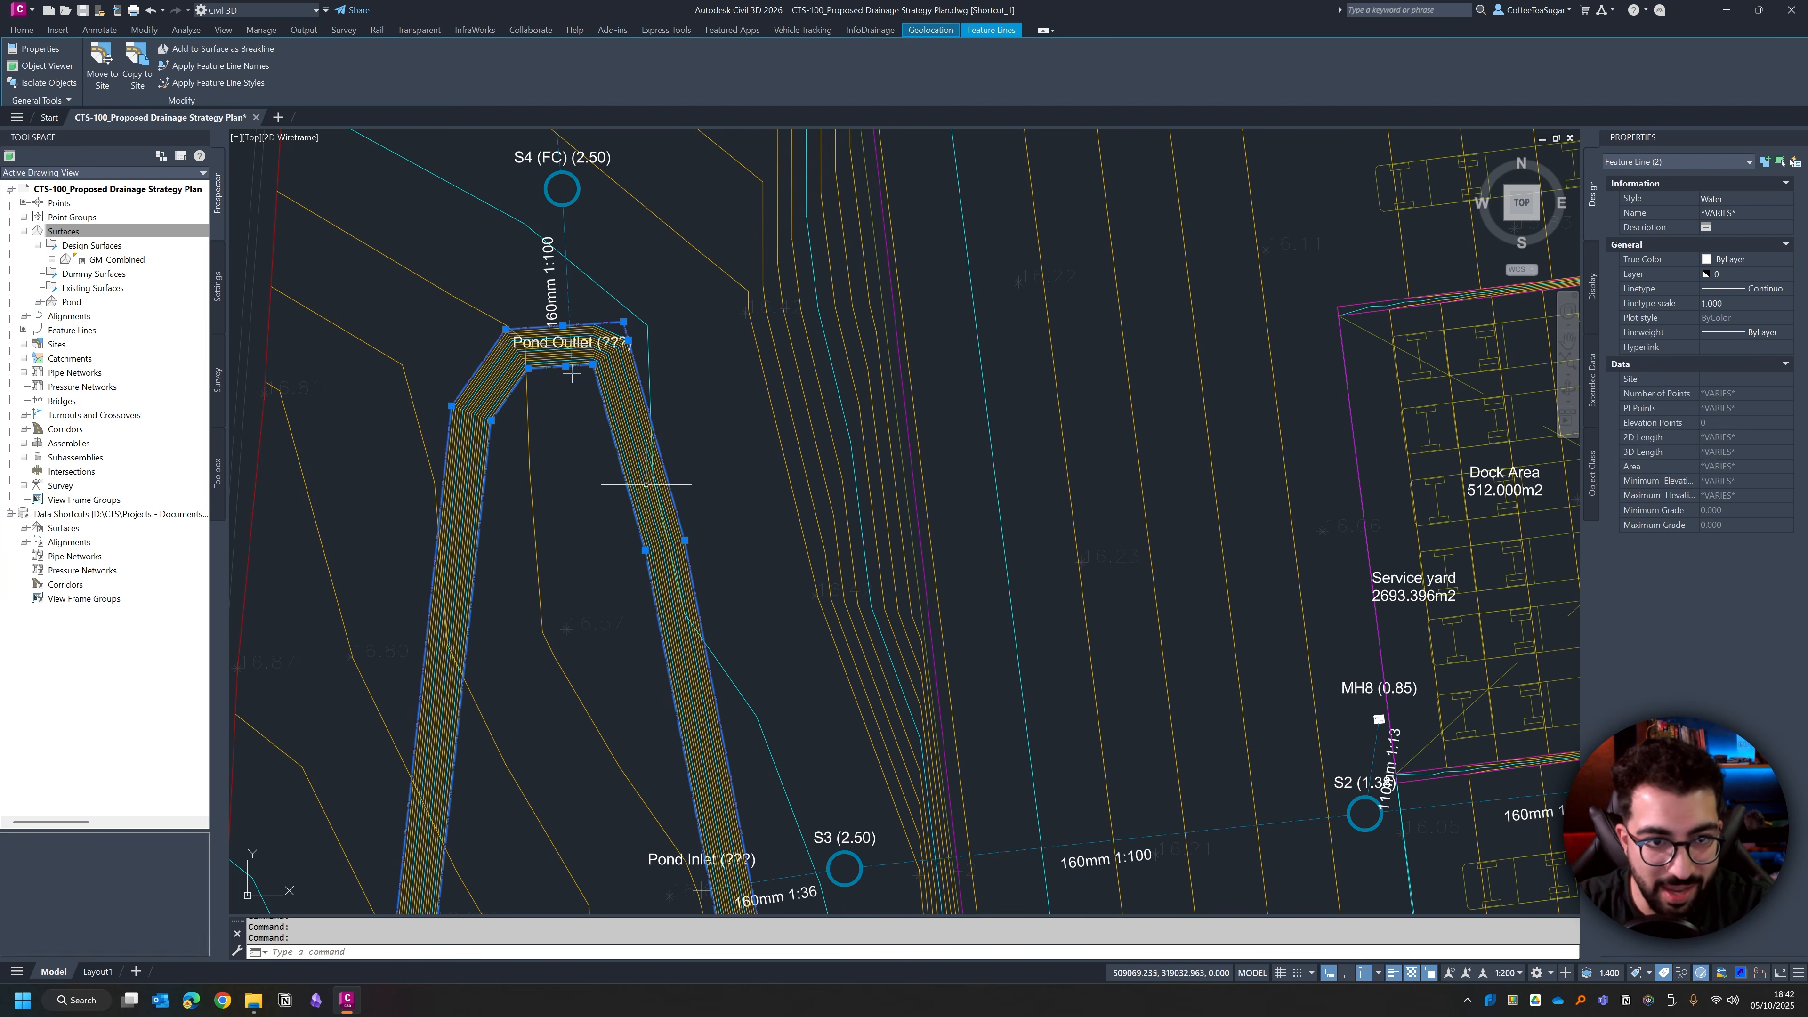
scroll(652, 332, "down", 3)
key("Escape")
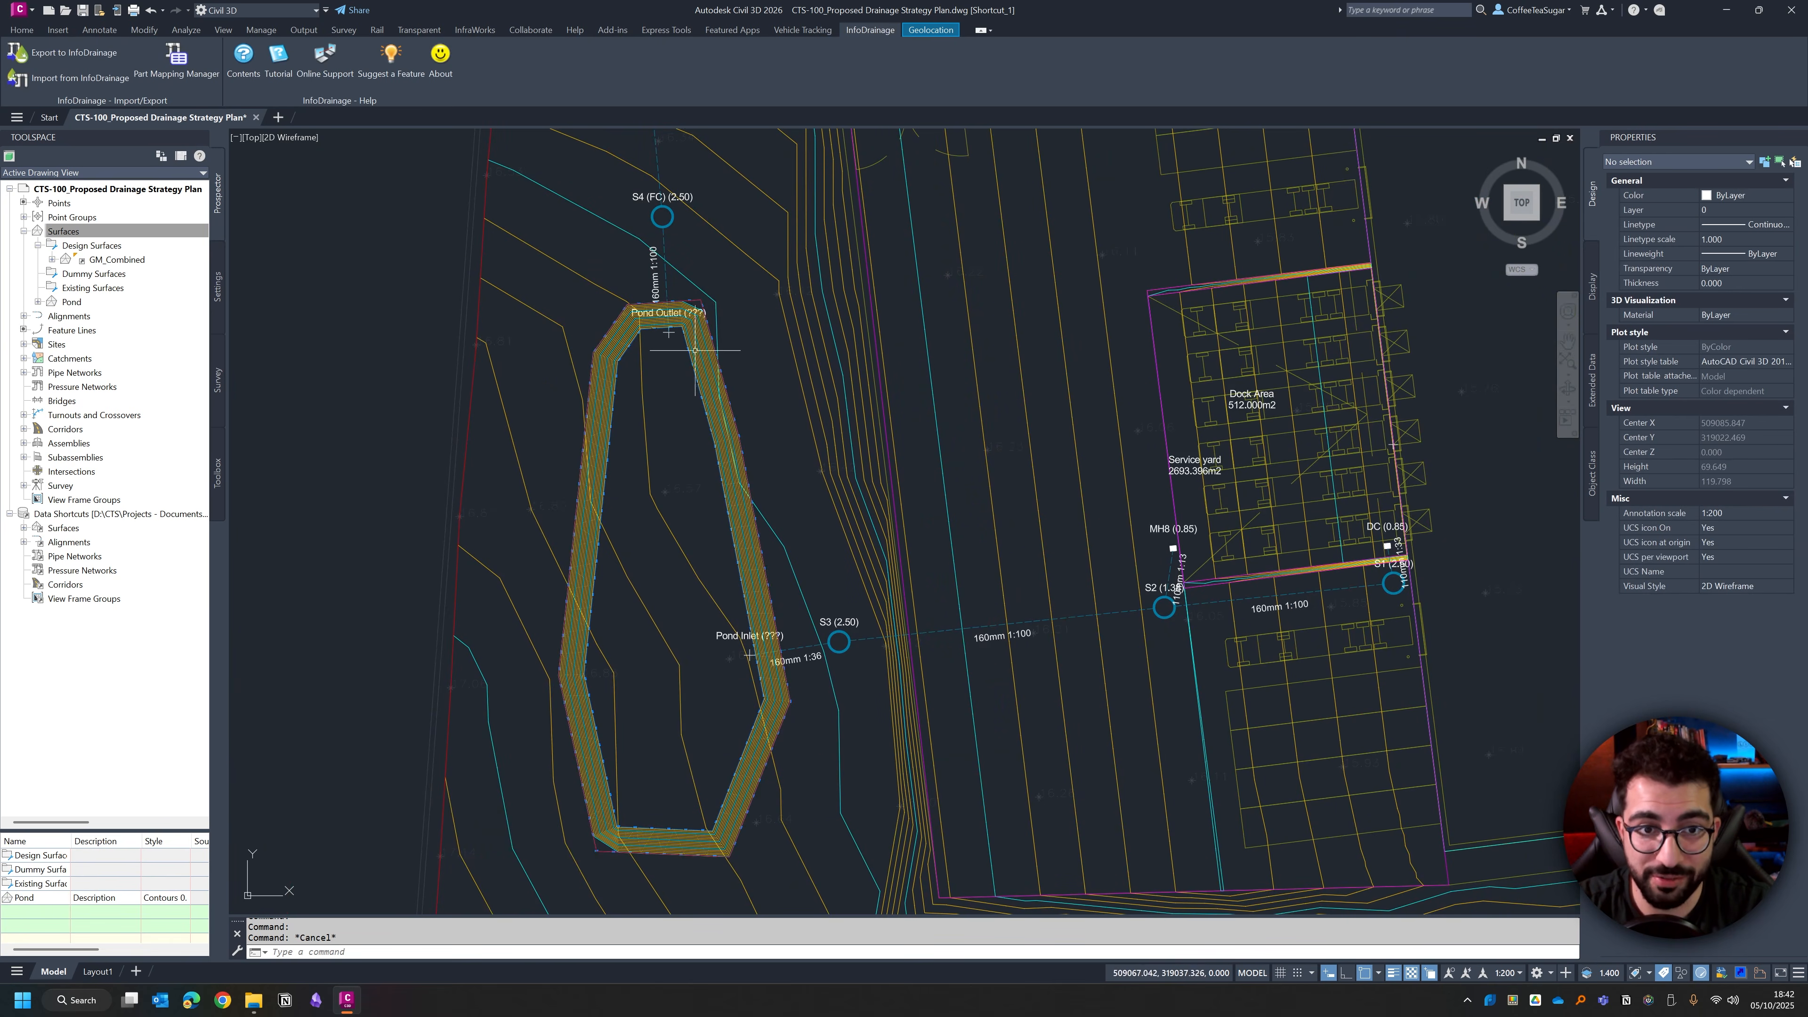
Step: View the Pond surface in the Object Viewer and examine its contours around the pond inlet and outlet
left_click(693, 346)
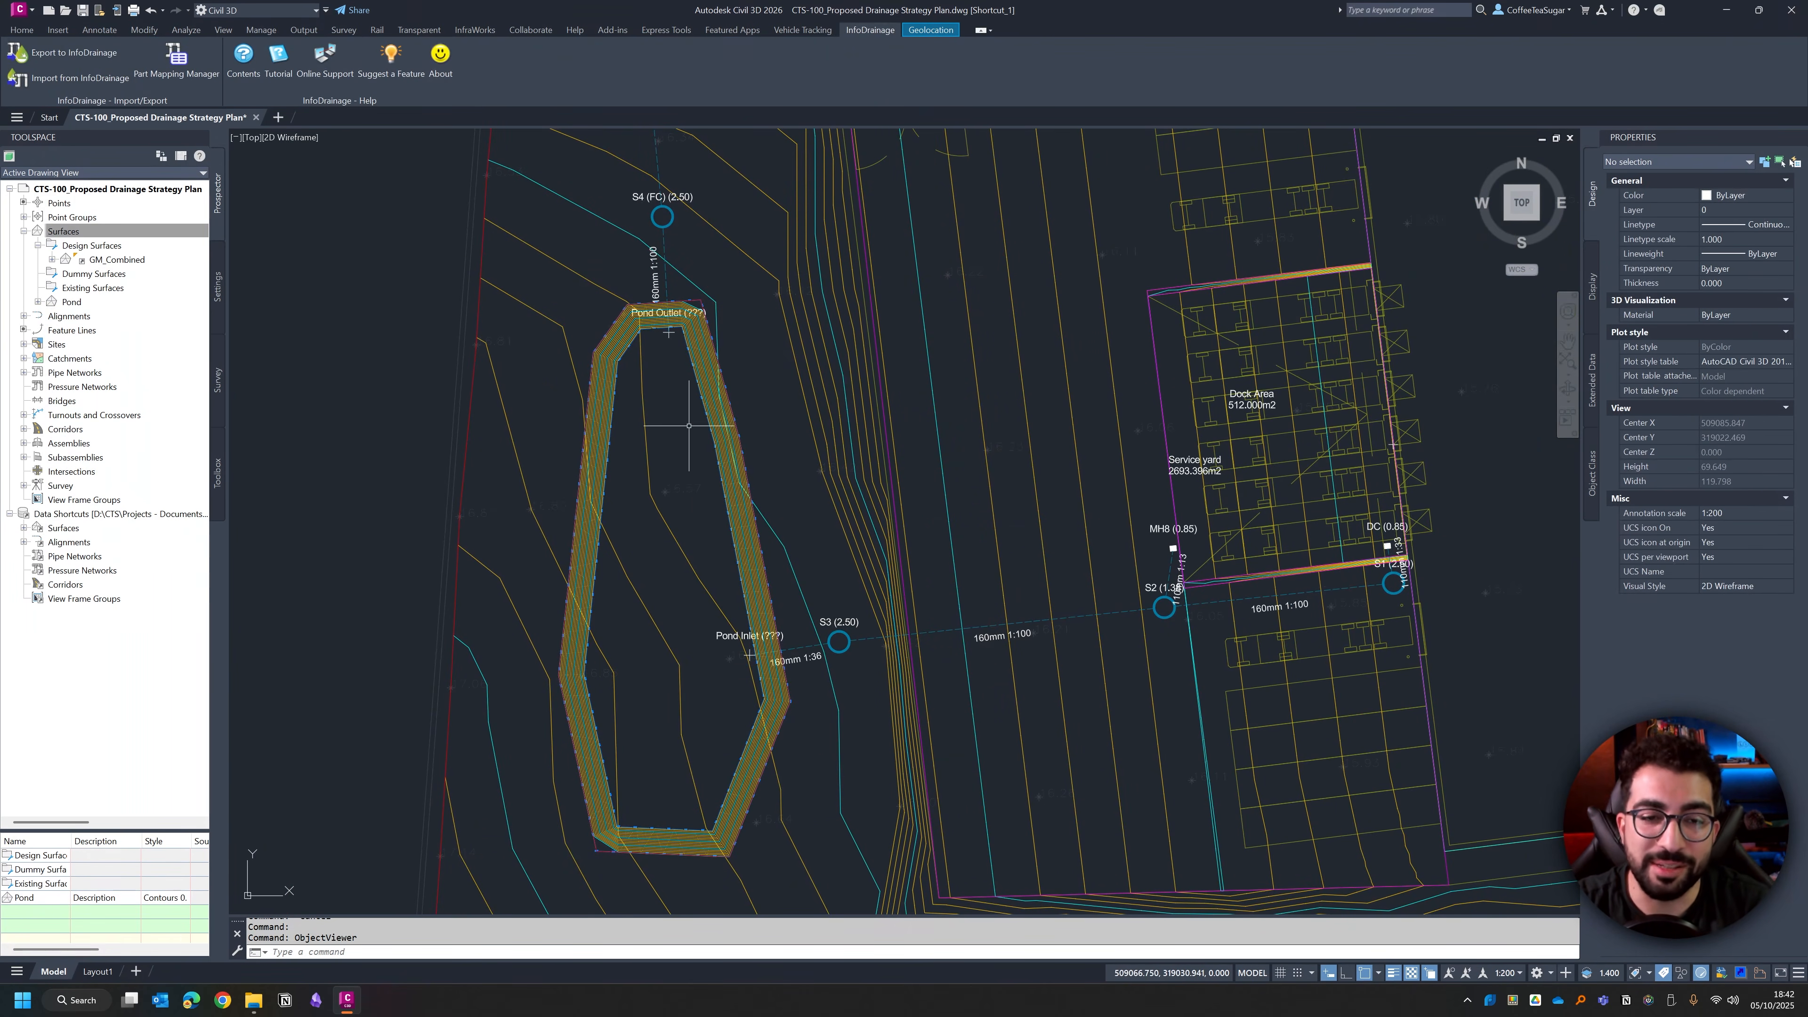
mouse_move(688, 425)
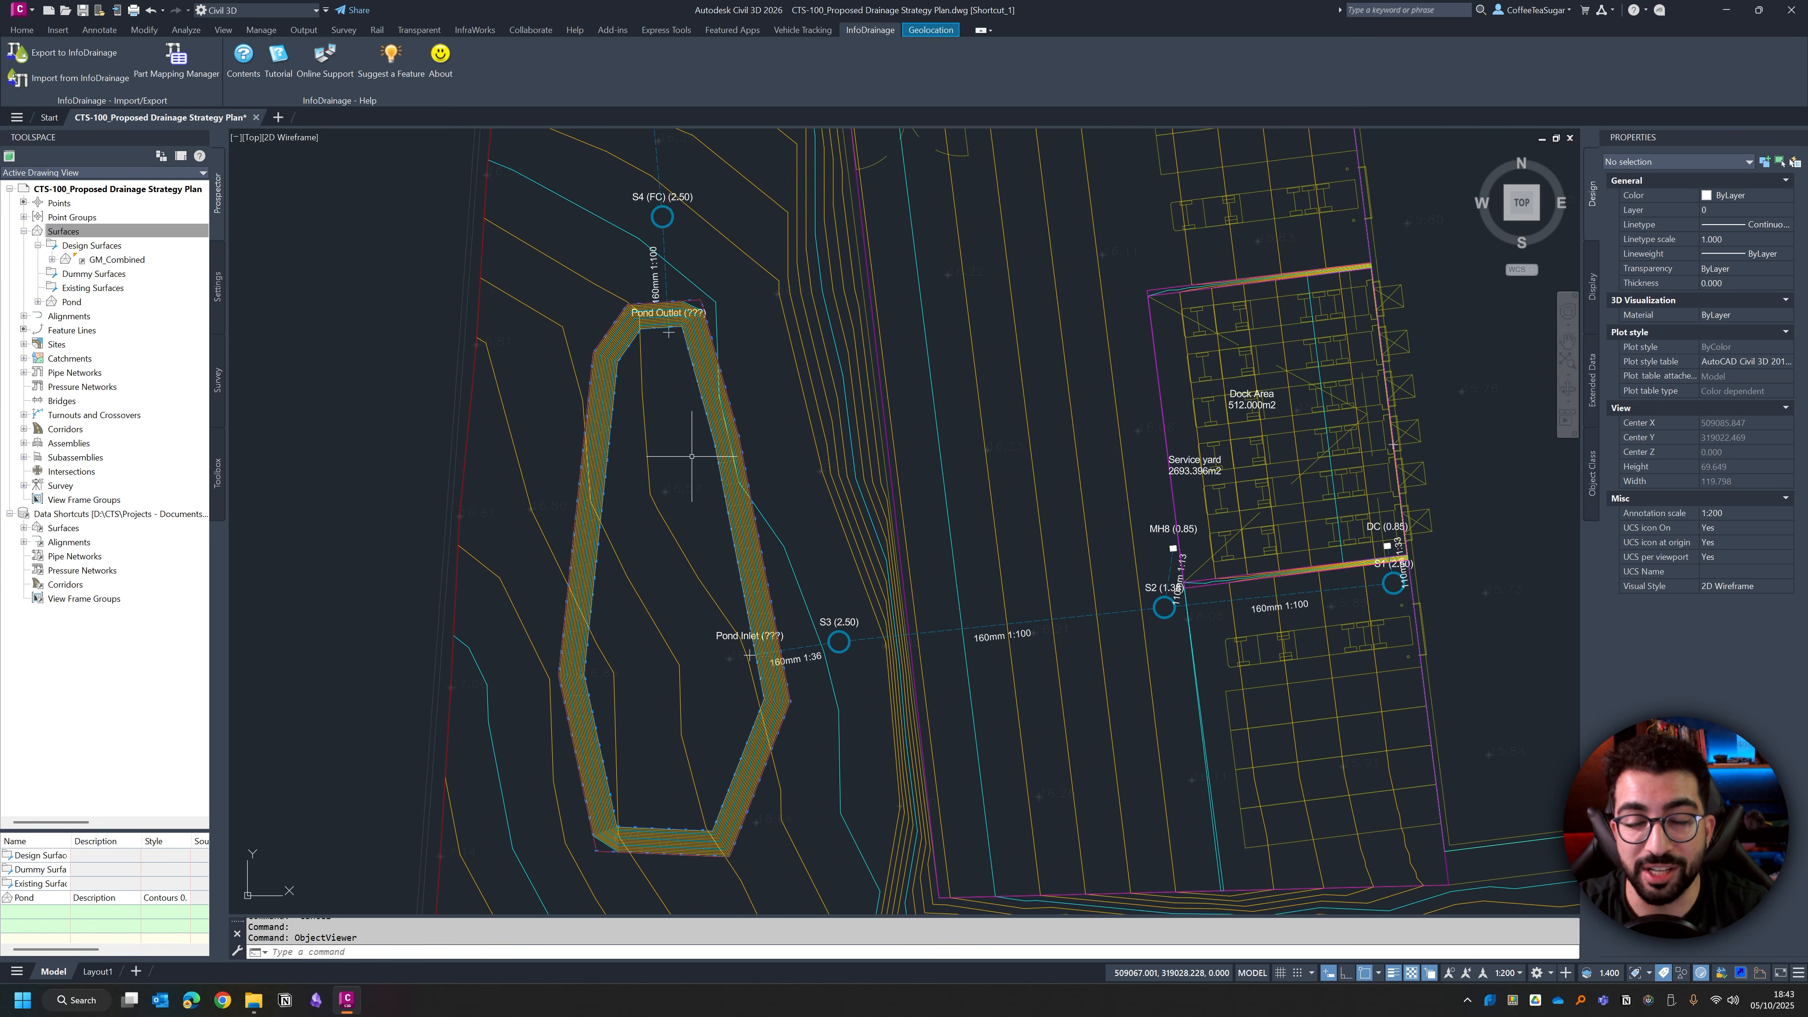
mouse_move(692, 456)
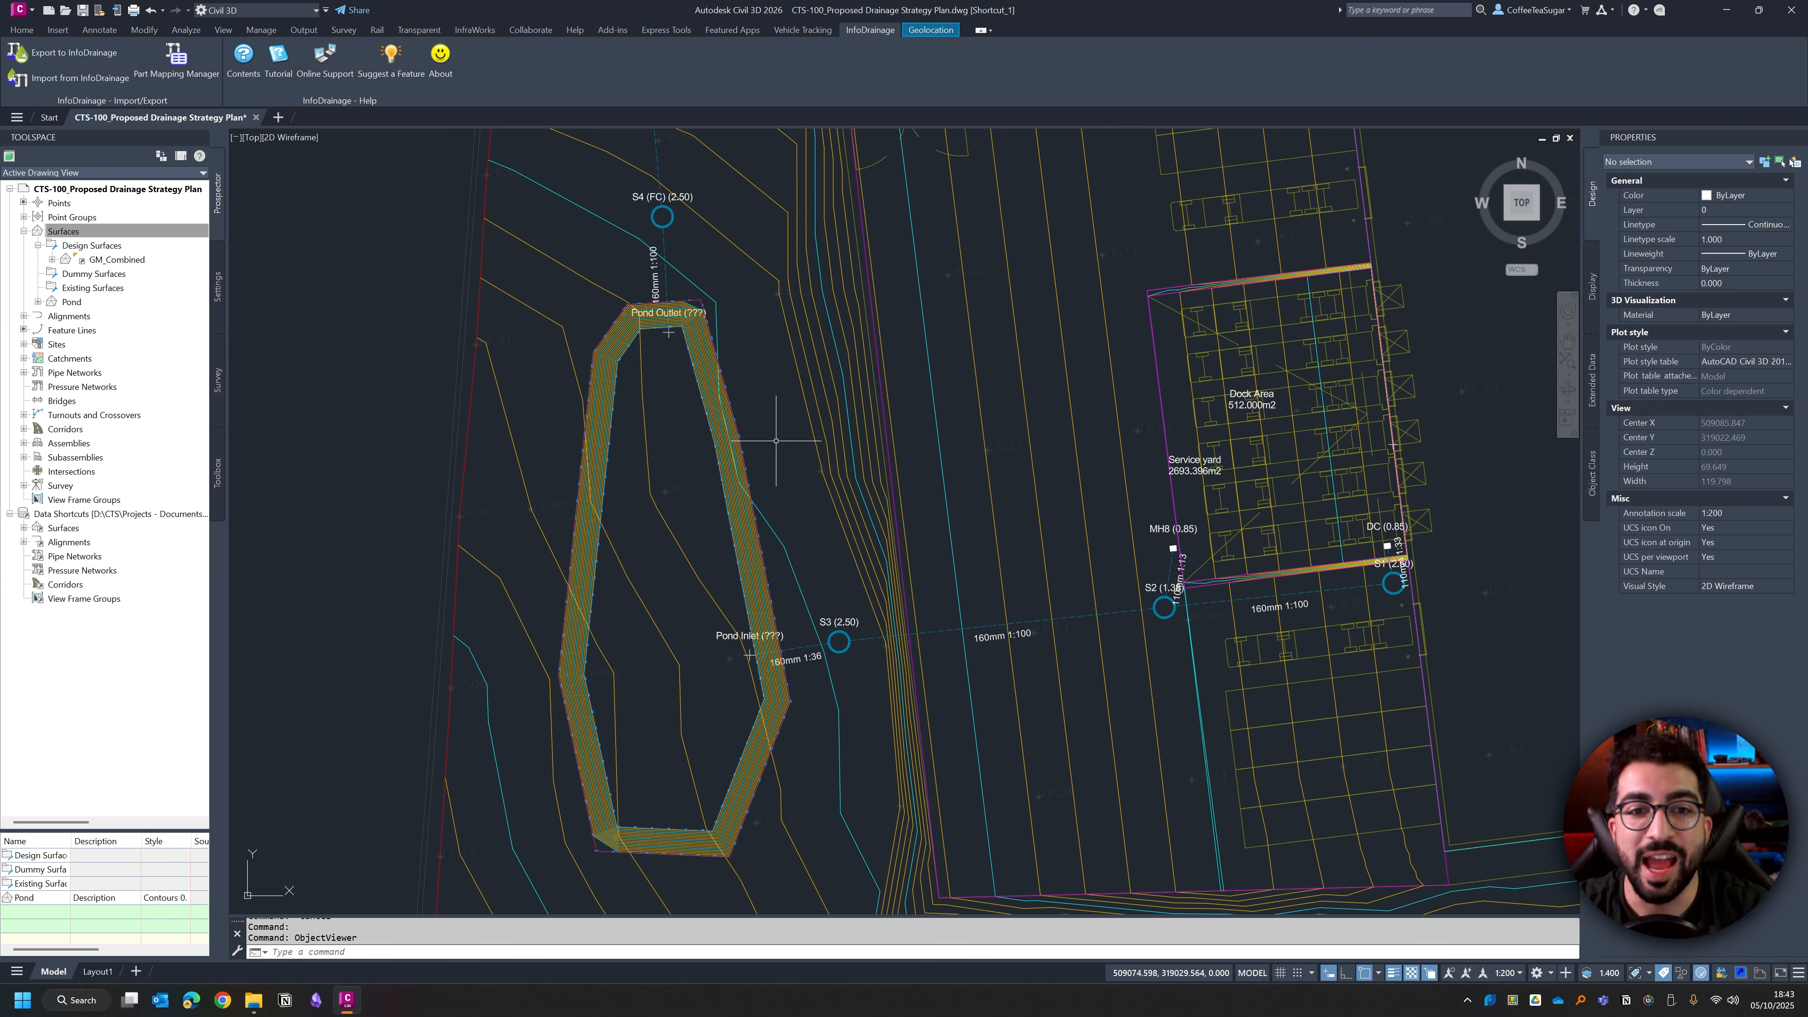
scroll(645, 408, "up", 2)
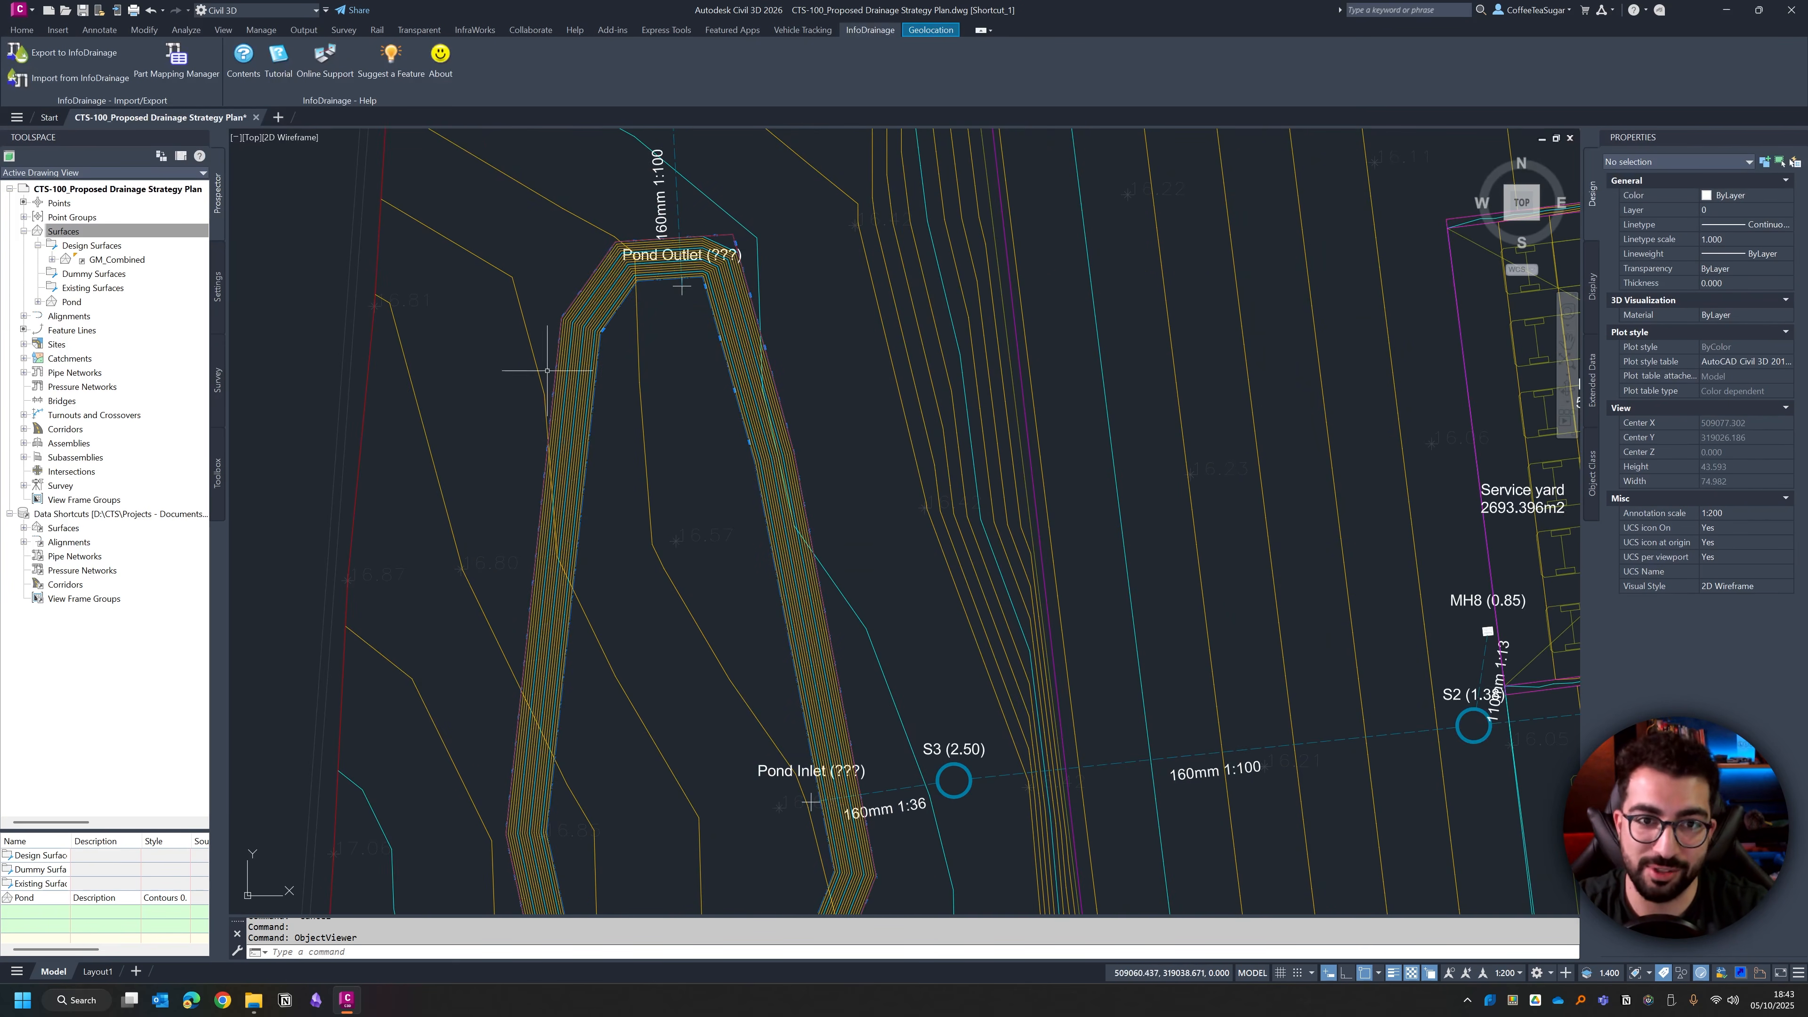
mouse_move(605, 611)
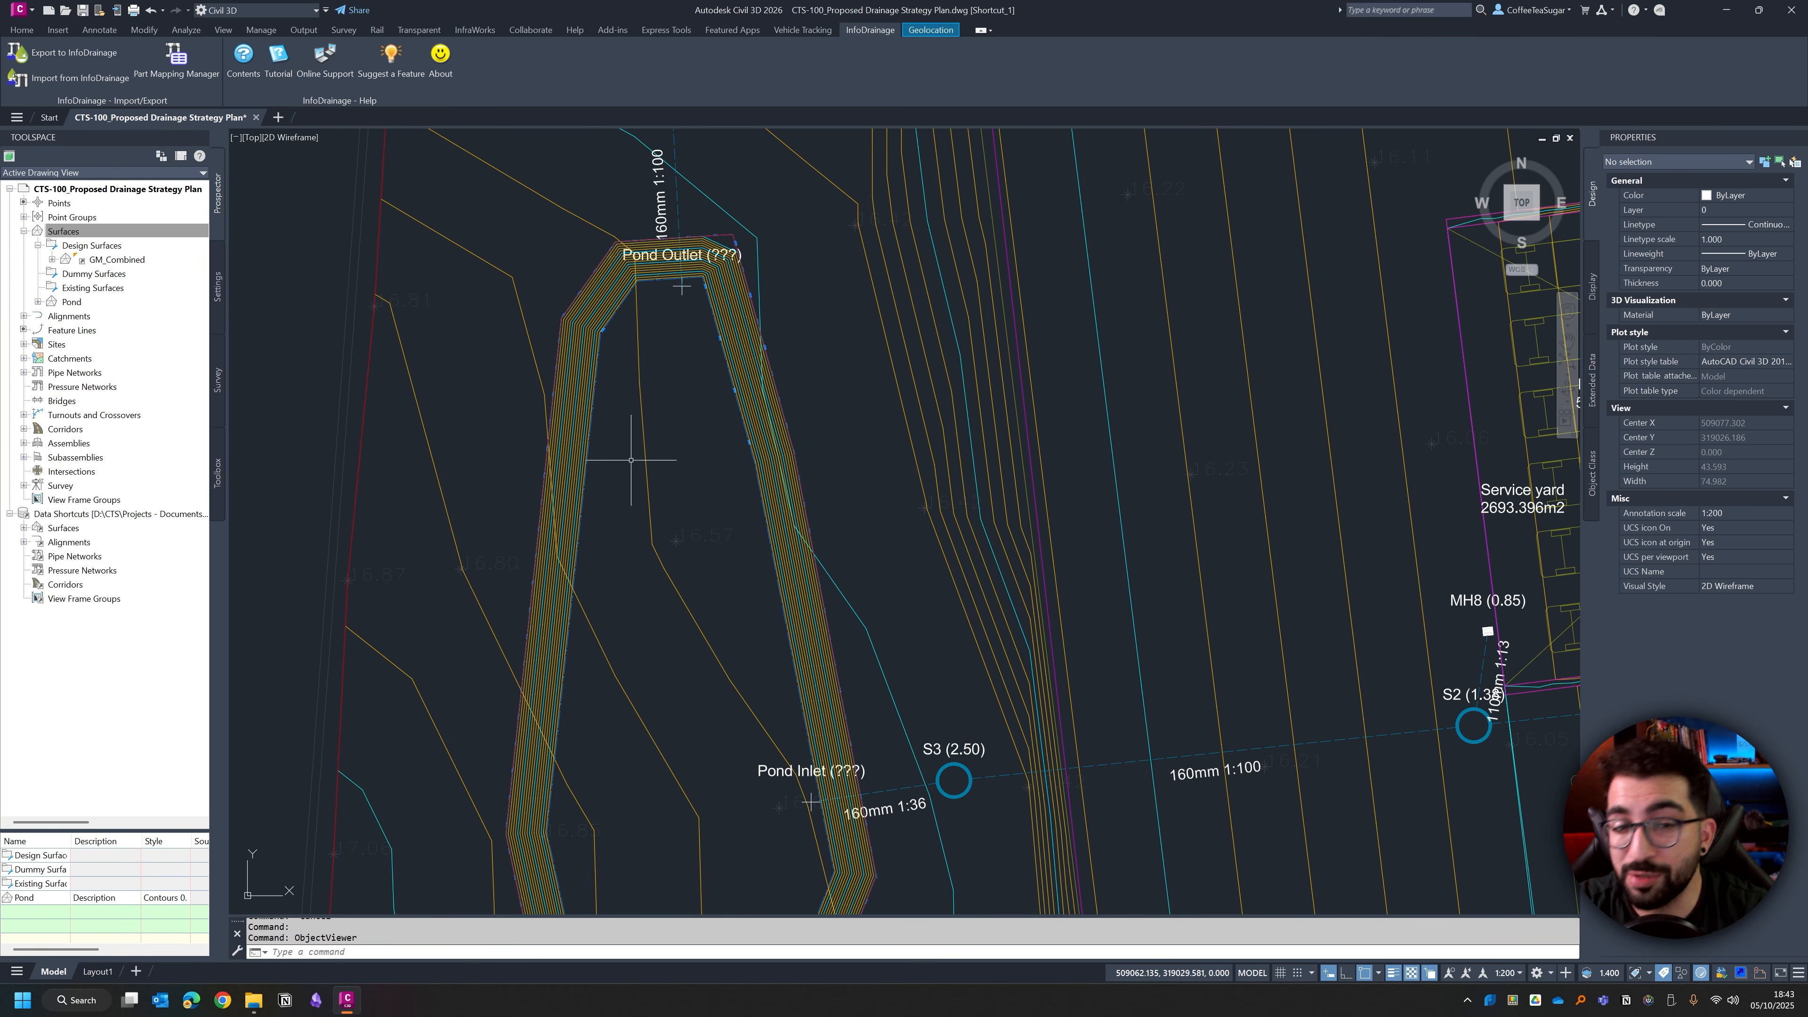
scroll(711, 419, "down", 2)
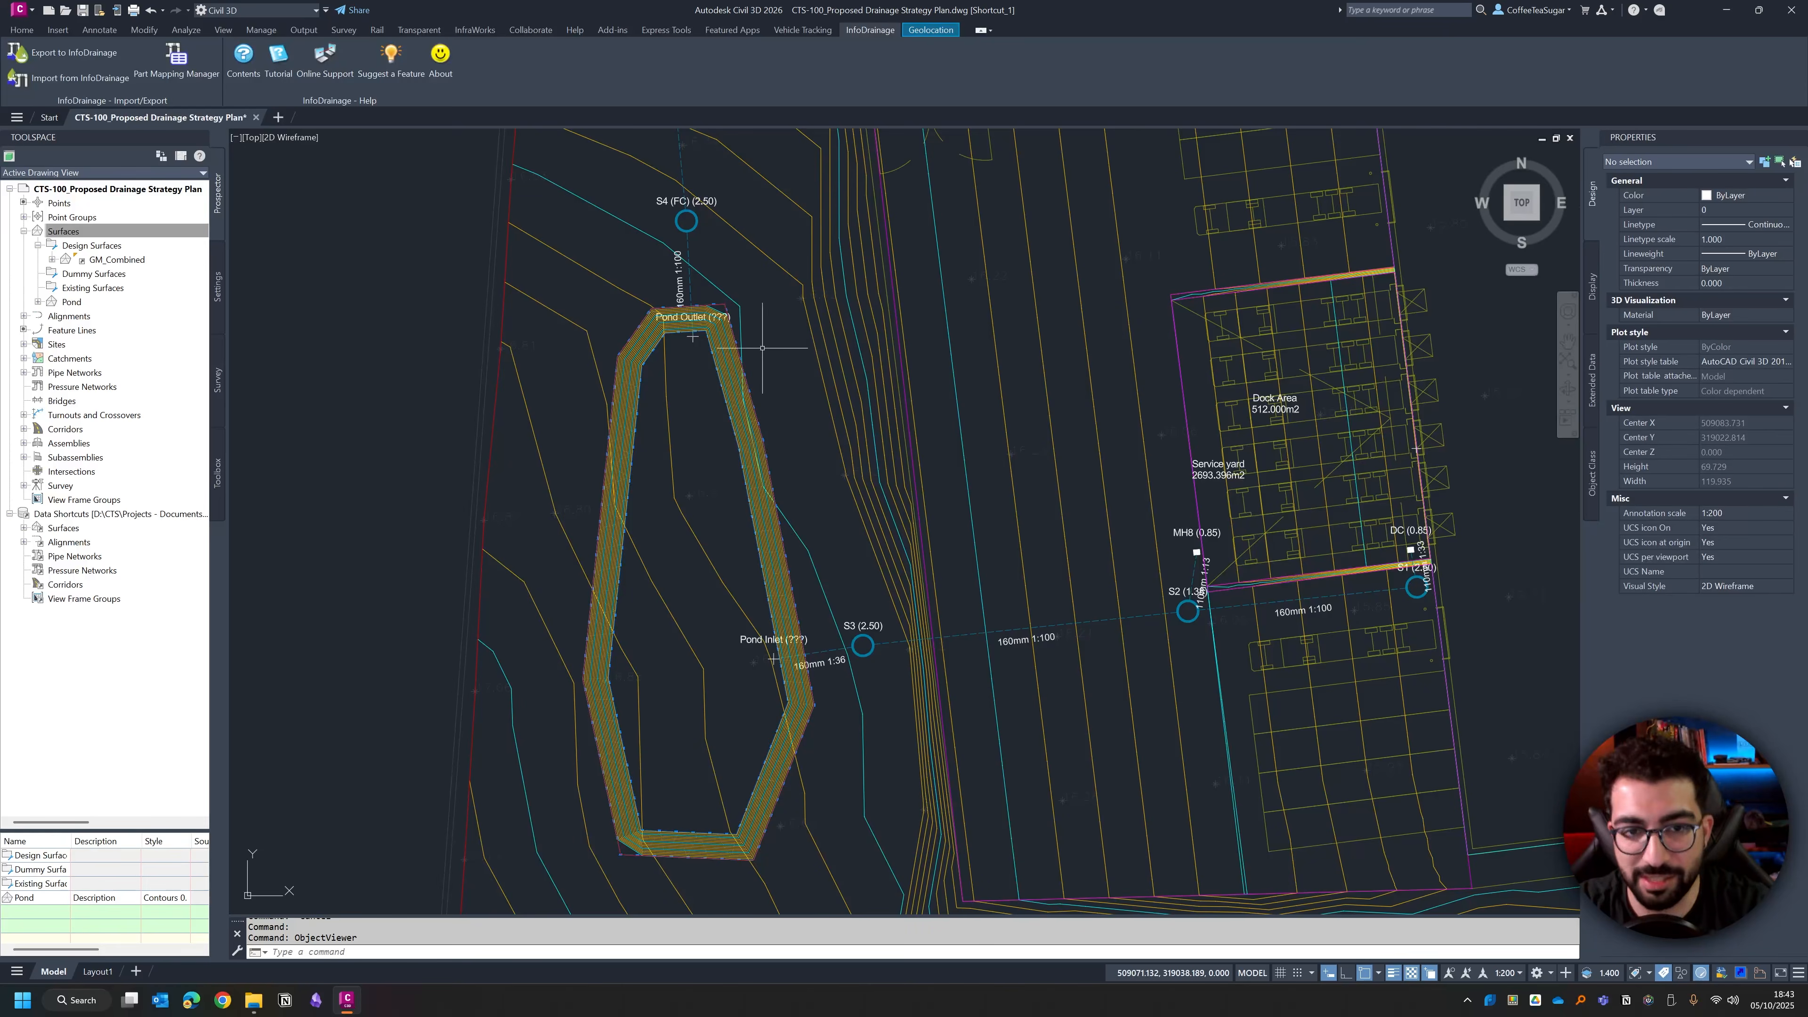
Step: Examine the imported pipes and structures from DC, S1, MH8 and S2 through S3 to the pond and S4
scroll(763, 349, "down", 4)
scroll(1041, 512, "up", 6)
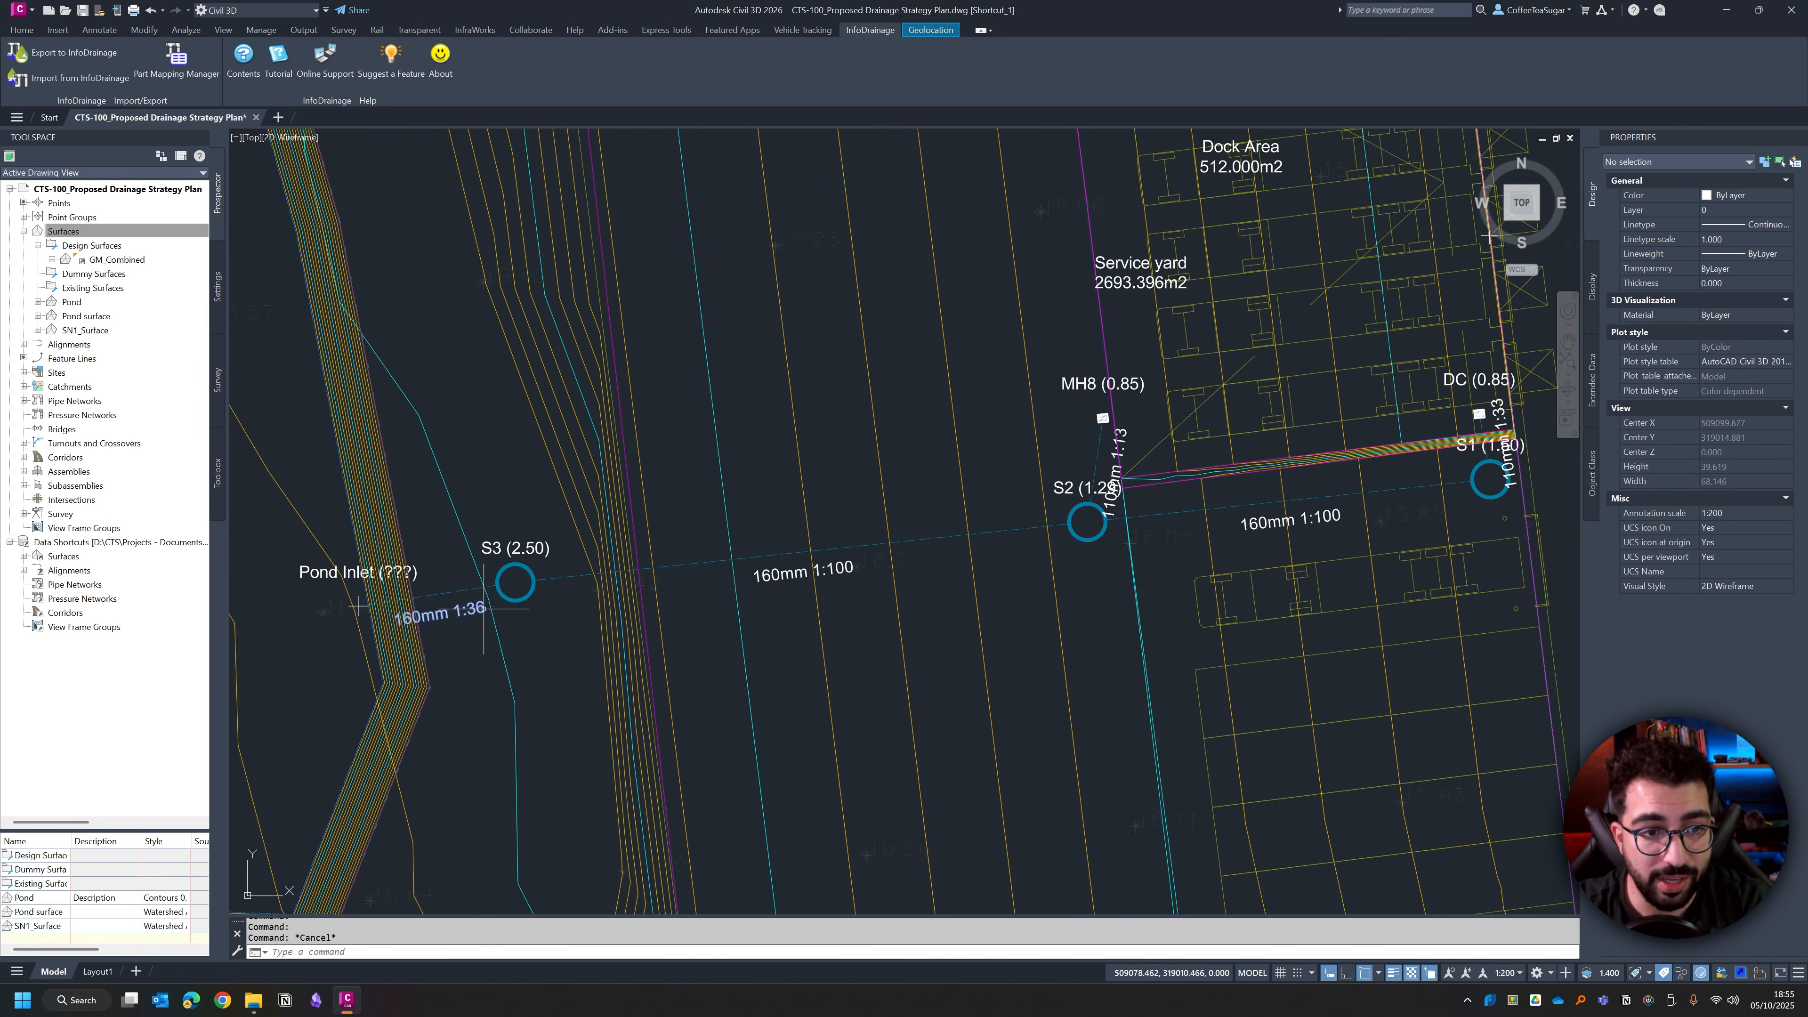
scroll(483, 609, "up", 2)
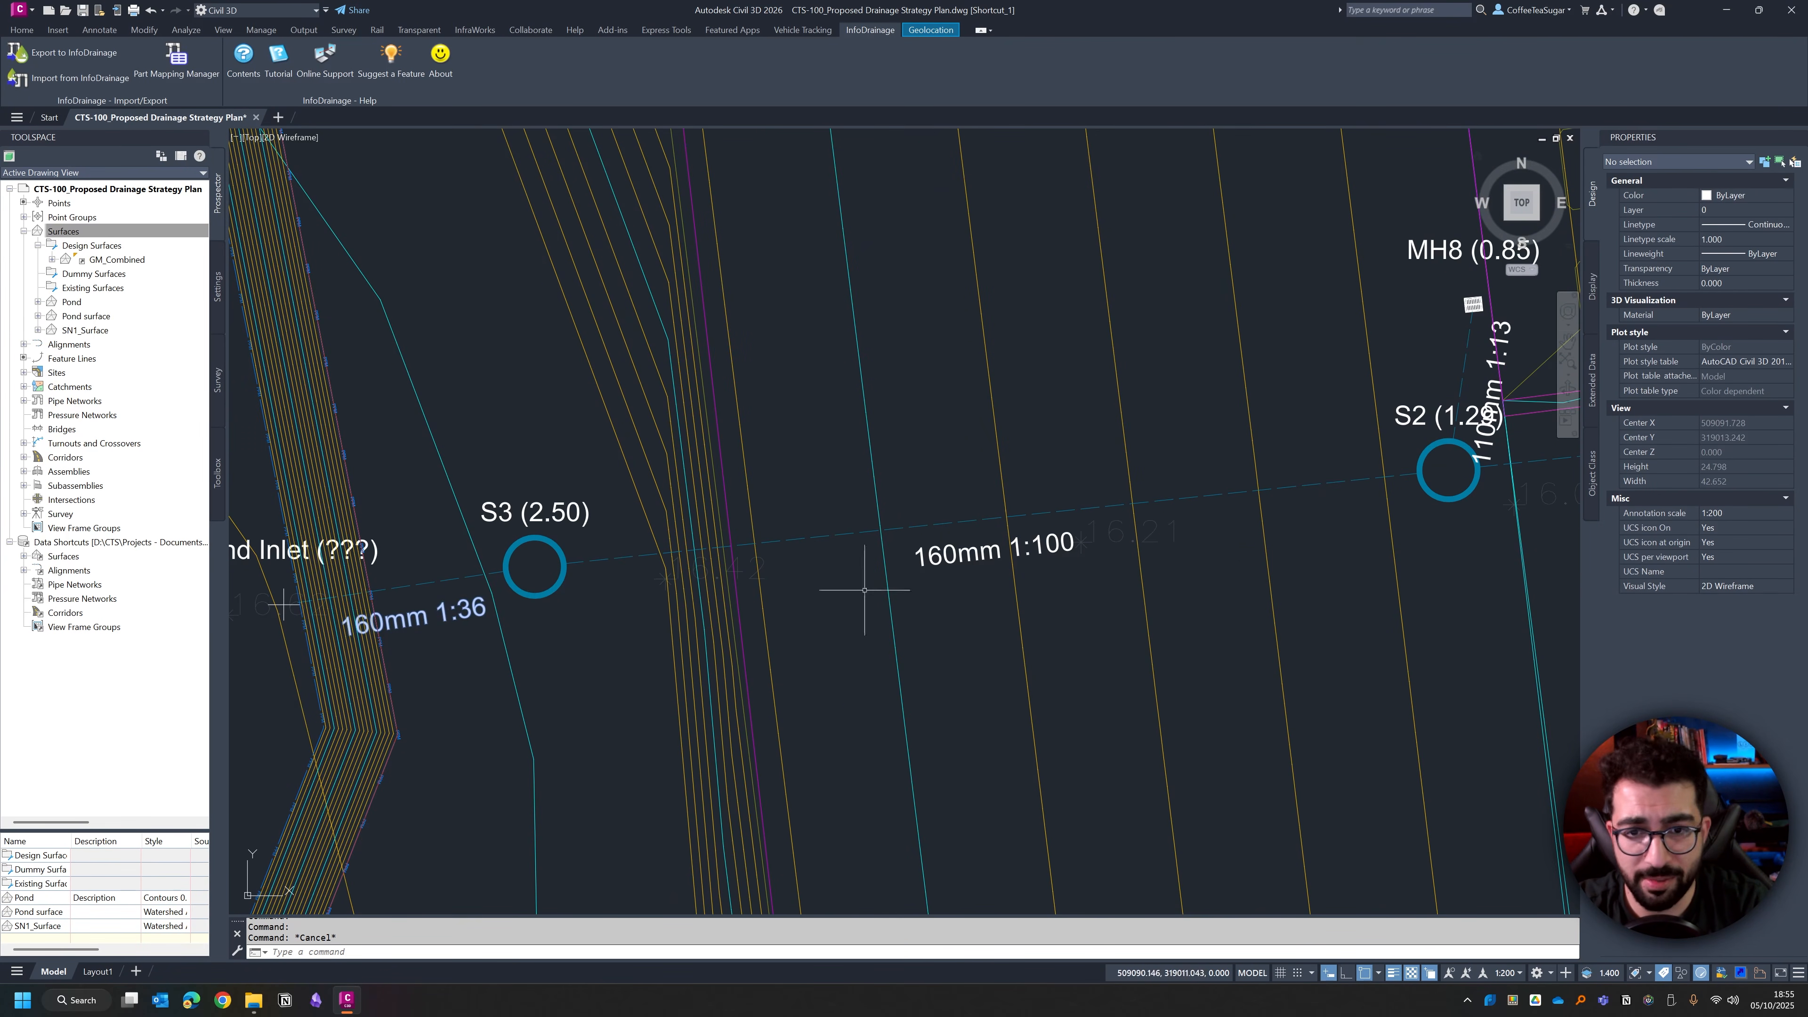
scroll(1116, 546, "down", 2)
middle_click_drag(1117, 544, 584, 620)
scroll(1200, 479, "up", 2)
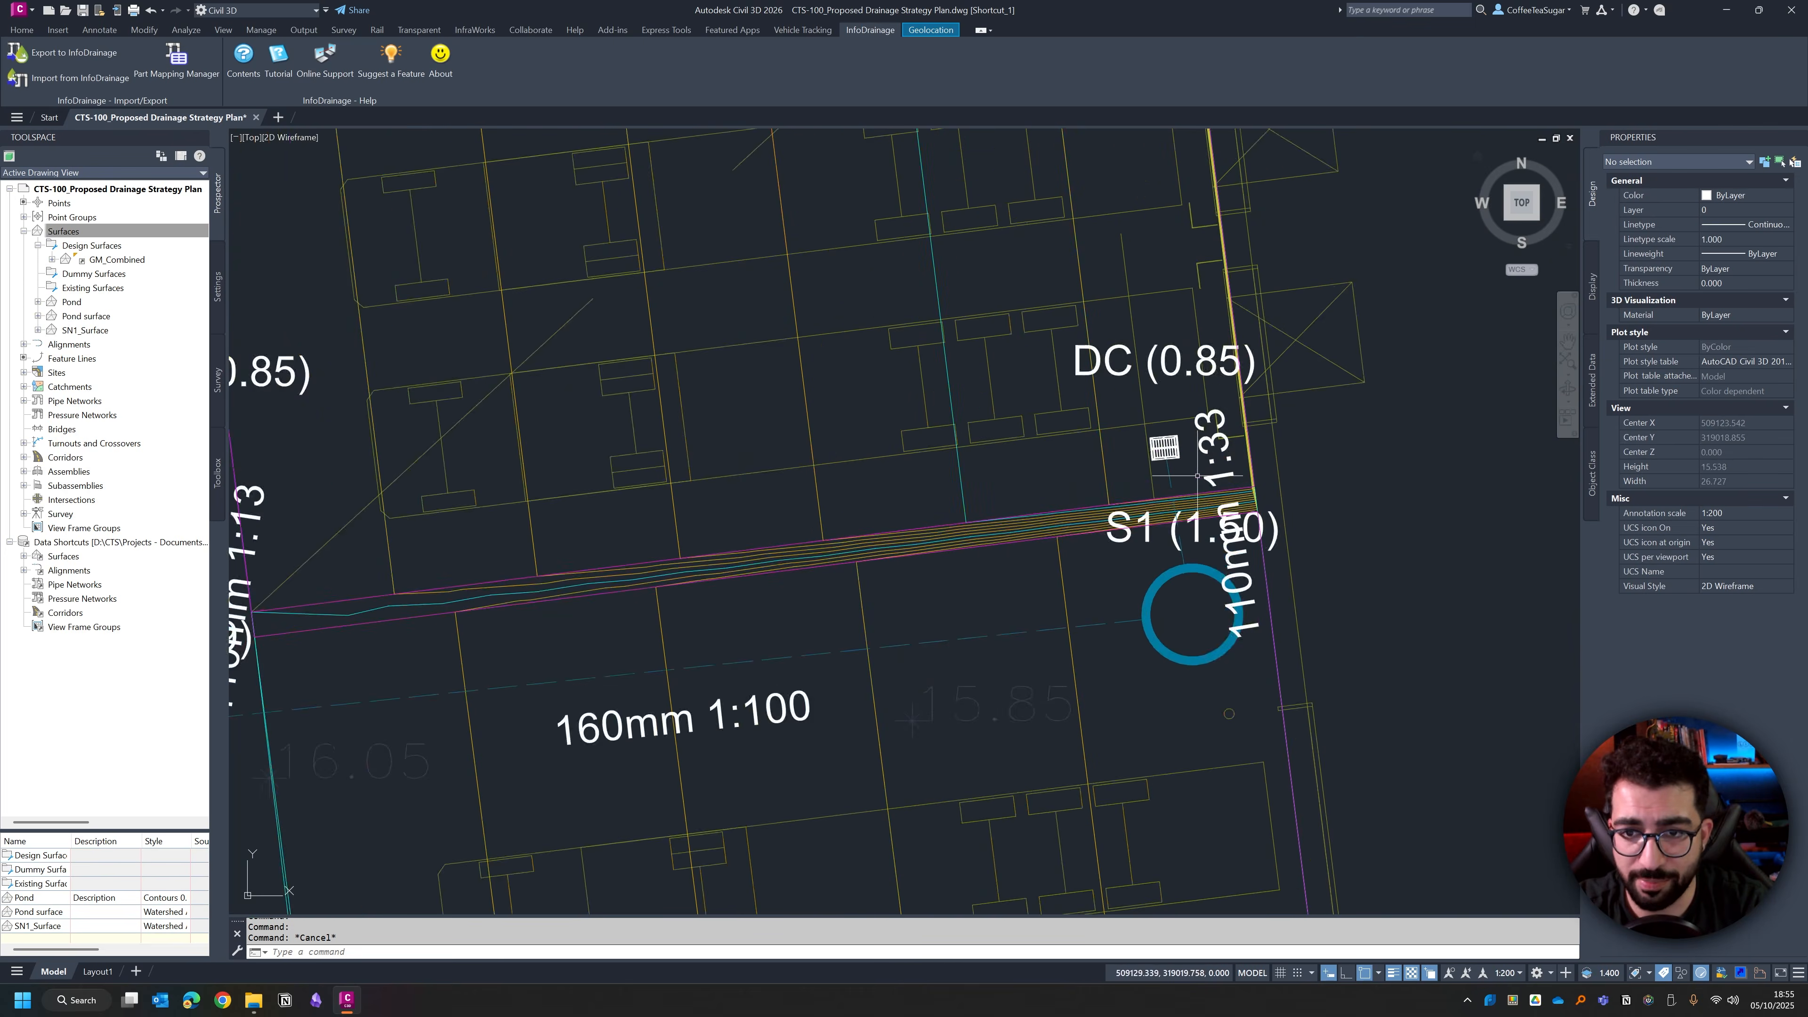
scroll(1053, 447, "down", 4)
scroll(815, 318, "down", 1)
middle_click_drag(813, 314, 804, 503)
scroll(804, 503, "up", 3)
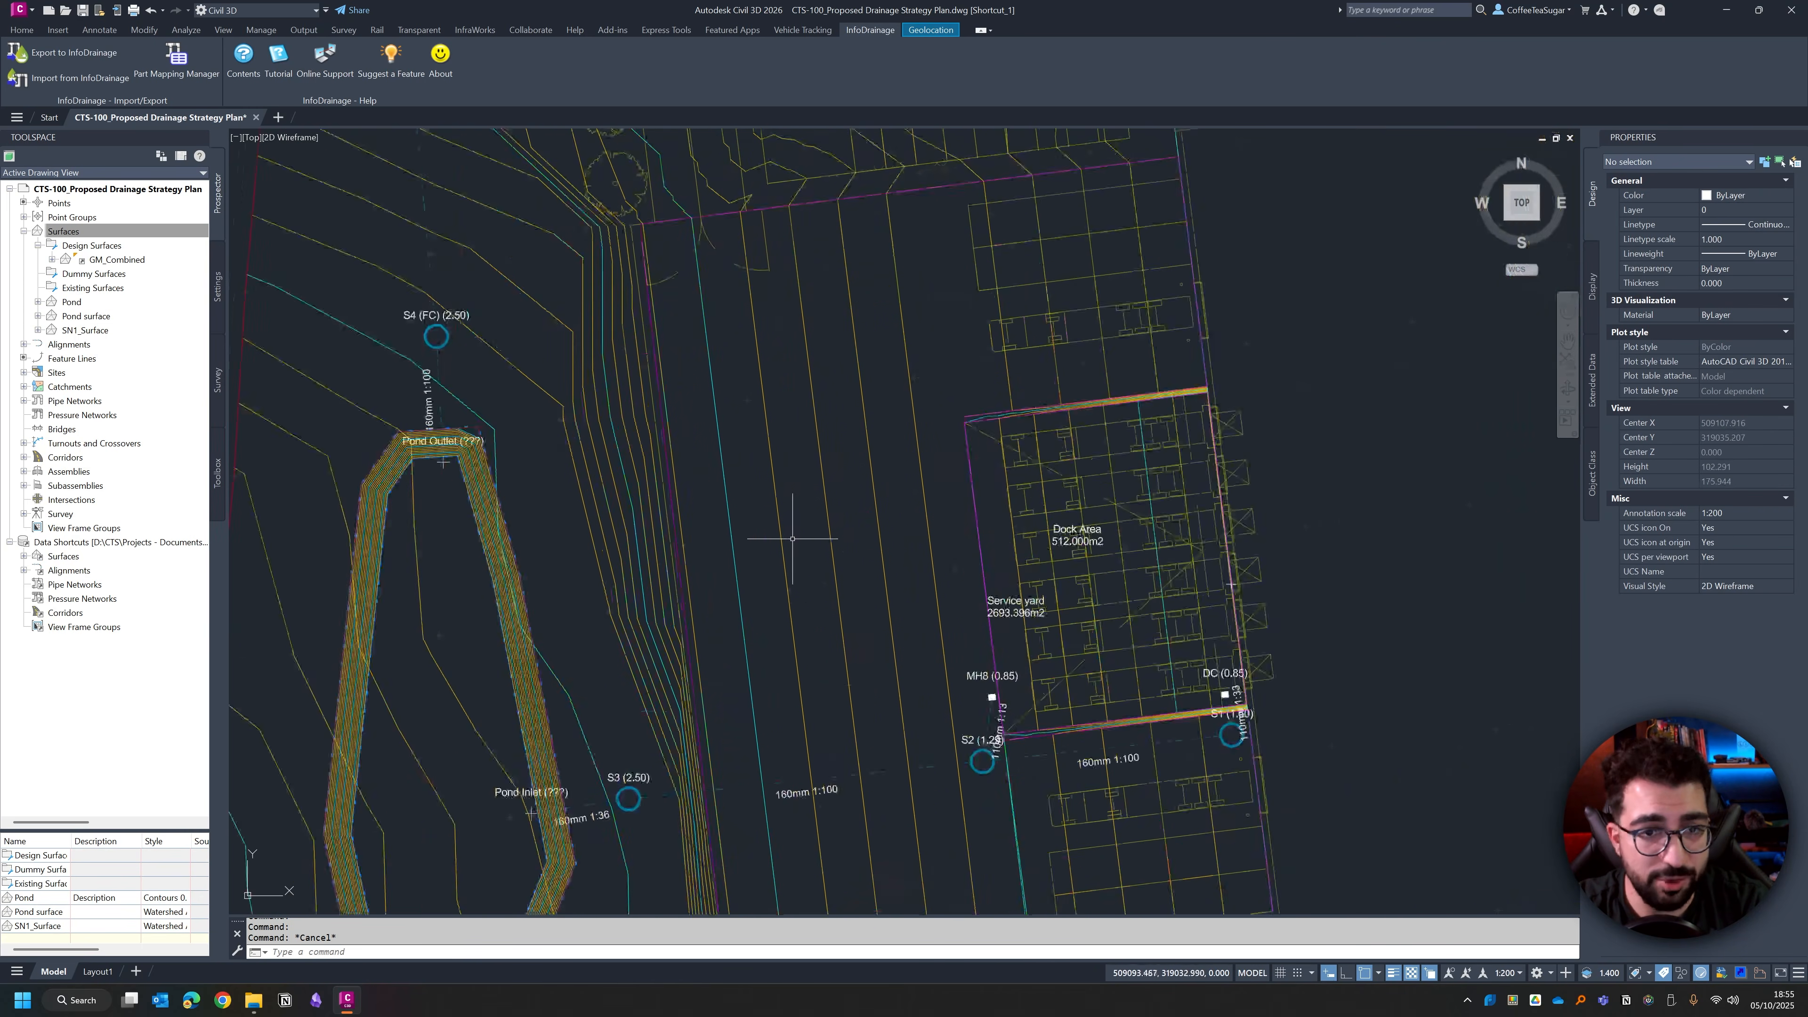
scroll(804, 507, "down", 1)
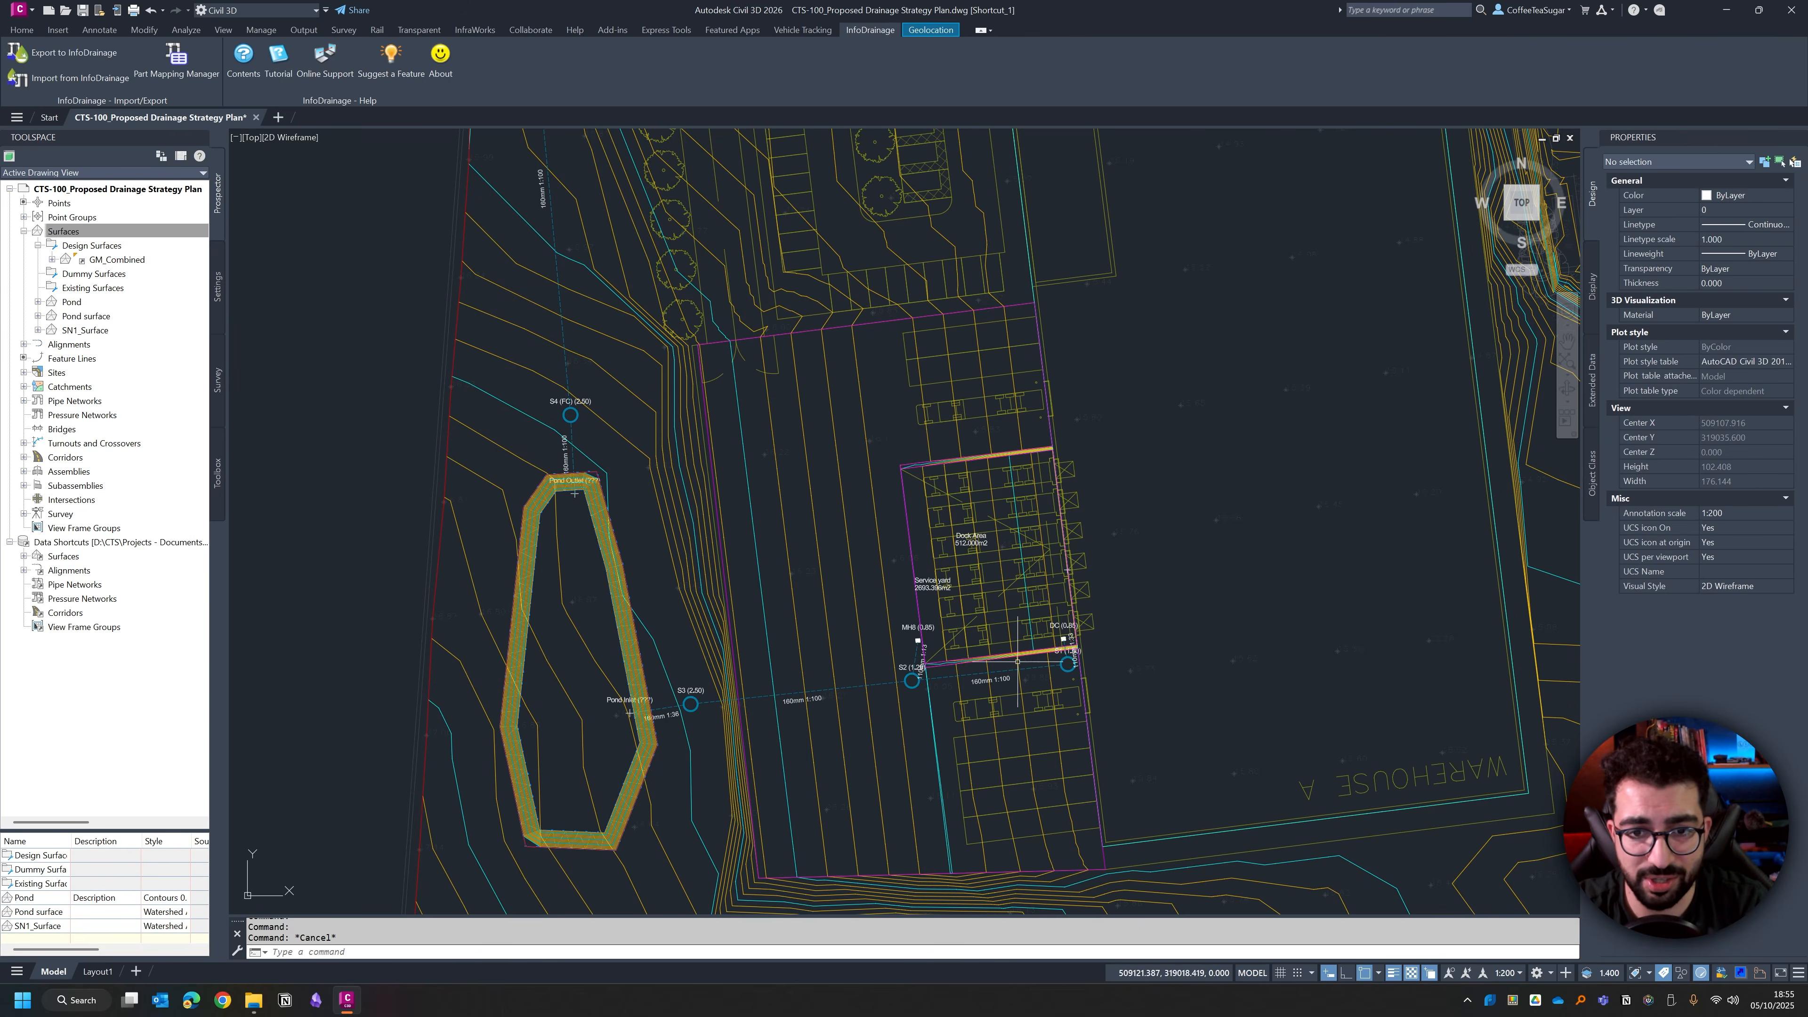
scroll(1025, 667, "up", 2)
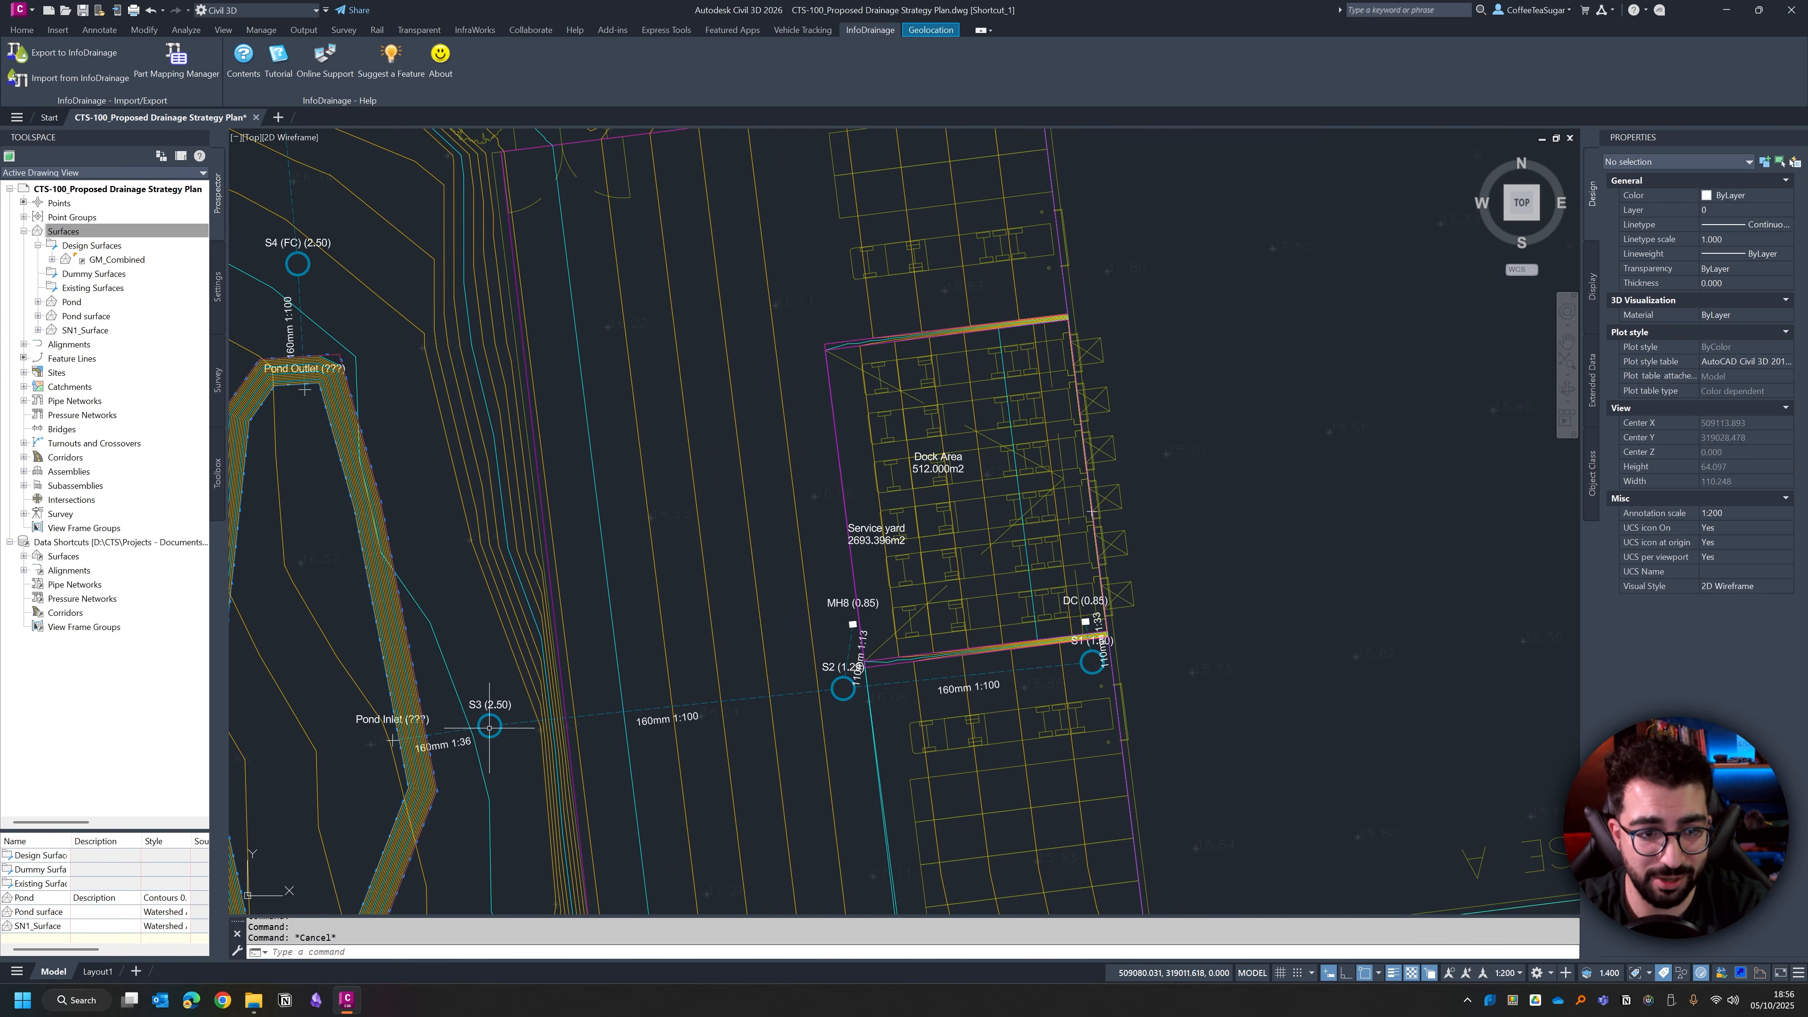
Step: Review the part properties of the pipe between S2 and S3, including its invert elevations, hydraulic properties and part data
left_click(700, 703)
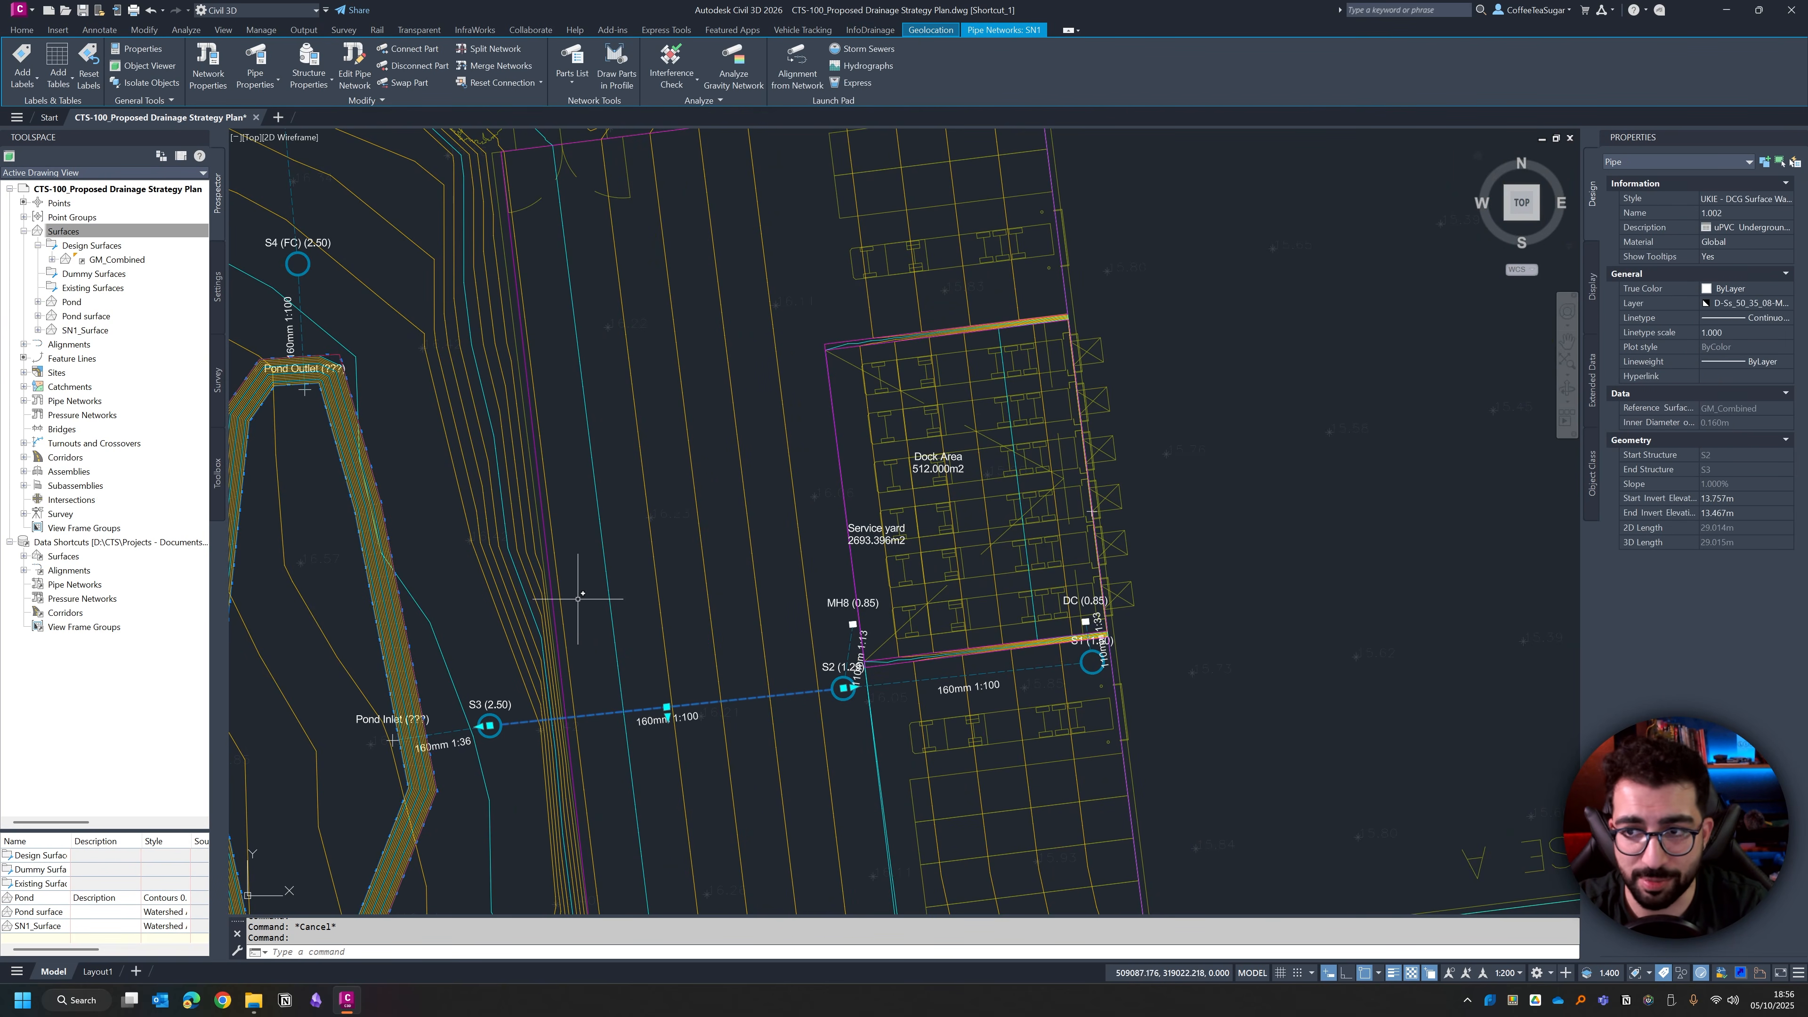
right_click(644, 596)
left_click(704, 441)
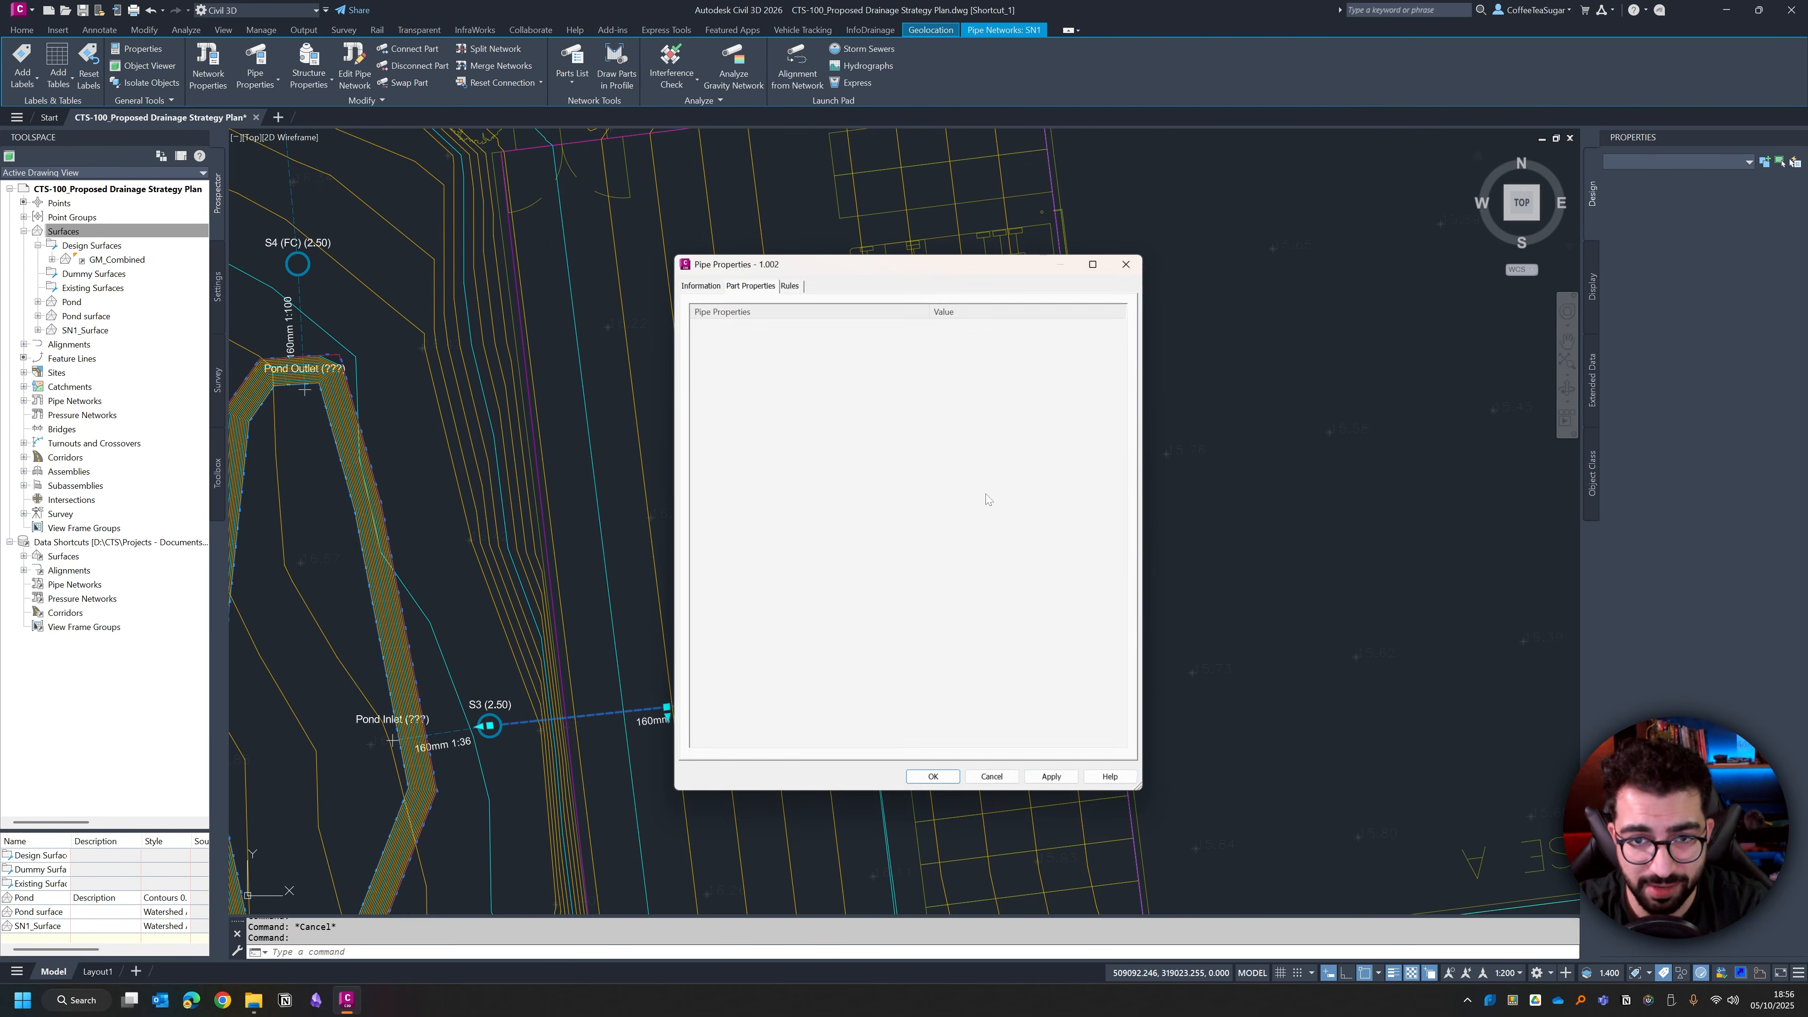
scroll(950, 522, "down", 4)
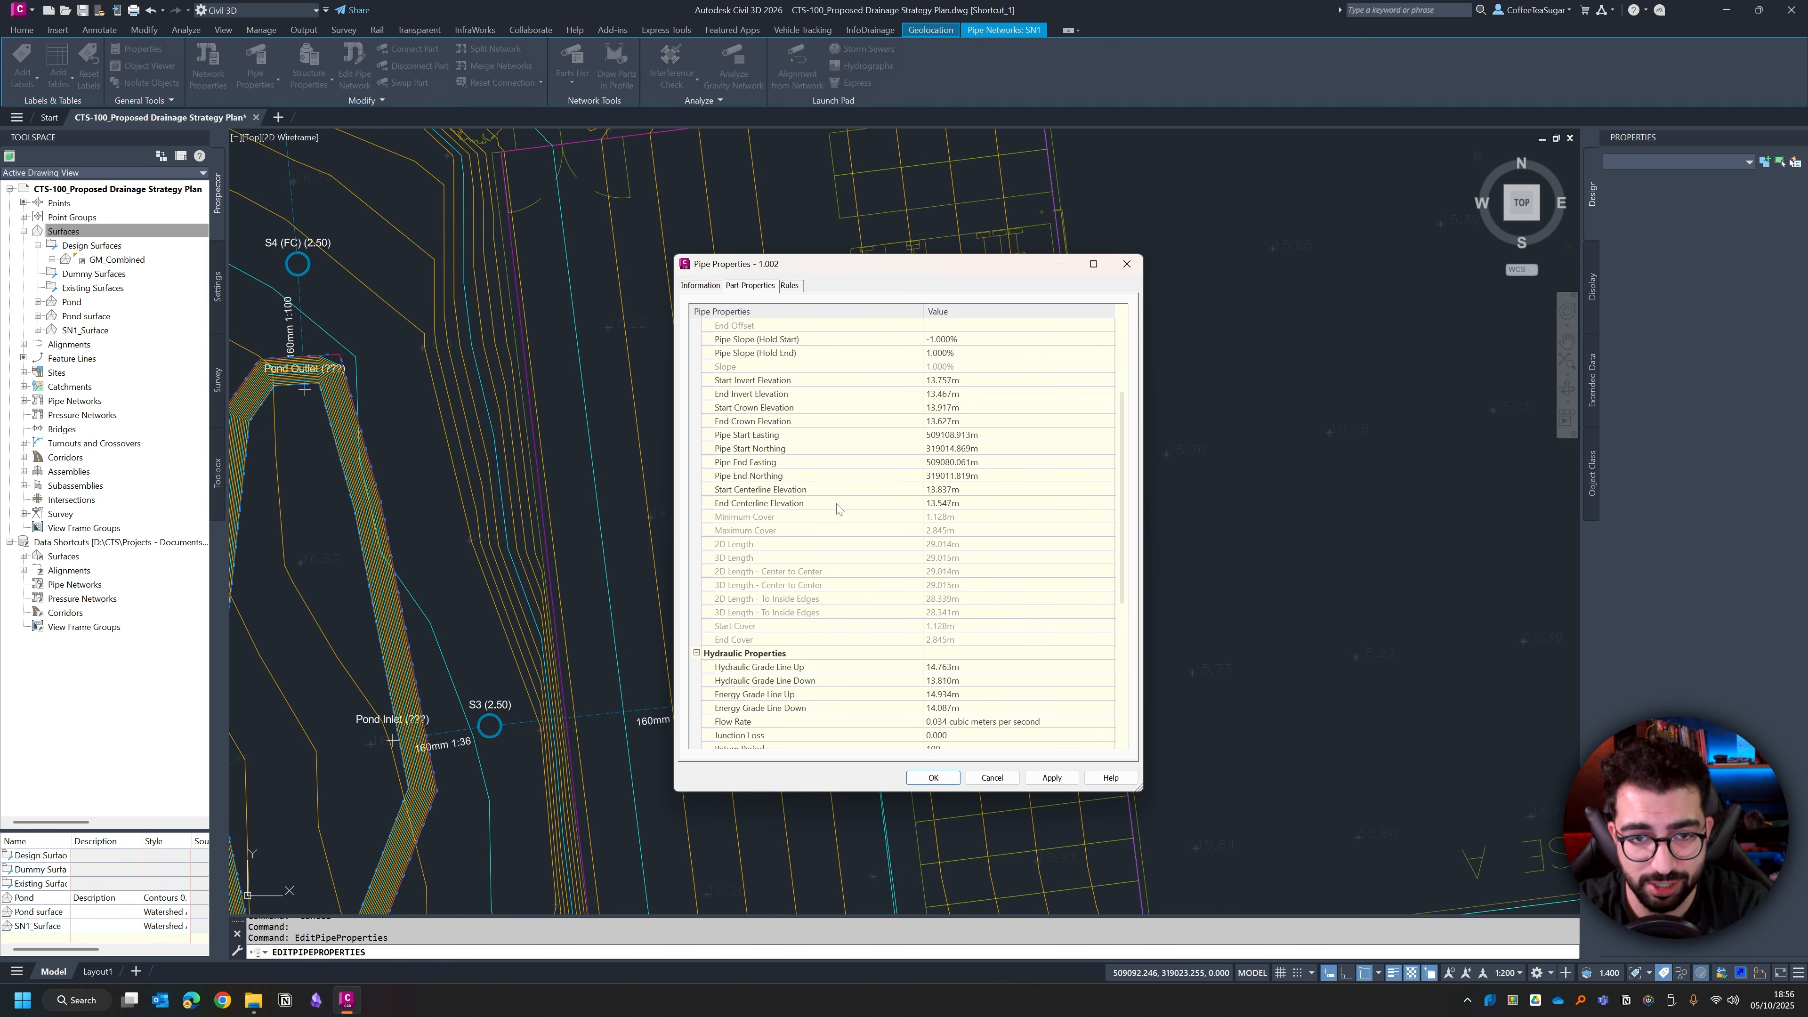
scroll(1019, 598, "down", 3)
scroll(720, 566, "down", 3)
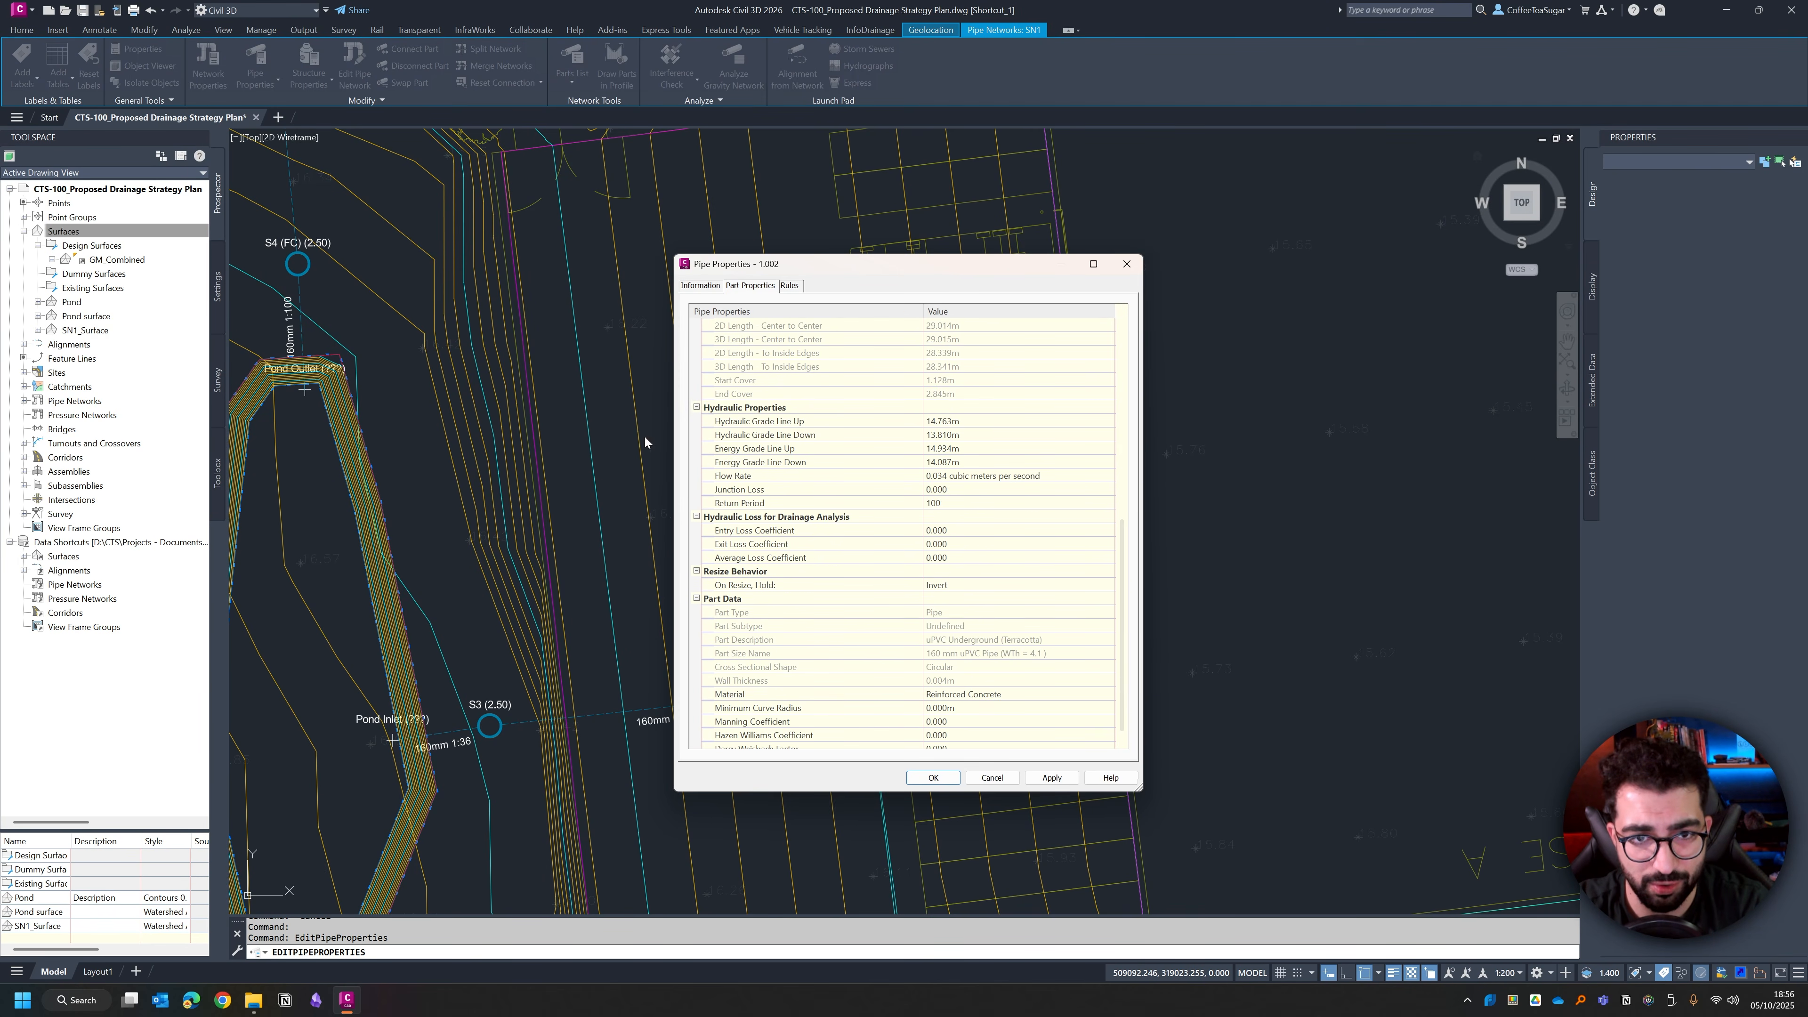
scroll(787, 479, "down", 1)
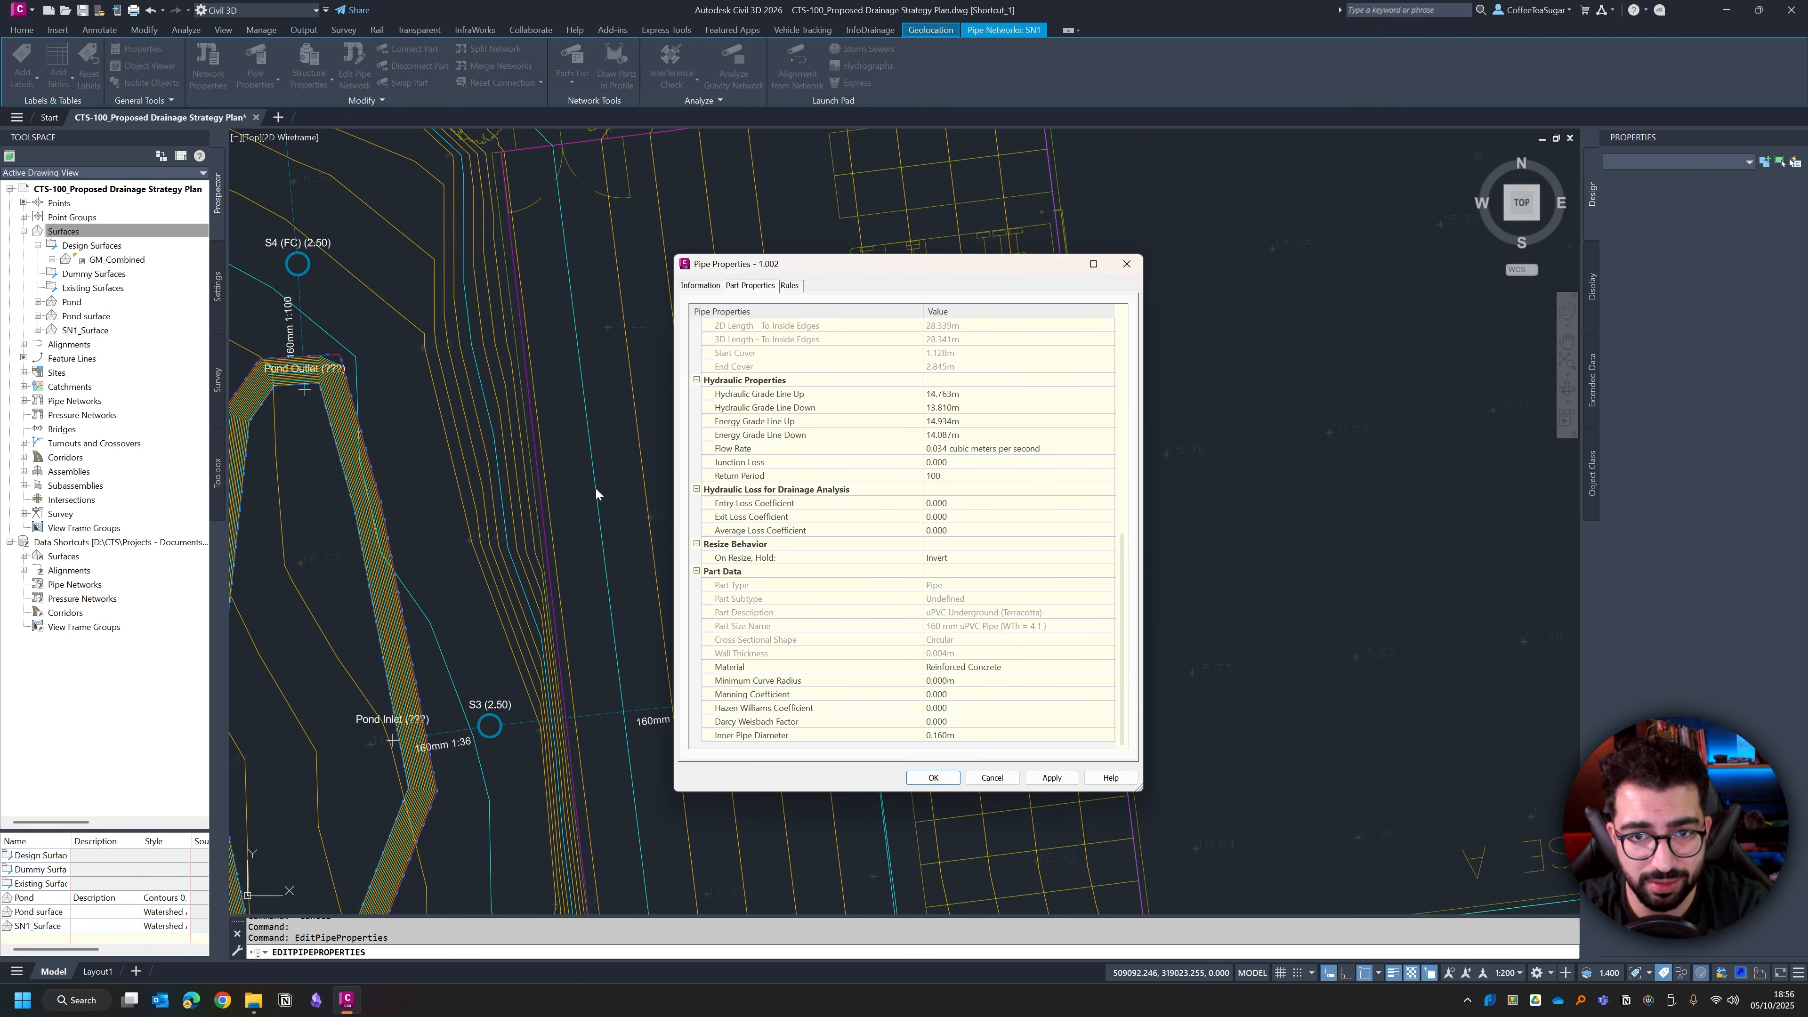
left_click(991, 777)
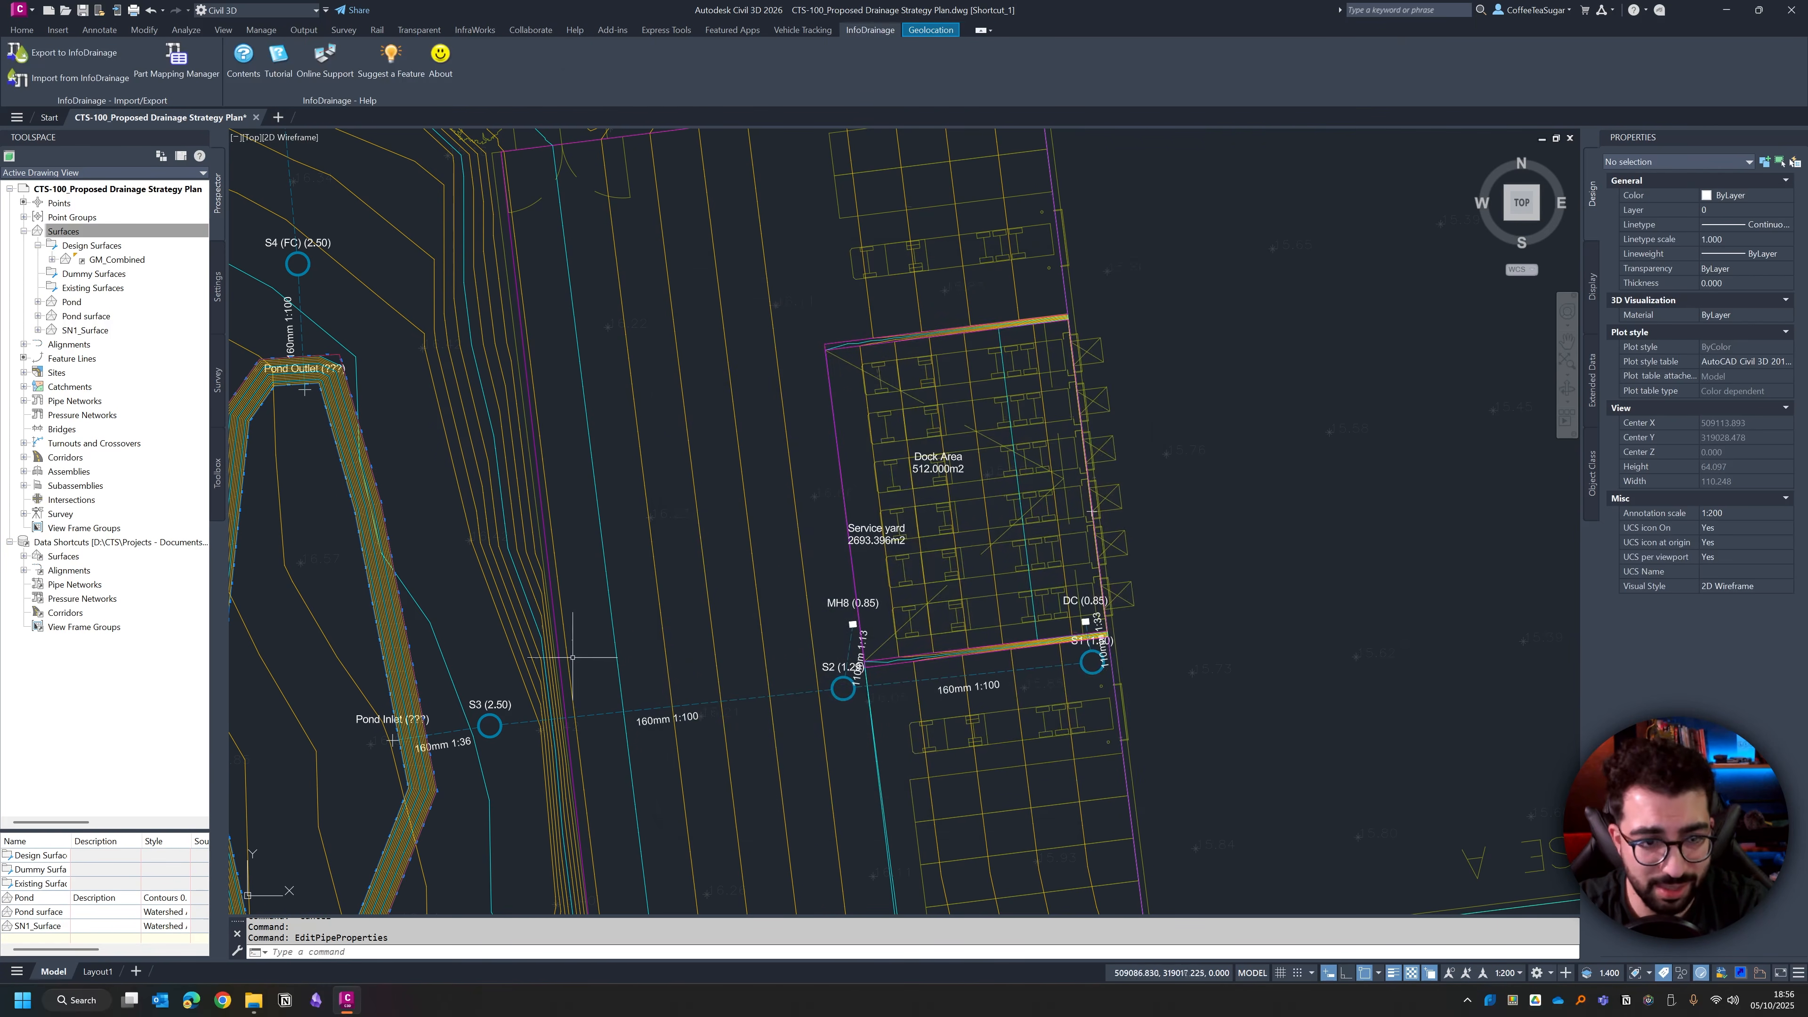
middle_click_drag(575, 614, 775, 542)
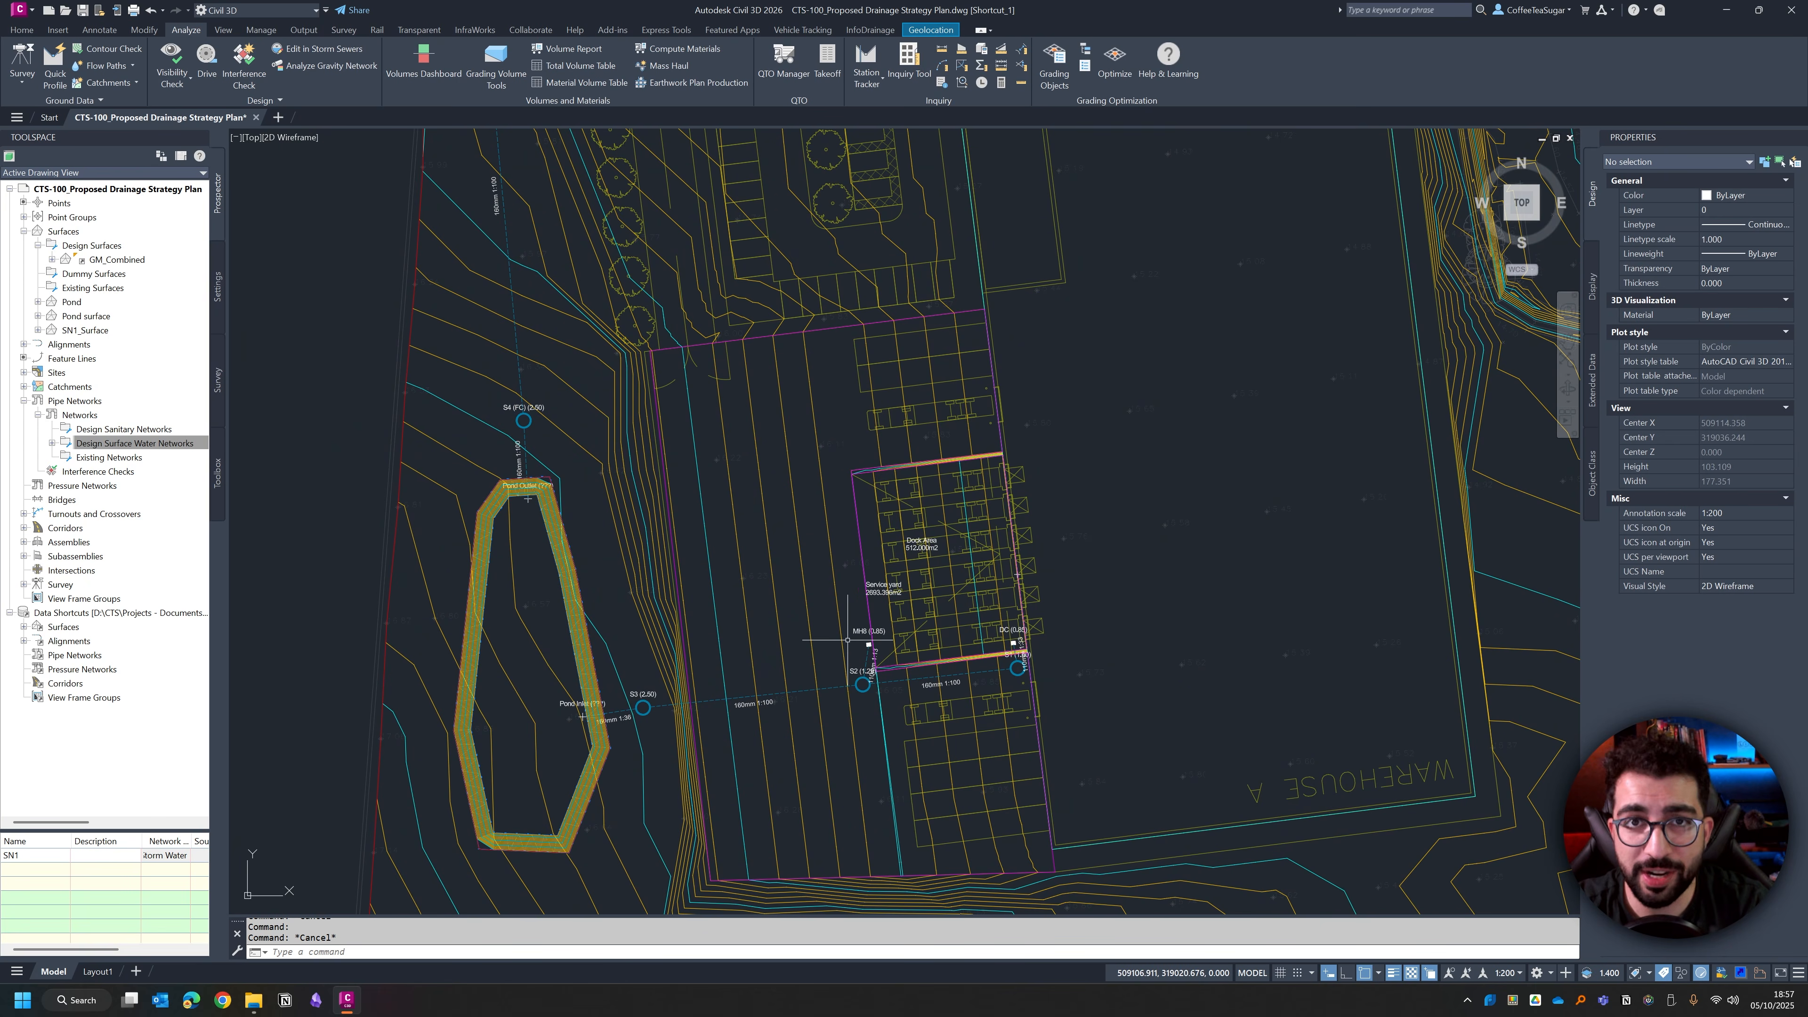
mouse_move(847, 640)
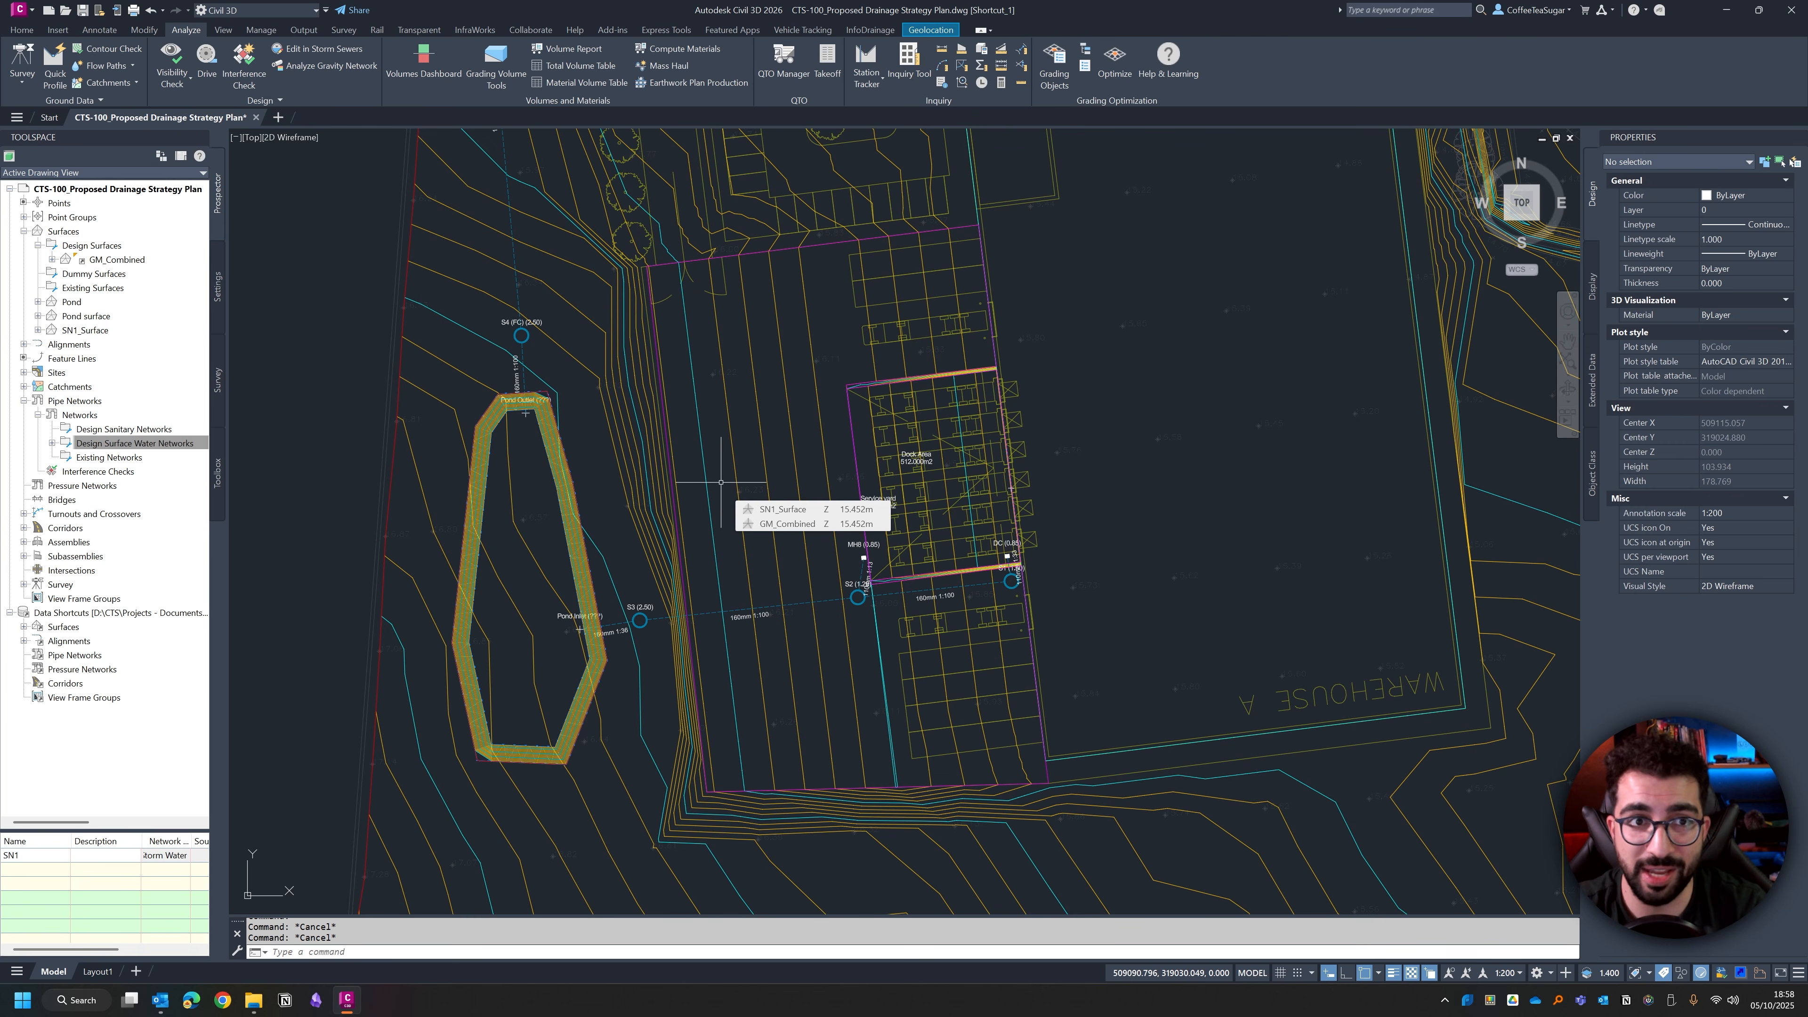
scroll(708, 480, "up", 3)
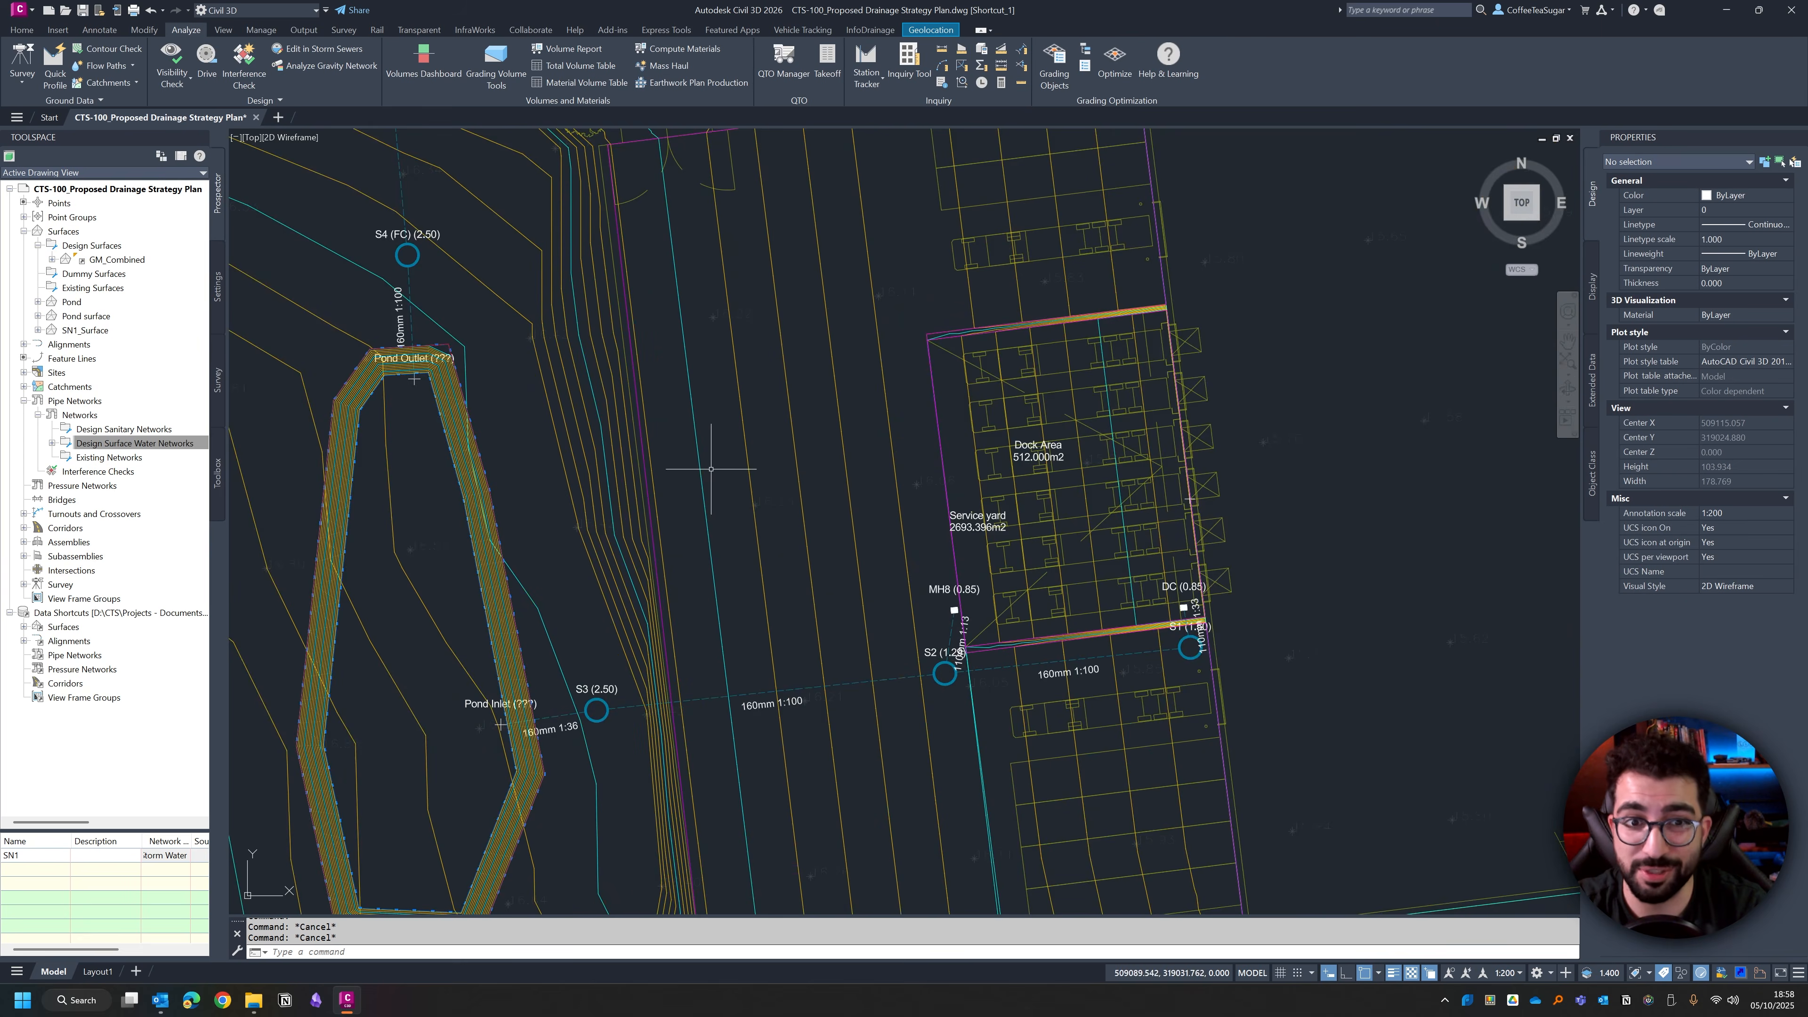
scroll(740, 469, "down", 3)
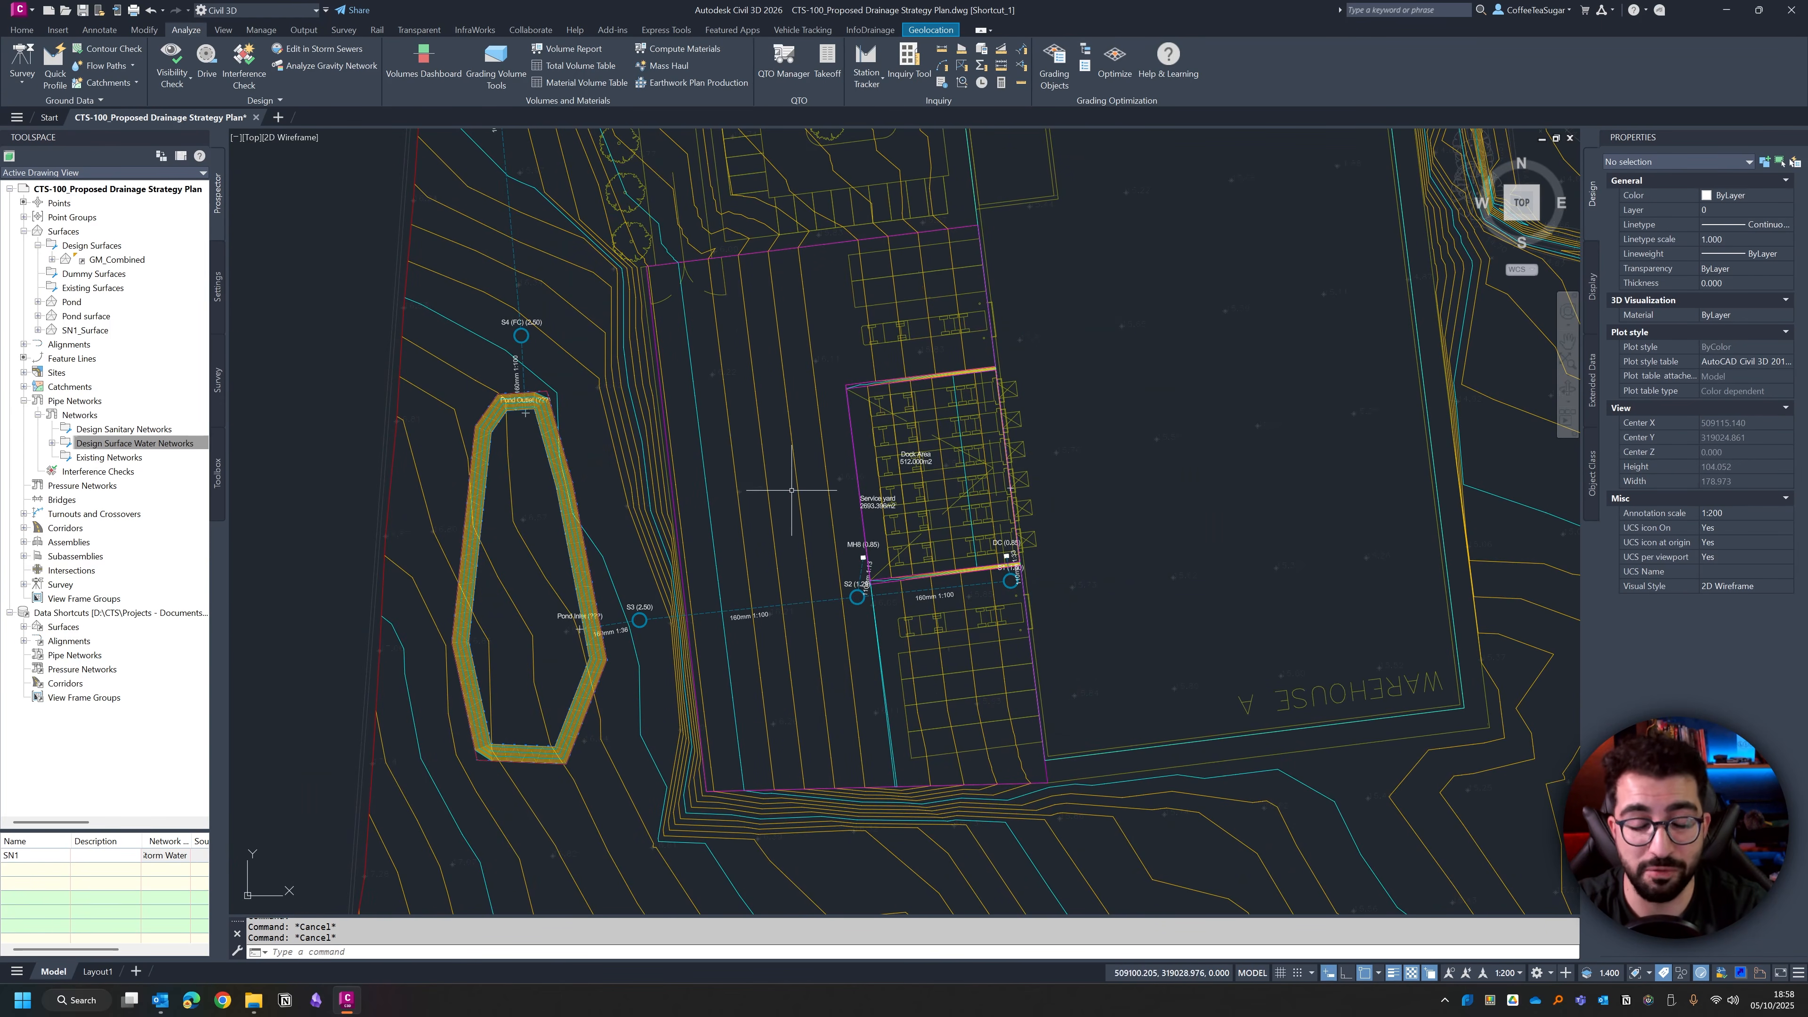
scroll(745, 512, "up", 2)
mouse_move(818, 479)
middle_mouse_down()
mouse_move(867, 427)
mouse_move(817, 388)
middle_mouse_up()
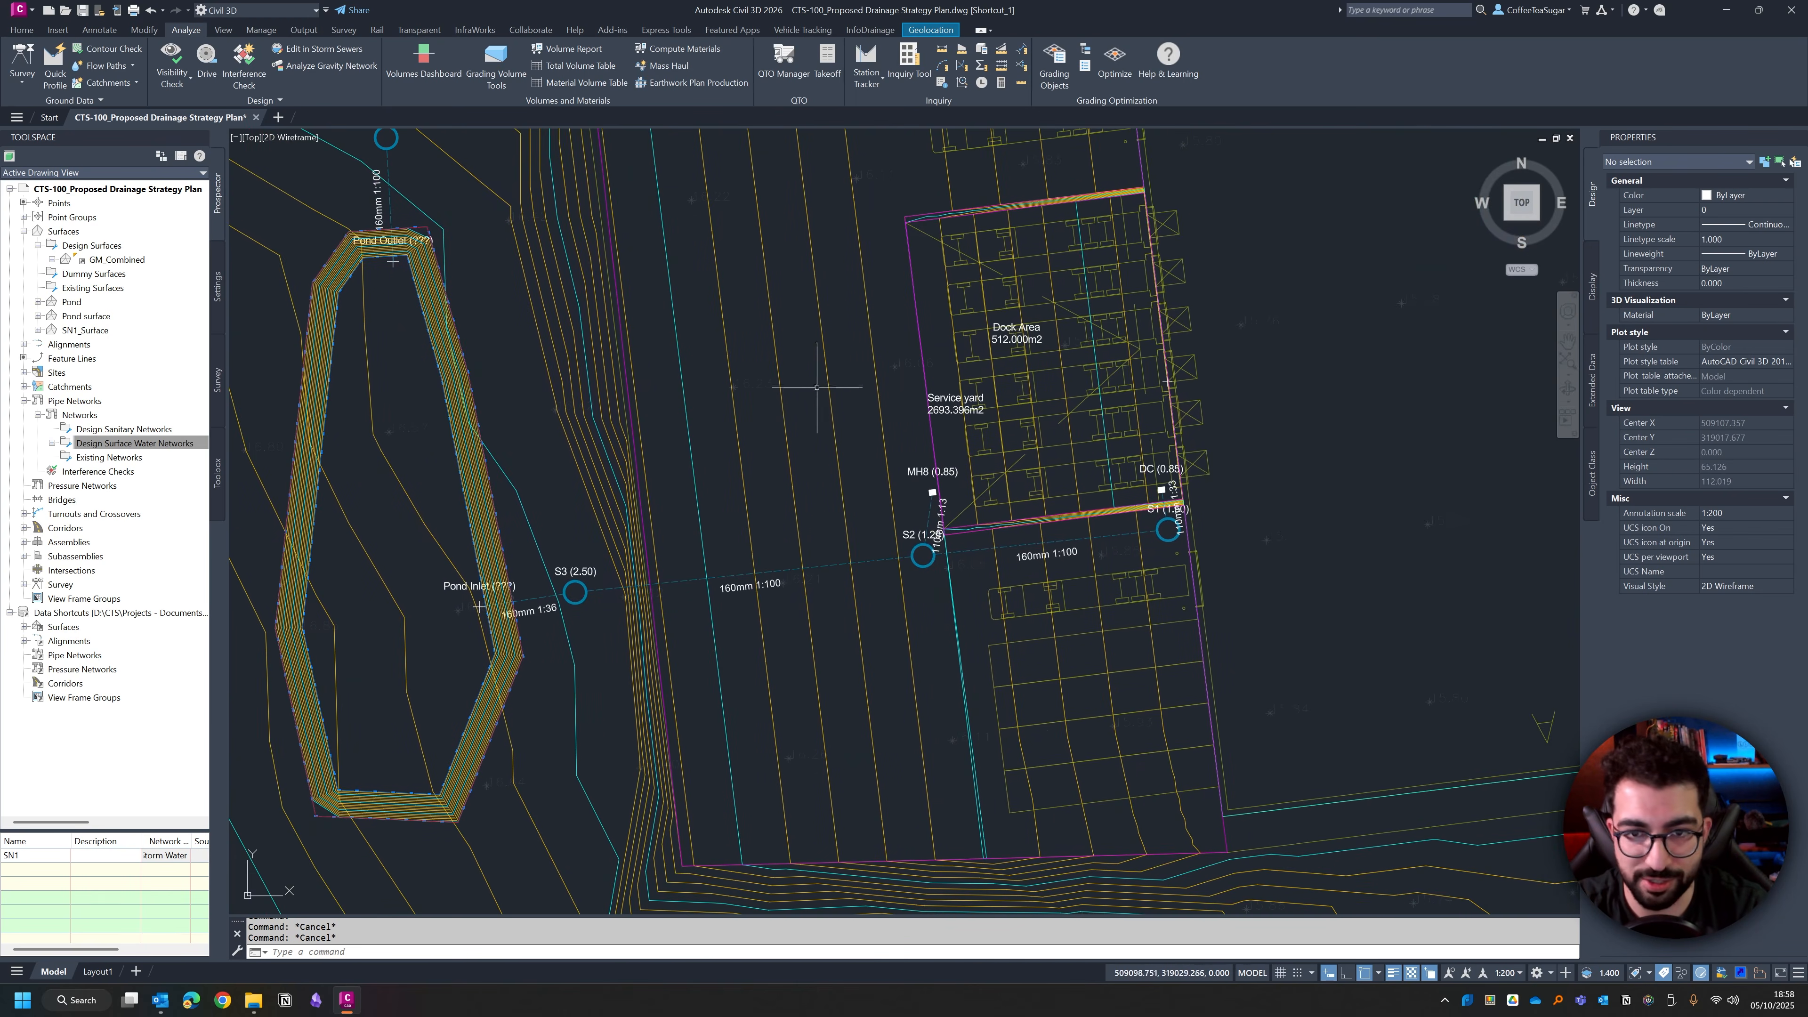
scroll(842, 395, "down", 2)
middle_click_drag(860, 299, 837, 437)
scroll(837, 436, "up", 4)
scroll(829, 427, "down", 2)
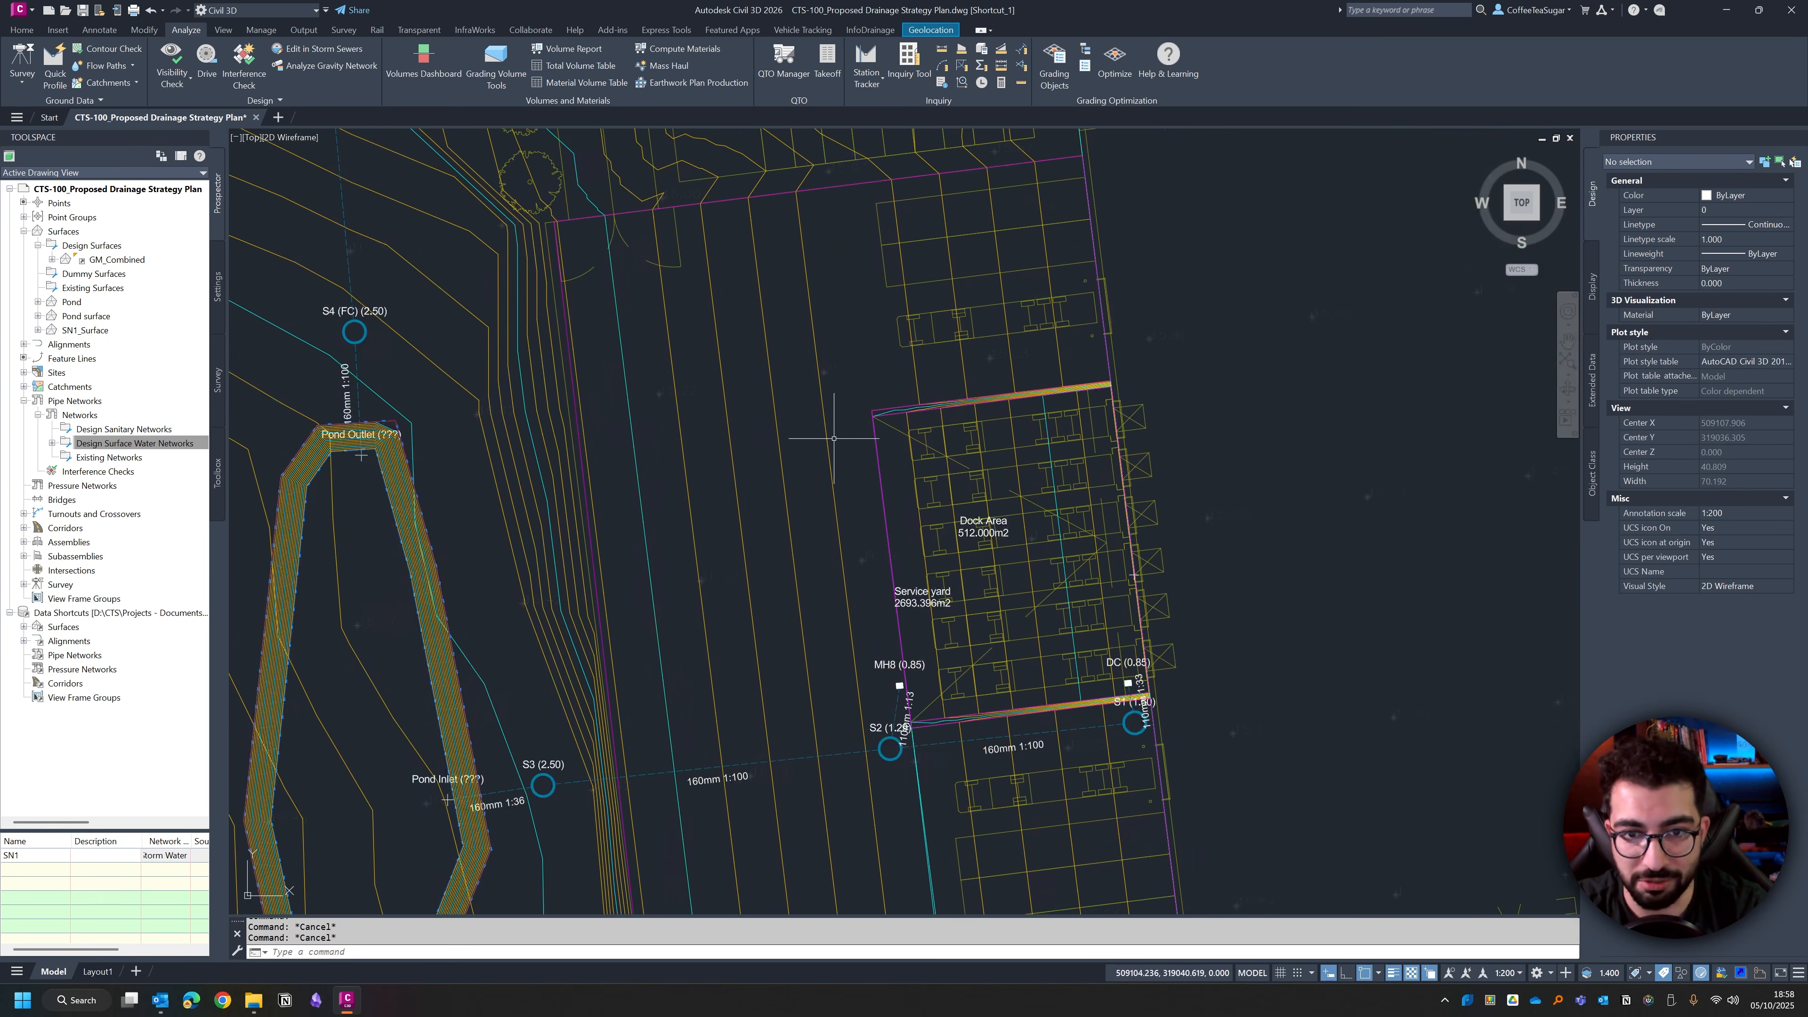